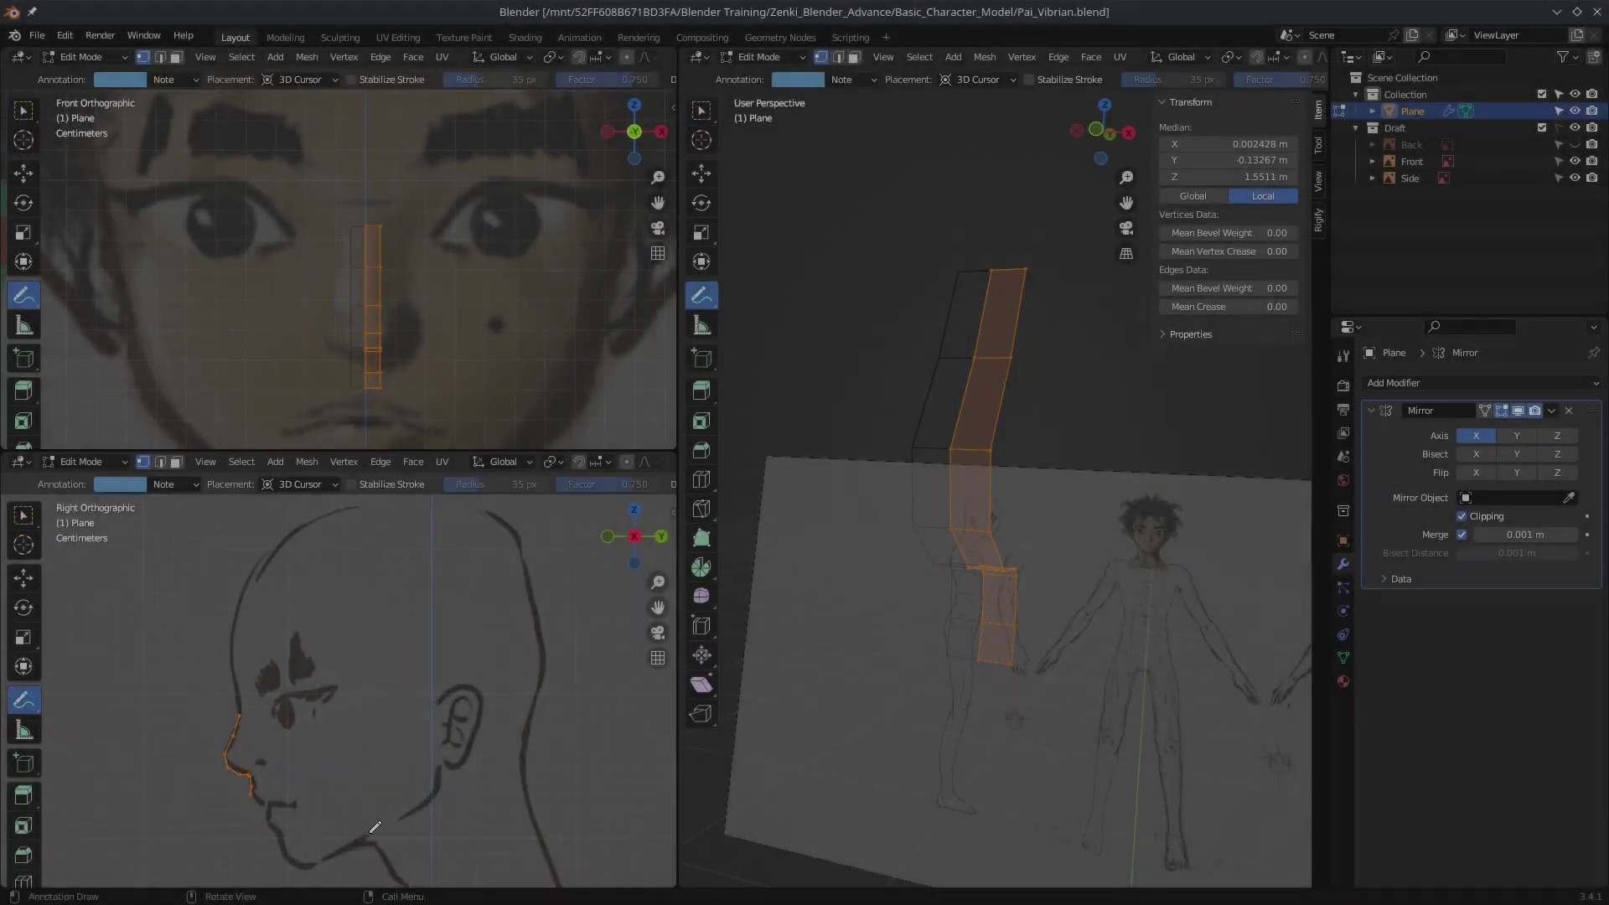
Step: With Select Box, nudge one nose-strip vertex onto the side-view nose outline
scroll(432, 210, up, 2)
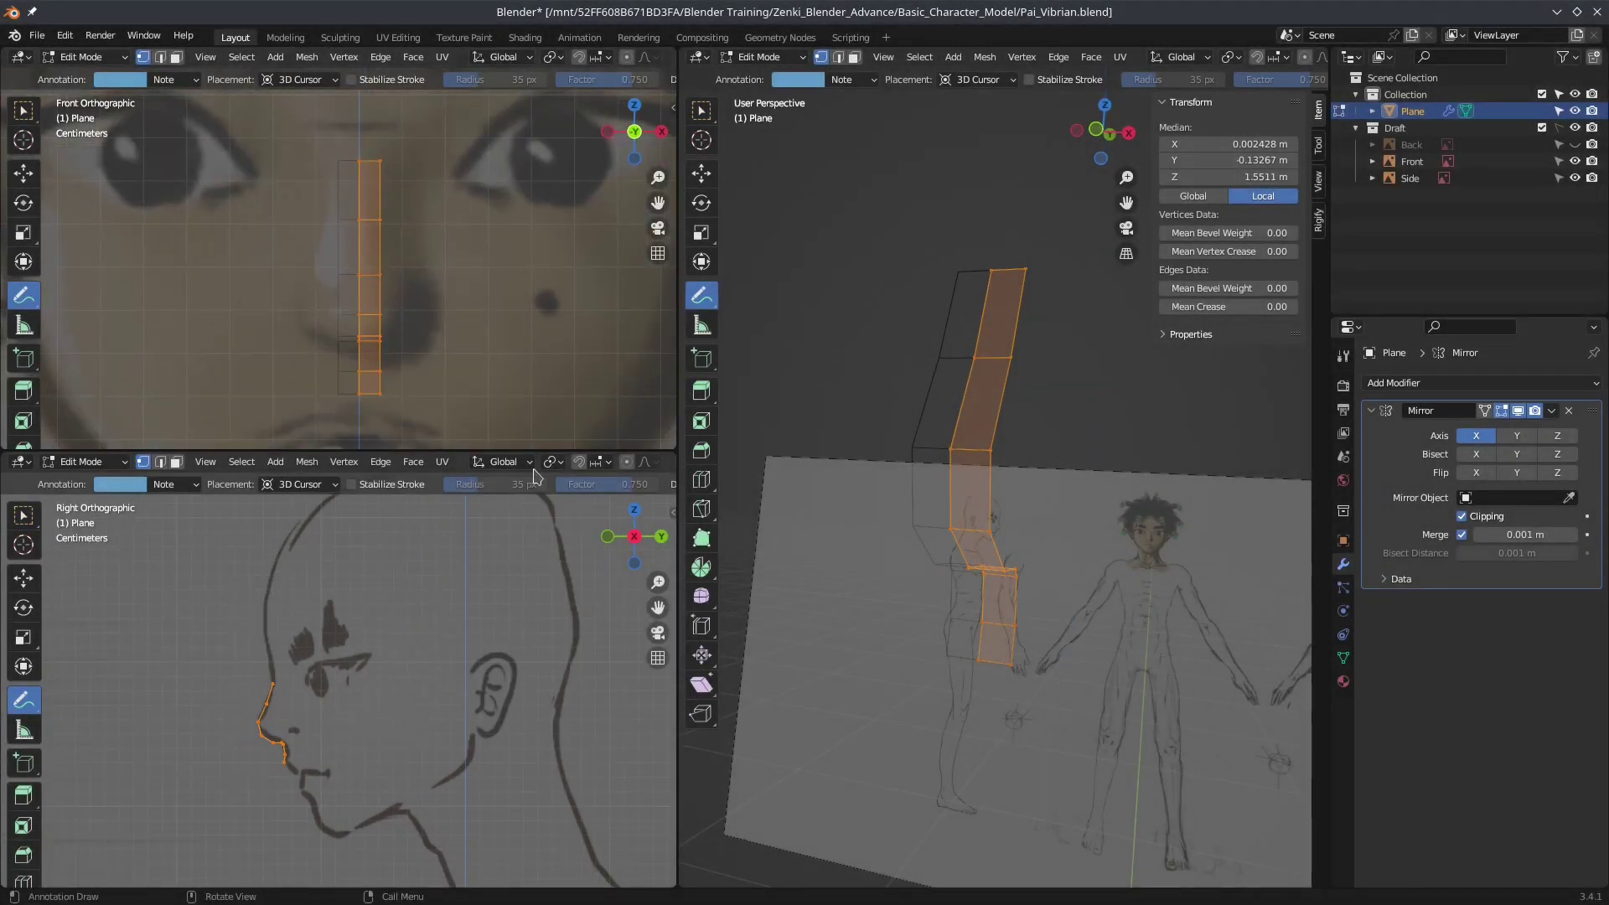
key(w)
scroll(415, 233, up, 2)
click(415, 233)
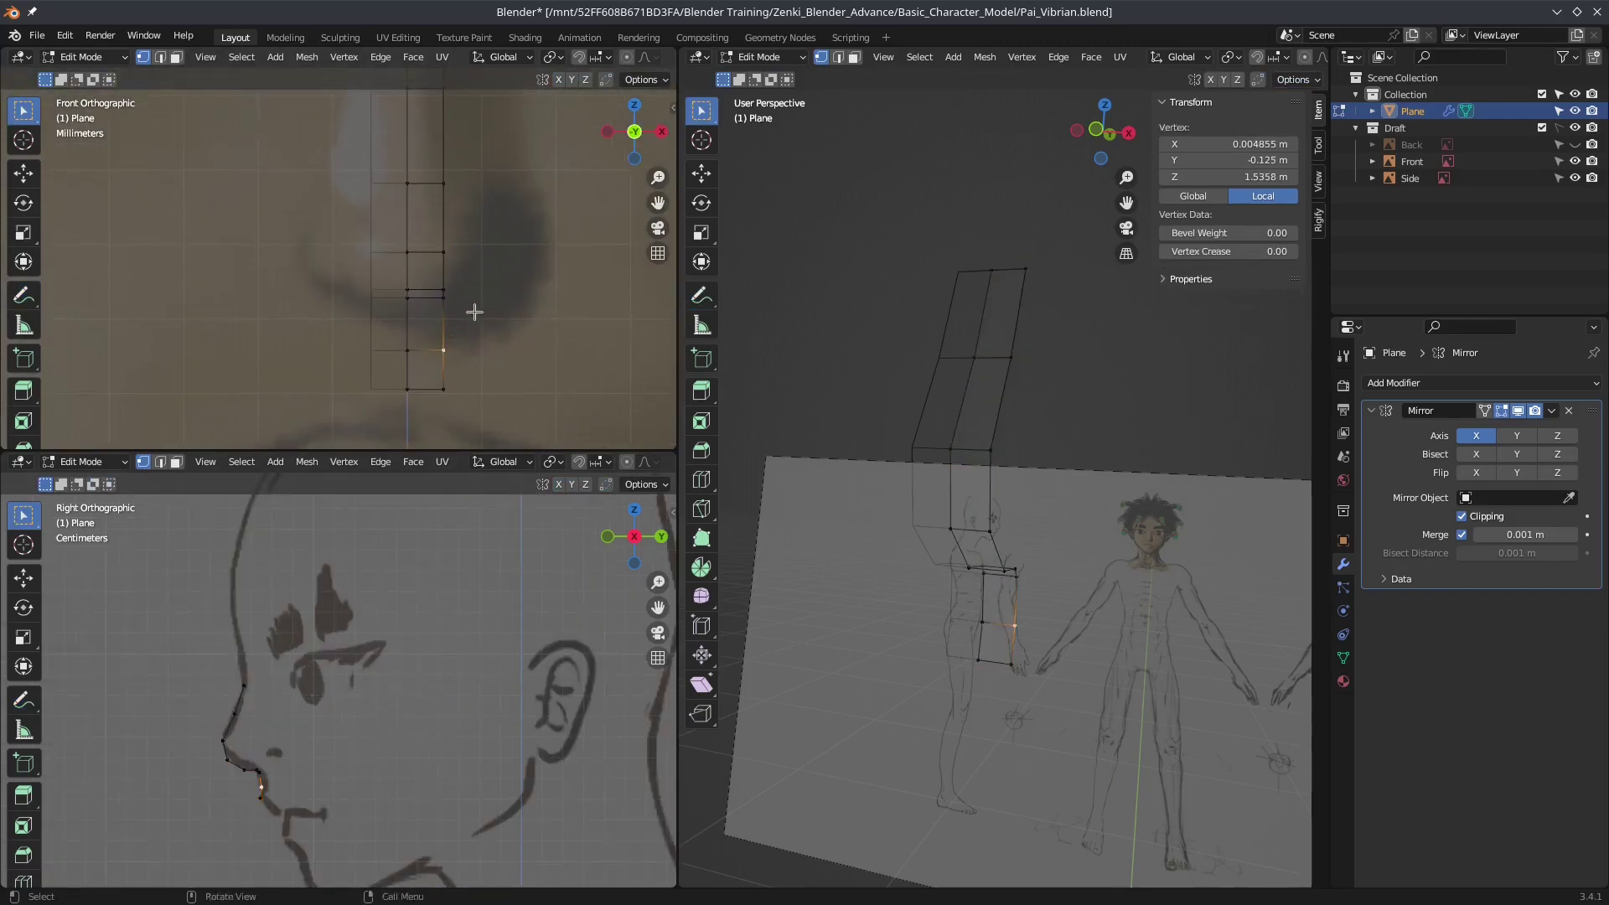
scroll(339, 643, up, 3)
scroll(1020, 531, up, 3)
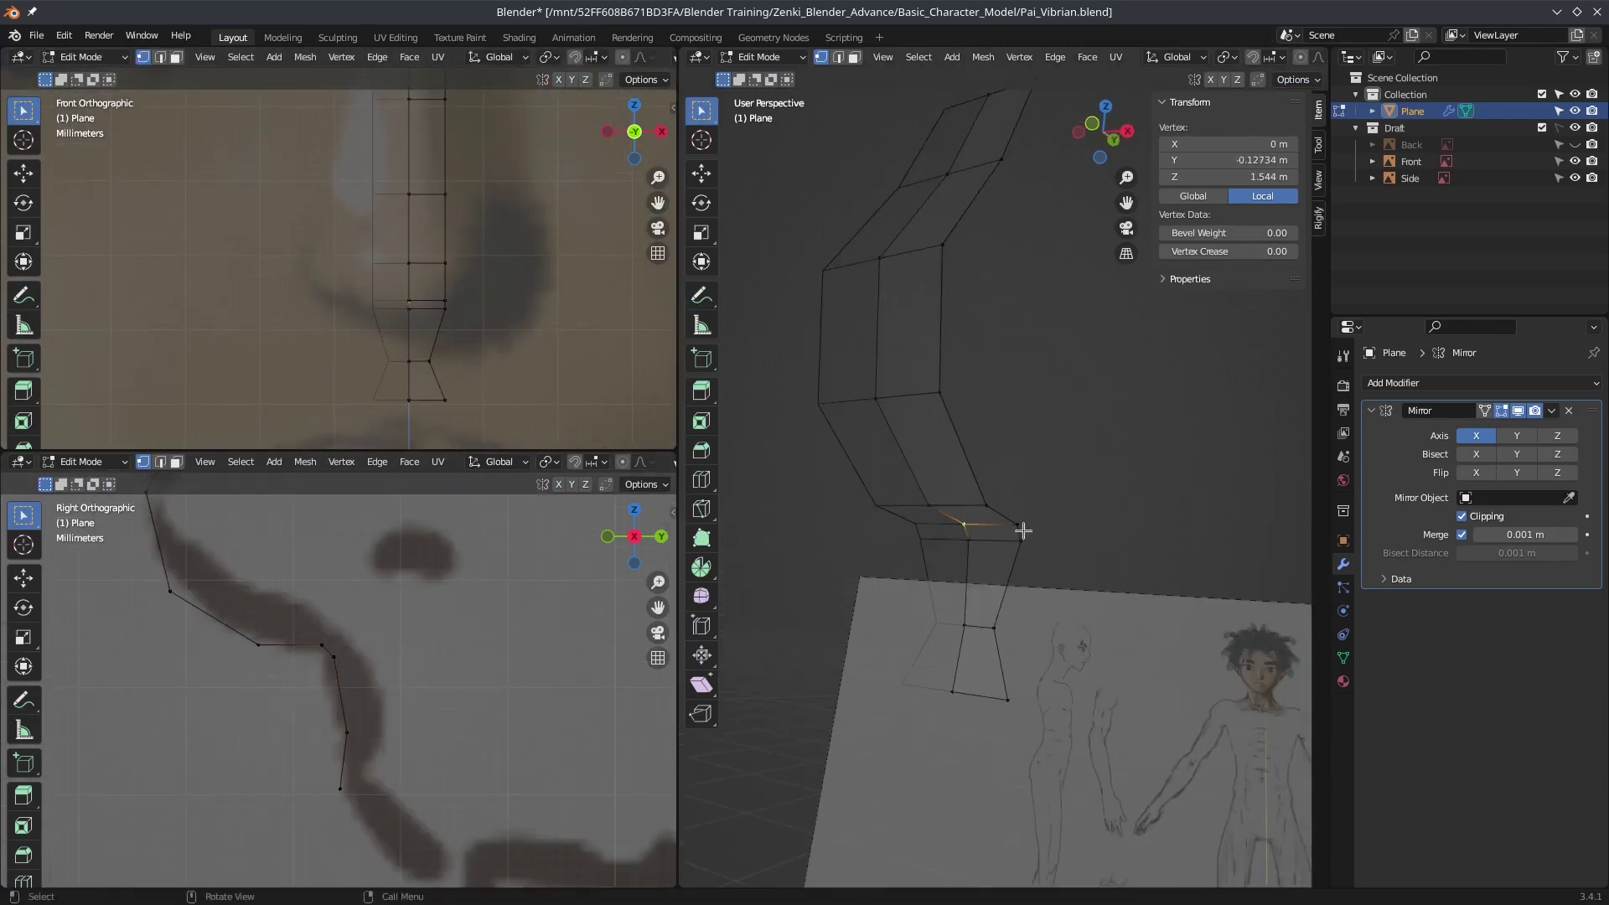
scroll(524, 330, up, 2)
drag(513, 316, 517, 314)
scroll(1023, 528, up, 2)
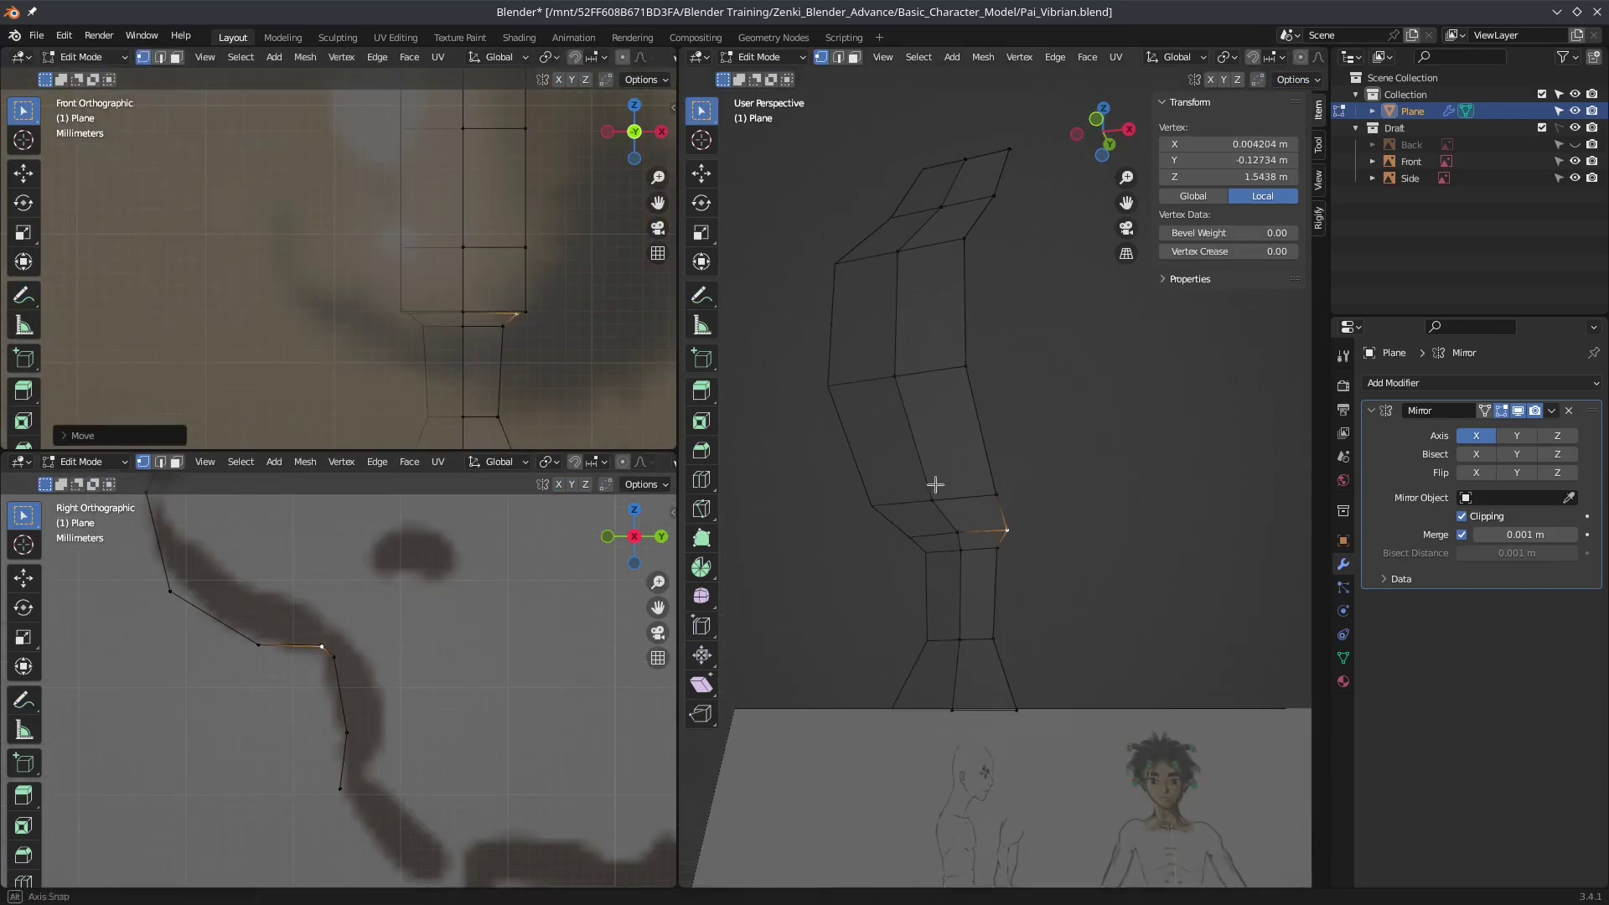
Step: Reposition further nose-strip vertices with G to follow the nose profile
click(502, 326)
shift+middle_drag(517, 340, 523, 305)
scroll(1017, 341, down, 2)
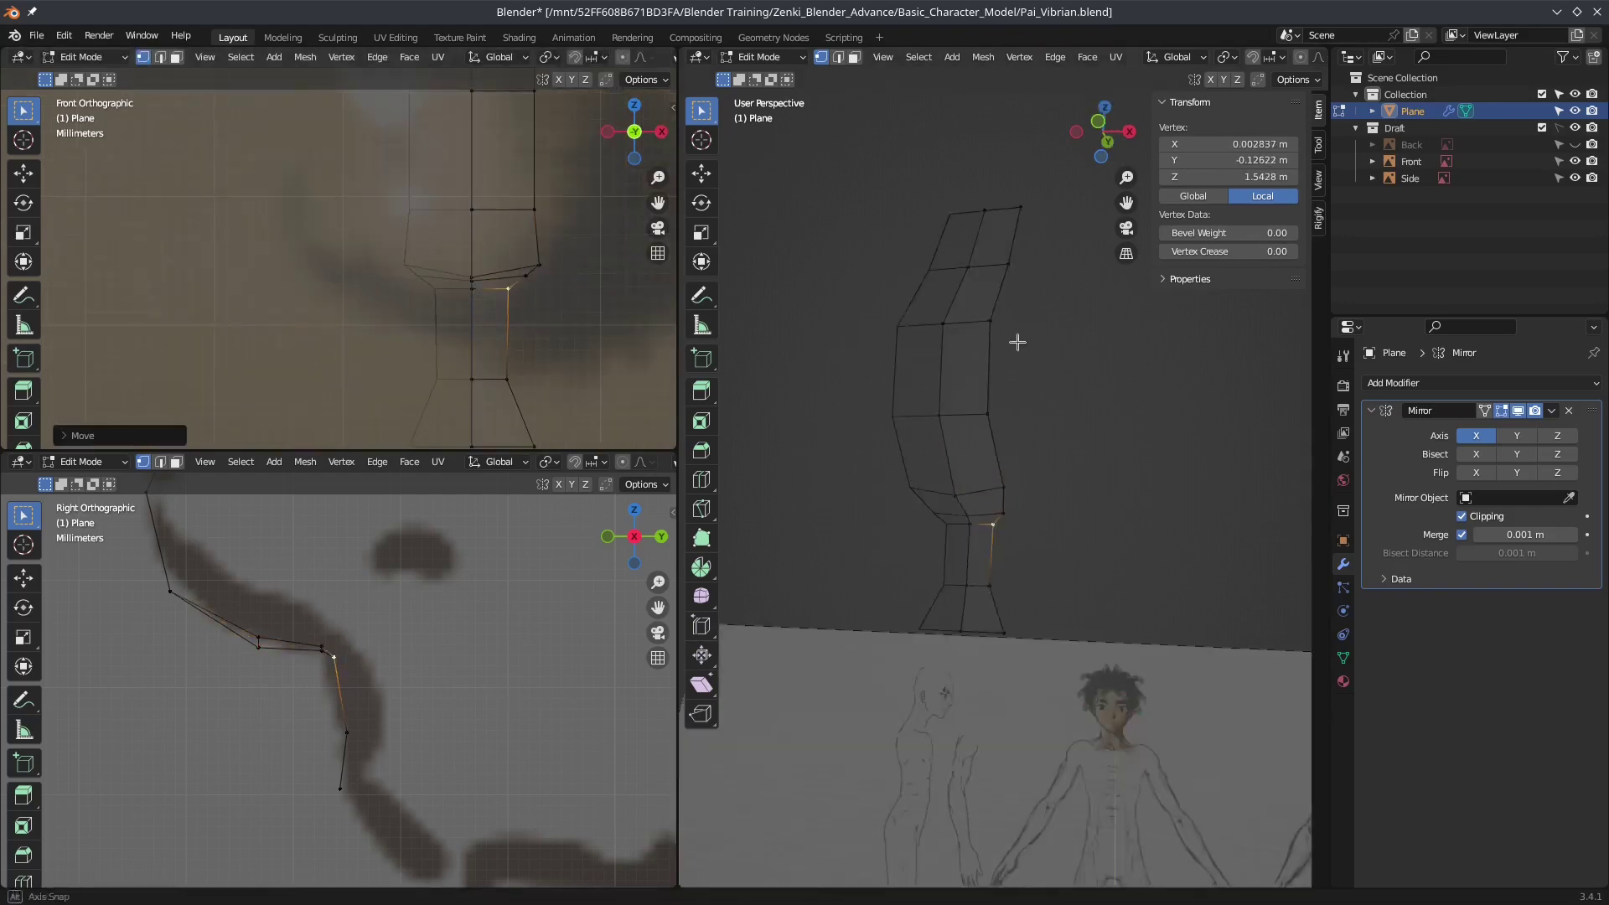
scroll(1017, 342, up, 2)
scroll(467, 352, down, 2)
click(467, 279)
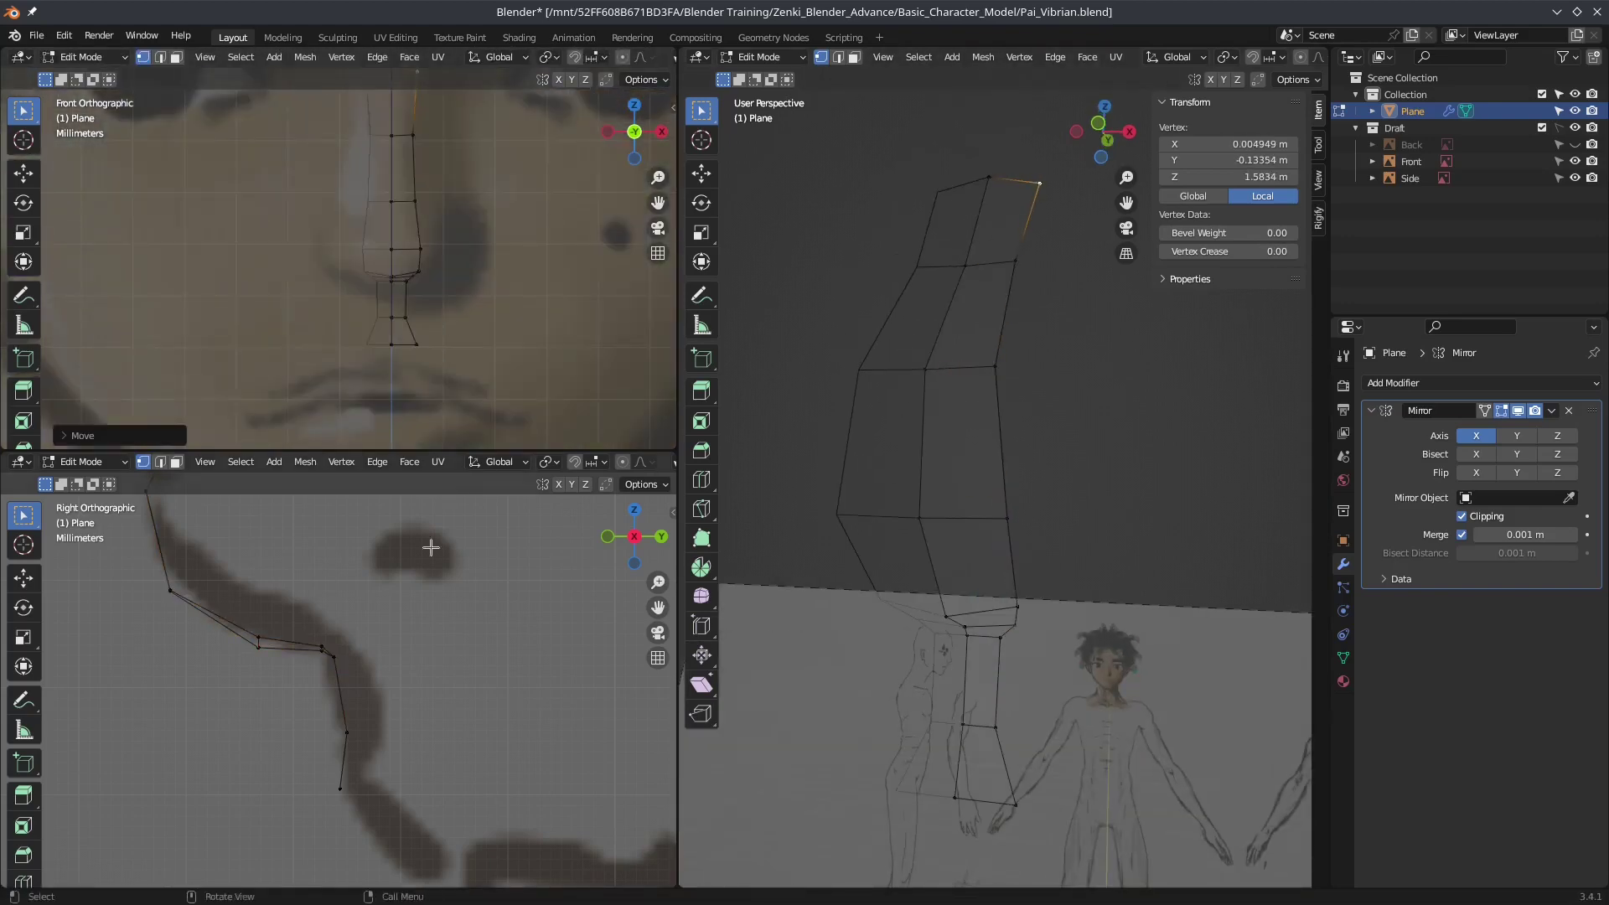
scroll(430, 547, down, 2)
click(1002, 404)
middle_drag(1002, 406, 1002, 431)
key(g)
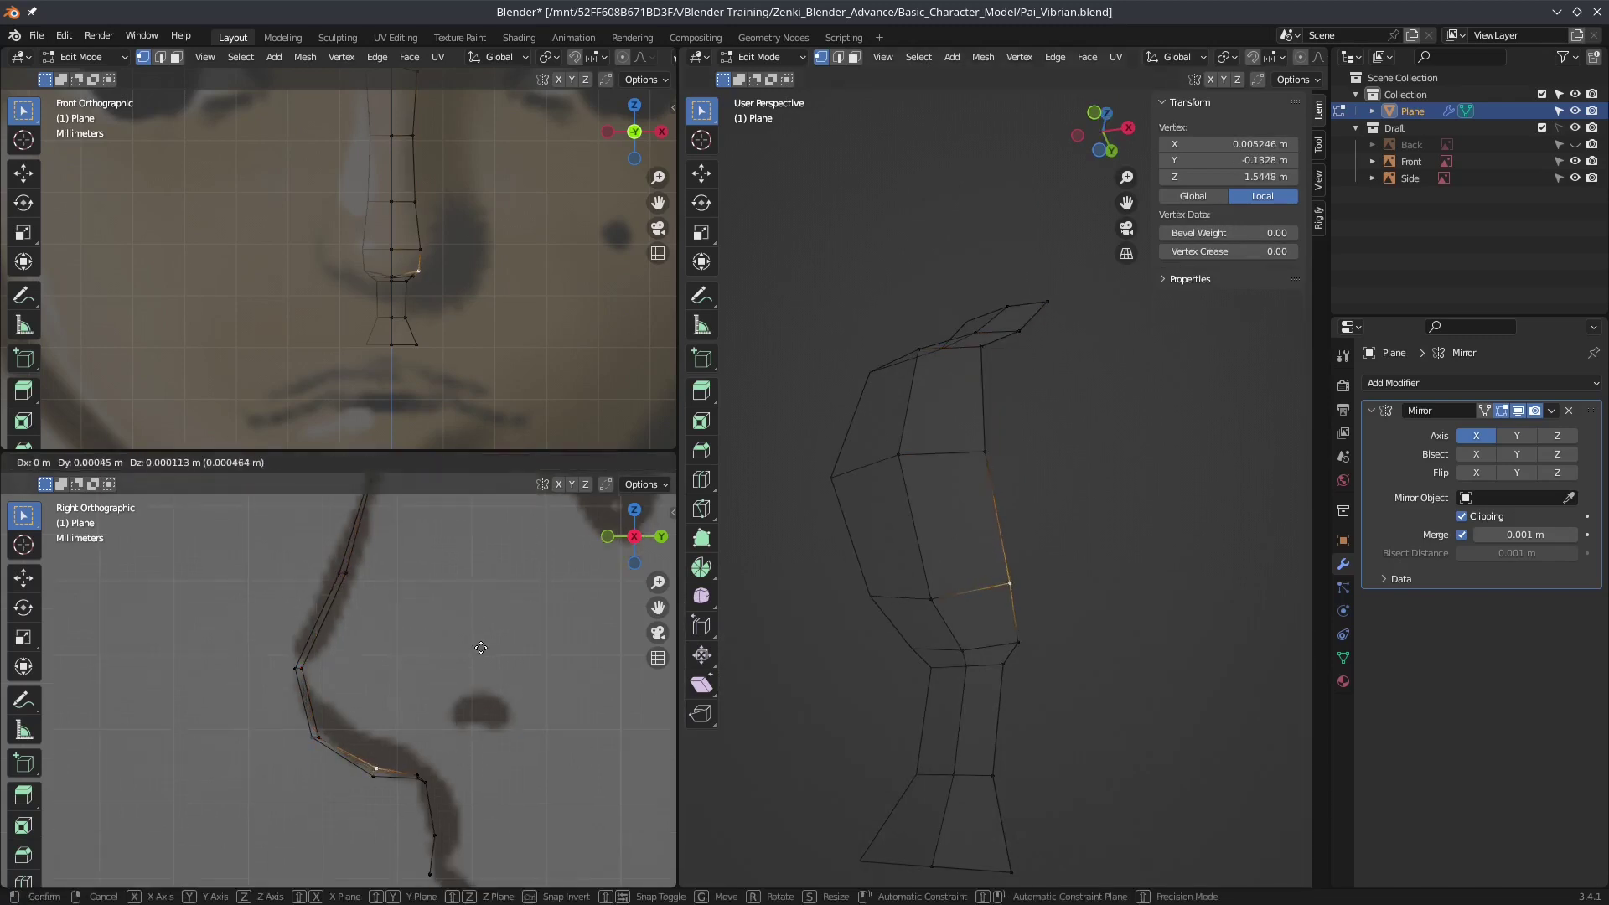
click(481, 648)
Step: Switch to the Annotate tool and draw a small guide stroke near the nostril
shift+middle_drag(454, 197, 454, 252)
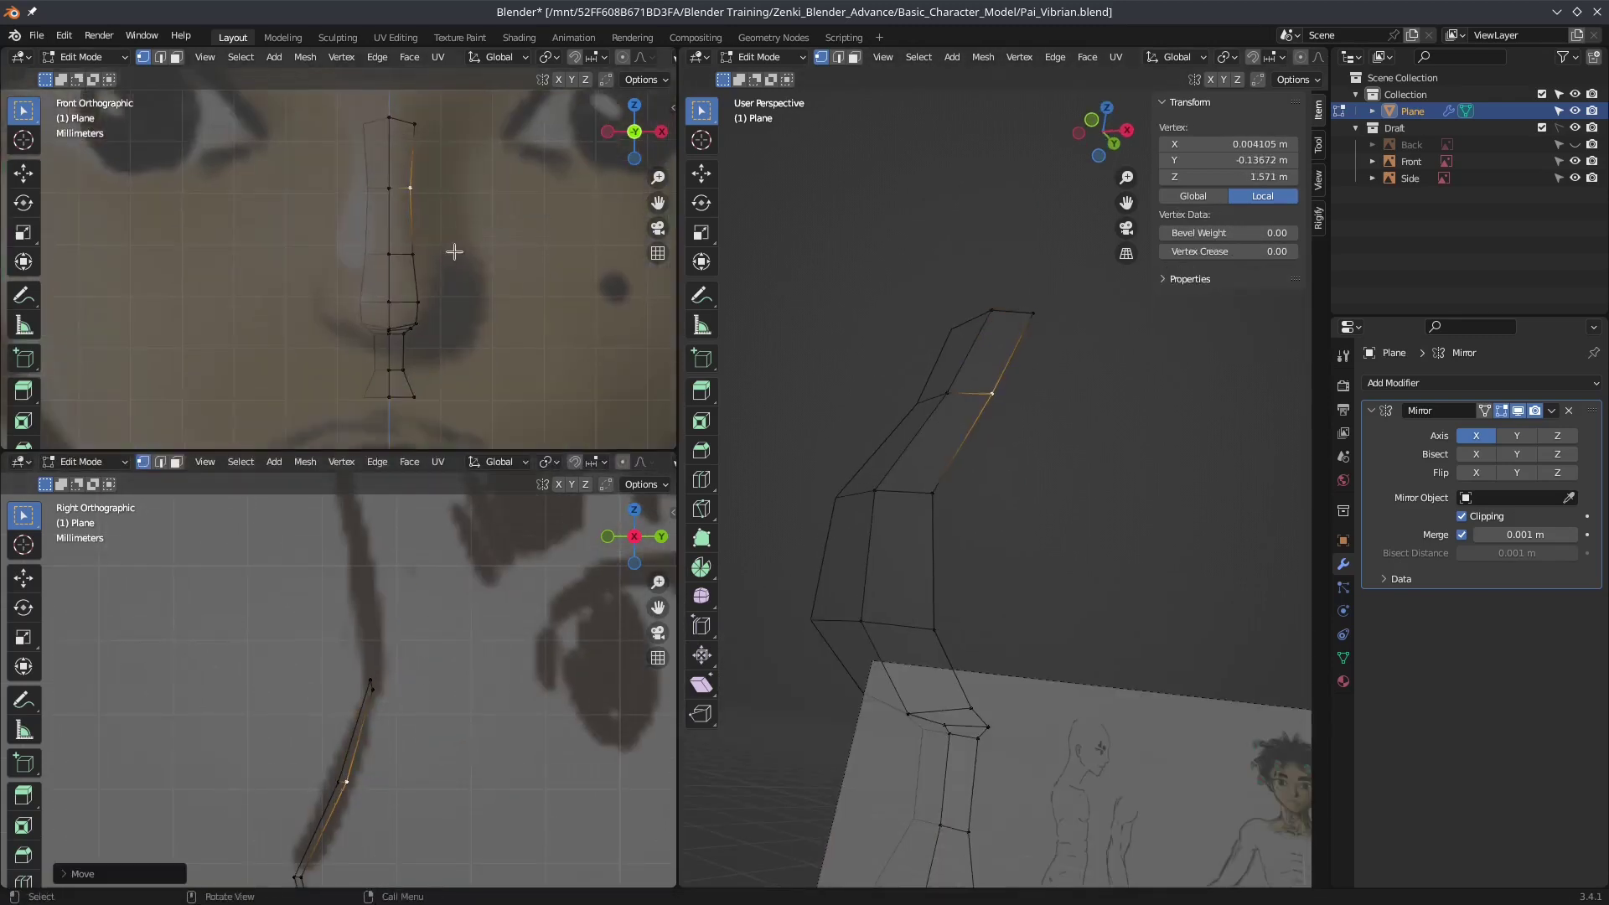
scroll(435, 251, down, 3)
scroll(403, 276, up, 2)
key(shift+space)
key(d)
scroll(402, 335, up, 1)
drag(400, 374, 415, 366)
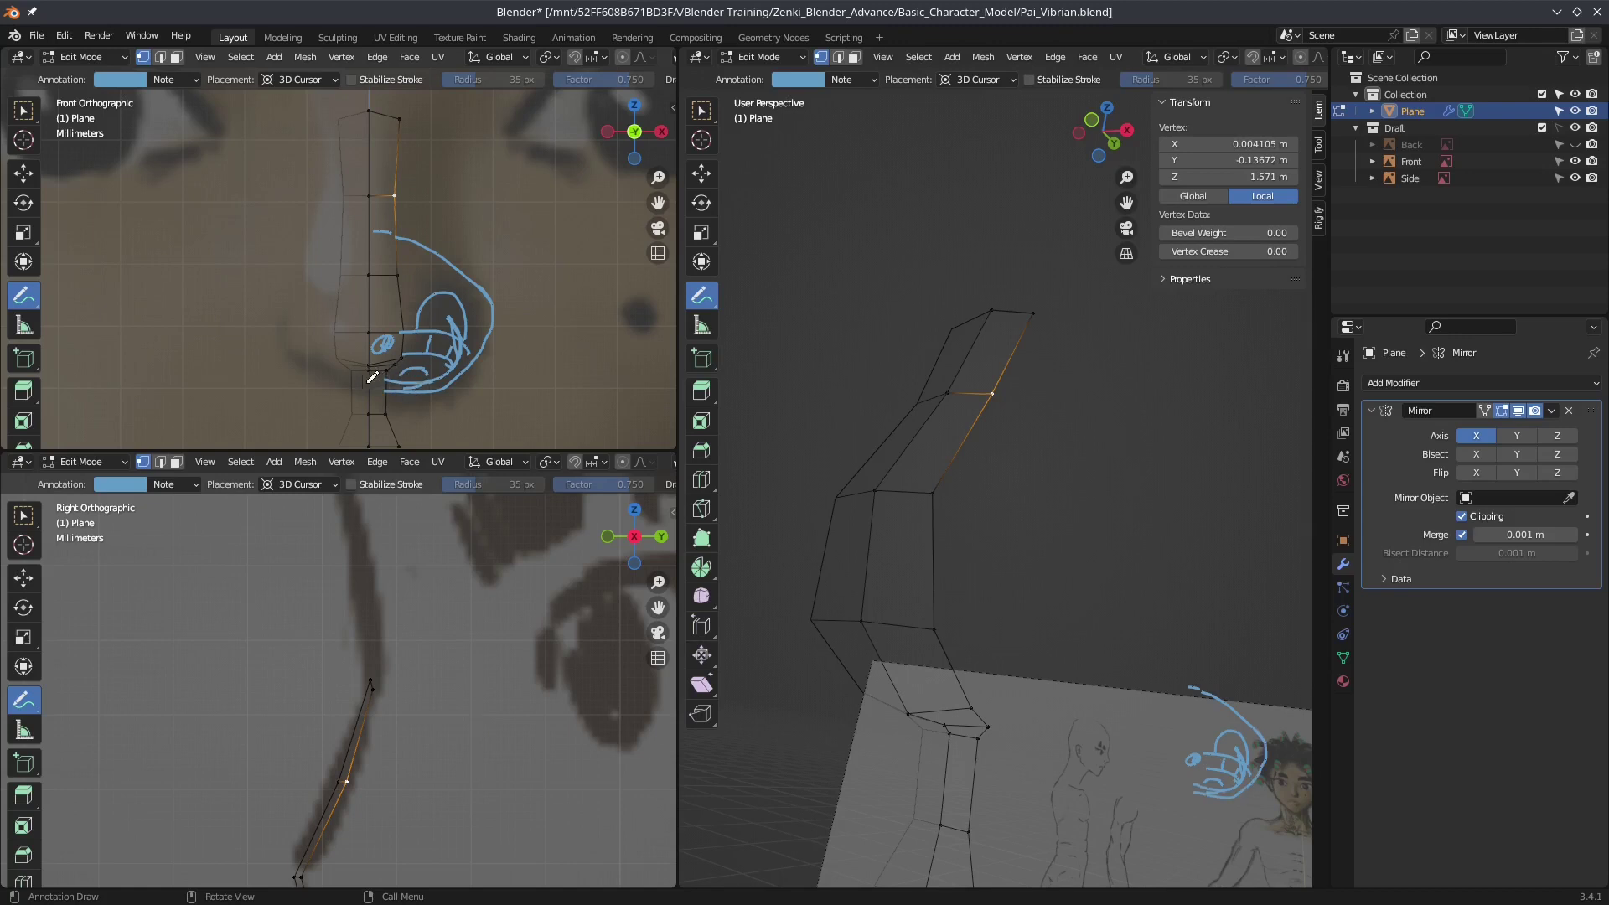
Step: Orbit the view, return to Select Box, and select the two nose-tip edge vertices
middle_drag(970, 592, 977, 561)
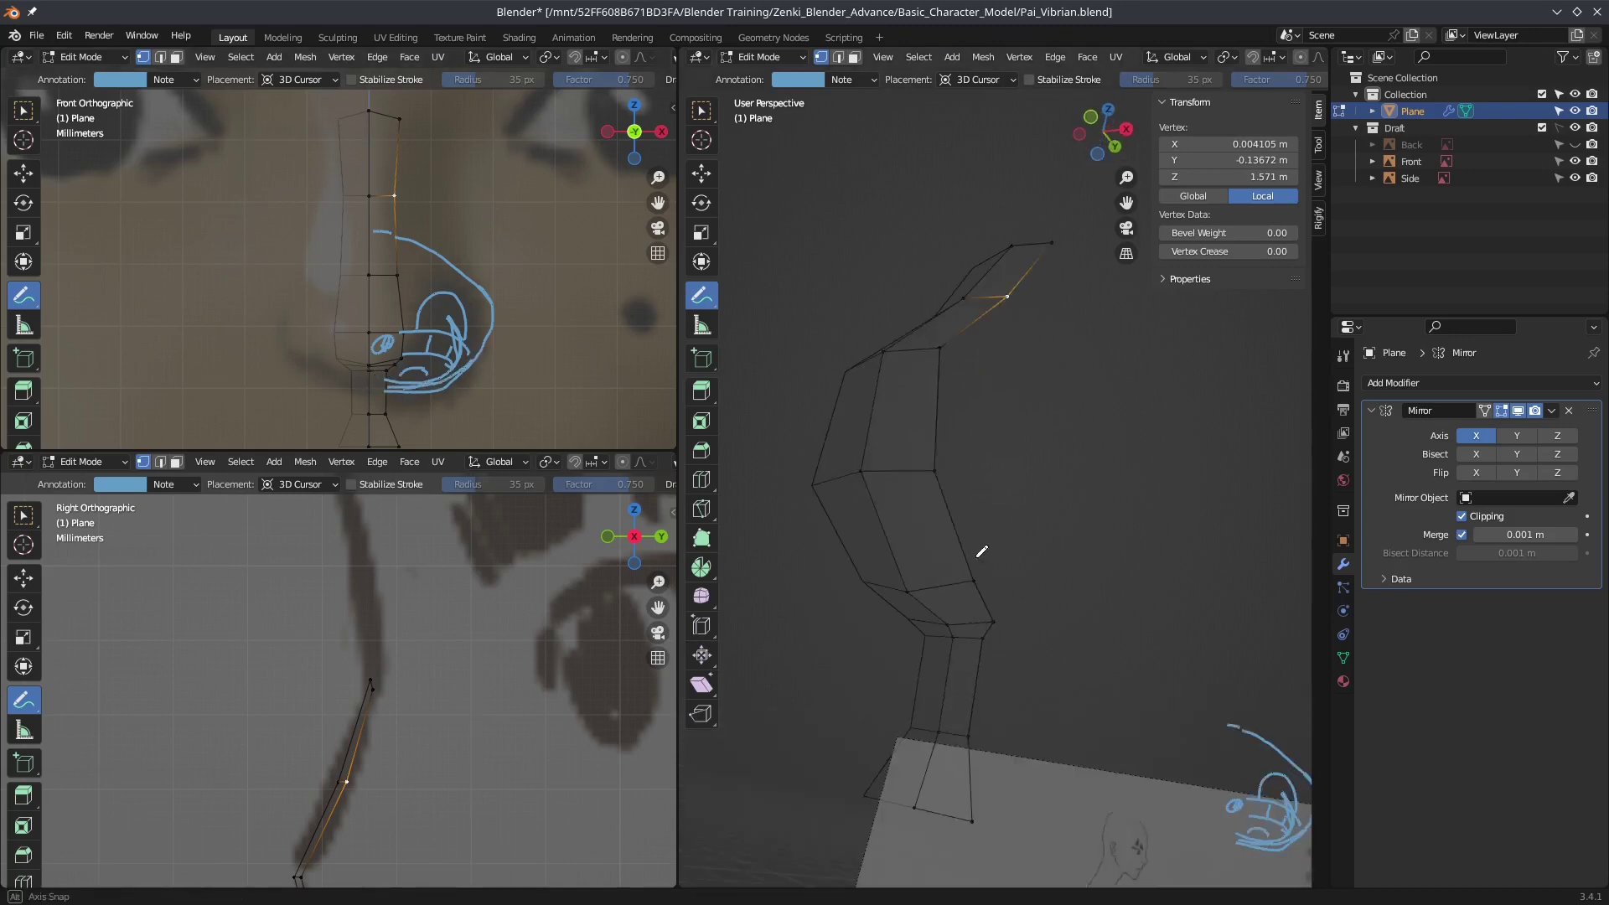
shift+middle_drag(387, 214, 387, 188)
key(w)
scroll(411, 362, up, 3)
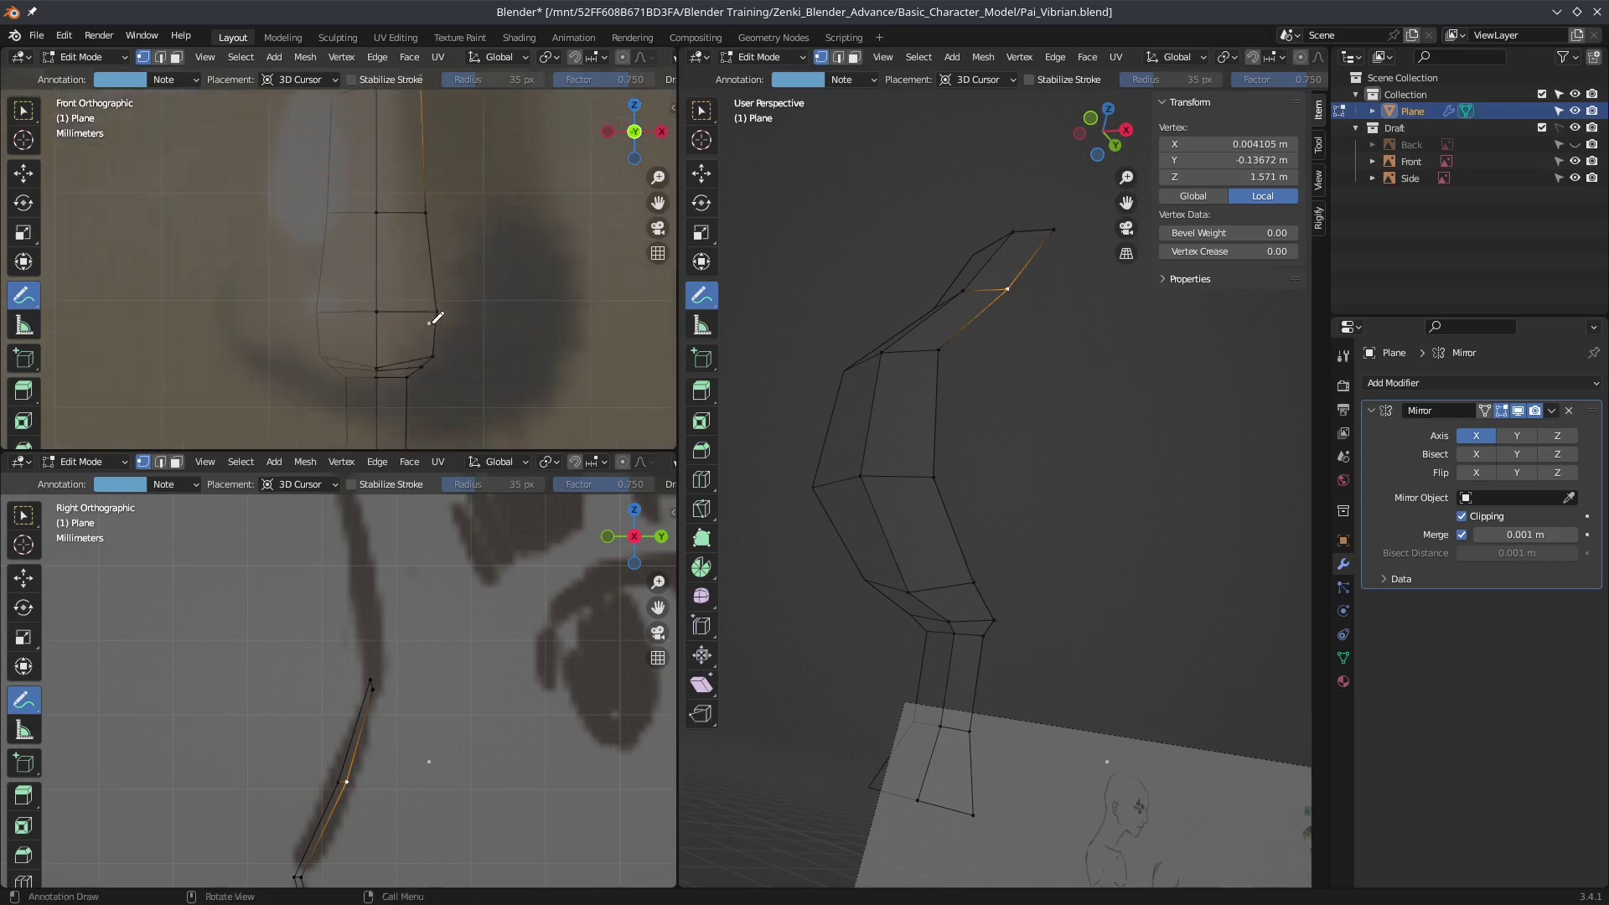
scroll(359, 538, up, 3)
drag(424, 226, 457, 369)
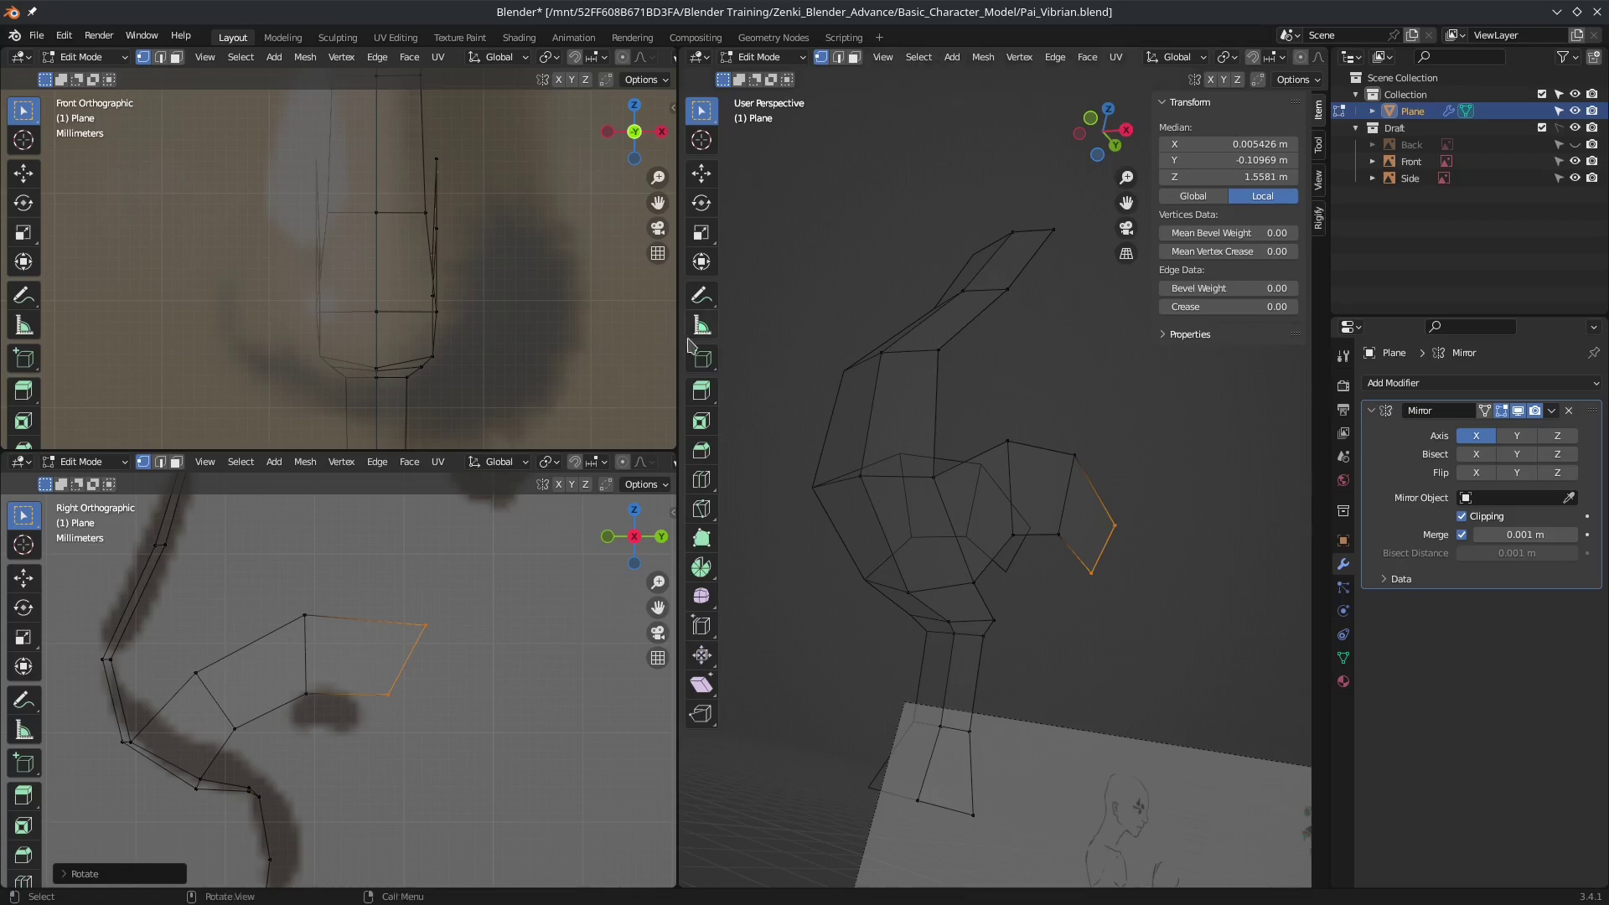
Step: Move the strip's end face outward from the nose on X
click(425, 625)
scroll(425, 625, down, 1)
click(460, 737)
scroll(444, 687, down, 1)
scroll(440, 637, down, 1)
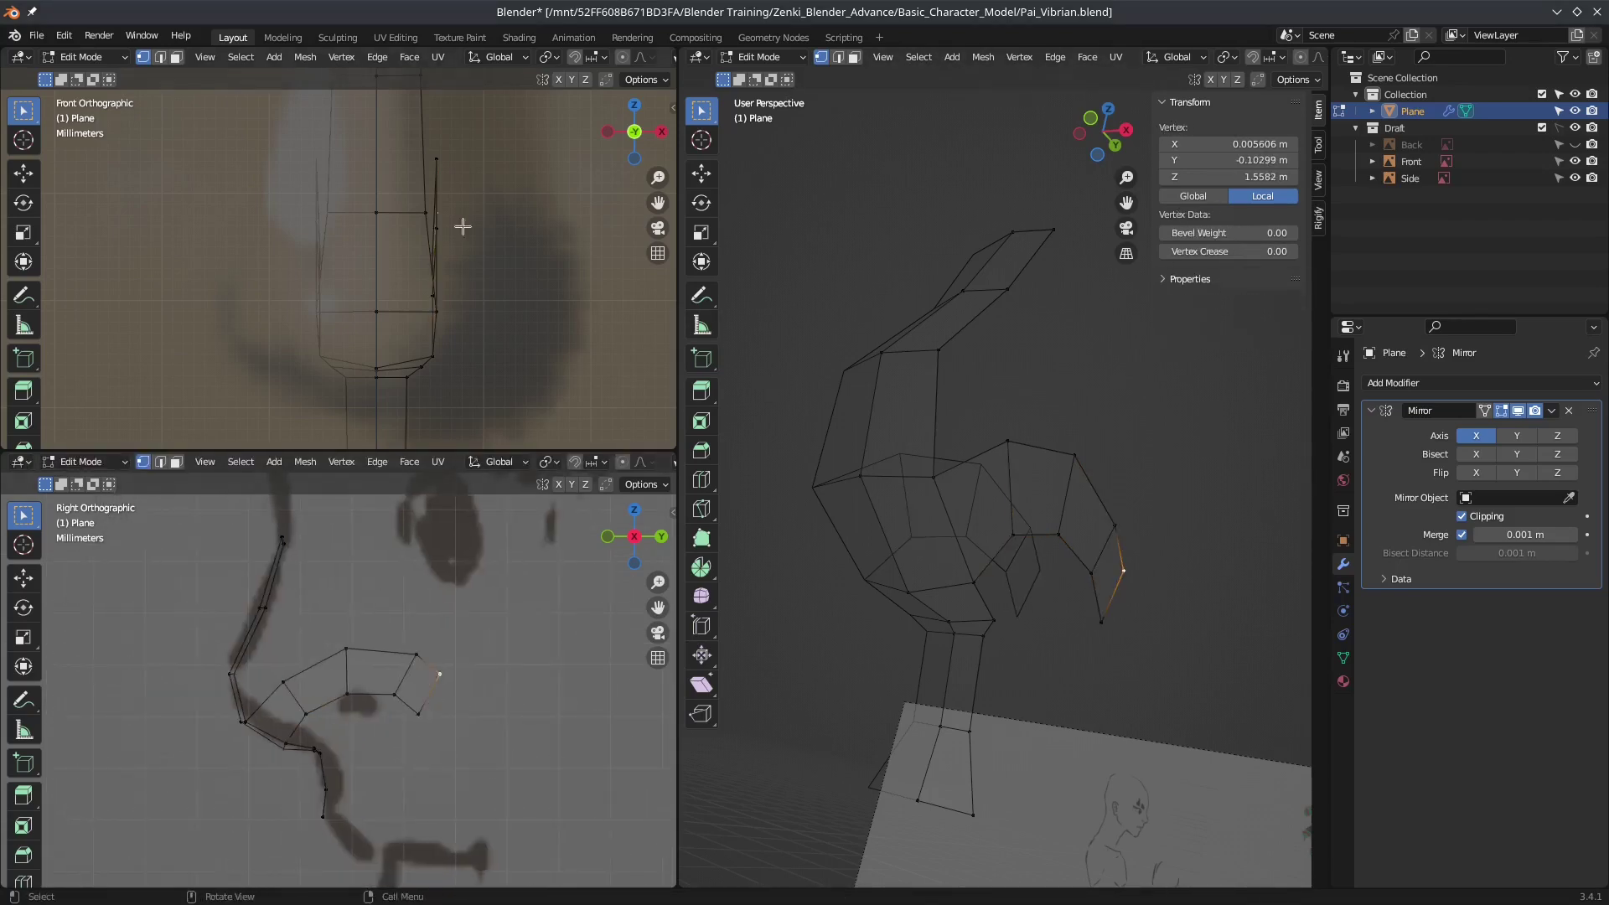
scroll(460, 222, up, 1)
key(g)
click(506, 330)
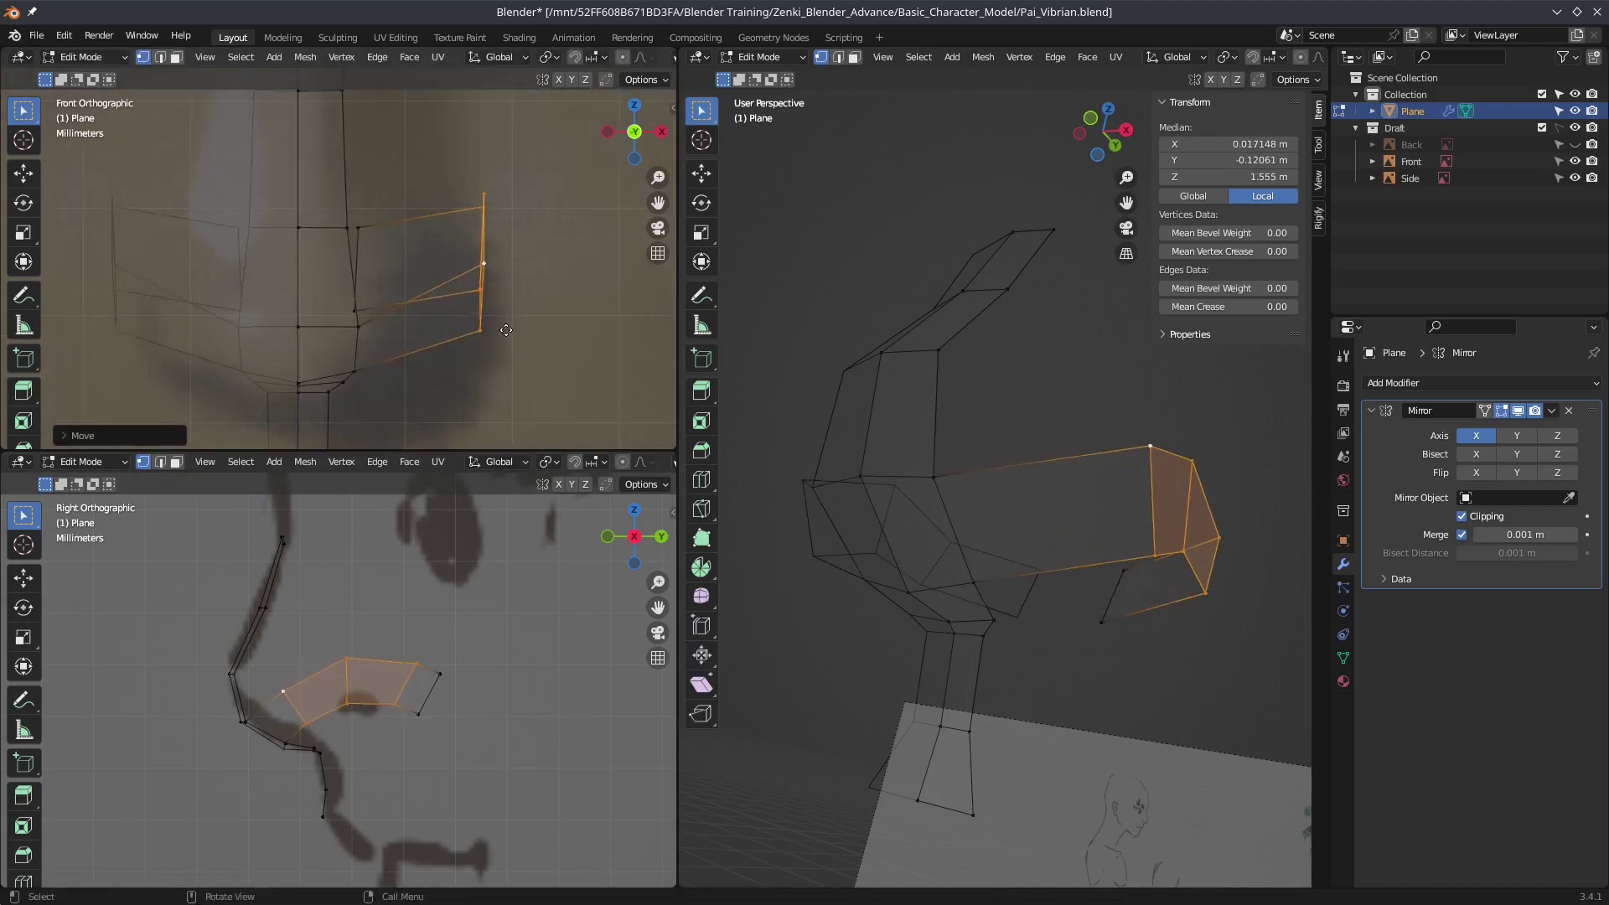
Step: Select the strip's end edge and try extending it, cancelling the move
click(451, 198)
middle_drag(964, 461, 1060, 488)
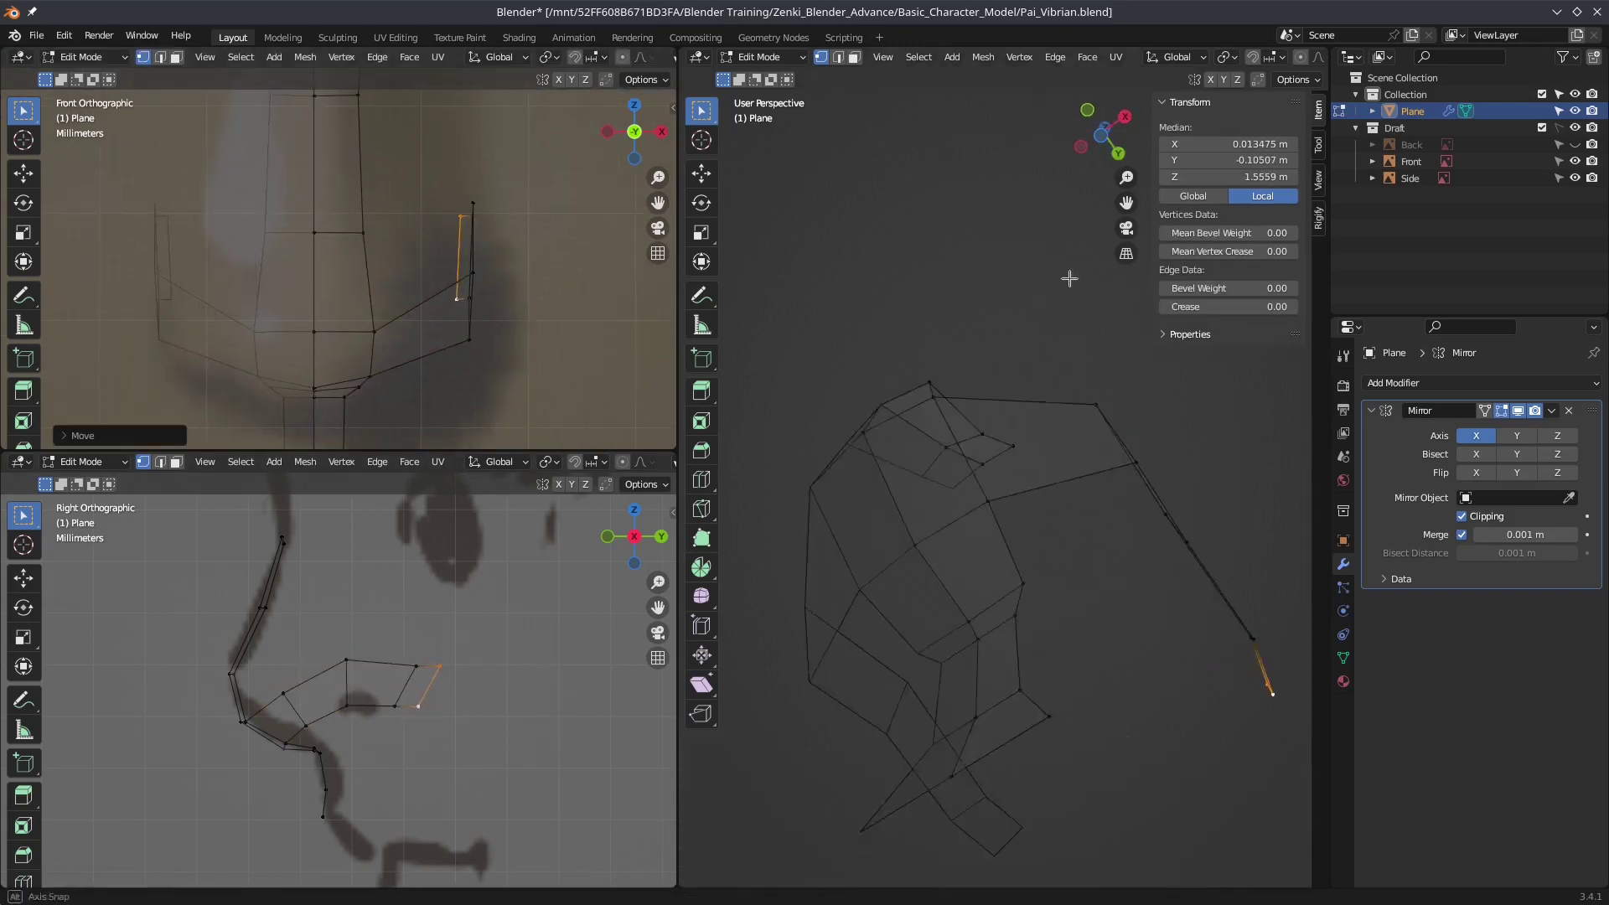
key(ctrl+z)
mouse_move(1064, 424)
middle_down()
mouse_move(1083, 650)
mouse_move(988, 503)
middle_up()
key(g)
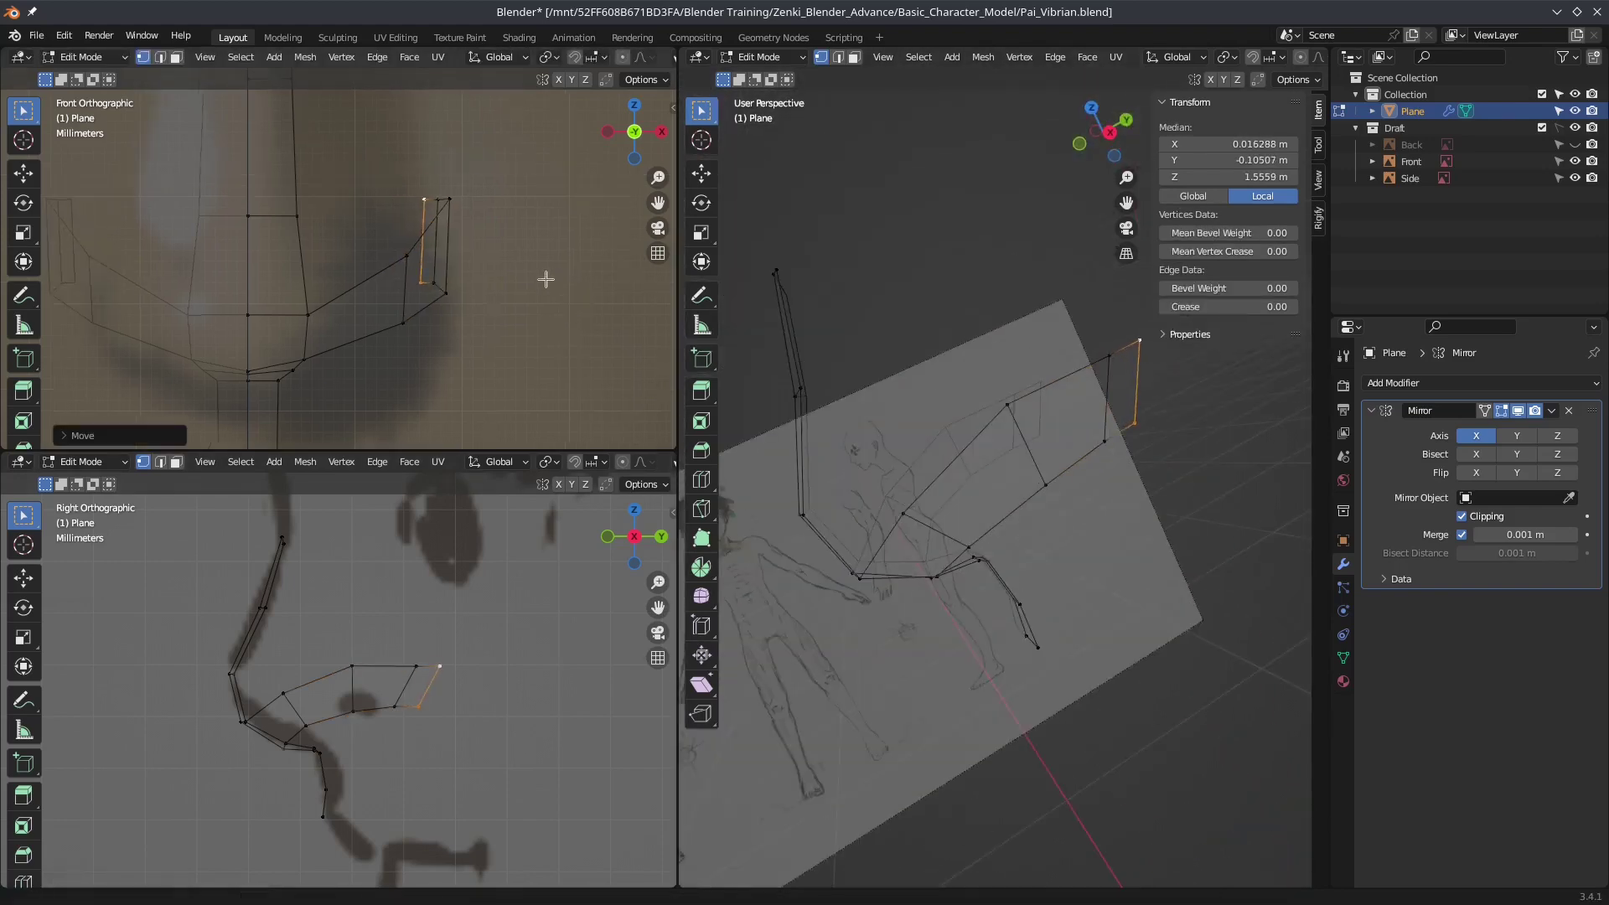
right_click(500, 188)
scroll(499, 187, down, 2)
middle_drag(837, 436, 871, 362)
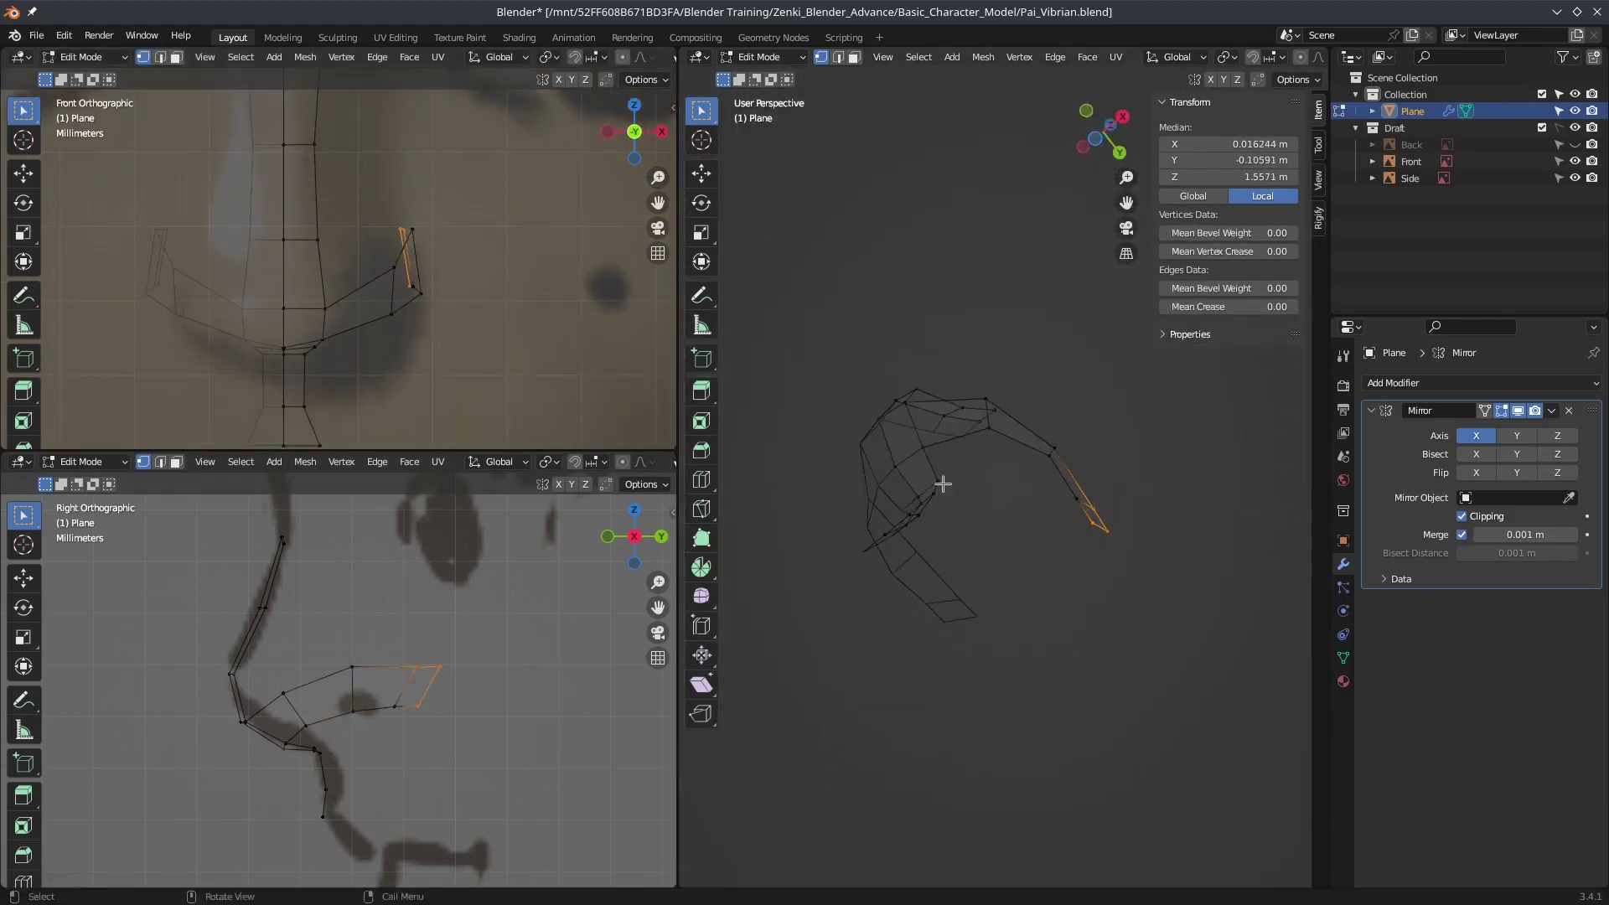
Step: Place the strip's end face and select the middle edges across the wing strip
shift+click(1092, 488)
key(g)
key(Escape)
key(g)
click(1106, 513)
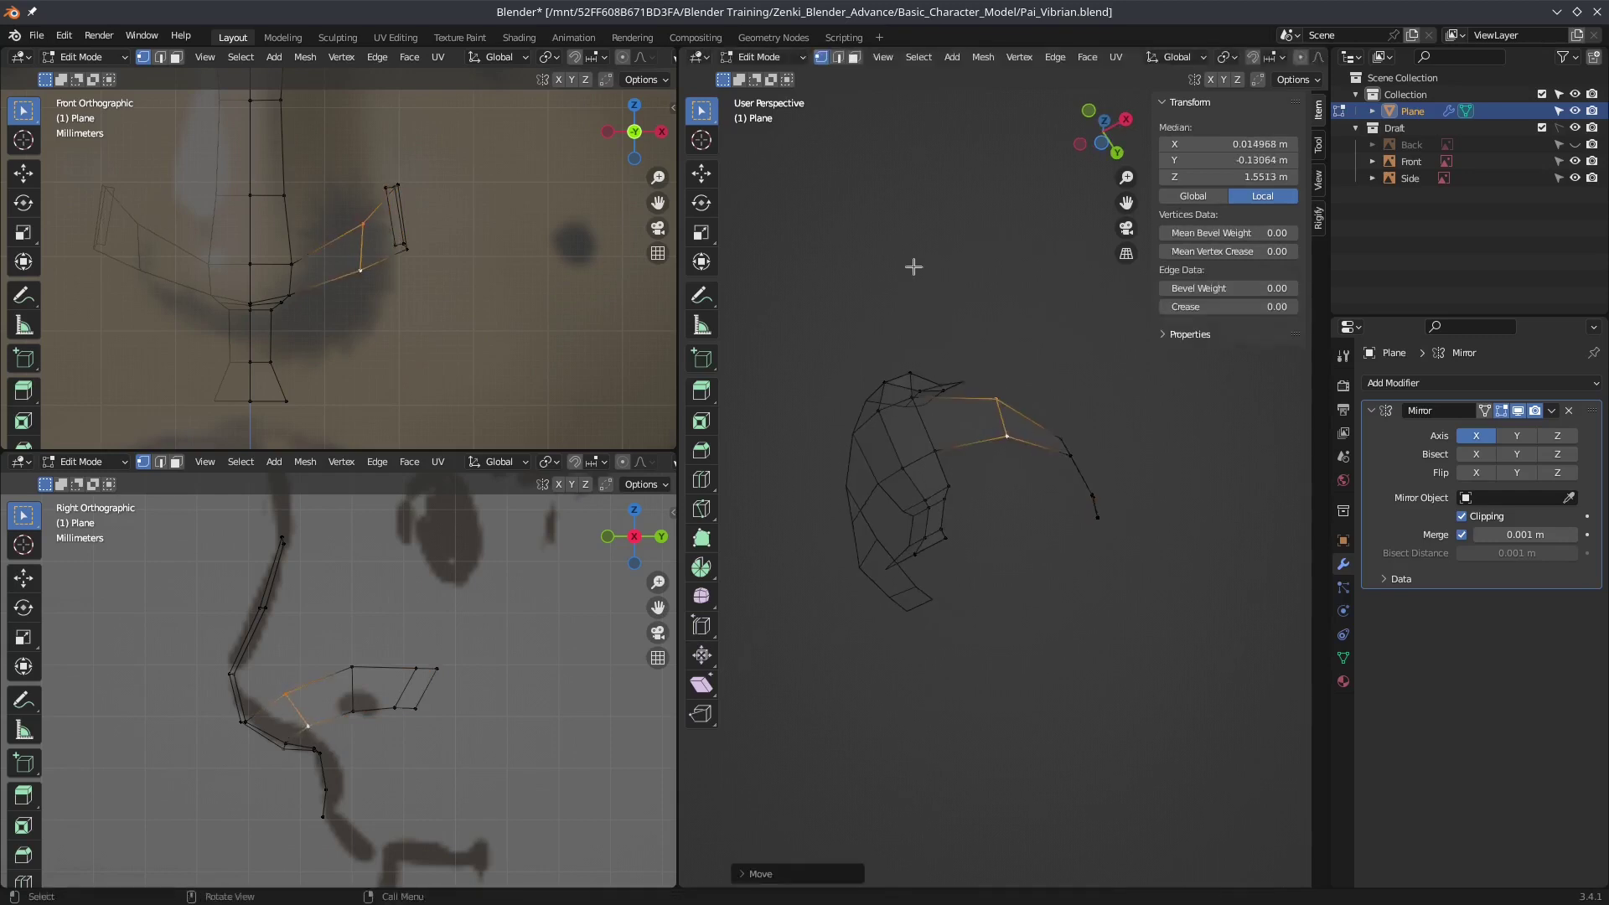
middle_drag(916, 266, 838, 352)
scroll(374, 630, up, 2)
scroll(989, 503, up, 3)
middle_drag(988, 503, 948, 351)
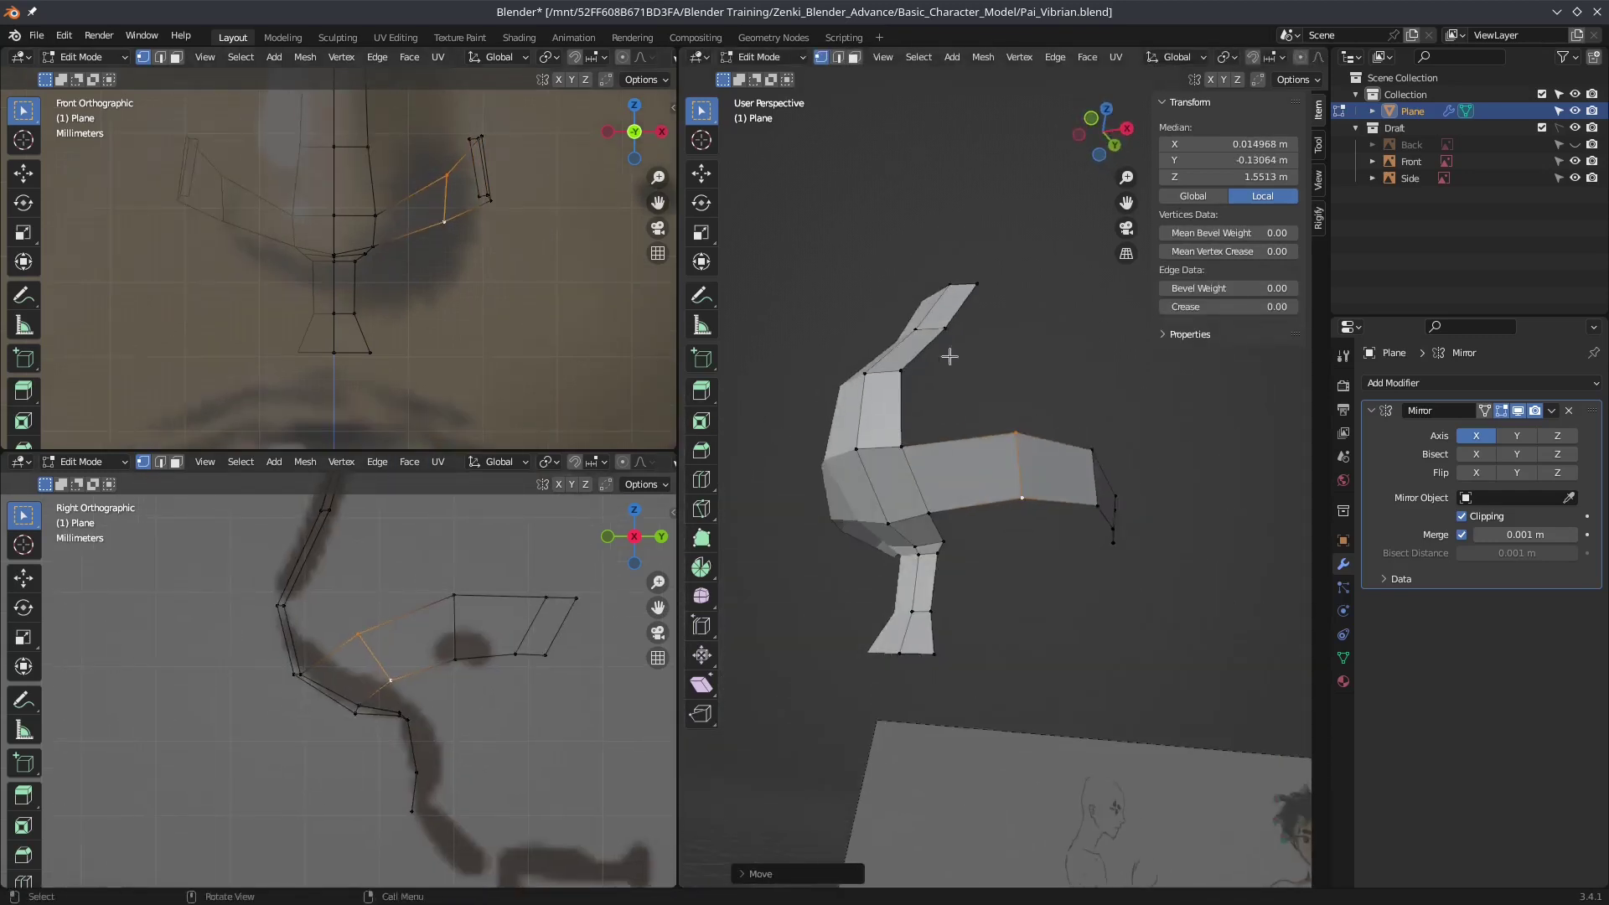
Step: Move the selected nose-side vertices into position above the nostril
scroll(947, 352, down, 2)
scroll(468, 272, up, 3)
scroll(468, 272, up, 2)
middle_drag(963, 519, 998, 701)
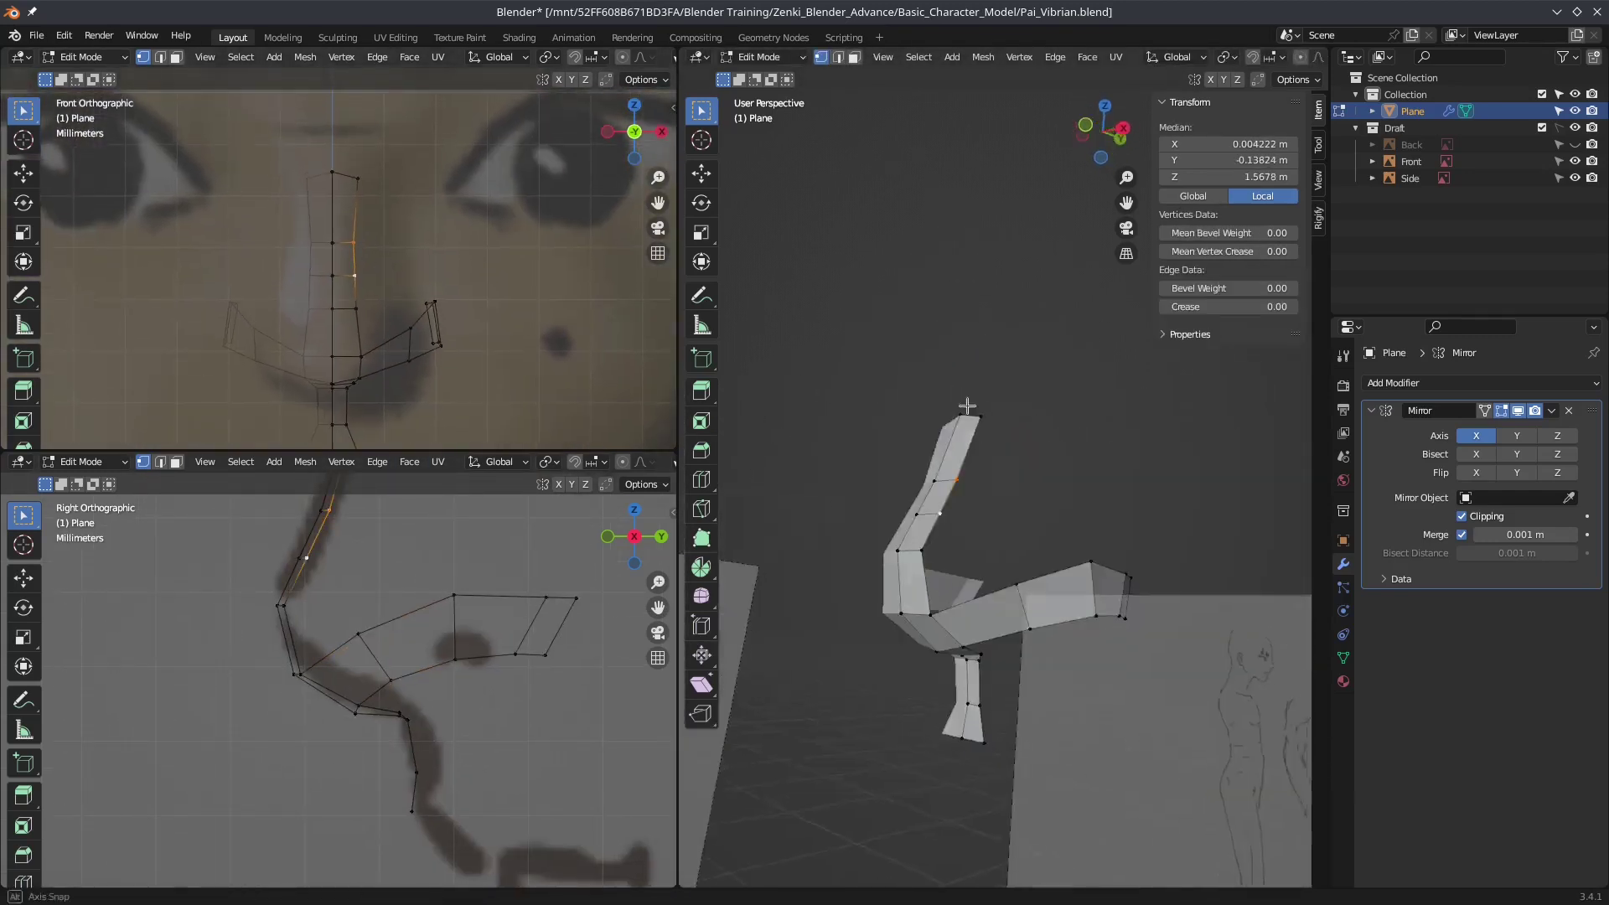
key(g)
click(438, 262)
Step: Extrude two faces from the edge and place the new edge over the nostril
shift+middle_drag(377, 670, 352, 670)
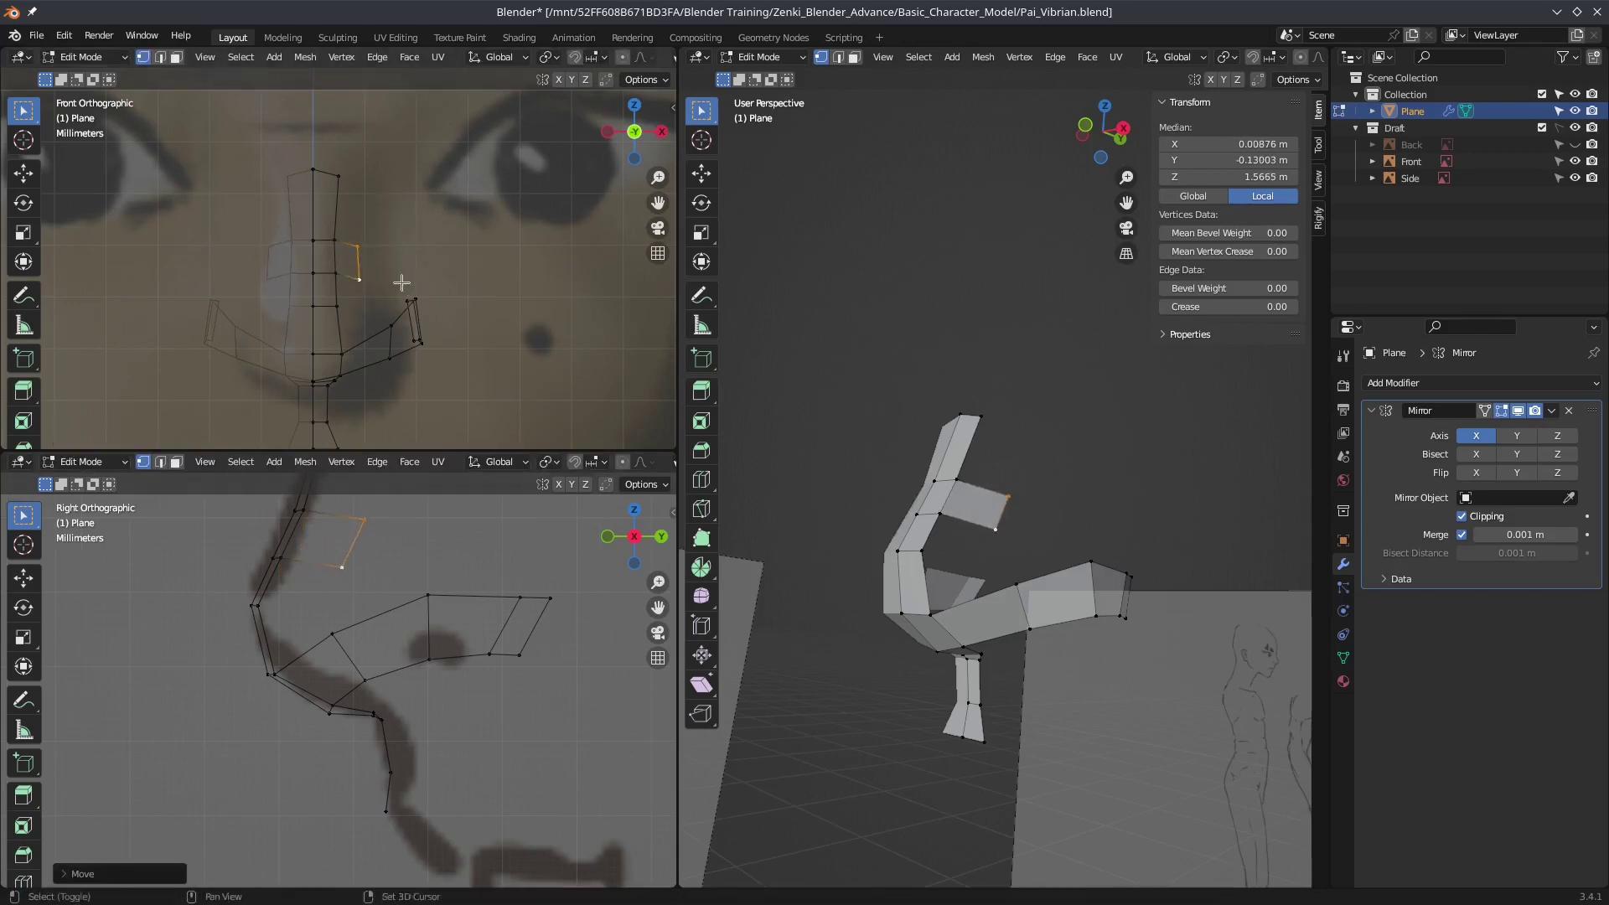
key(e)
click(393, 260)
key(e)
click(446, 560)
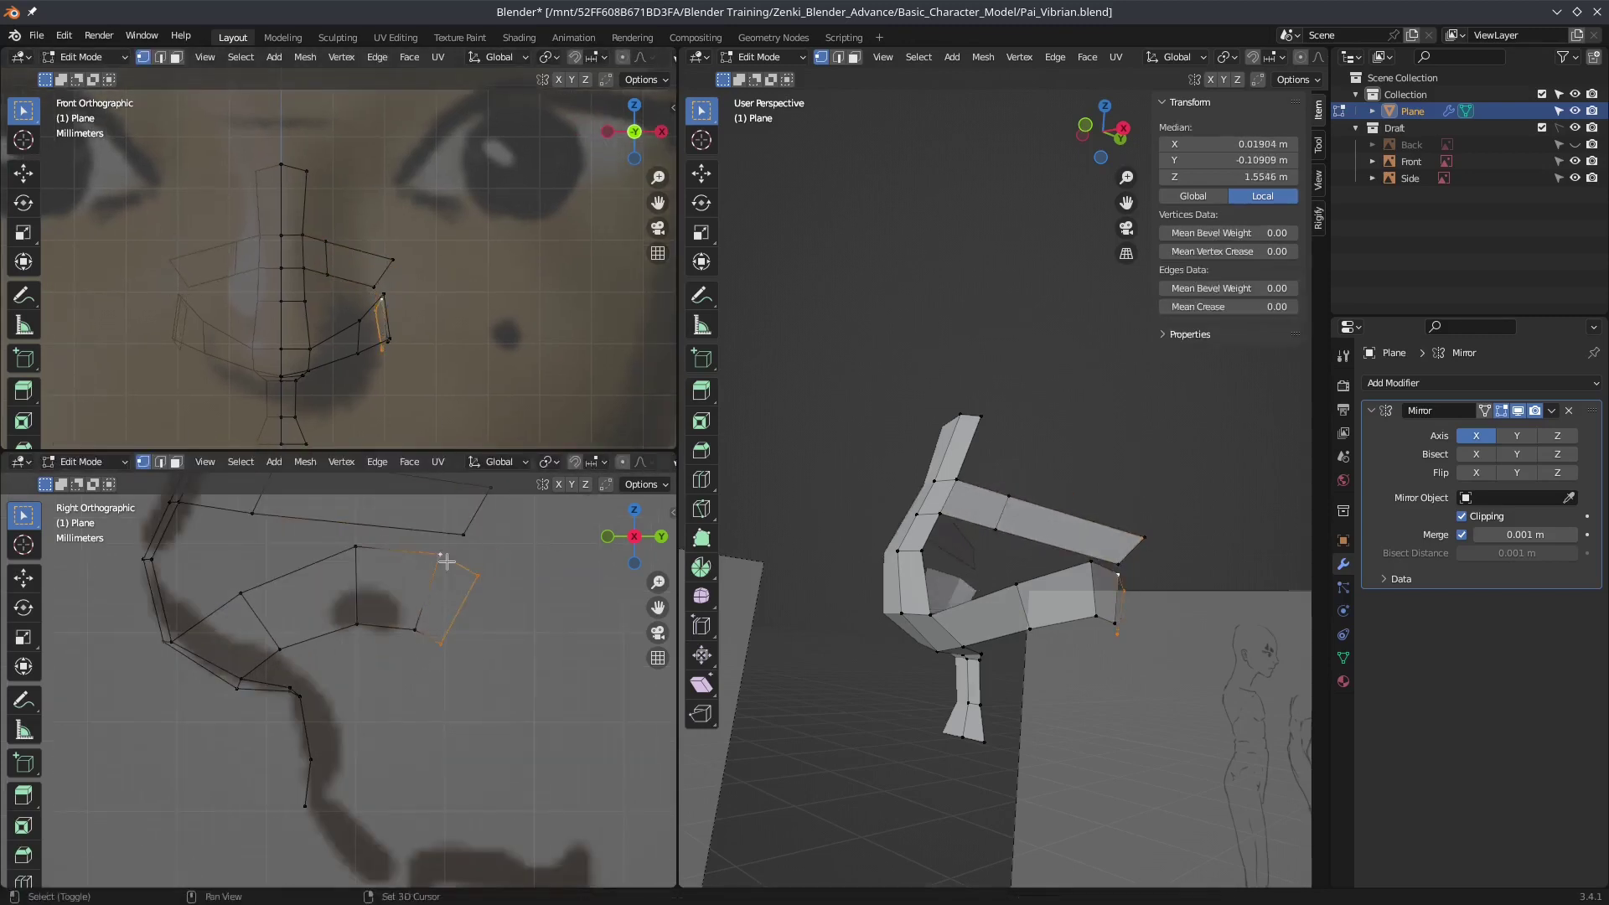
shift+middle_drag(446, 560, 406, 665)
key(g)
click(342, 698)
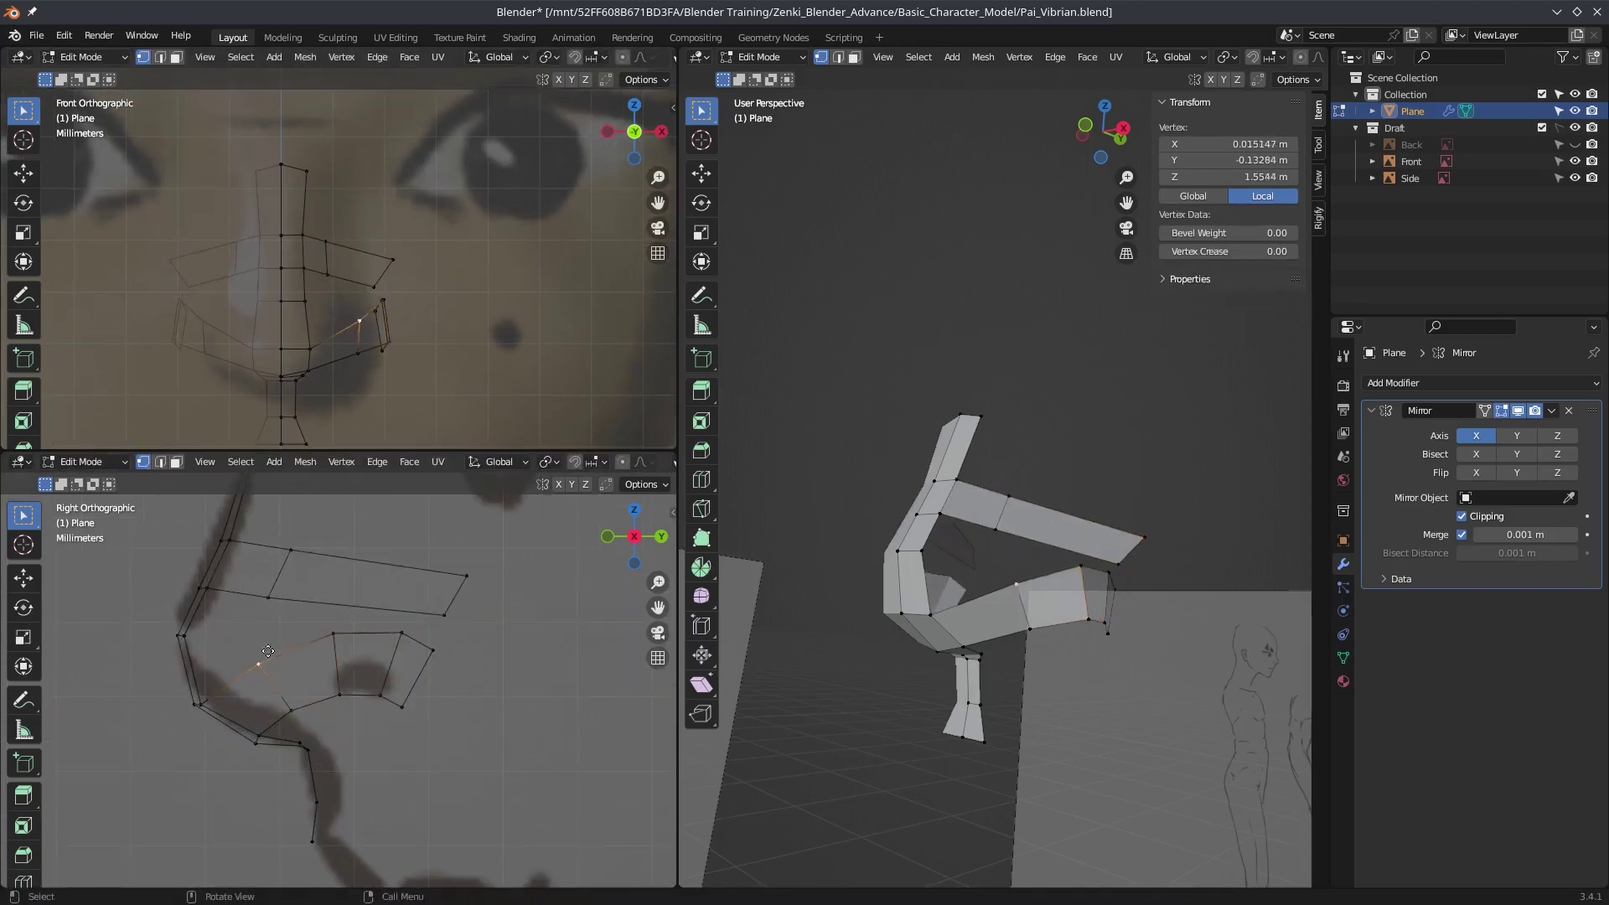
Step: Extrude a face down toward the nostril base and reposition its edge
click(338, 694)
key(g)
shift+middle_drag(423, 709, 481, 766)
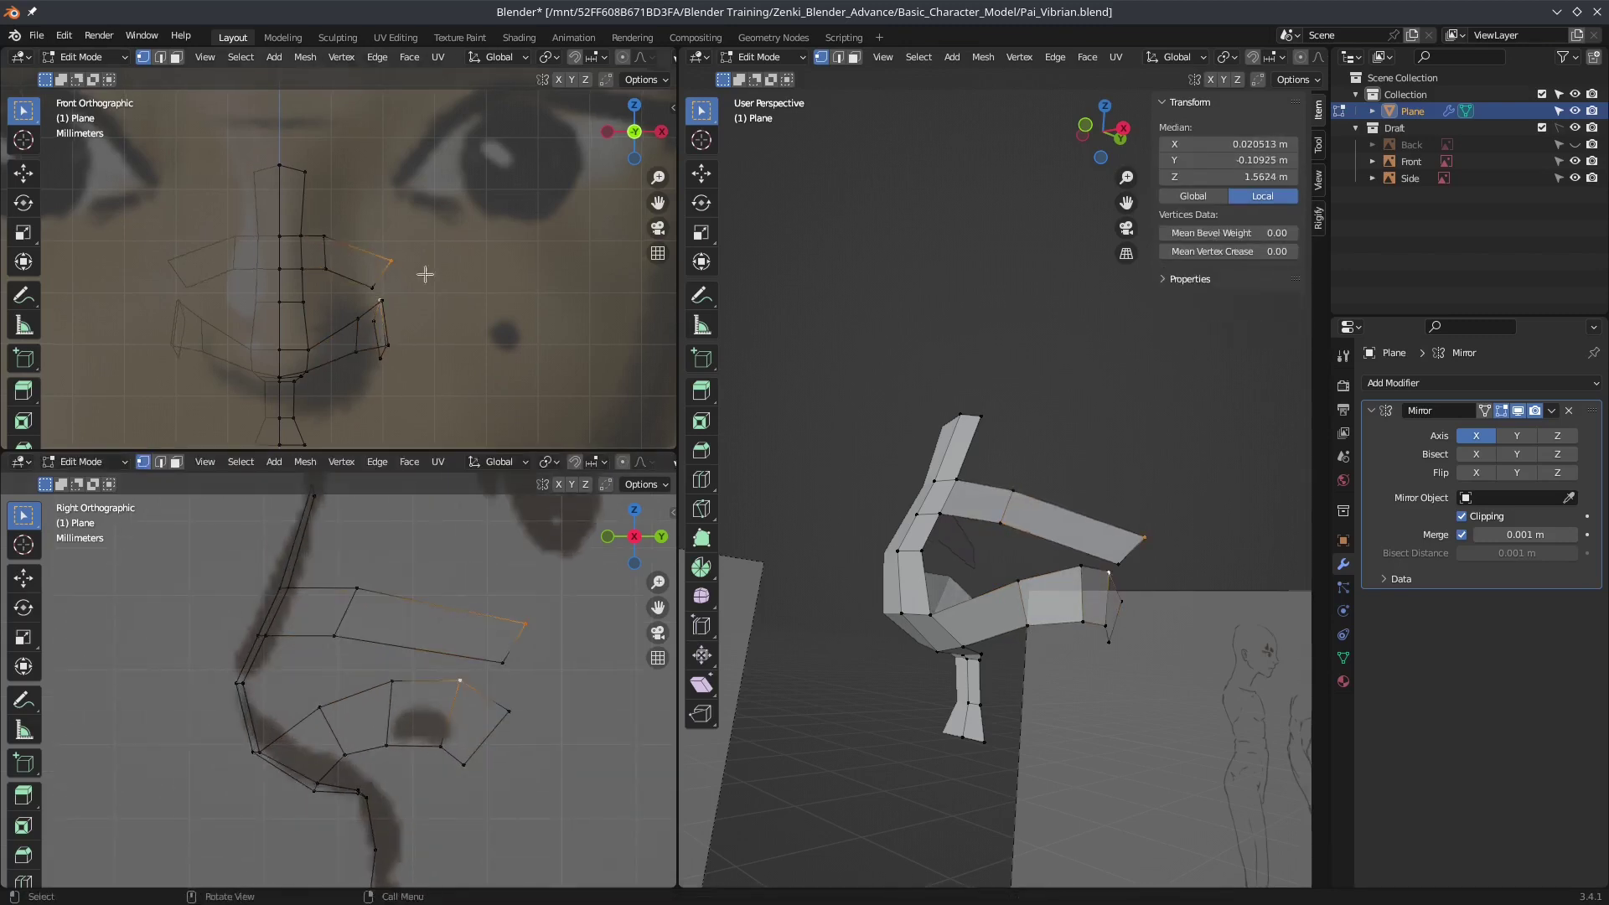
key(e)
click(425, 323)
click(428, 396)
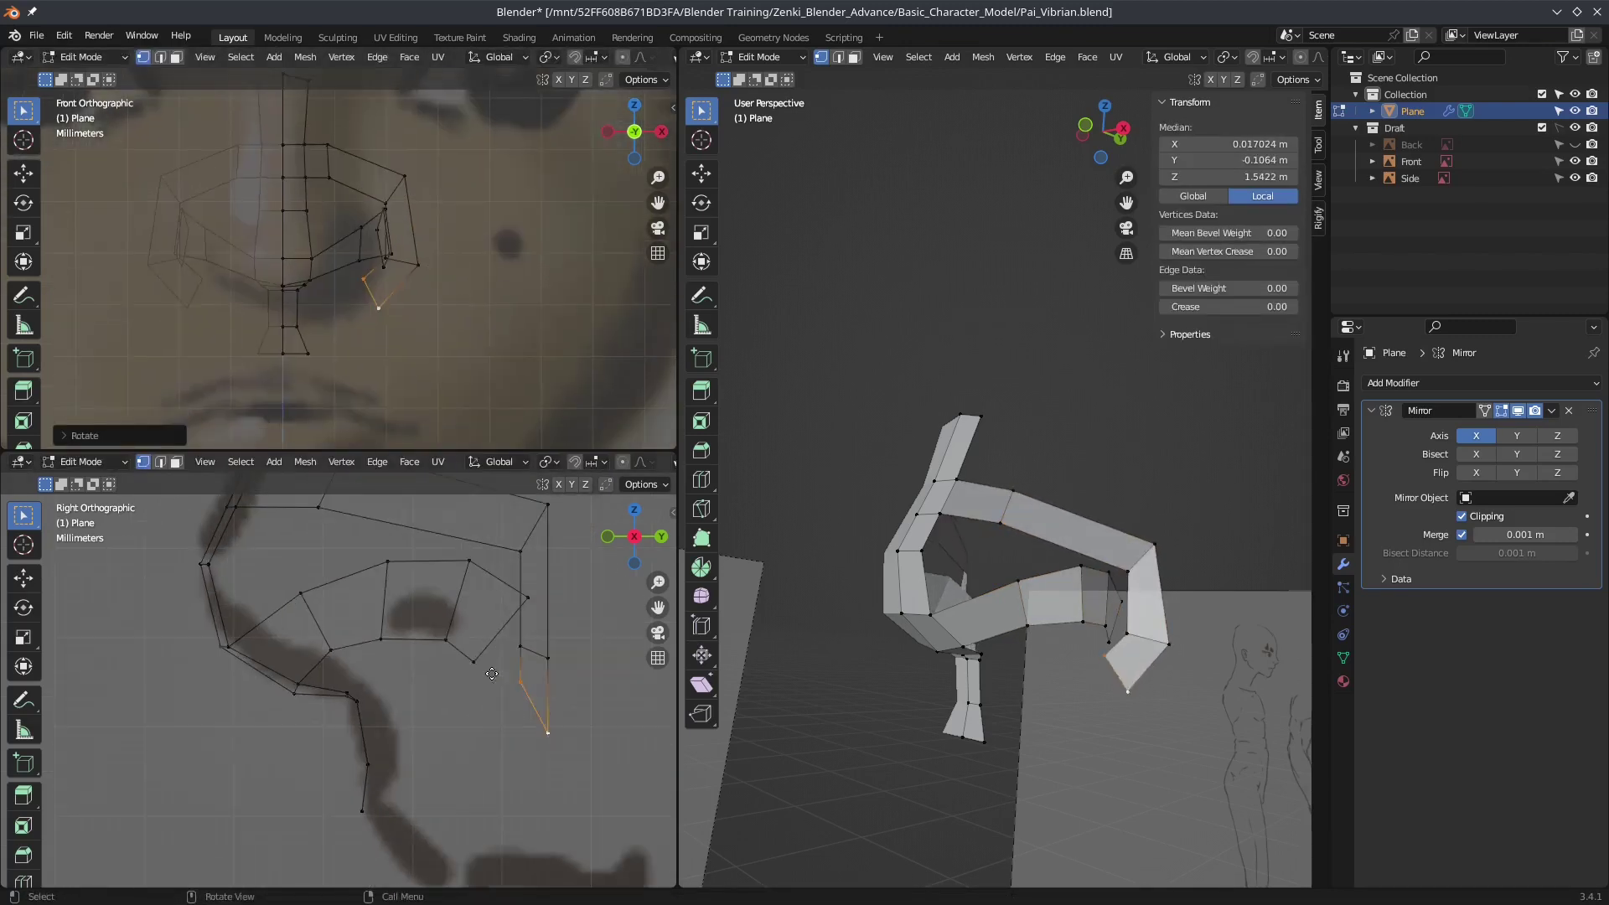
scroll(377, 670, up, 2)
mouse_move(332, 387)
shift+middle_down()
mouse_move(392, 354)
mouse_move(319, 348)
shift+middle_up()
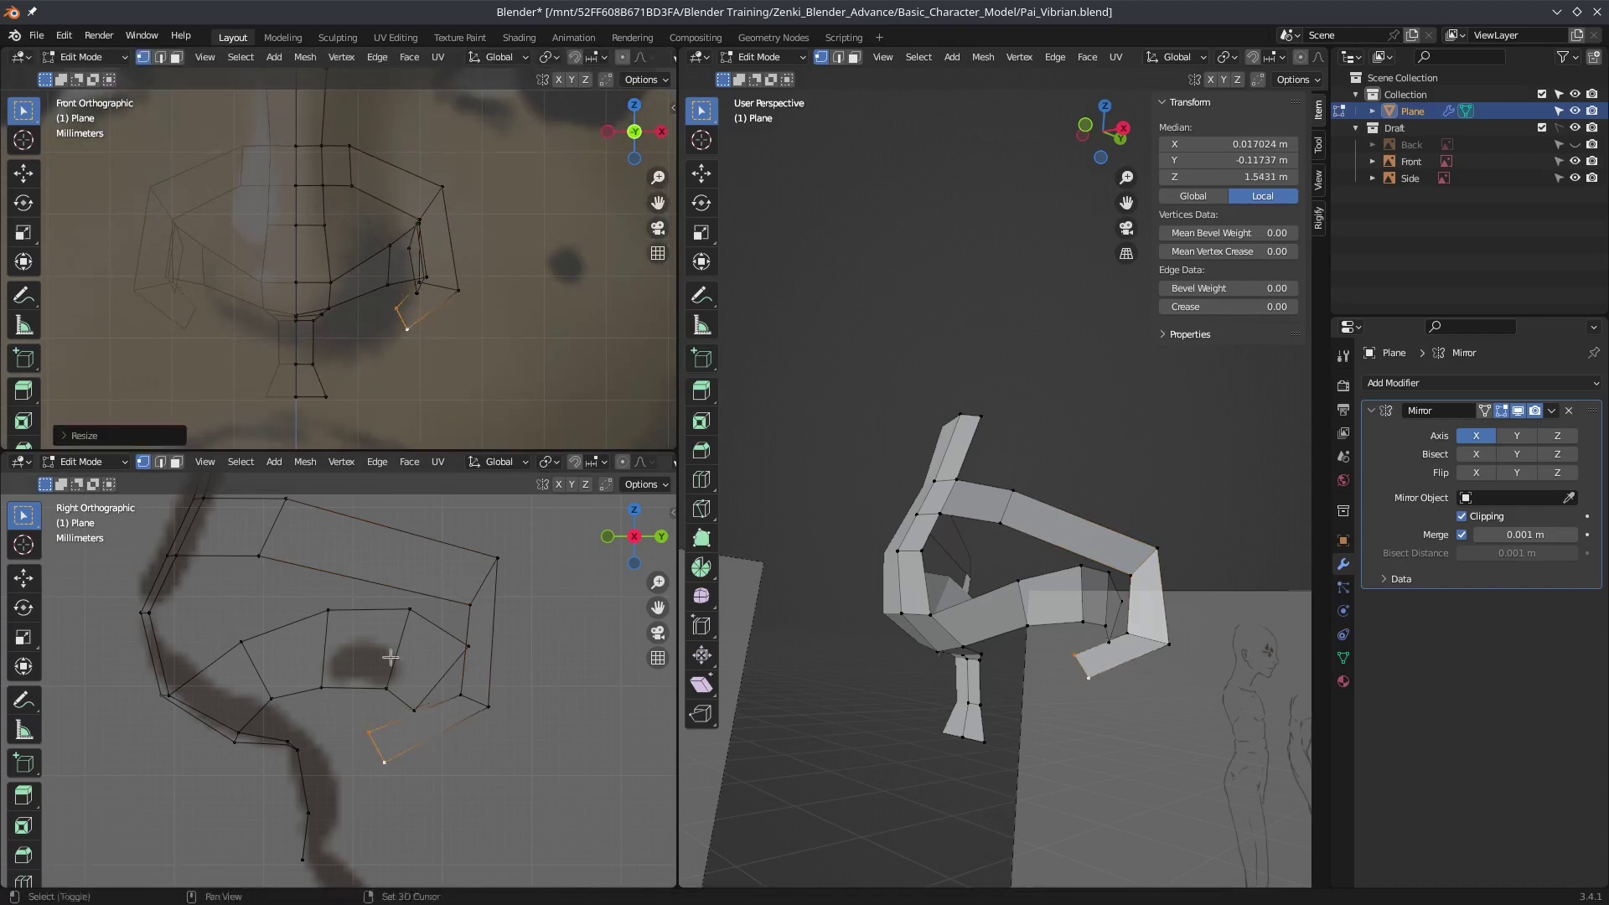
scroll(378, 712, up, 3)
key(g)
click(447, 640)
Step: Zoom in on the nostril and select the loop's corner vertex
click(274, 737)
shift+middle_drag(274, 738, 344, 642)
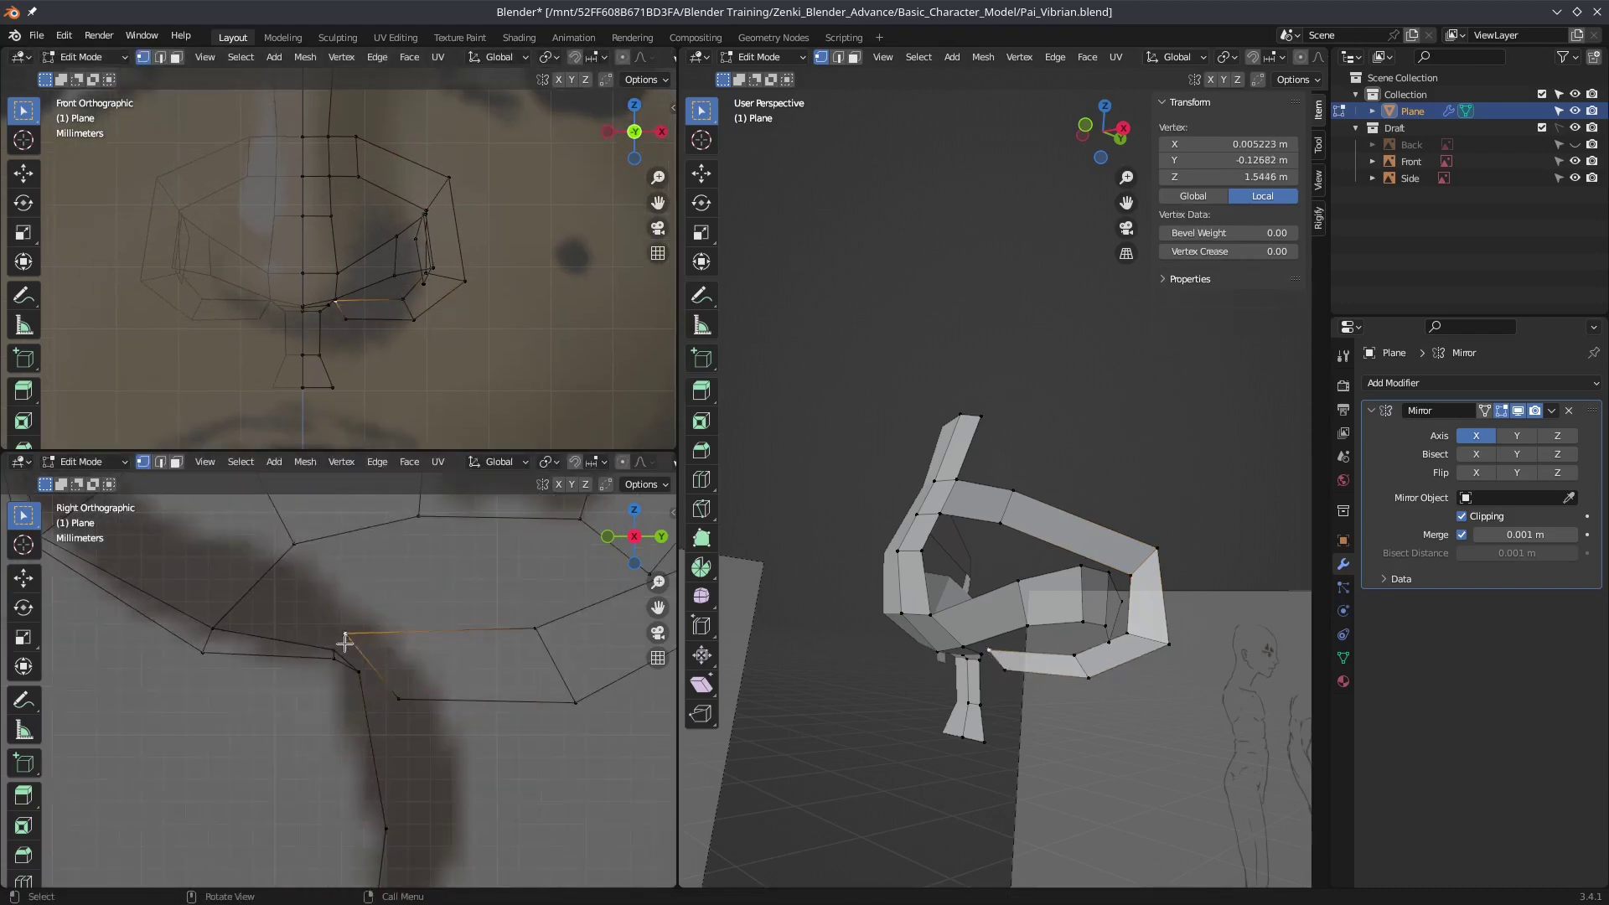
scroll(336, 294, up, 2)
mouse_move(1005, 545)
middle_down()
mouse_move(1056, 569)
mouse_move(1093, 403)
mouse_move(1105, 468)
mouse_move(1012, 517)
mouse_move(1078, 509)
mouse_move(1128, 374)
middle_up()
scroll(1056, 561, up, 4)
click(1071, 557)
scroll(1072, 558, down, 5)
click(1046, 511)
Step: Bevel the corner vertex, merge the bevel into one vertex, and adjust a loop edge
key(ctrl+shift+b)
click(1105, 468)
key(m)
click(1014, 515)
click(1047, 511)
key(g)
click(1055, 511)
scroll(1078, 509, down, 3)
Step: Select the nostril loop vertices and scale the loop down with S
click(1067, 506)
mouse_move(1066, 506)
middle_down()
mouse_move(975, 644)
mouse_move(1074, 403)
mouse_move(1010, 312)
mouse_move(957, 526)
mouse_move(1050, 488)
mouse_move(1093, 514)
mouse_move(1107, 493)
middle_up()
scroll(974, 645, up, 3)
scroll(974, 645, down, 4)
click(1074, 403)
shift+click(1009, 313)
shift+click(957, 525)
key(s)
click(1031, 469)
click(1164, 524)
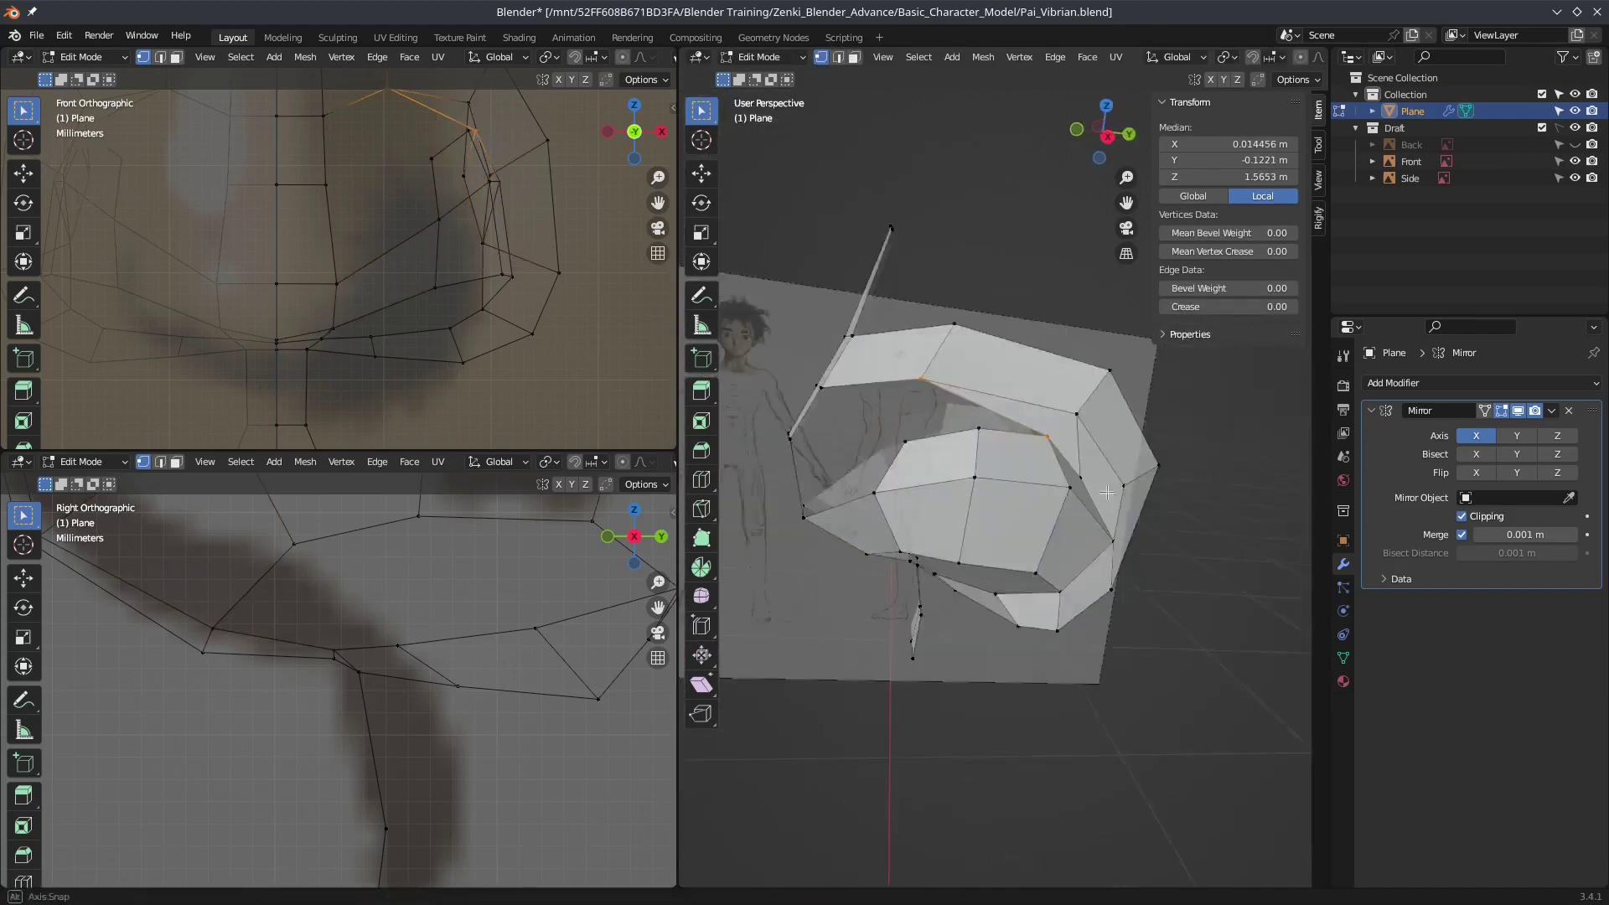
Step: Select another vertex to adjust and save the blend file with Ctrl+S
click(939, 414)
middle_drag(939, 415, 1027, 406)
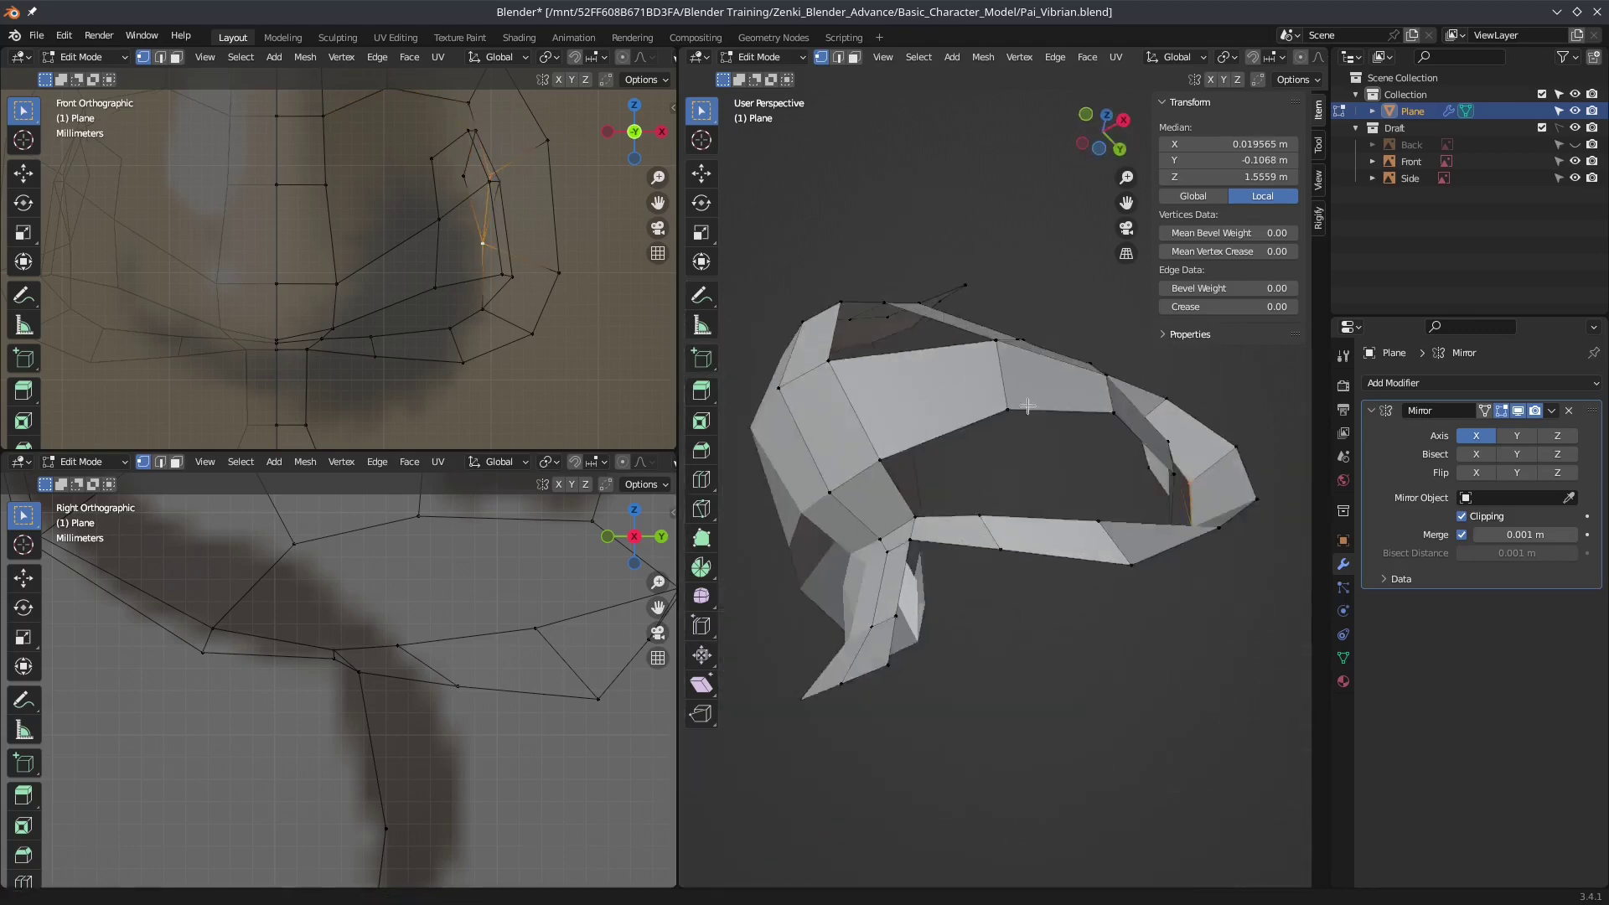
mouse_move(902, 425)
middle_down()
mouse_move(832, 584)
mouse_move(941, 391)
middle_up()
click(832, 584)
key(ctrl+s)
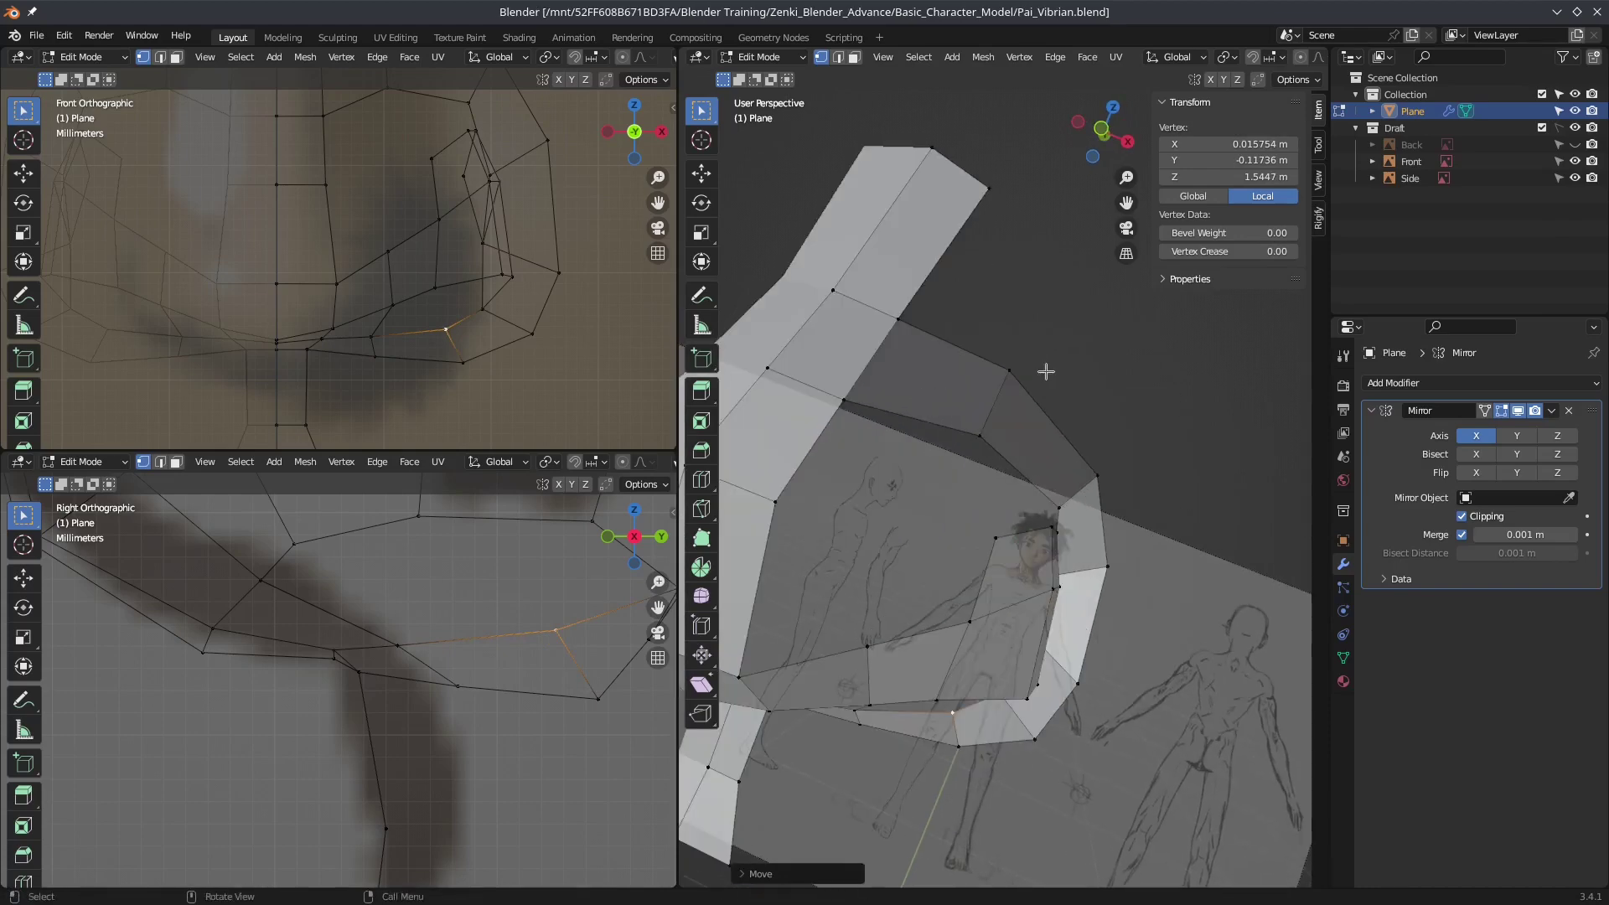
Step: Nudge a nose vertex, switch to Object Mode, and bring up the add-modifier list
mouse_move(1045, 371)
middle_down()
mouse_move(1111, 527)
mouse_move(1129, 432)
mouse_move(1189, 553)
middle_up()
shift+click(1130, 431)
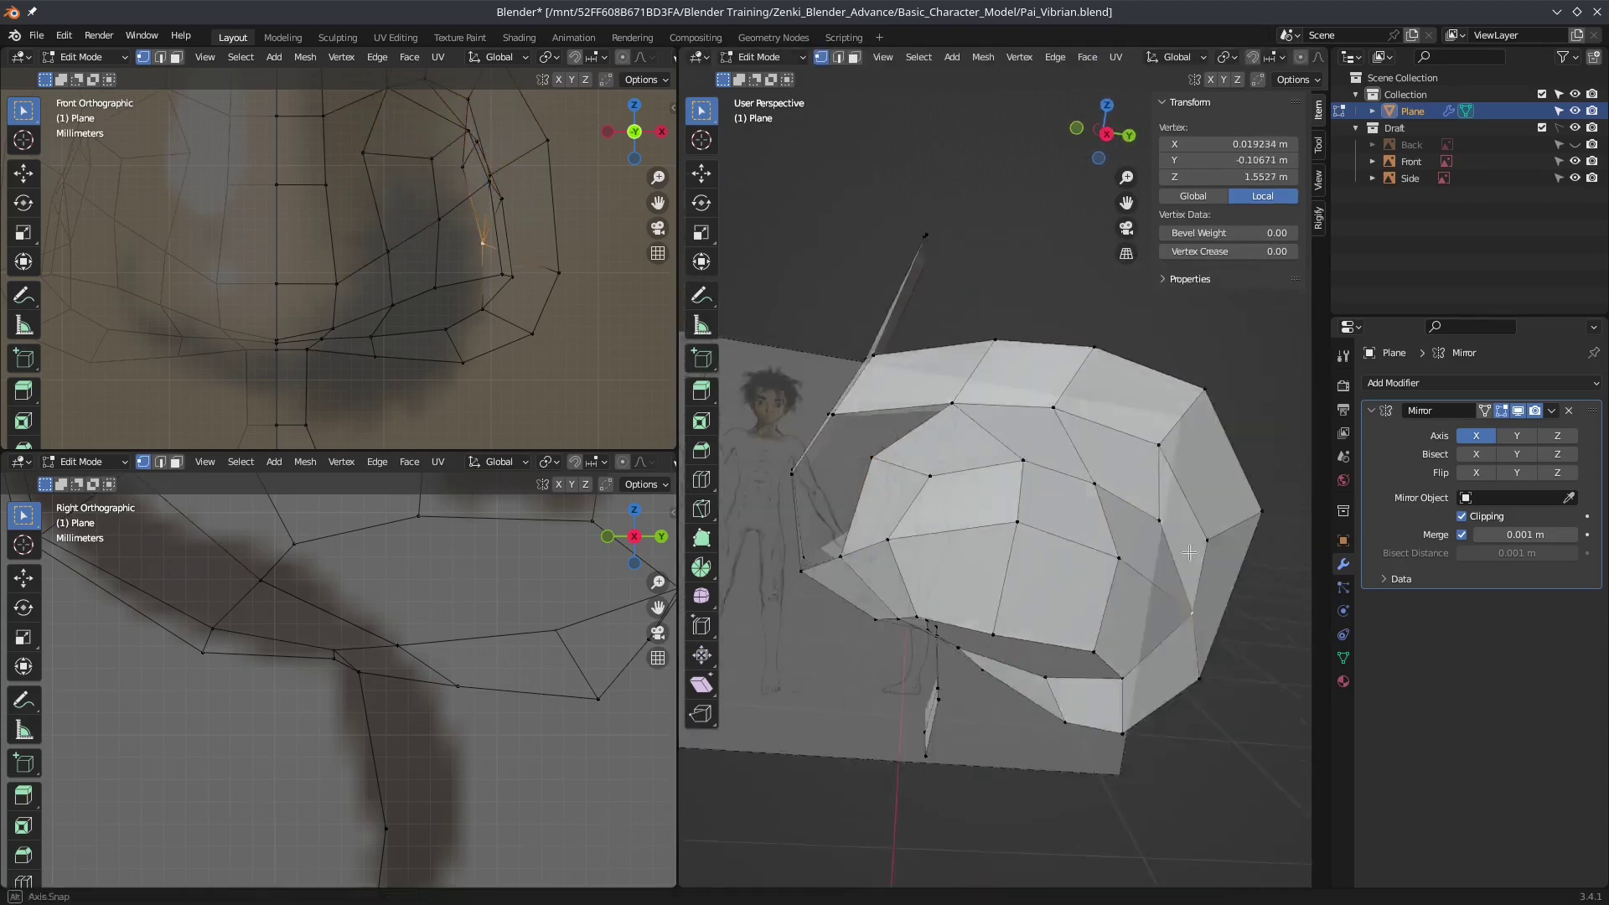
key(g)
click(1189, 553)
mouse_move(1189, 553)
middle_down()
mouse_move(1013, 349)
mouse_move(880, 366)
mouse_move(1047, 373)
middle_up()
key(Tab)
click(1407, 382)
Step: Select the nose mesh and apply Shade Smooth to it
click(1291, 688)
right_click(964, 456)
click(964, 457)
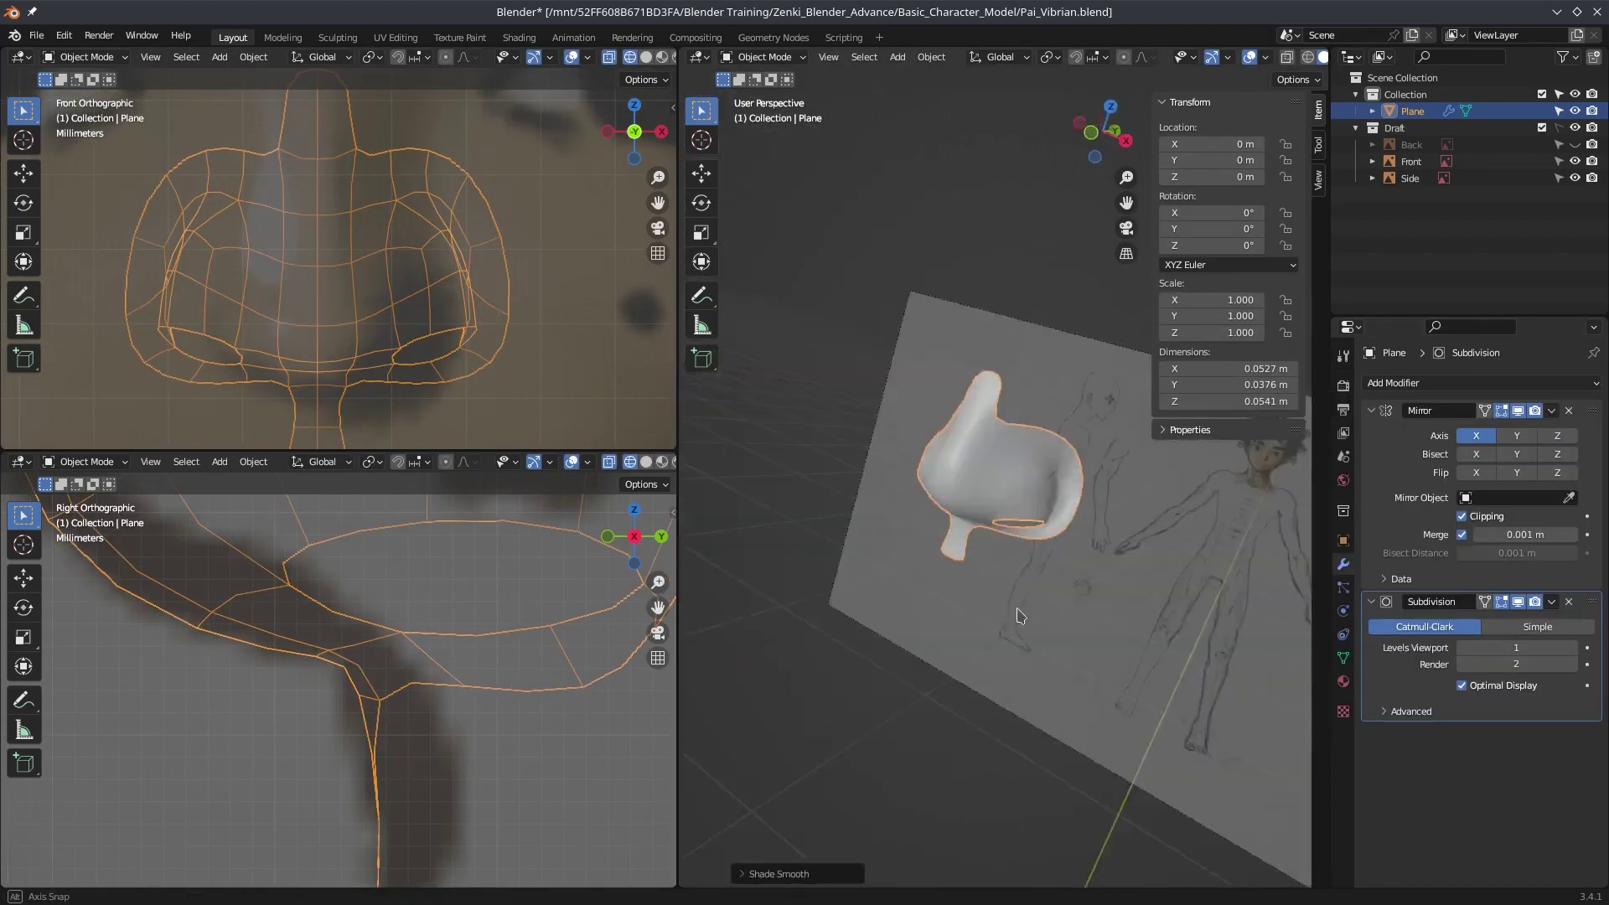
middle_drag(963, 456, 984, 410)
Step: In Edit Mode, inset the nostril faces on the nose underside
key(ctrl+Tab)
click(1108, 416)
middle_drag(1108, 415, 1022, 490)
key(i)
click(1096, 436)
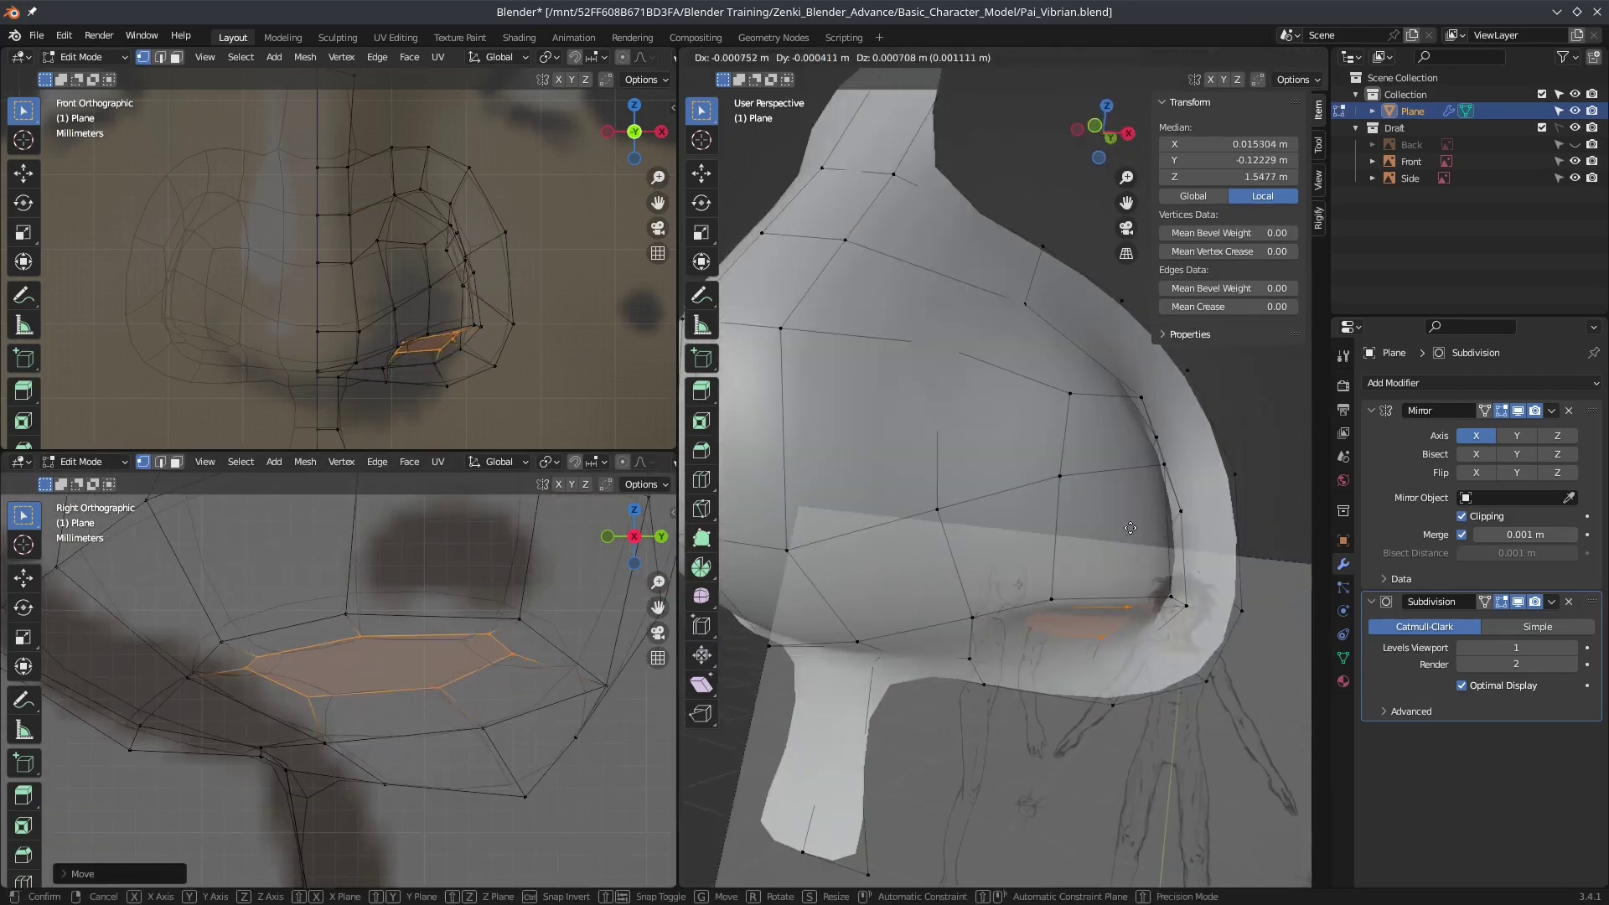
Step: Reposition nostril vertices with see-through display turned off
key(g)
click(988, 538)
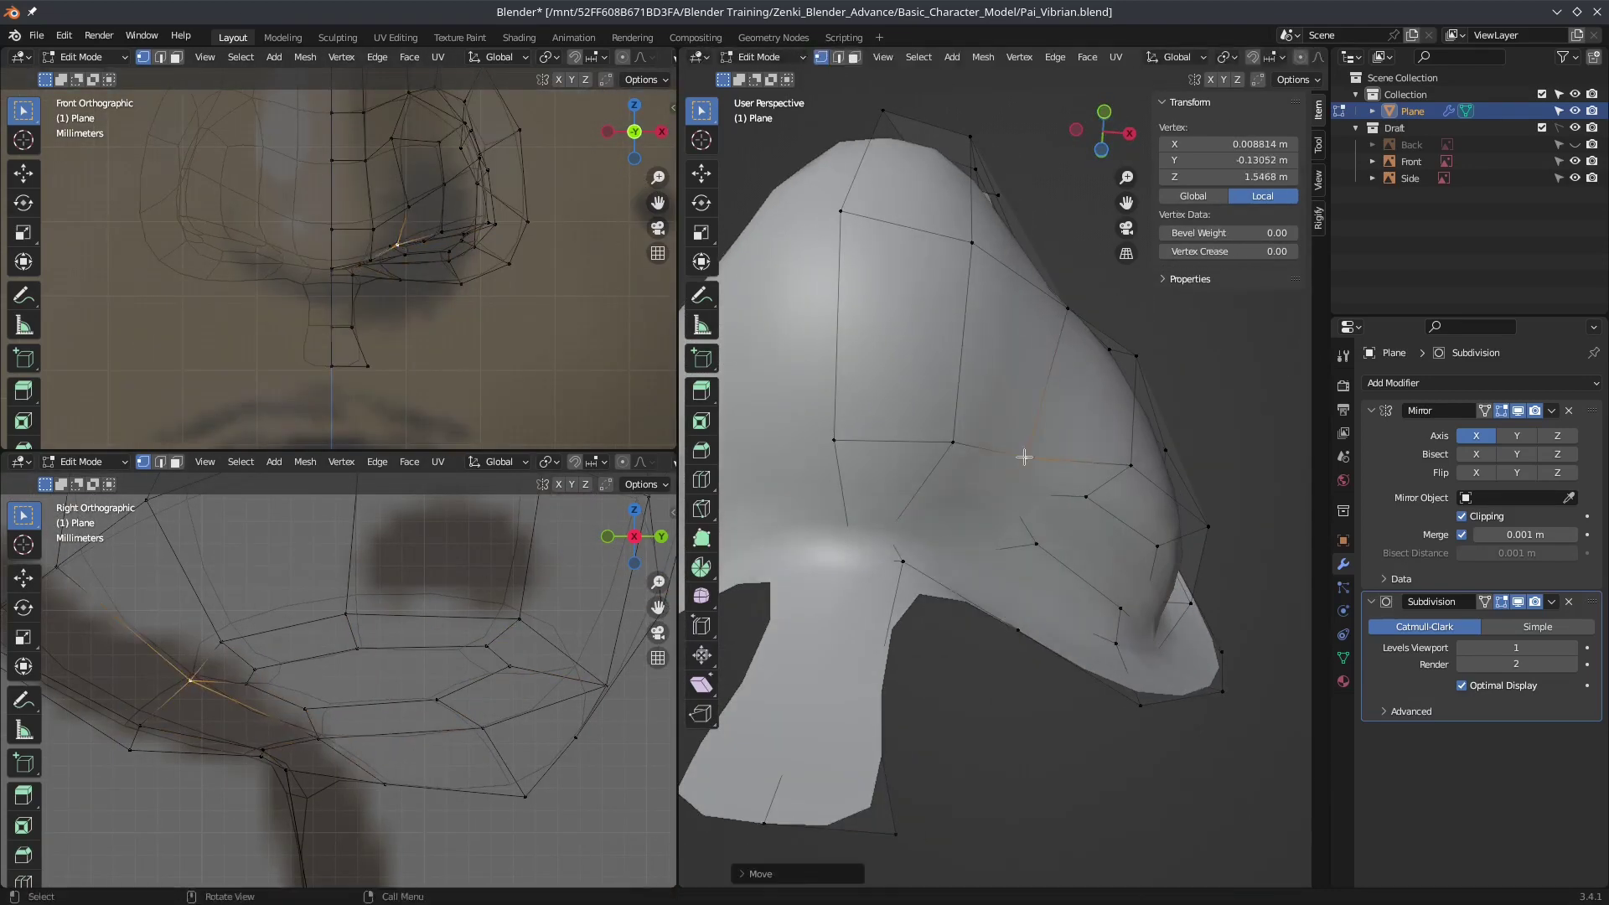
key(alt+z)
key(g)
click(402, 331)
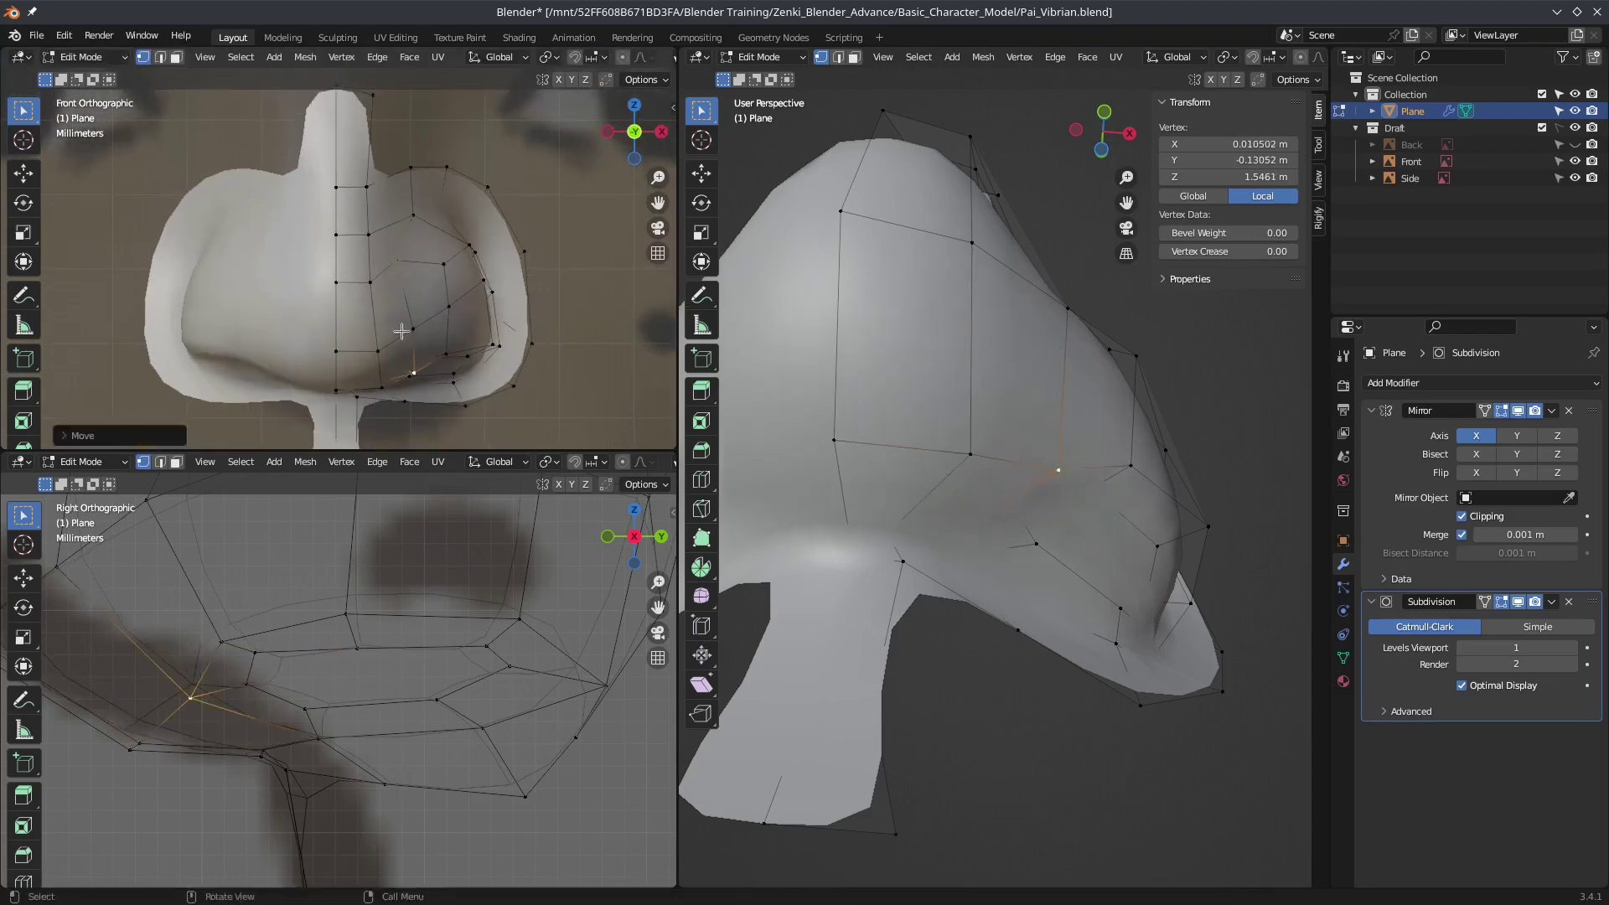
scroll(424, 298, up, 2)
mouse_move(1030, 671)
middle_down()
mouse_move(1025, 549)
mouse_move(1026, 661)
middle_up()
Step: Grow the selection around the nostril and move the region into a new nostril shape
click(1024, 549)
key(alt+z)
key(ctrl+KP_Add)
key(g)
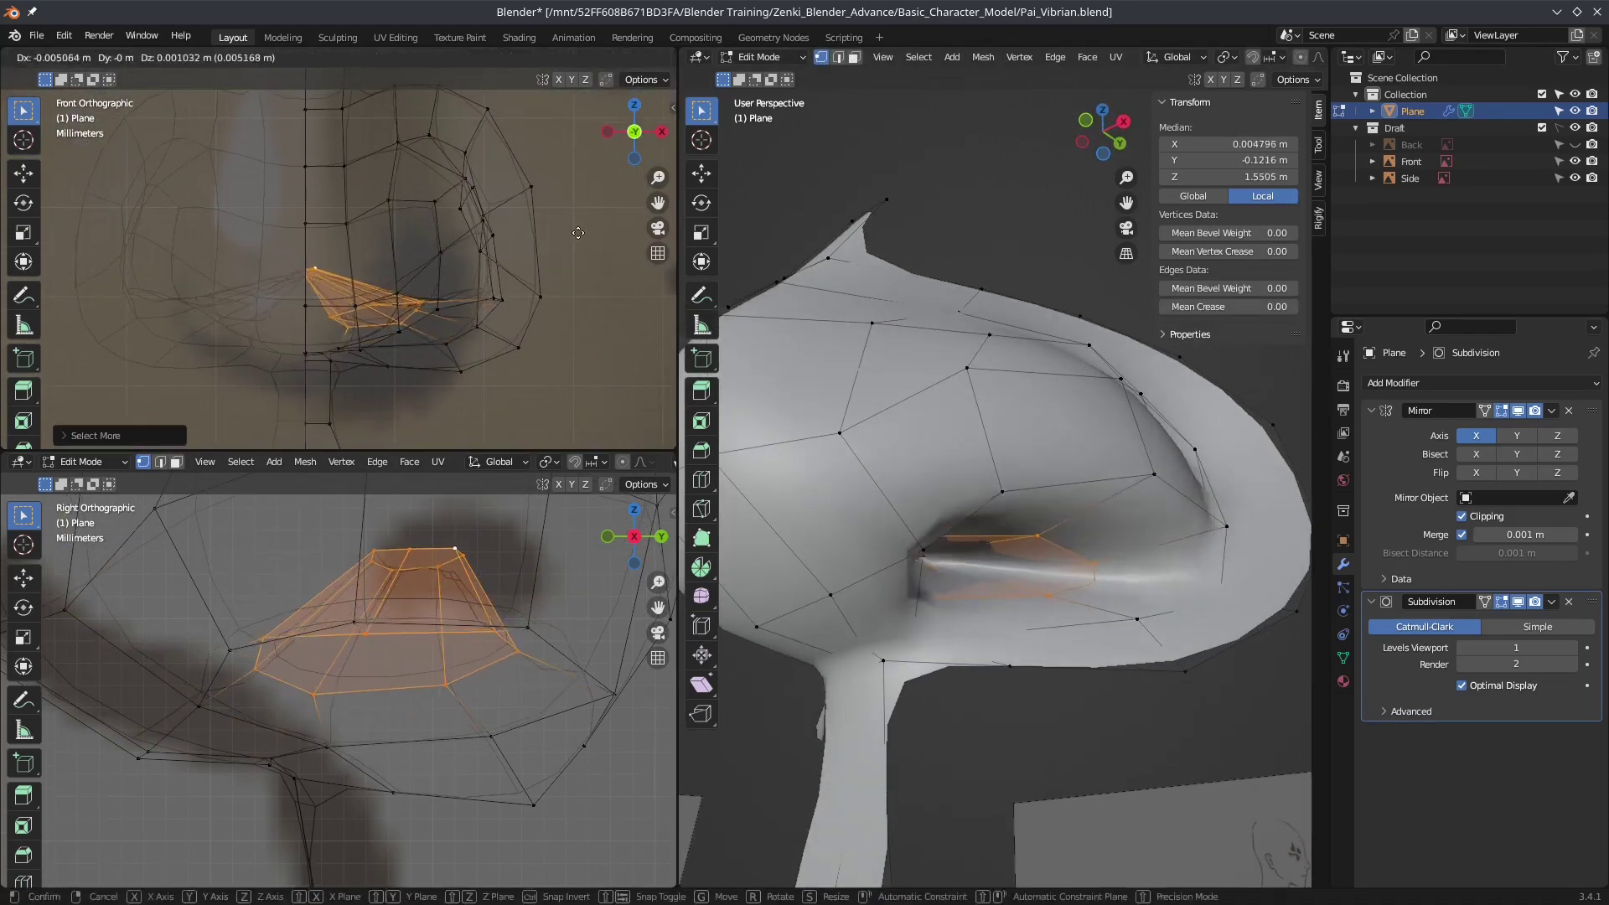
click(417, 237)
Step: Nudge a single nostril vertex into place, then return to Object Mode
click(336, 226)
key(g)
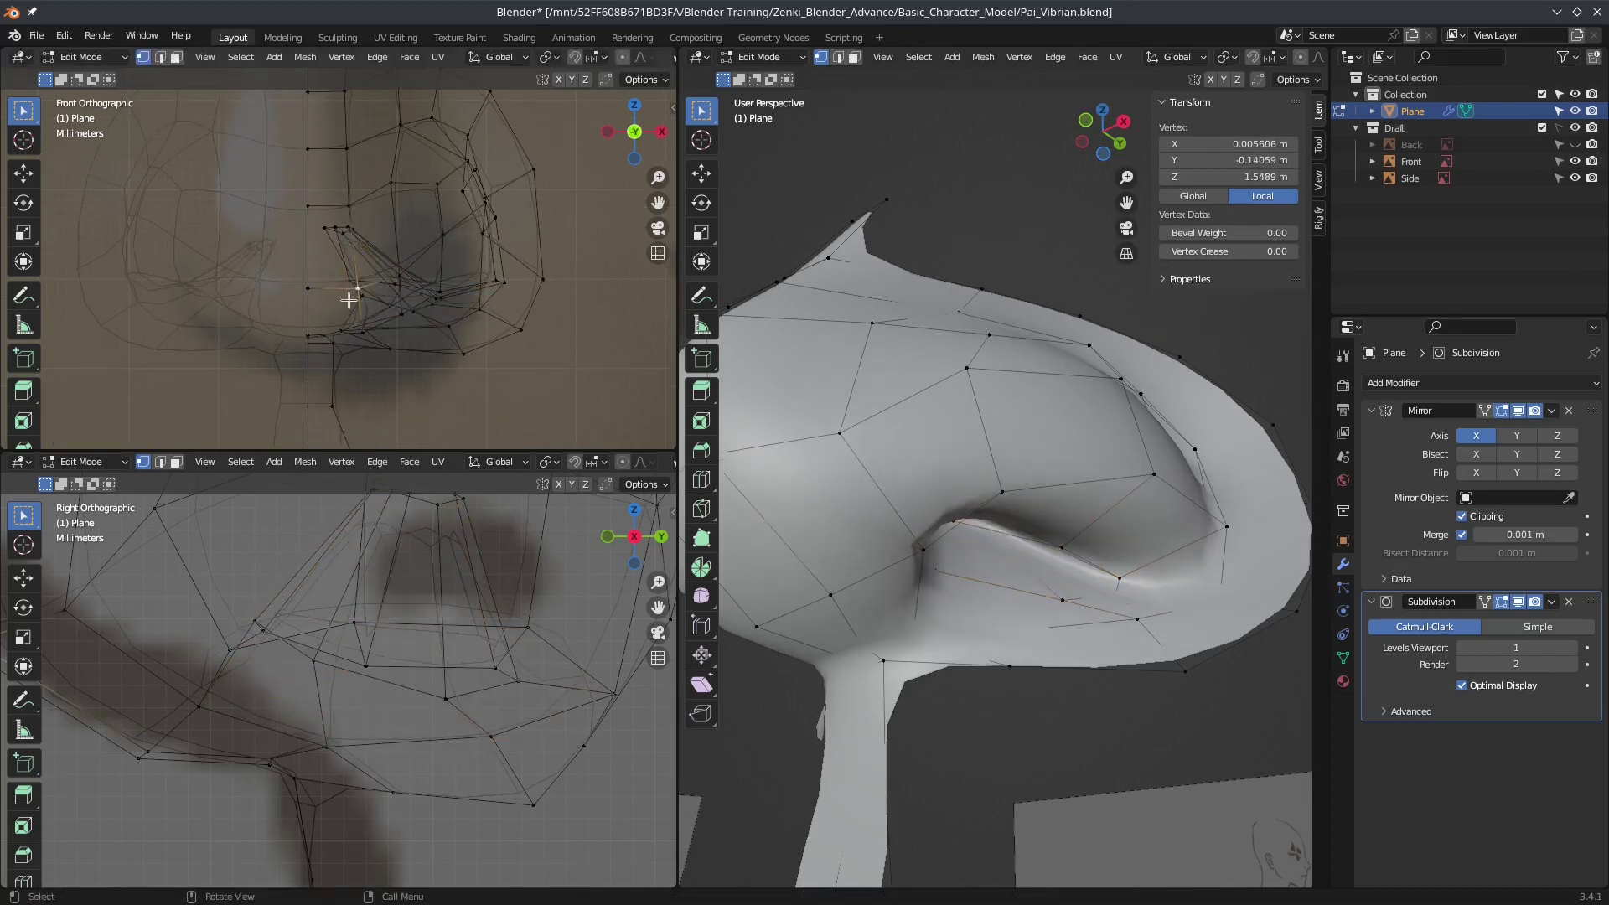
click(349, 300)
middle_drag(1005, 503, 1089, 419)
key(Tab)
scroll(1184, 512, down, 5)
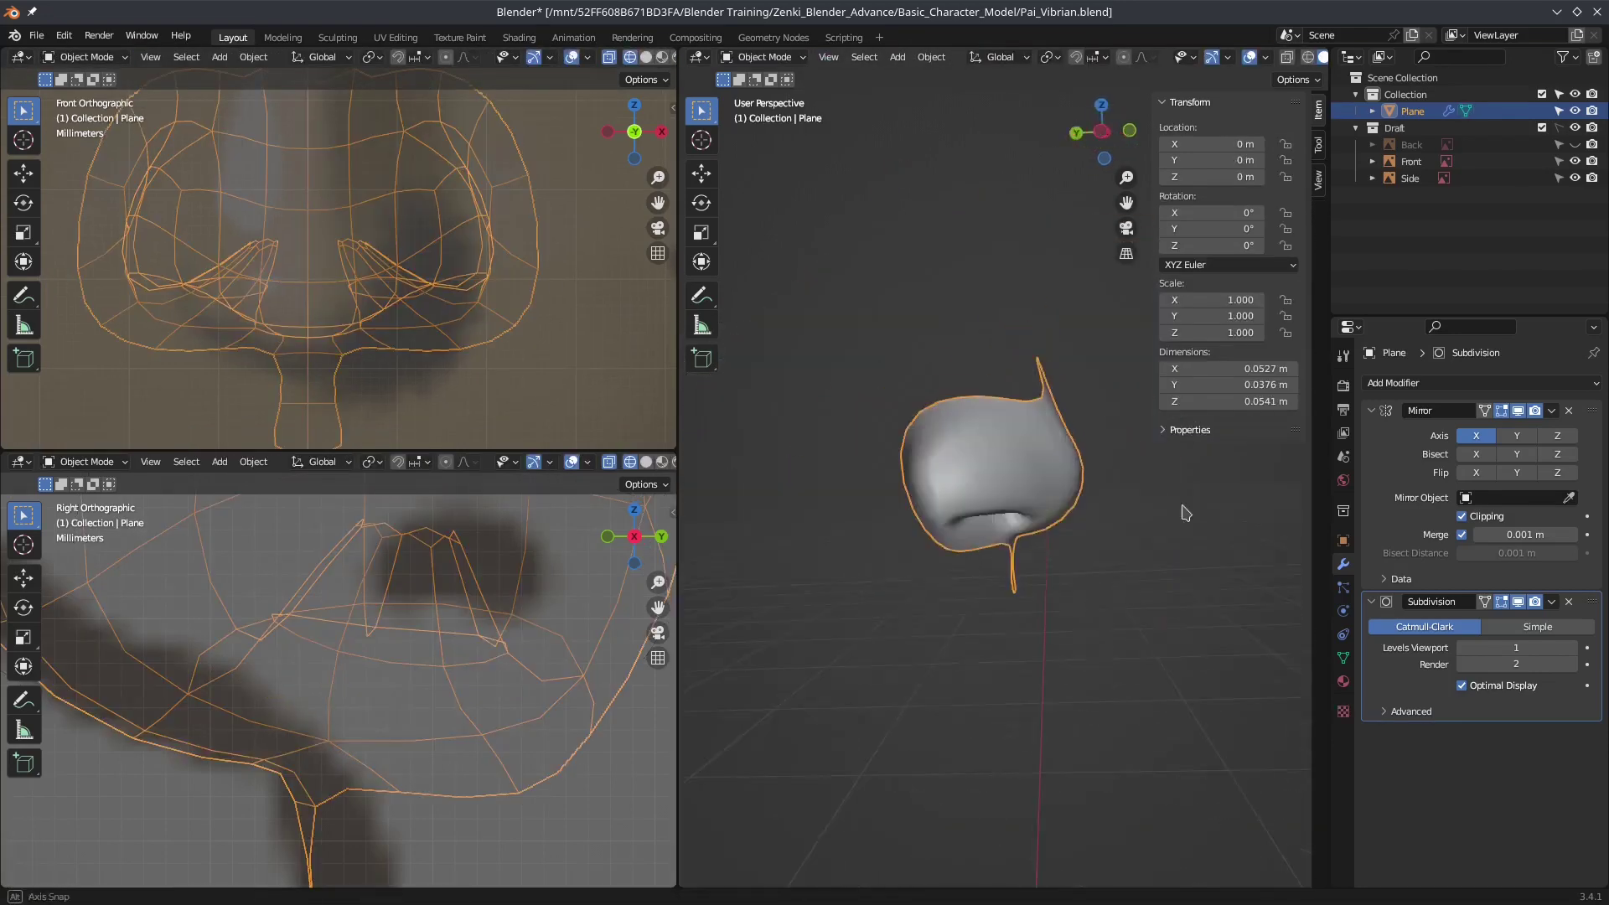
scroll(1185, 512, up, 4)
Step: In Edit Mode, select the lower and upper nose faces and the centre-seam edge loop
key(Tab)
mouse_move(1102, 485)
middle_down()
mouse_move(903, 515)
mouse_move(970, 466)
middle_up()
shift+click(904, 515)
shift+click(861, 402)
mouse_move(861, 403)
middle_down()
mouse_move(1047, 520)
mouse_move(928, 489)
mouse_move(975, 393)
mouse_move(990, 486)
mouse_move(921, 503)
middle_up()
alt+click(927, 490)
Step: Move a nose vertex slightly to refine its position
click(963, 427)
click(990, 486)
key(g)
click(994, 490)
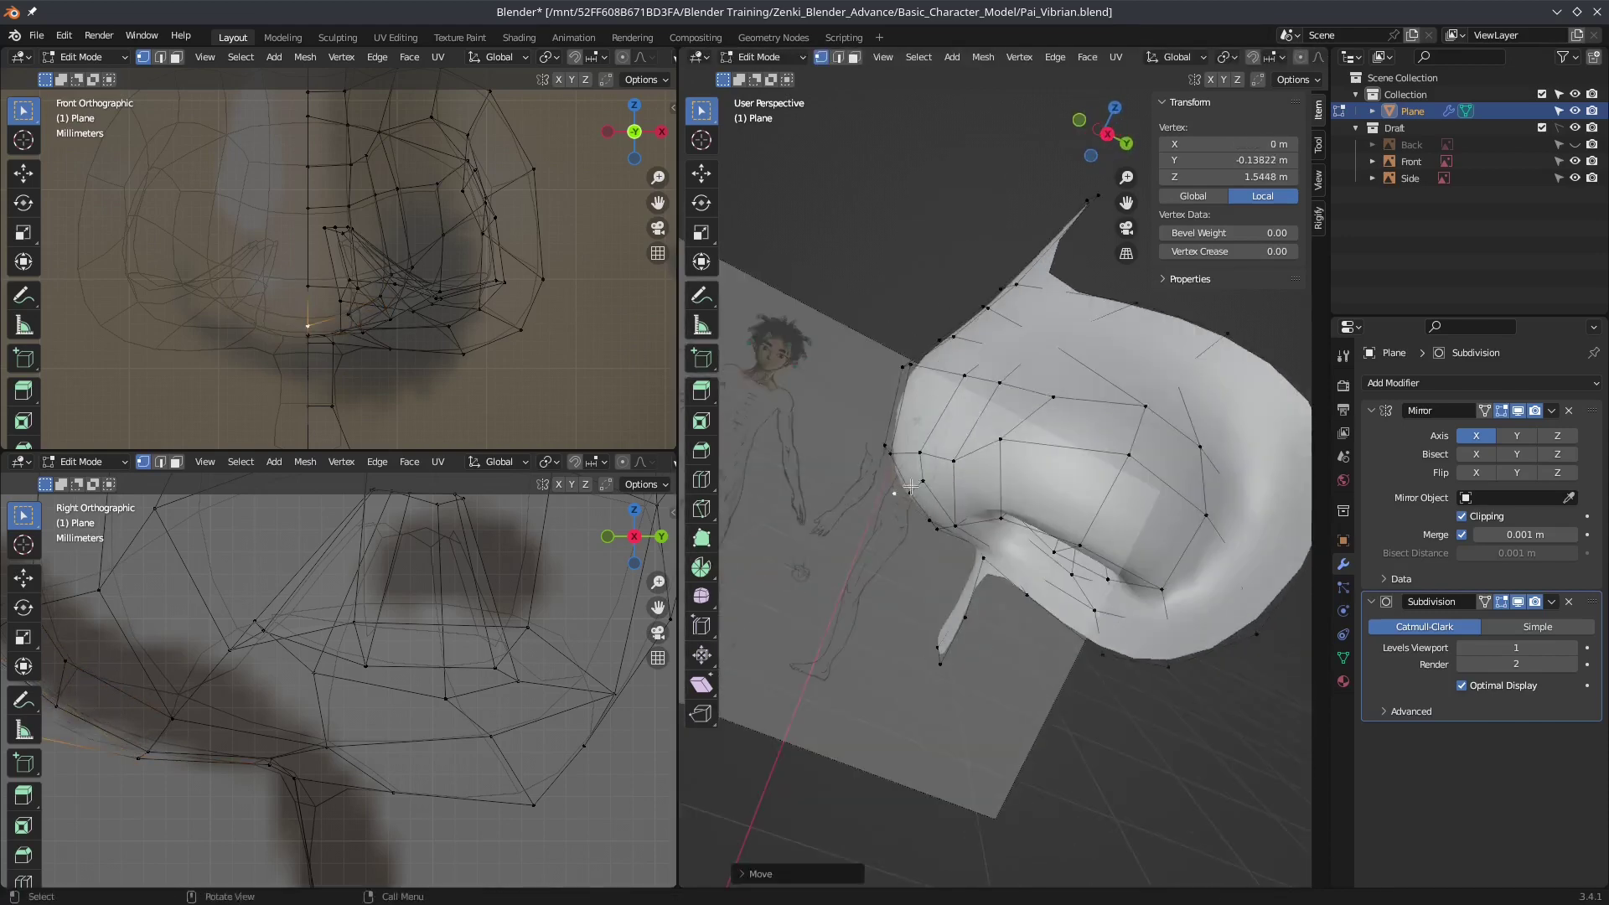
scroll(352, 738, down, 3)
Step: Move a profile edge and vertex onto the side reference profile
shift+click(428, 703)
key(g)
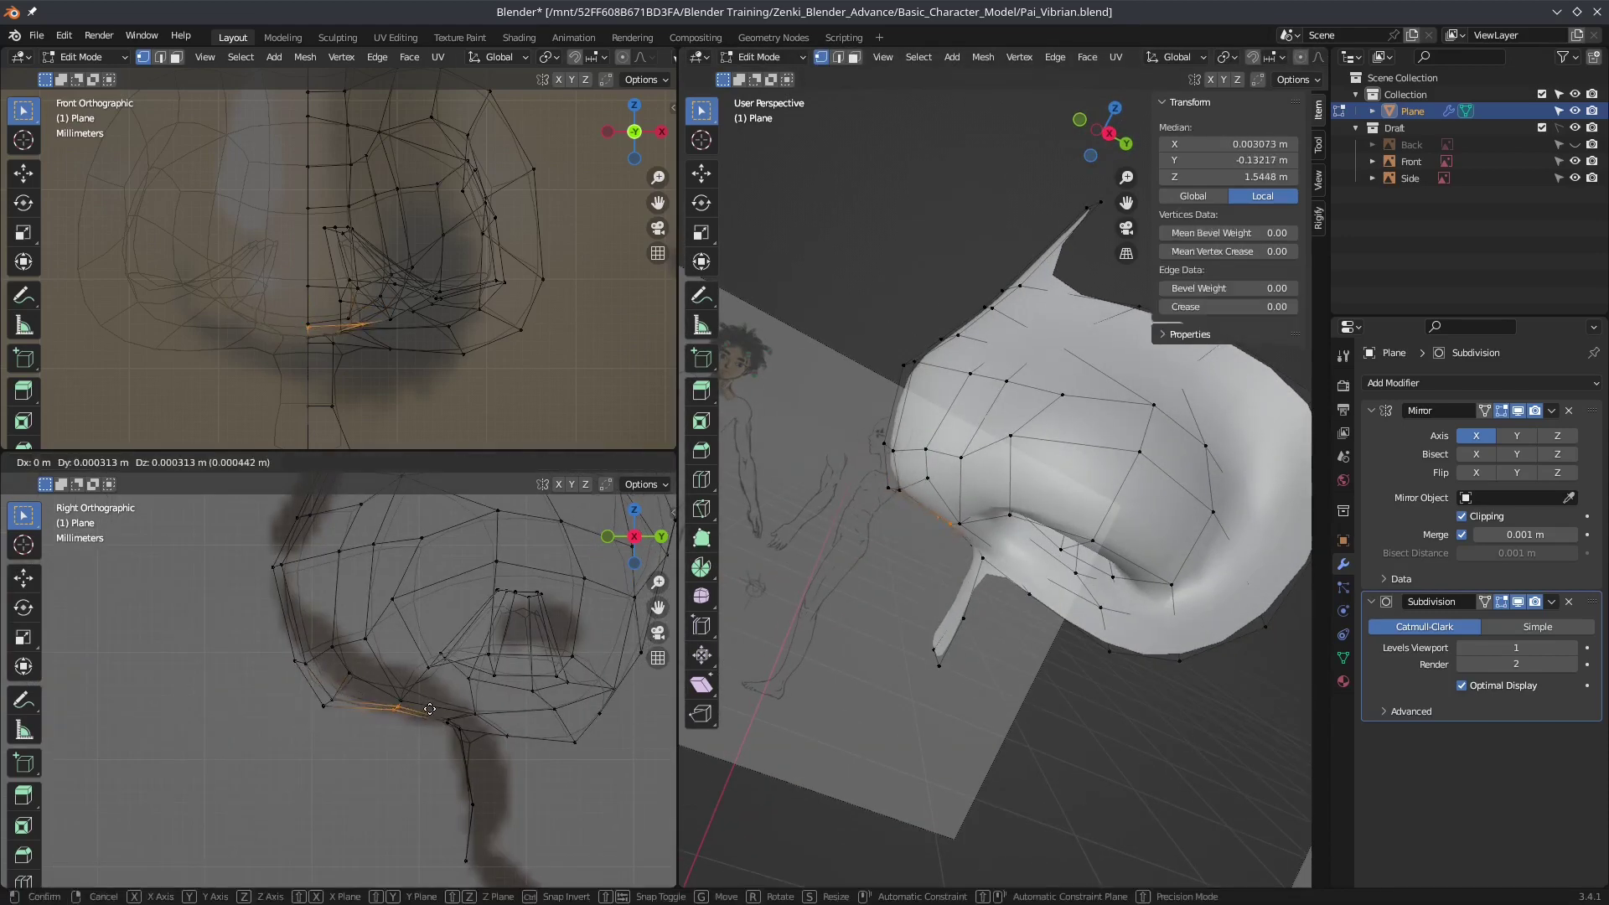
click(455, 725)
click(334, 697)
key(g)
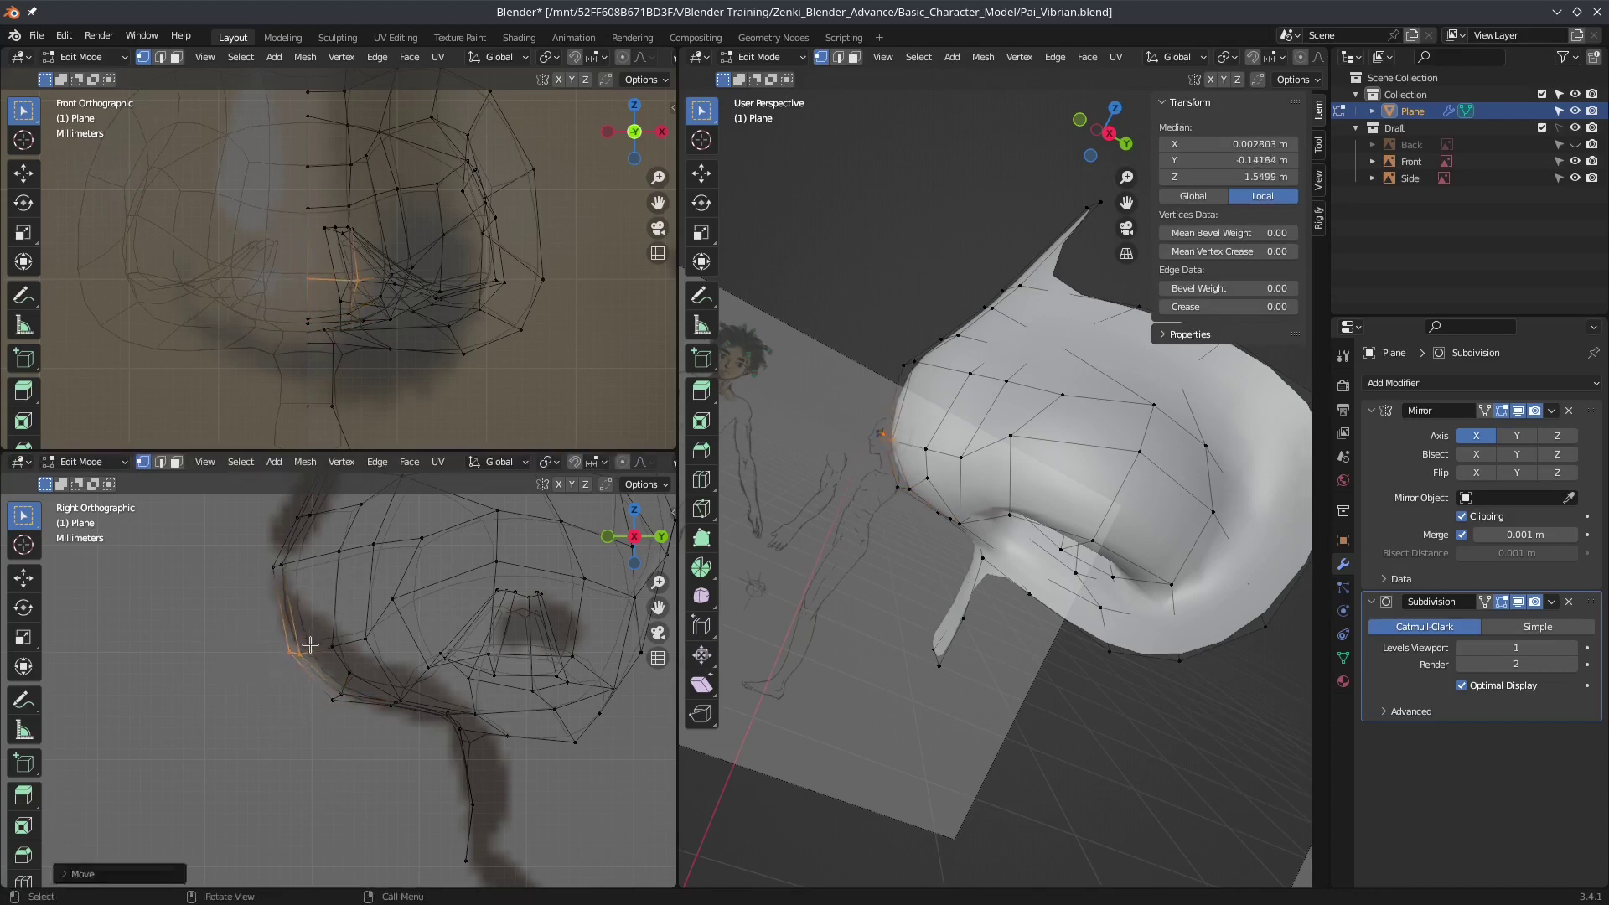
scroll(318, 653, up, 2)
click(303, 621)
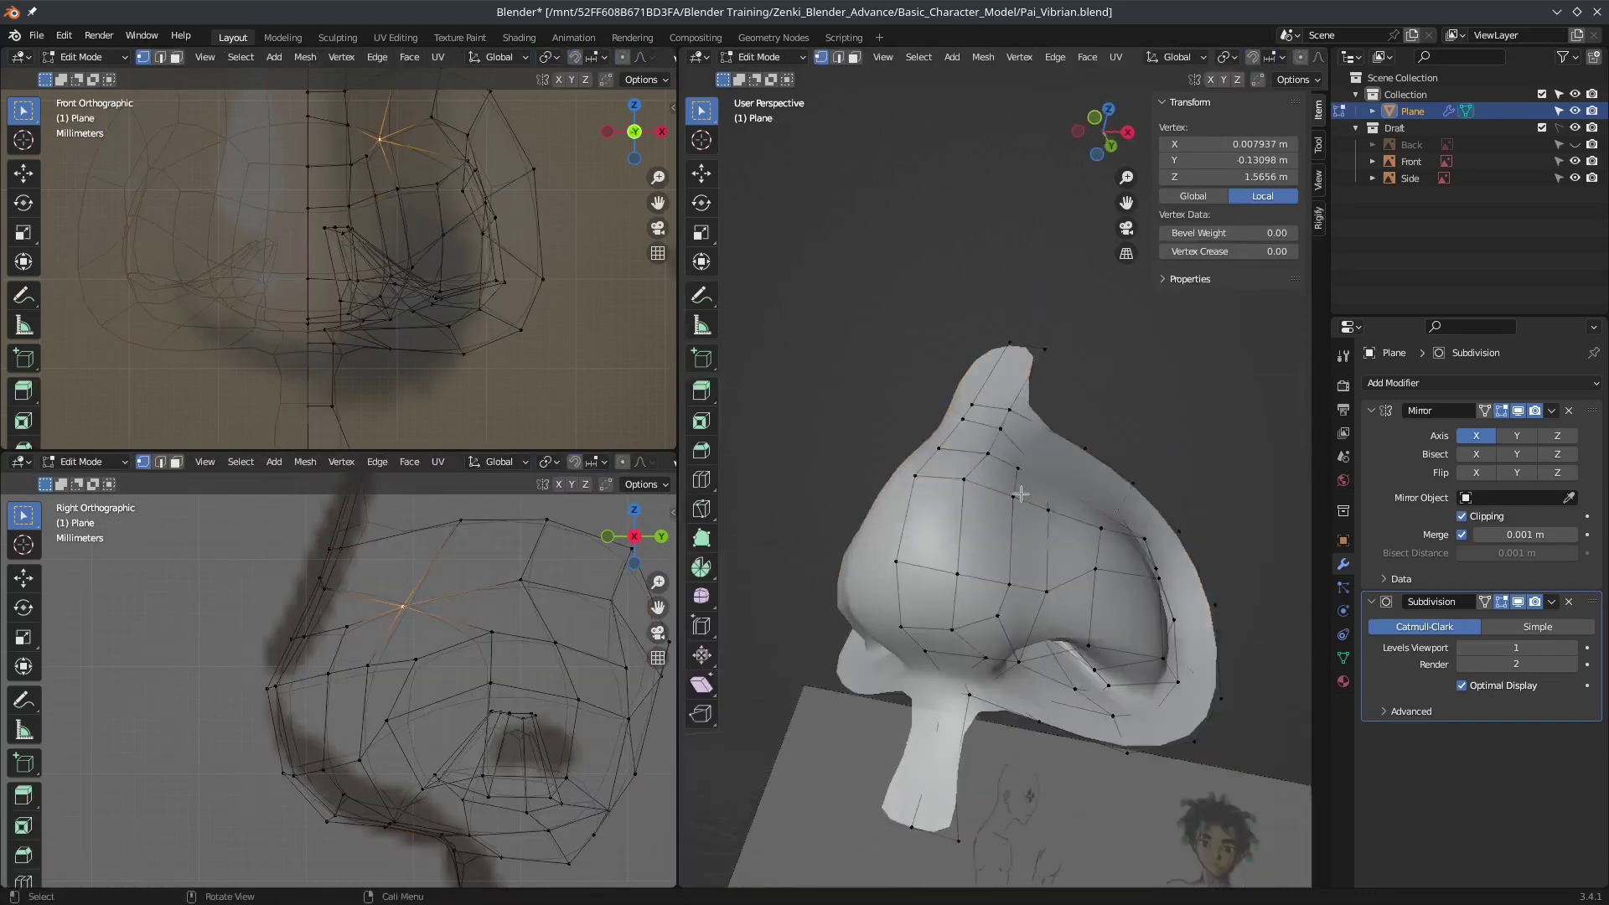
mouse_move(964, 503)
middle_down()
mouse_move(1026, 461)
mouse_move(922, 435)
middle_up()
scroll(377, 654, down, 2)
Step: Adjust the top bridge edge and extrude it upward to extend the bridge strip
shift+click(335, 650)
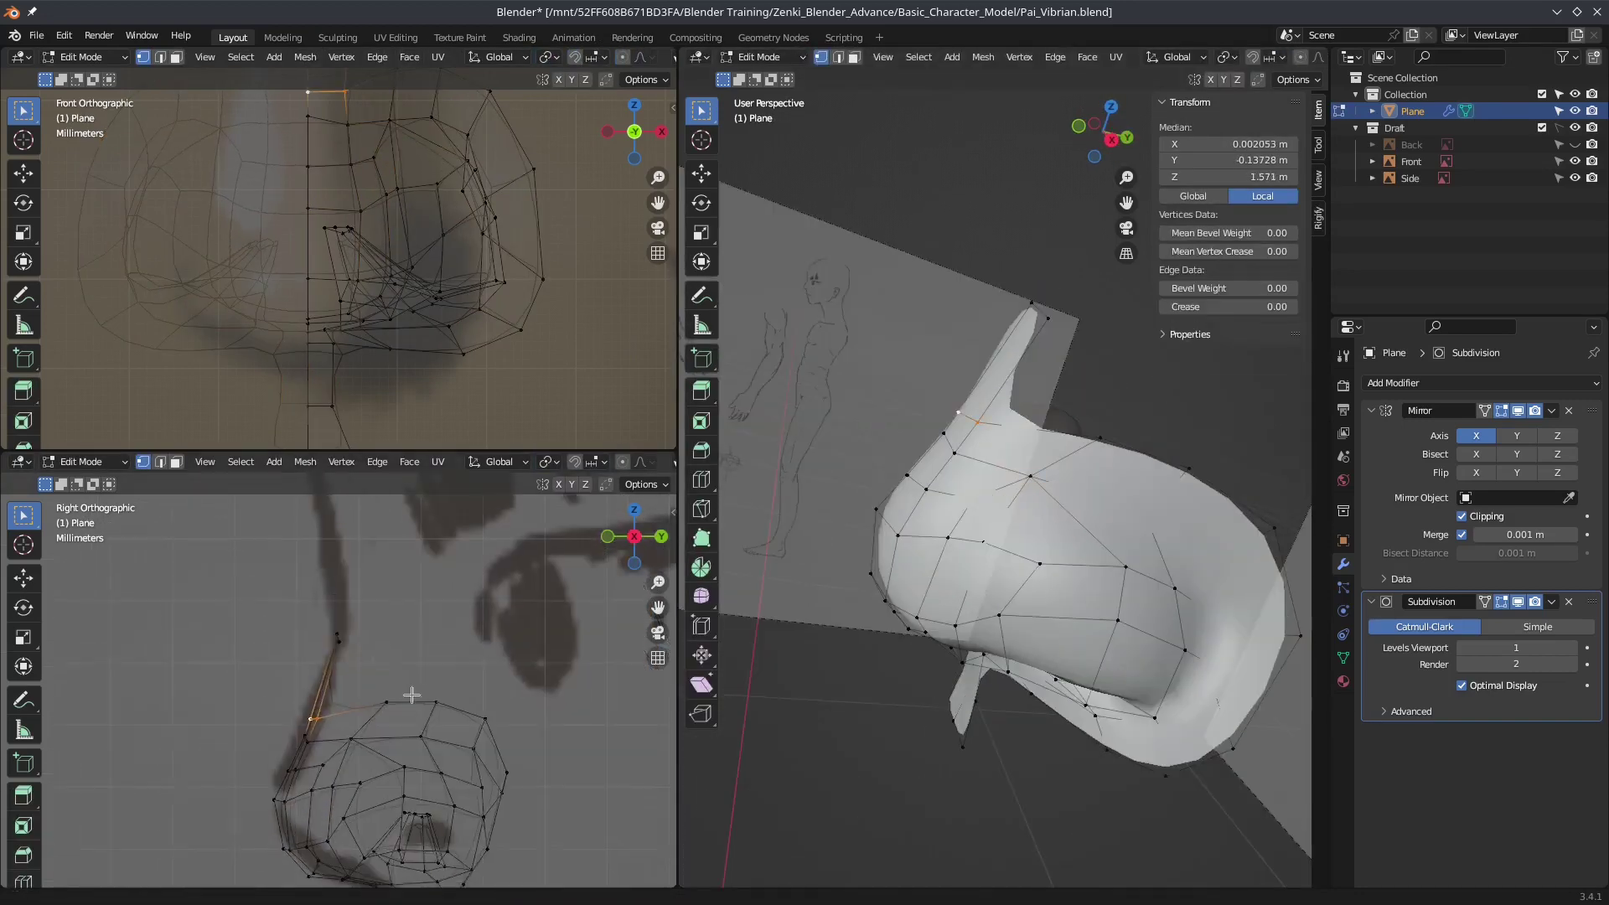
key(g)
key(g)
click(360, 637)
scroll(377, 654, down, 2)
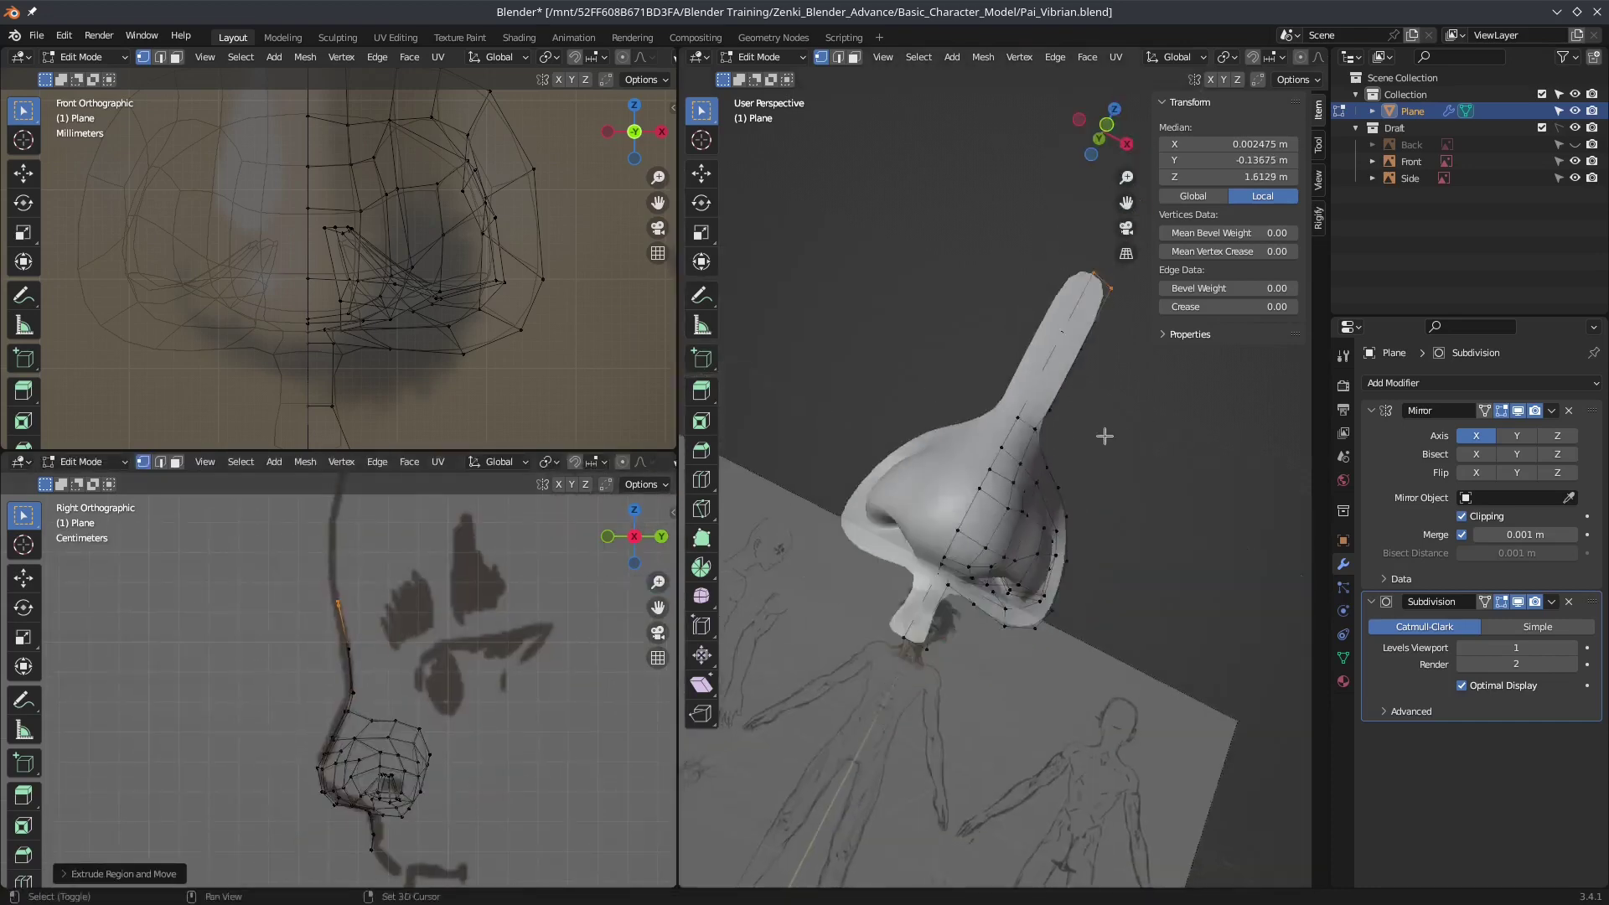
middle_drag(1103, 434, 1075, 480)
key(Escape)
key(g)
mouse_move(1043, 574)
middle_down()
mouse_move(1053, 529)
mouse_move(913, 419)
middle_up()
click(1010, 499)
scroll(1016, 489, up, 4)
Step: Return to Object Mode and save Pai_Vibrian.blend
key(Tab)
key(ctrl+s)
scroll(377, 738, up, 3)
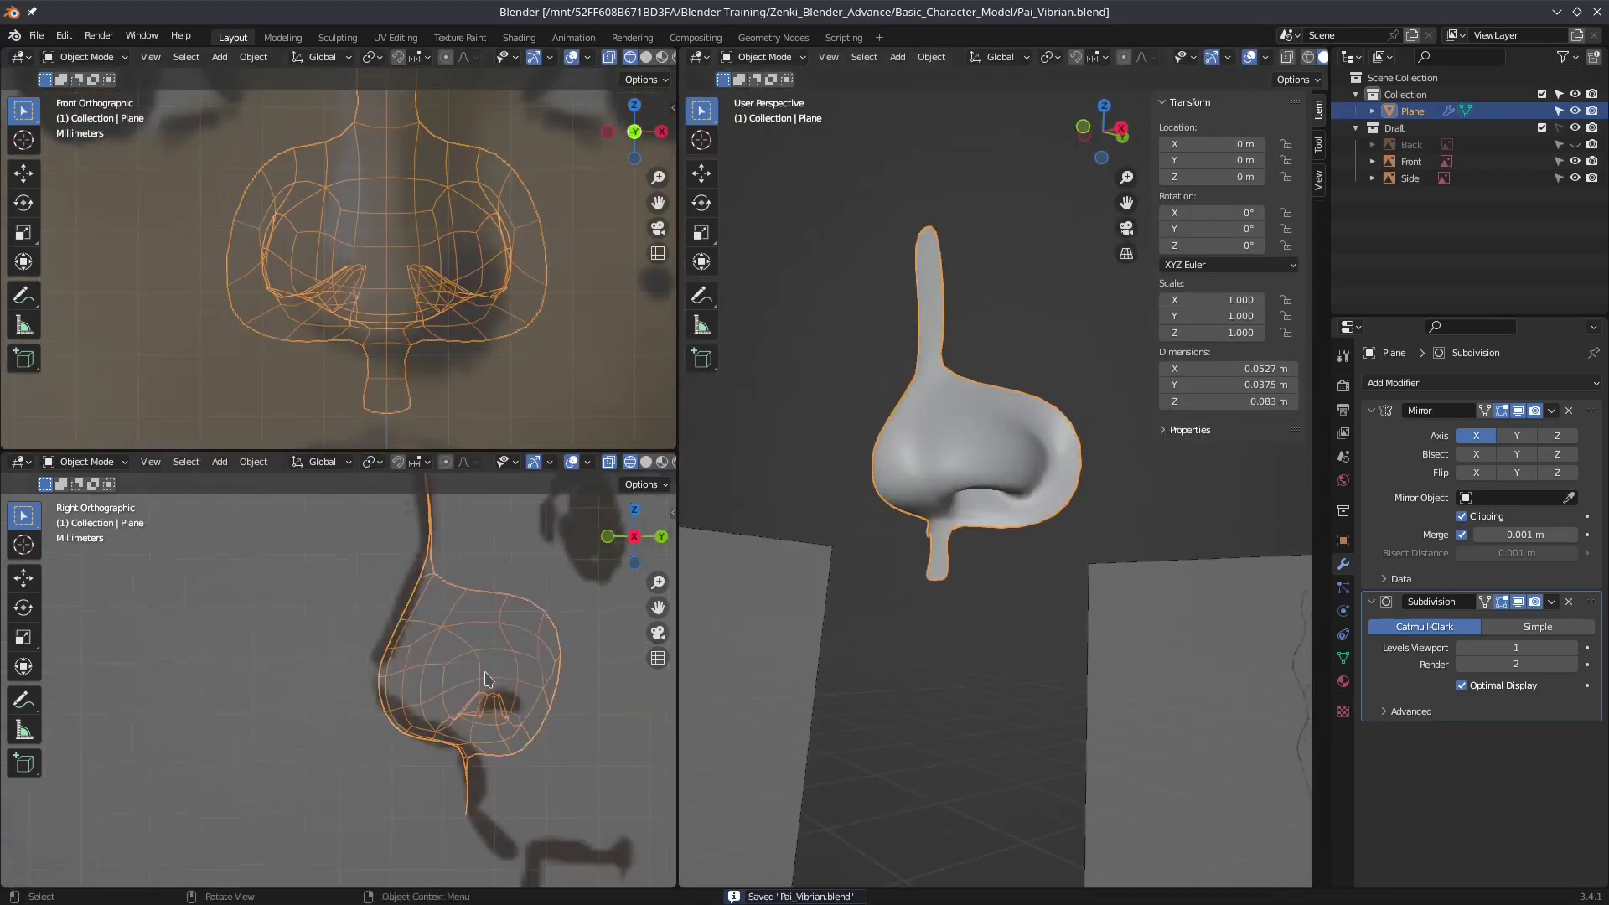
Step: Tweak two nose vertices in Edit Mode and review them in Object Mode
key(Tab)
key(g)
click(419, 637)
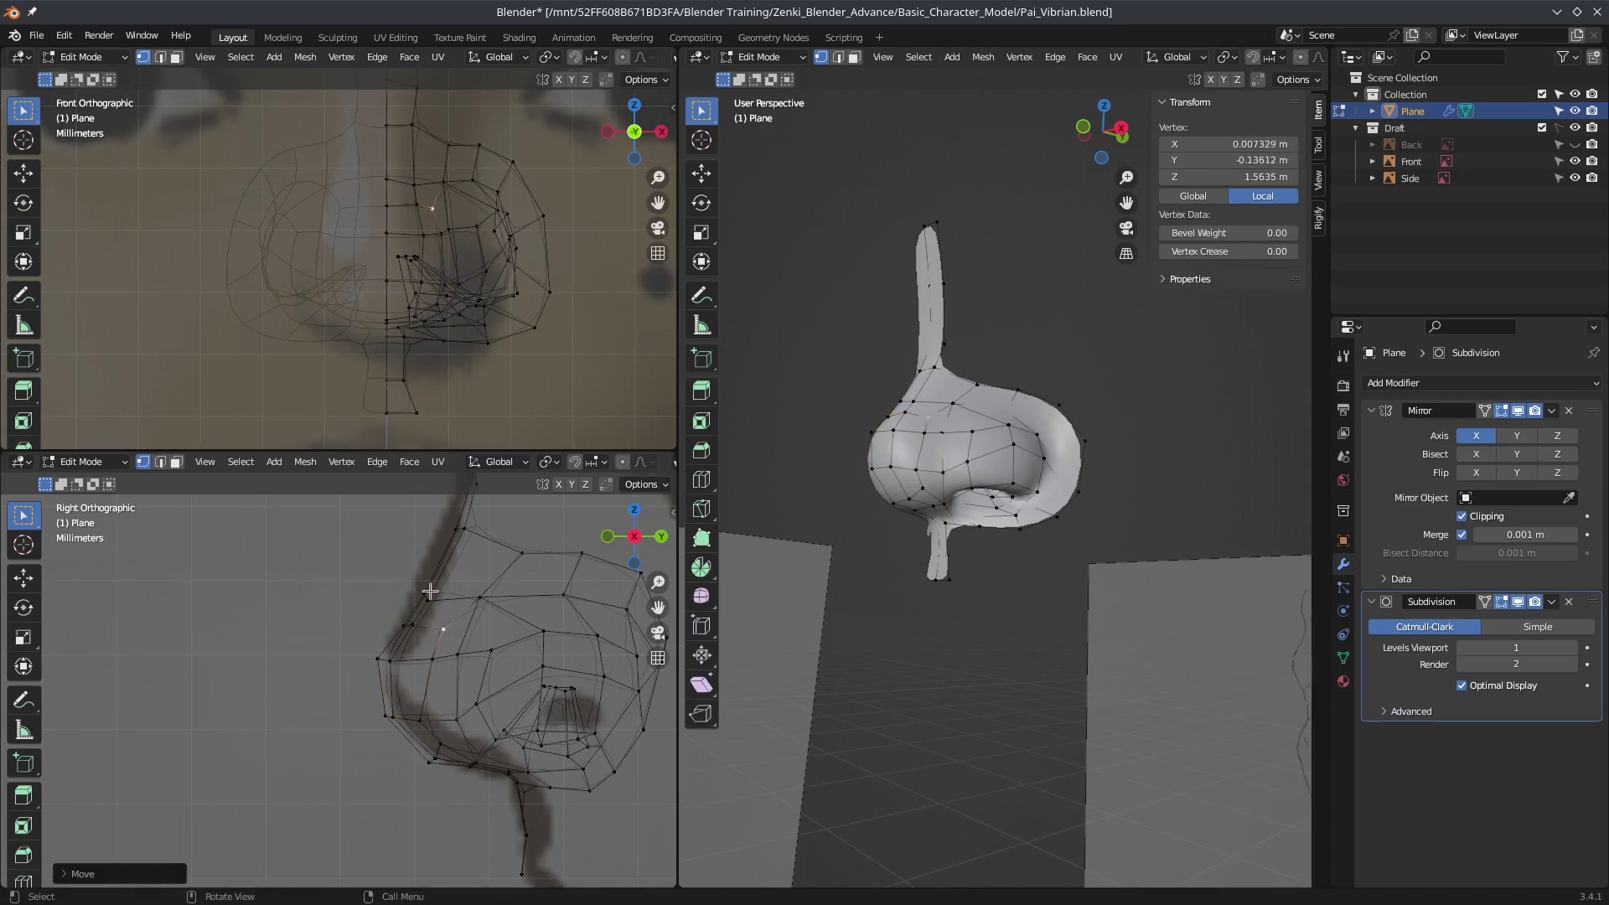
key(g)
scroll(453, 620, up, 1)
click(467, 600)
scroll(469, 636, down, 3)
key(Tab)
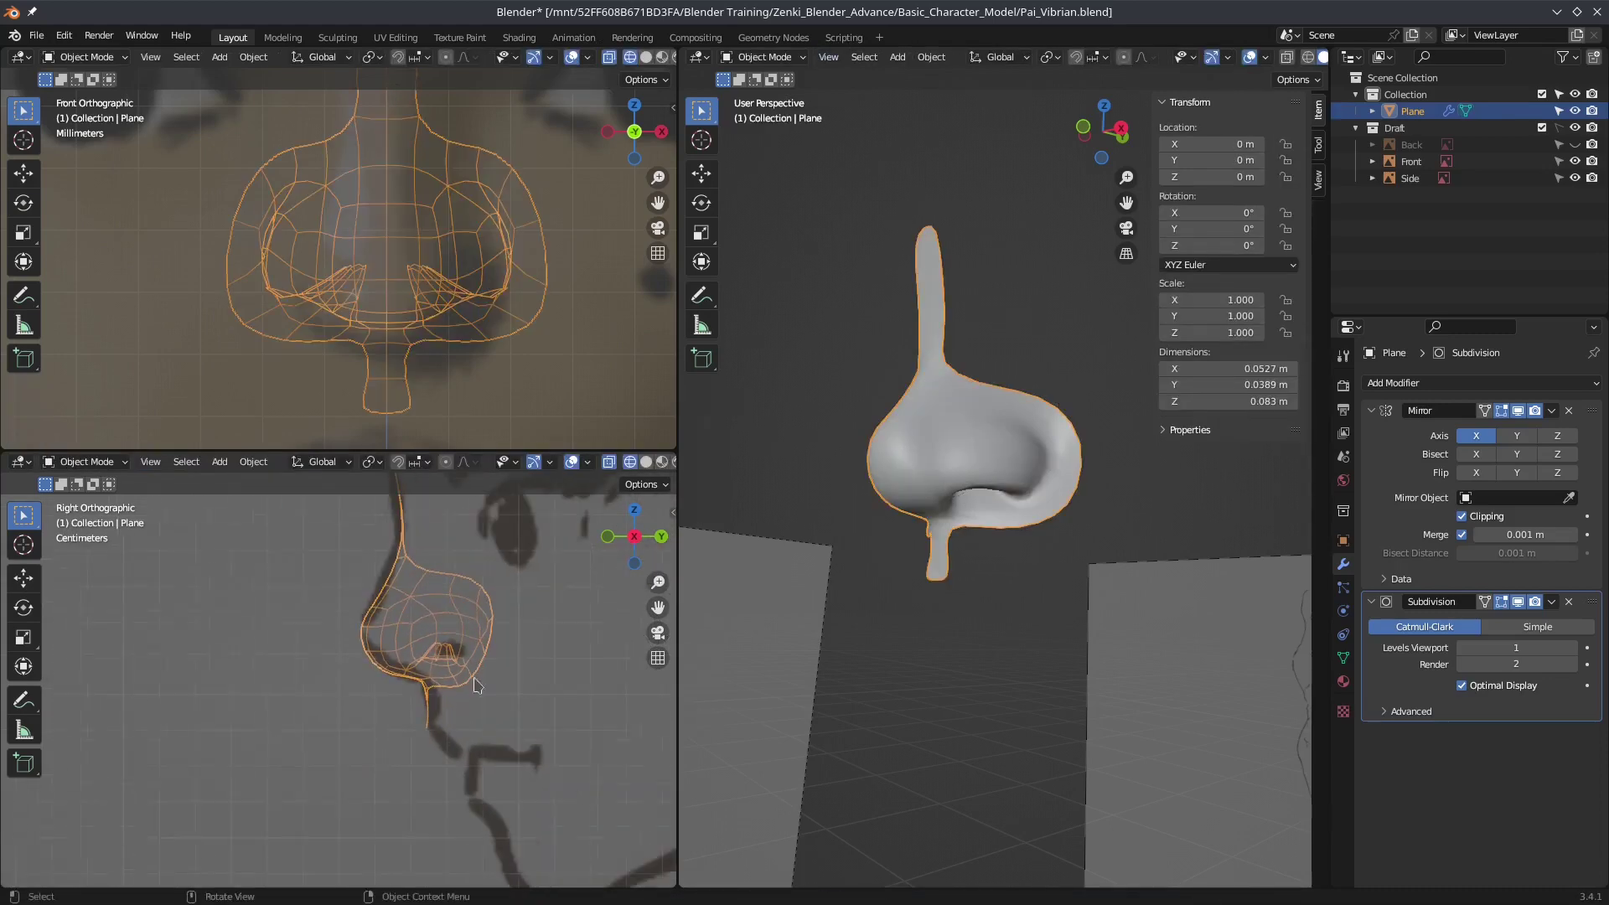
Step: Box-select vertices along the nose profile and move them to match the reference
key(Tab)
scroll(610, 600, up, 3)
key(b)
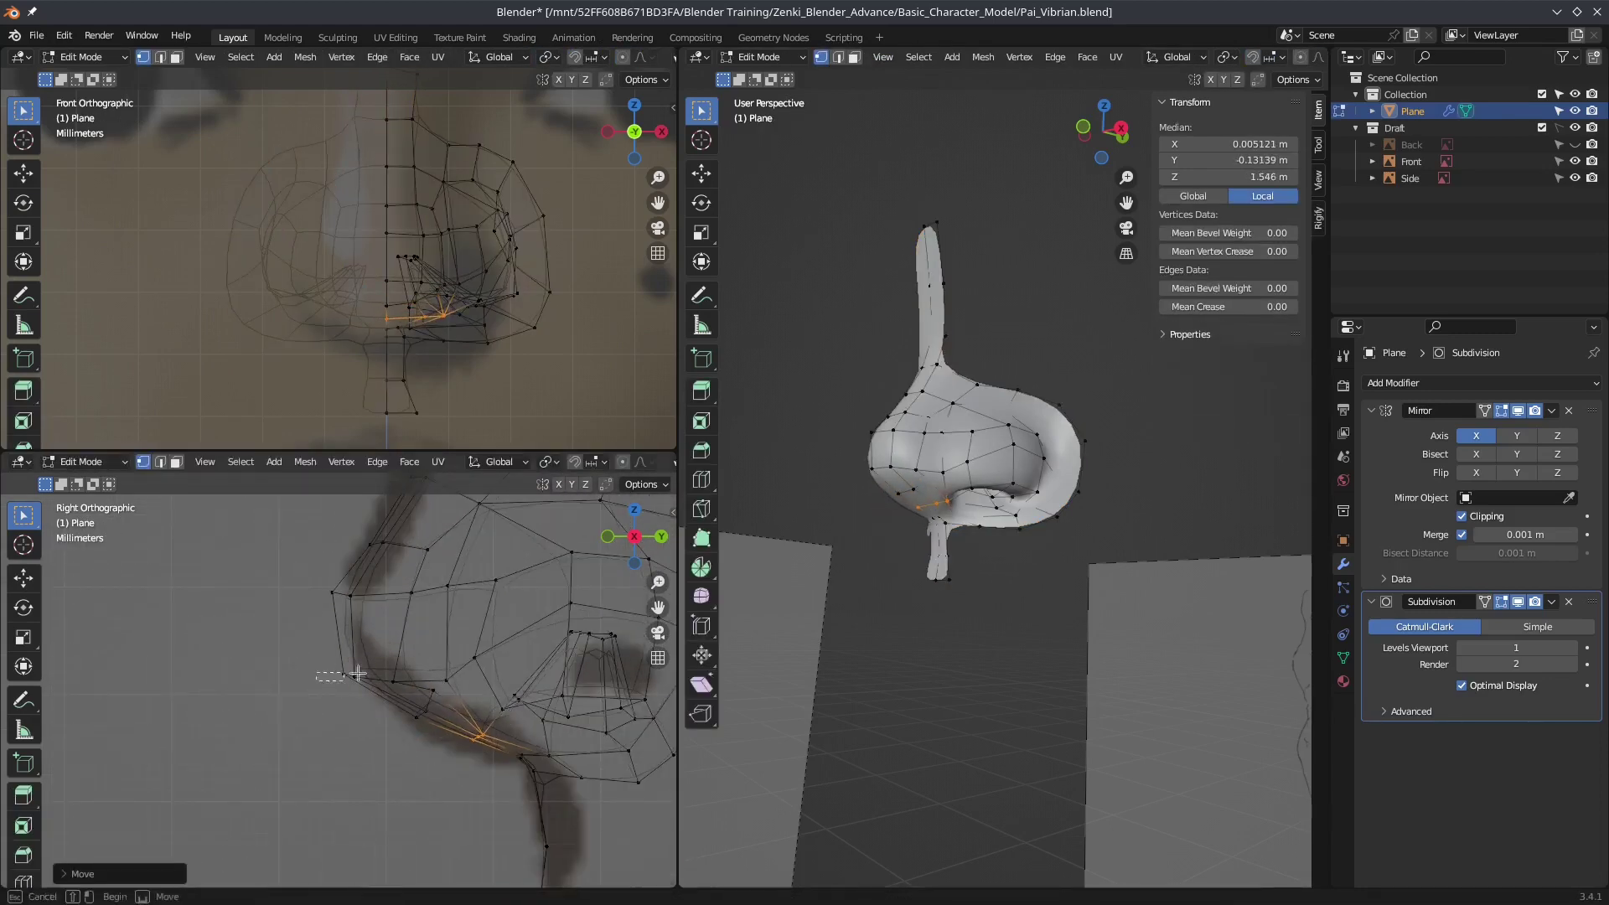
drag(358, 673, 427, 664)
key(g)
shift+middle_drag(329, 584, 335, 662)
shift+click(336, 733)
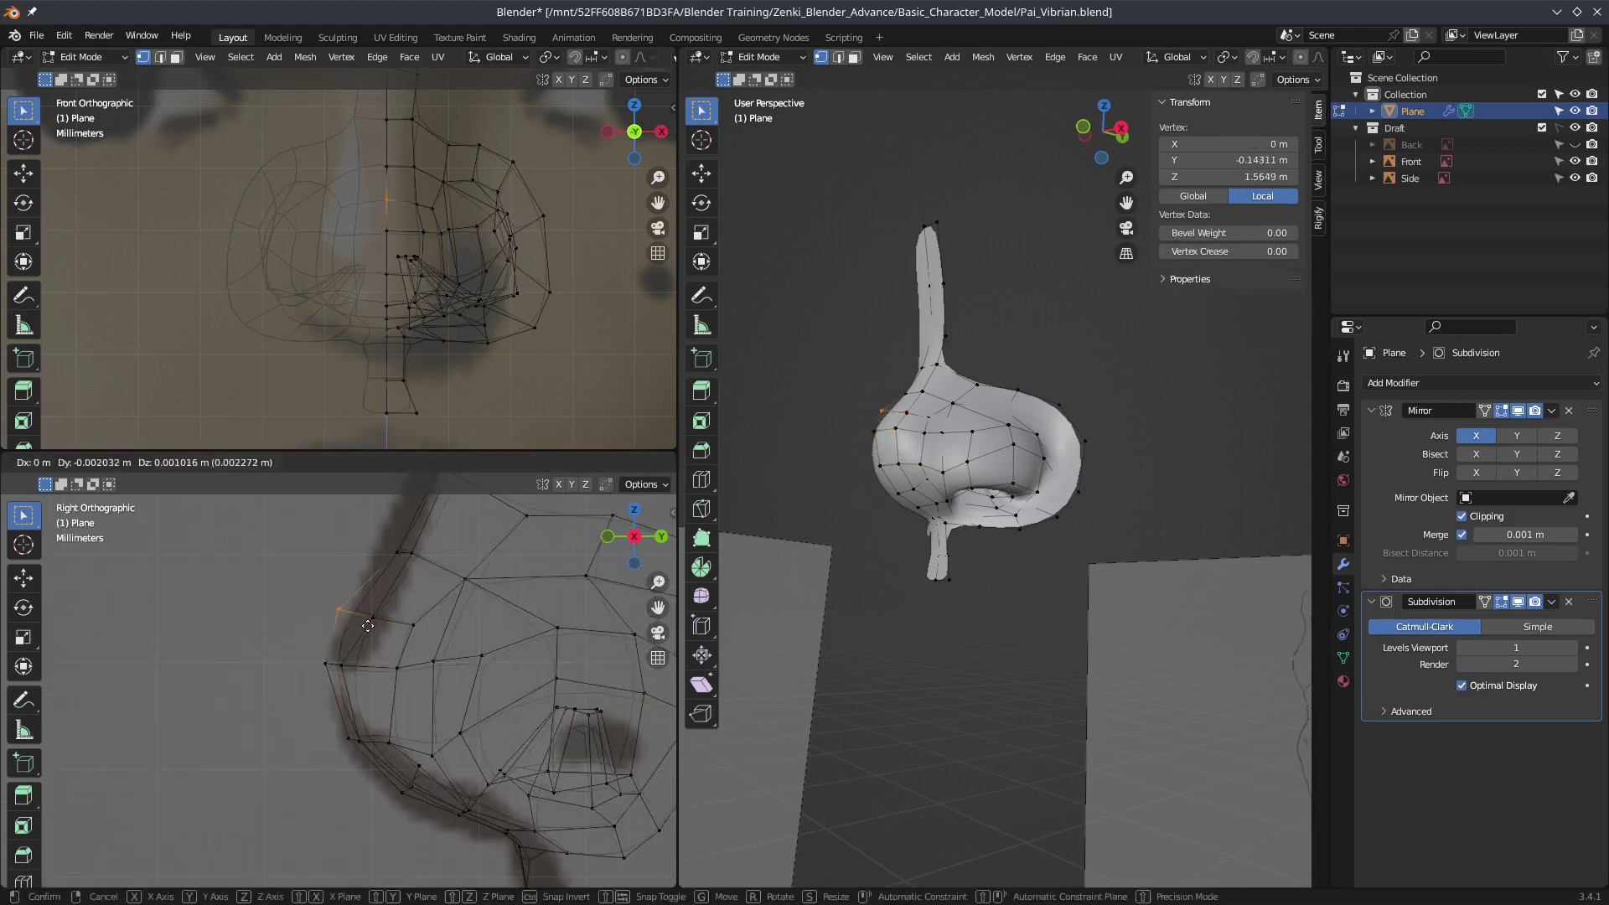
key(g)
click(352, 754)
key(Tab)
scroll(450, 775, down, 4)
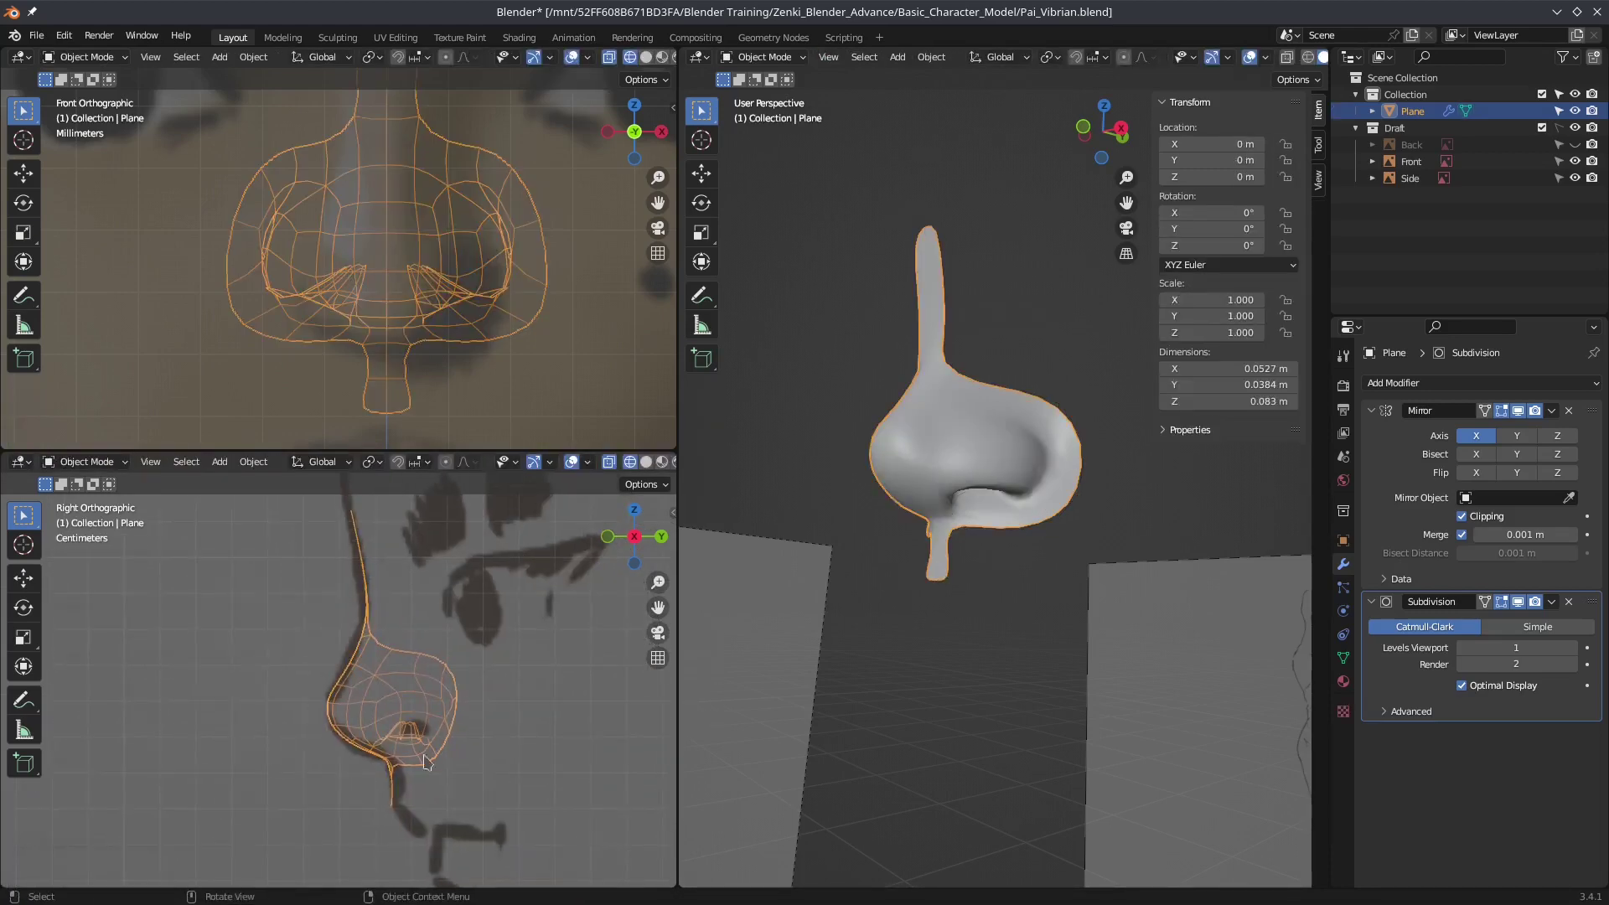
Step: Move the vertex at the bottom of the stem to a new position
key(Tab)
scroll(425, 761, up, 5)
click(390, 769)
key(g)
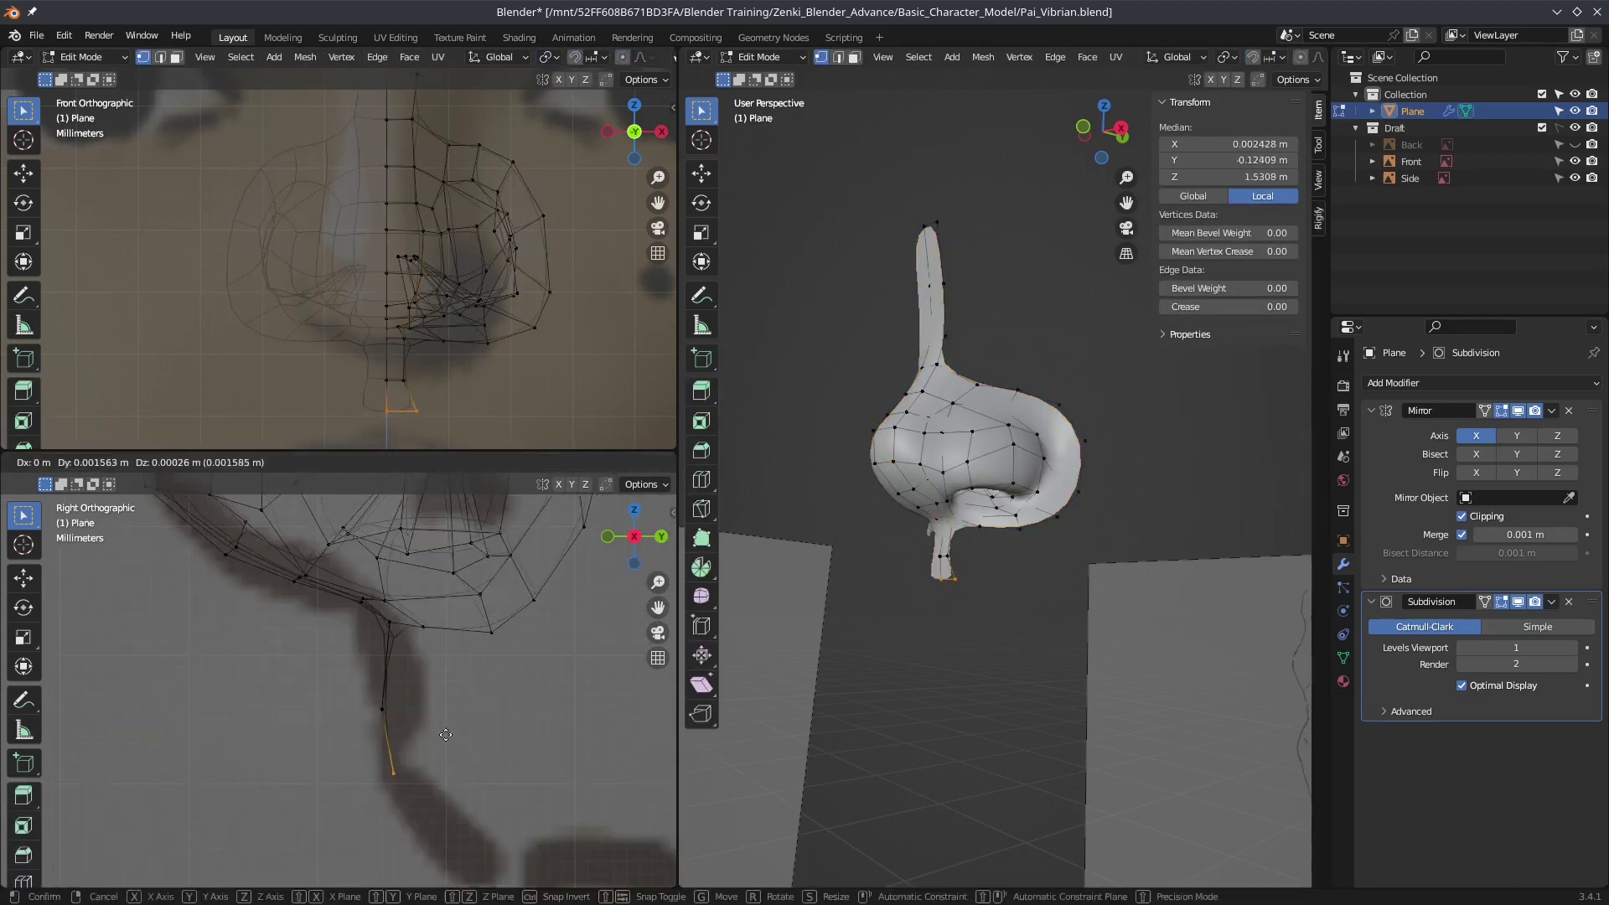
click(445, 735)
scroll(446, 735, down, 3)
Step: Save the file in Object Mode and orbit around the finished nose
key(Tab)
key(ctrl+s)
mouse_move(879, 469)
middle_down()
mouse_move(924, 369)
mouse_move(963, 436)
middle_up()
key(Tab)
key(Tab)
Step: Create three material slots on the nose: Normal, Major_Topology and Minor_topology
click(1343, 680)
click(1488, 454)
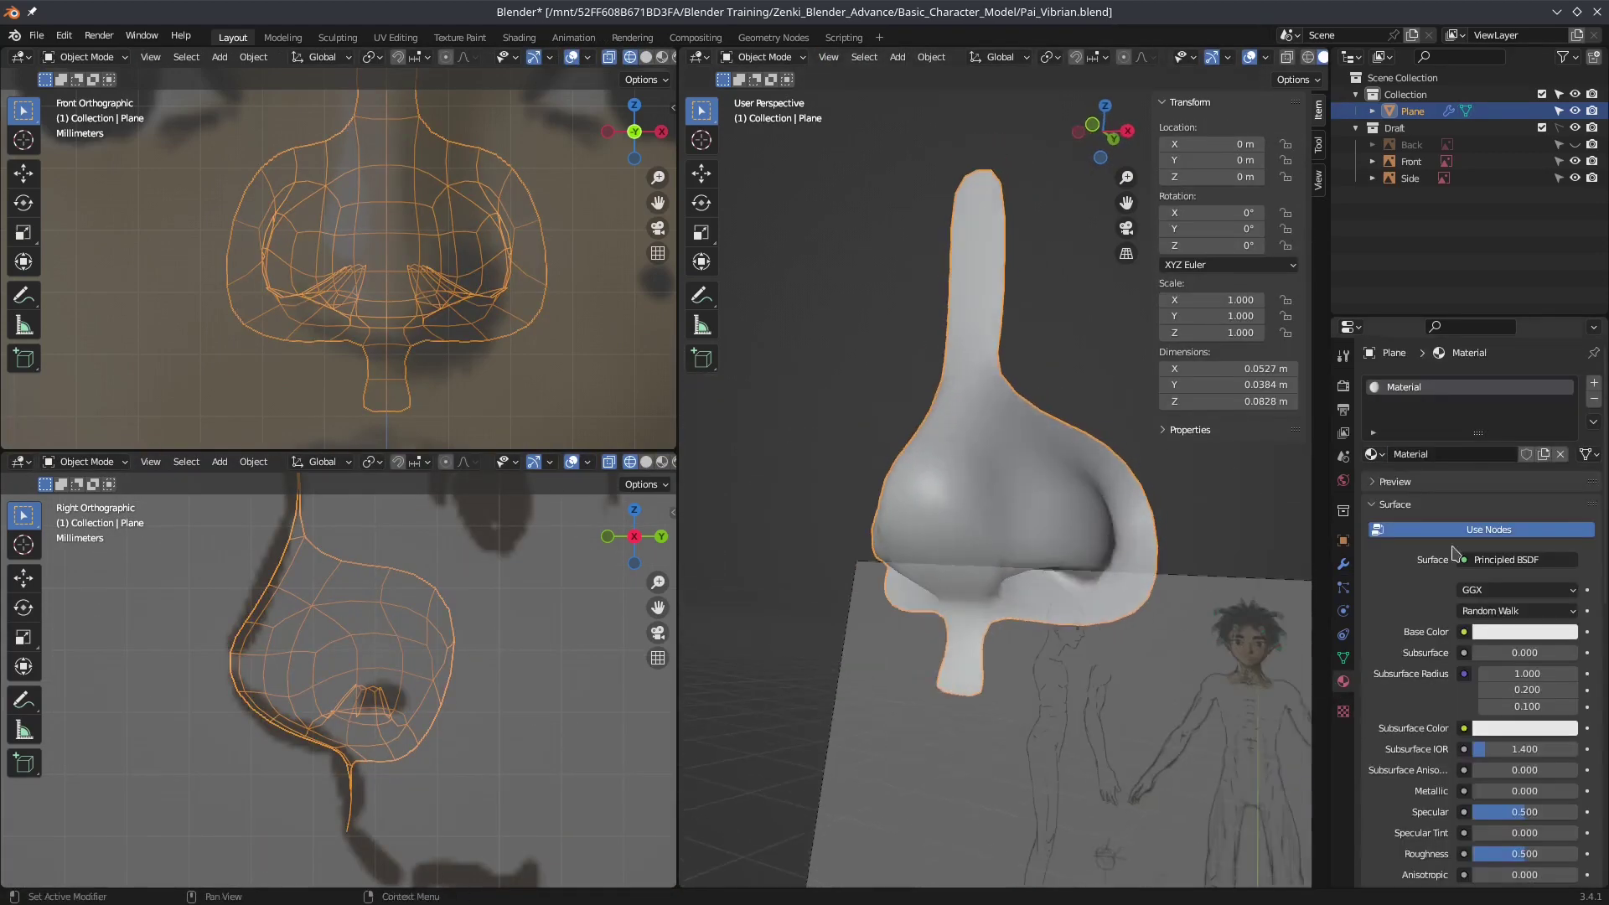
click(1595, 382)
text(Major_Topology)
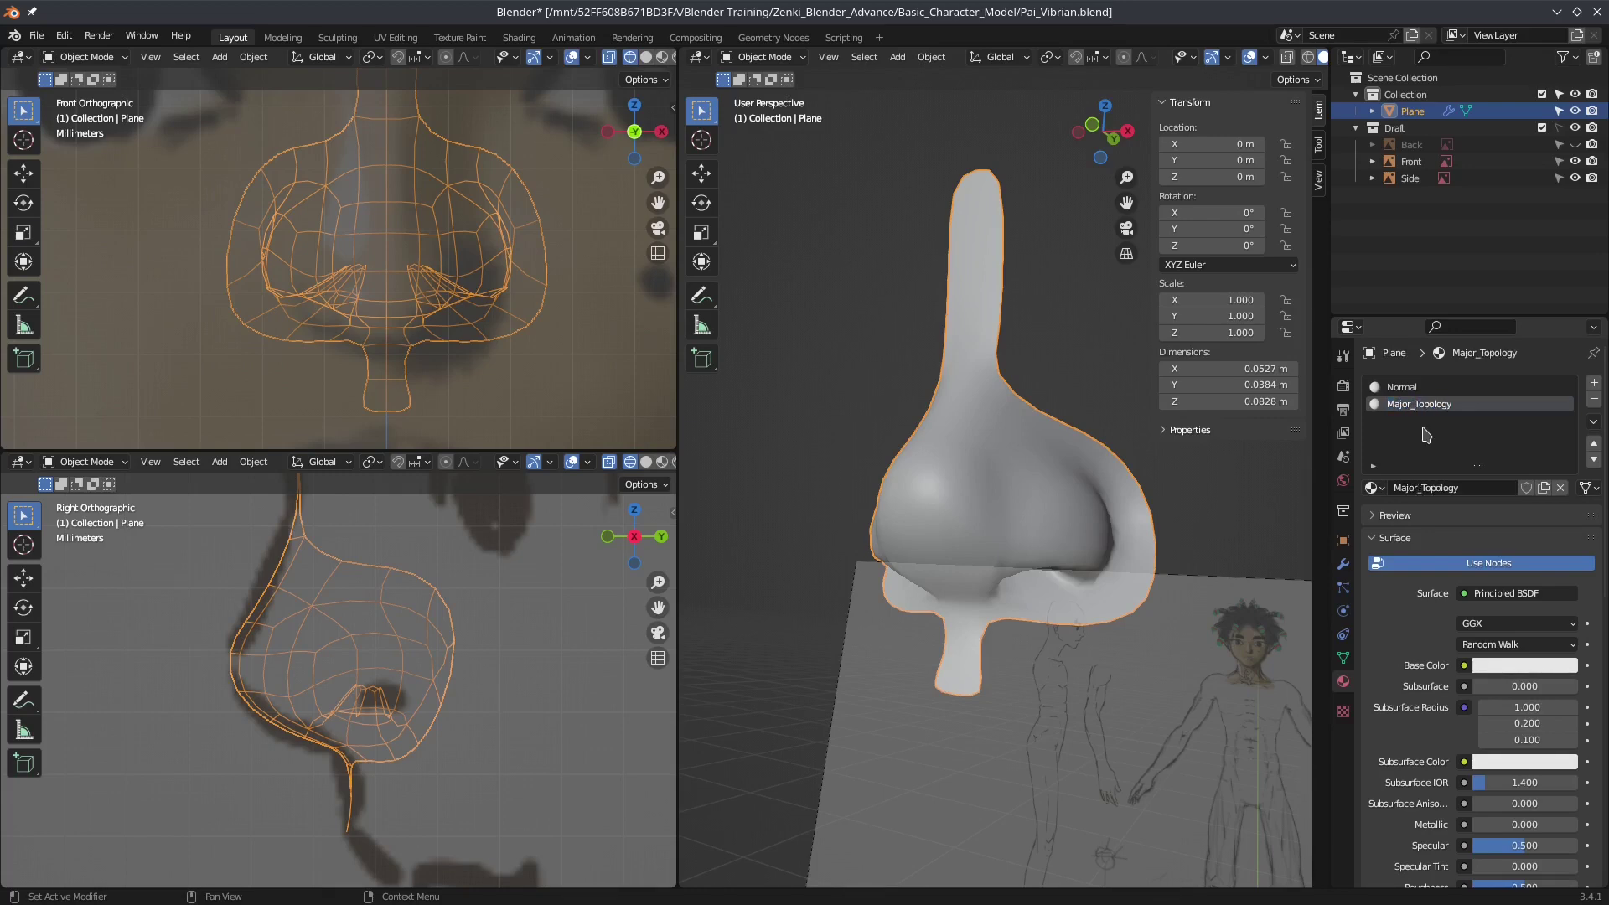
click(1594, 383)
click(1454, 487)
double_click(1449, 422)
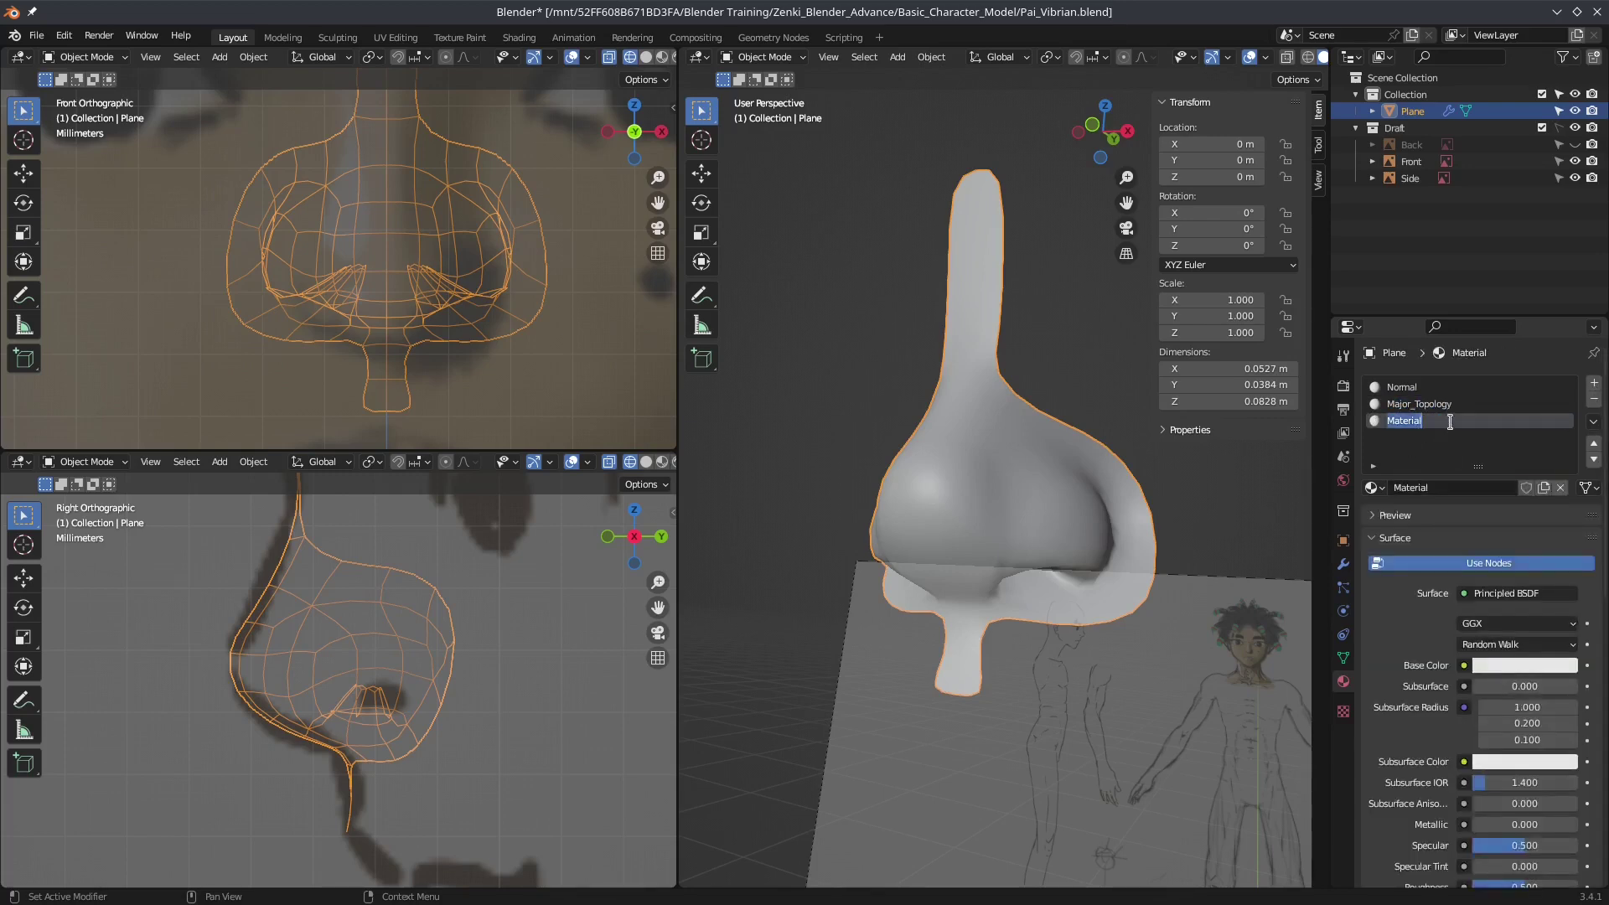
Step: Set Major_Topology's base colour to red and Minor_topology's to yellow
click(1497, 665)
click(1546, 478)
click(1416, 421)
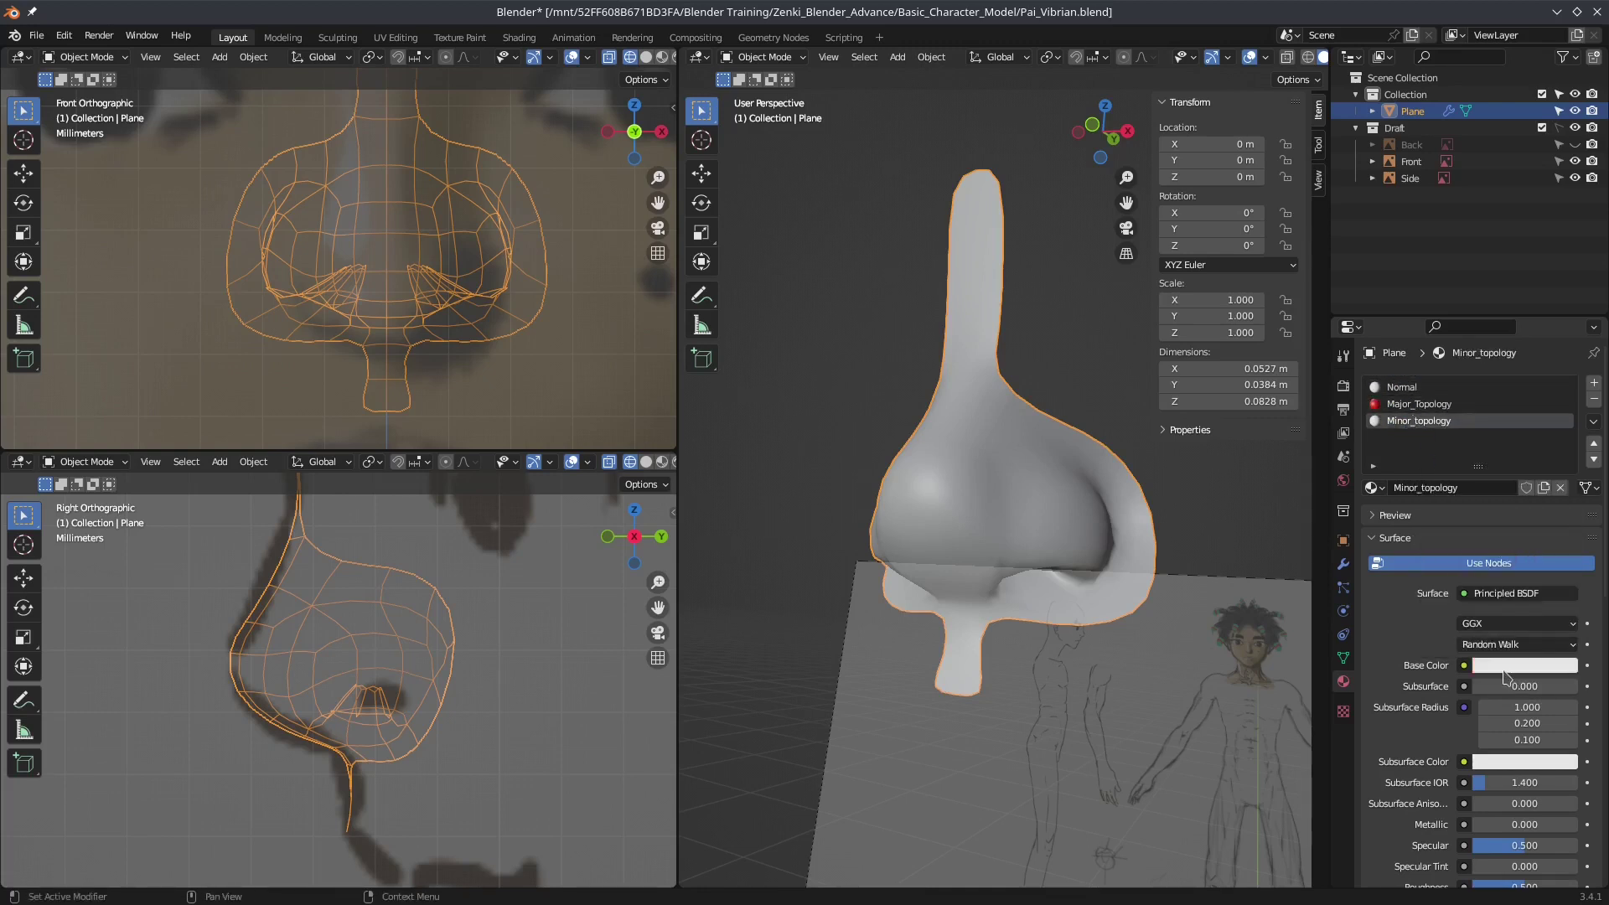
click(1512, 664)
Step: In Edit Mode, select the nostril rim loop and activate the Major_Topology slot
key(Tab)
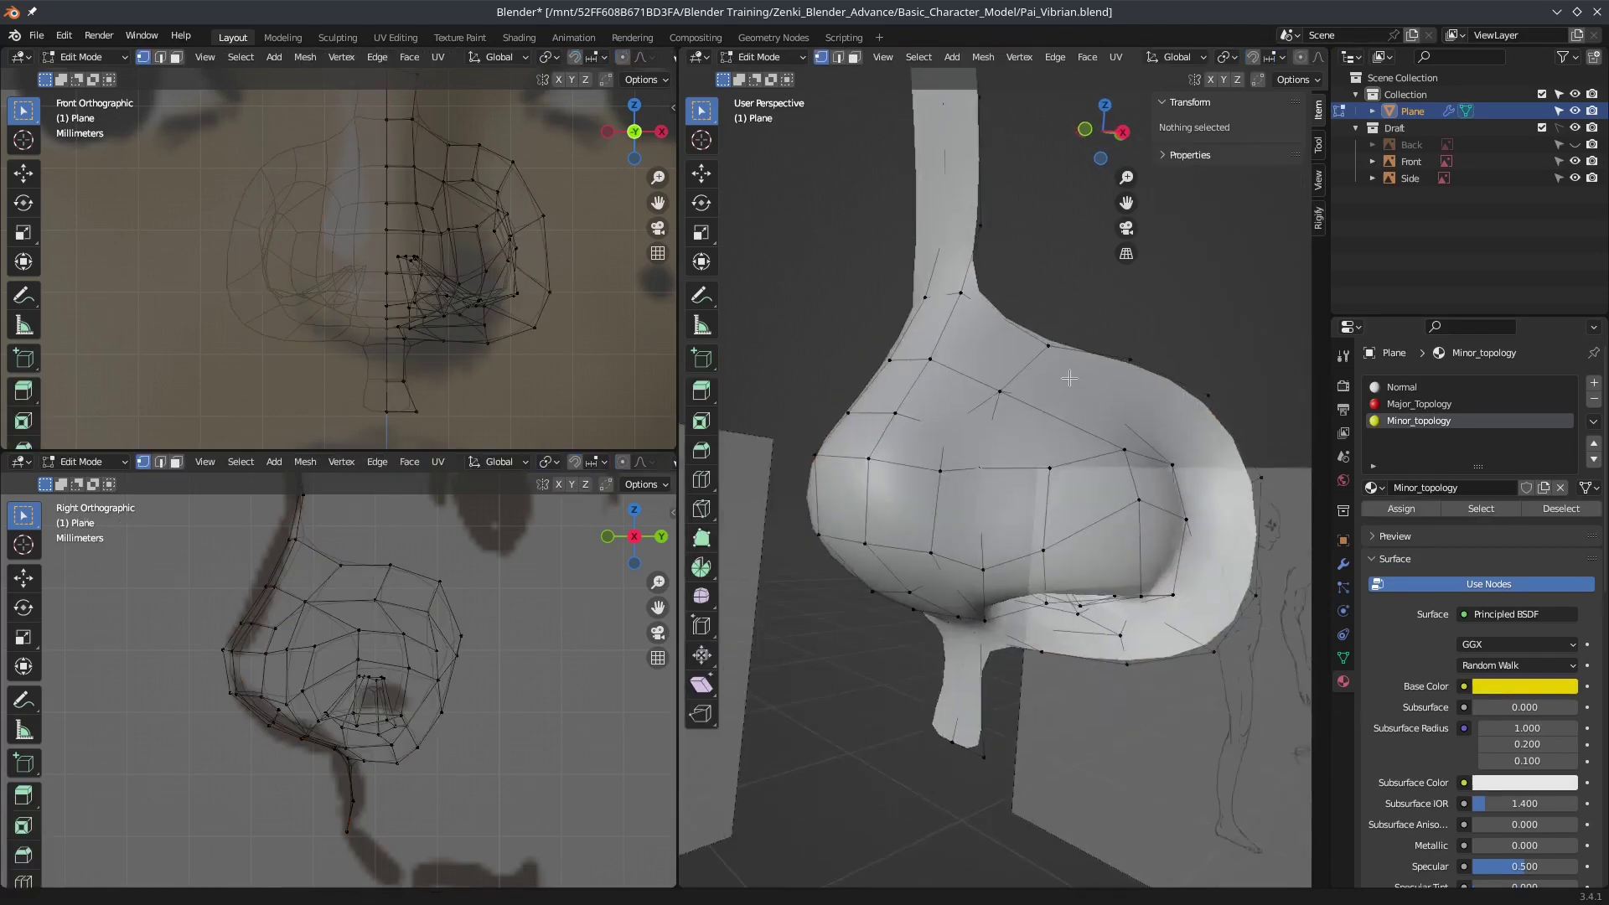
scroll(1147, 356, up, 3)
alt+click(1147, 356)
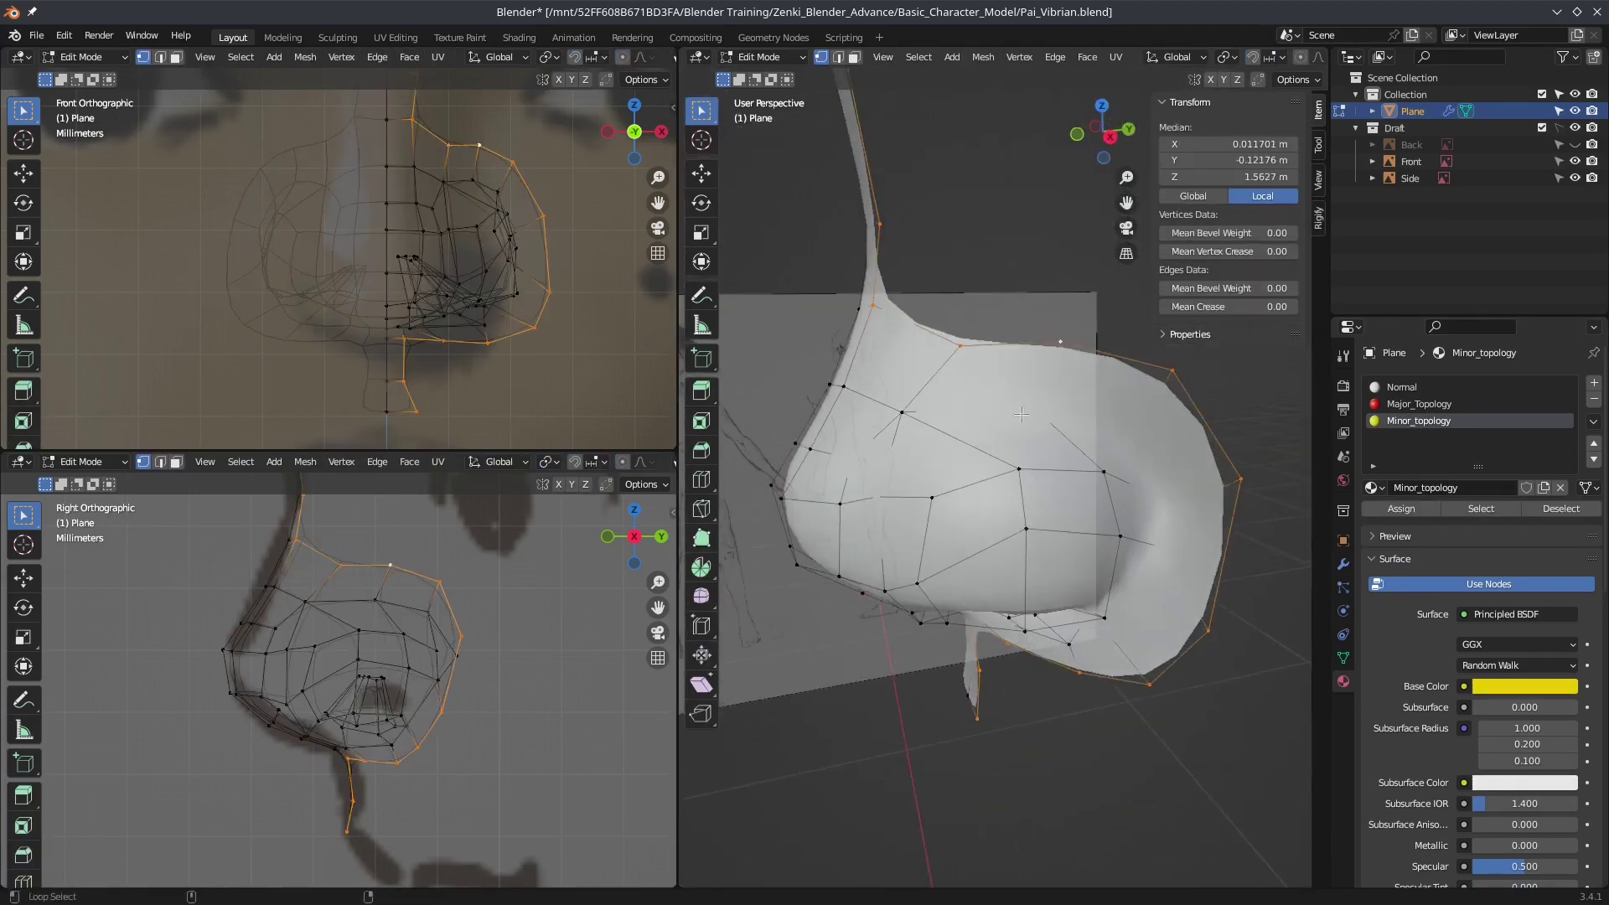
mouse_move(1147, 356)
middle_down()
mouse_move(1024, 526)
mouse_move(949, 401)
mouse_move(1047, 419)
mouse_move(1115, 335)
middle_up()
key(alt+z)
click(1419, 404)
key(alt+z)
Step: Enable cavity shading and show the red topology faces via the viewport display colour
scroll(1259, 57, down, 5)
click(1313, 57)
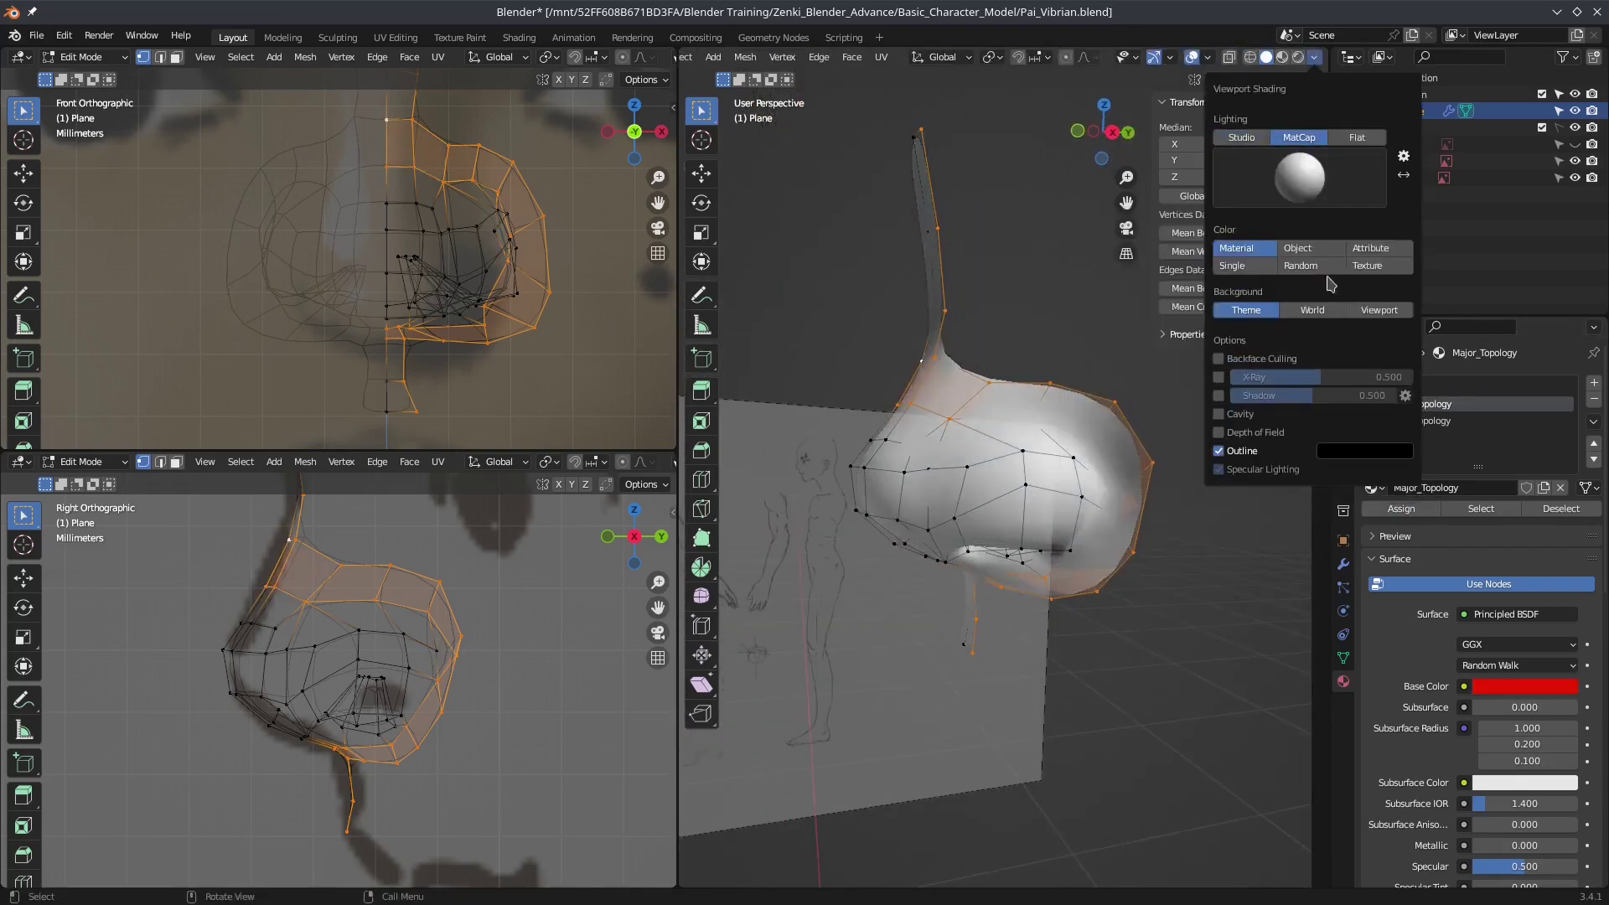
click(1218, 413)
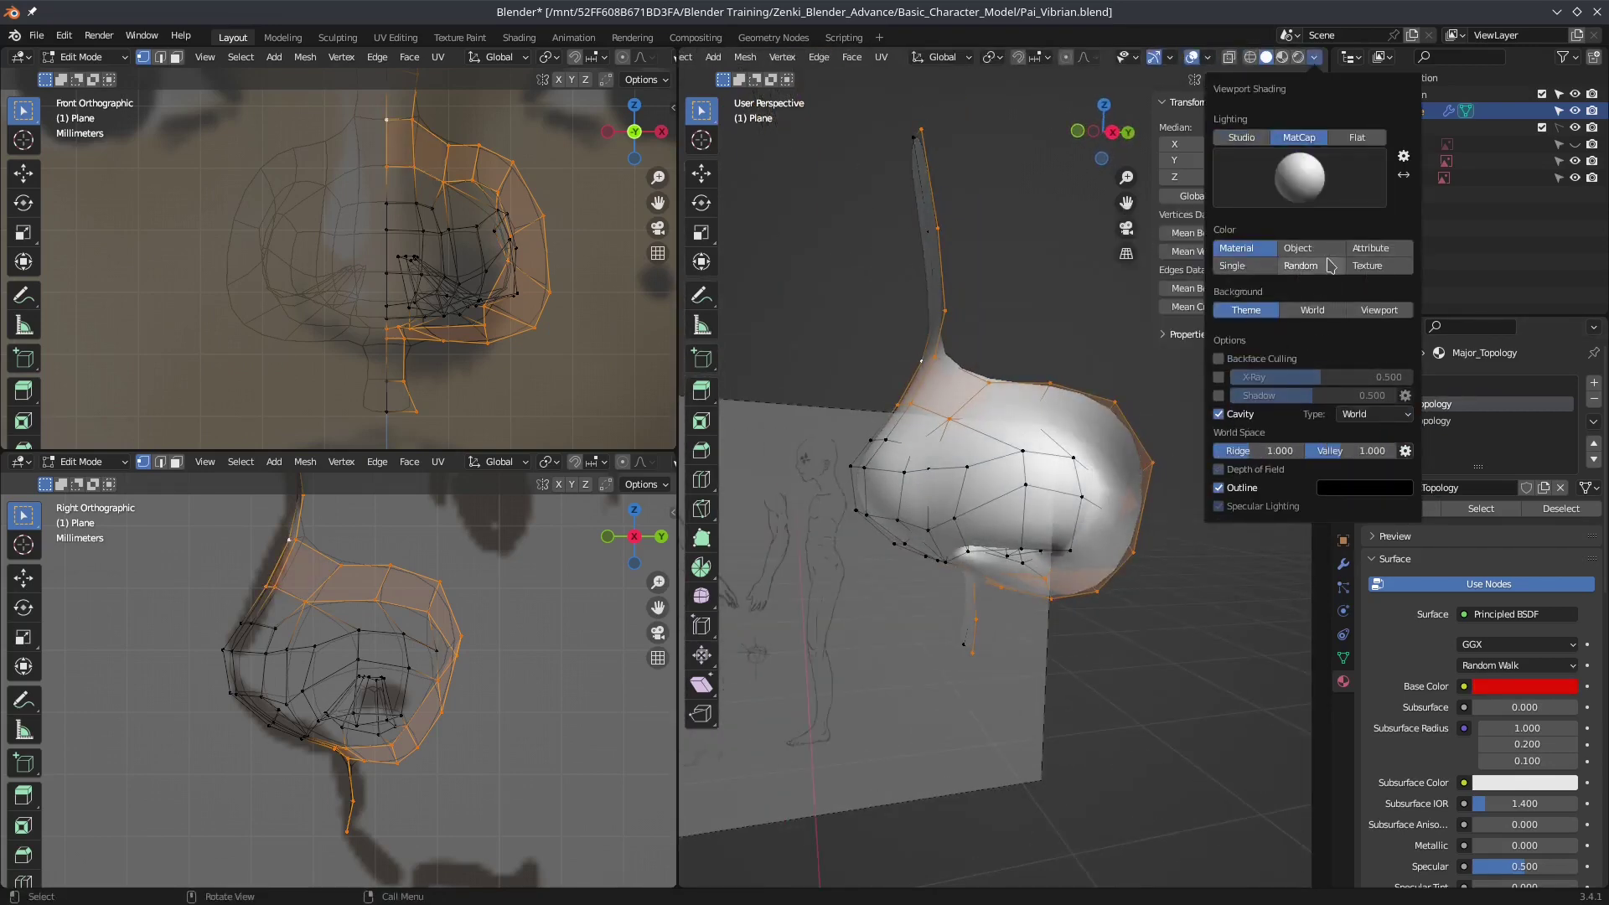
scroll(1474, 469, down, 5)
click(1508, 586)
scroll(1445, 567, up, 3)
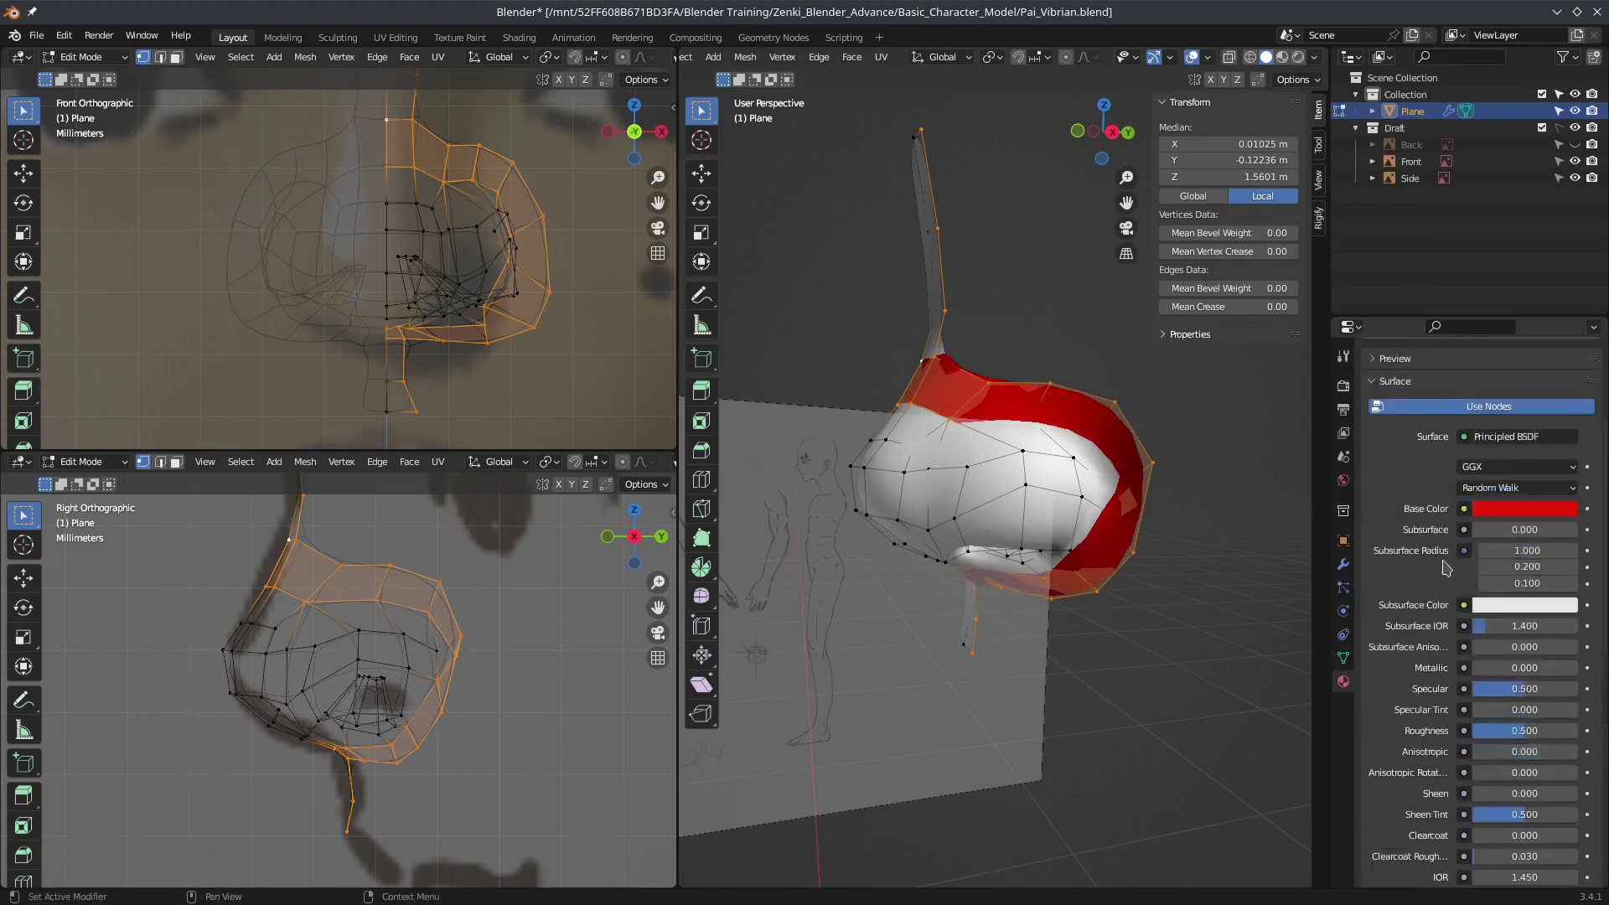
scroll(1445, 568, down, 10)
click(1516, 772)
scroll(964, 503, up, 3)
Step: Select a nose edge loop and assign it the yellow Minor_topology material
middle_drag(963, 503, 930, 544)
click(925, 553)
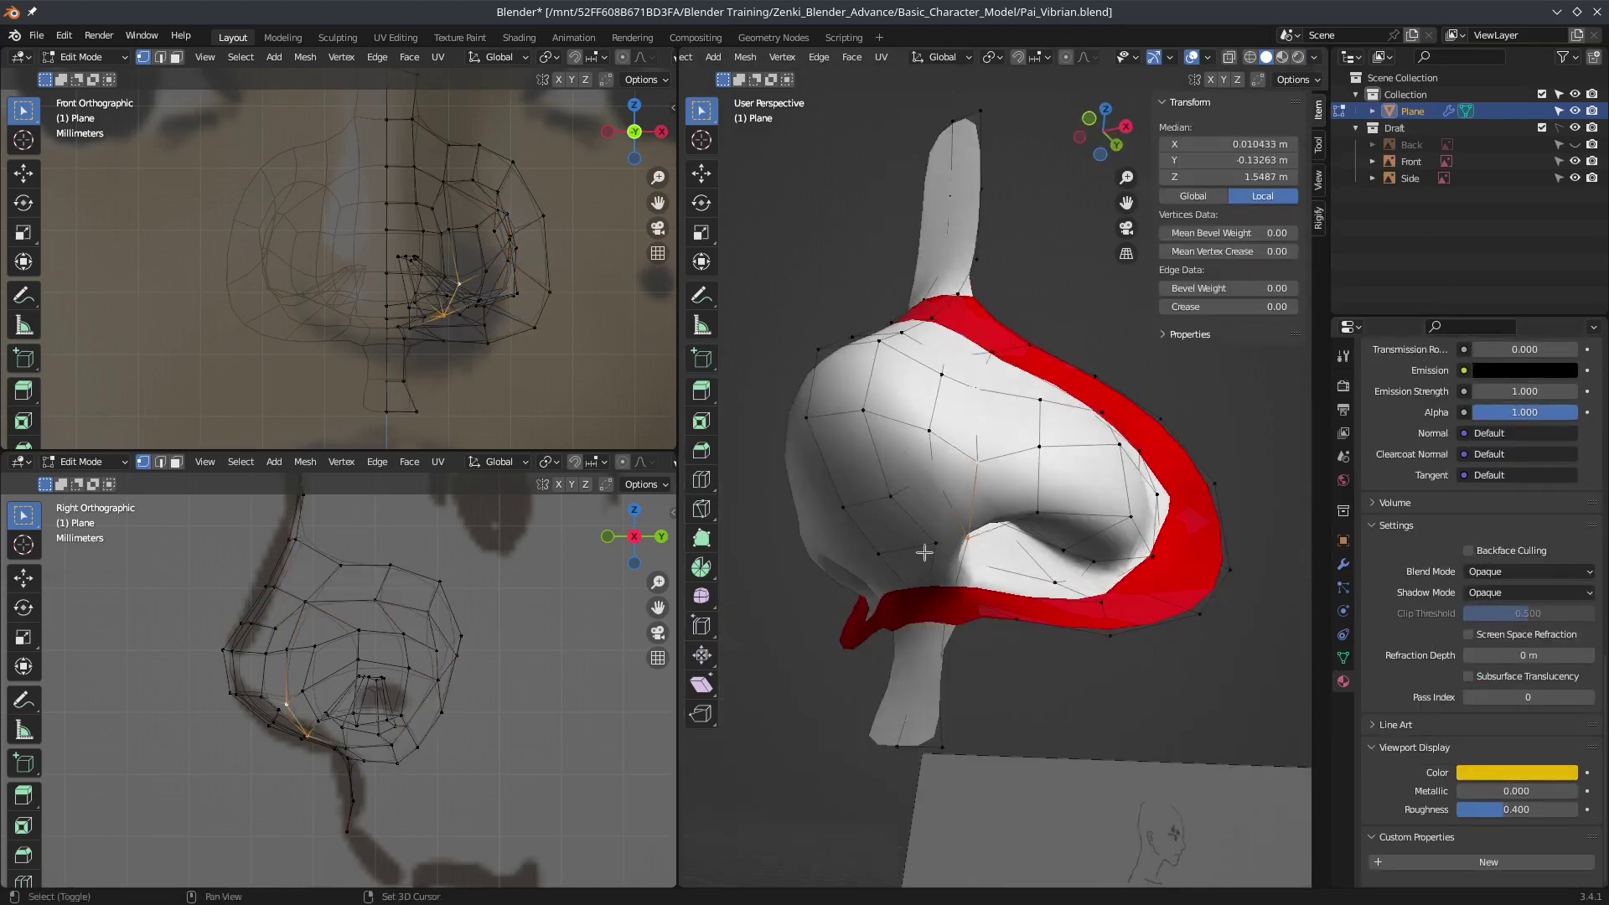
middle_drag(989, 406, 1462, 695)
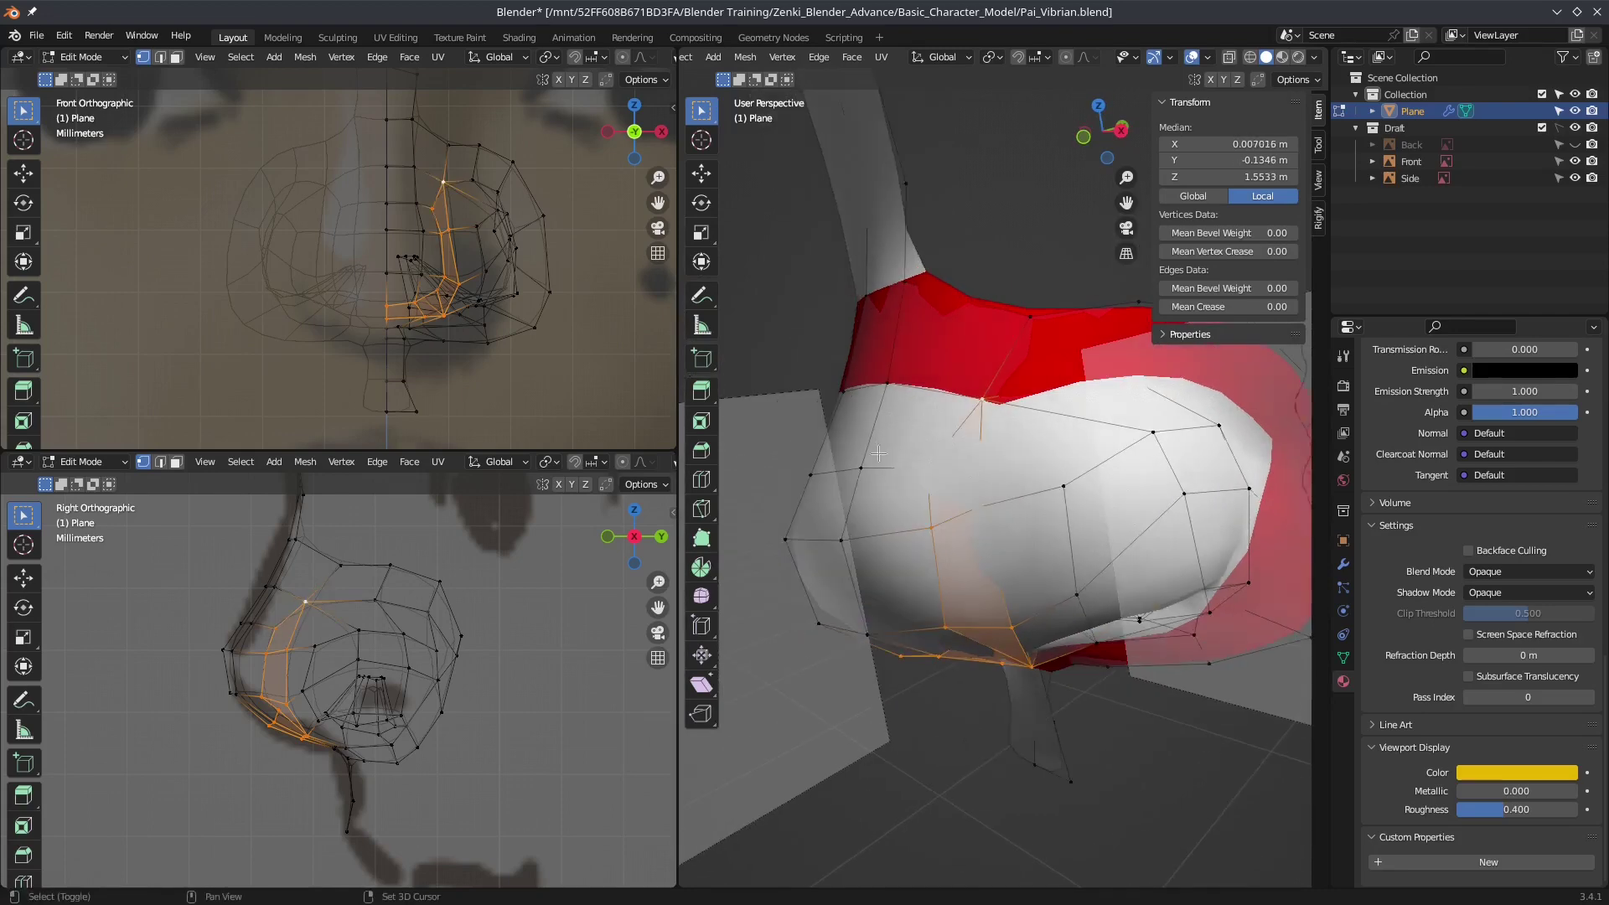
scroll(1462, 695, up, 10)
click(1401, 509)
scroll(1020, 518, down, 4)
scroll(1020, 518, up, 5)
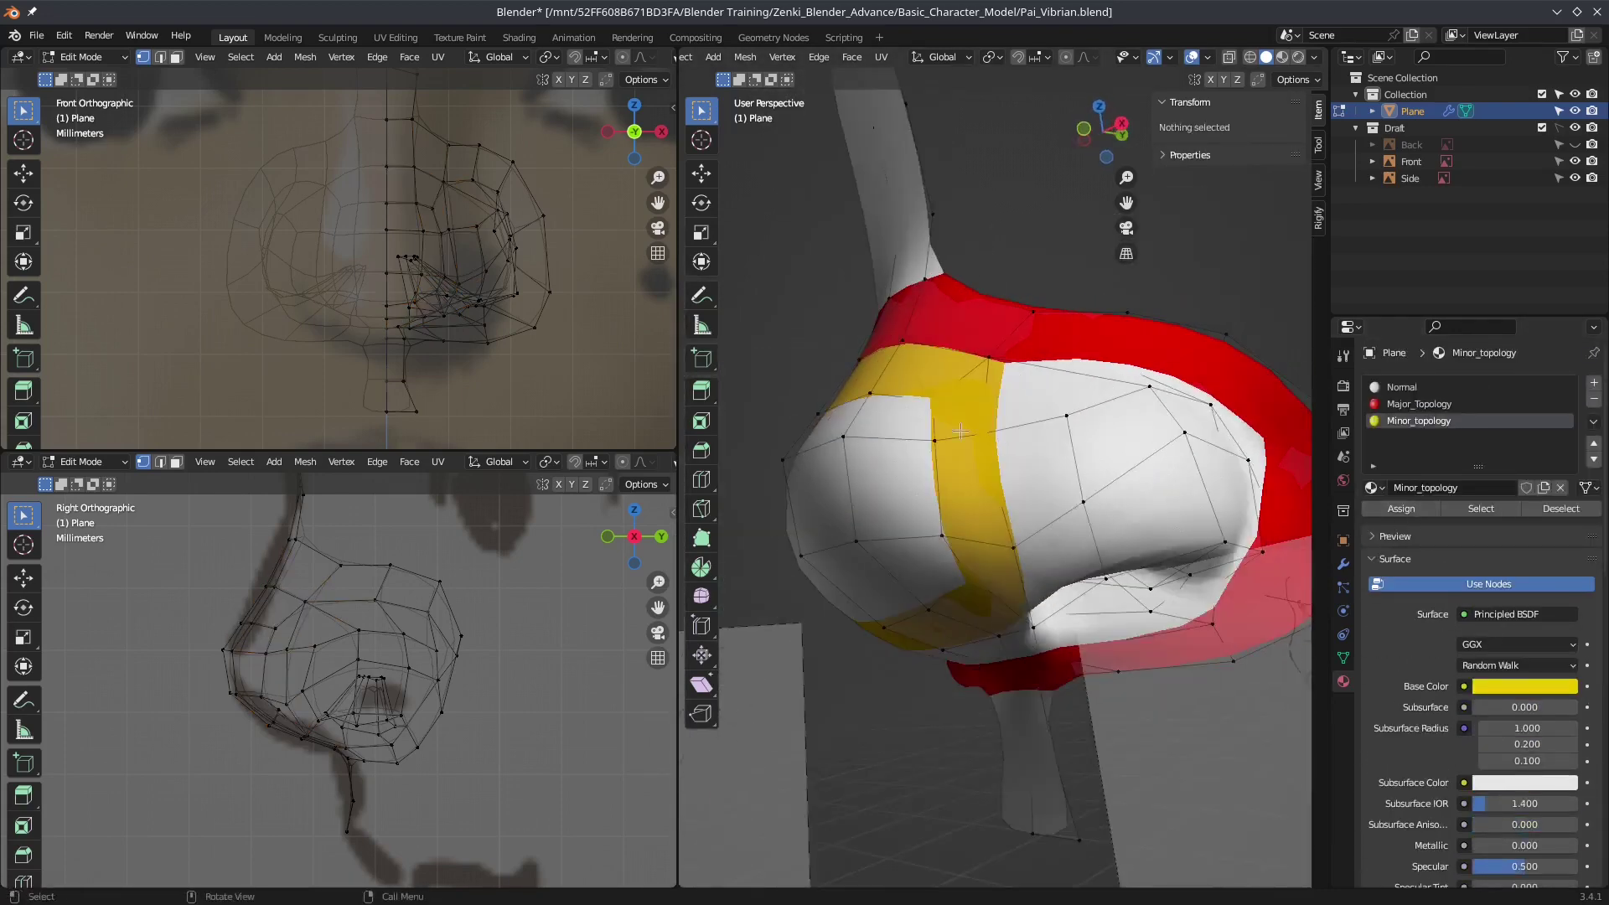
shift+click(1014, 546)
Step: Select a face loop across the nose, check modifier and material settings, then clear the selection
alt+shift+click(1020, 517)
mouse_move(1020, 517)
middle_down()
mouse_move(1326, 563)
mouse_move(1119, 567)
middle_up()
click(1343, 563)
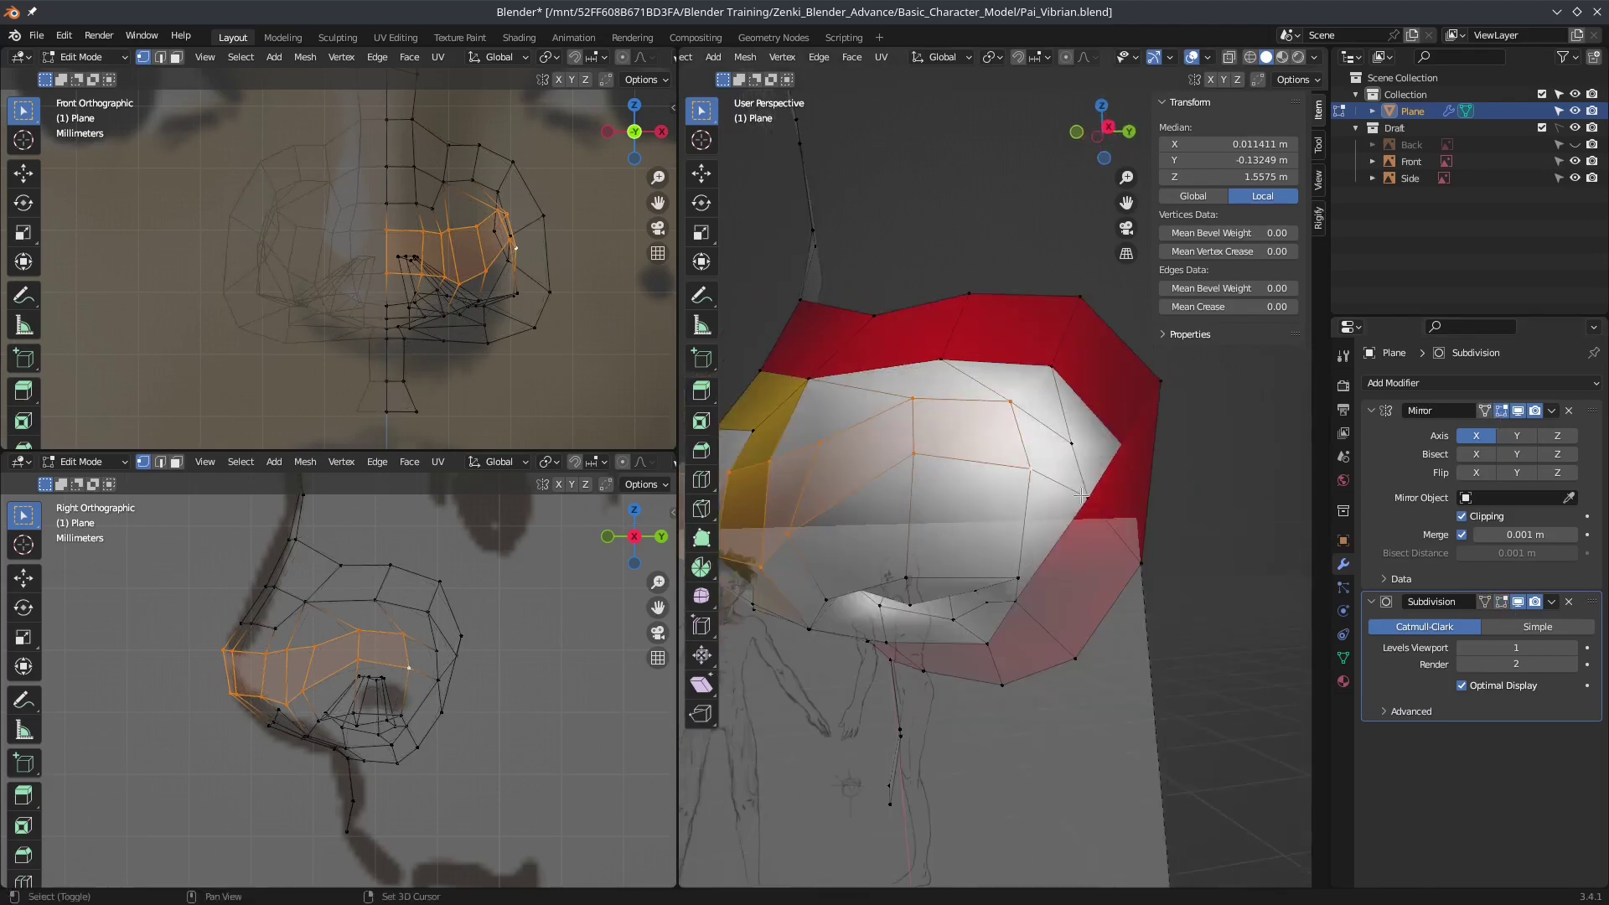
click(1343, 682)
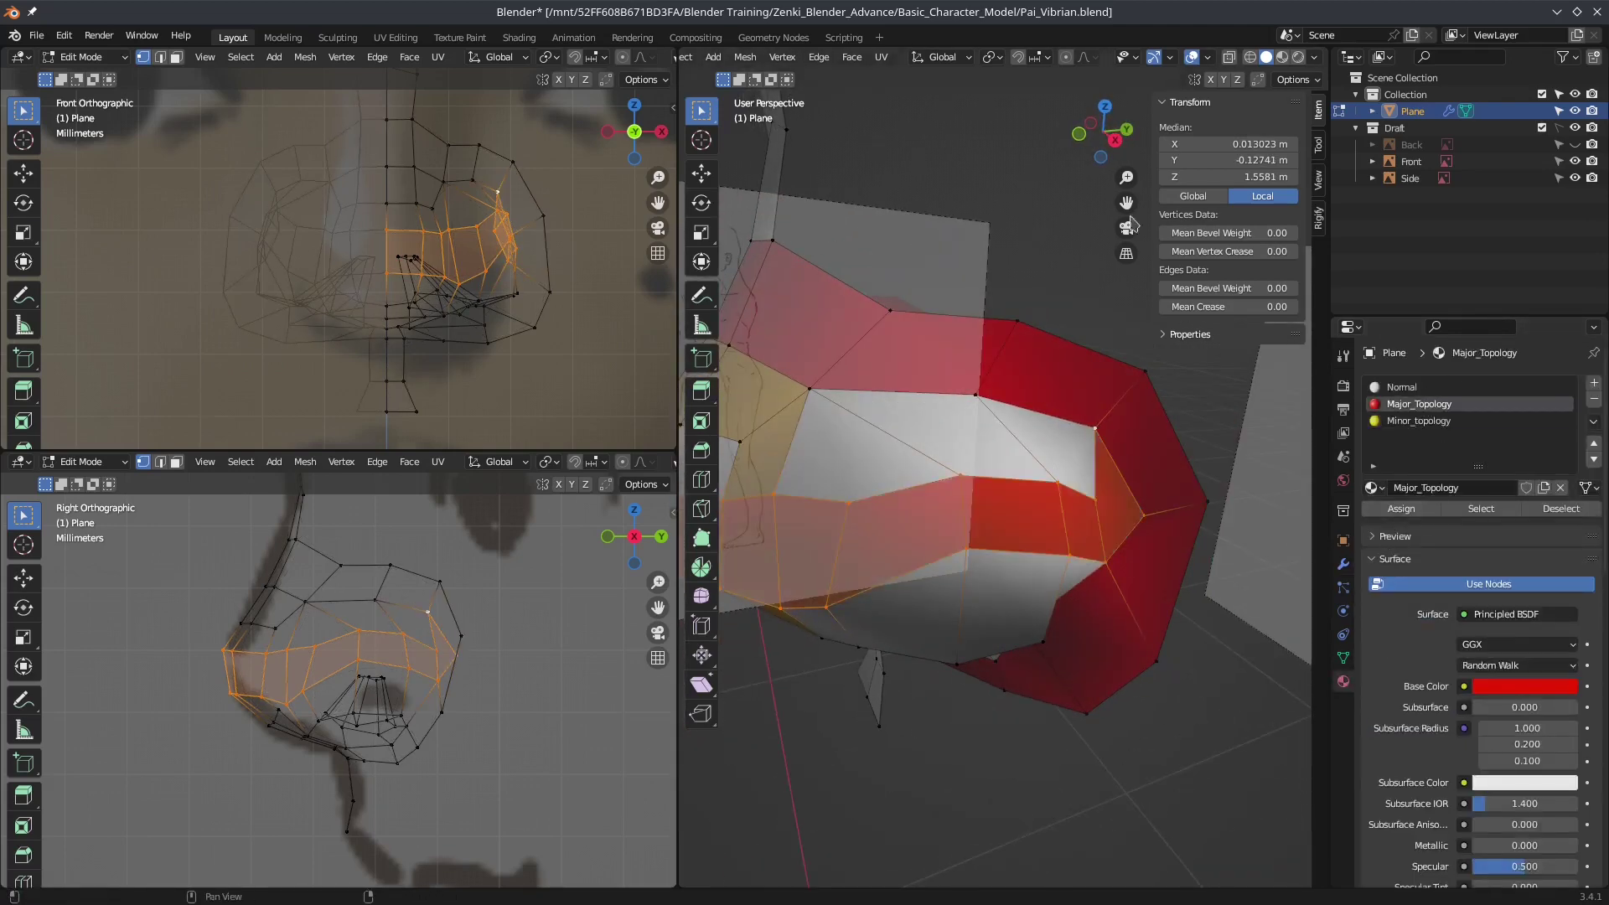
scroll(1005, 502, down, 4)
key(alt+a)
middle_drag(1005, 503, 896, 435)
Step: Select the nostril edge loop and inspect it from close up and afar
alt+click(980, 578)
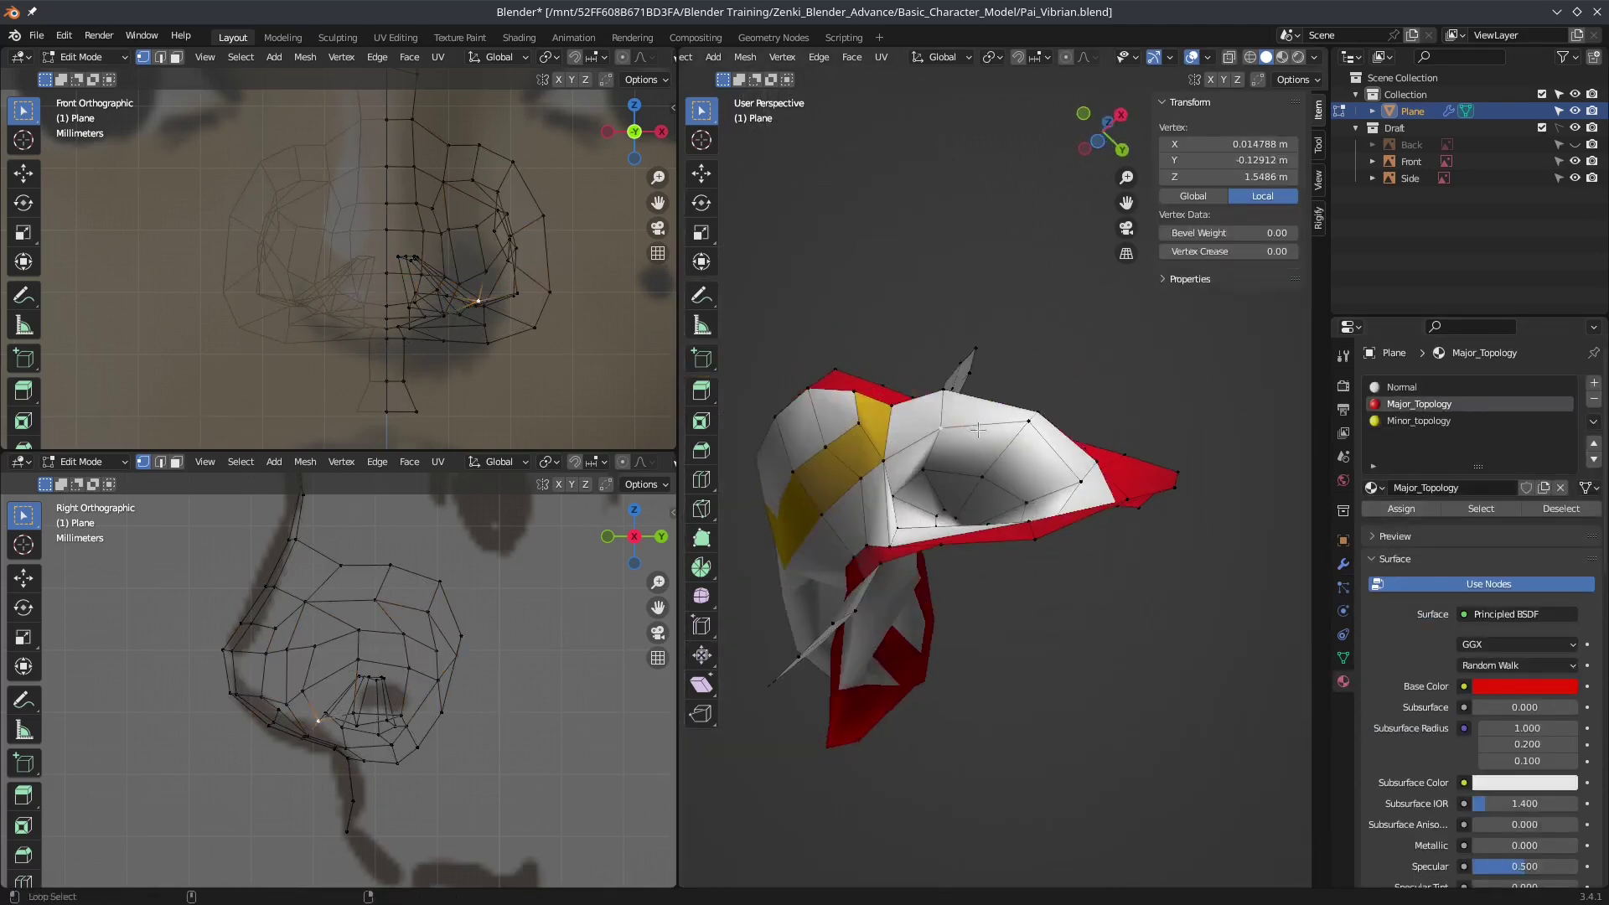
middle_drag(980, 578, 971, 420)
scroll(963, 470, up, 3)
scroll(971, 419, down, 5)
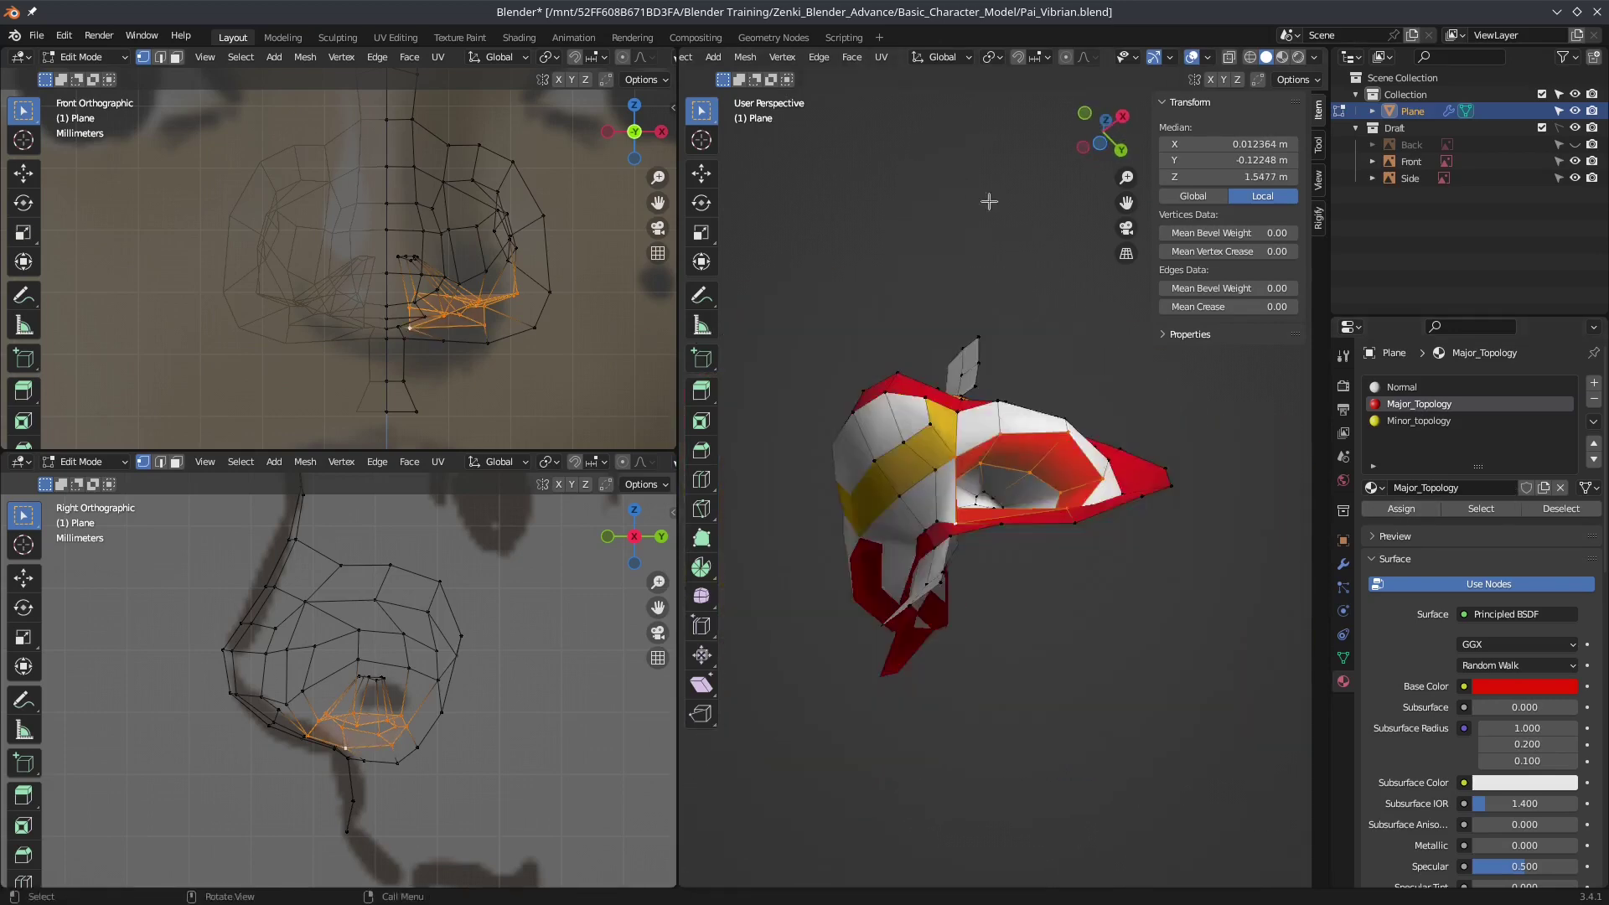
middle_drag(1032, 206, 1063, 376)
Step: In Object Mode, apply all transforms to the nose mesh
key(Tab)
key(ctrl+a)
click(895, 338)
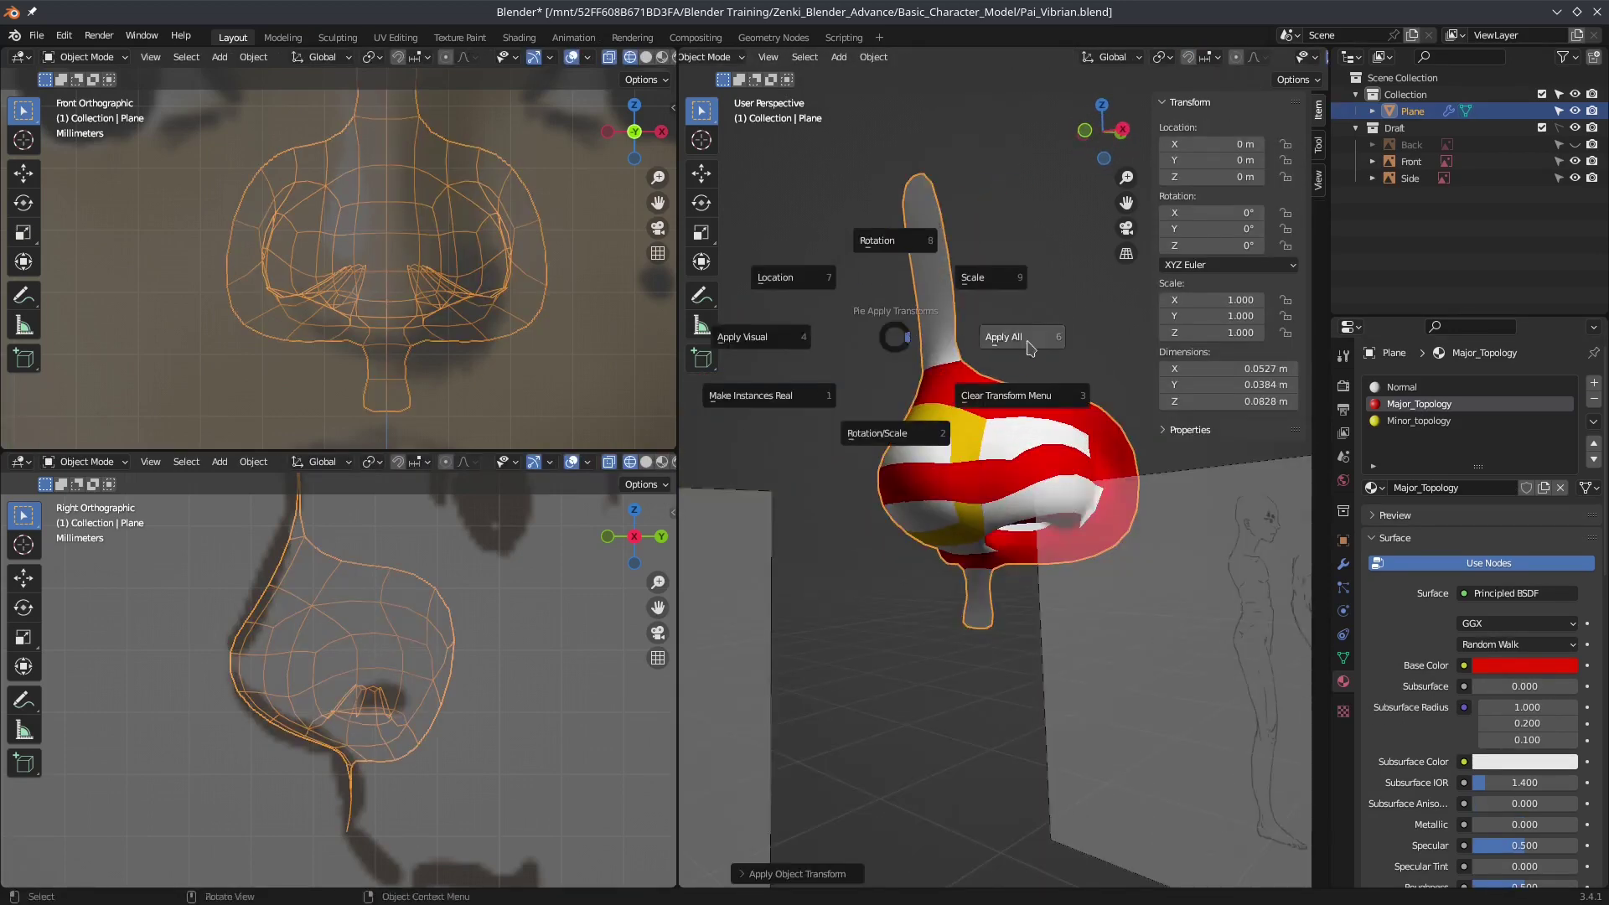
Step: Return to Edit Mode, save the file, and frame the front orthographic view on the eye
key(Tab)
key(ctrl+s)
scroll(388, 266, down, 4)
scroll(388, 267, down, 2)
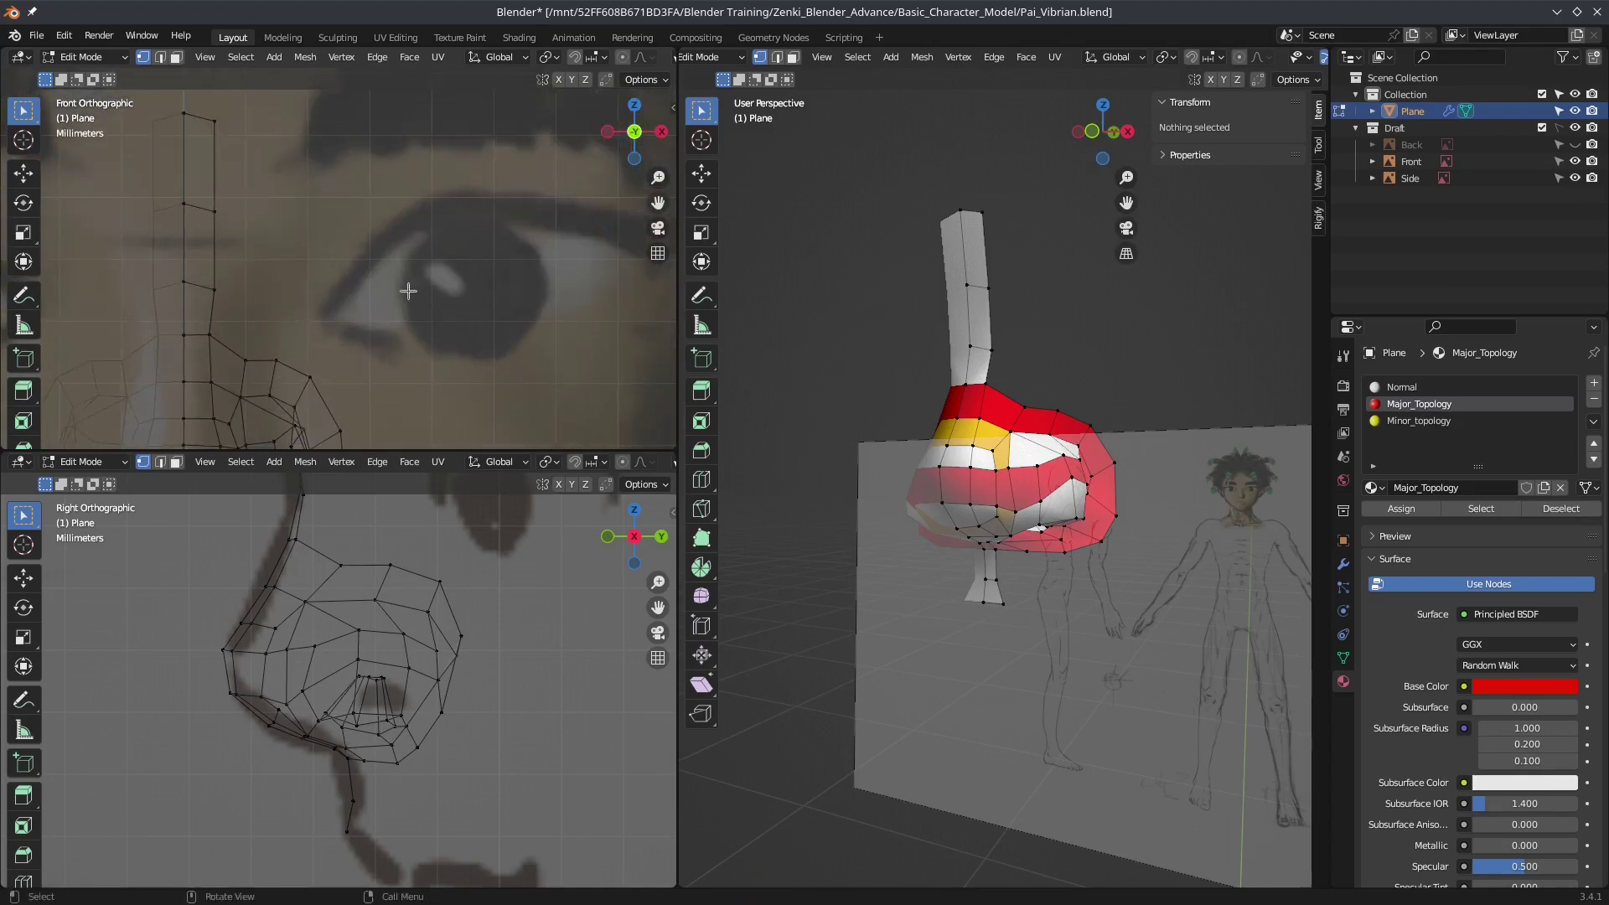
scroll(410, 294, down, 1)
scroll(411, 298, up, 2)
scroll(398, 289, up, 2)
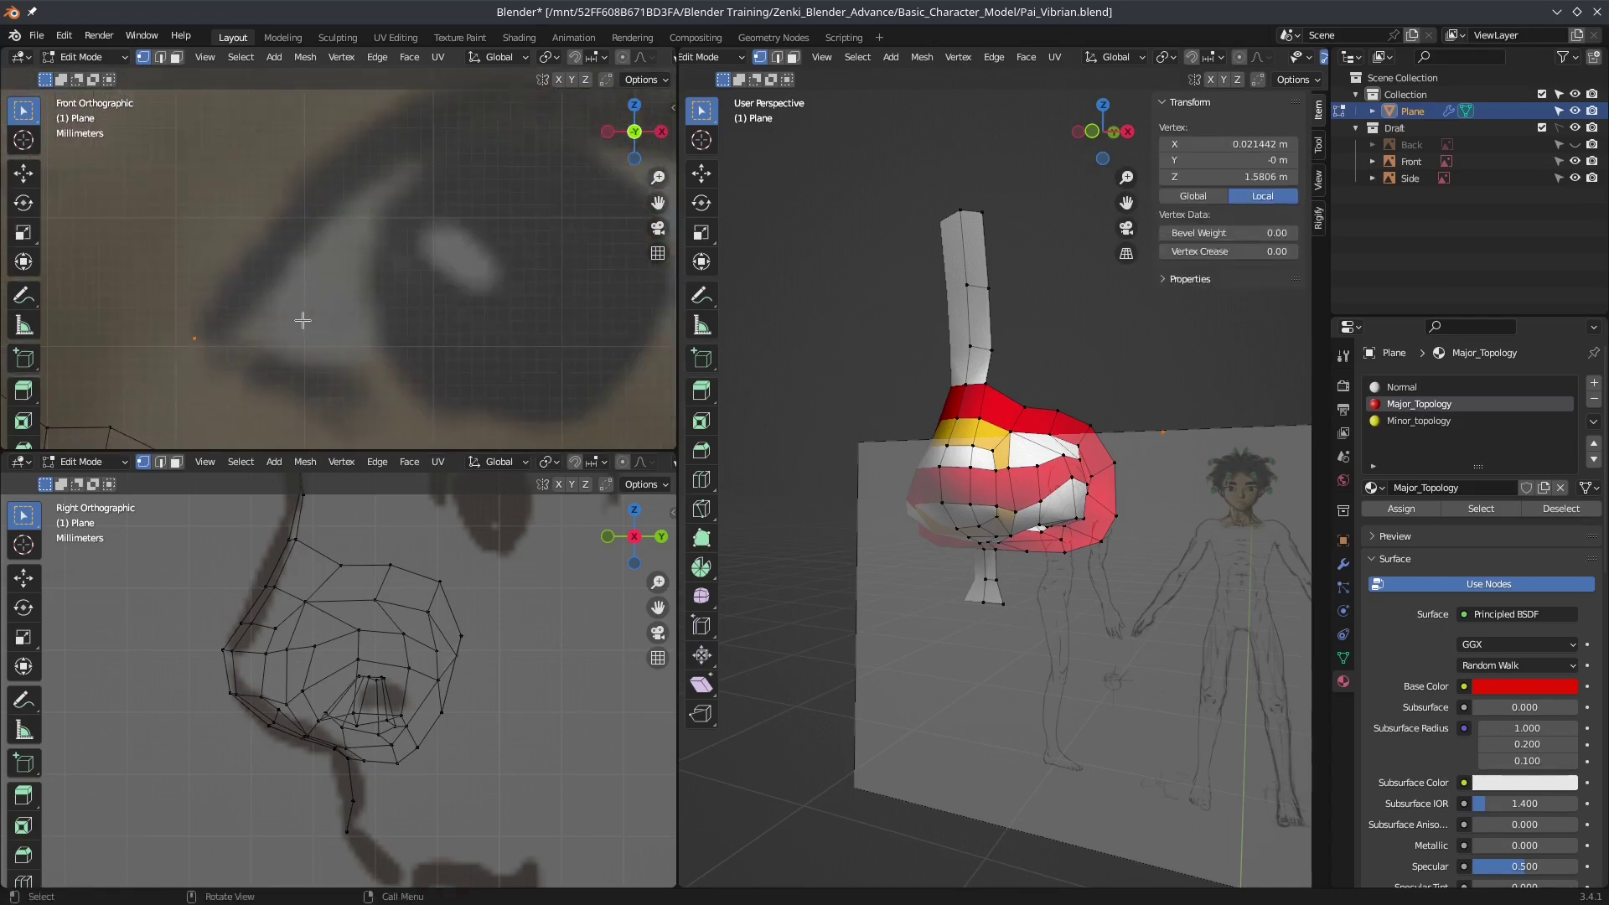
middle_drag(306, 317, 352, 244)
key(KP_1)
Step: Place vertices along the upper eyelid over the front reference
click(312, 195)
drag(312, 194, 314, 211)
shift+middle_drag(473, 254, 591, 266)
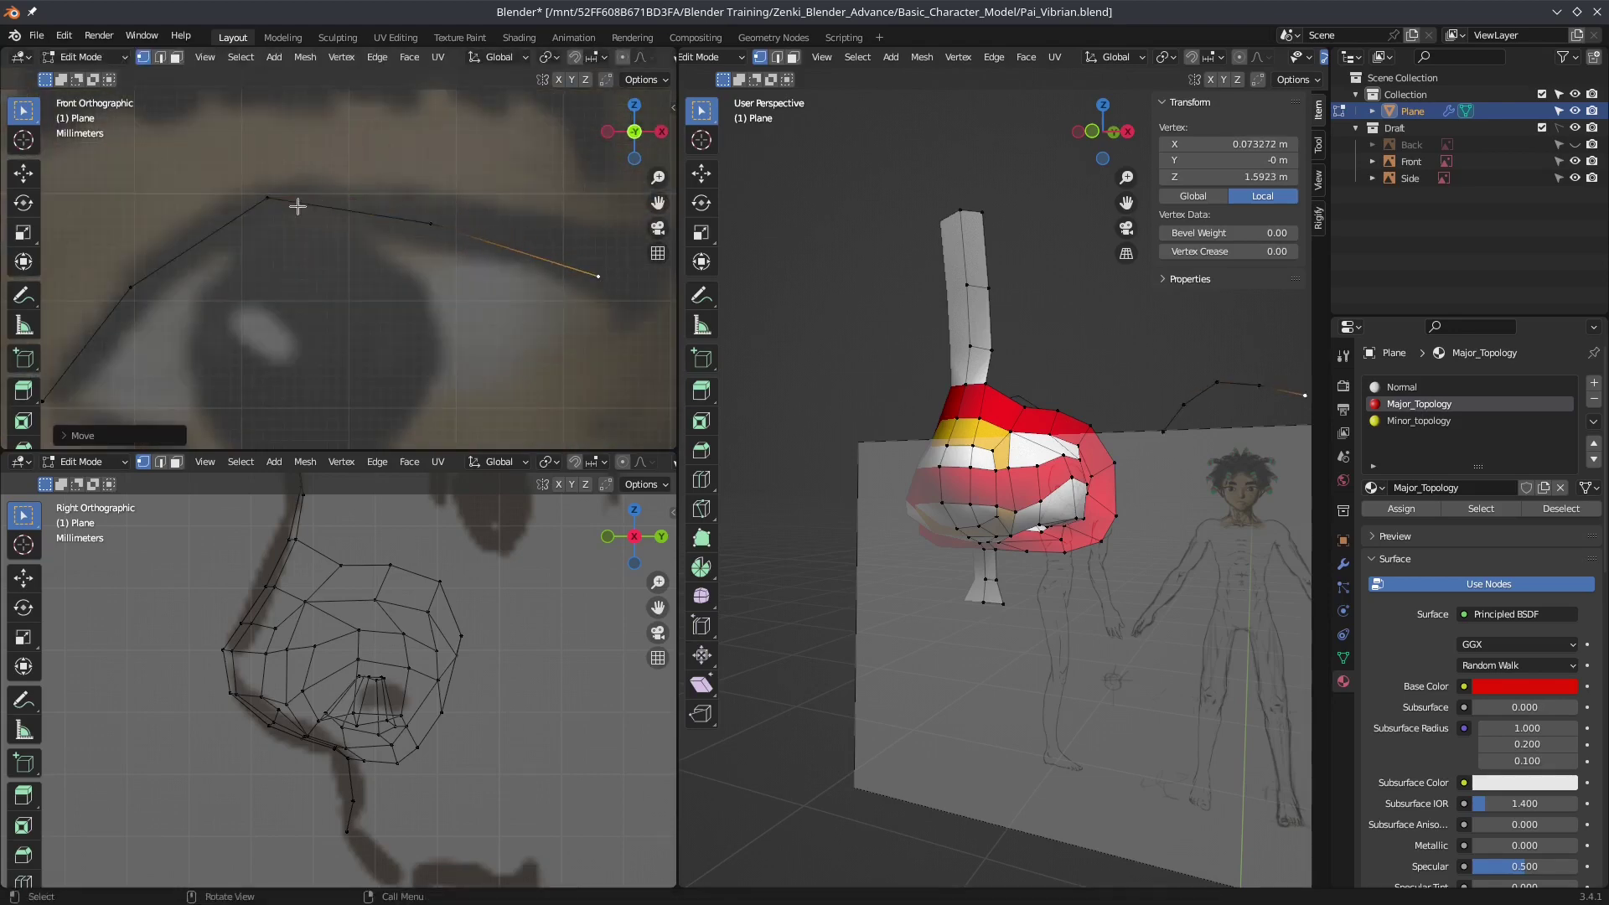
scroll(297, 207, down, 1)
shift+middle_drag(352, 226, 484, 259)
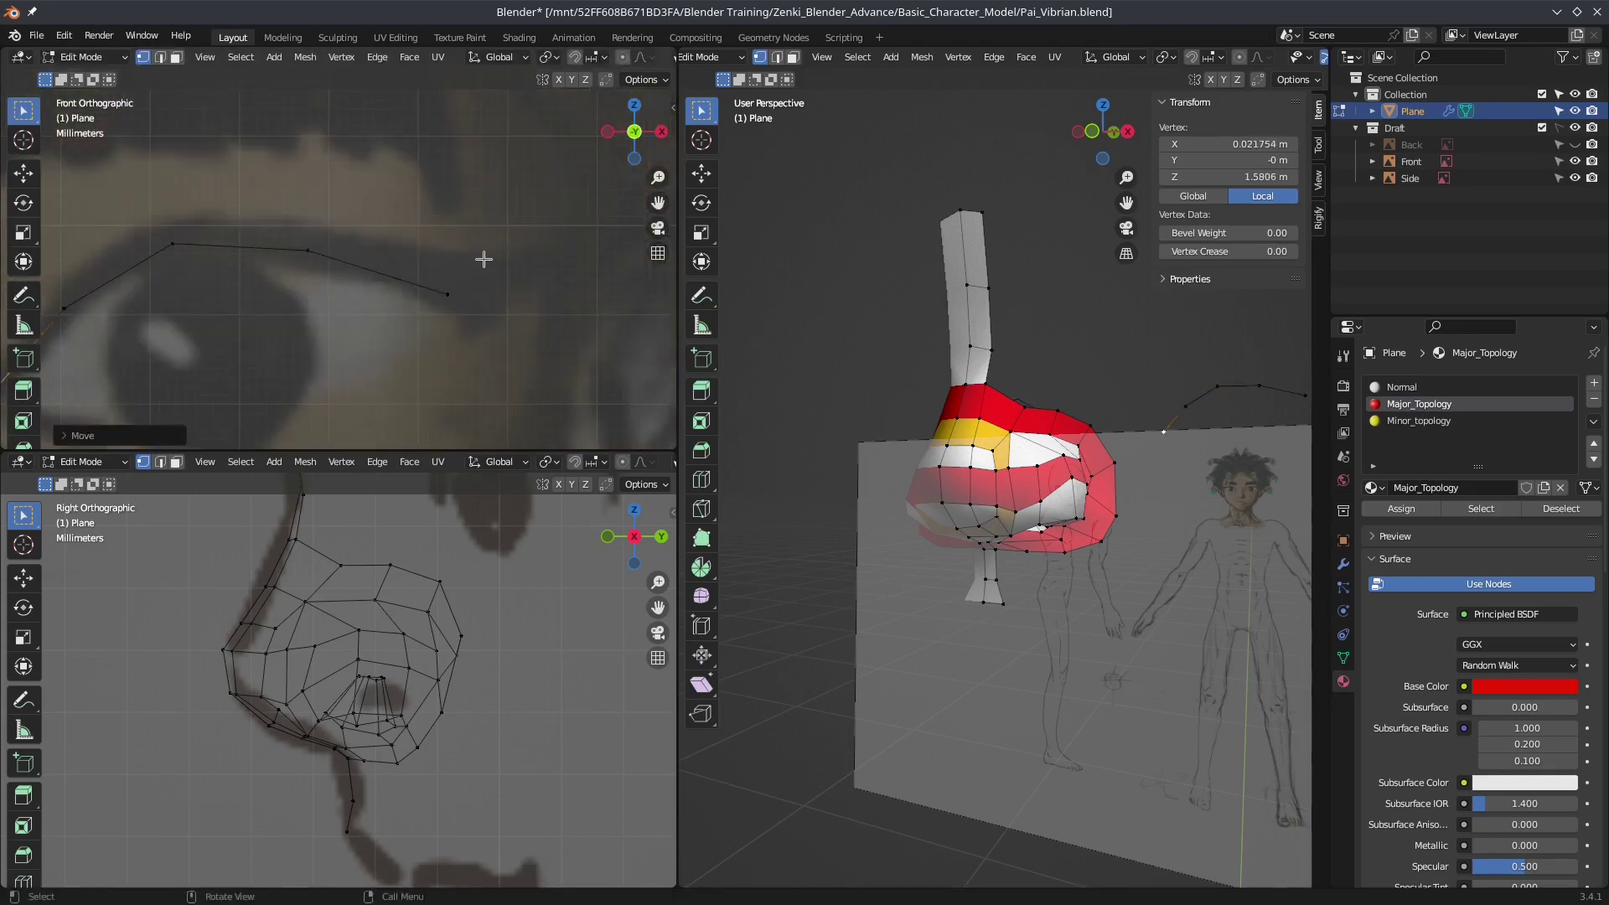
shift+middle_drag(197, 317, 289, 317)
click(541, 297)
click(590, 357)
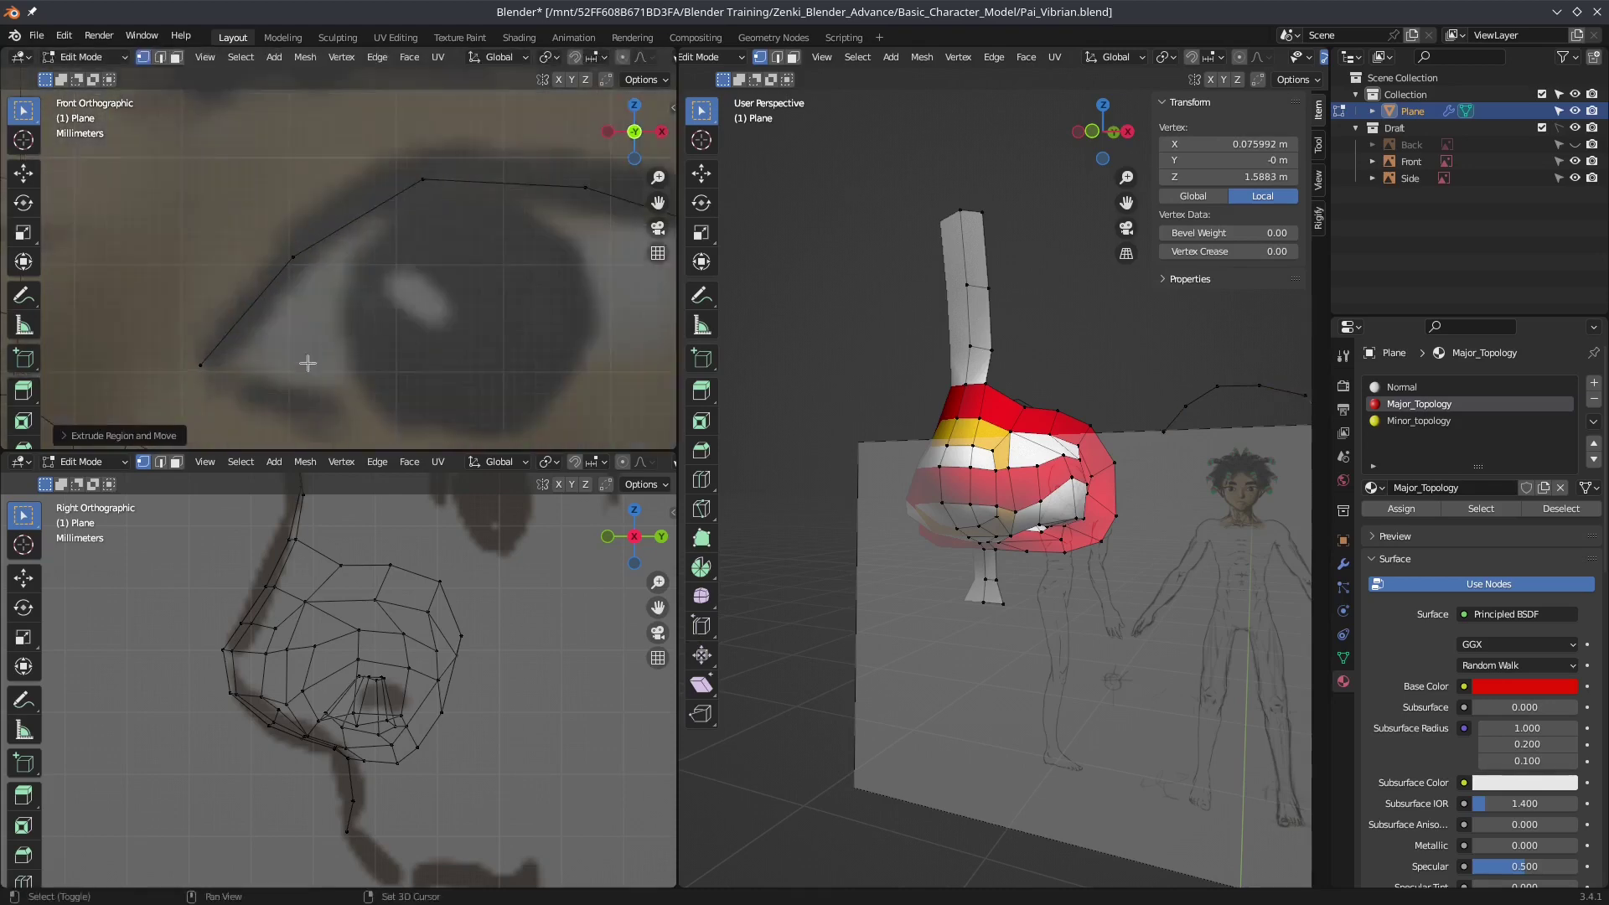
Step: Extrude another eyelid vertex and extend the chain along the lower lid
click(24, 295)
scroll(335, 318, down, 2)
scroll(419, 332, down, 1)
scroll(503, 276, up, 3)
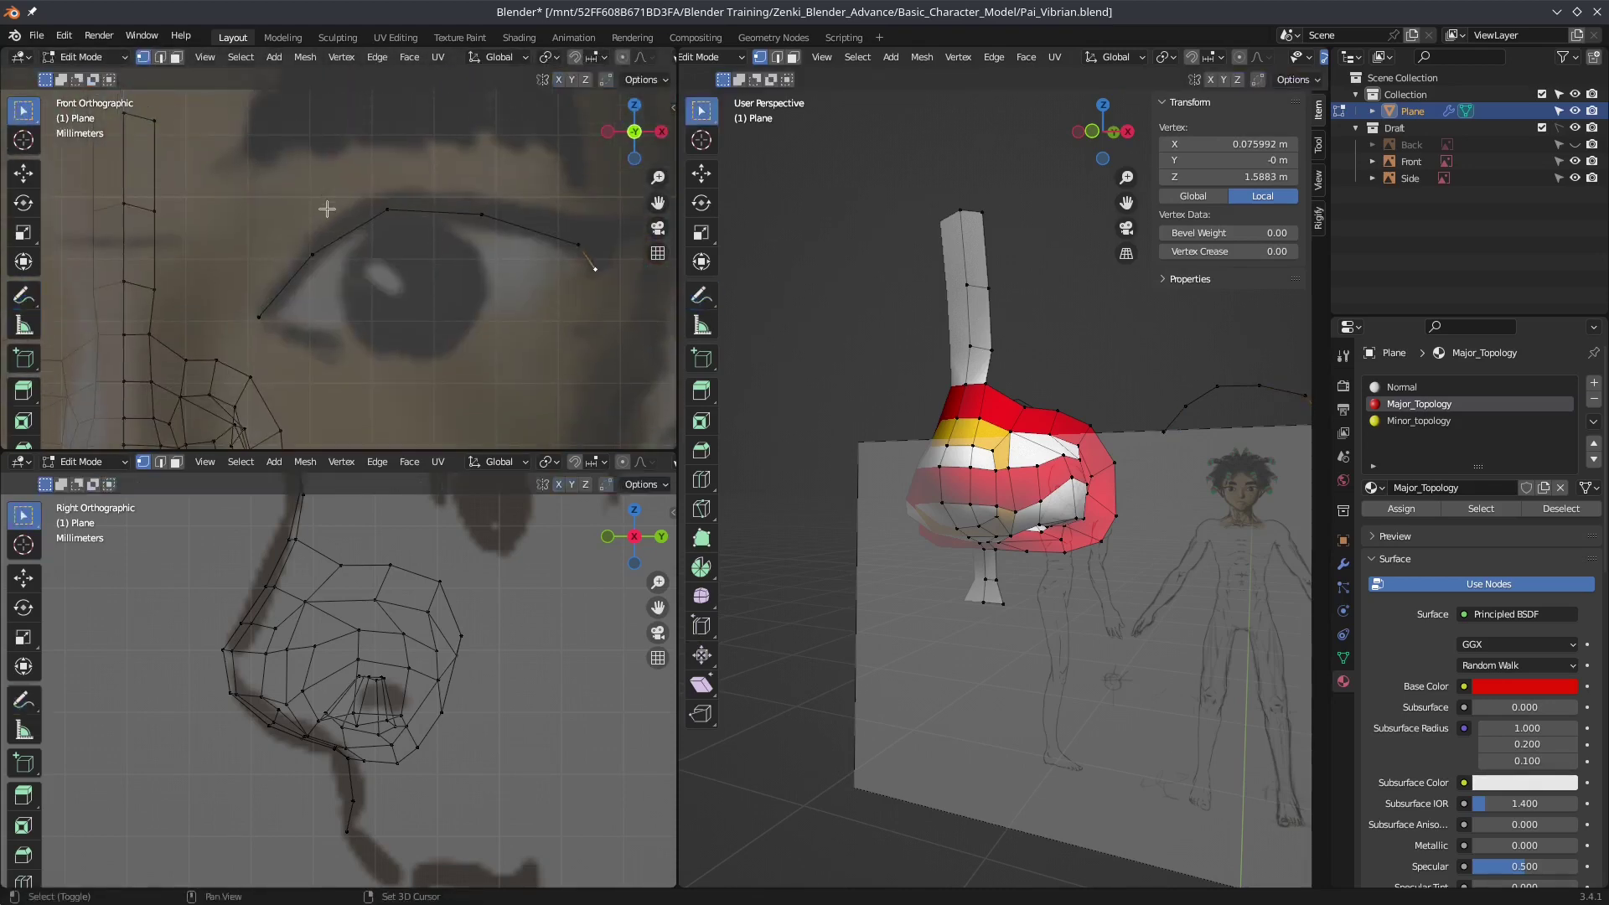
key(w)
scroll(377, 299, up, 2)
key(e)
click(568, 208)
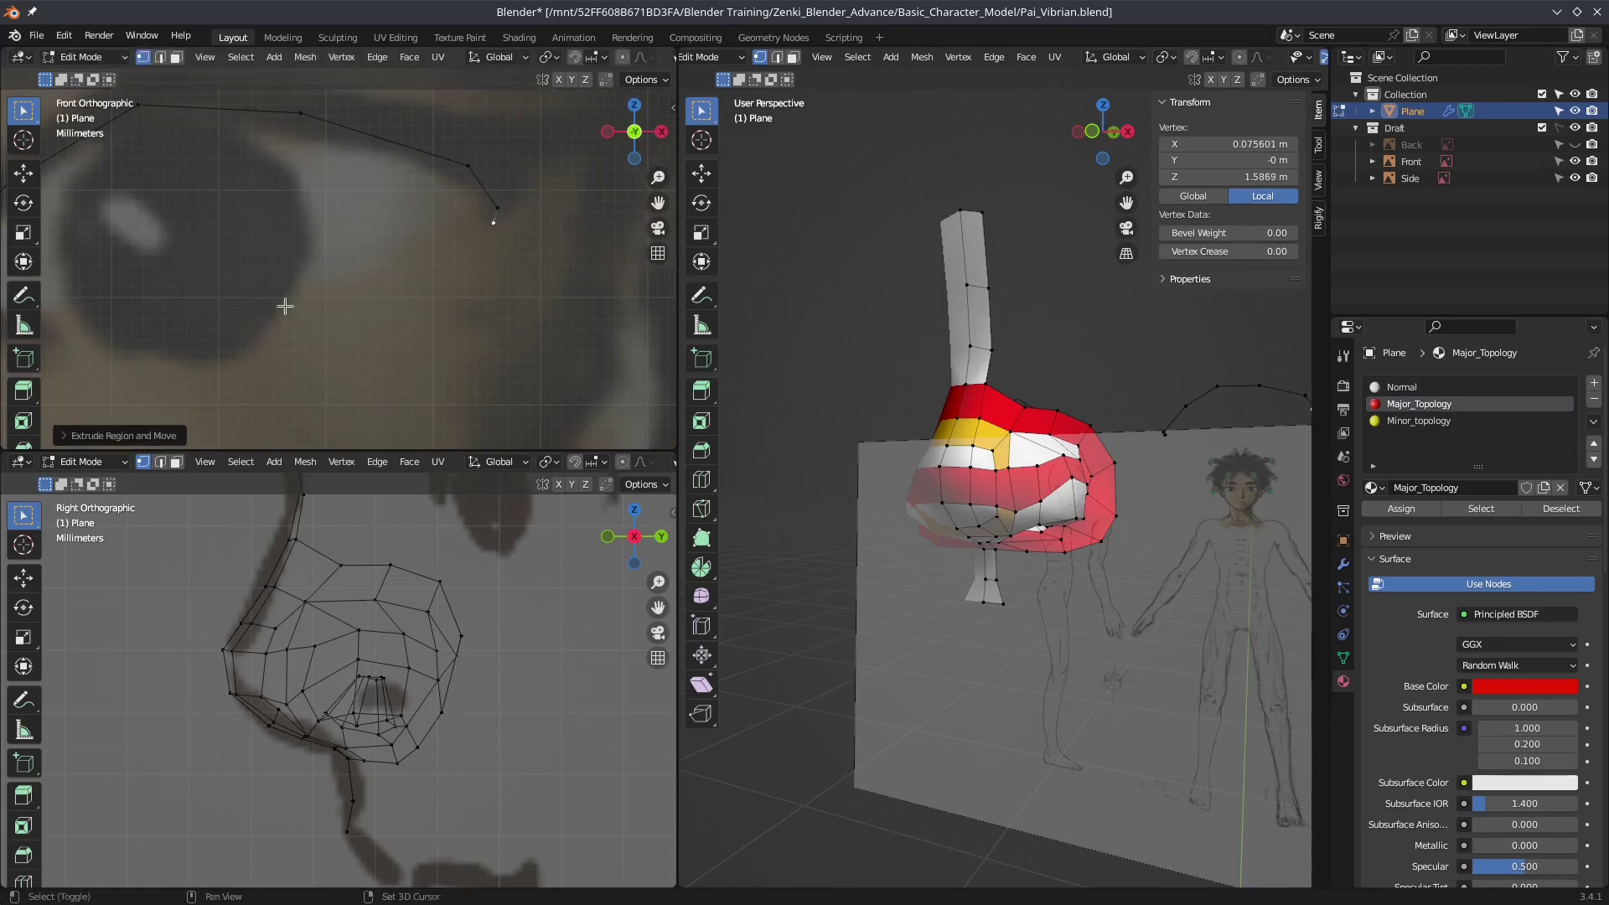
scroll(285, 306, down, 1)
click(238, 343)
ctrl+right_click(401, 370)
ctrl+scroll(399, 282, down, 2)
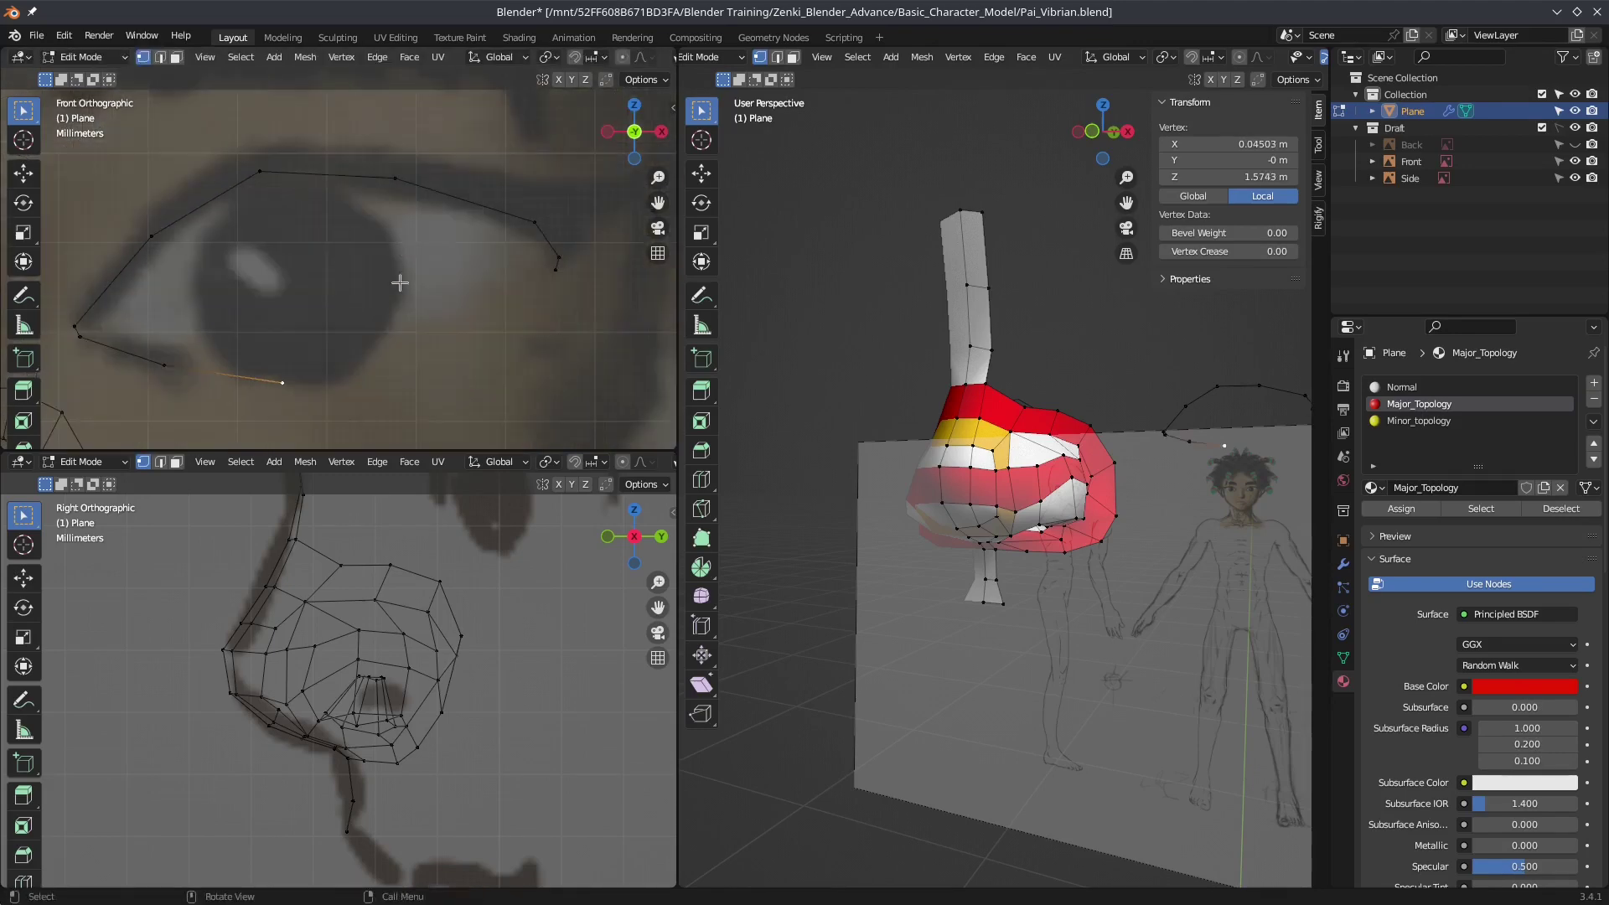
Step: Raise an eyelid vertex vertically, move the outer eye-corner vertices, and select the whole eye loop
key(g)
key(z)
click(519, 318)
shift+middle_drag(535, 320, 563, 323)
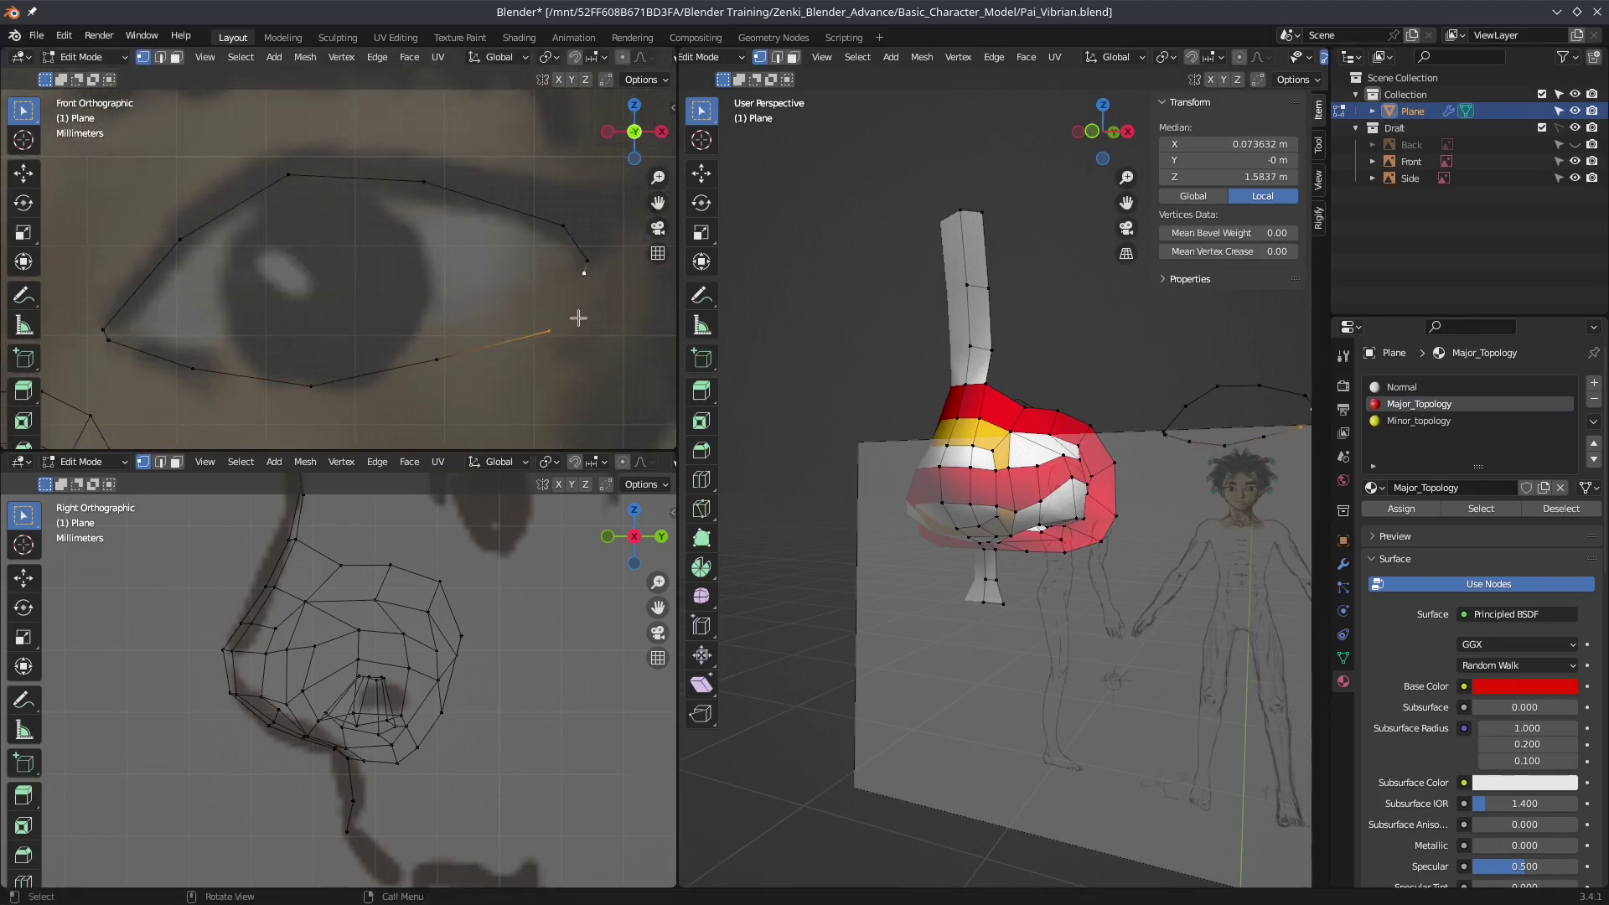
scroll(418, 367, down, 3)
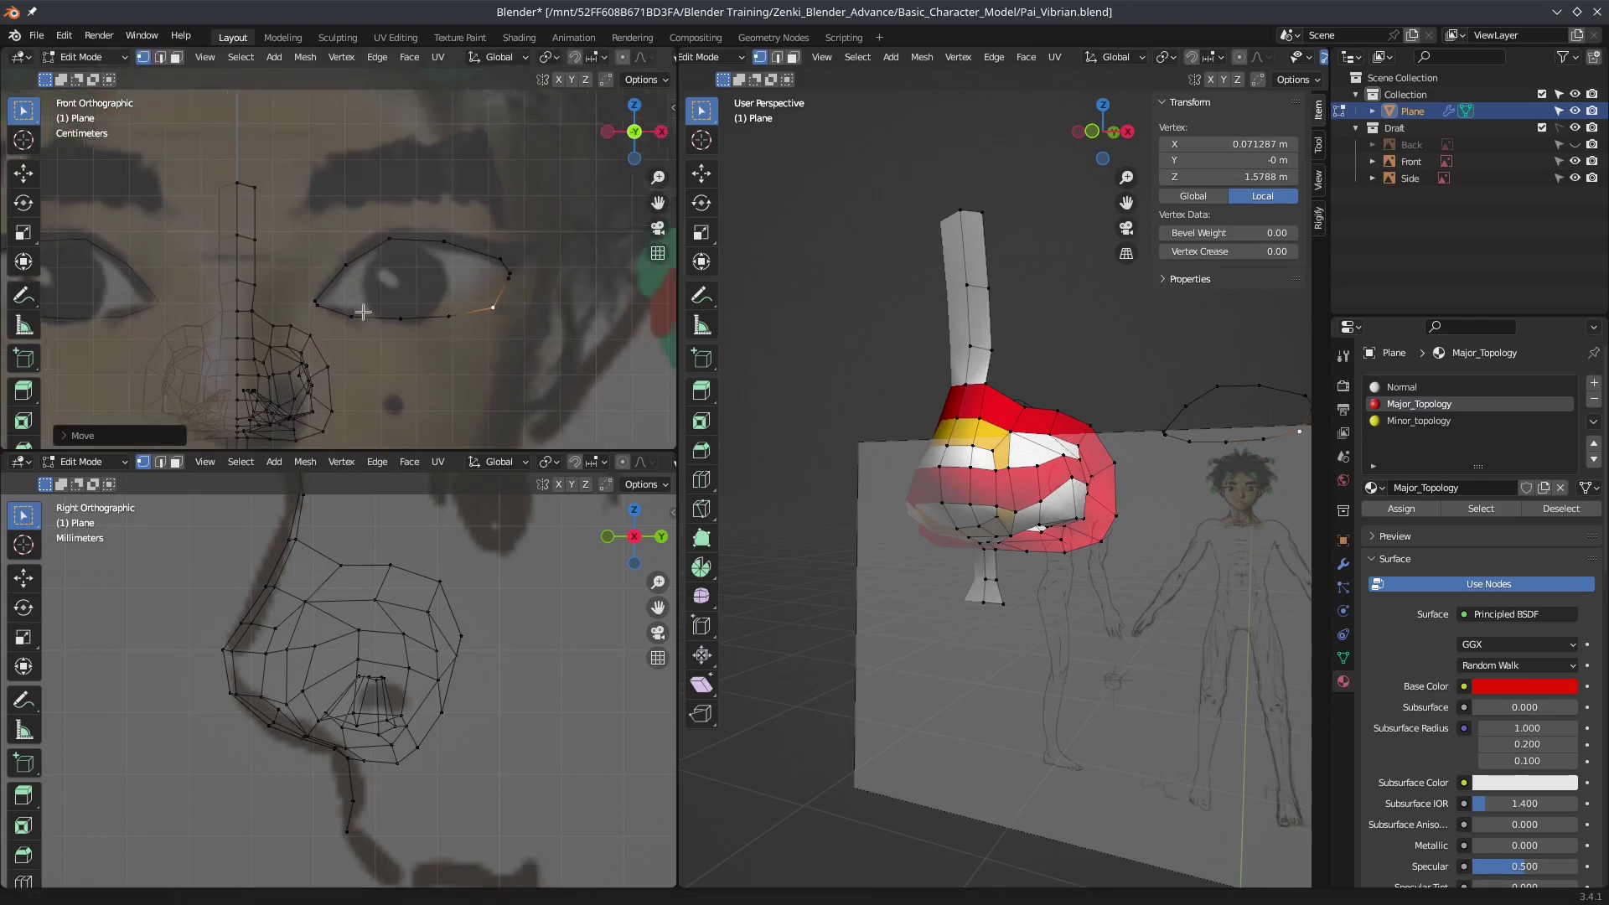
scroll(405, 404, down, 1)
scroll(405, 404, up, 6)
drag(352, 218, 466, 344)
key(g)
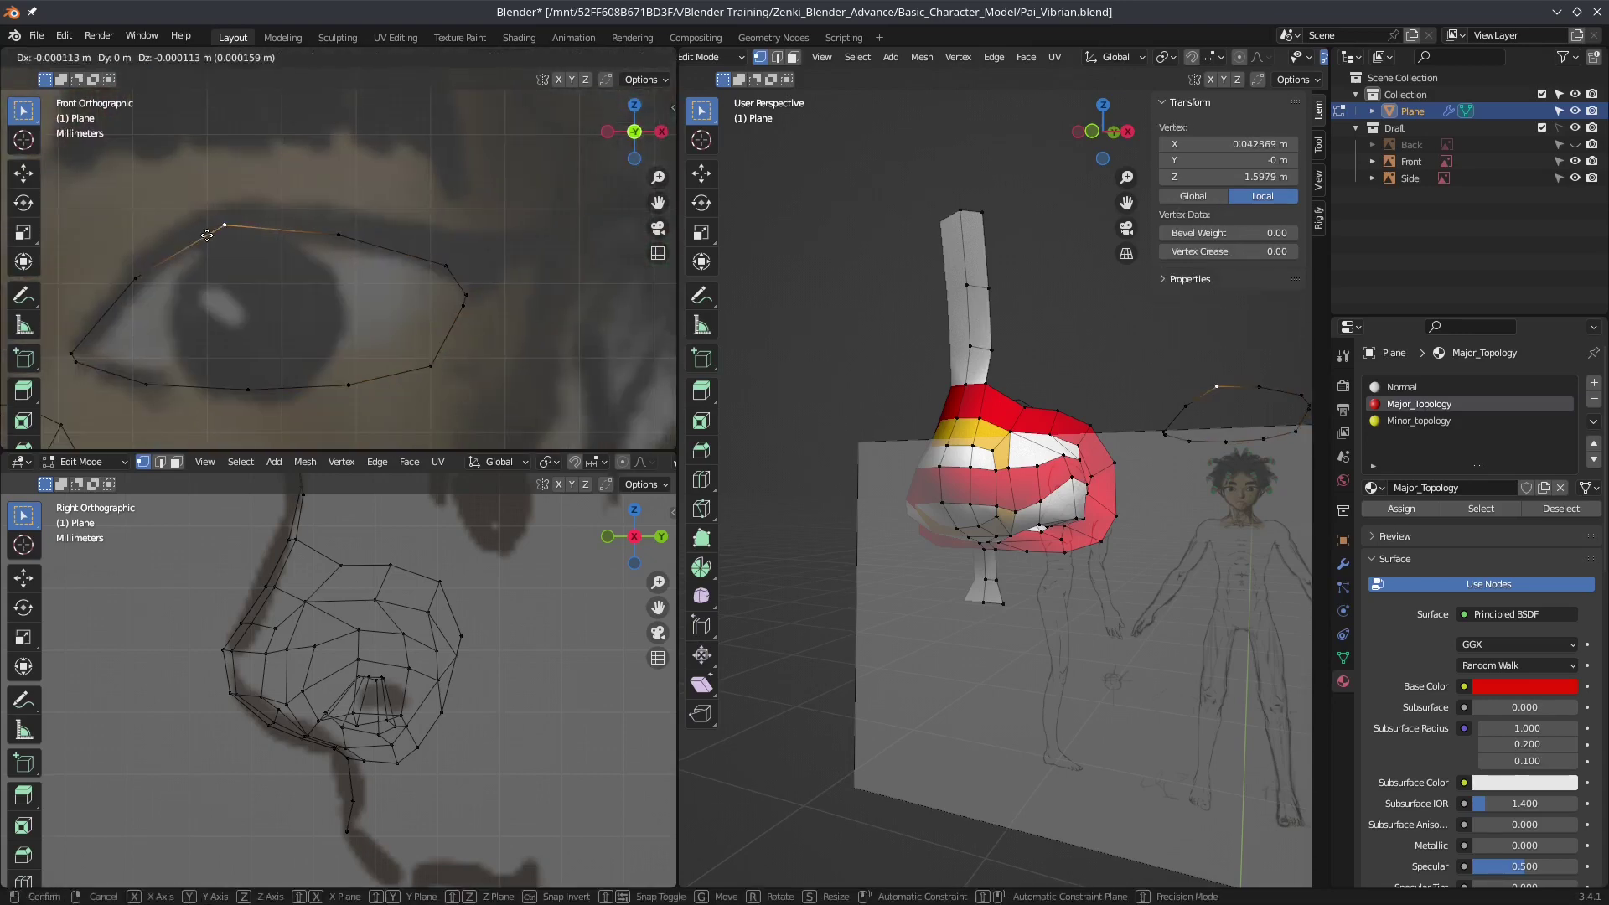
click(207, 236)
scroll(351, 670, down, 3)
drag(352, 558, 474, 647)
Step: Push the eye loop back along Y to the eye's depth
key(g)
key(y)
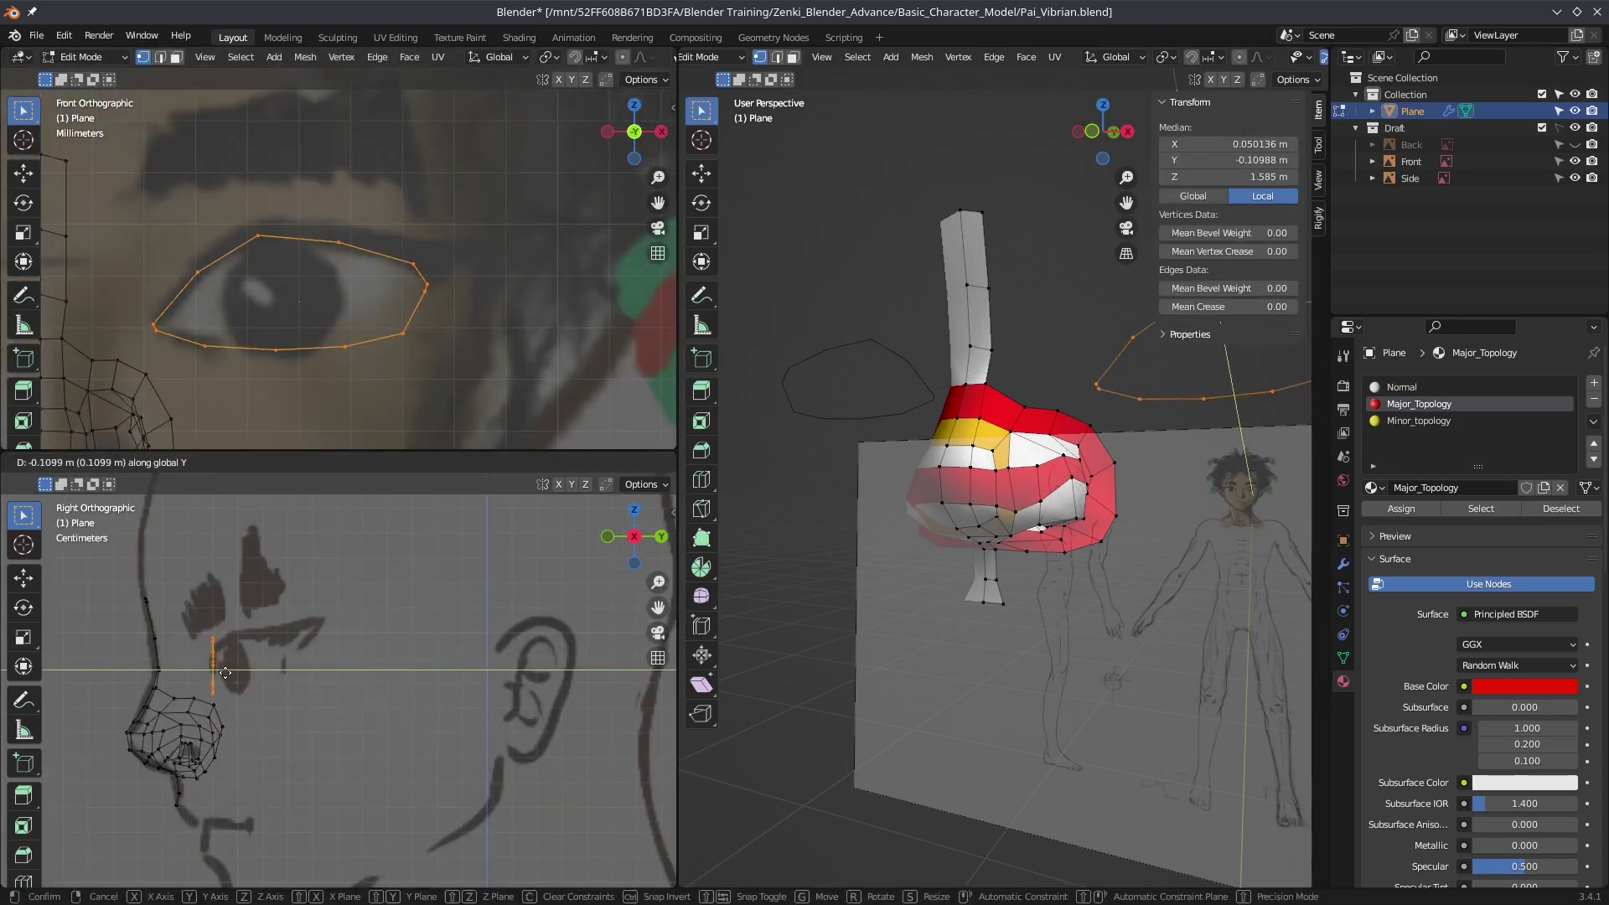
click(246, 674)
scroll(270, 628, up, 2)
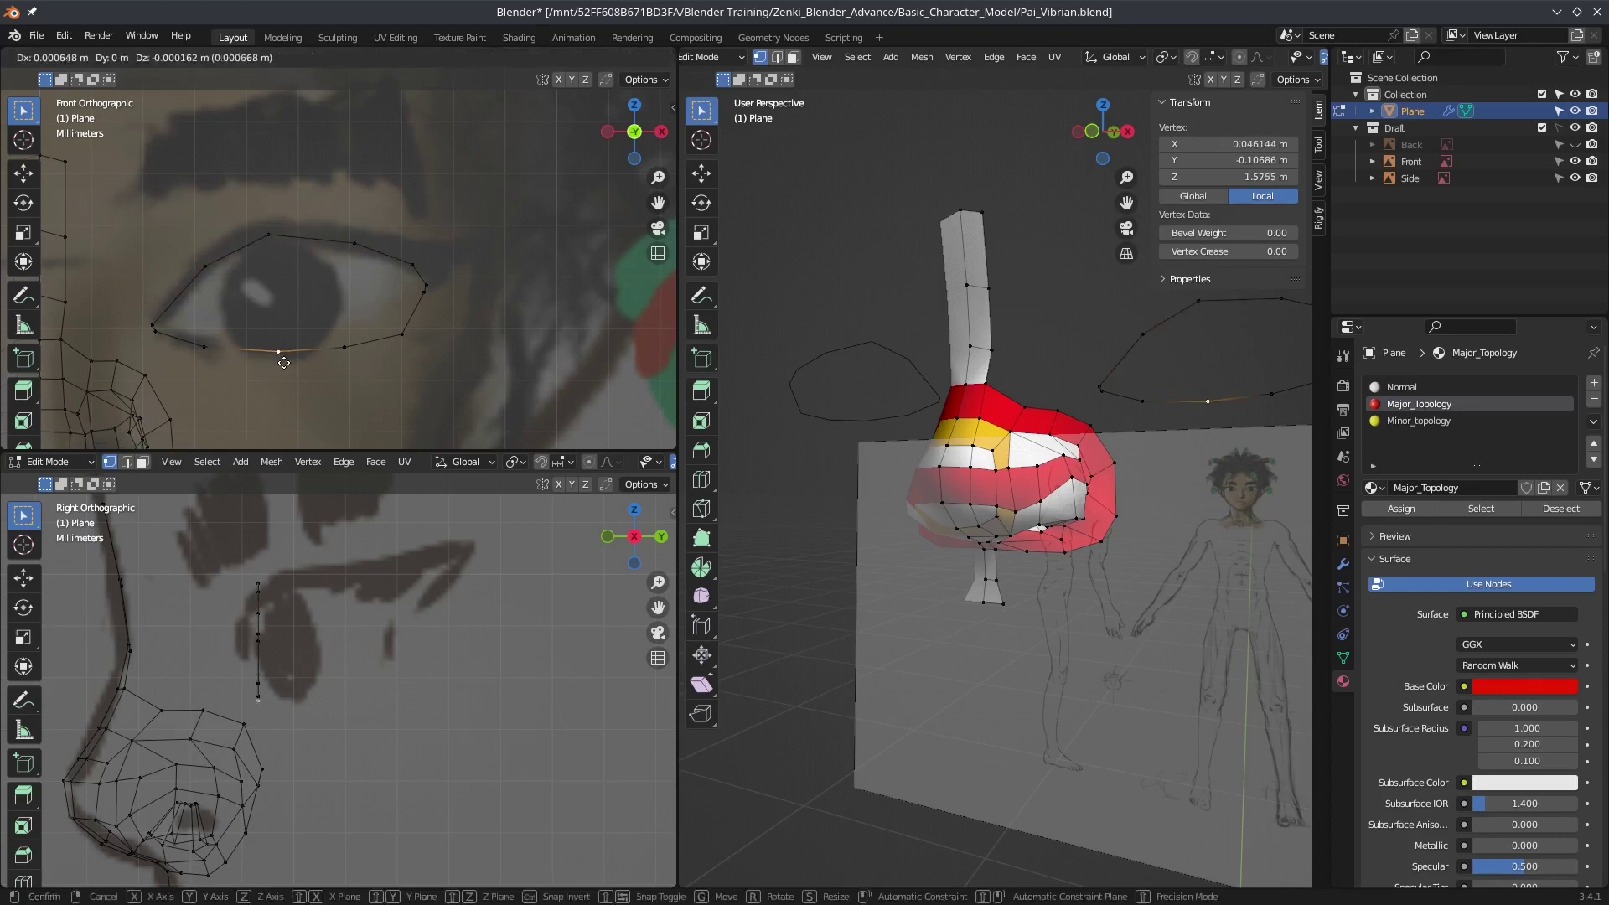
Step: Move the top, bottom, upper-right and inner-corner eye vertices to match the side profile
shift+click(268, 236)
shift+middle_drag(328, 674, 353, 687)
key(g)
right_click(351, 688)
click(282, 712)
key(g)
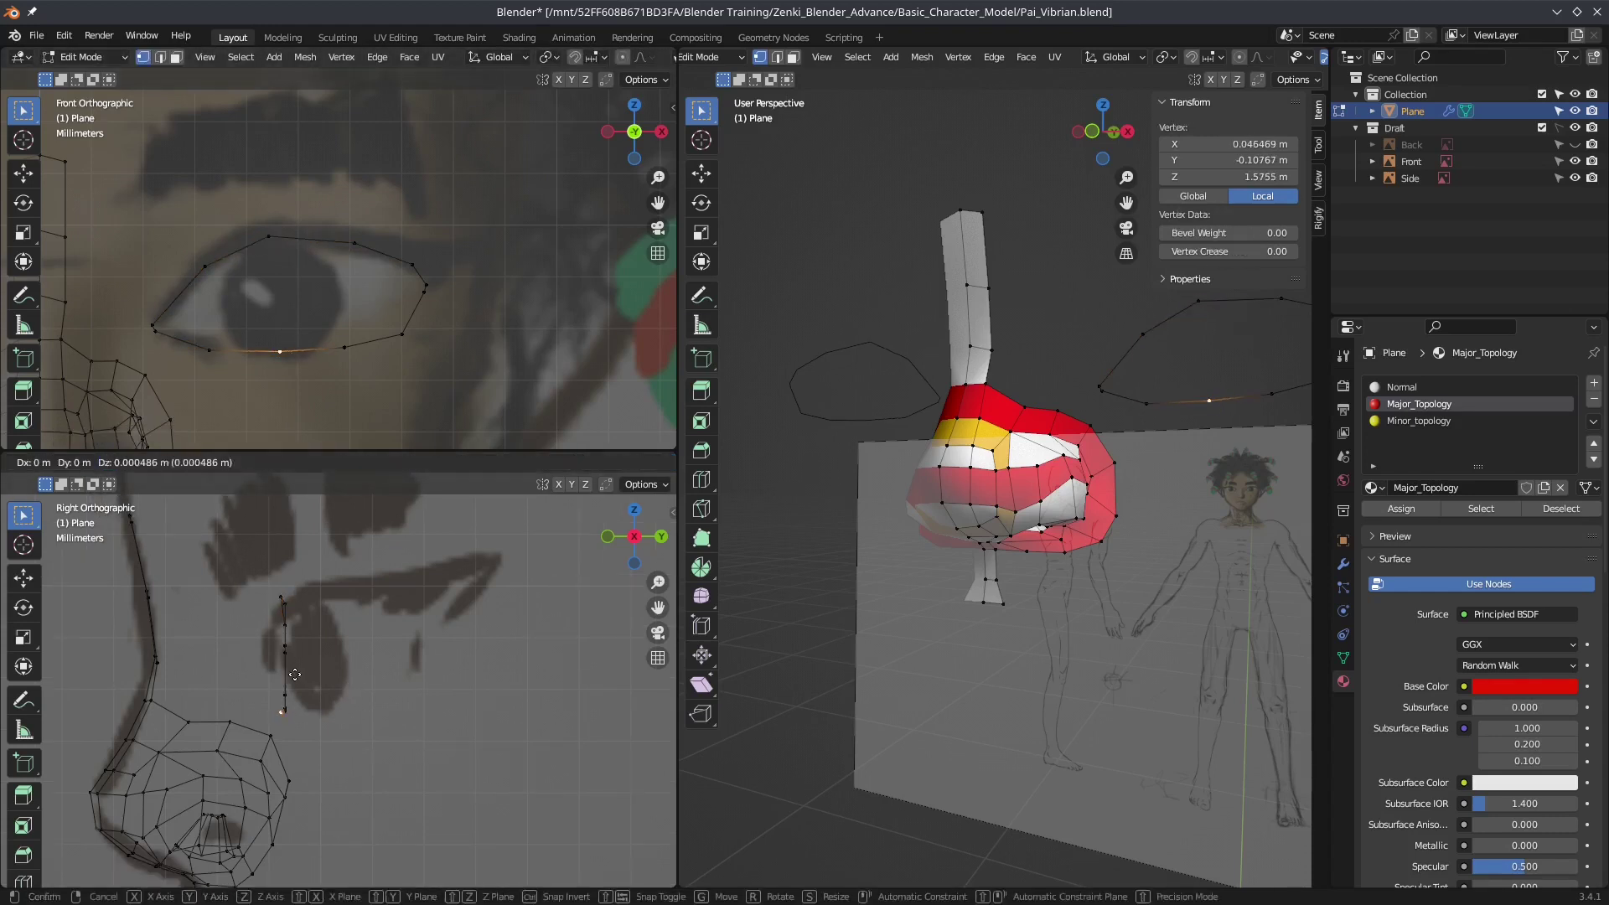
click(354, 243)
key(g)
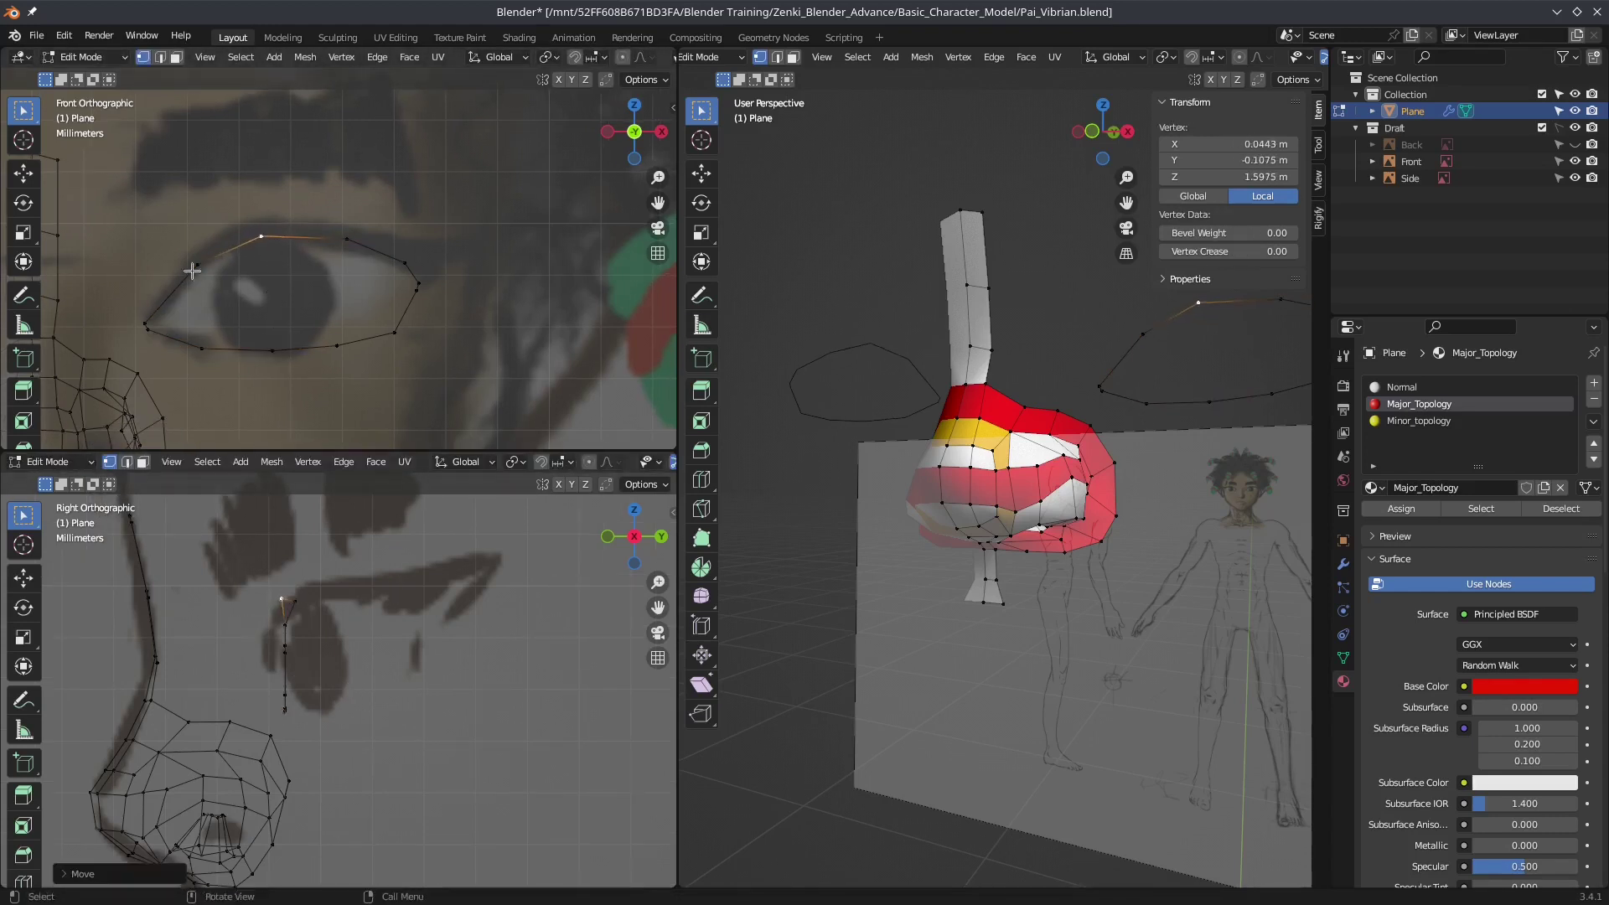
click(196, 263)
scroll(359, 646, down, 1)
scroll(326, 647, down, 1)
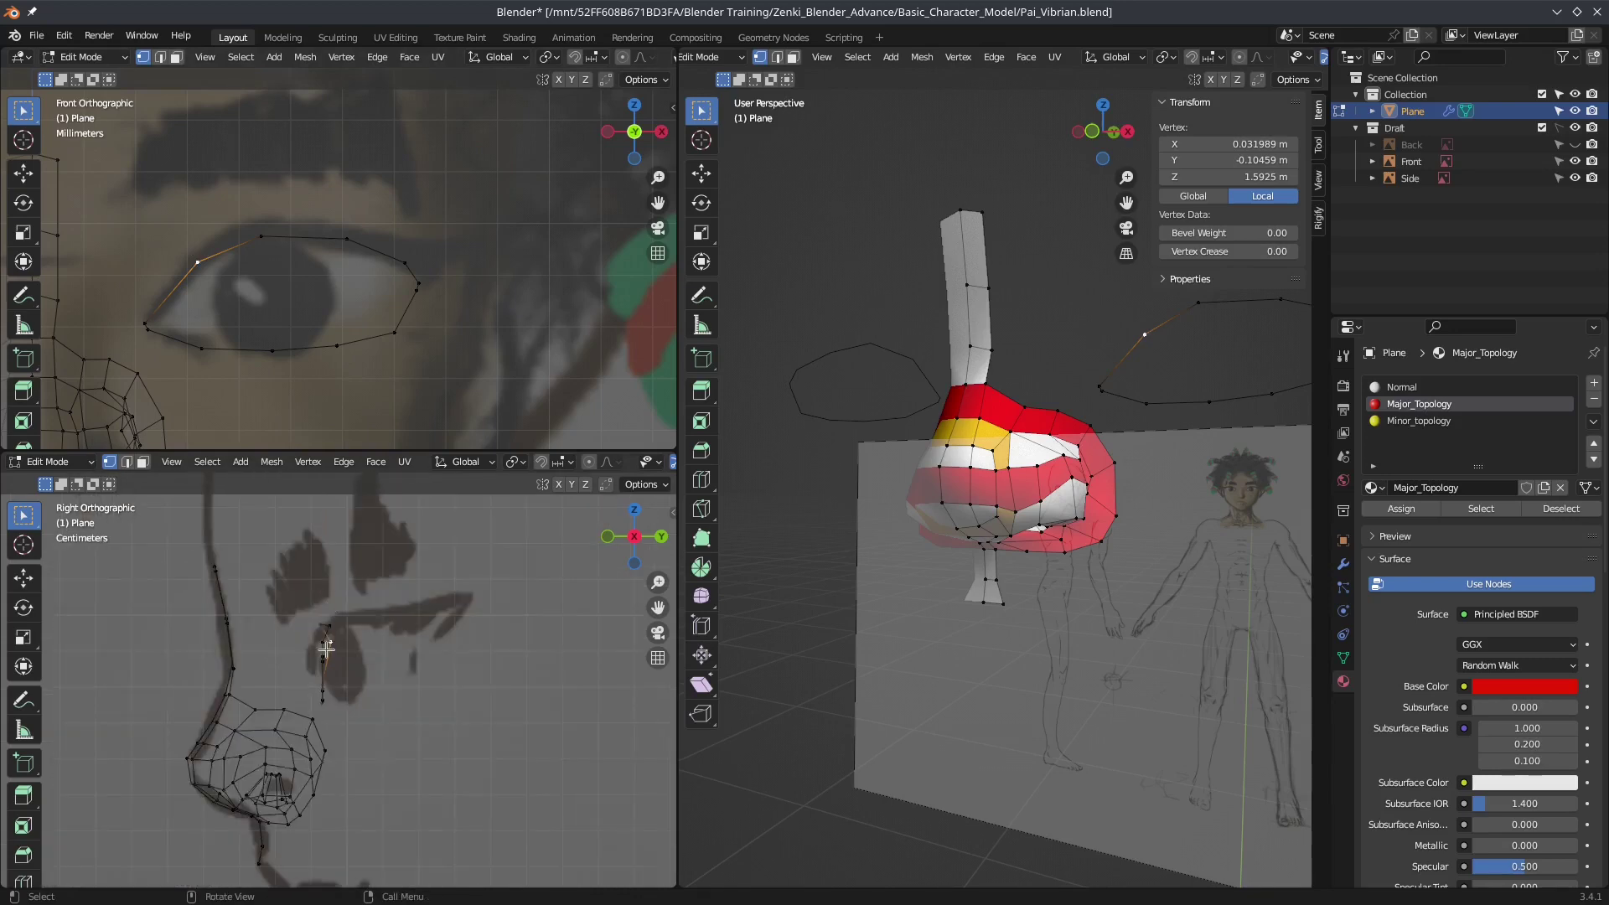
shift+click(151, 332)
scroll(379, 625, up, 2)
click(218, 344)
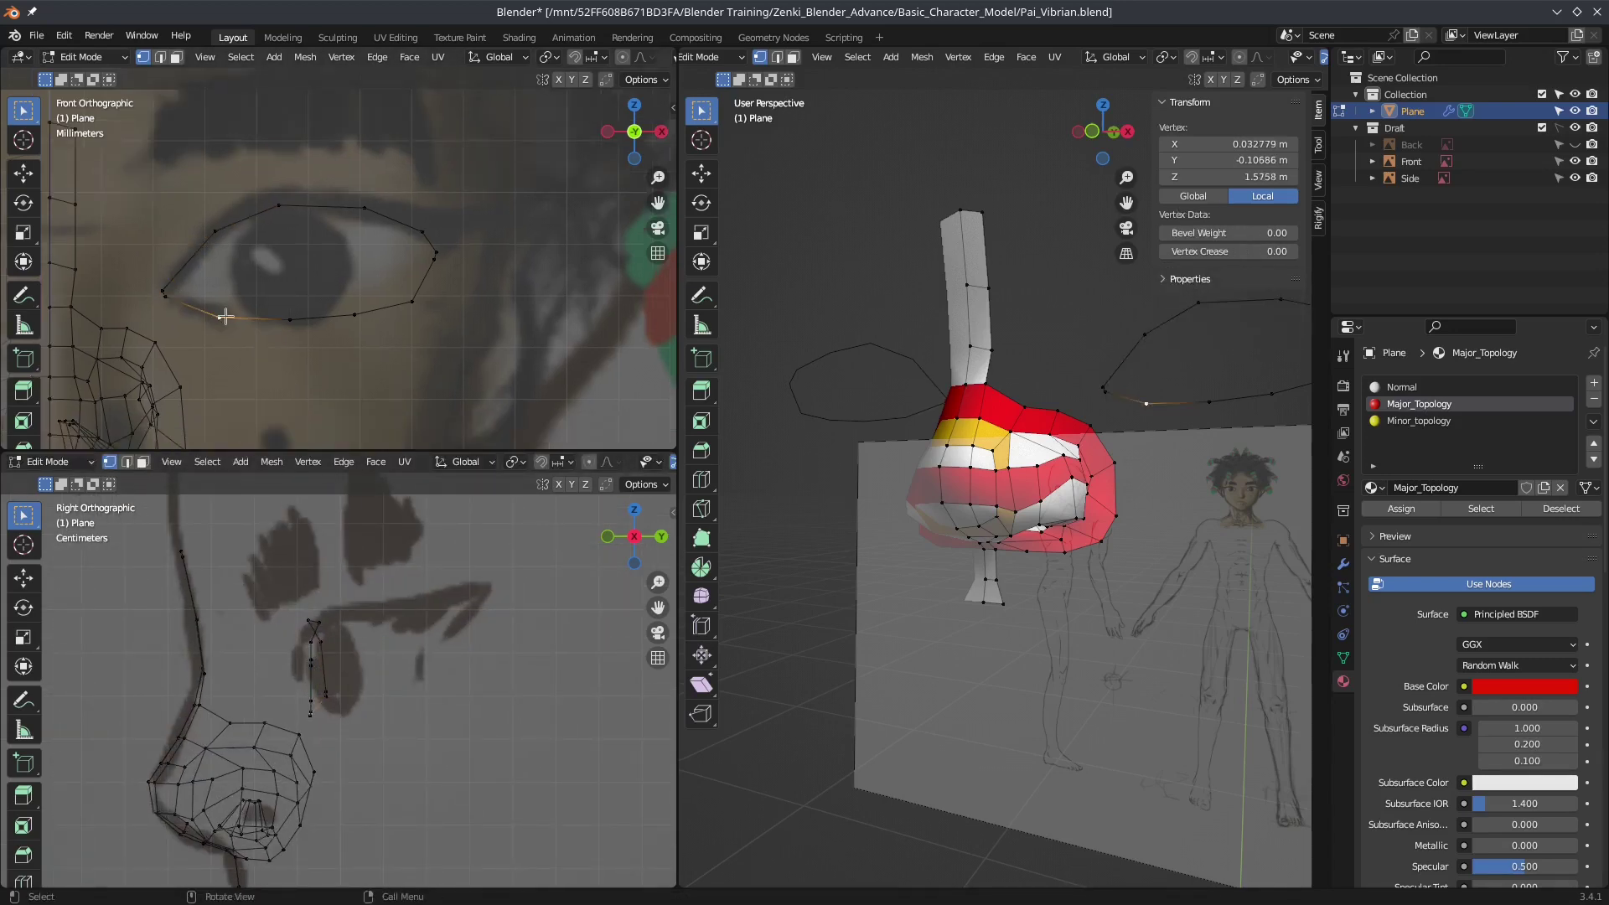
Step: Reposition the right eye-corner vertices and the upper and lower eye vertices
click(435, 277)
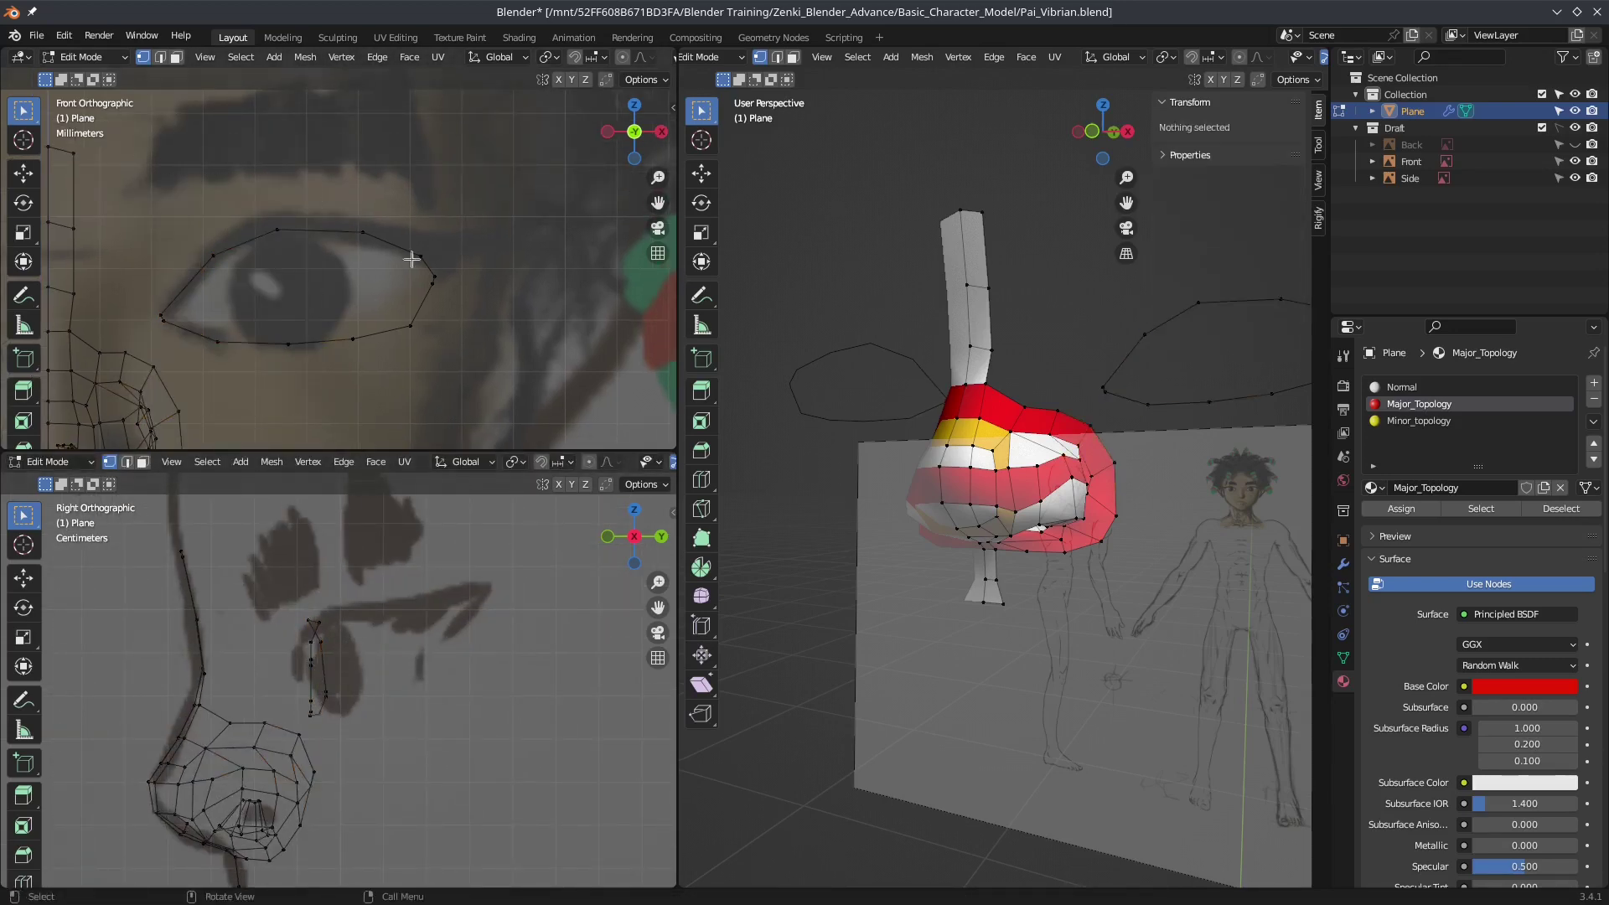
shift+middle_drag(413, 259, 368, 266)
shift+click(388, 285)
shift+middle_drag(473, 656, 393, 685)
click(514, 668)
shift+middle_drag(319, 252, 351, 244)
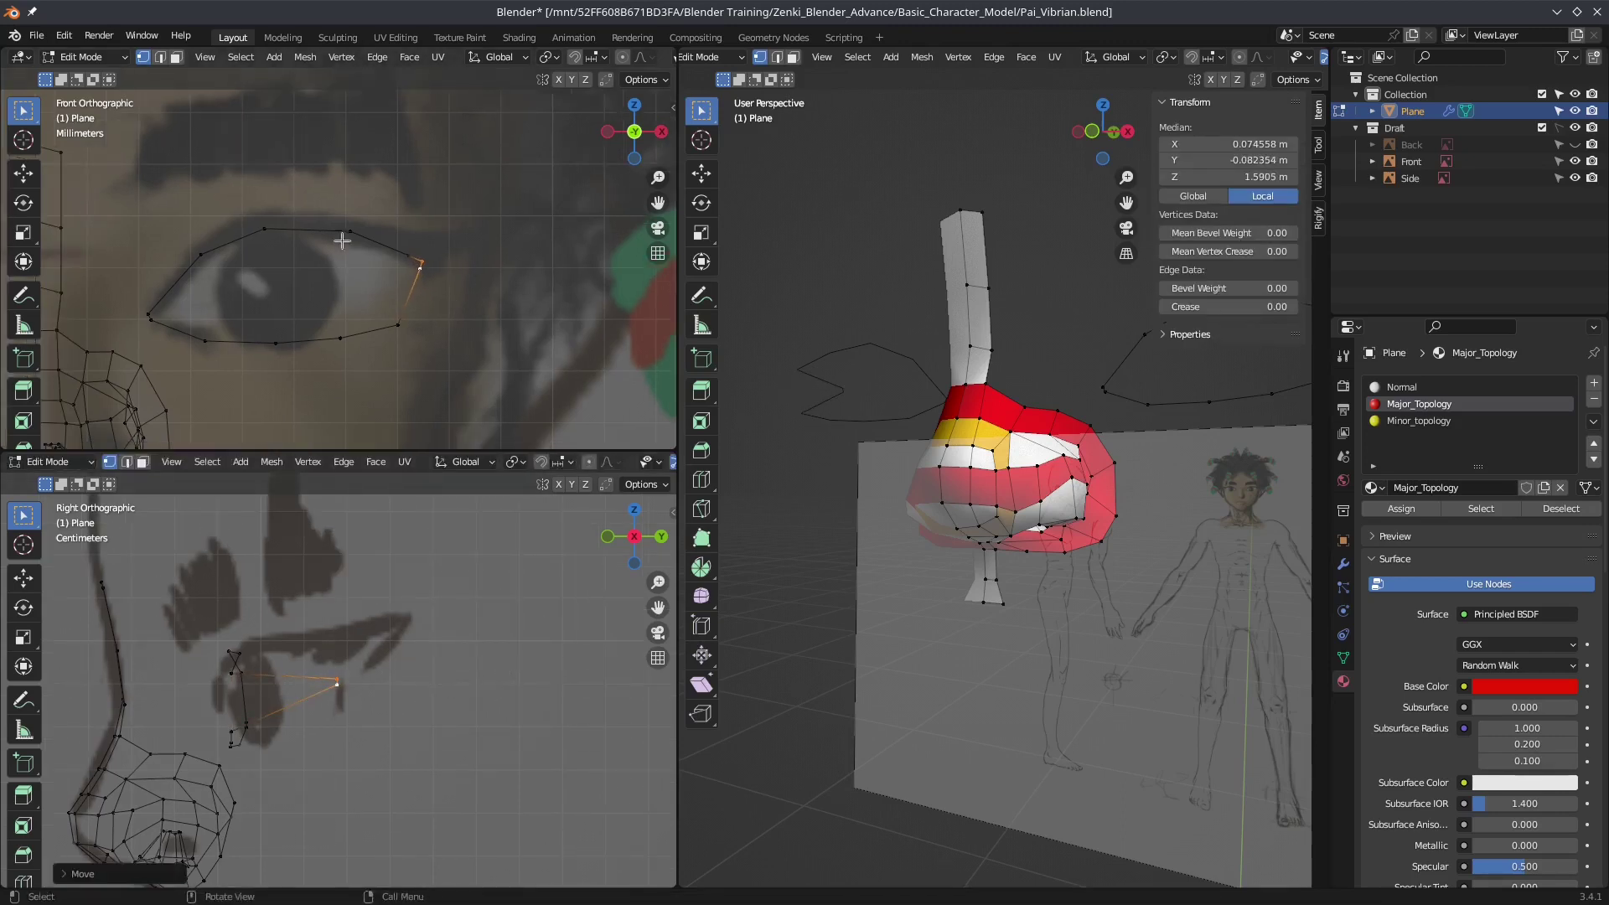
click(350, 231)
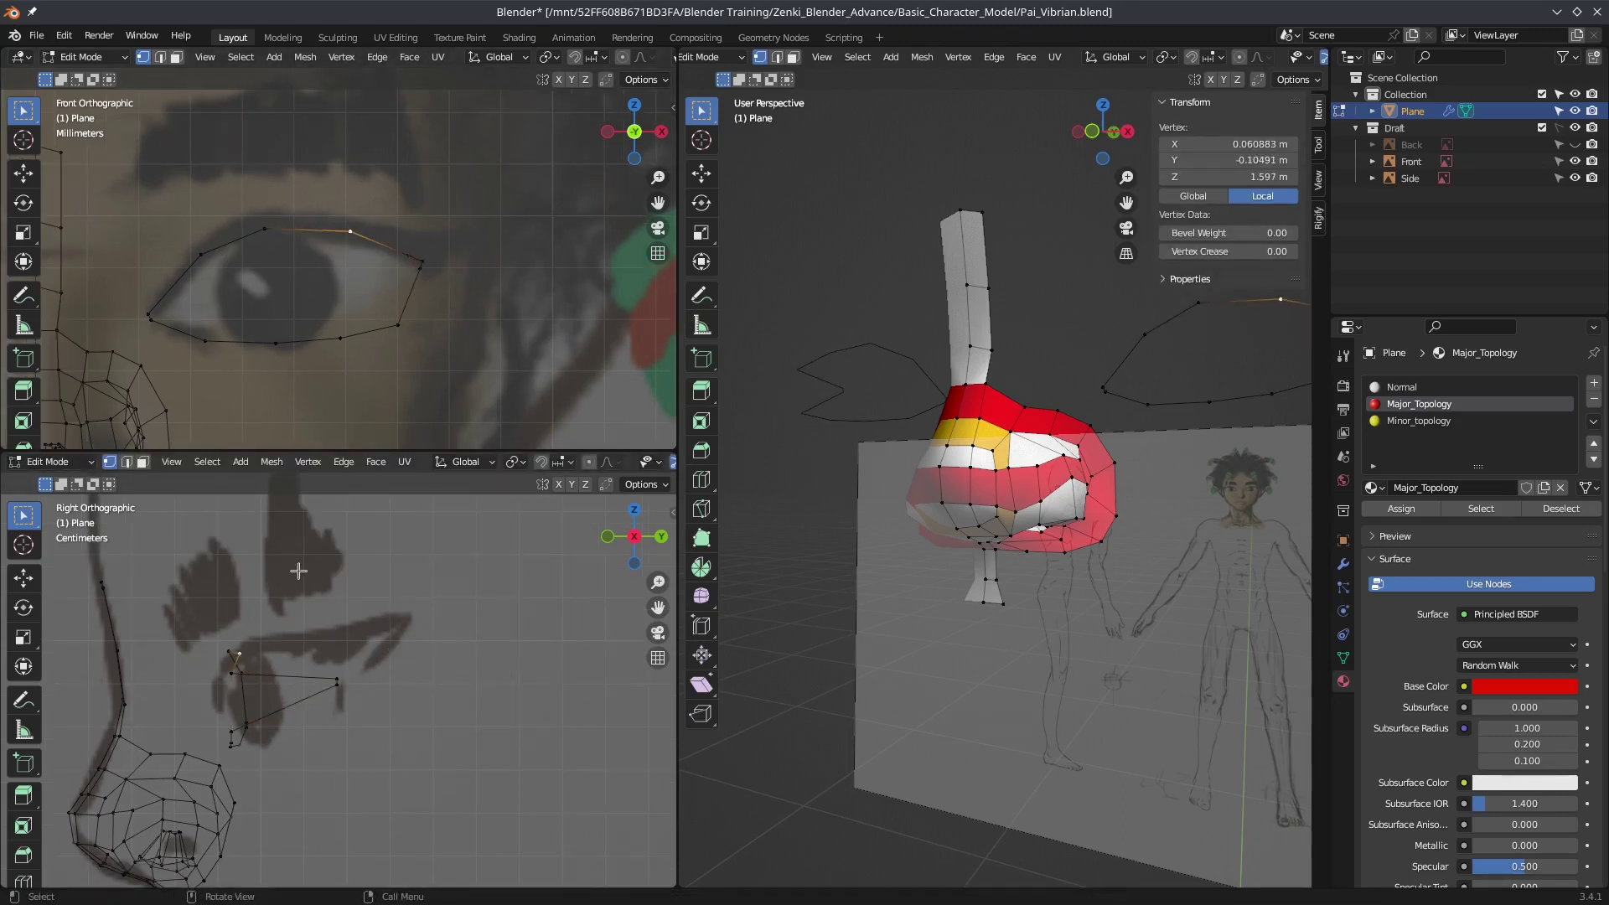
click(450, 281)
click(340, 337)
shift+middle_drag(335, 754, 428, 653)
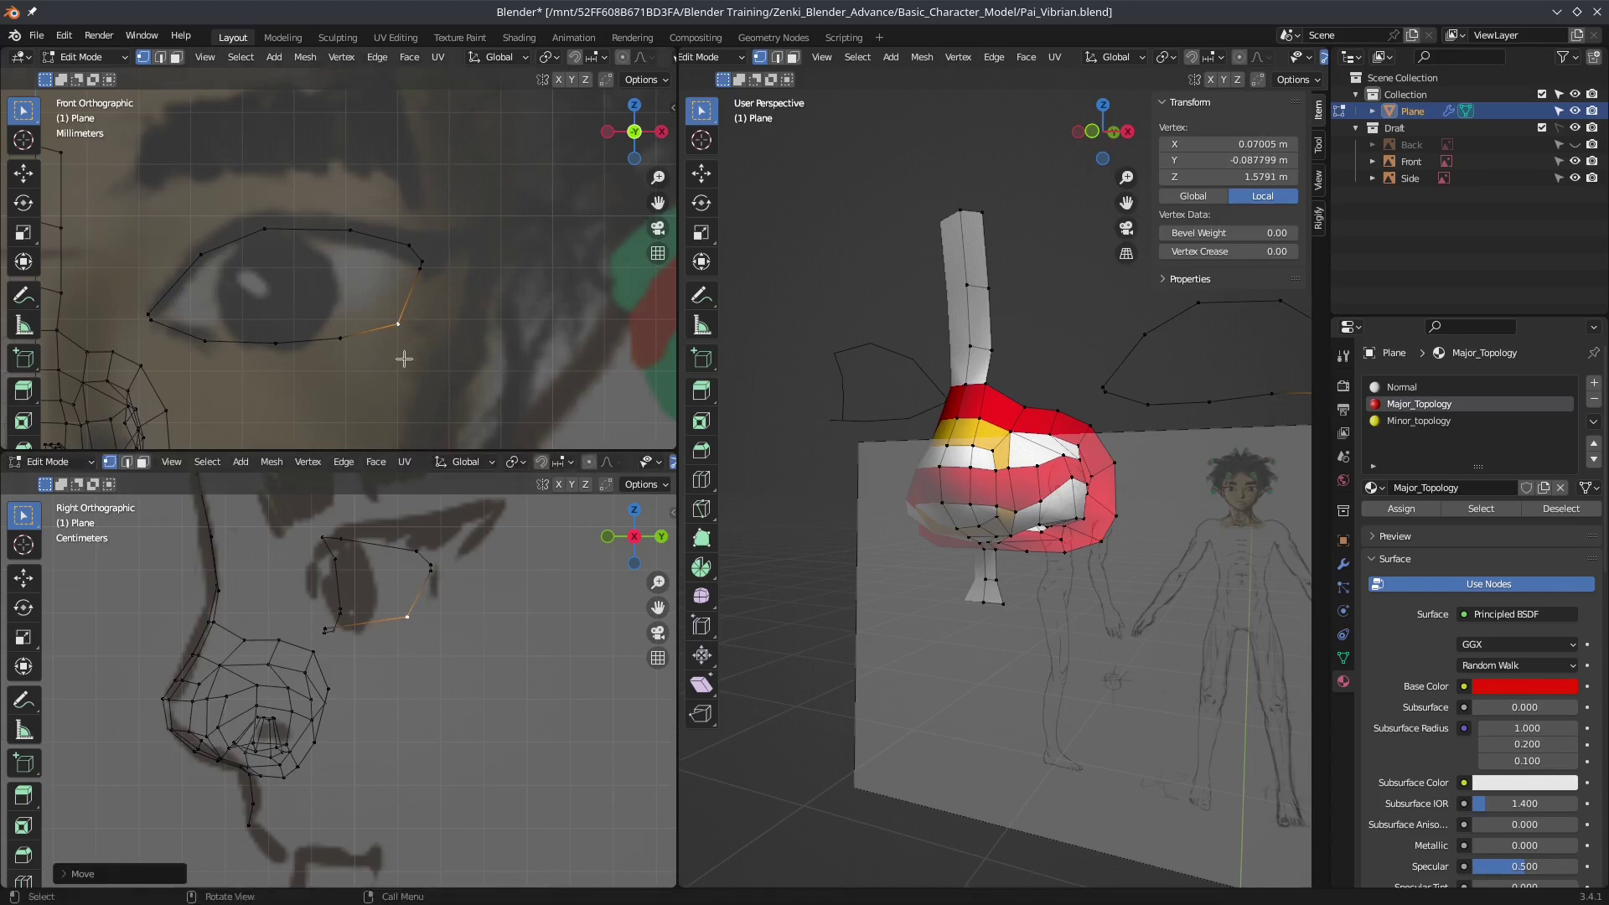
Step: Fit the left eye-corner, lower-lid and upper-right vertices to the eye
scroll(393, 561, down, 3)
drag(134, 302, 164, 331)
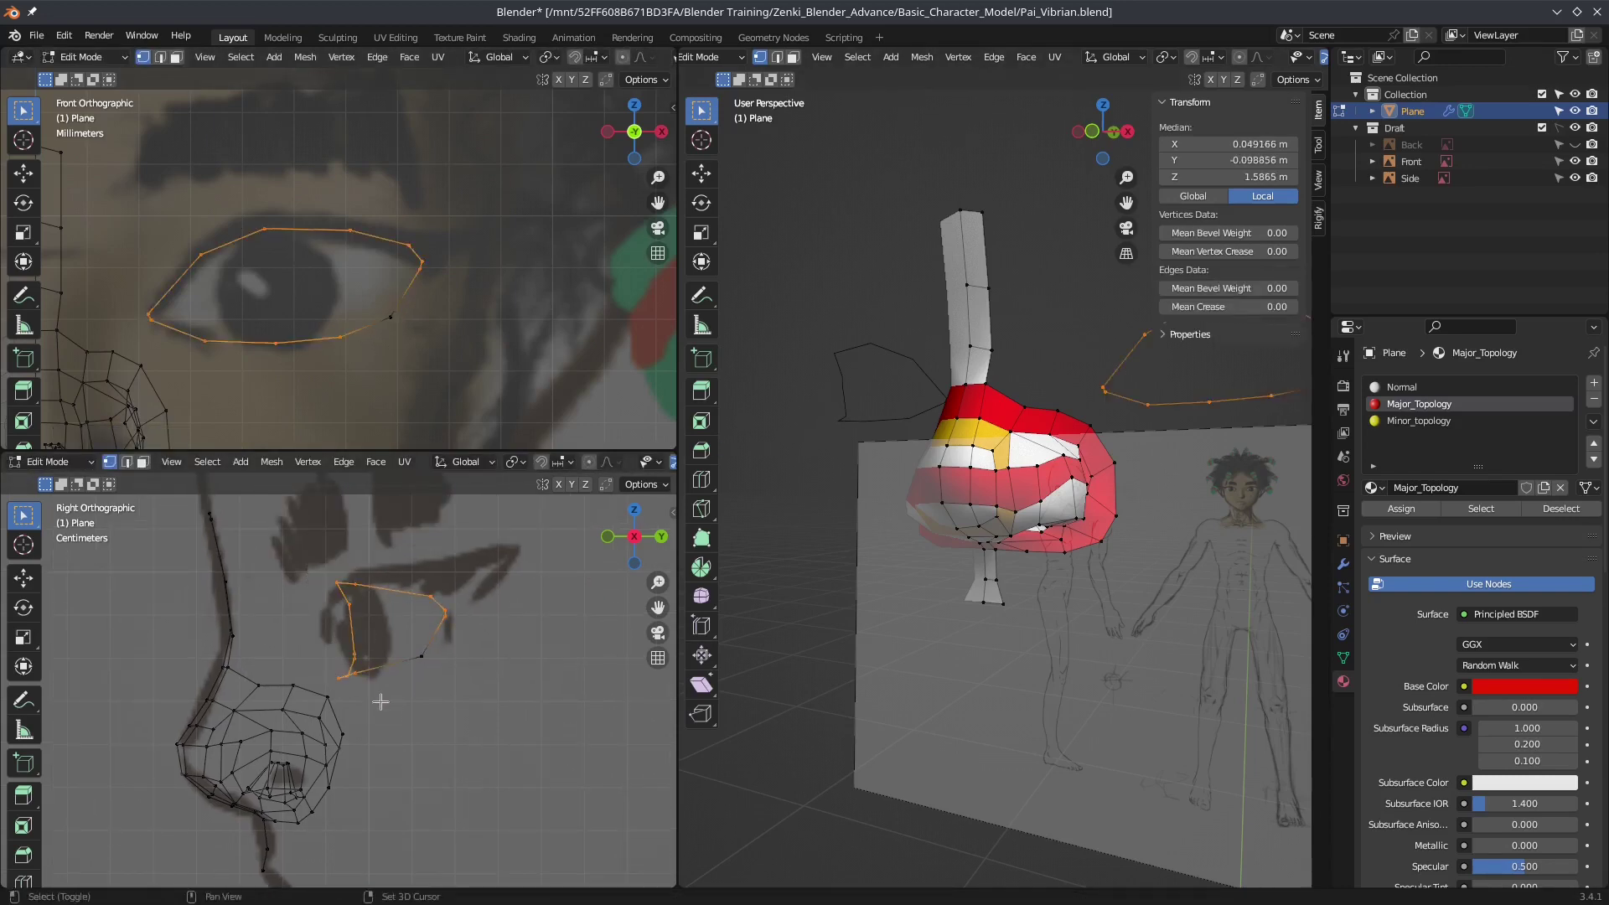
scroll(167, 318, down, 3)
scroll(232, 340, up, 5)
shift+middle_drag(232, 340, 237, 364)
click(257, 383)
key(g)
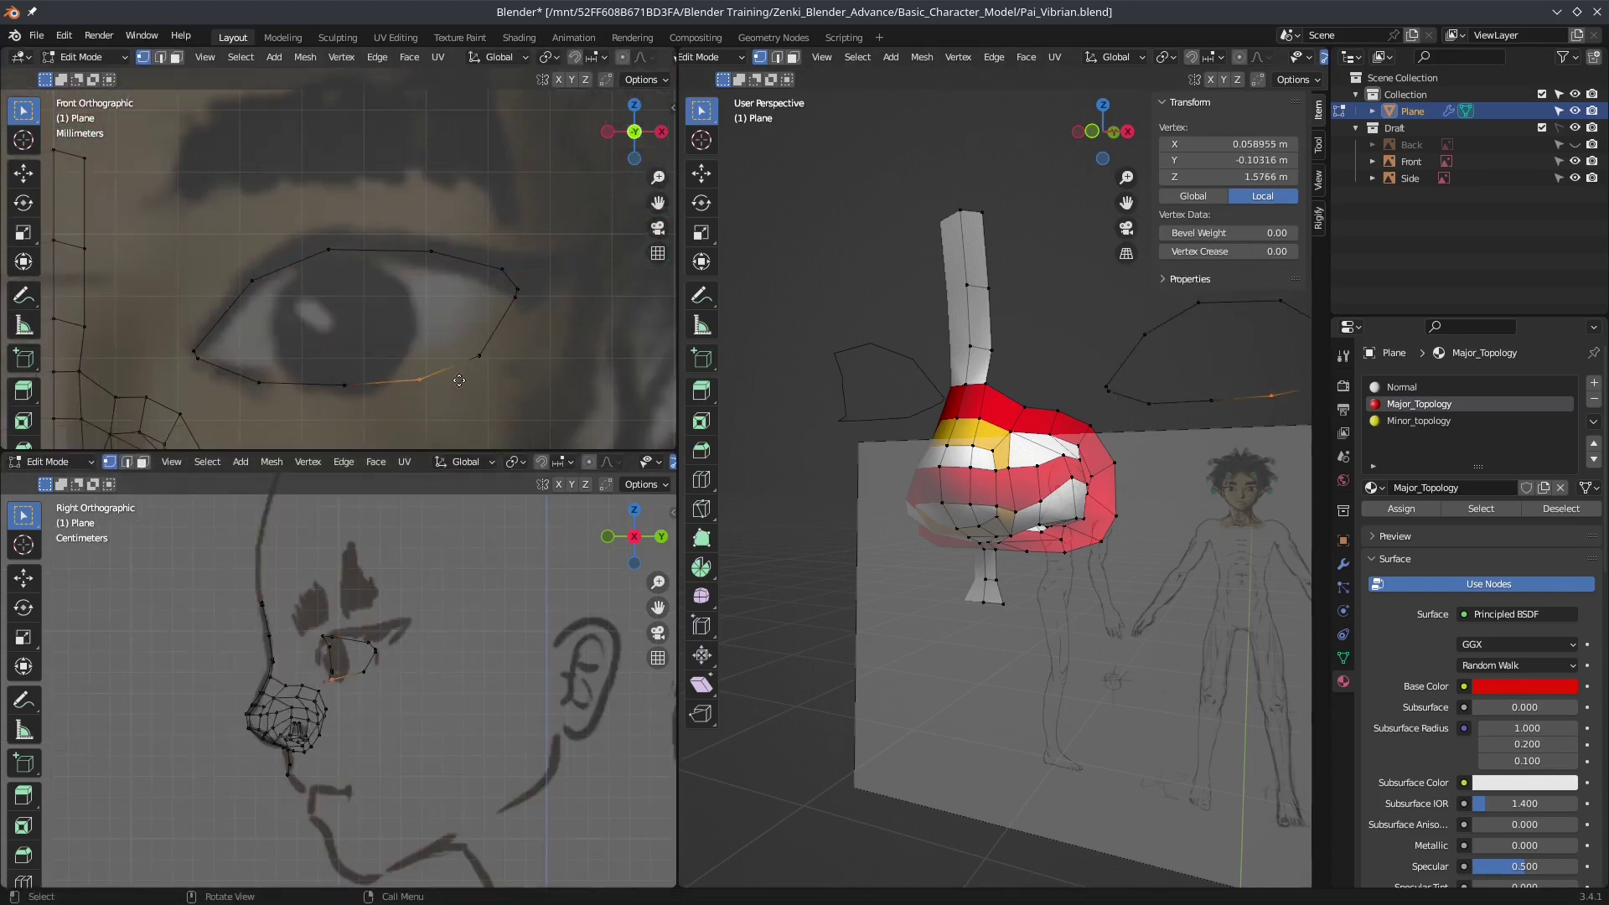
click(503, 270)
key(g)
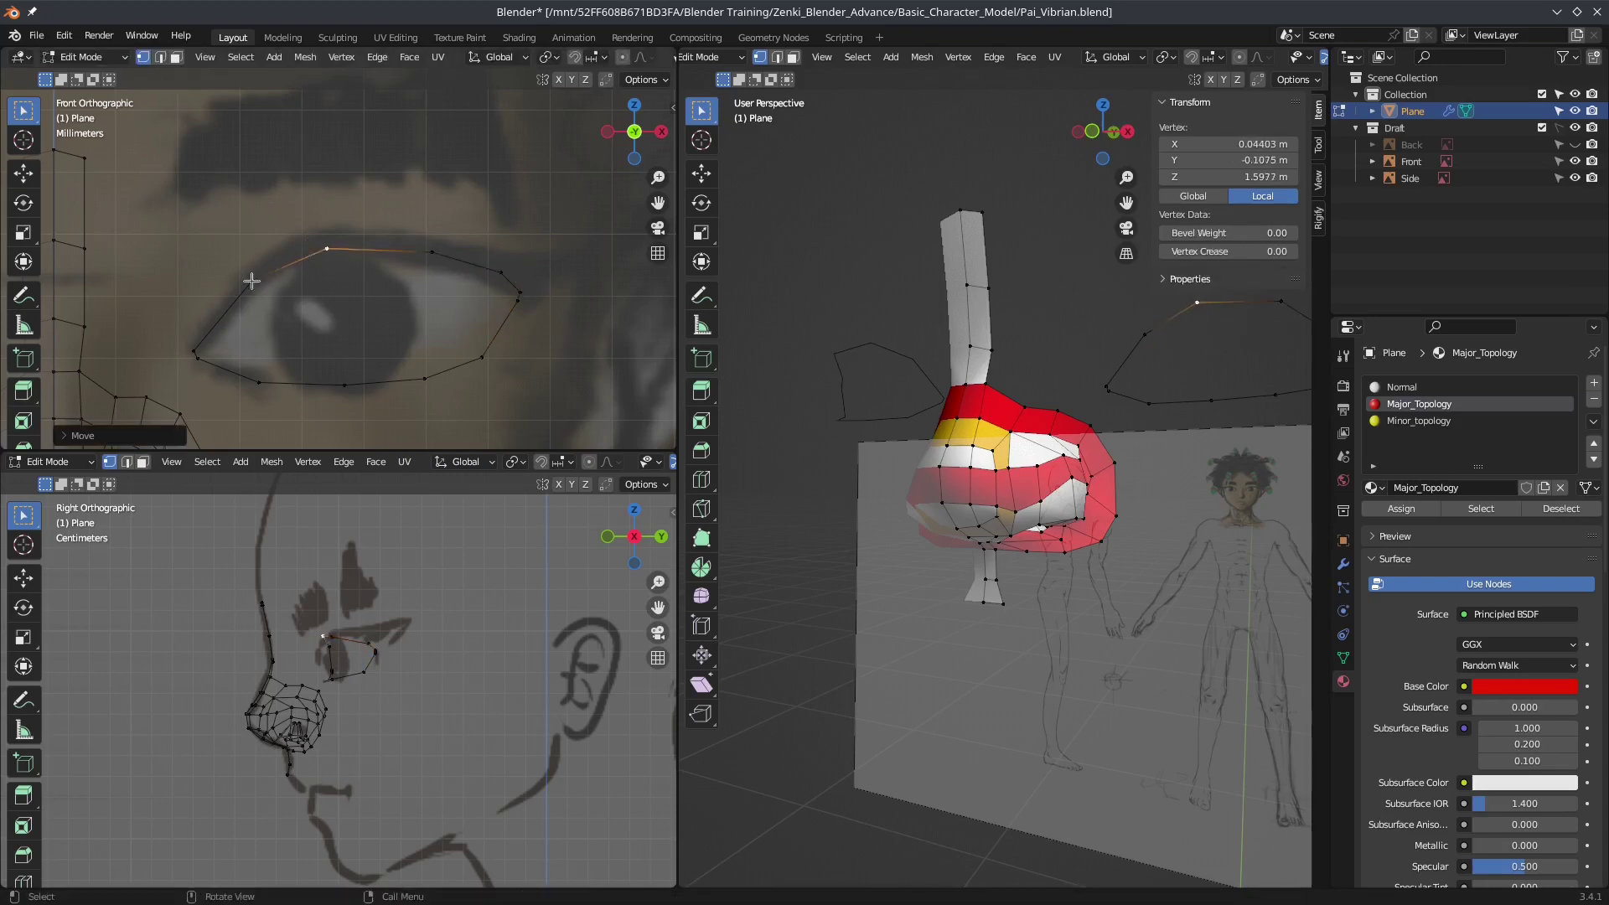
scroll(251, 281, down, 5)
scroll(335, 318, up, 3)
scroll(402, 335, up, 2)
Step: Save, extrude the eye loop into a slightly larger ring, and adjust a brow vertex
key(ctrl+l)
key(ctrl+s)
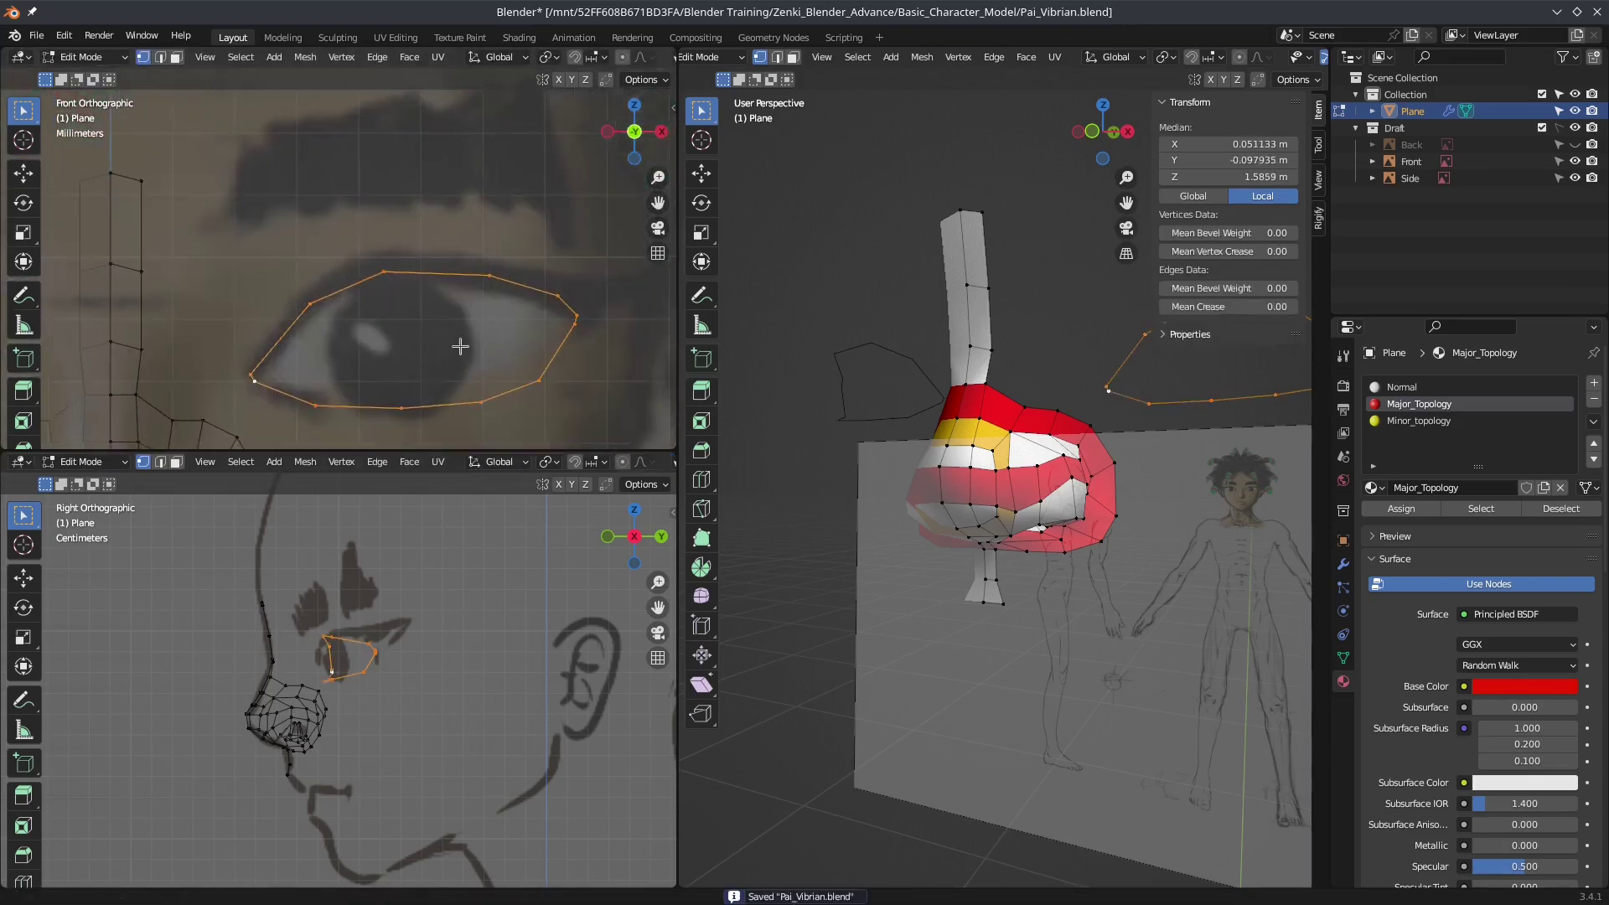
key(s)
click(435, 335)
scroll(395, 269, down, 2)
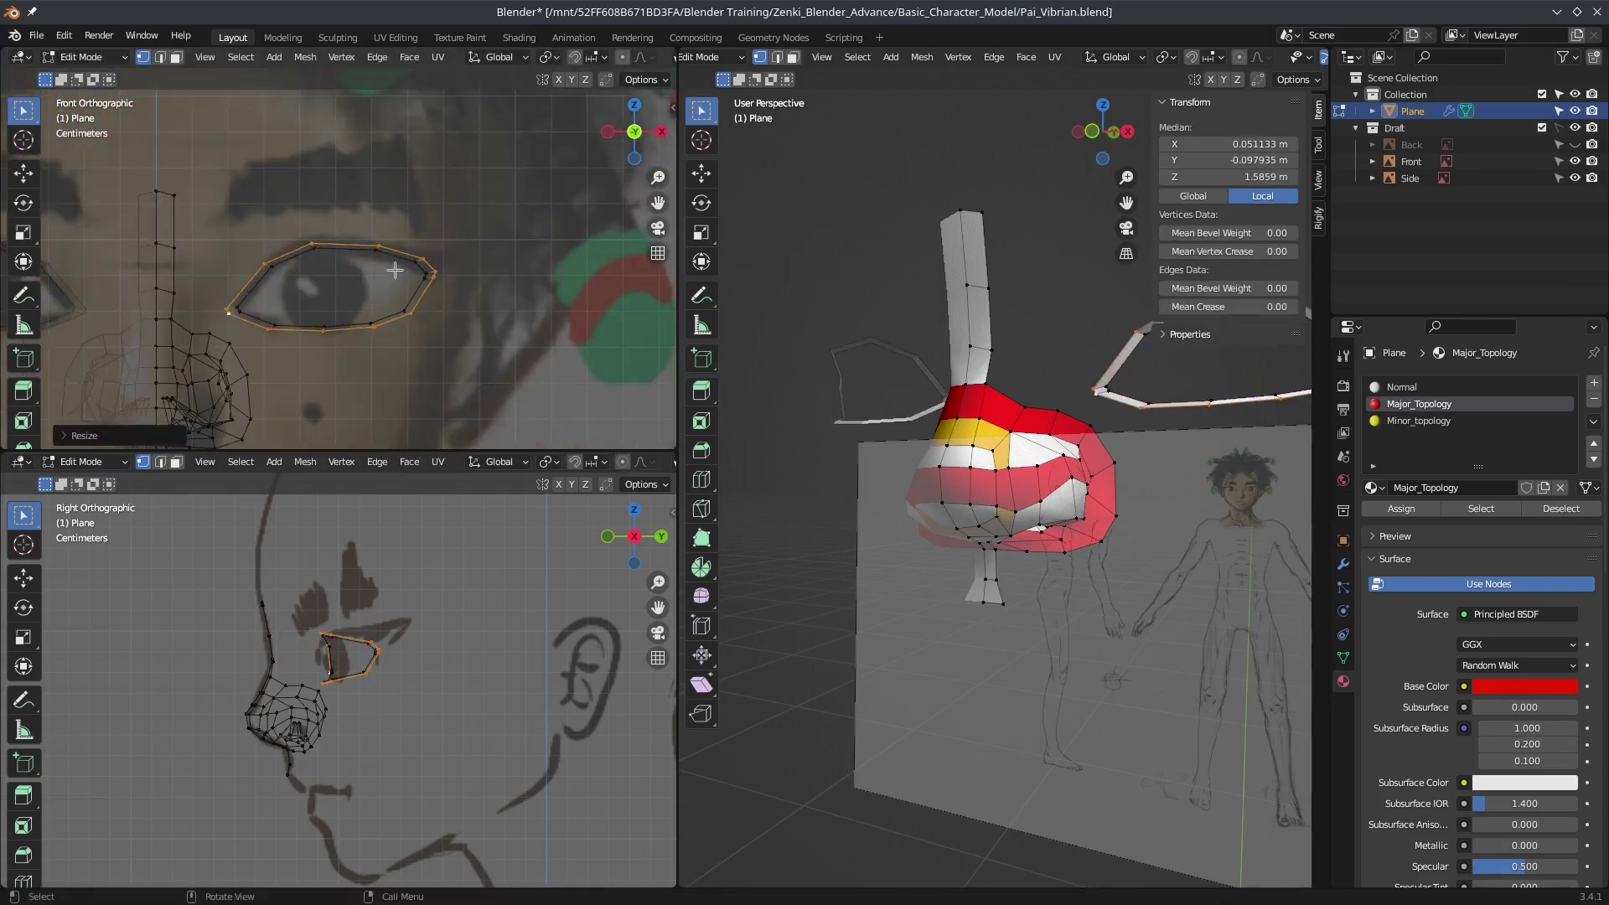
scroll(375, 272, up, 3)
click(356, 251)
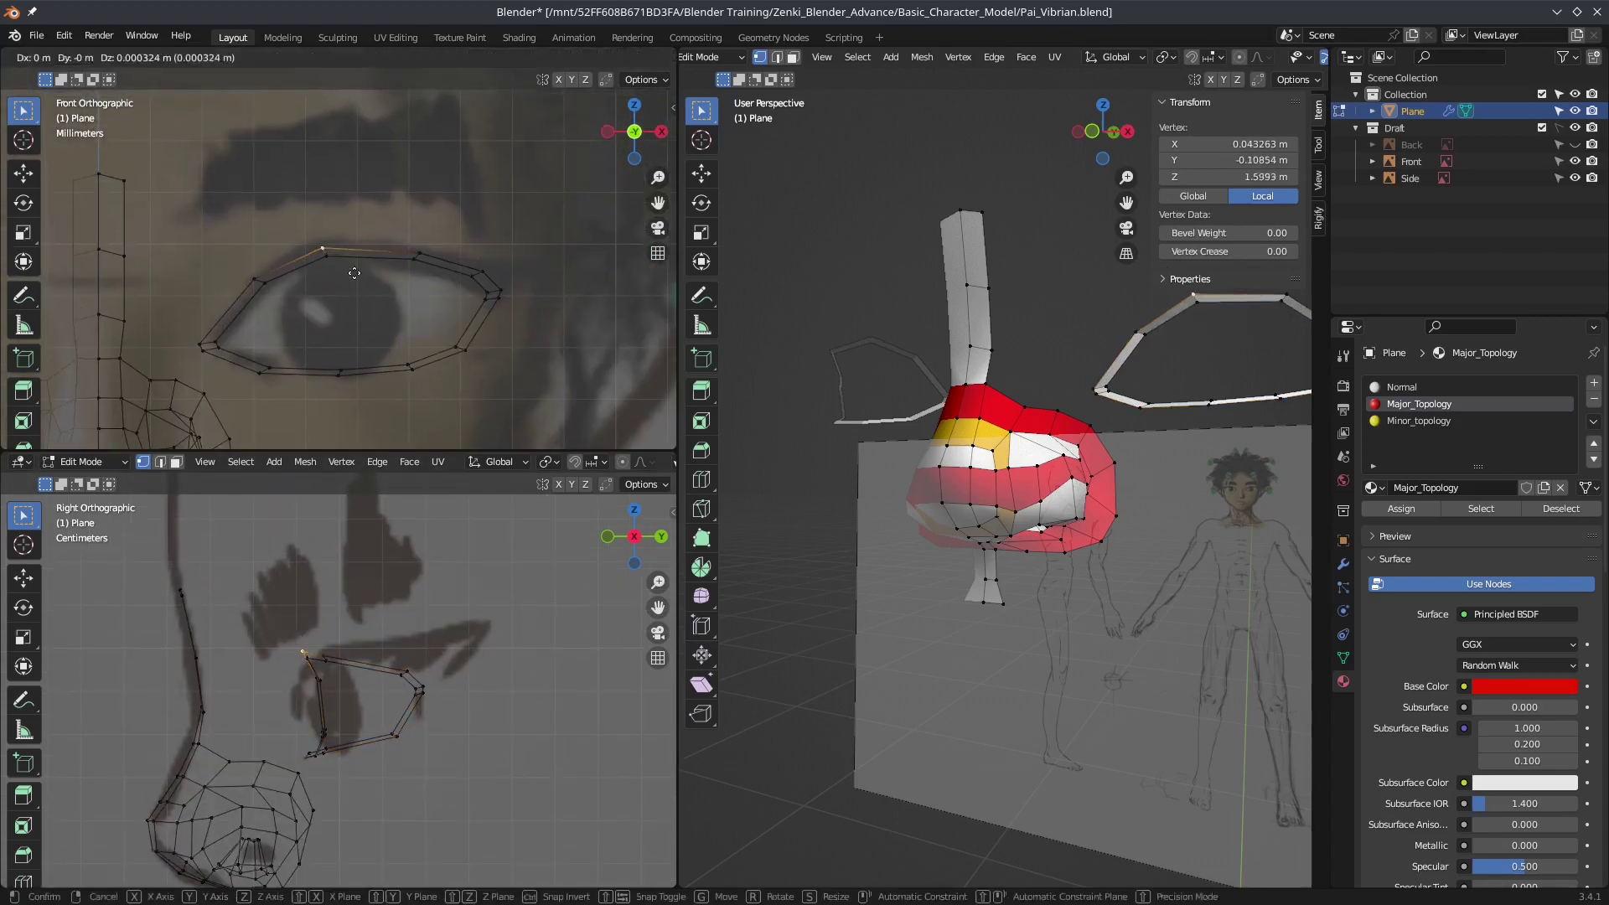
key(g)
click(316, 251)
Step: Move the brow and inner eye-corner vertices toward the nose bridge
key(g)
click(200, 231)
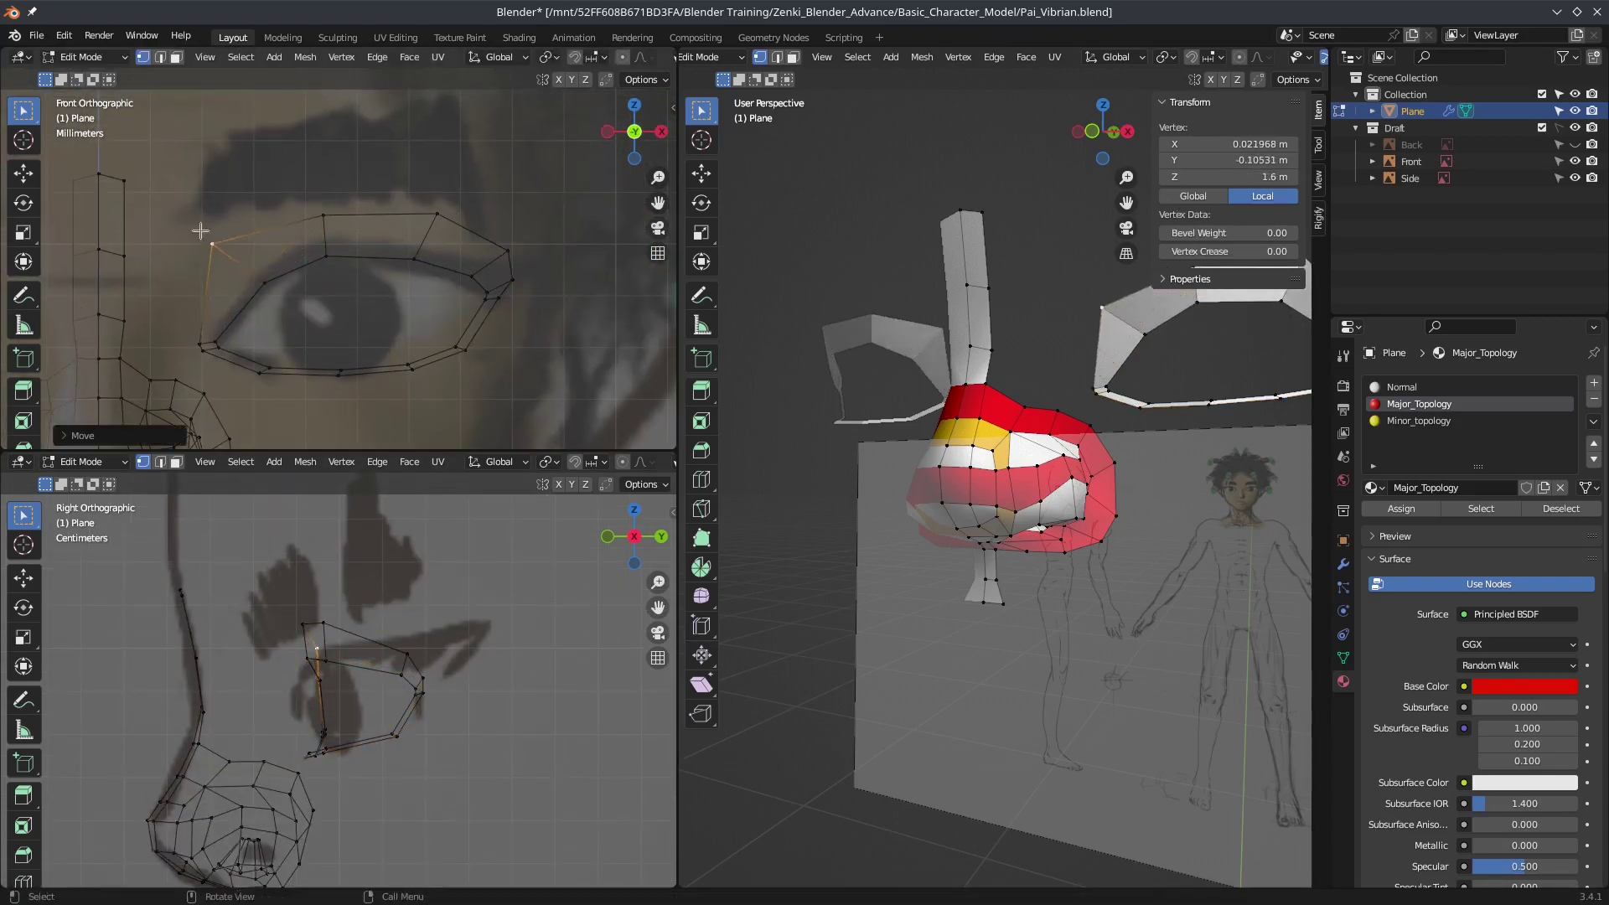
shift+middle_drag(301, 249, 427, 212)
click(328, 324)
key(g)
click(431, 288)
key(g)
mouse_move(329, 336)
shift+middle_down()
mouse_move(123, 342)
mouse_move(432, 280)
shift+middle_up()
click(335, 362)
Step: Select the edge and faces at the nose bridge, inspect them, and save Pai_Vibrian.blend
shift+click(373, 268)
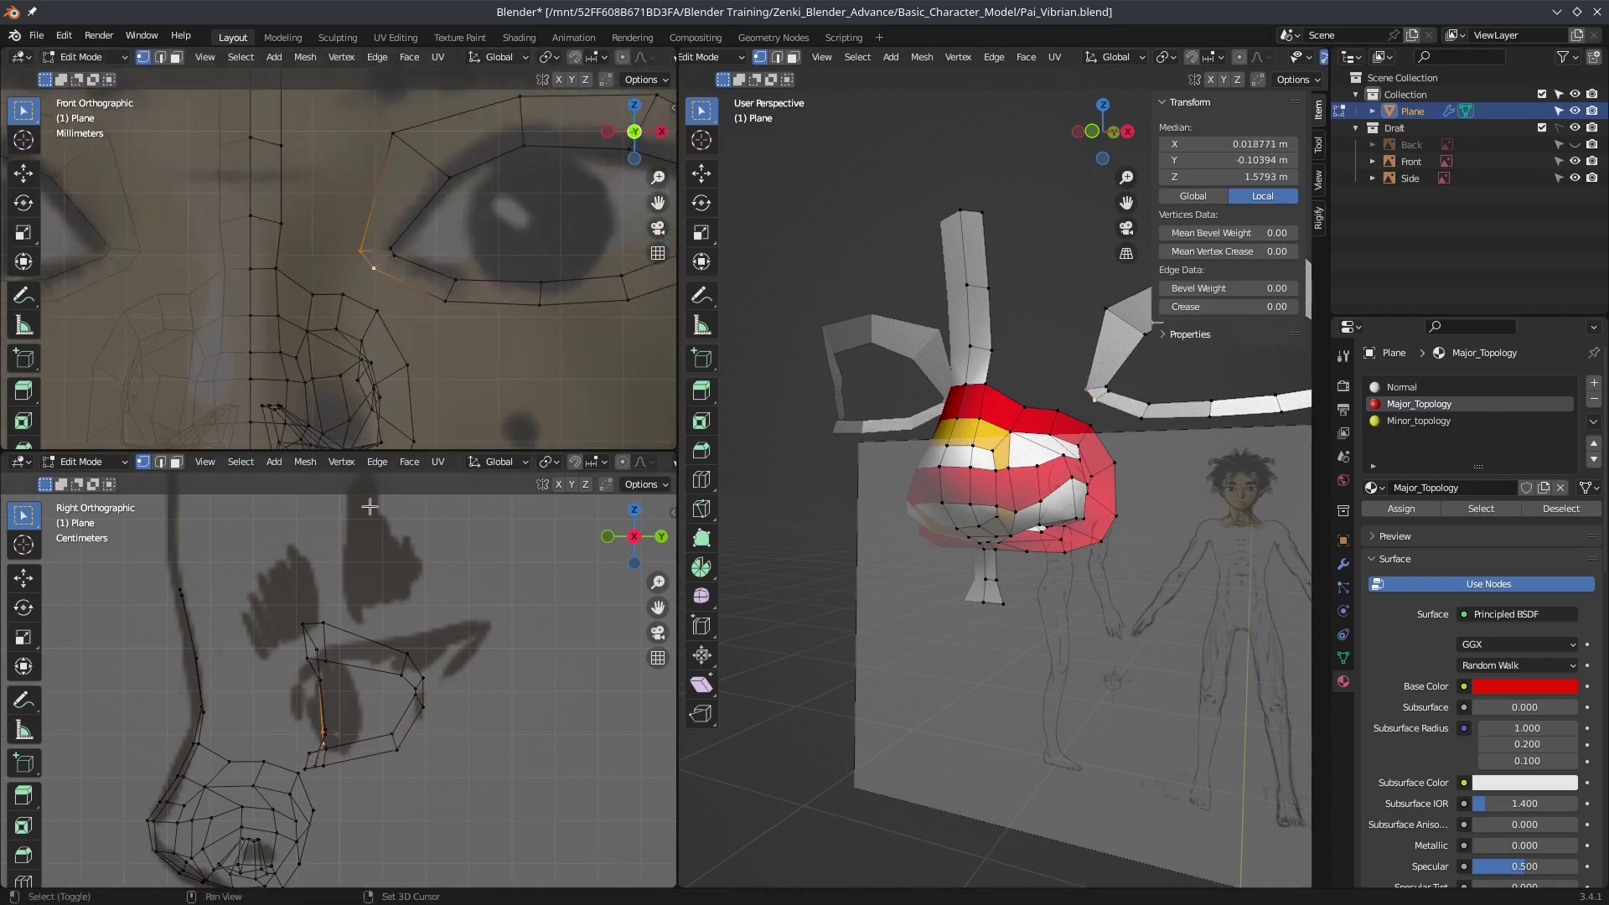
mouse_move(1080, 406)
middle_down()
mouse_move(1016, 528)
mouse_move(1055, 469)
middle_up()
shift+click(1017, 528)
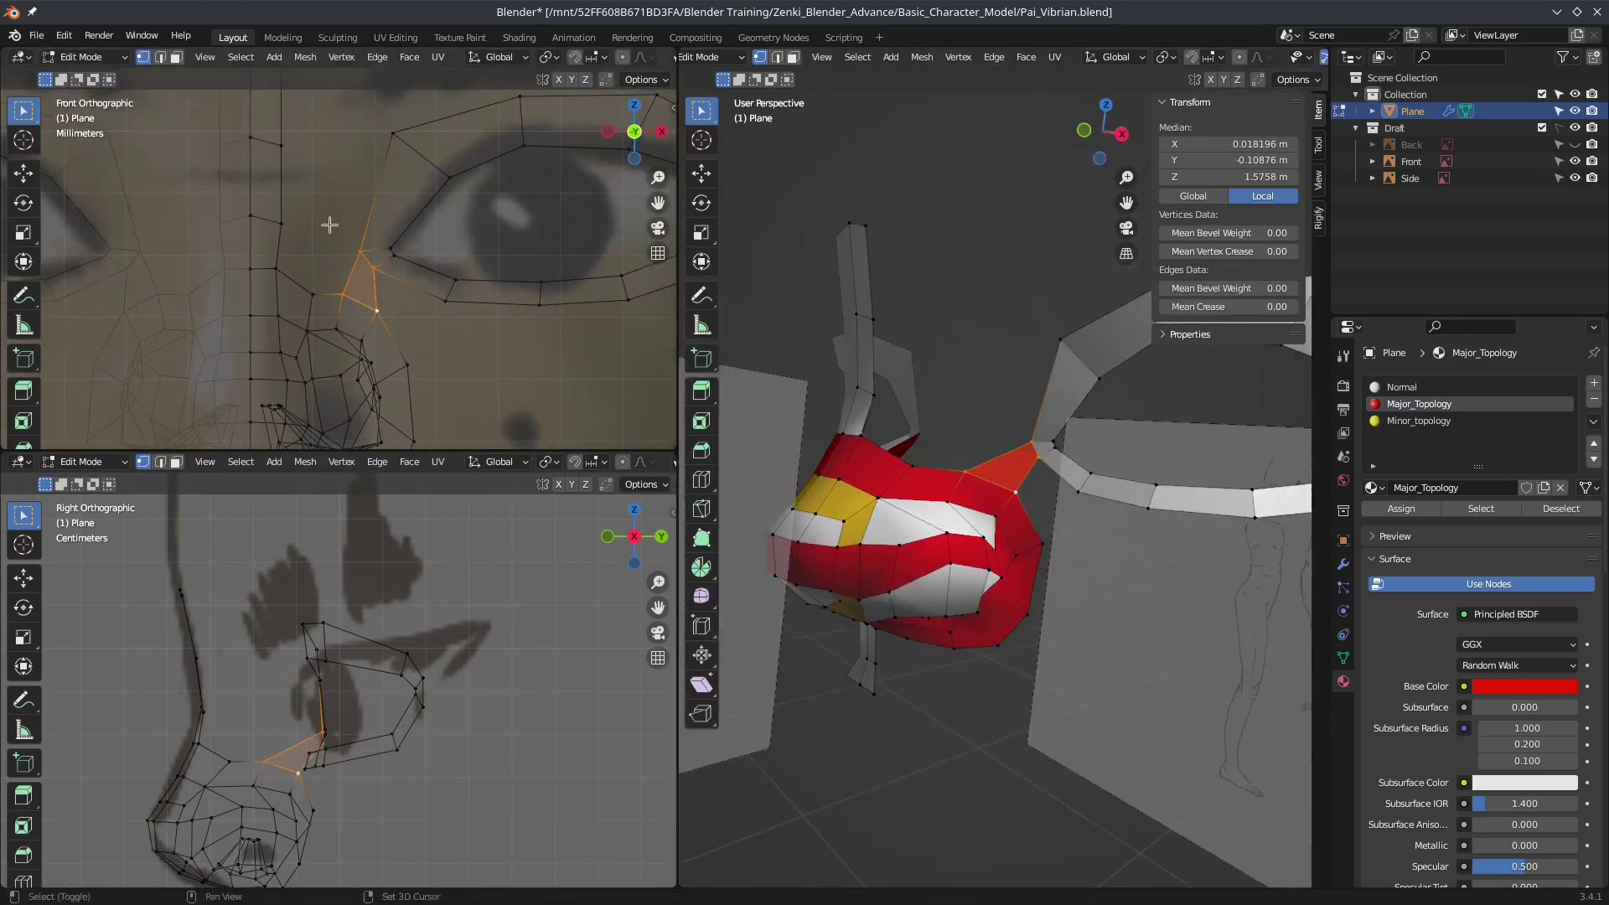
shift+middle_drag(494, 193, 460, 272)
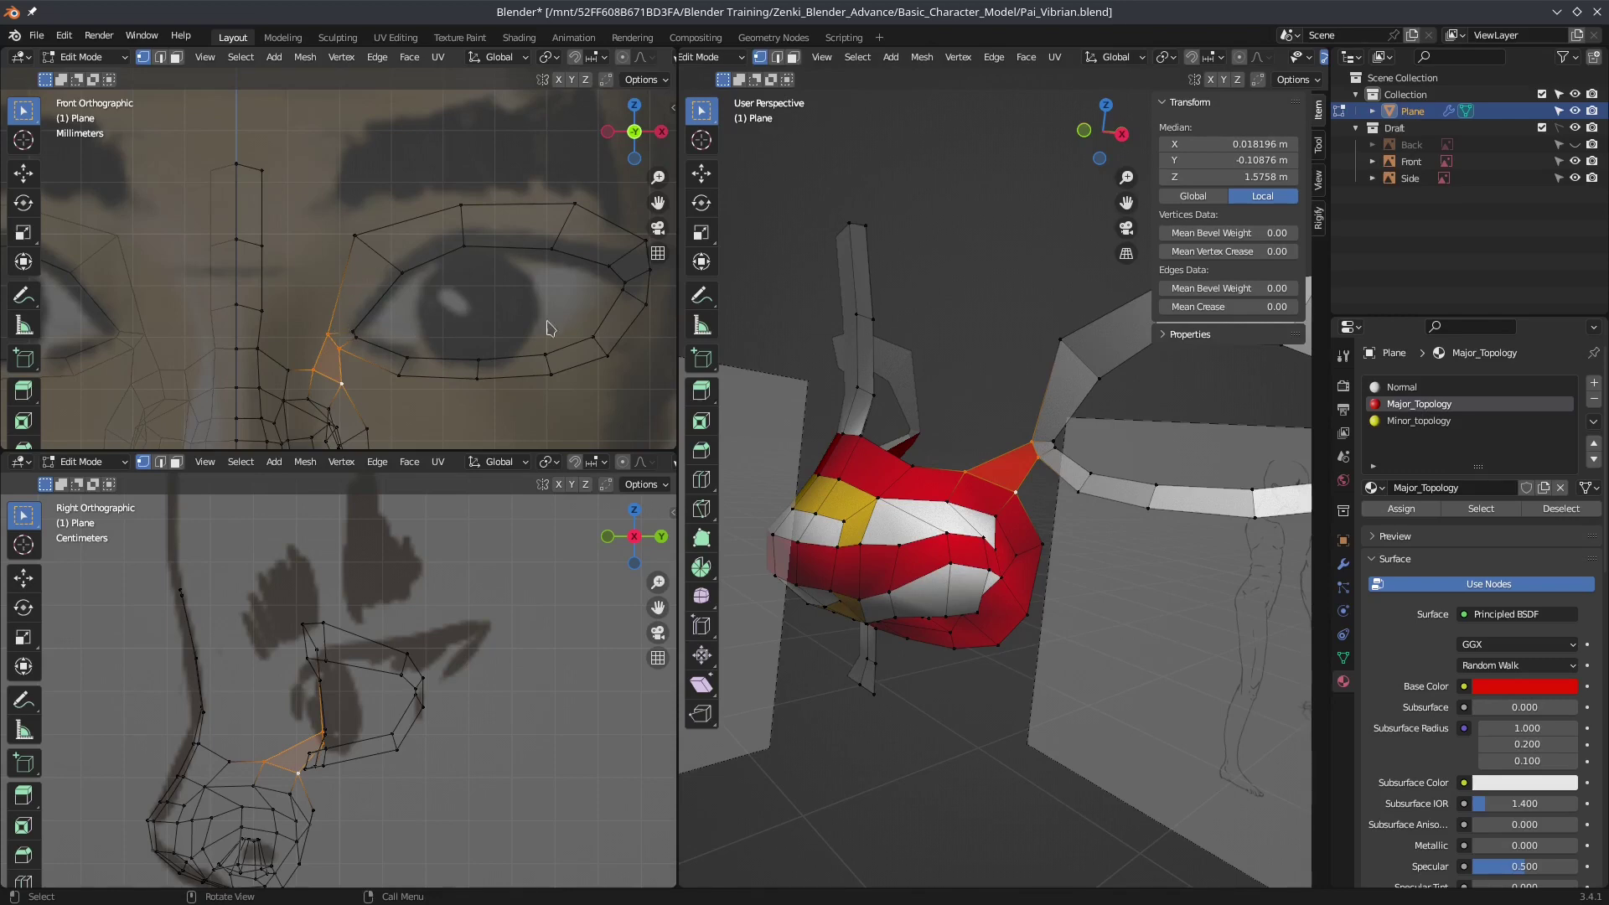
scroll(352, 276, down, 5)
key(ctrl+s)
scroll(1036, 495, up, 4)
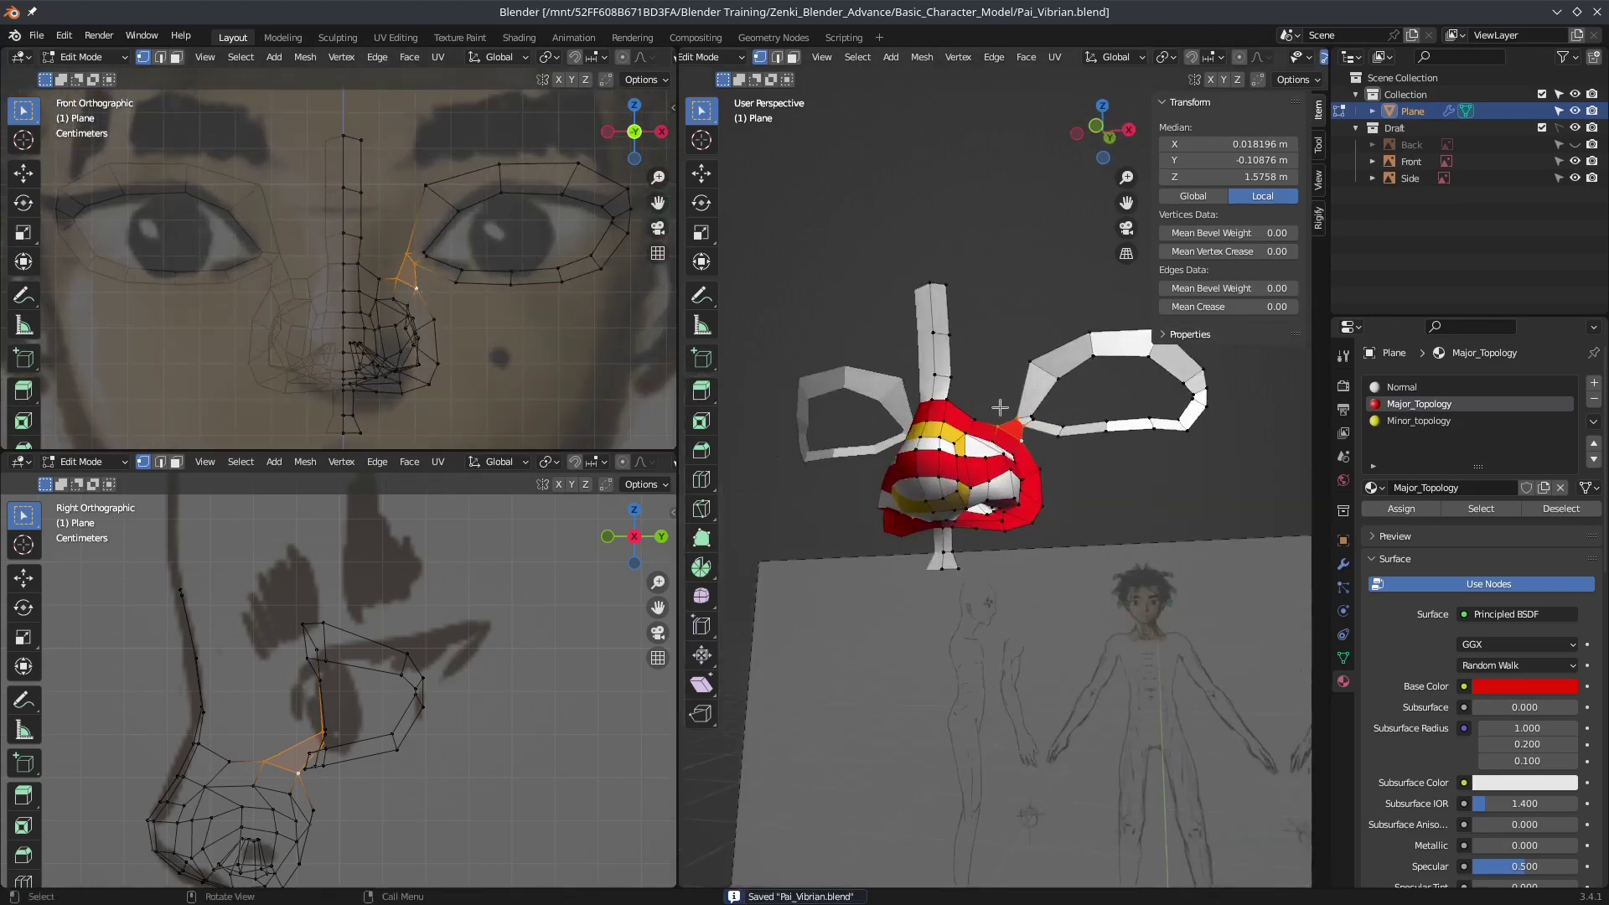
scroll(377, 252, up, 4)
scroll(377, 252, up, 3)
Step: Raise a nose-bridge vertex and extrude the strip's top edge up toward the brow
scroll(928, 421, up, 4)
click(928, 421)
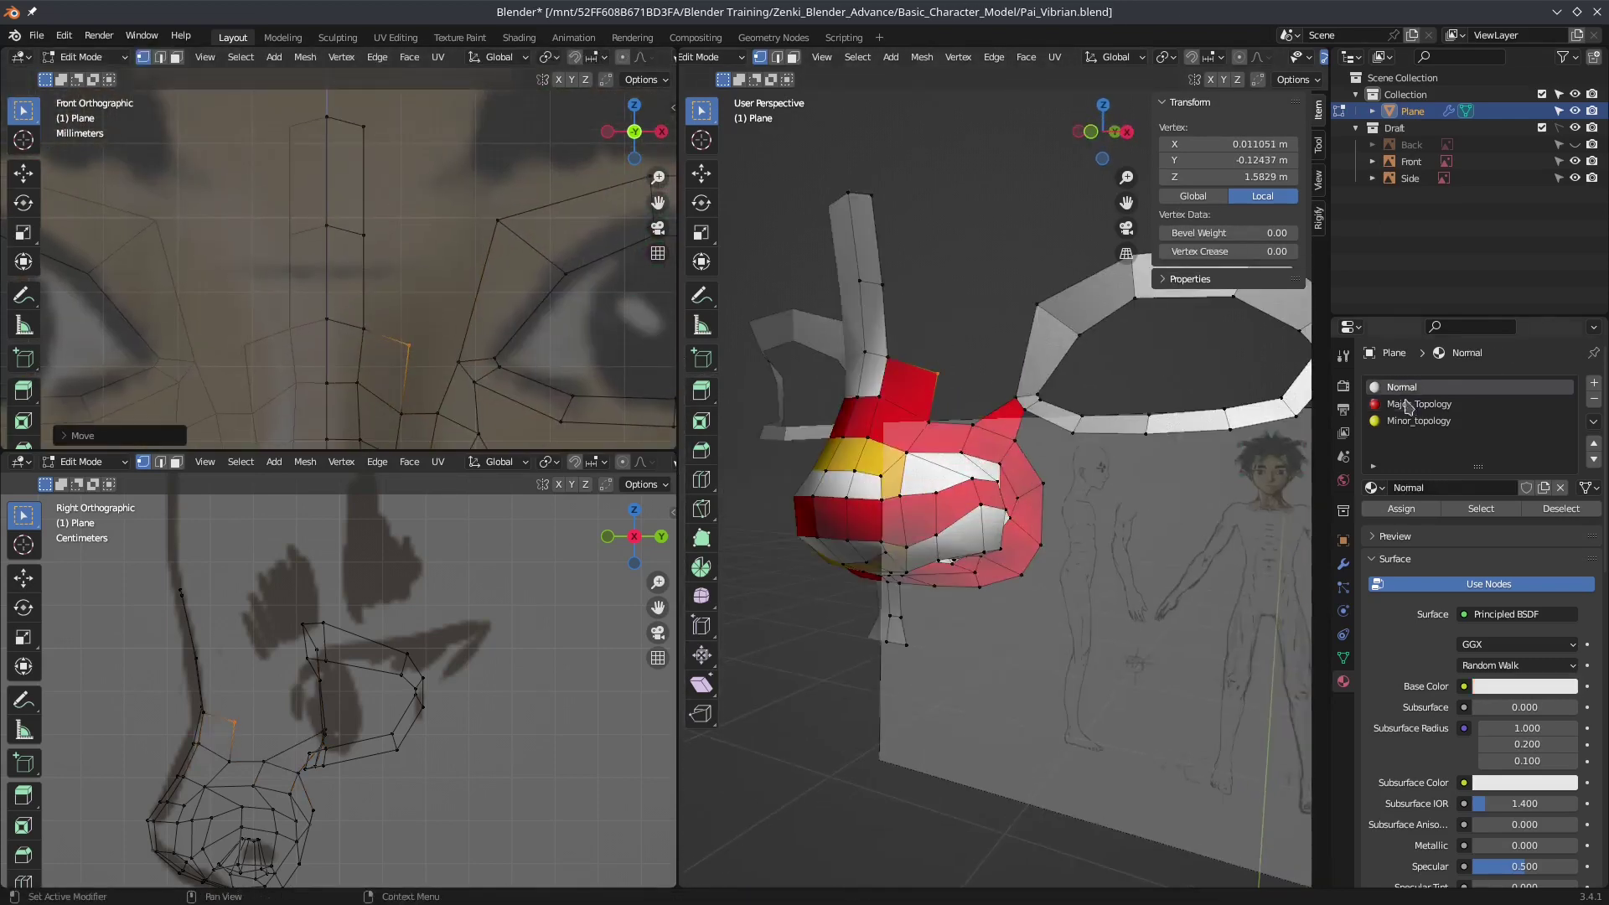
drag(406, 355, 395, 280)
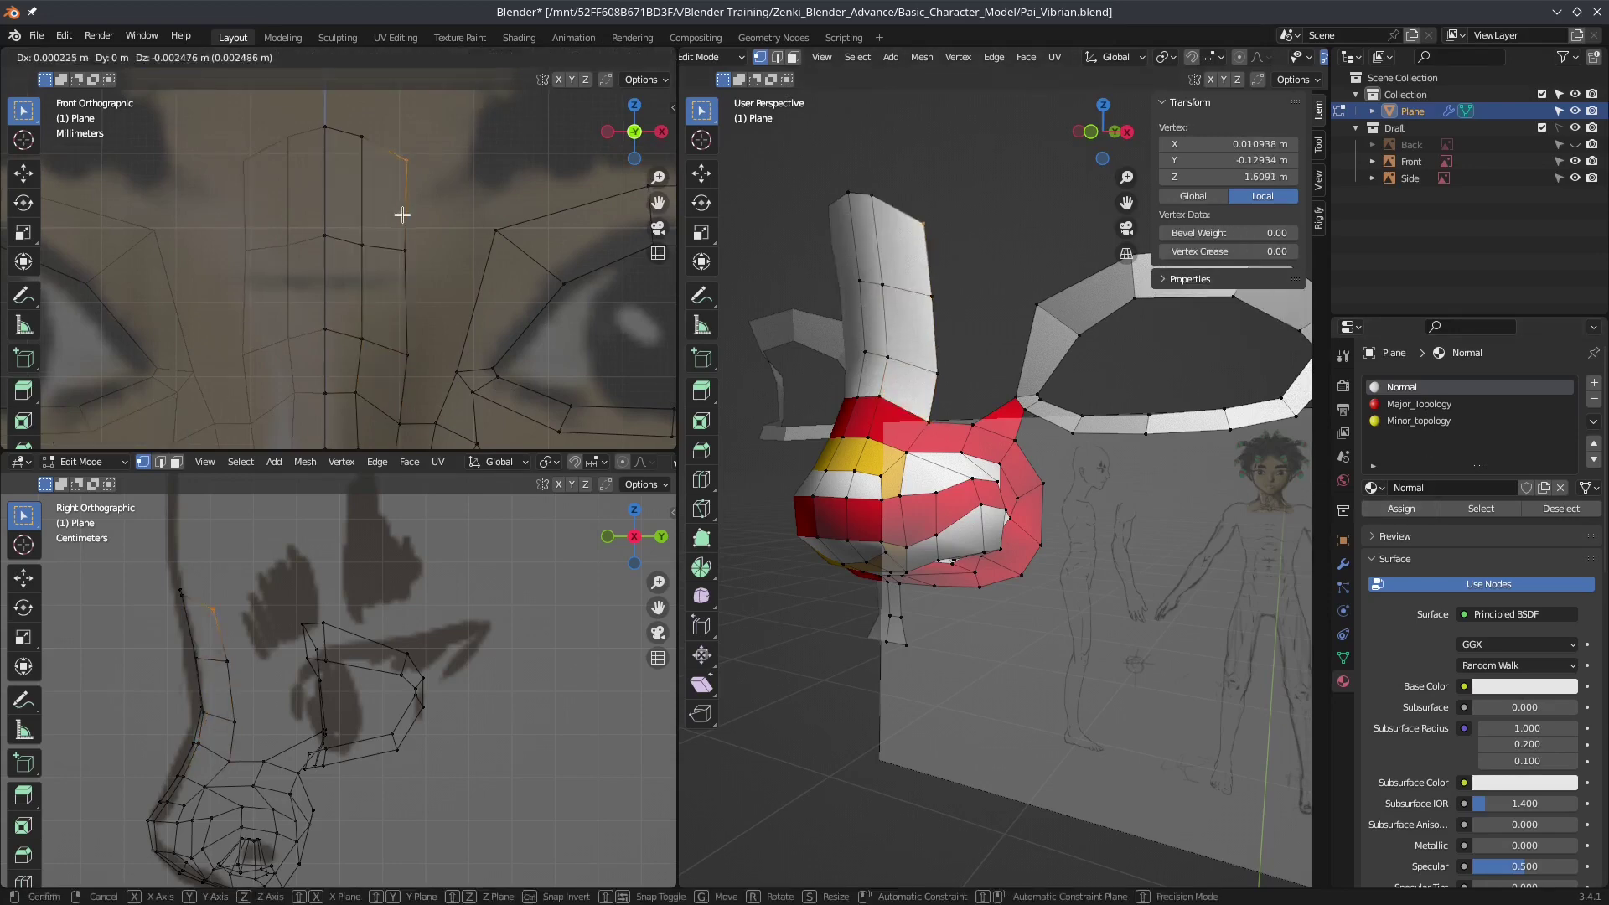
scroll(410, 285, down, 3)
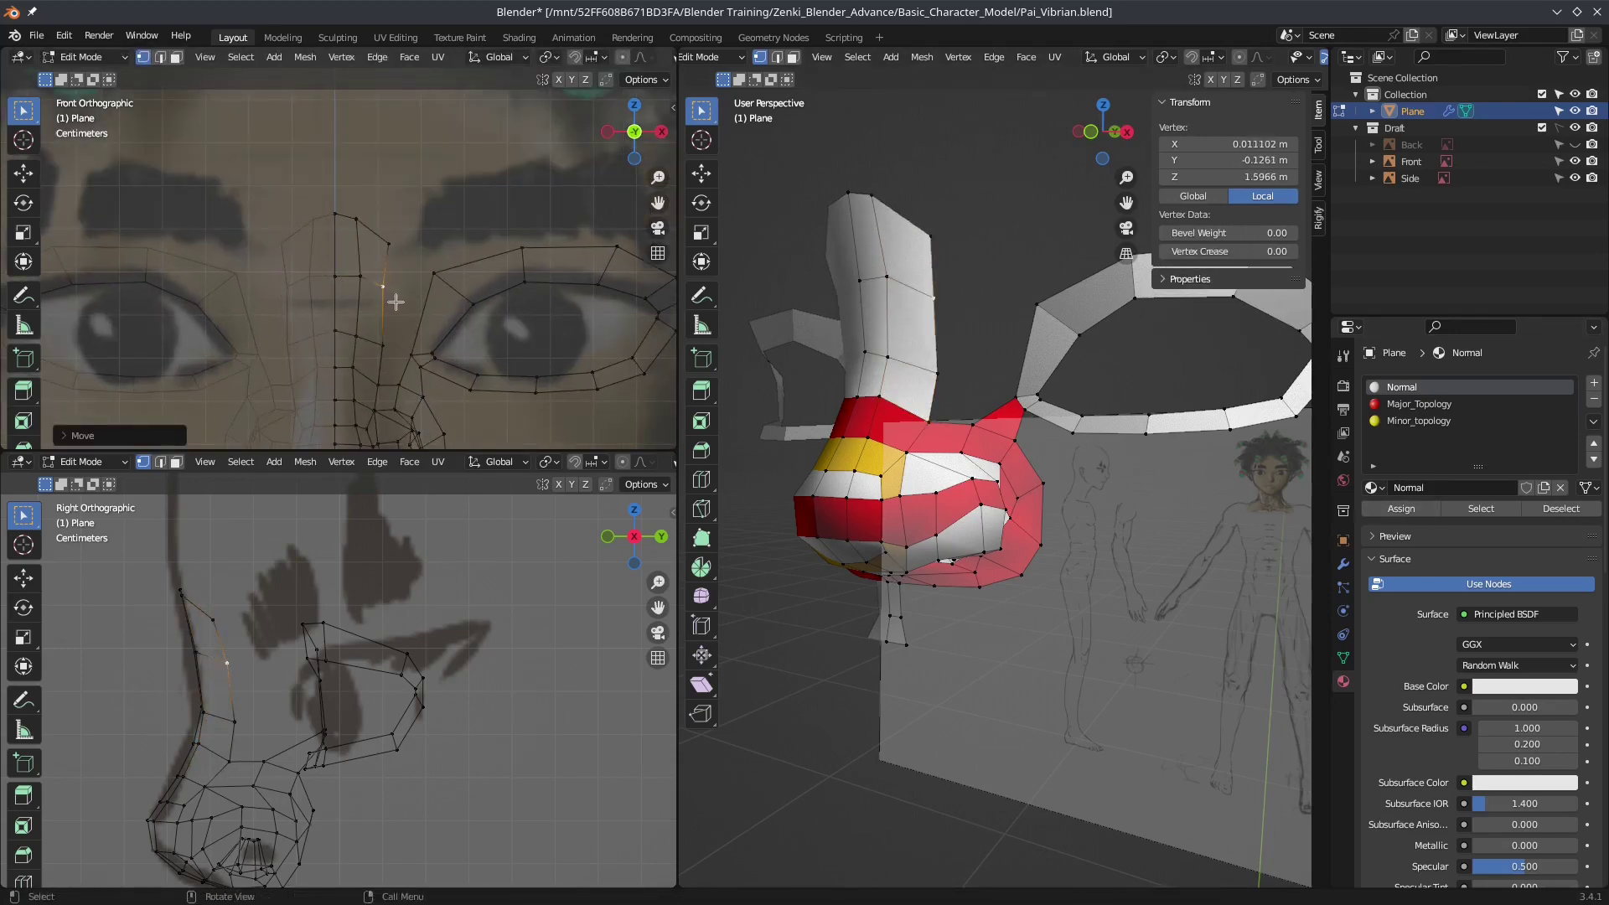
drag(457, 299, 288, 202)
key(e)
click(489, 265)
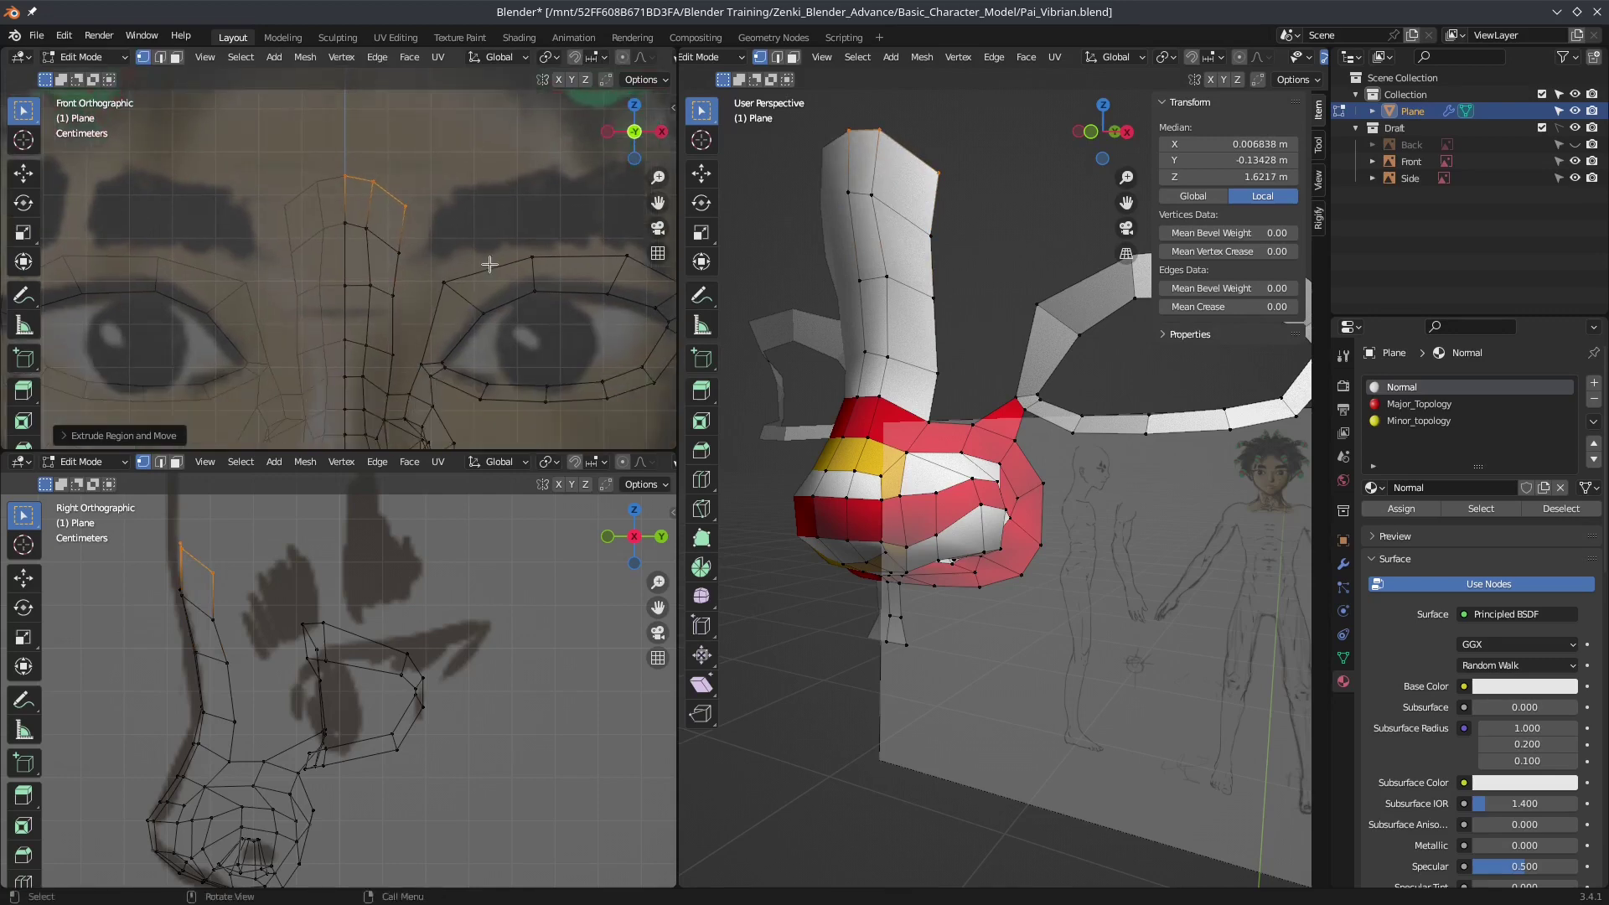
scroll(489, 265, up, 3)
scroll(453, 327, down, 2)
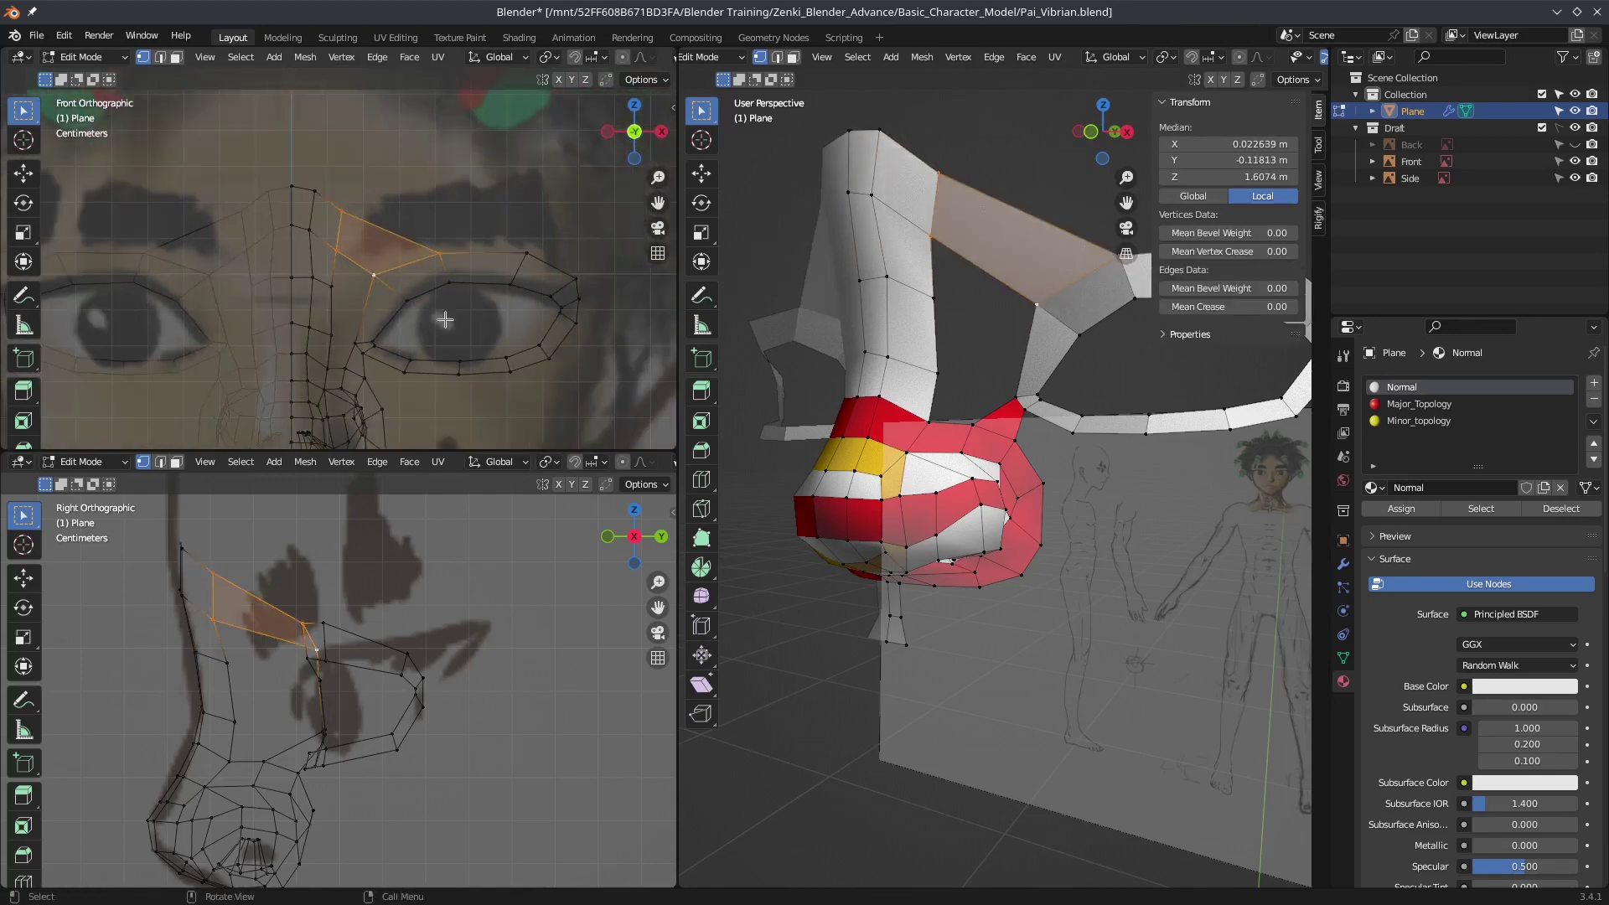
Step: Move the new nose-bridge vertex toward the eye corner
click(335, 250)
ctrl+scroll(447, 326, down, 3)
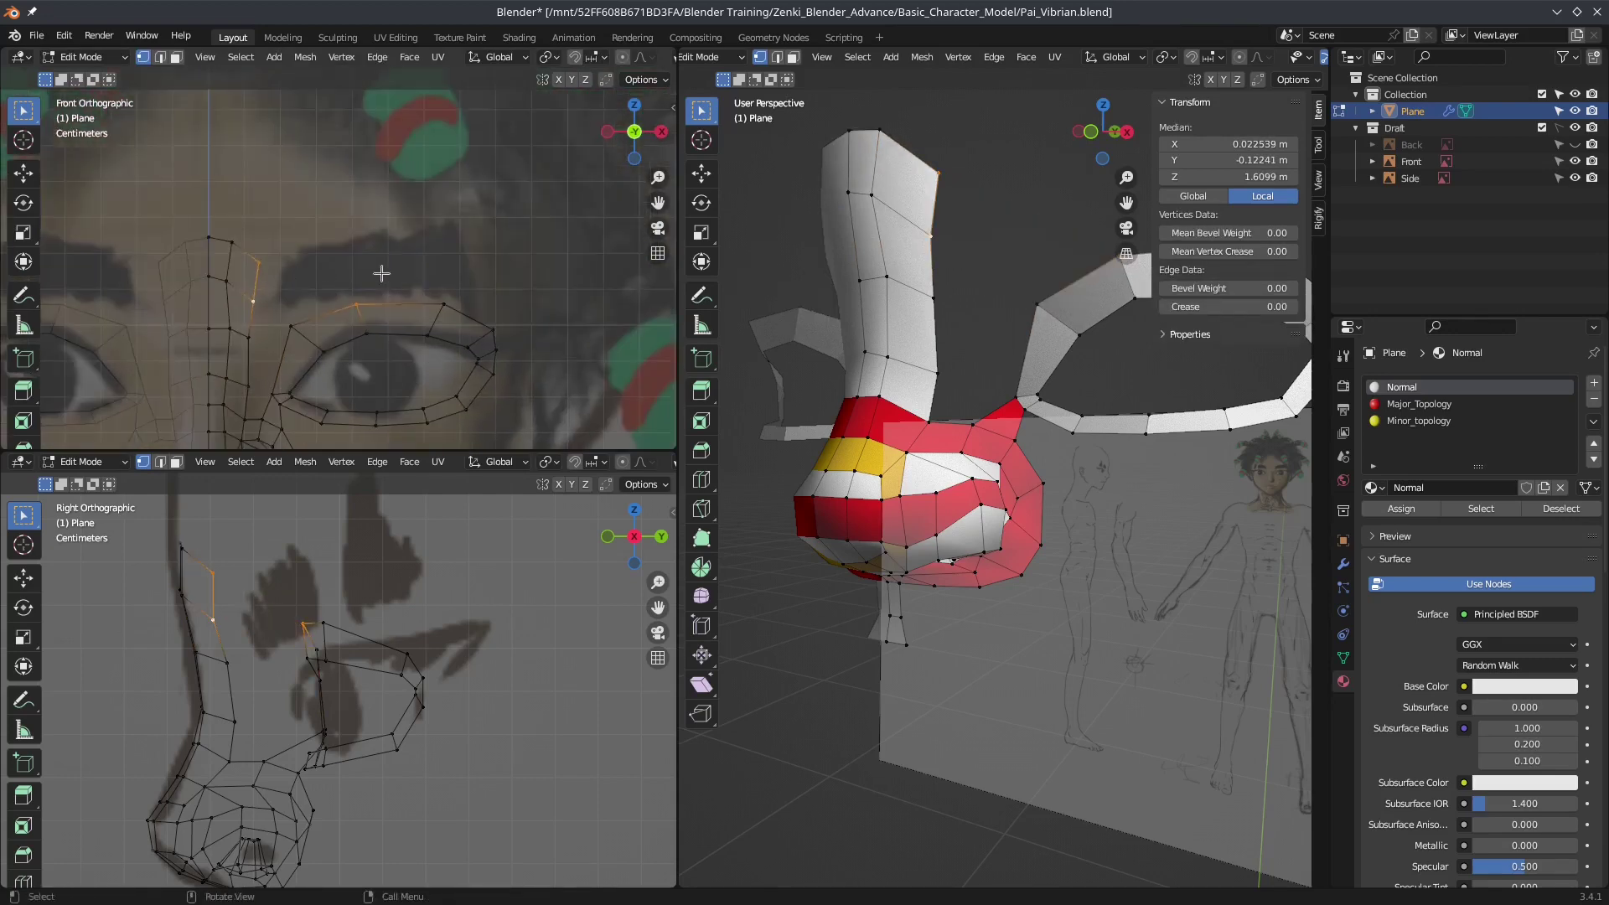
scroll(310, 288, up, 2)
ctrl+scroll(317, 310, up, 2)
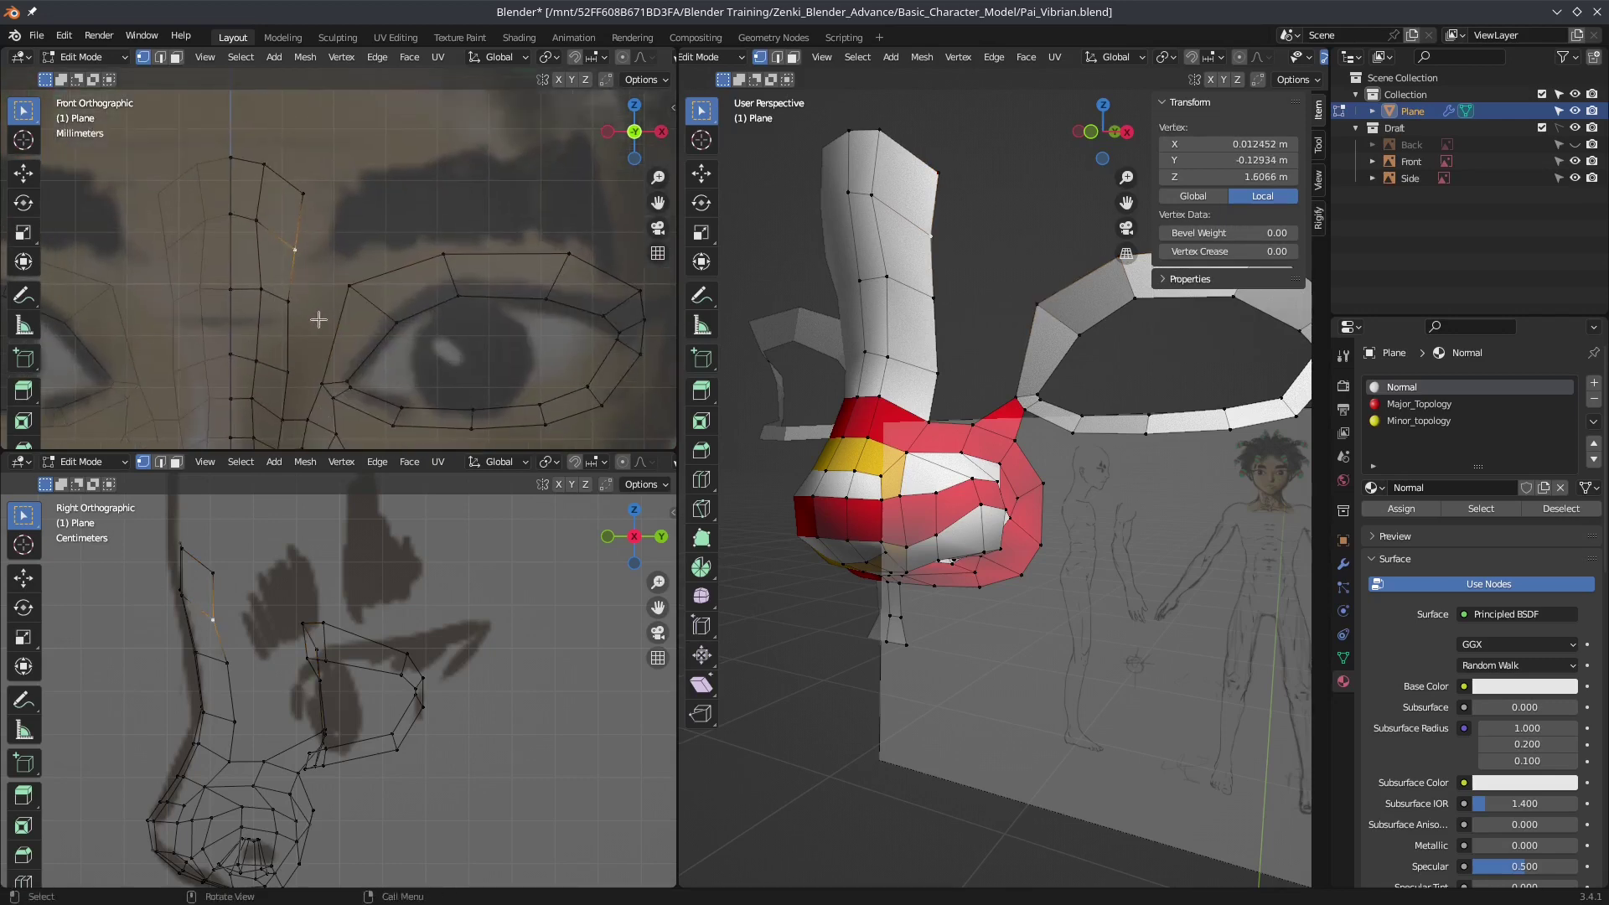
key(g)
shift+scroll(331, 251, down, 2)
click(338, 243)
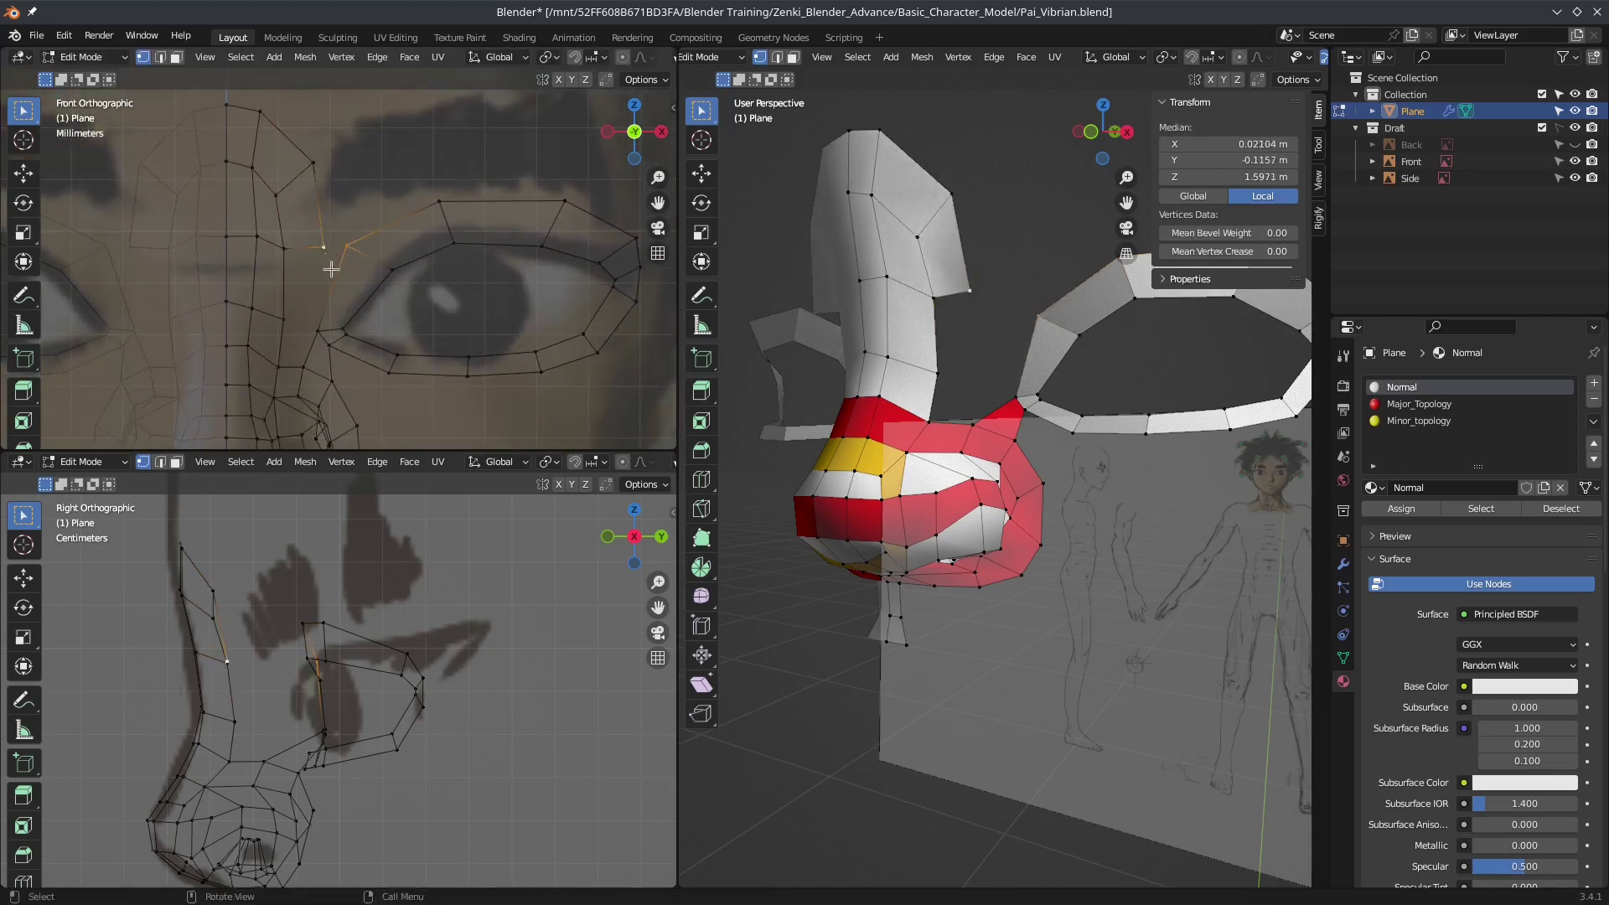
Step: Slide a vertex beside the eye along the brow
click(325, 248)
scroll(285, 310, up, 2)
scroll(268, 325, up, 3)
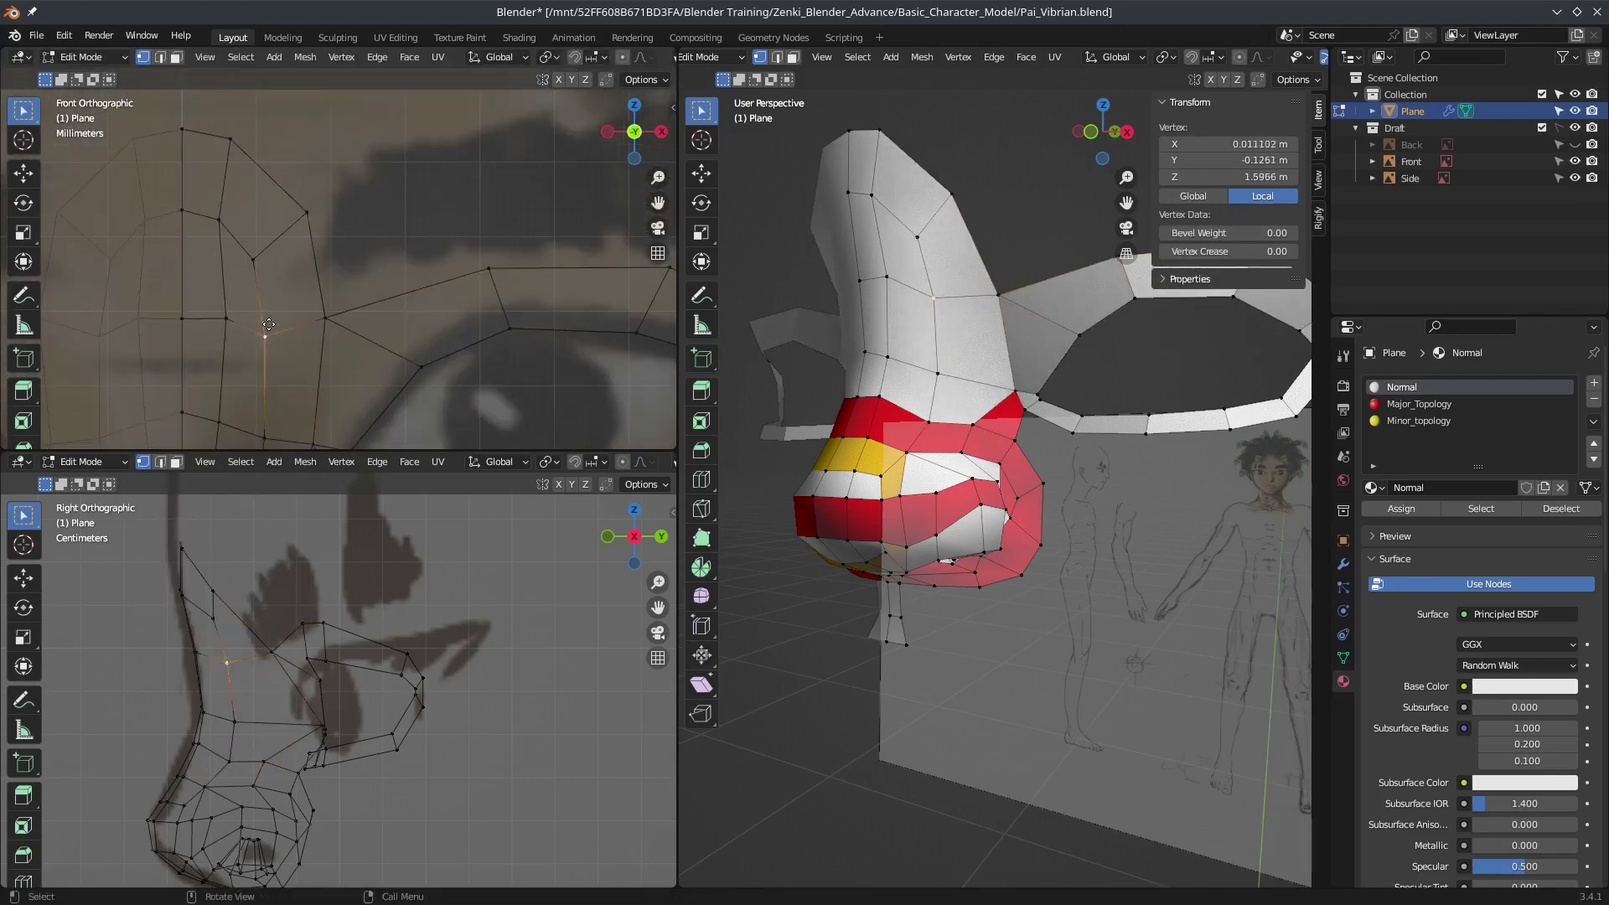
scroll(326, 321, down, 3)
key(g)
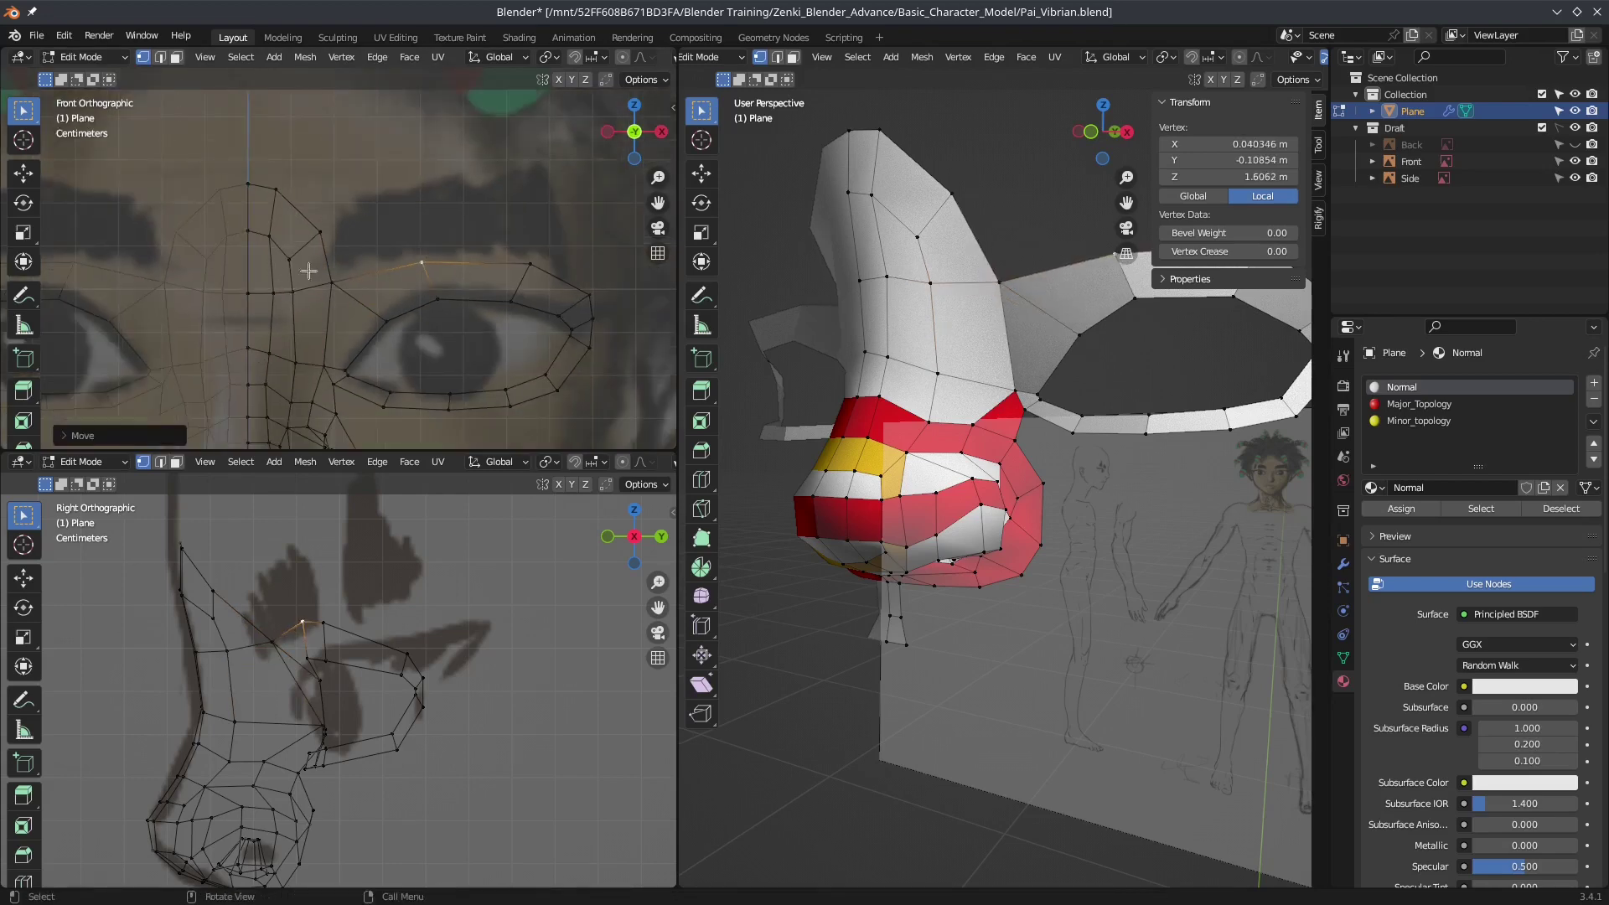
scroll(398, 239, down, 1)
scroll(269, 330, down, 2)
click(441, 197)
scroll(248, 271, up, 2)
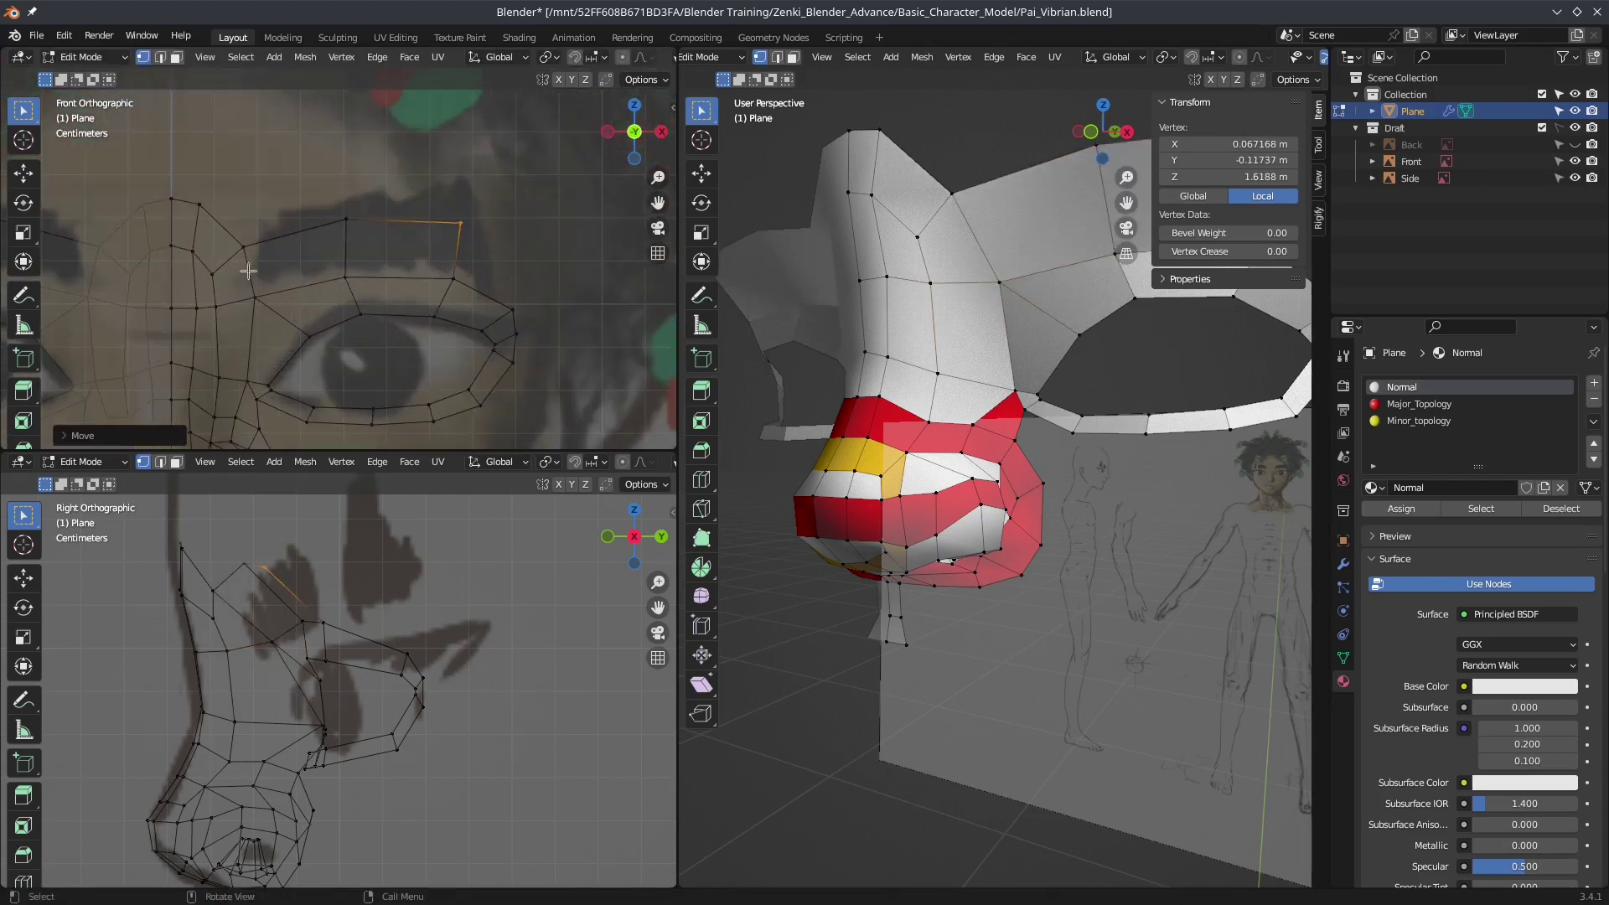
shift+scroll(503, 335, down, 2)
Step: Merge a lower-corner vertex into its neighbour and select the eye and nose-side loops
click(442, 370)
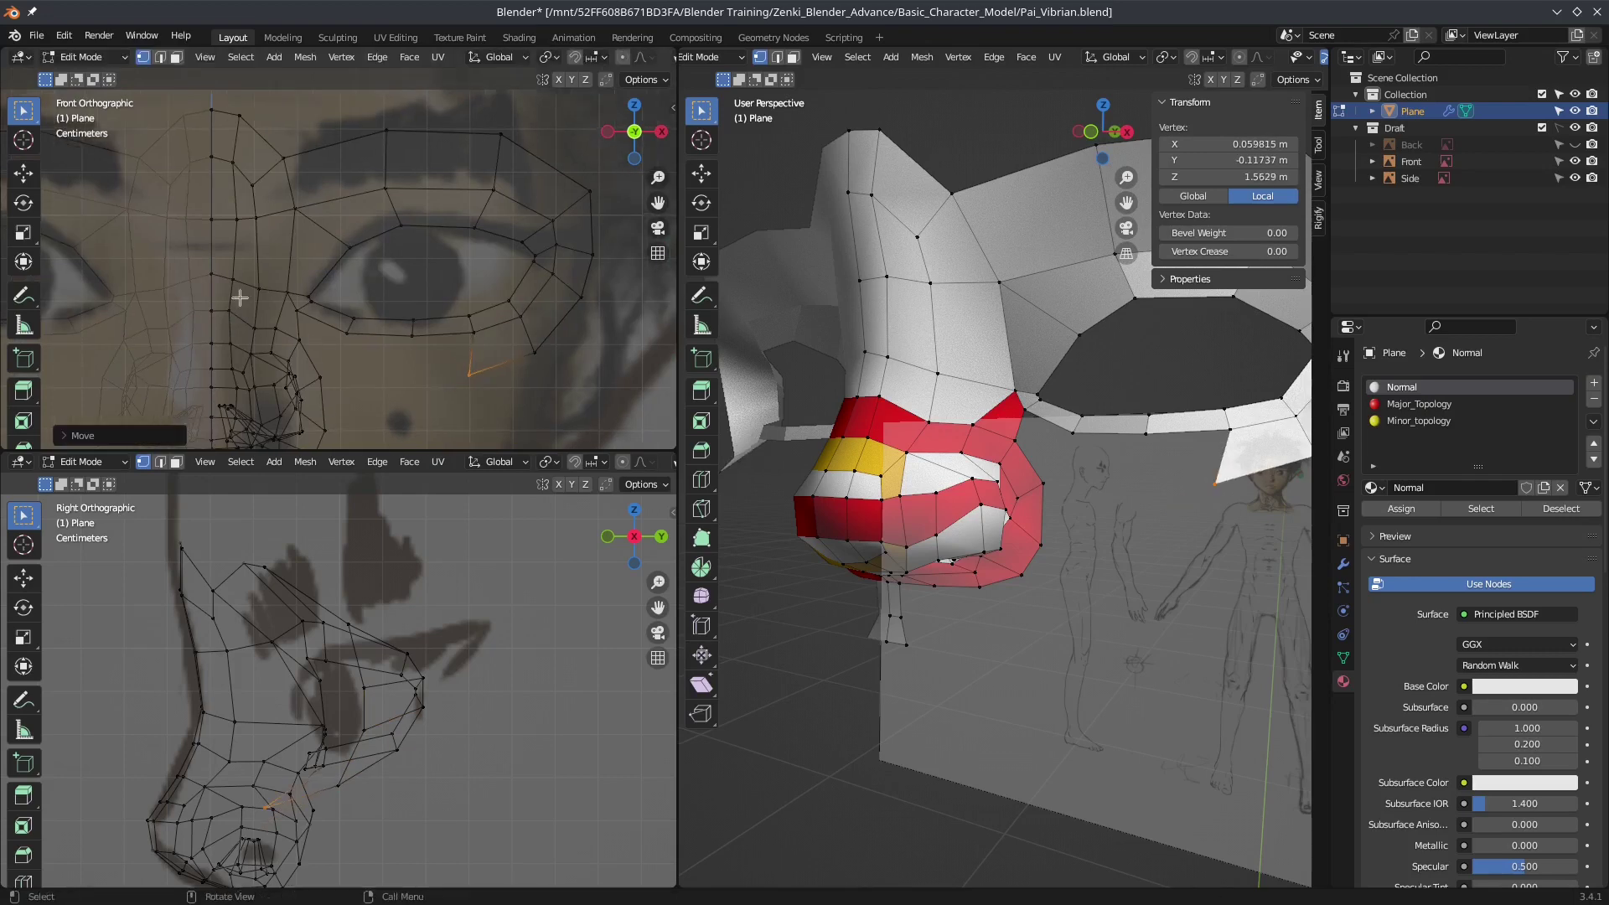
key(g)
click(313, 322)
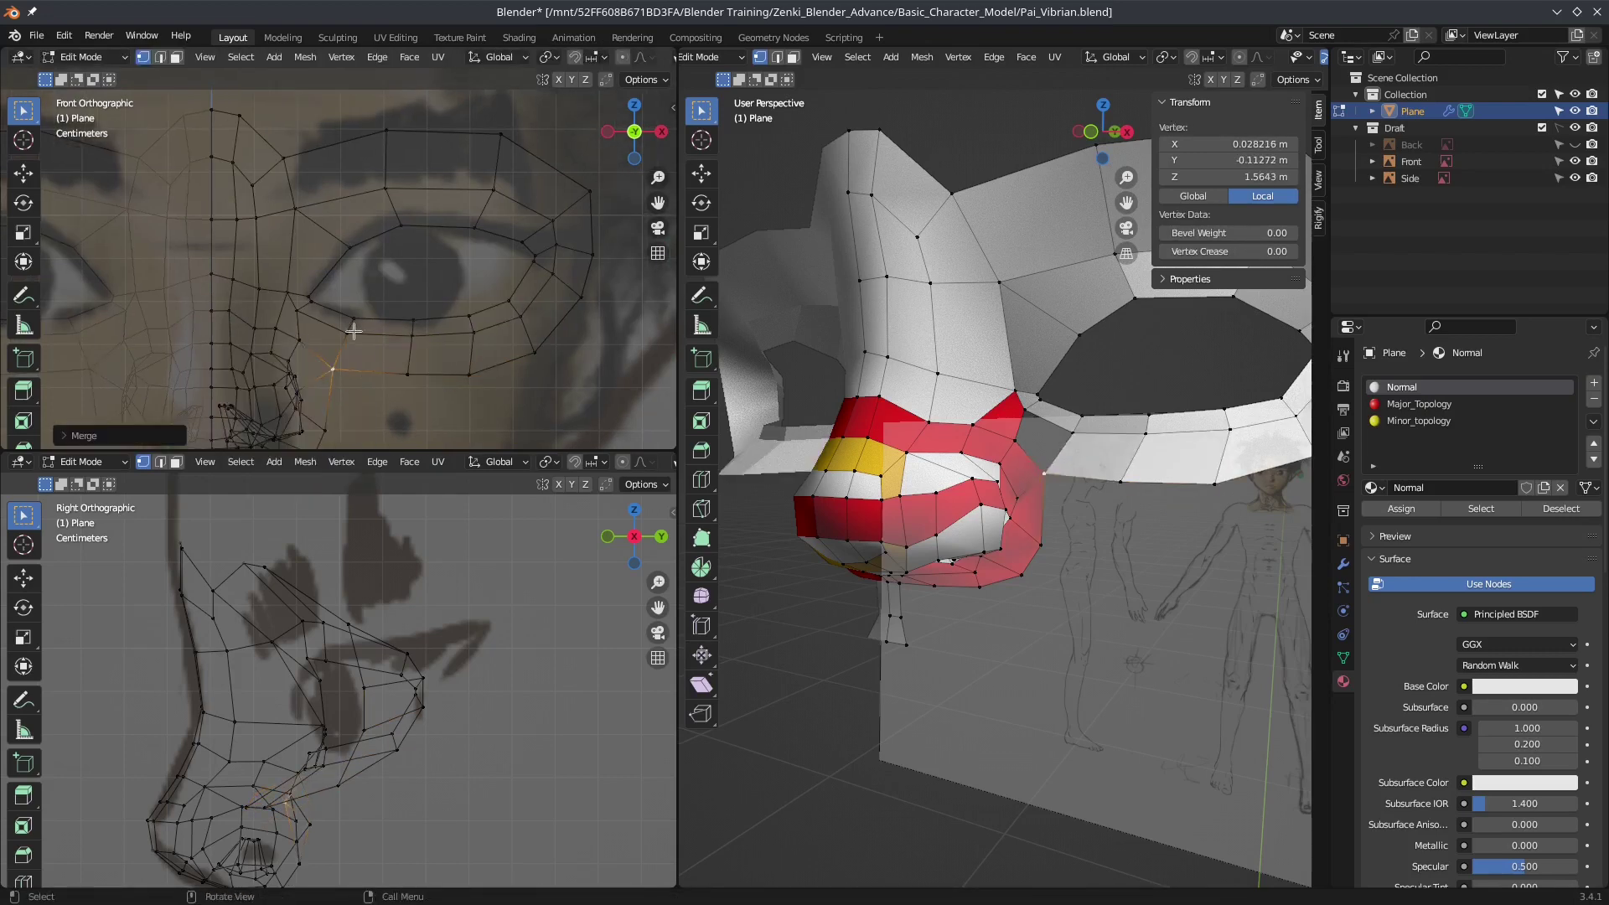
alt+click(359, 362)
alt+shift+click(269, 207)
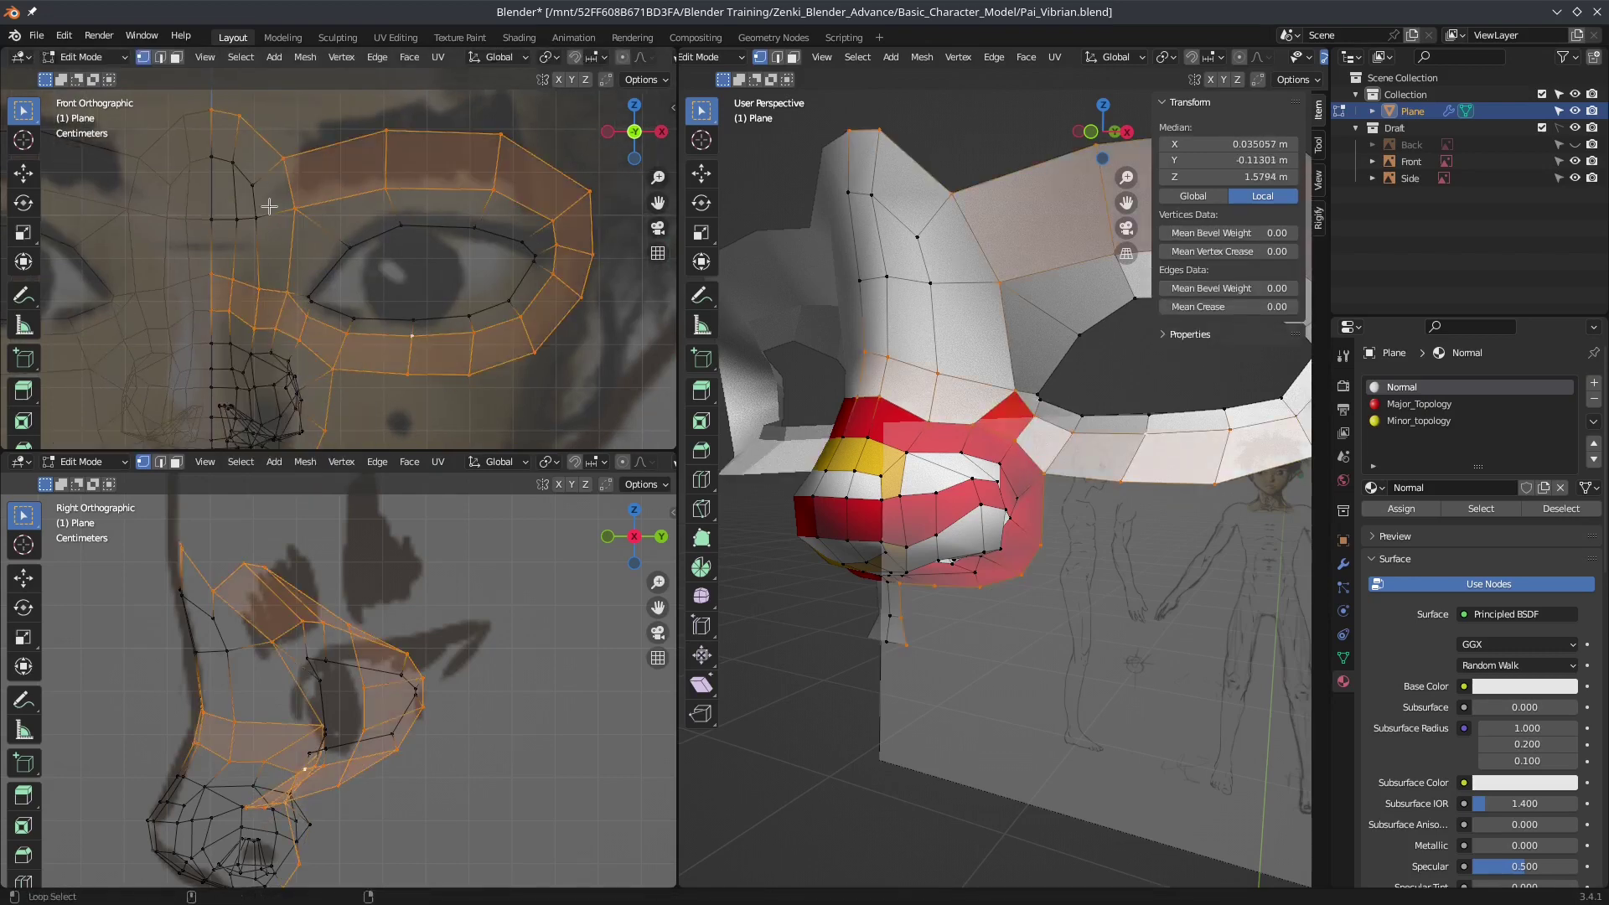
Step: Assign the red Major_Topology material to the selected eye-ring and nose-side faces
alt+shift+click(243, 172)
shift+scroll(251, 192, down, 1)
key(3)
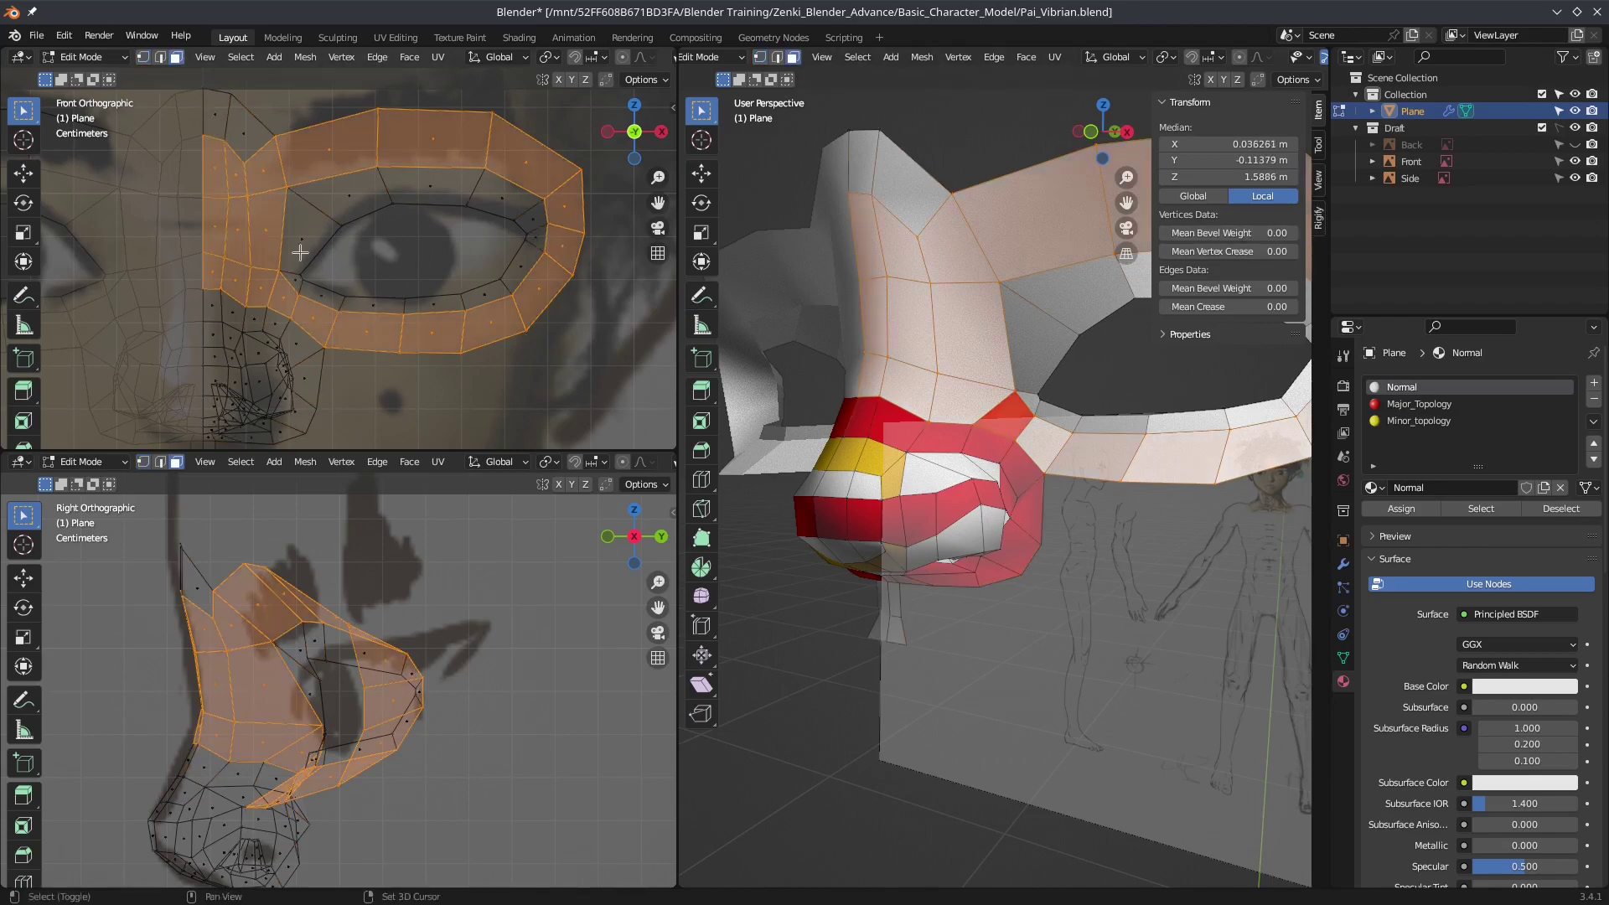
click(1418, 404)
click(1401, 509)
key(alt+a)
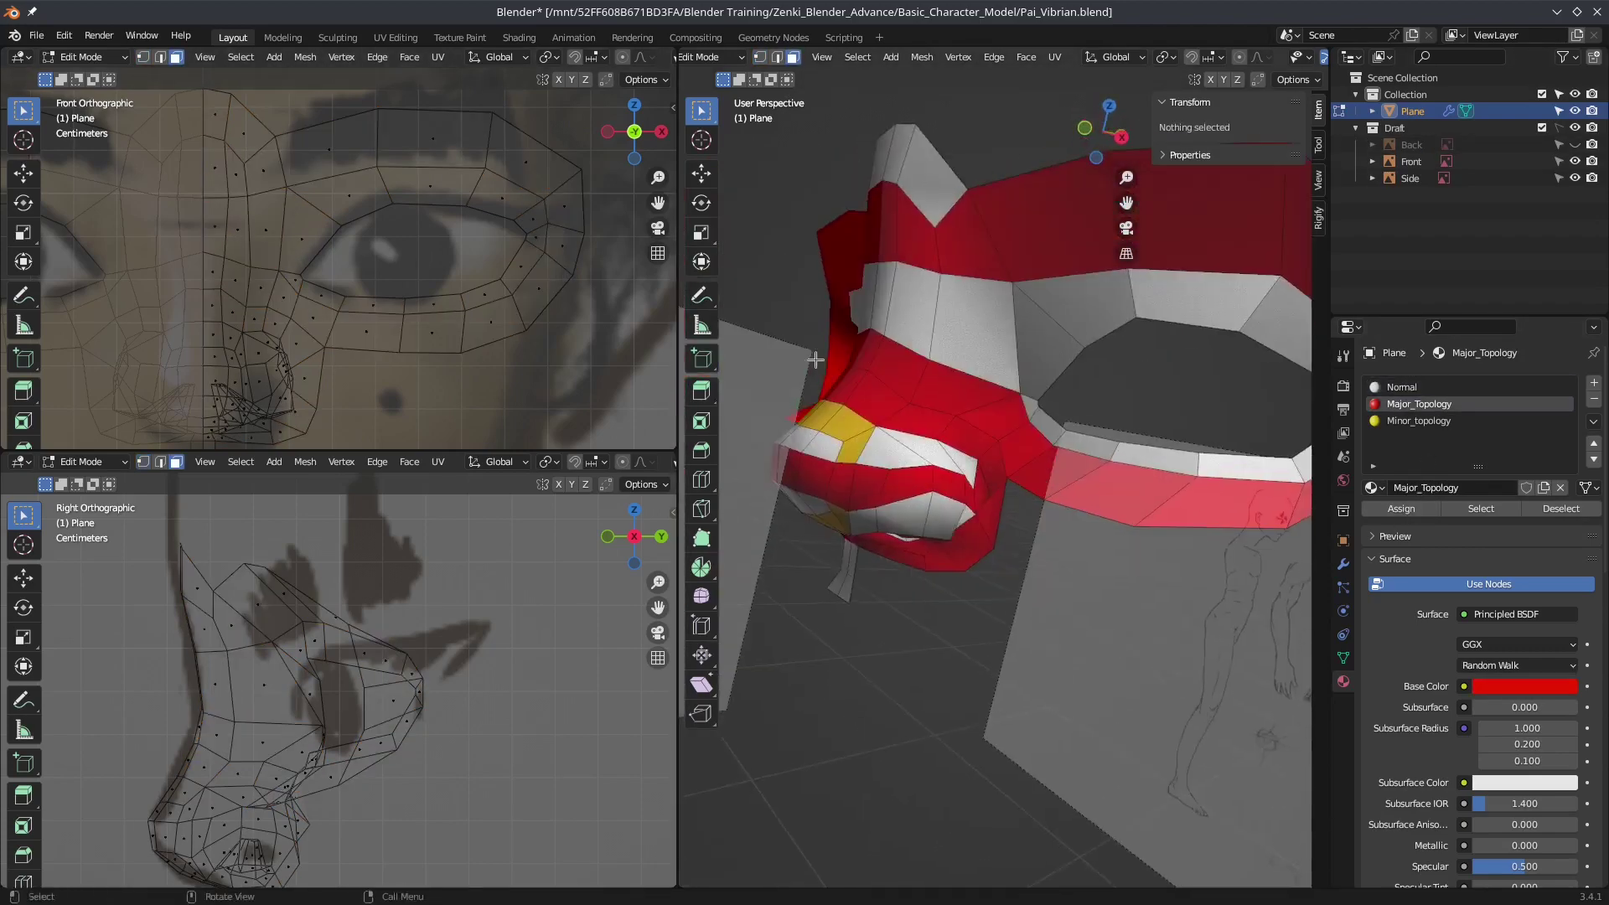
Step: Check the red faces, clear the selection and save the file
middle_drag(921, 393, 997, 394)
key(a)
key(alt+a)
scroll(413, 206, up, 6)
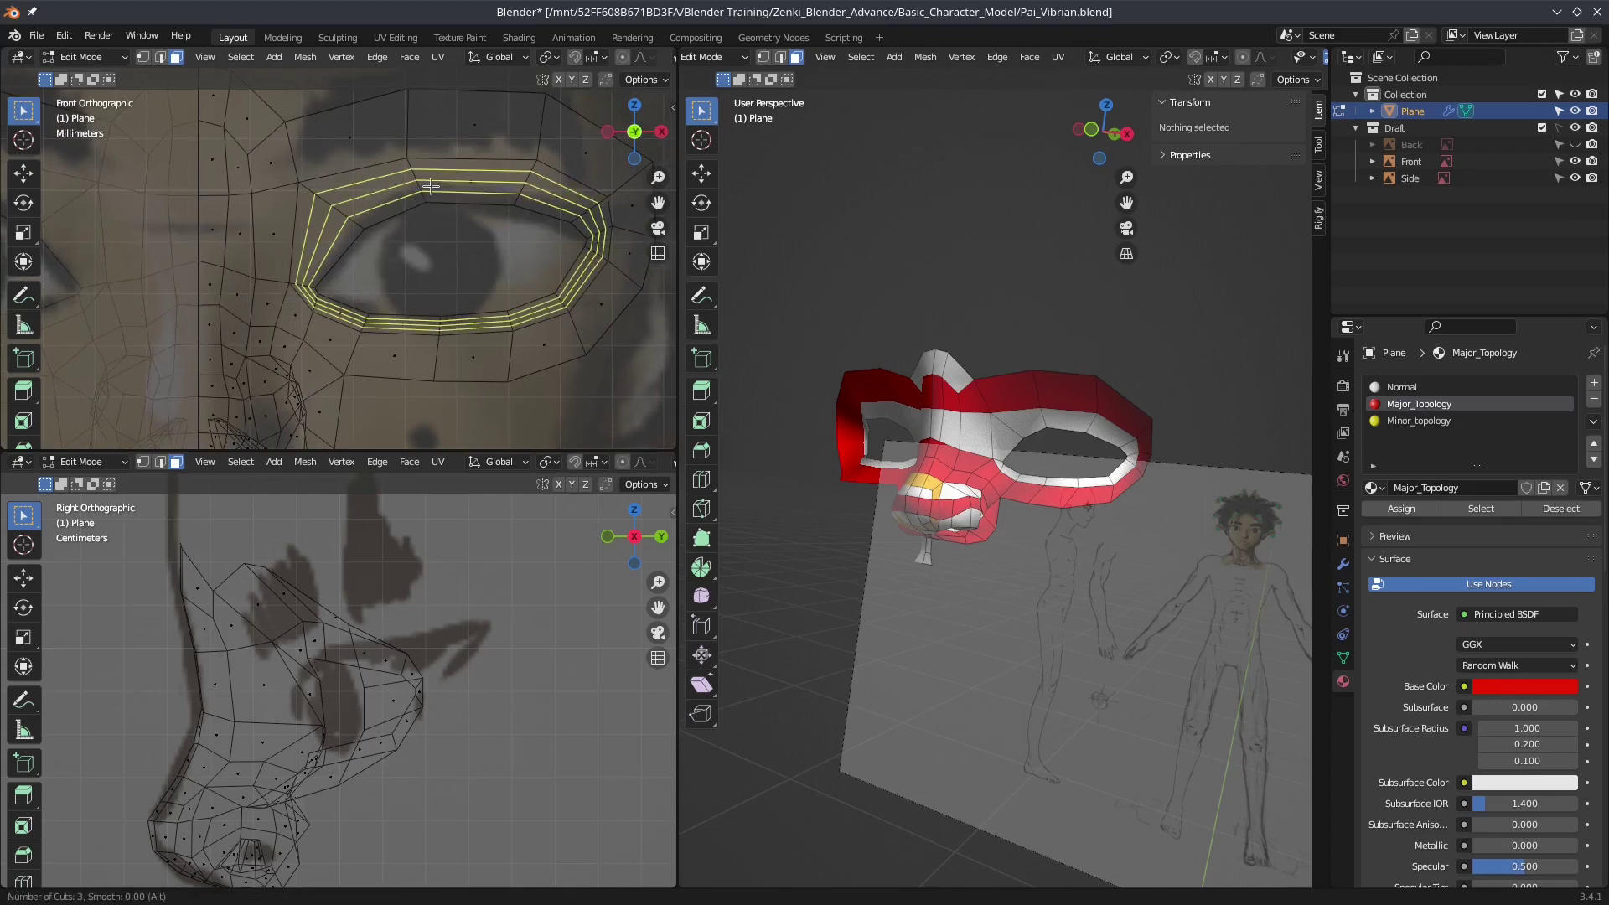
key(Escape)
scroll(430, 193, down, 5)
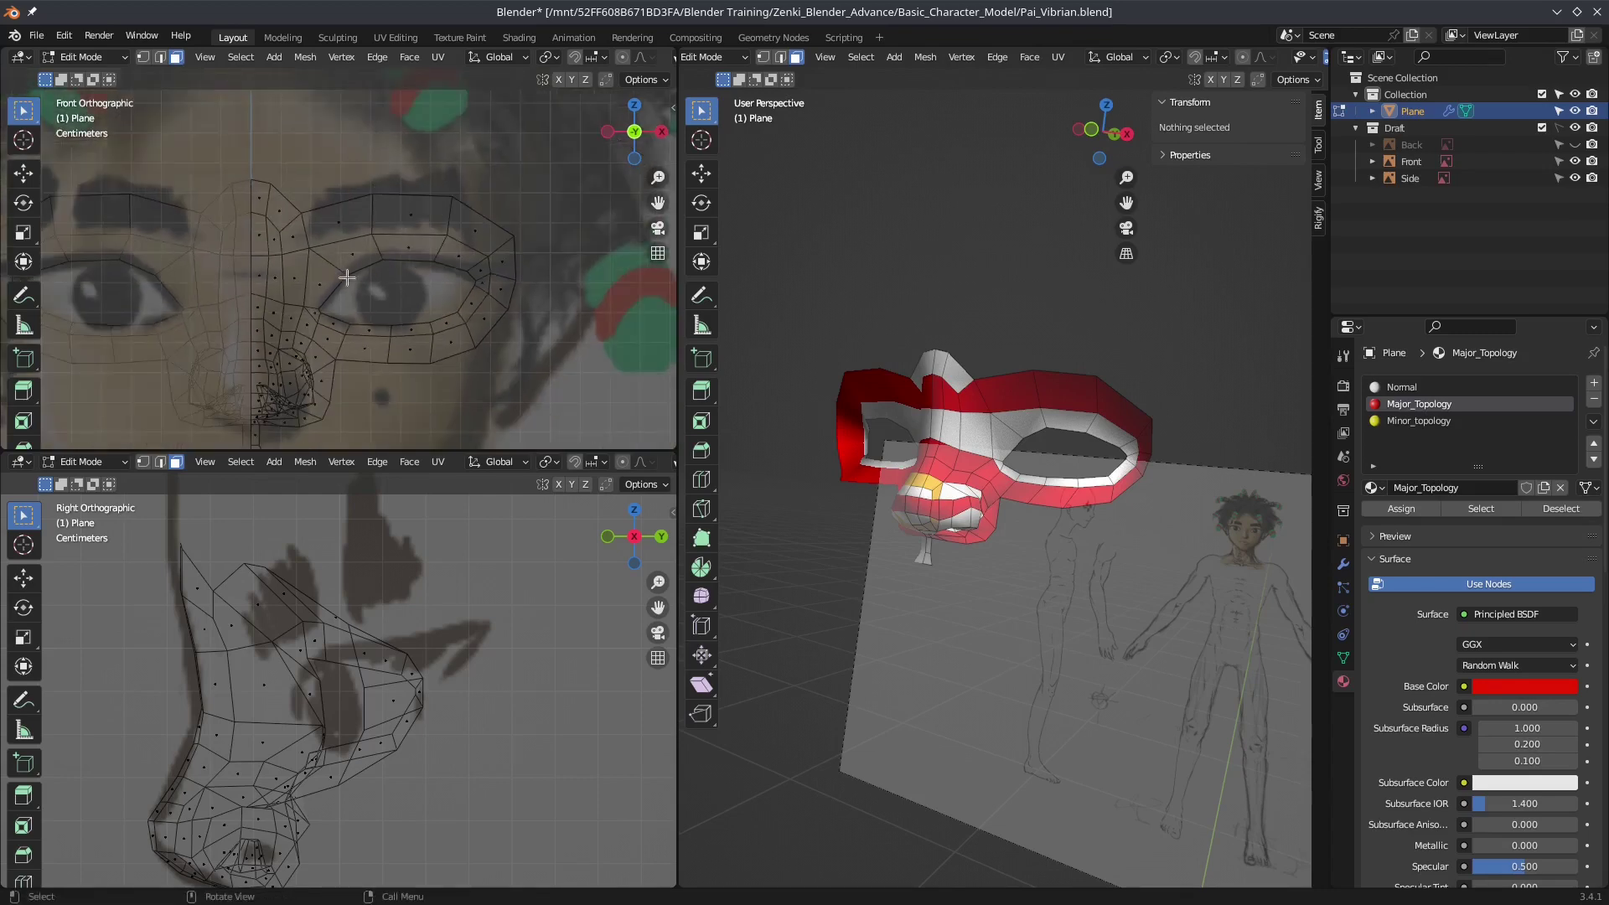
scroll(347, 277, down, 2)
key(ctrl+s)
Step: Preview the mesh in Object Mode, then return to Edit Mode
middle_drag(779, 134, 803, 86)
key(Tab)
middle_drag(922, 419, 971, 402)
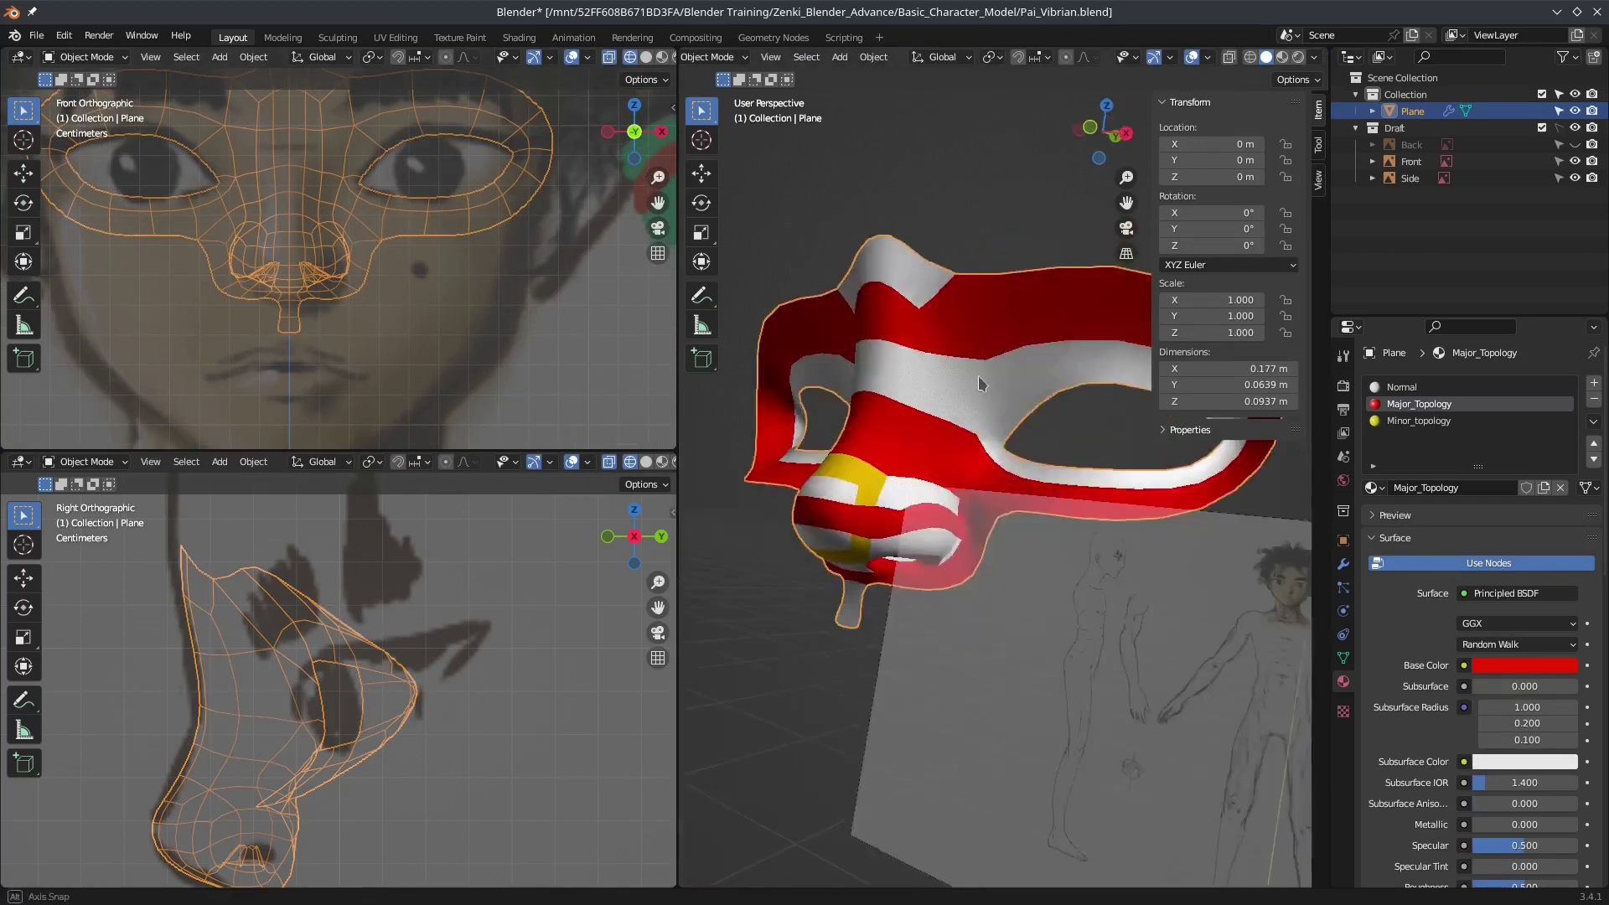
scroll(964, 419, up, 3)
scroll(407, 316, up, 5)
key(ctrl+Tab)
click(558, 323)
Step: Extrude centre vertices from under the nose down to the lip line and chin
scroll(352, 628, up, 4)
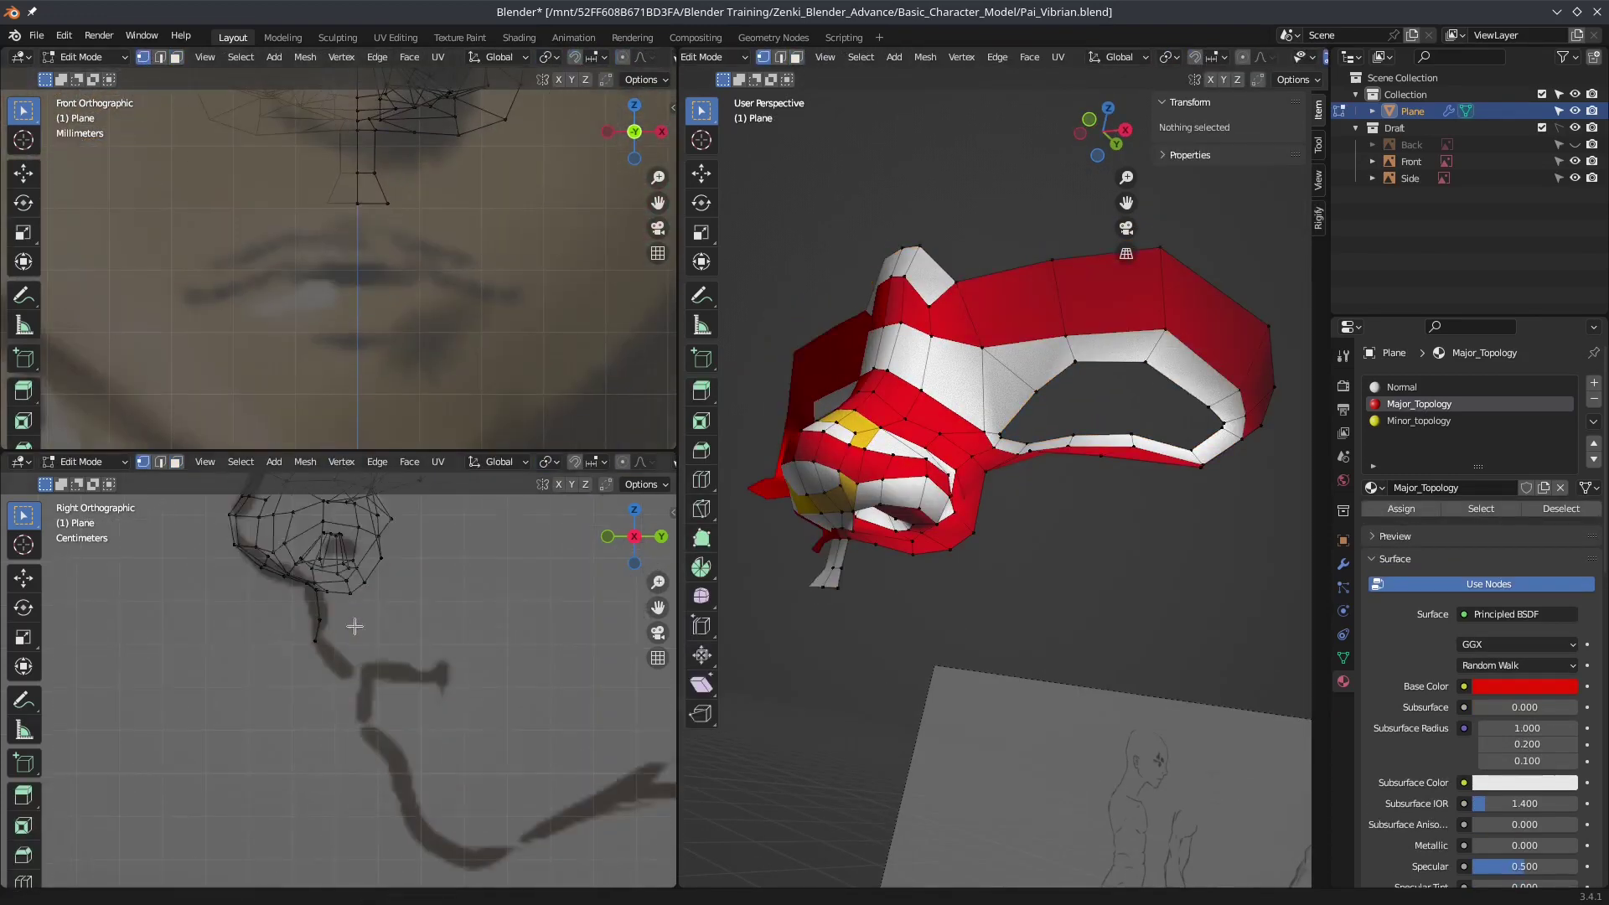
scroll(364, 270, down, 4)
scroll(363, 270, up, 2)
drag(282, 645, 282, 655)
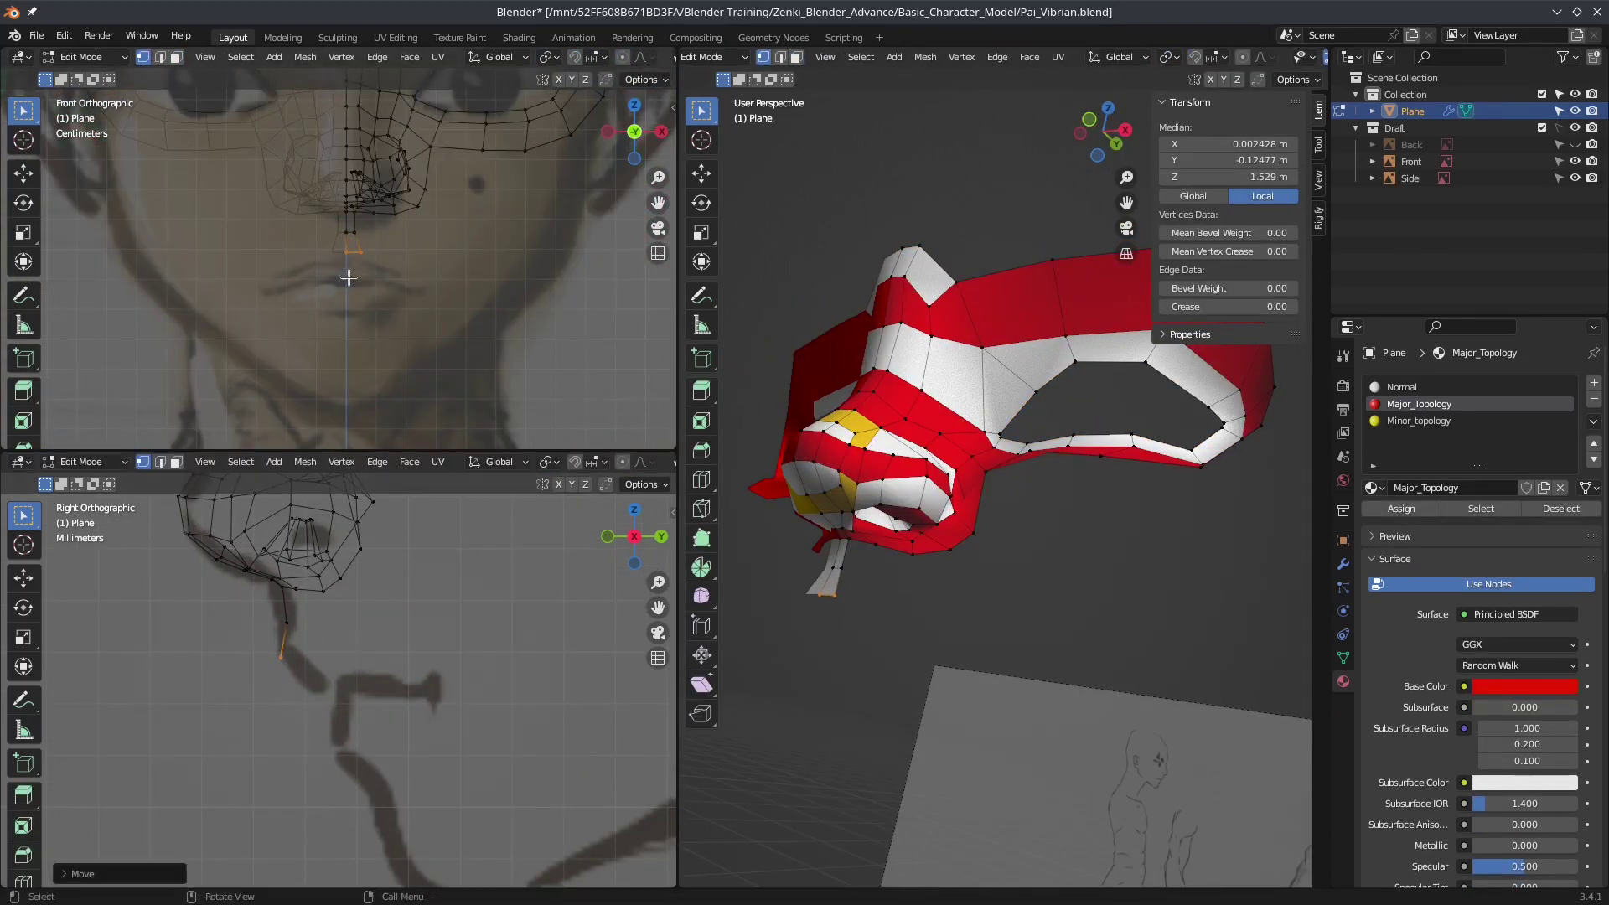
shift+middle_drag(395, 579, 385, 592)
click(379, 703)
scroll(336, 255, up, 3)
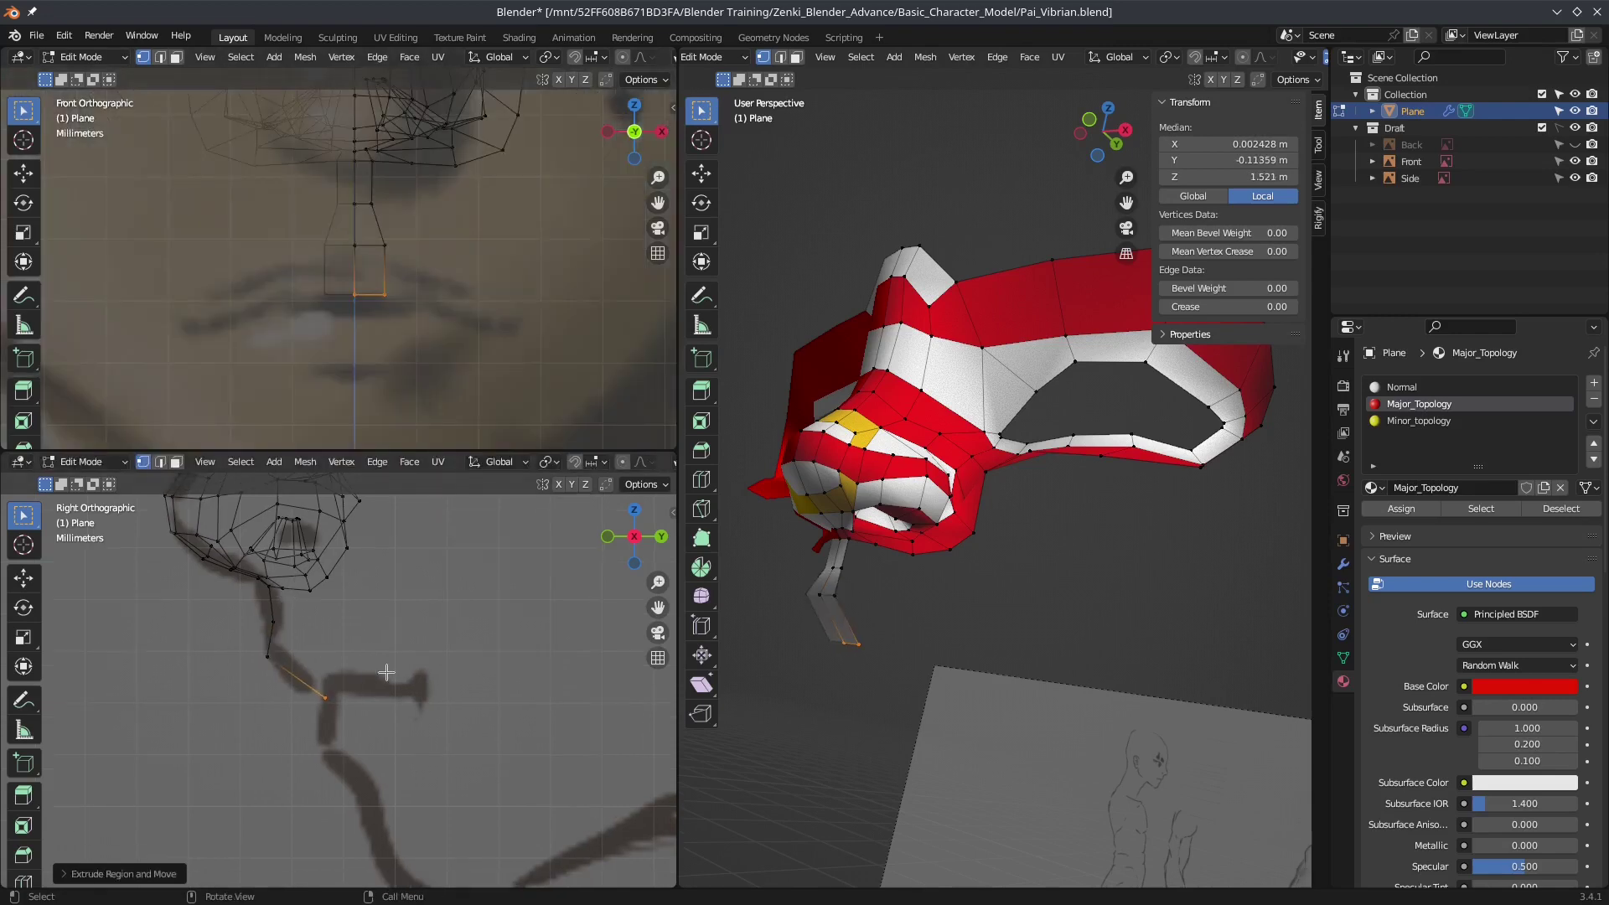
shift+middle_drag(310, 689, 272, 638)
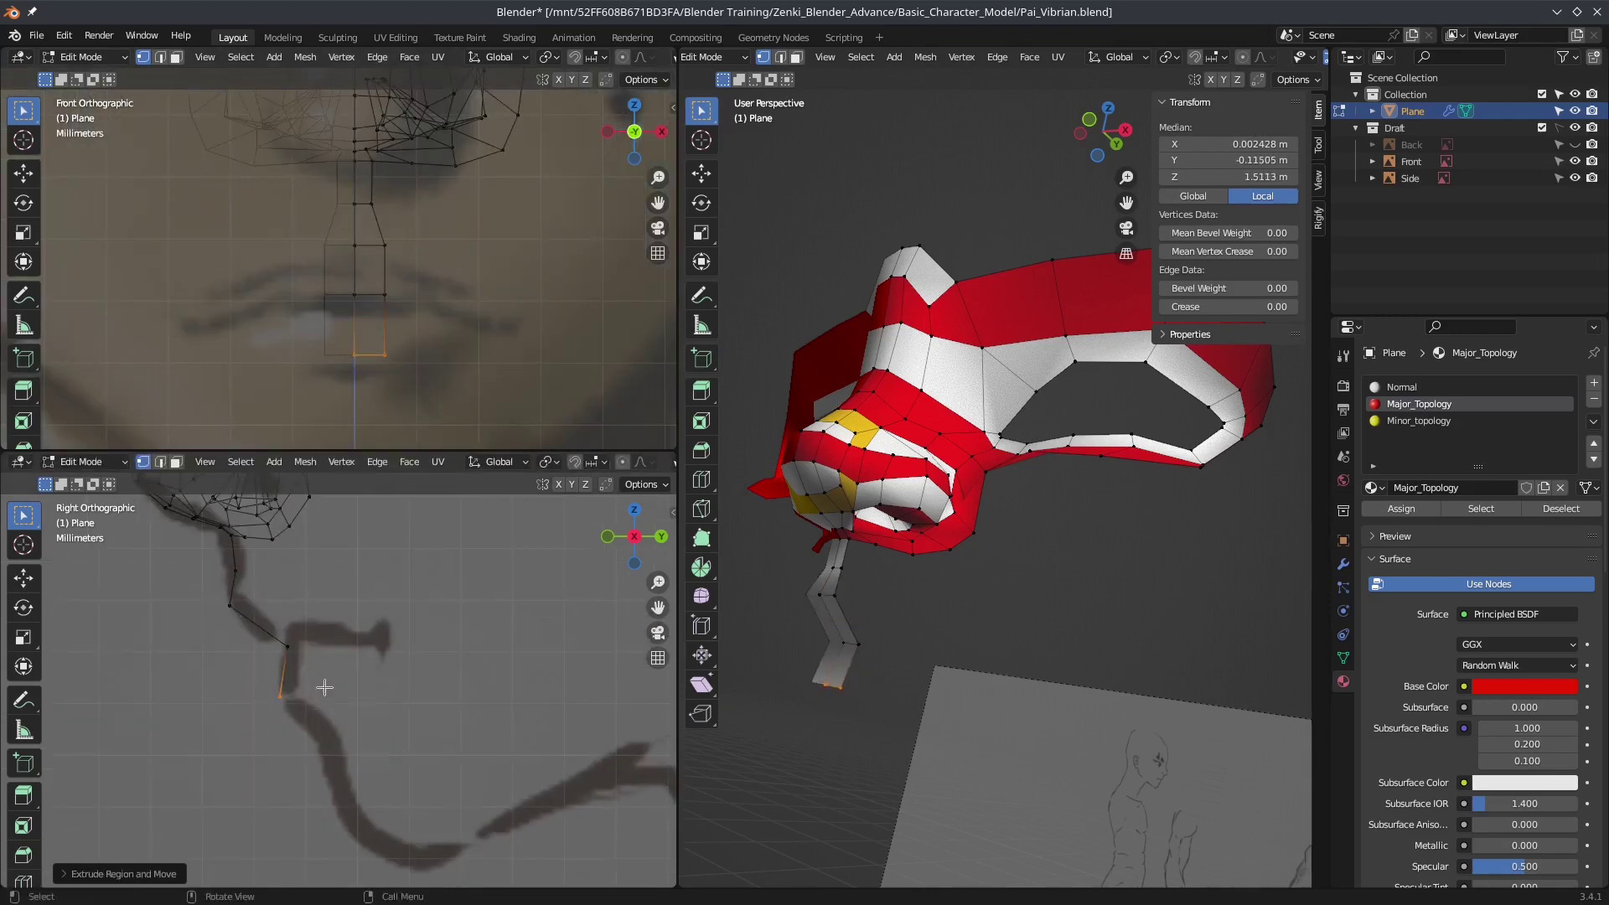
click(351, 751)
Step: Continue extruding vertices down the chin and jaw side-profile outline
middle_drag(964, 586, 939, 545)
shift+middle_drag(368, 737, 340, 715)
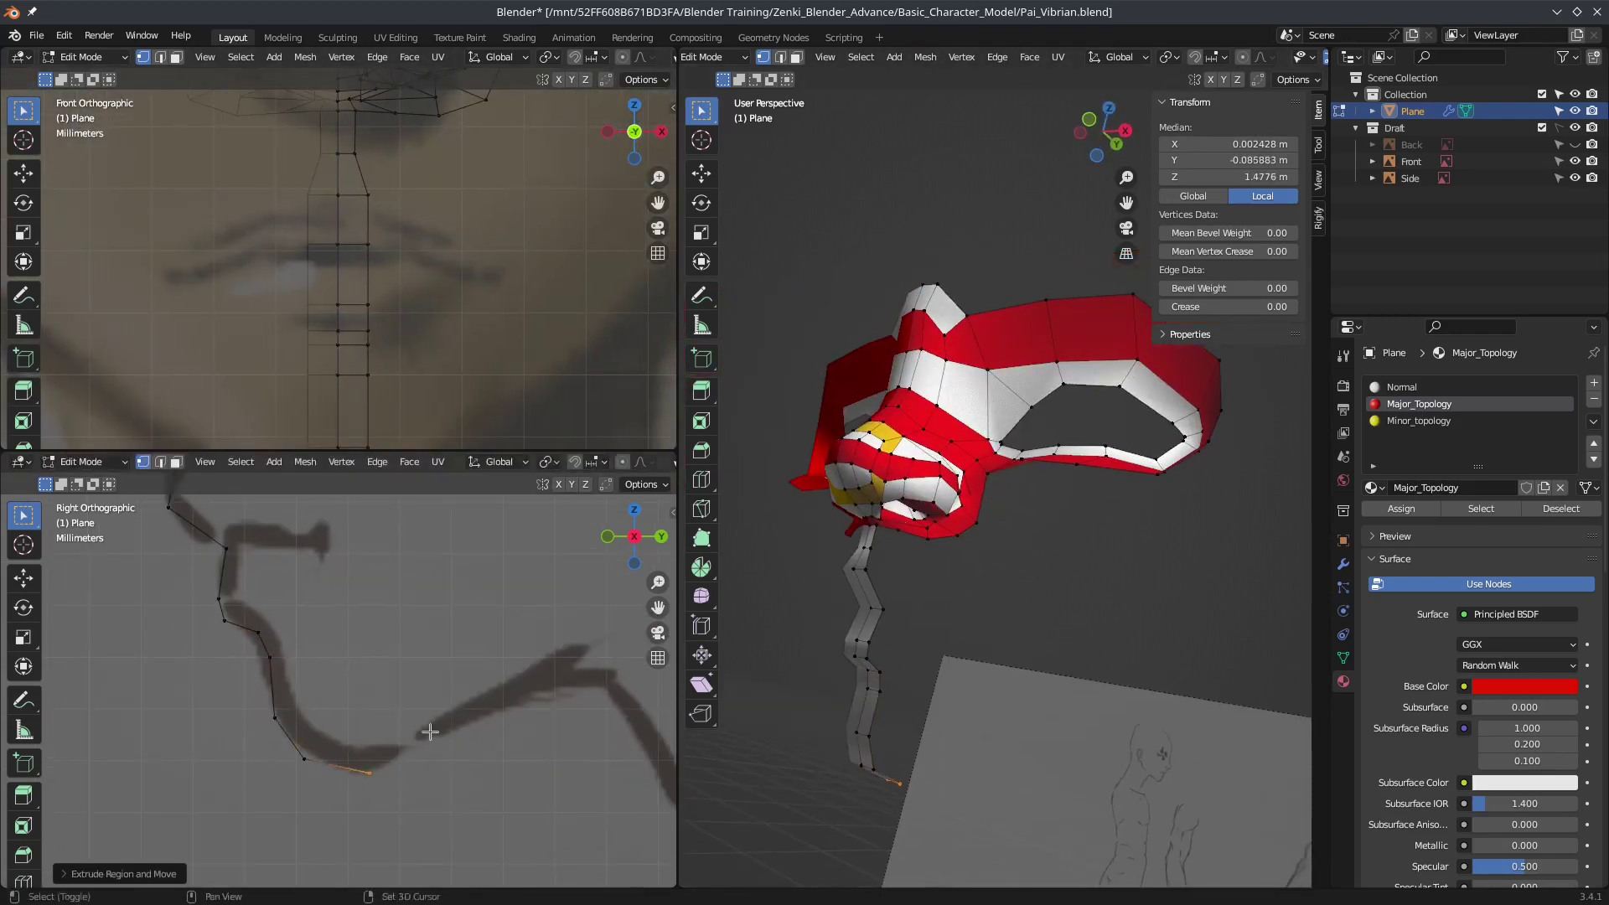
scroll(355, 603, down, 4)
key(e)
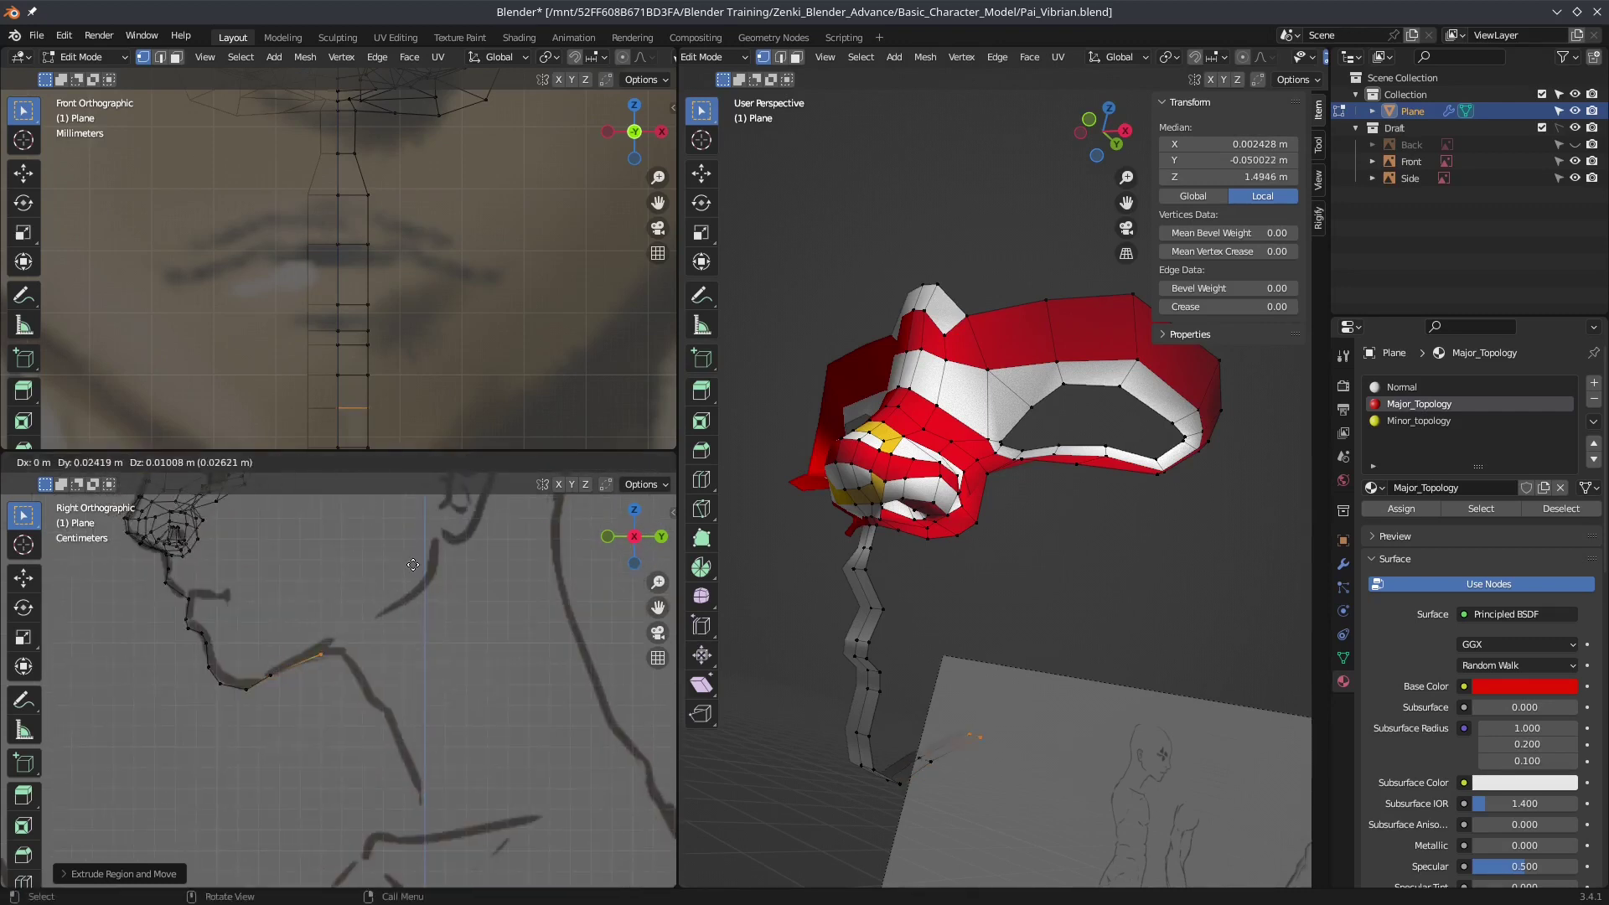
click(413, 564)
key(shift+space)
Step: Move the upper-lip vertex onto the lip outline in the side reference
key(d)
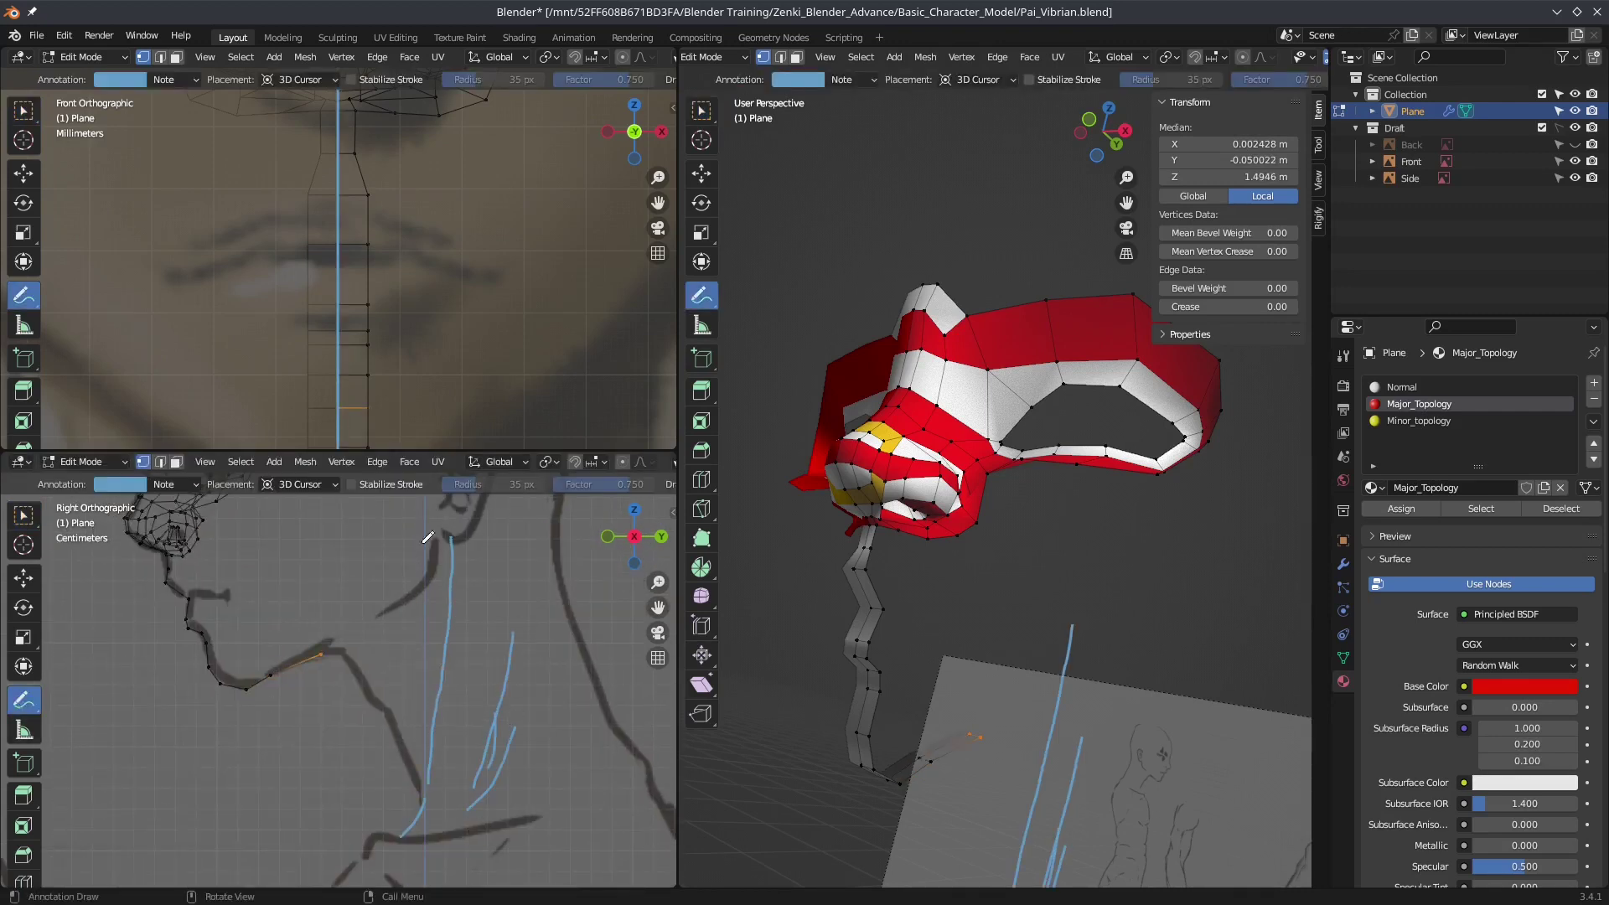
shift+middle_drag(427, 537, 465, 587)
key(w)
shift+middle_drag(340, 107, 324, 174)
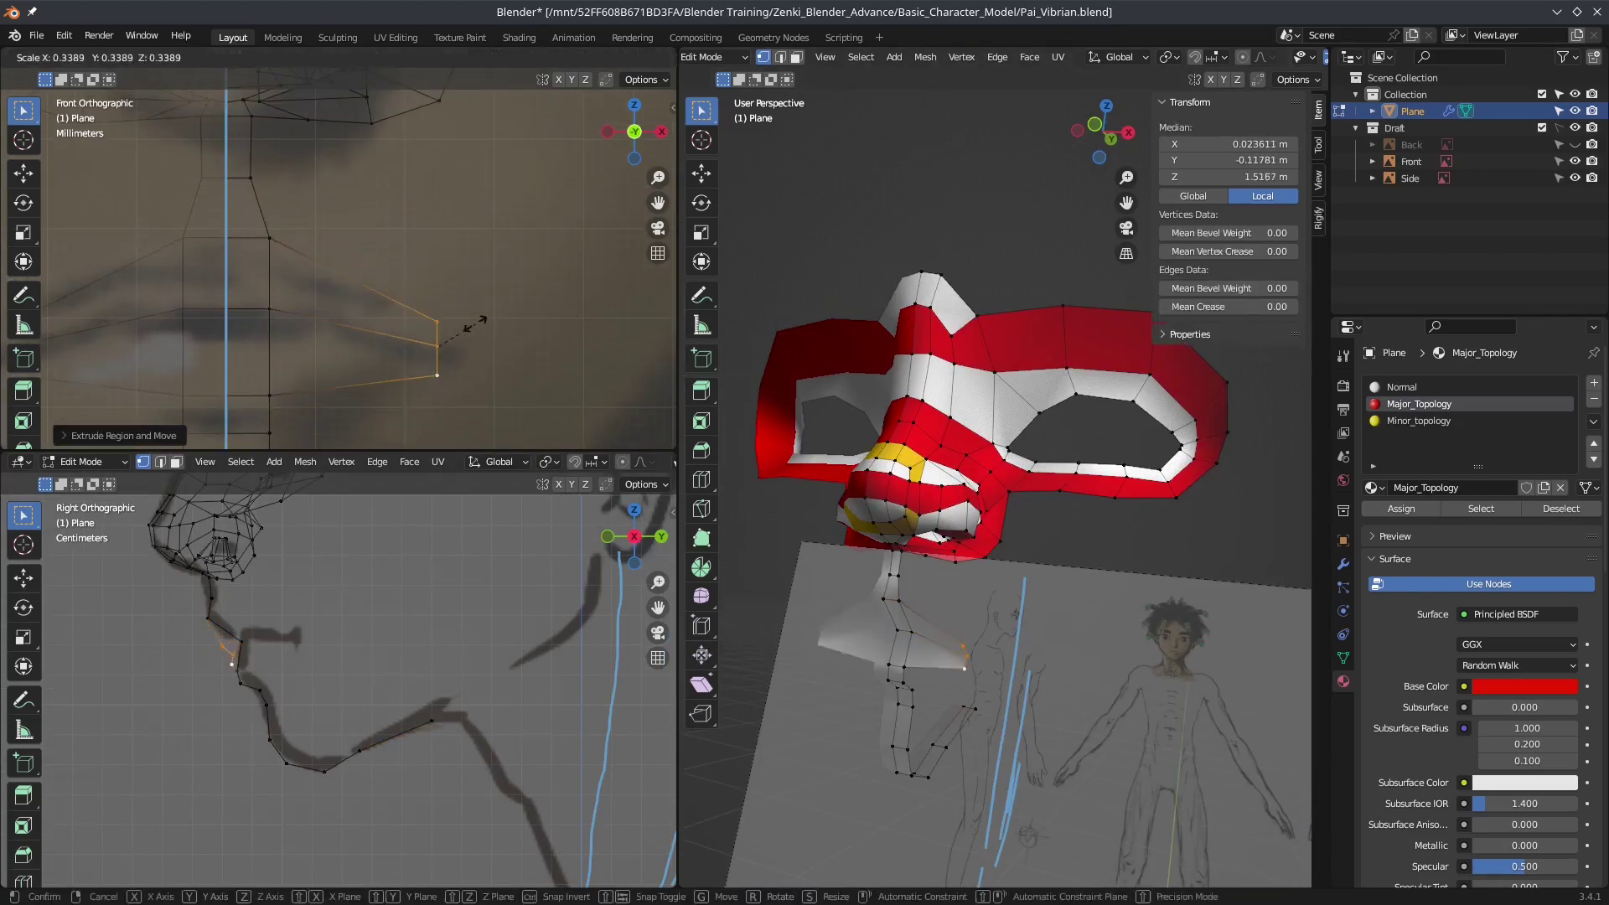
scroll(251, 670, up, 2)
key(g)
click(251, 687)
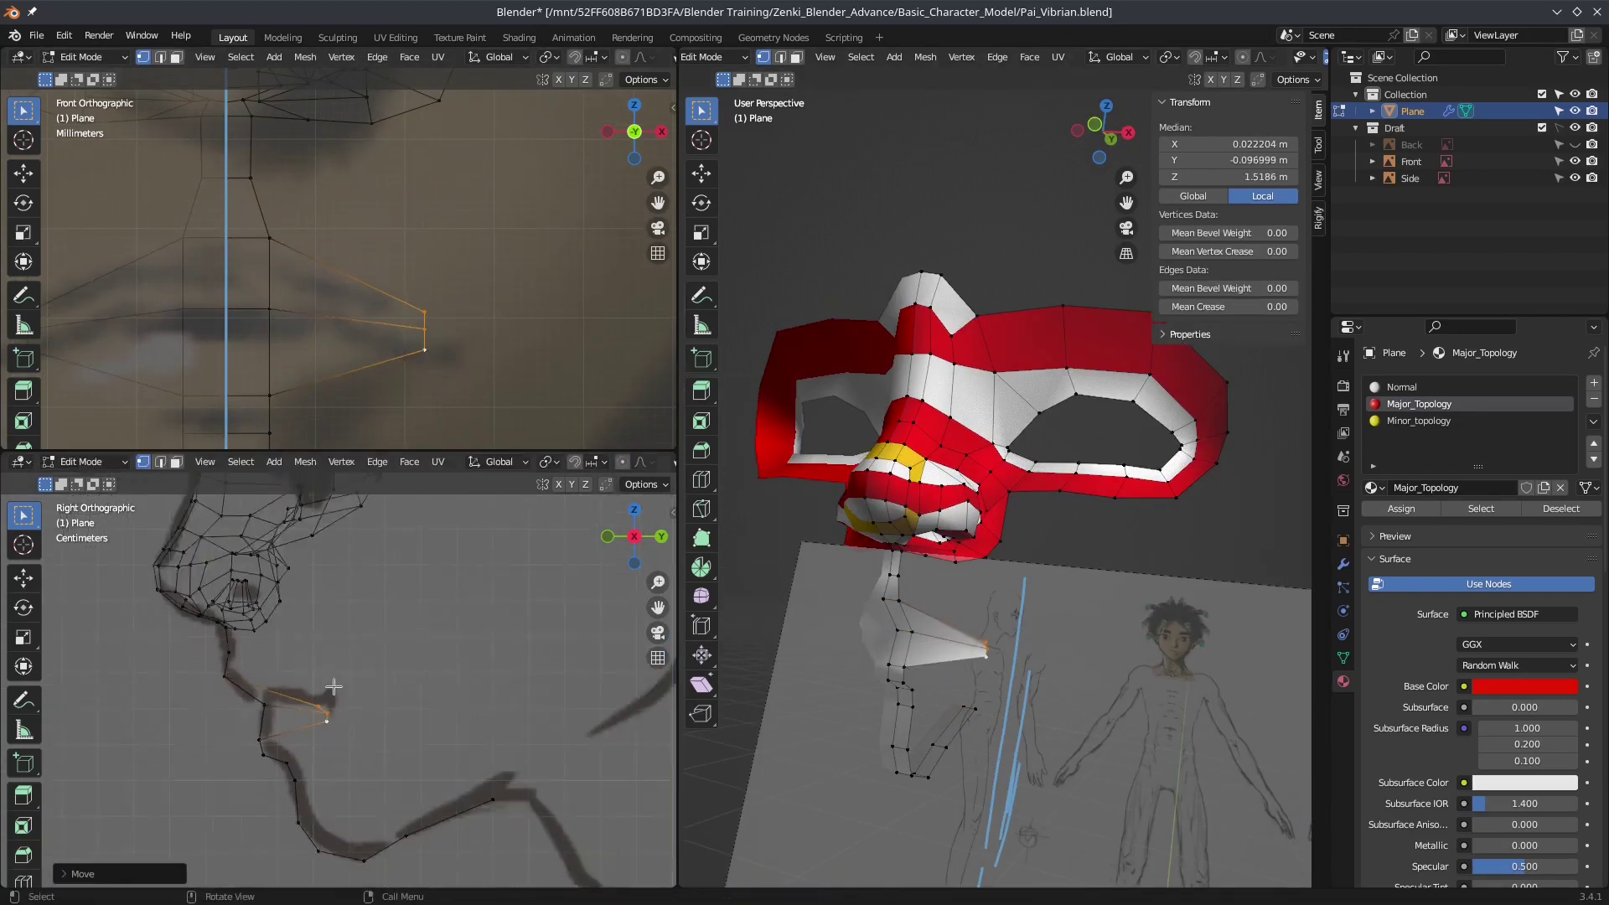
shift+middle_drag(251, 670, 377, 670)
middle_drag(963, 503, 746, 538)
scroll(277, 724, down, 3)
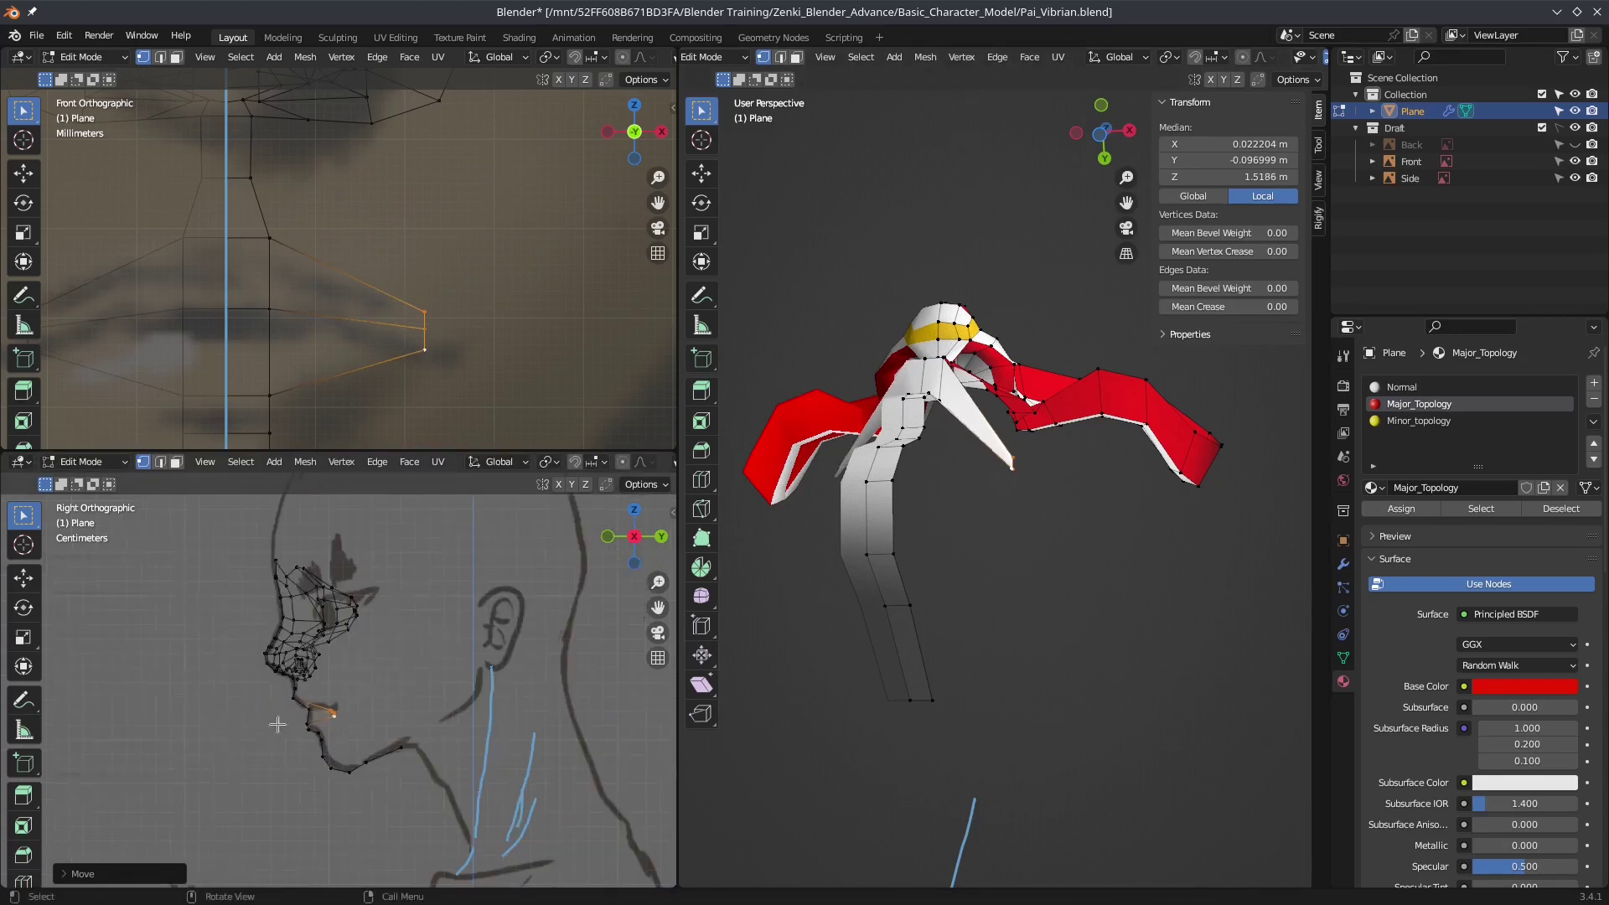
click(365, 707)
Step: Adjust the upper-lip vertex to match the lip in the front reference
mouse_move(963, 545)
middle_down()
mouse_move(880, 545)
mouse_move(1001, 534)
middle_up()
key(g)
click(430, 329)
scroll(964, 544, up, 4)
scroll(430, 329, down, 2)
scroll(430, 328, down, 3)
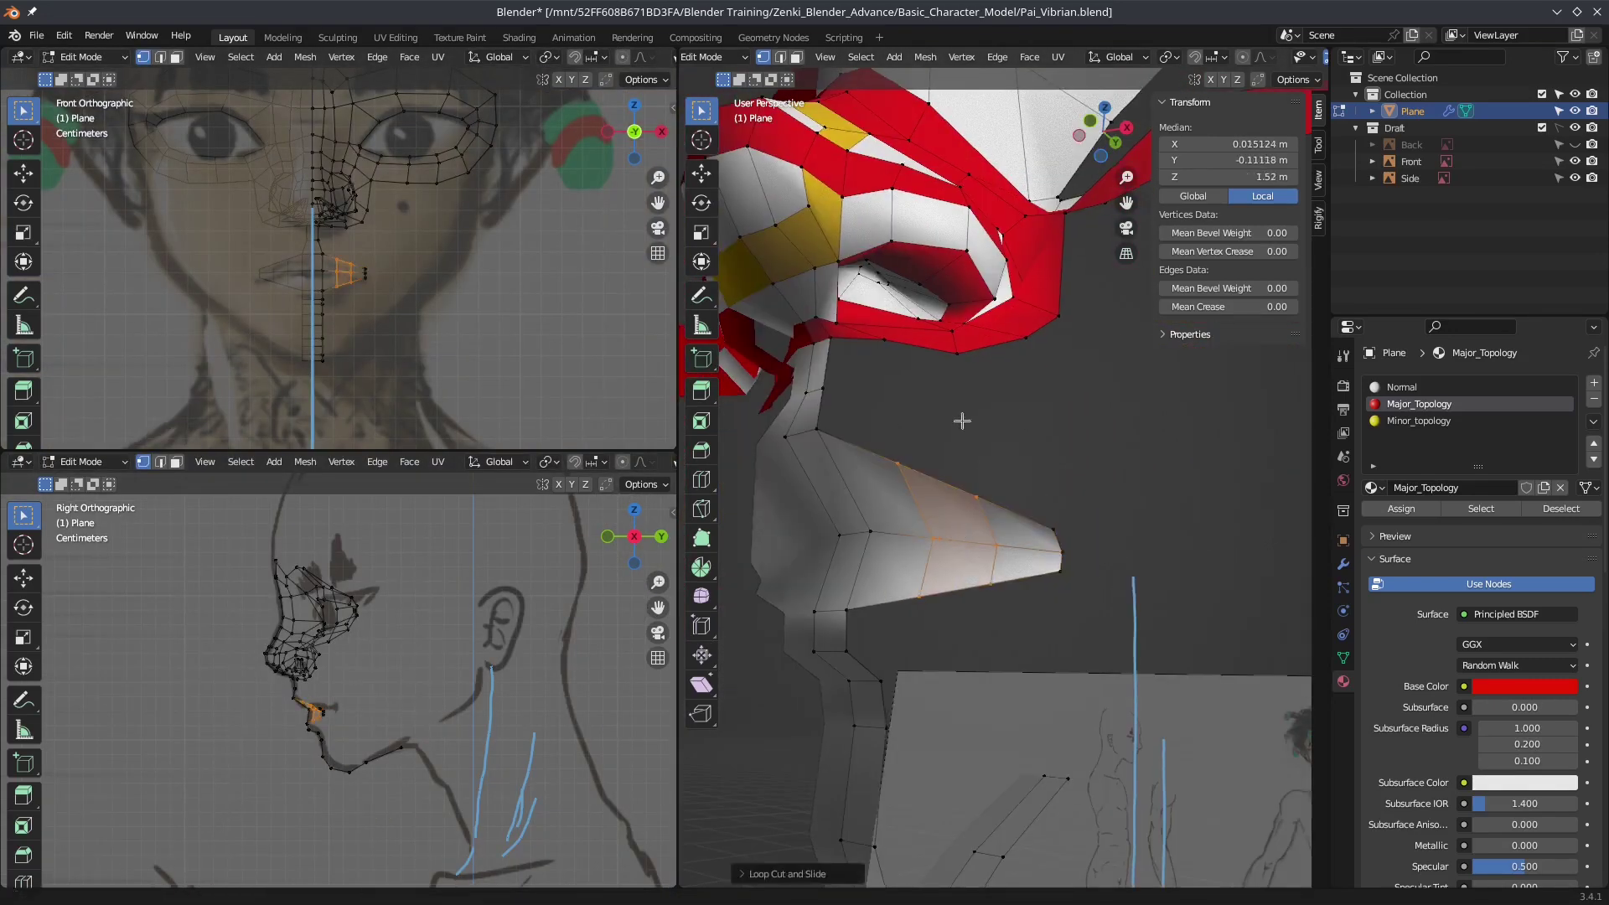
Step: Nudge the upper-lip vertices further out along the lip strip
key(g)
click(962, 421)
middle_drag(961, 421, 947, 590)
scroll(291, 484, up, 2)
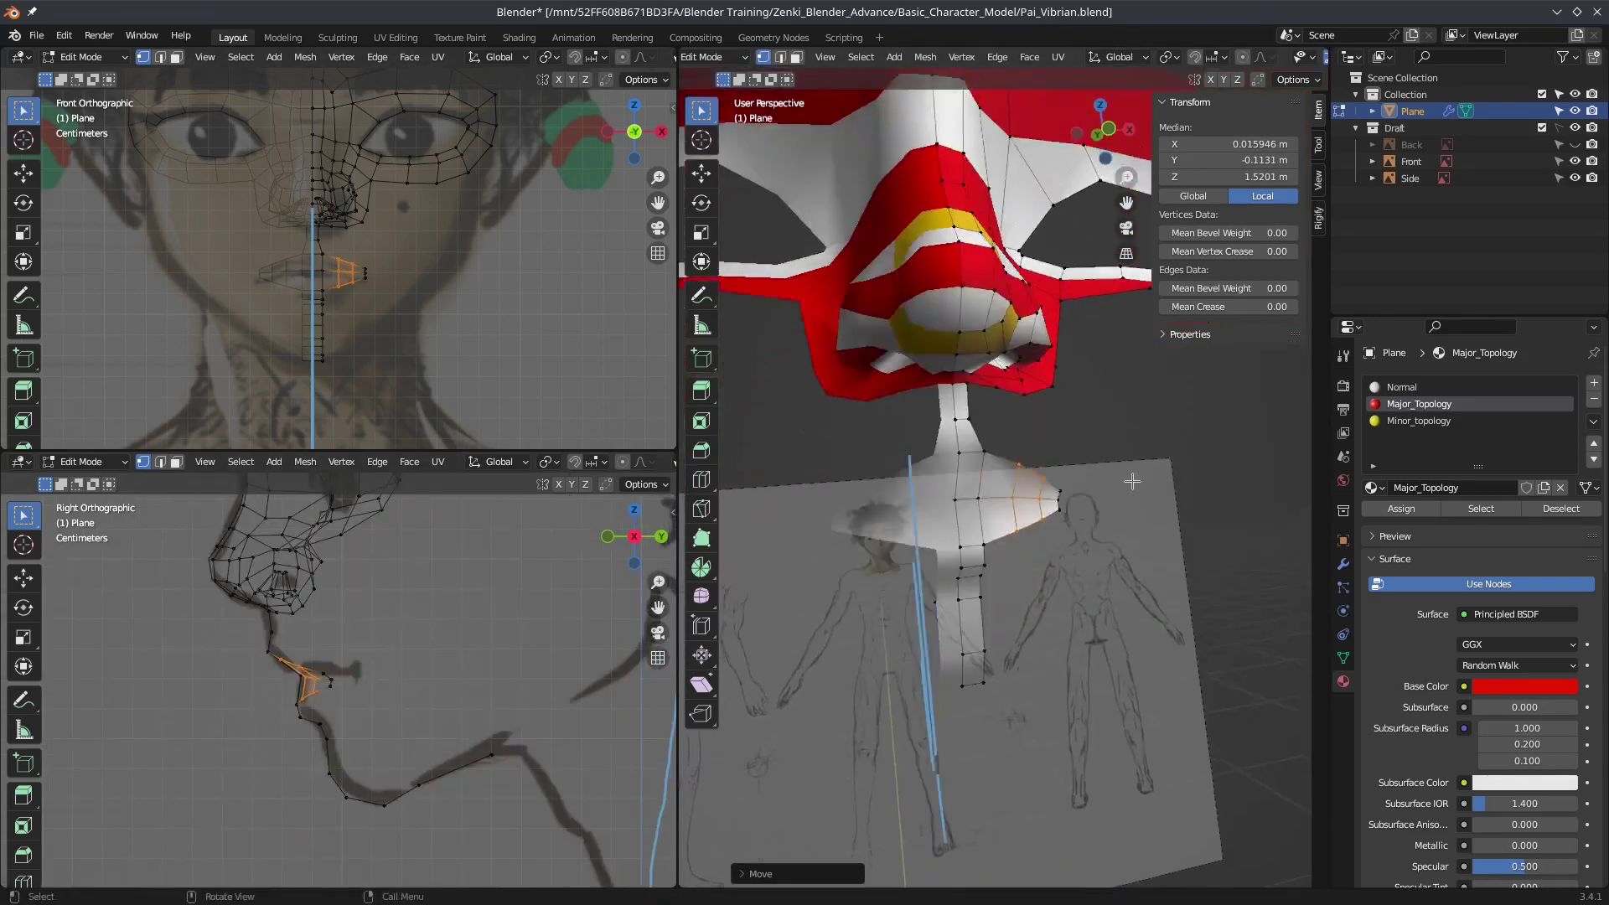
mouse_move(964, 502)
middle_down()
mouse_move(920, 443)
mouse_move(1014, 504)
middle_up()
key(ctrl+r)
key(Escape)
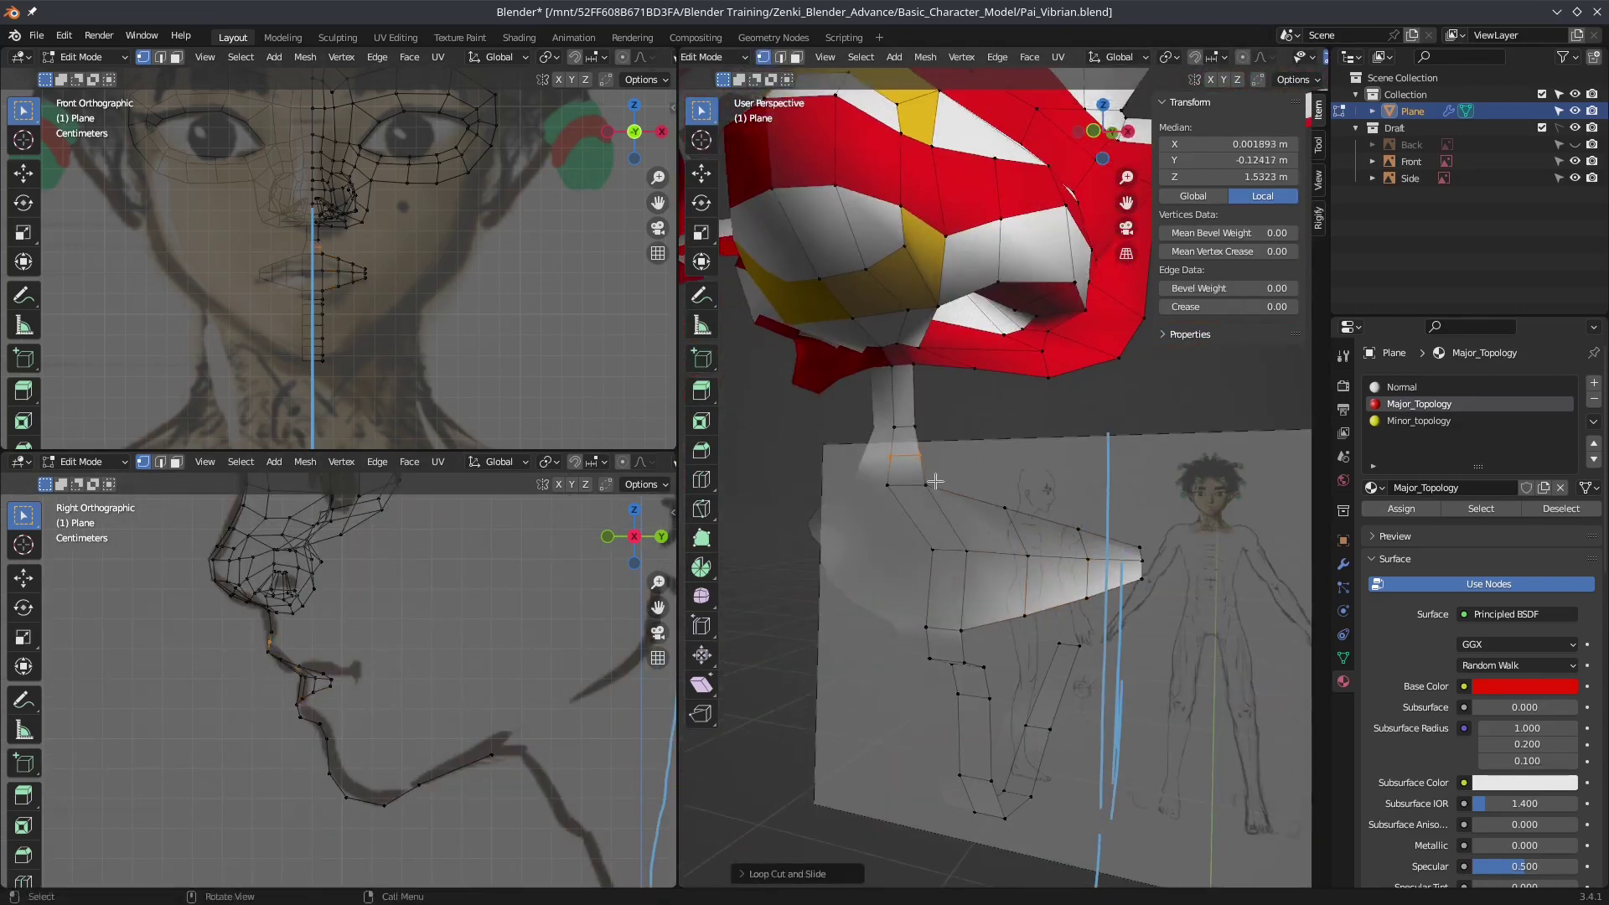
click(1013, 504)
key(g)
click(983, 510)
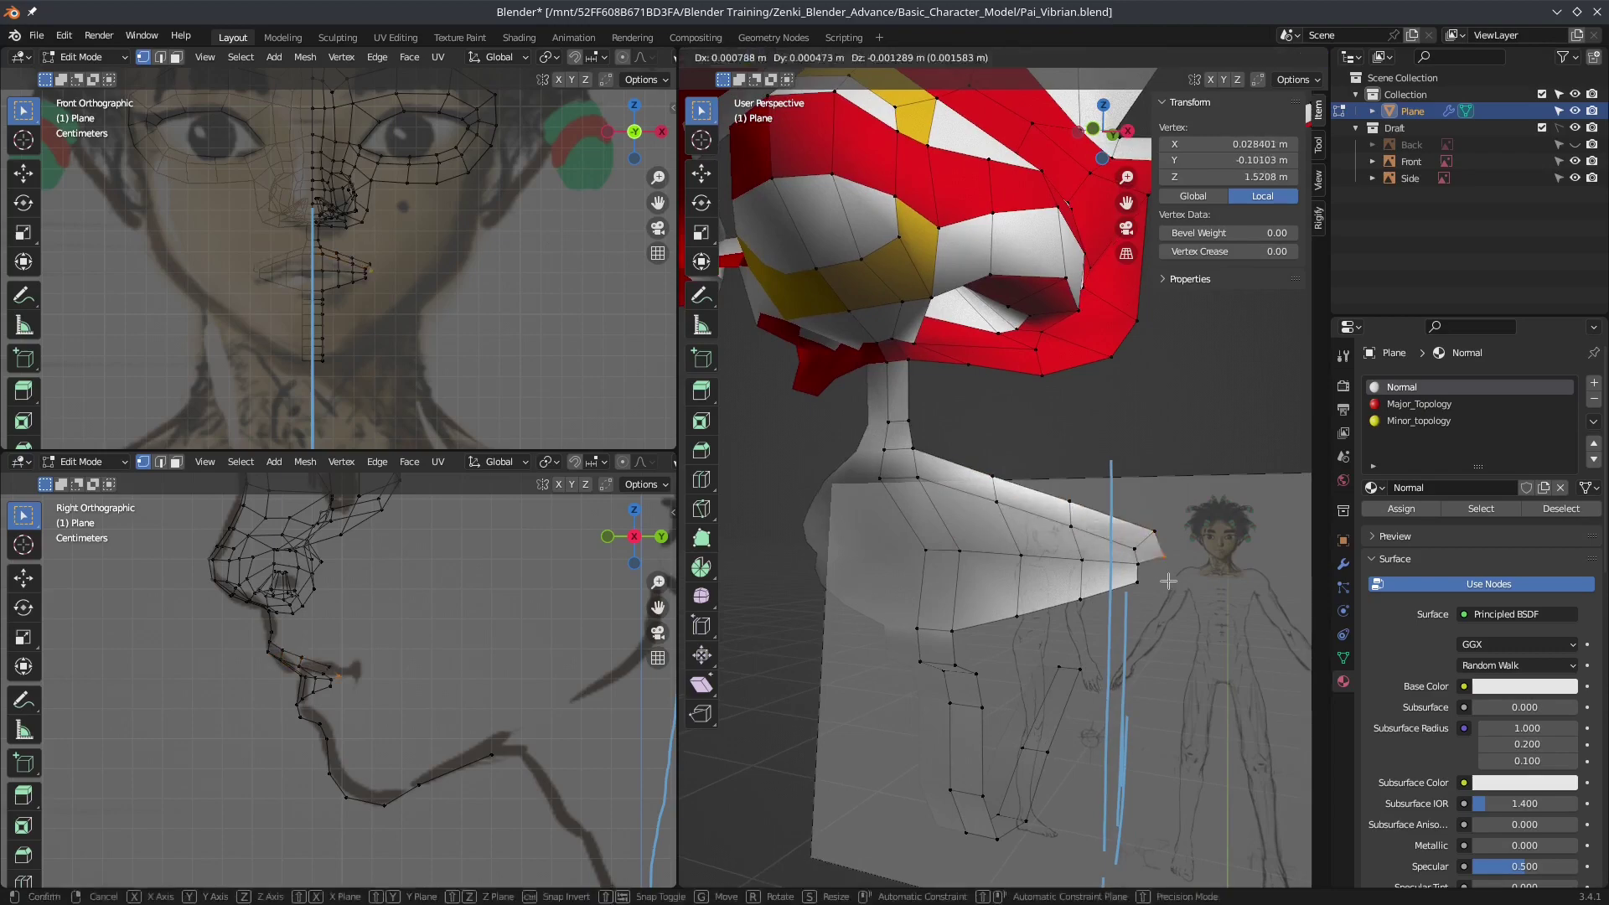
Step: Bevel the horizontal edge loop running across the lip
middle_drag(1100, 594, 1048, 545)
scroll(927, 374, up, 3)
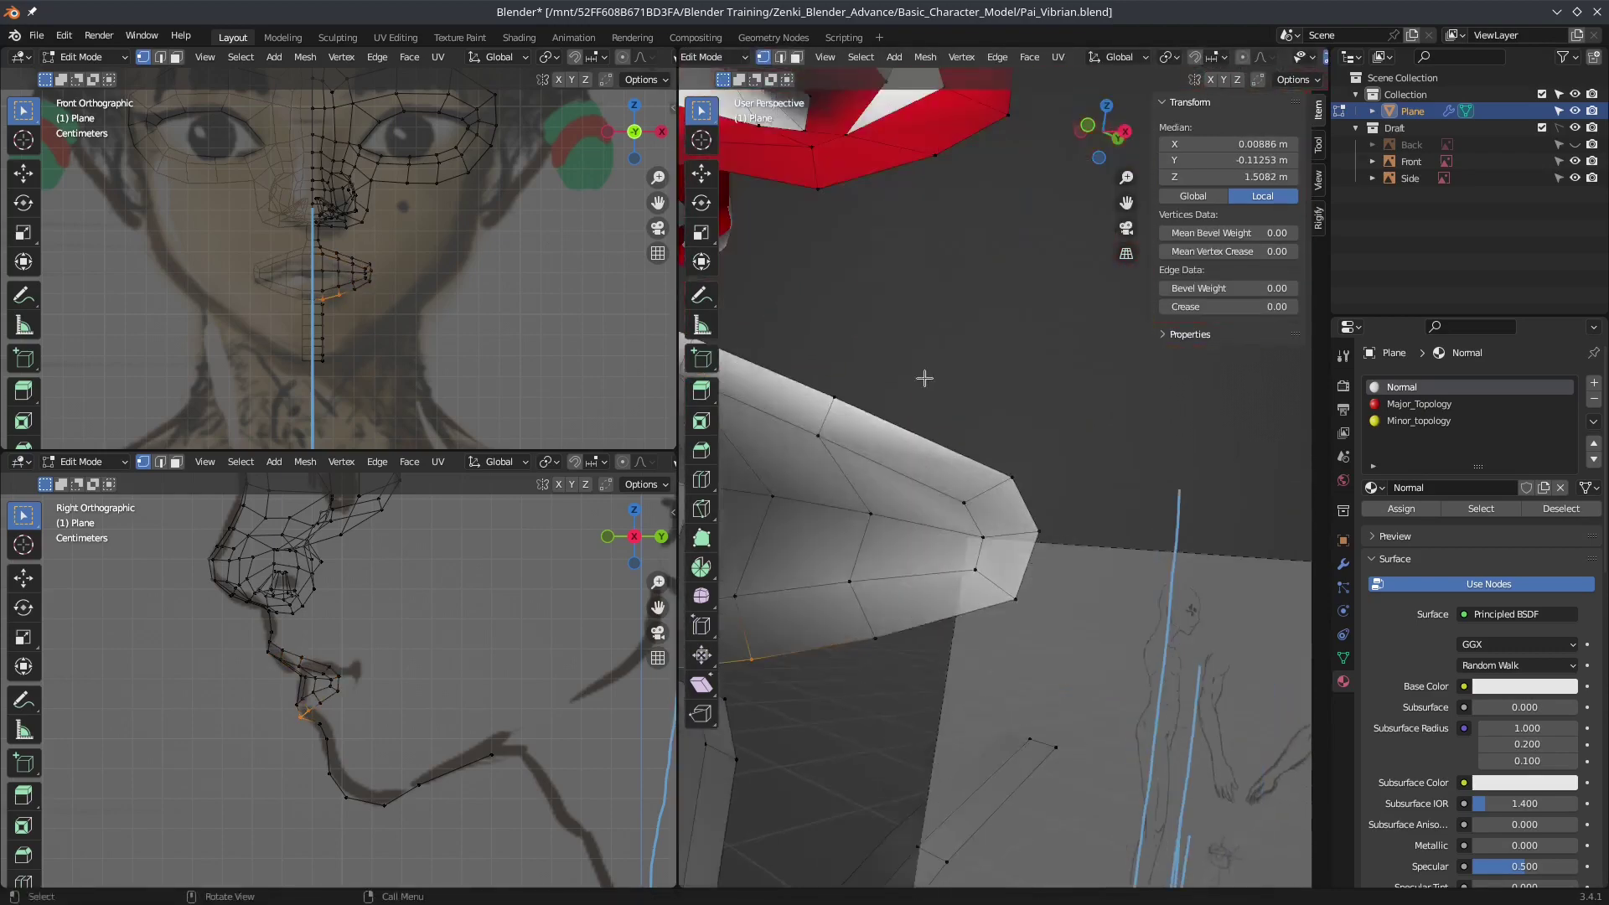
middle_drag(926, 374, 1073, 470)
click(1114, 555)
key(g)
middle_drag(1116, 557, 1073, 523)
alt+click(1073, 522)
key(ctrl+b)
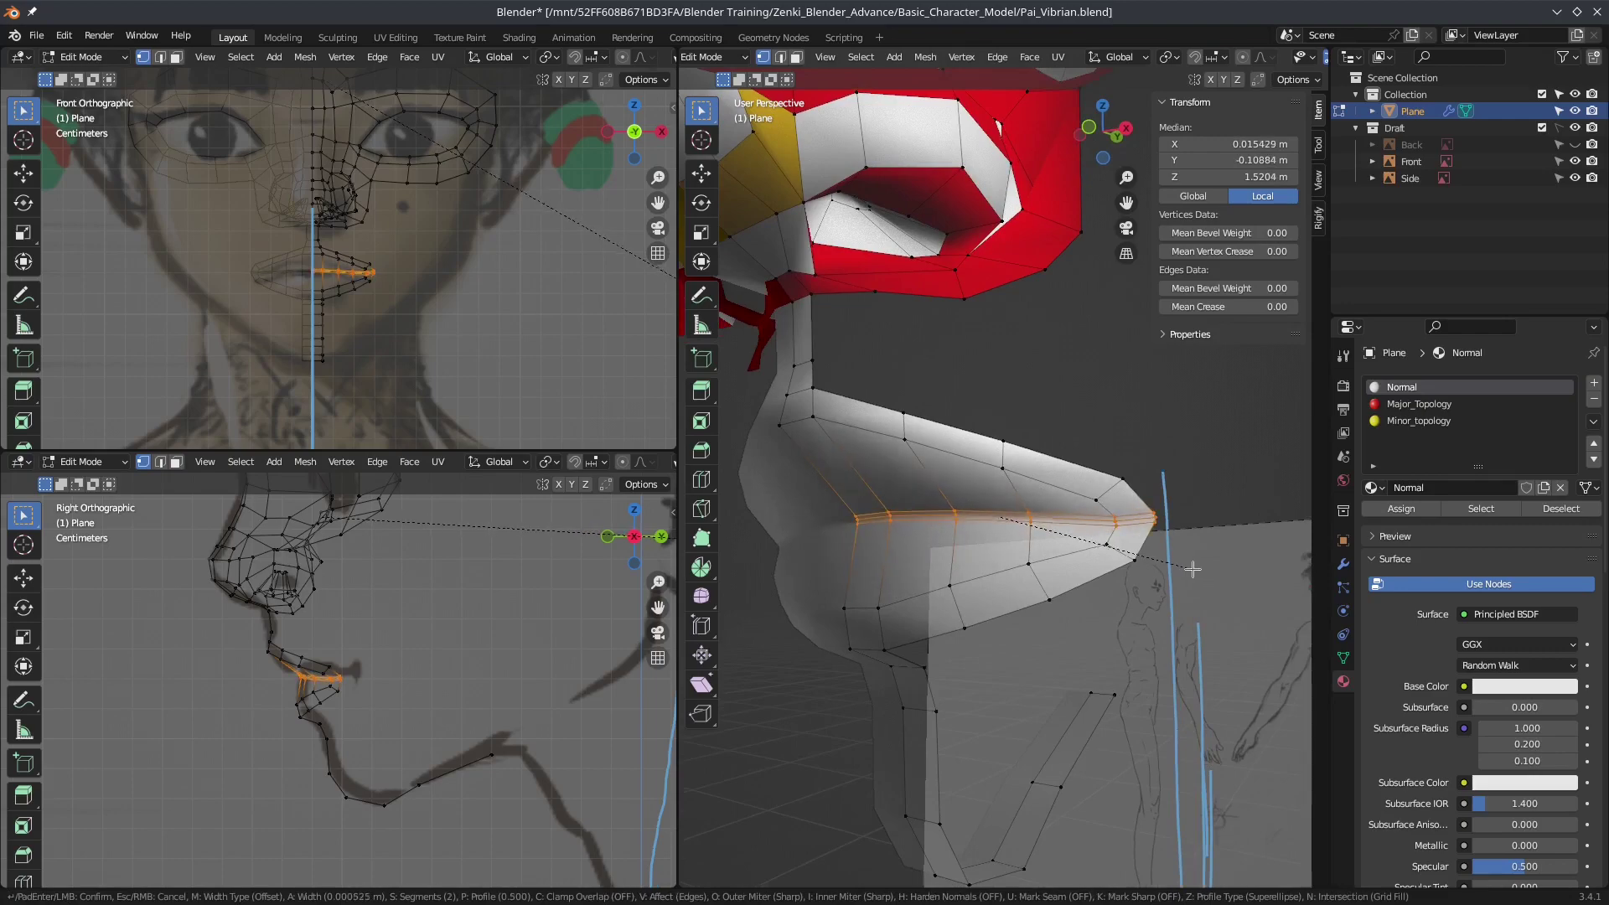
click(1192, 569)
Step: Add a centred loop cut across the lip and reposition one of its edges
mouse_move(1192, 568)
middle_down()
mouse_move(1106, 478)
mouse_move(1149, 431)
mouse_move(922, 438)
middle_up()
key(ctrl+r)
click(1105, 477)
right_click(1106, 478)
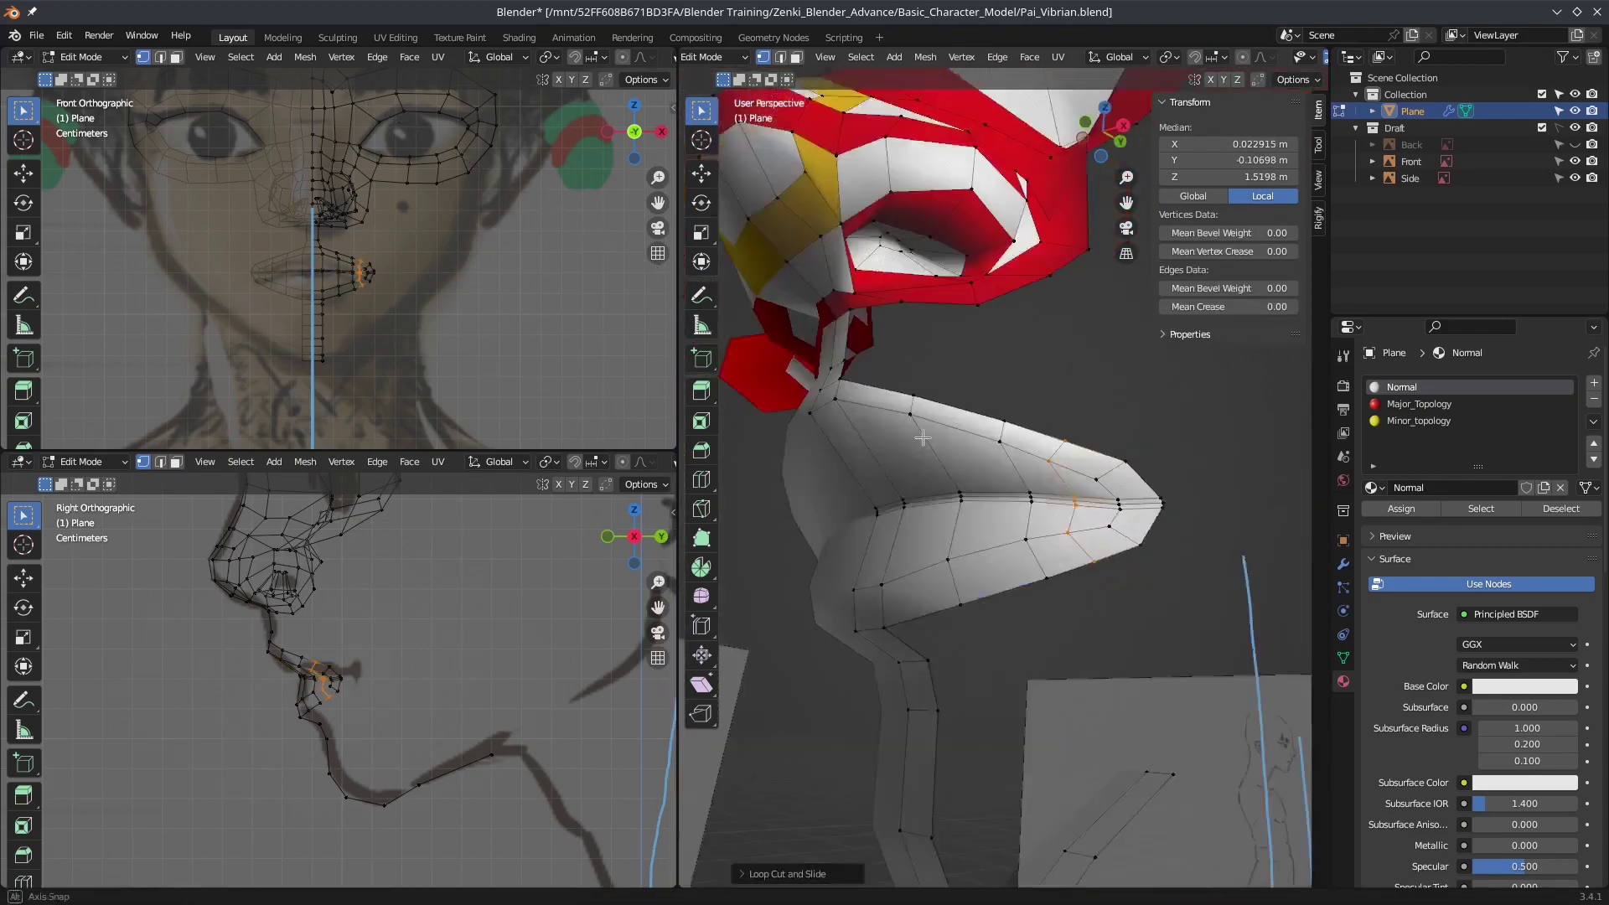
click(1058, 451)
key(g)
mouse_move(1057, 451)
middle_down()
mouse_move(1057, 581)
mouse_move(1005, 536)
middle_up()
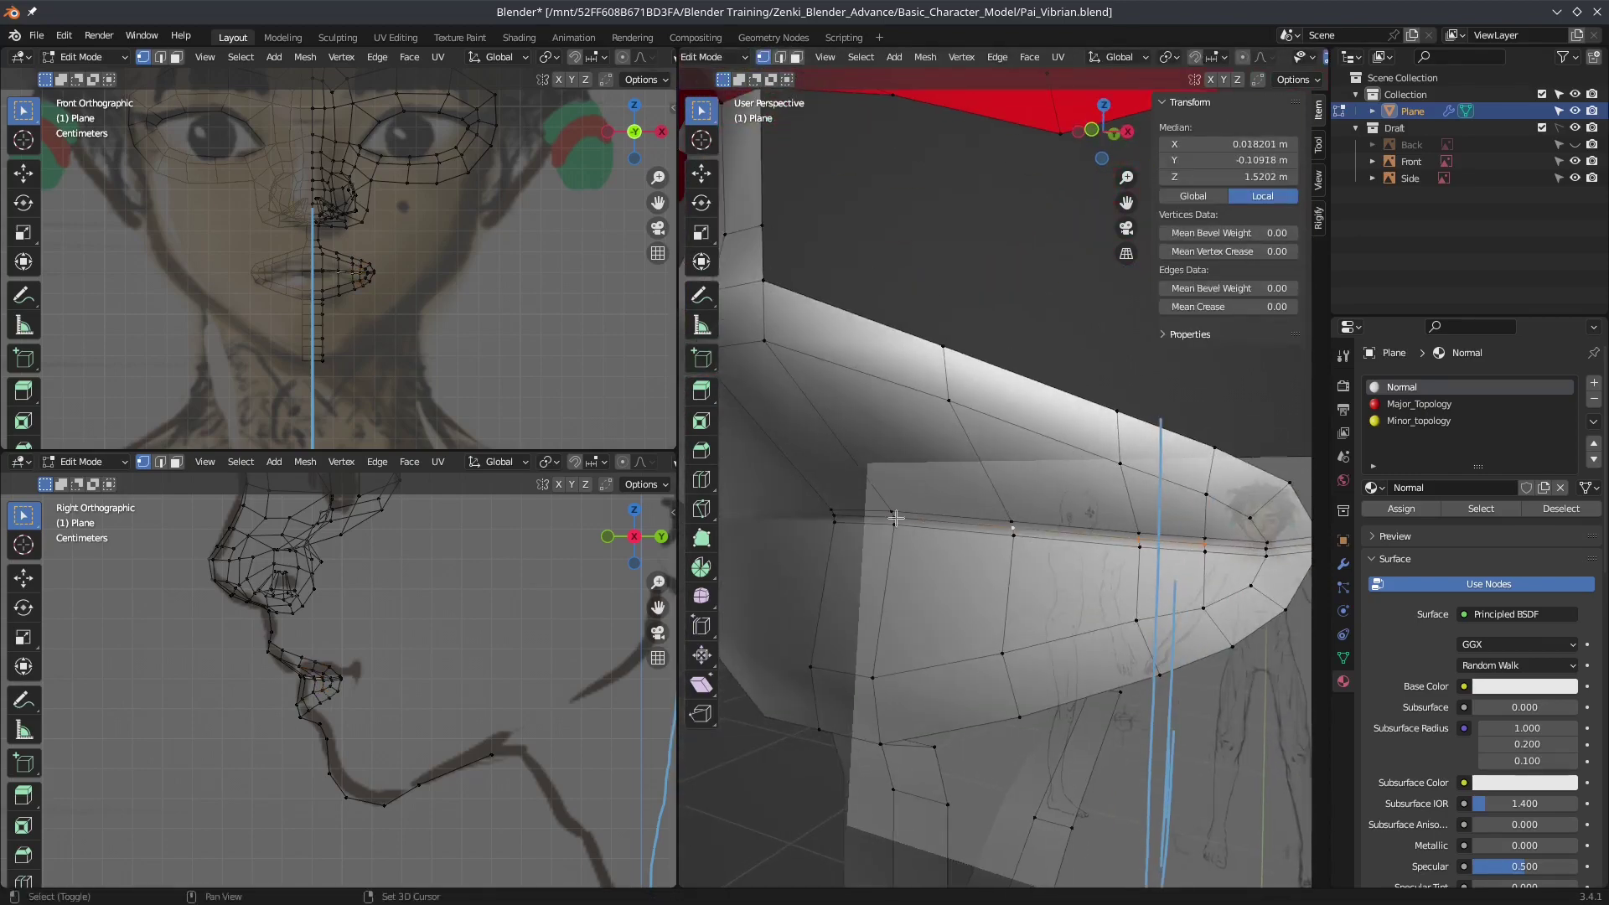
Step: Add another lip loop cut, merge lip vertices, and remove the middle loop
middle_drag(863, 553, 1104, 532)
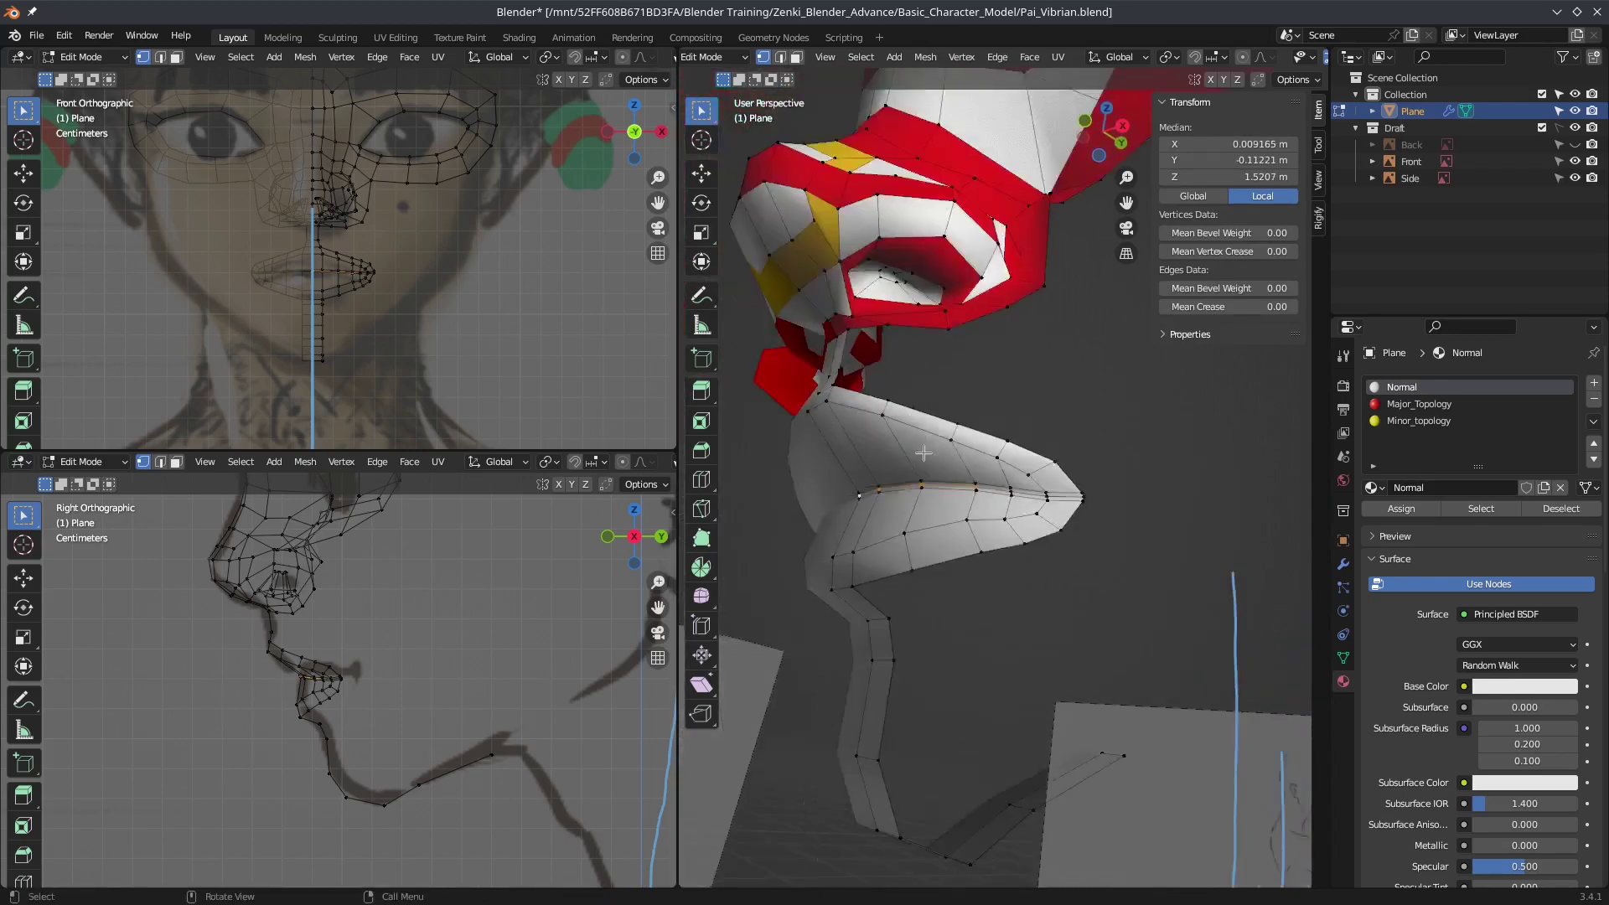
middle_drag(1004, 477, 1139, 504)
key(ctrl+r)
mouse_move(1223, 533)
middle_down()
mouse_move(1195, 545)
mouse_move(1149, 449)
mouse_move(1043, 466)
mouse_move(1123, 546)
middle_up()
click(1188, 532)
key(ctrl+z)
Step: Bevel the lip edge loop to form the mouth parting line
alt+click(1033, 460)
mouse_move(1116, 488)
middle_down()
mouse_move(1091, 544)
mouse_move(1149, 531)
mouse_move(1097, 485)
mouse_move(1173, 521)
middle_up()
scroll(1090, 544, up, 2)
key(ctrl+b)
click(1123, 540)
scroll(1148, 531, up, 2)
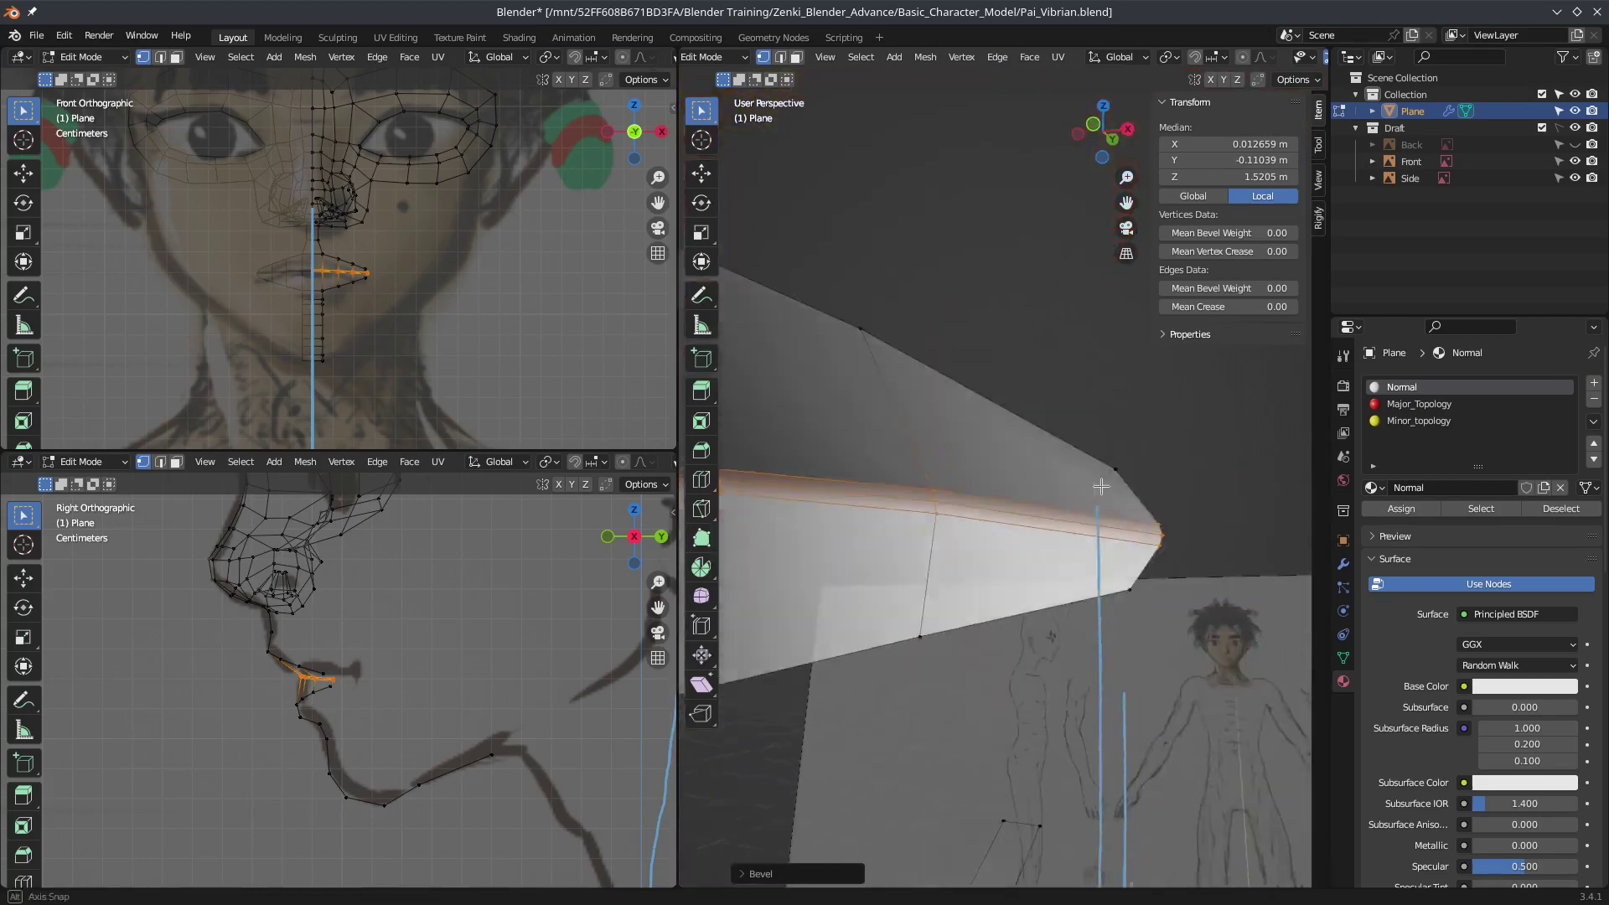
Step: Select the lip-corner vertices, add a loop cut and move the corner vertex
click(1176, 524)
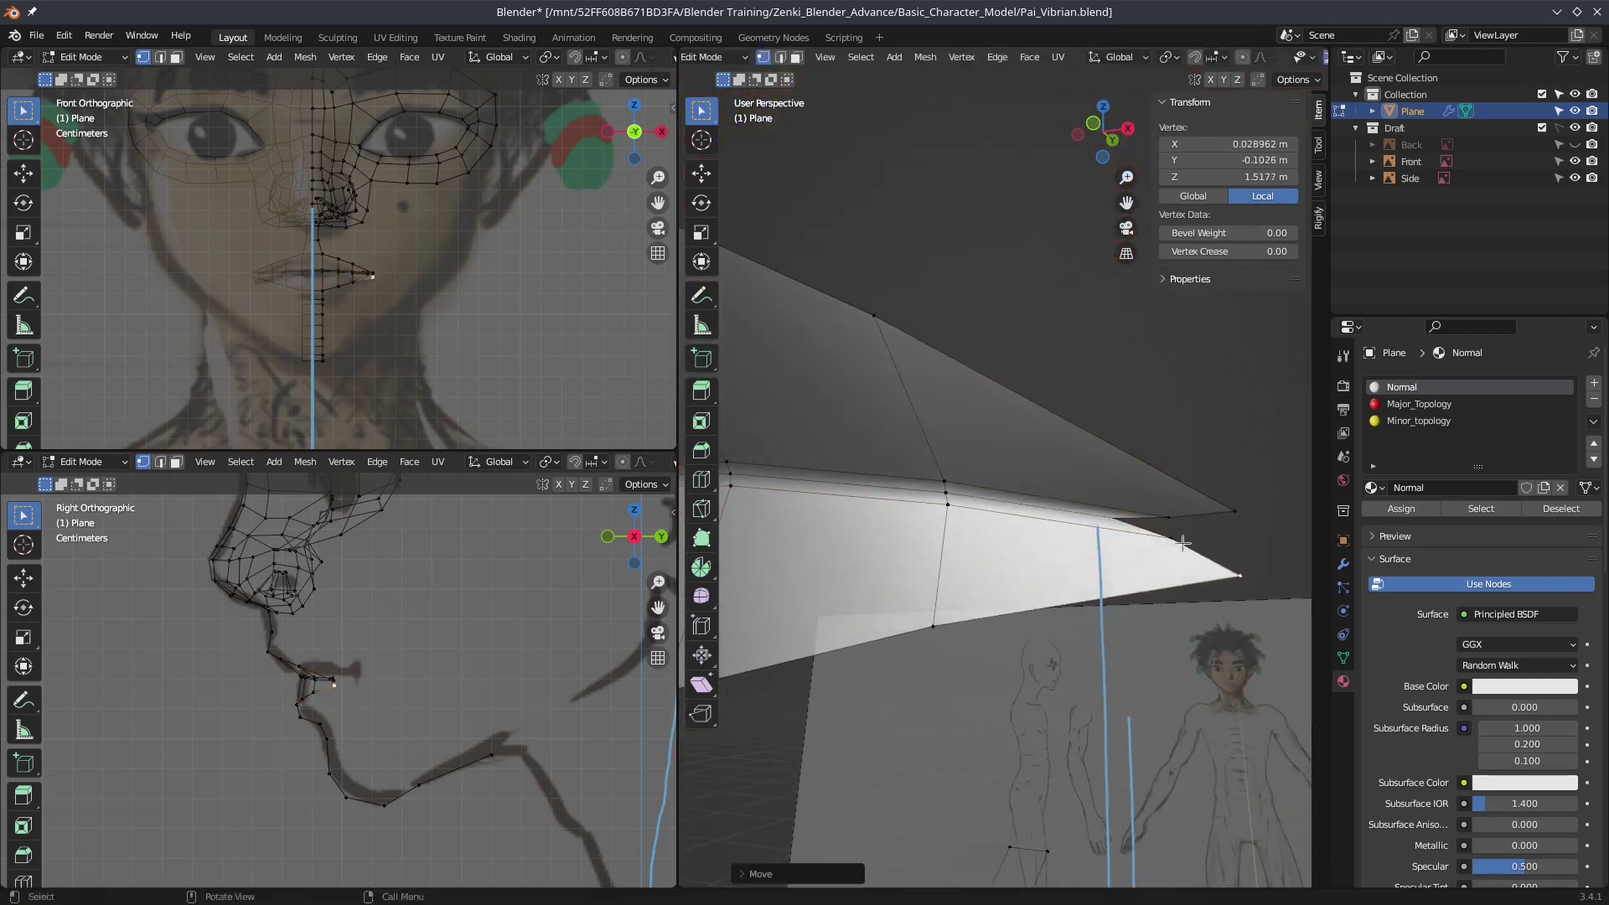
mouse_move(1174, 510)
middle_down()
mouse_move(1060, 418)
mouse_move(1173, 481)
middle_up()
key(ctrl+KP_Add)
scroll(1131, 460, down, 5)
scroll(1131, 460, up, 5)
key(ctrl+r)
click(1198, 476)
drag(1178, 486, 1139, 484)
middle_drag(1139, 485, 1083, 475)
click(846, 484)
Step: Add another lip loop cut and reposition lip vertices toward the corner
mouse_move(846, 484)
middle_down()
mouse_move(989, 432)
mouse_move(993, 525)
middle_up()
key(g)
click(883, 460)
middle_drag(883, 459, 767, 410)
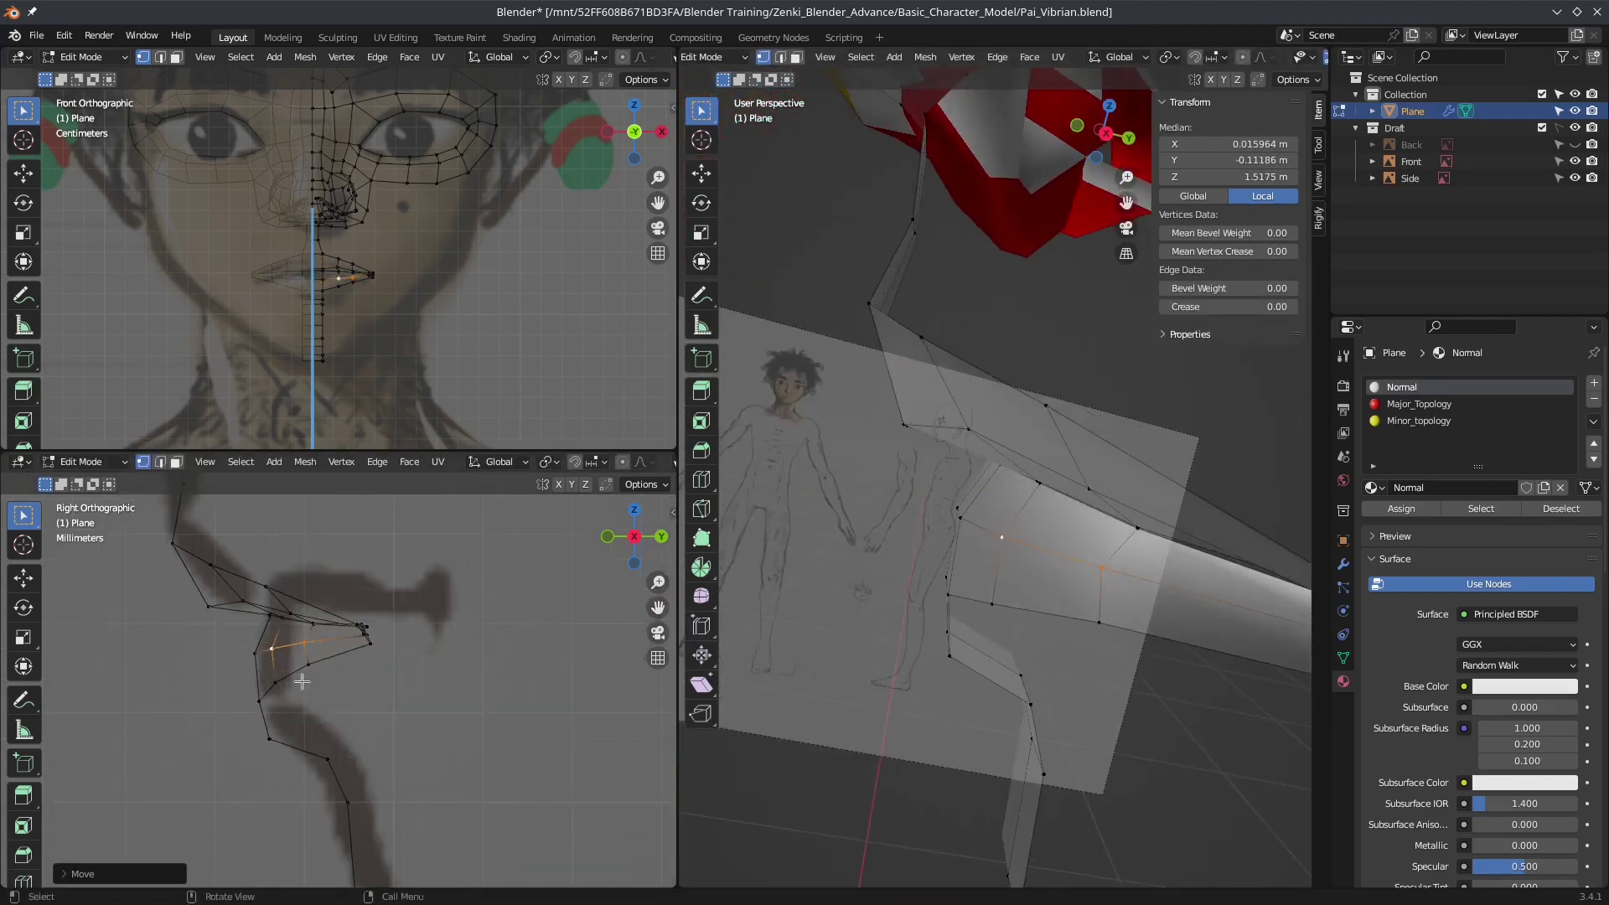
mouse_move(1129, 546)
middle_down()
mouse_move(1005, 477)
mouse_move(1020, 421)
mouse_move(1205, 509)
middle_up()
key(g)
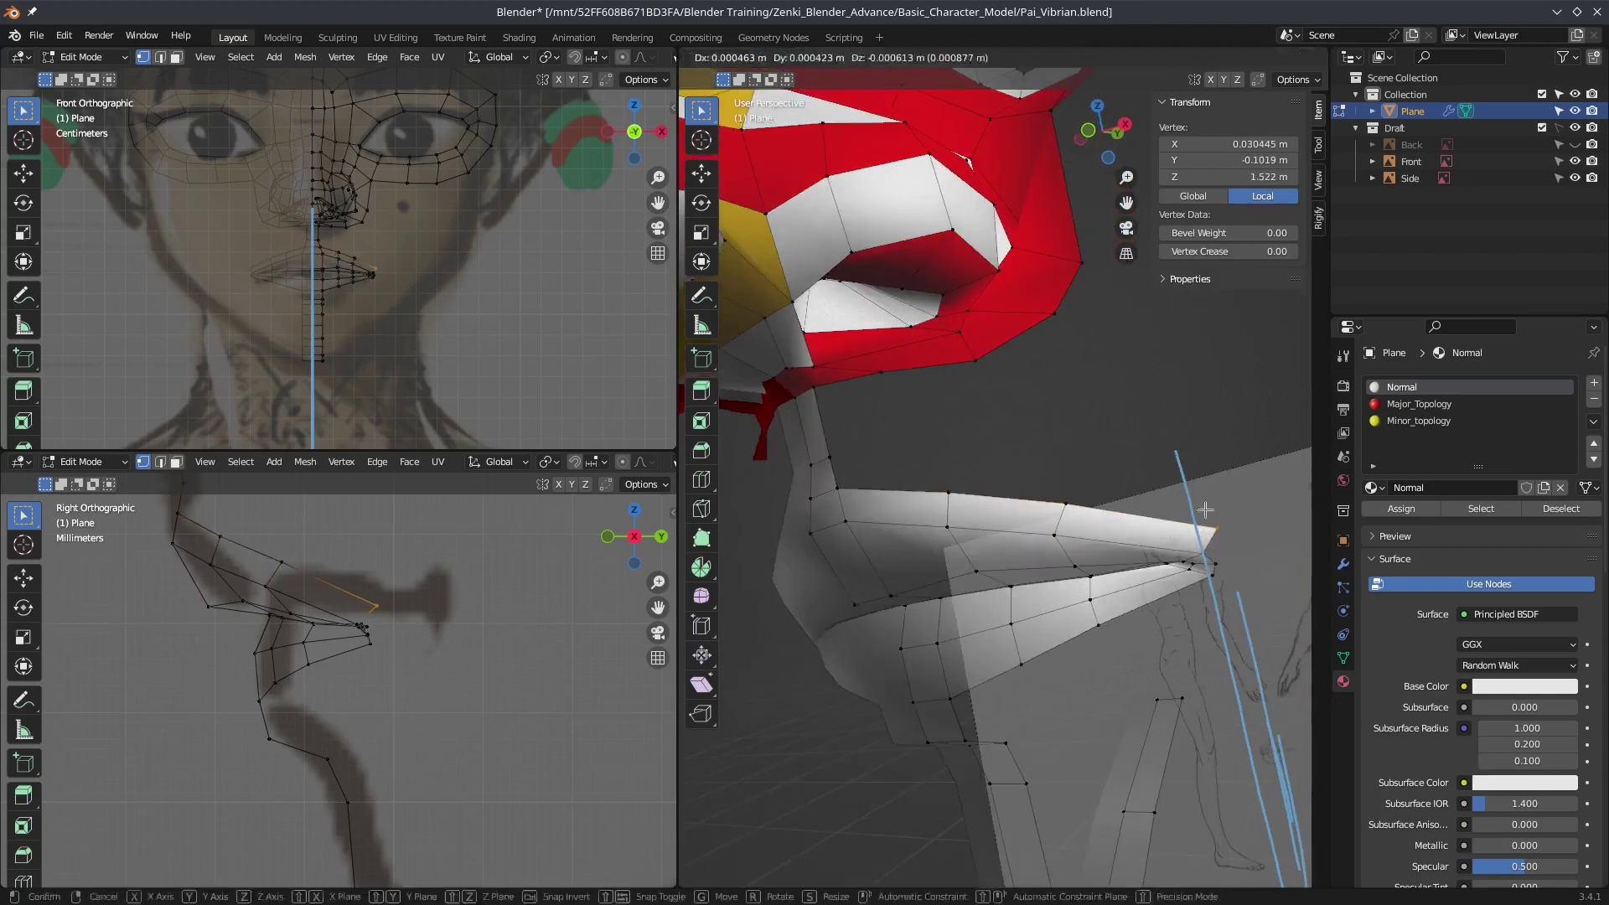
mouse_move(1208, 588)
middle_down()
mouse_move(1072, 436)
mouse_move(1127, 525)
middle_up()
key(ctrl+r)
click(1067, 415)
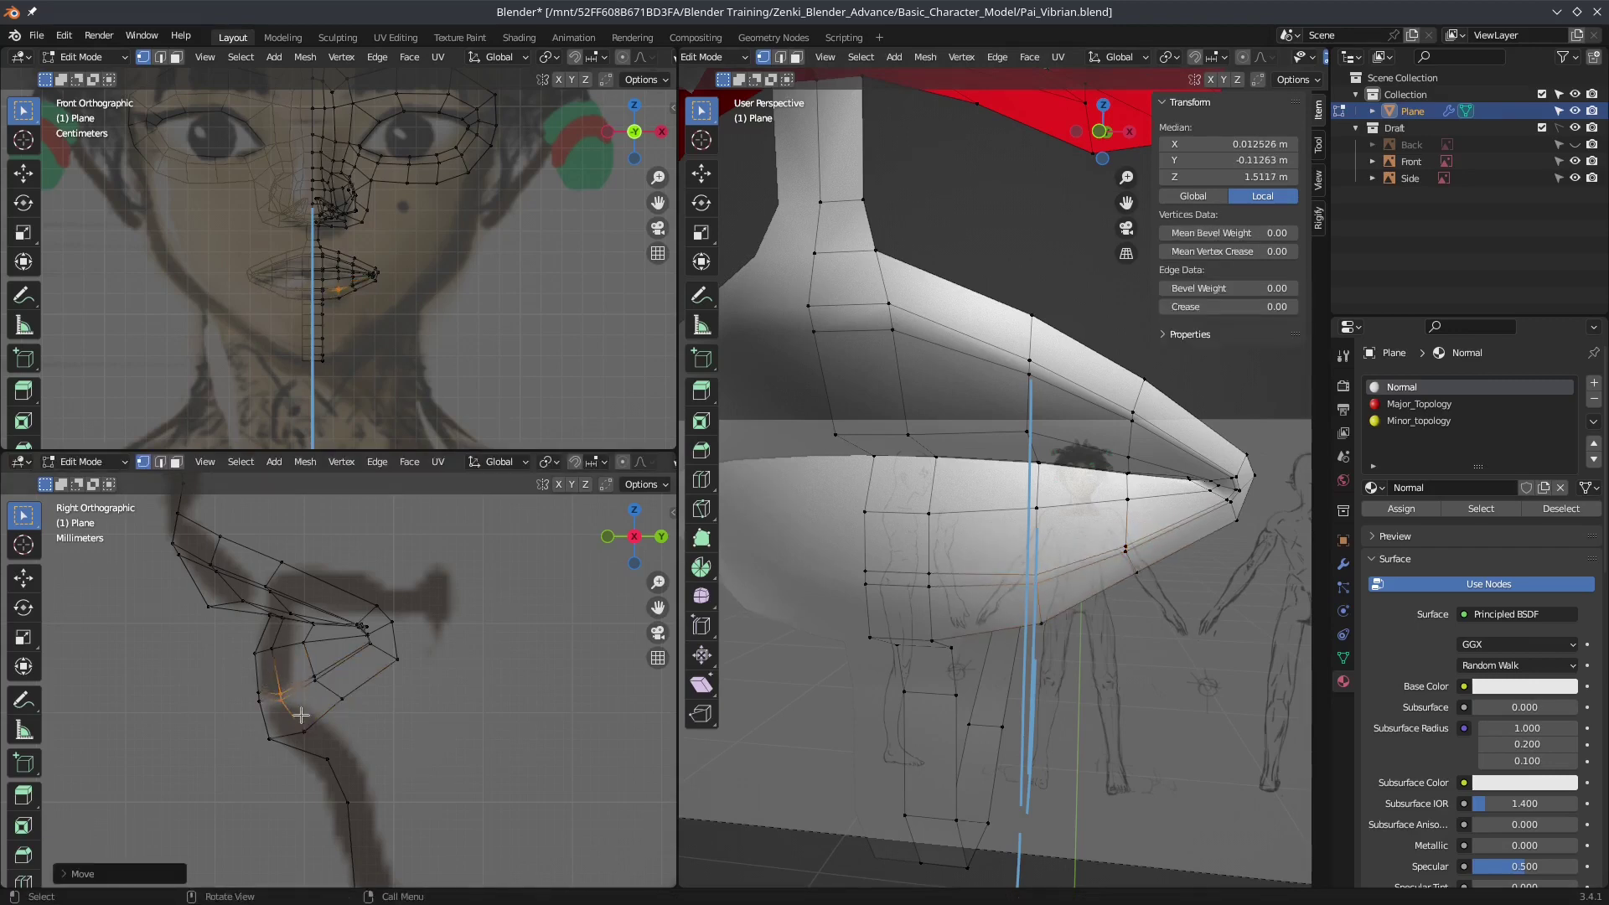
Step: Move the remaining lip-corner vertices so the lips taper to a point
middle_drag(1005, 469, 1064, 490)
drag(1072, 496, 1105, 524)
middle_drag(1104, 524, 949, 493)
key(a)
scroll(1012, 555, down, 5)
scroll(963, 486, up, 6)
click(902, 482)
scroll(952, 473, down, 3)
scroll(949, 493, up, 4)
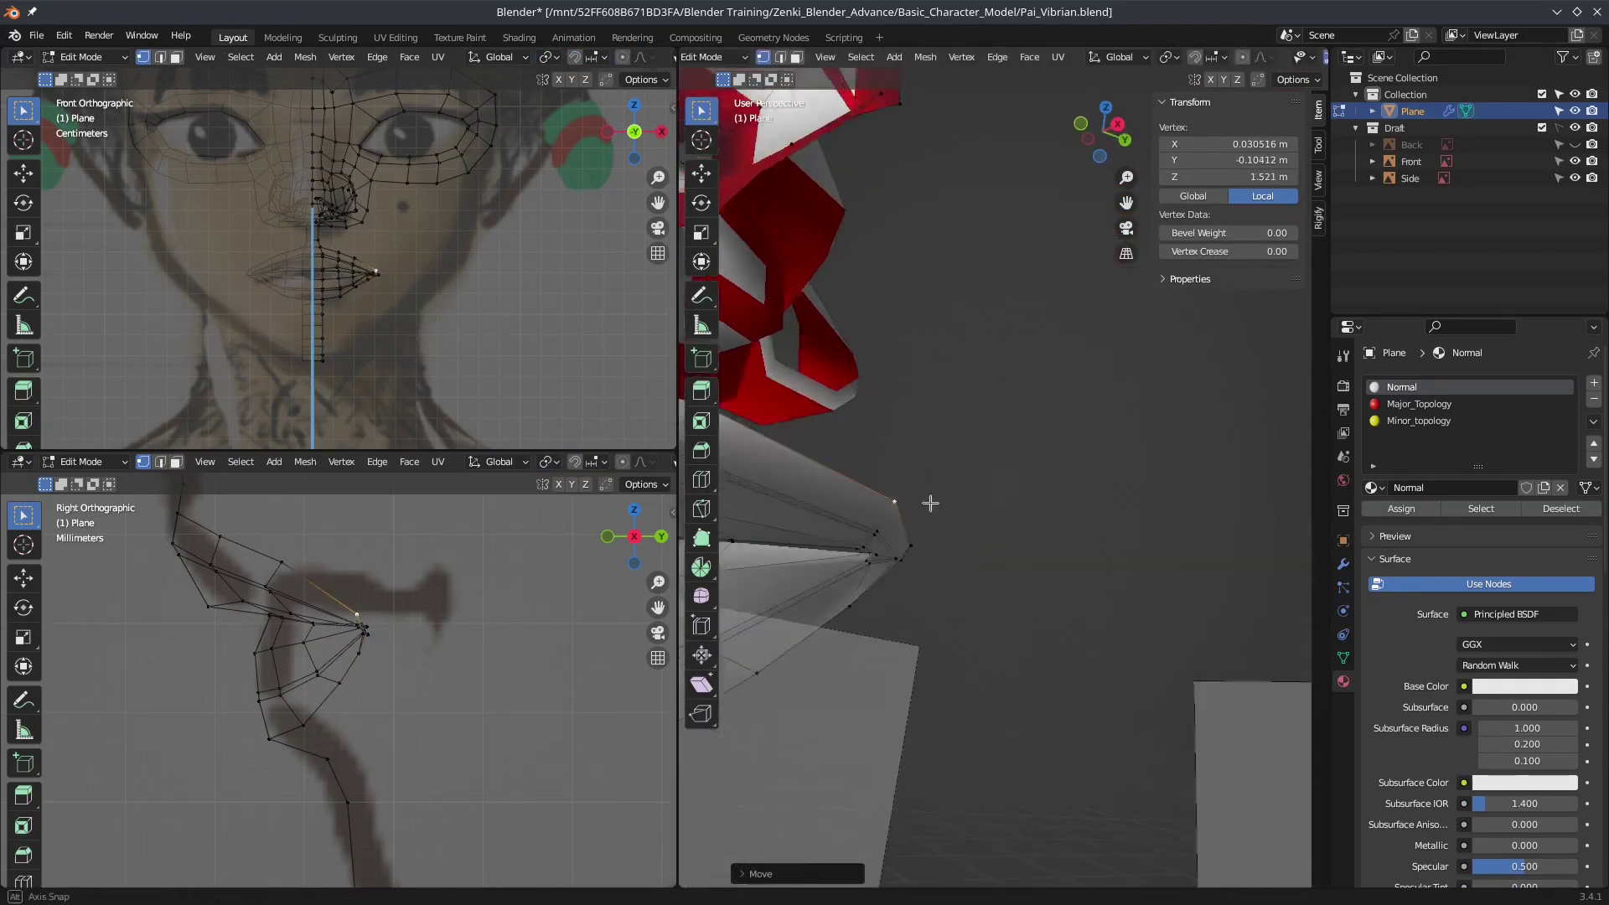
key(g)
scroll(992, 454, up, 2)
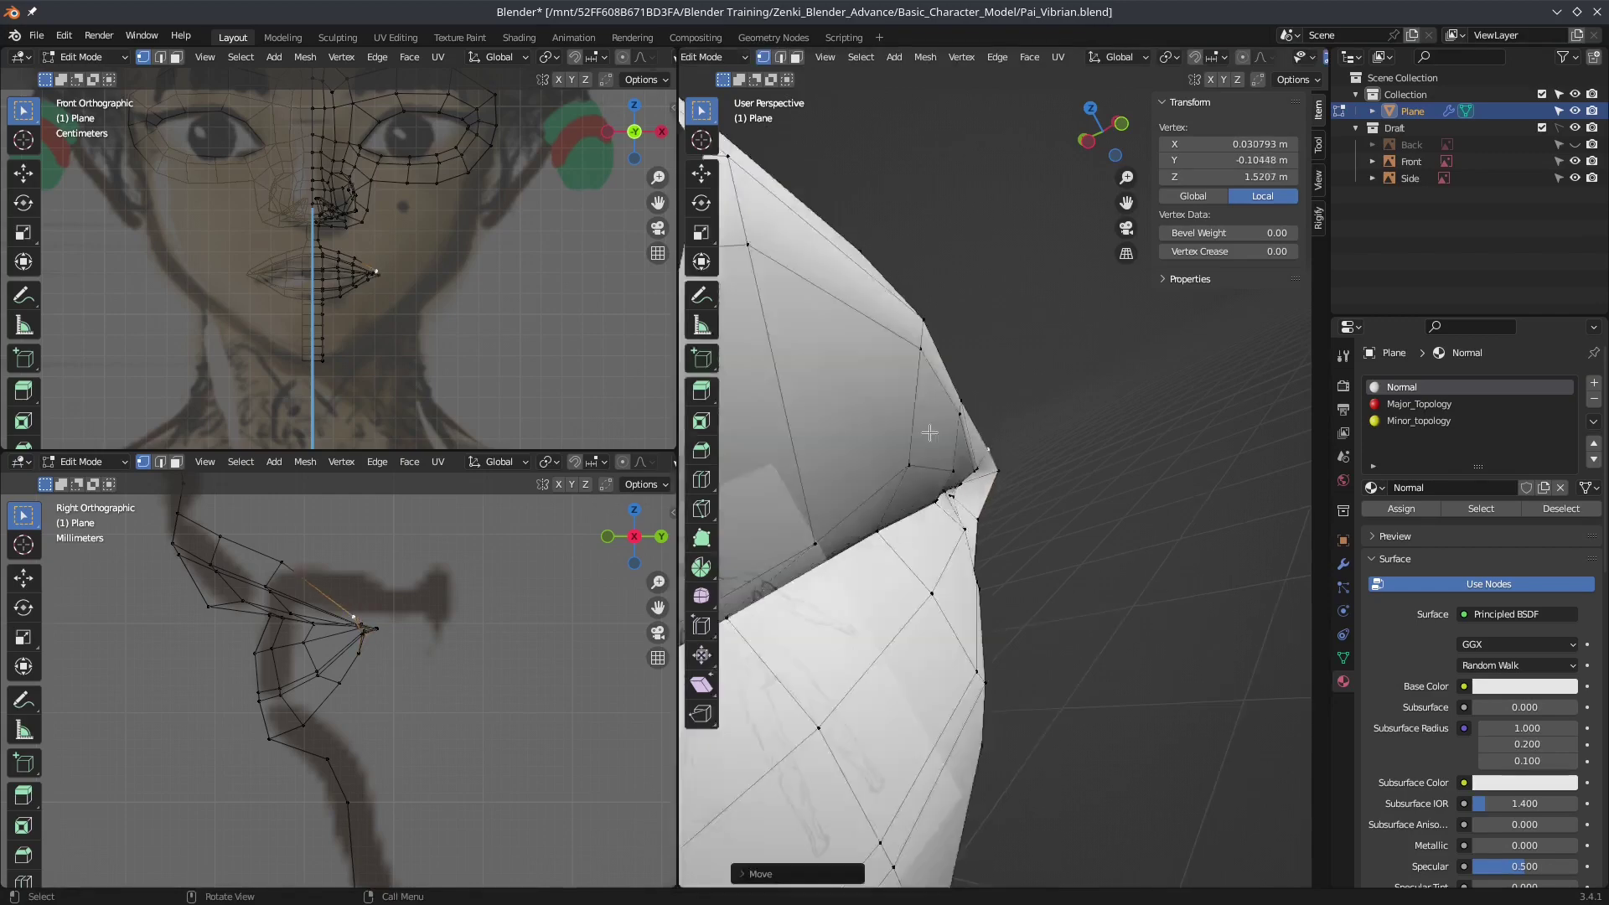
Step: Check the mesh in Object Mode, then add an edge loop to the chin strip
key(Tab)
scroll(934, 432, down, 5)
mouse_move(934, 432)
middle_down()
mouse_move(936, 364)
mouse_move(1177, 539)
middle_up()
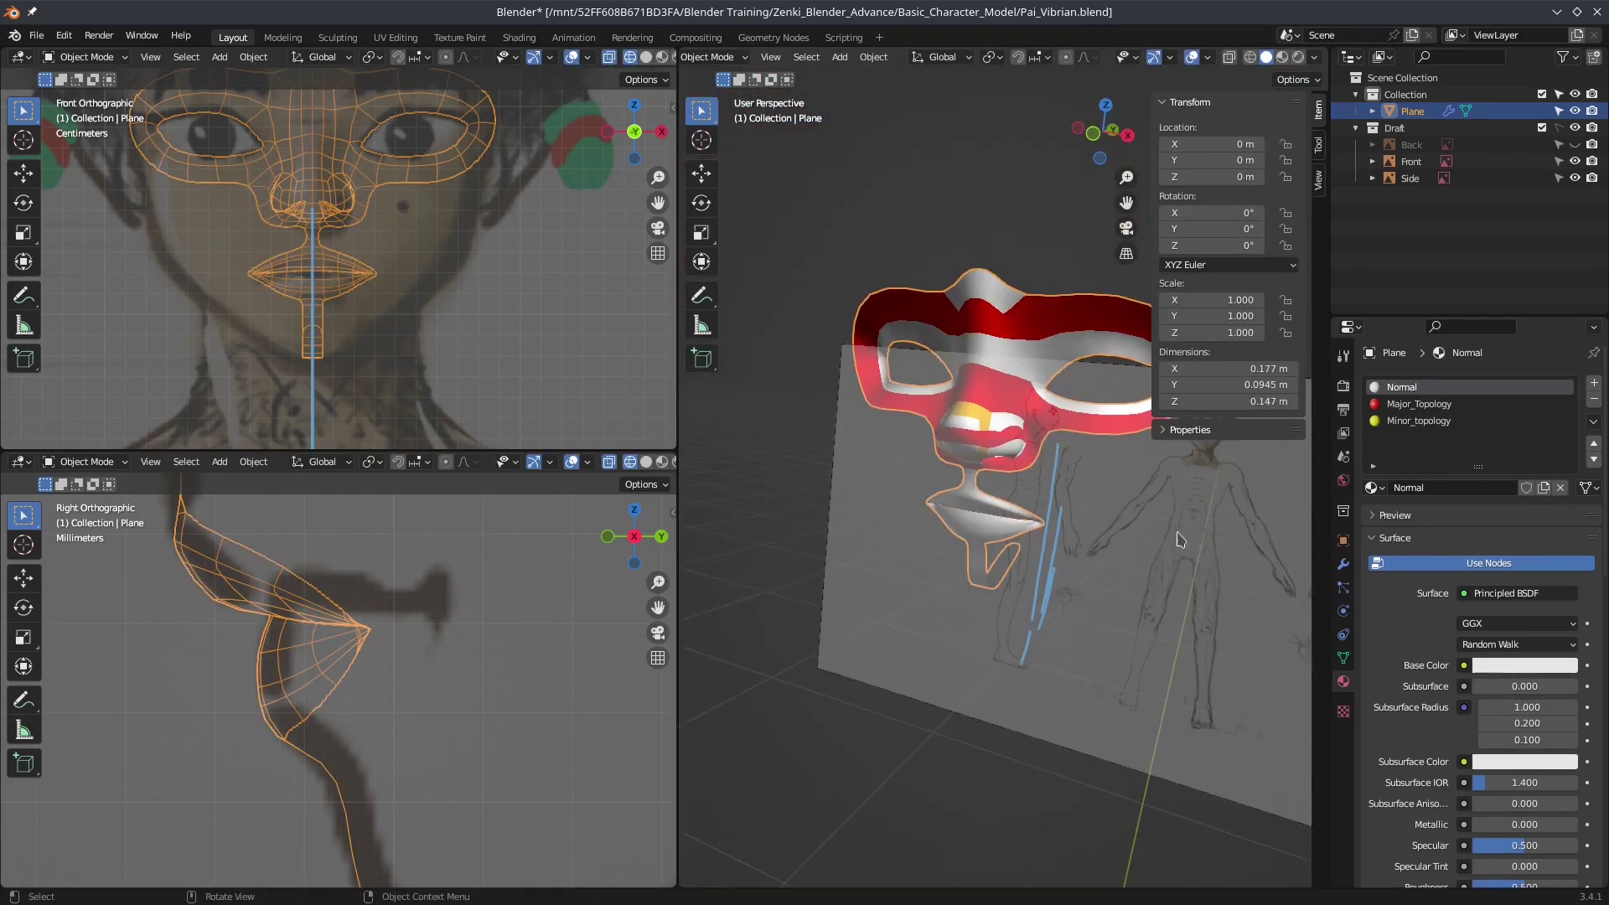
key(Tab)
scroll(964, 419, up, 3)
middle_drag(964, 419, 980, 436)
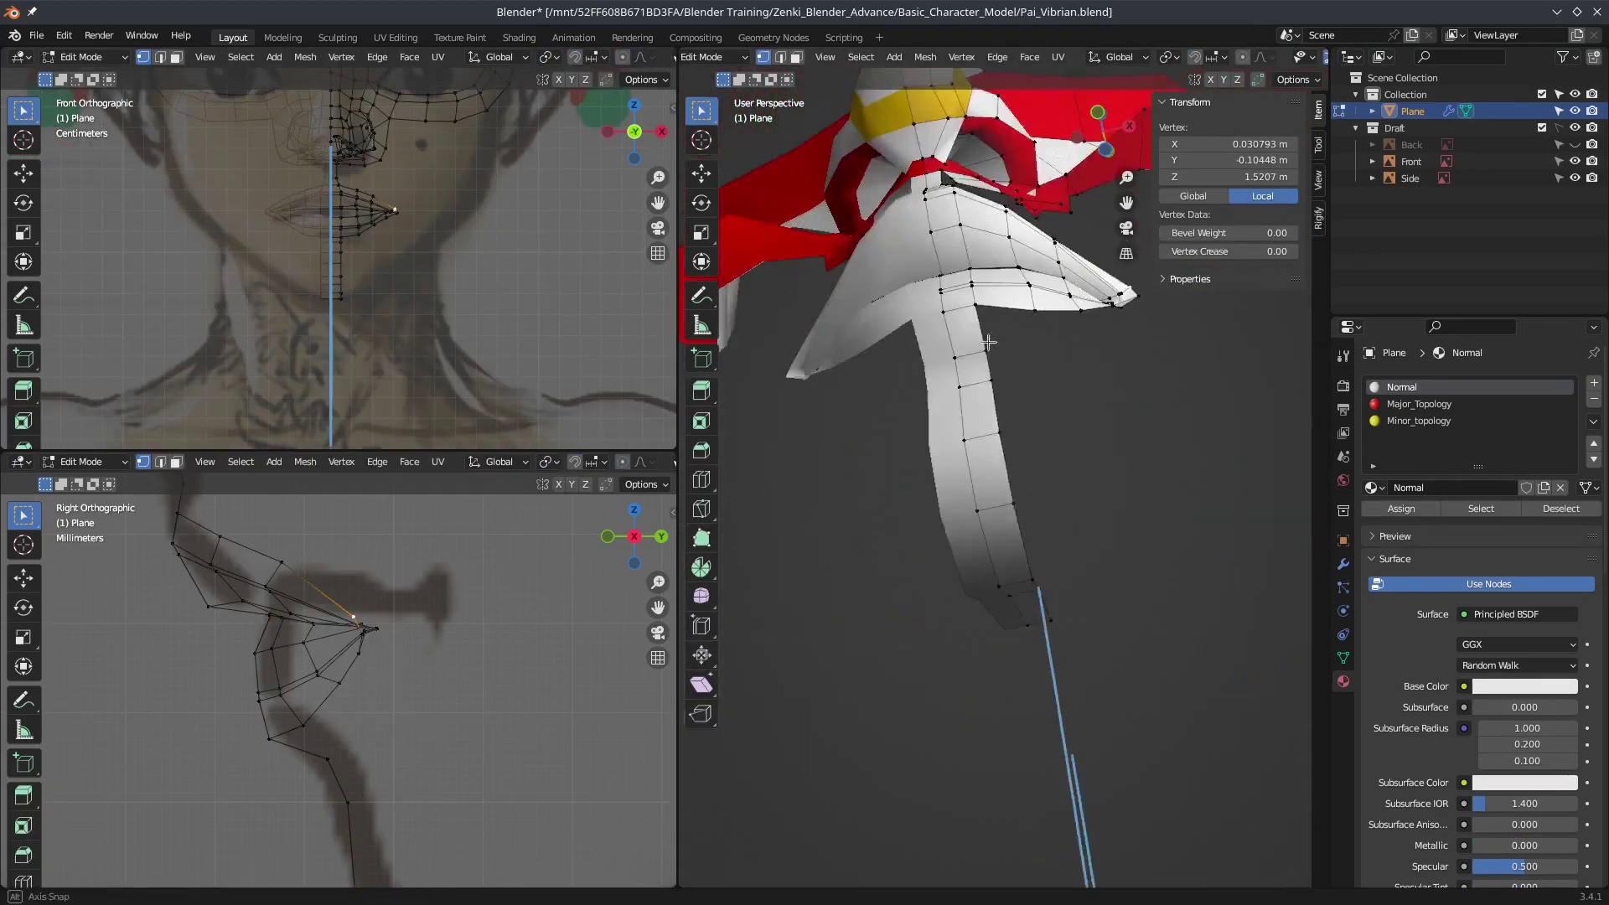
key(ctrl+r)
click(980, 436)
Step: Extrude a new vertex from the end of the strip down to start the lower lip
scroll(484, 637, down, 2)
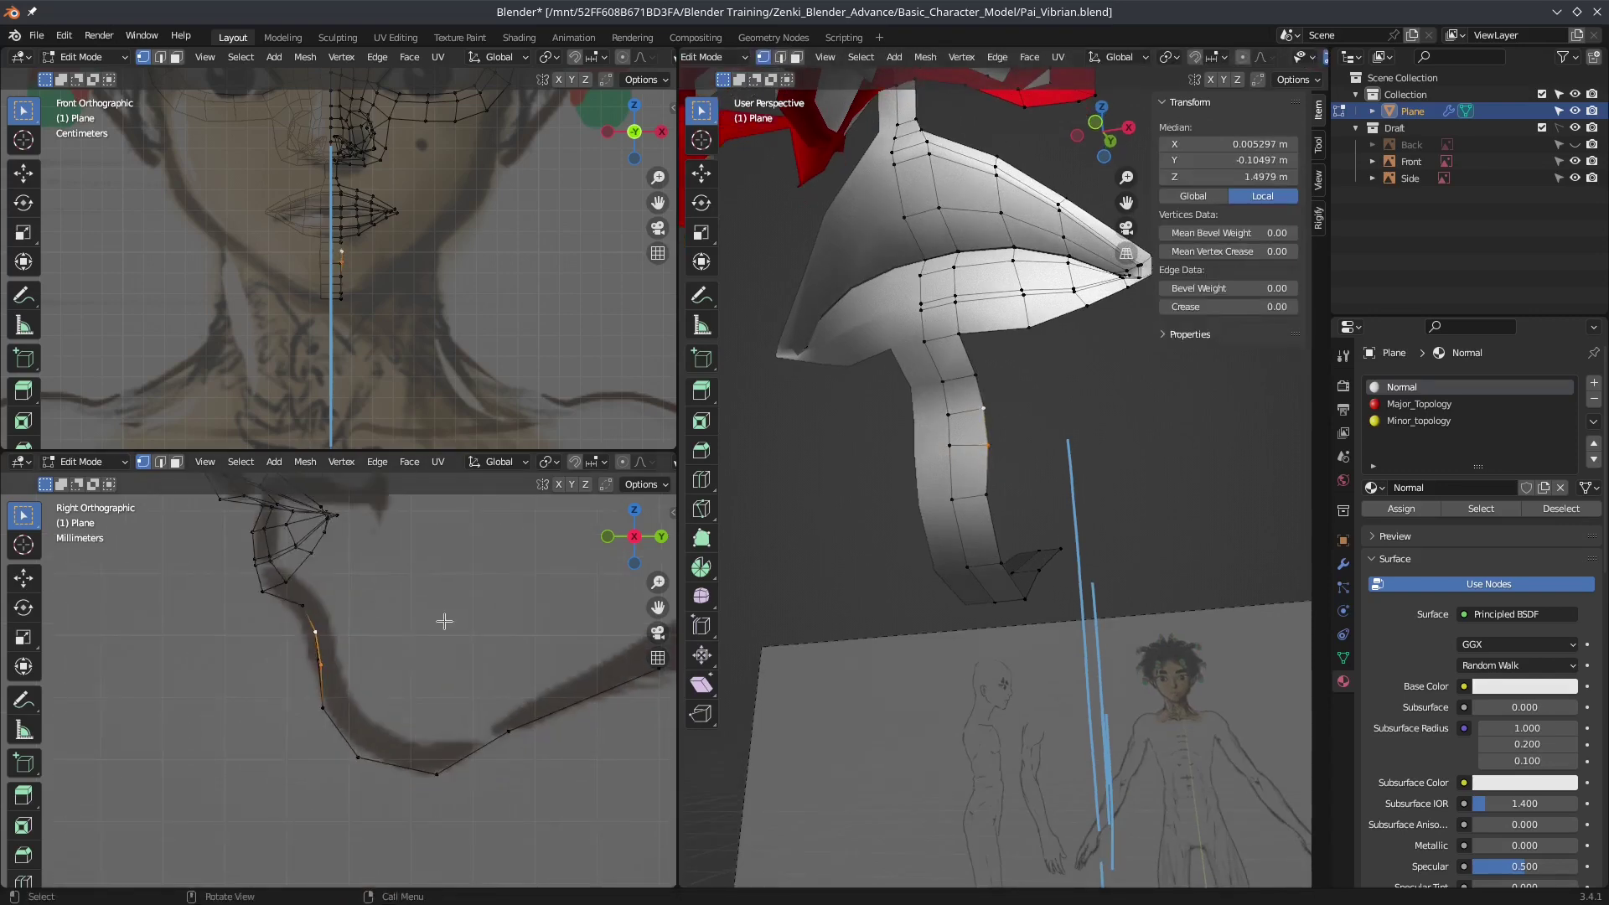
key(shift+space)
key(d)
scroll(335, 252, up, 3)
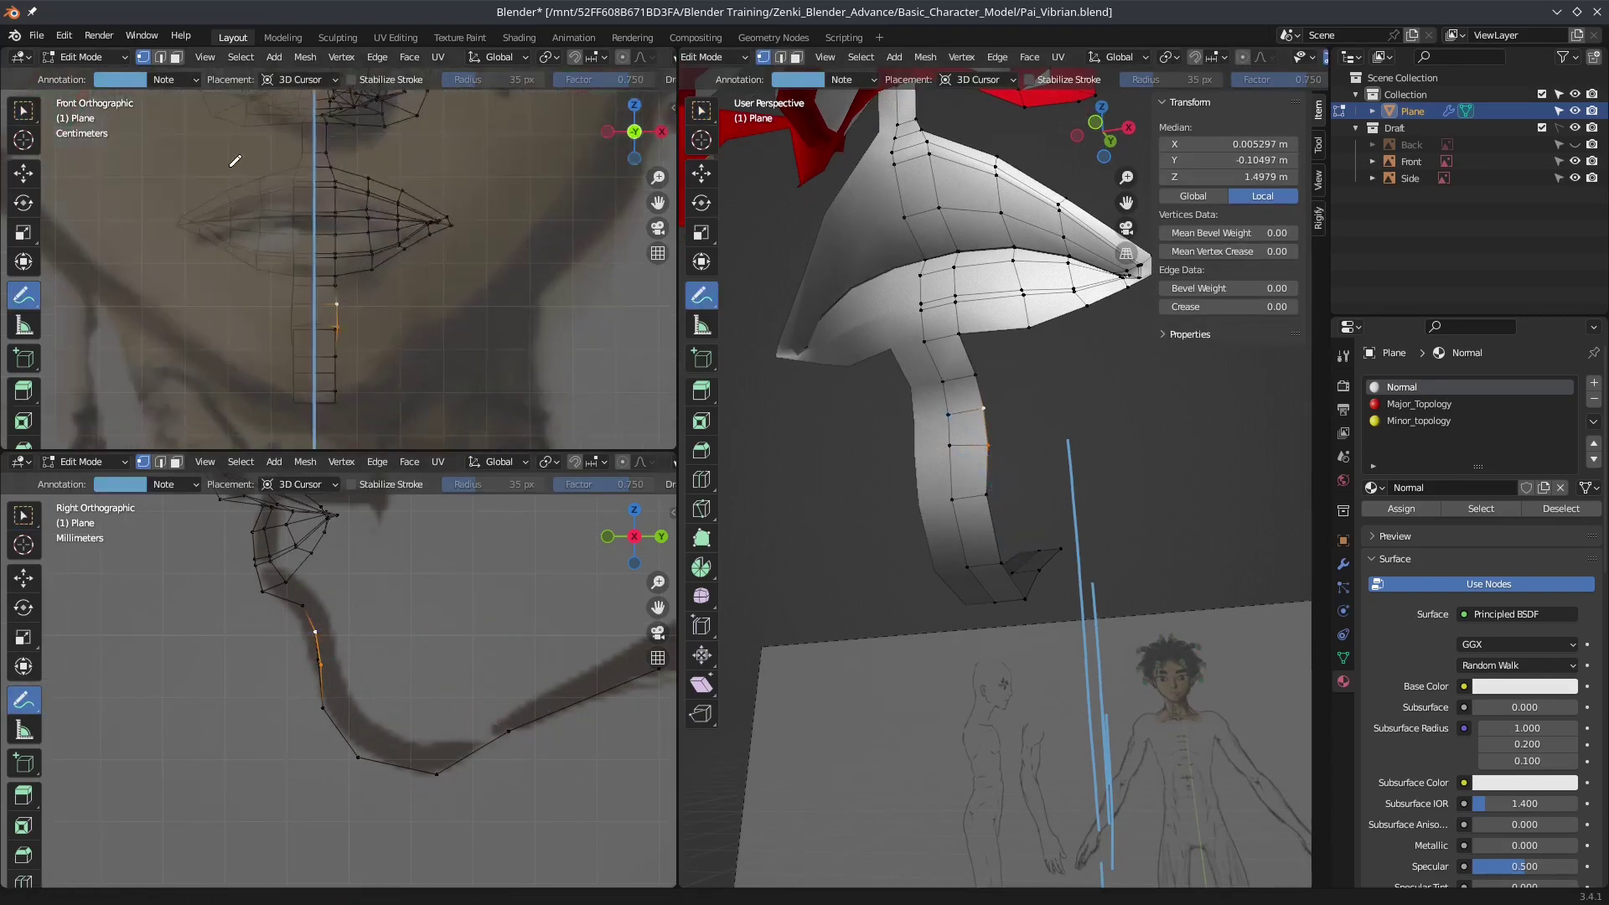
middle_drag(963, 419, 922, 377)
key(w)
key(e)
click(384, 265)
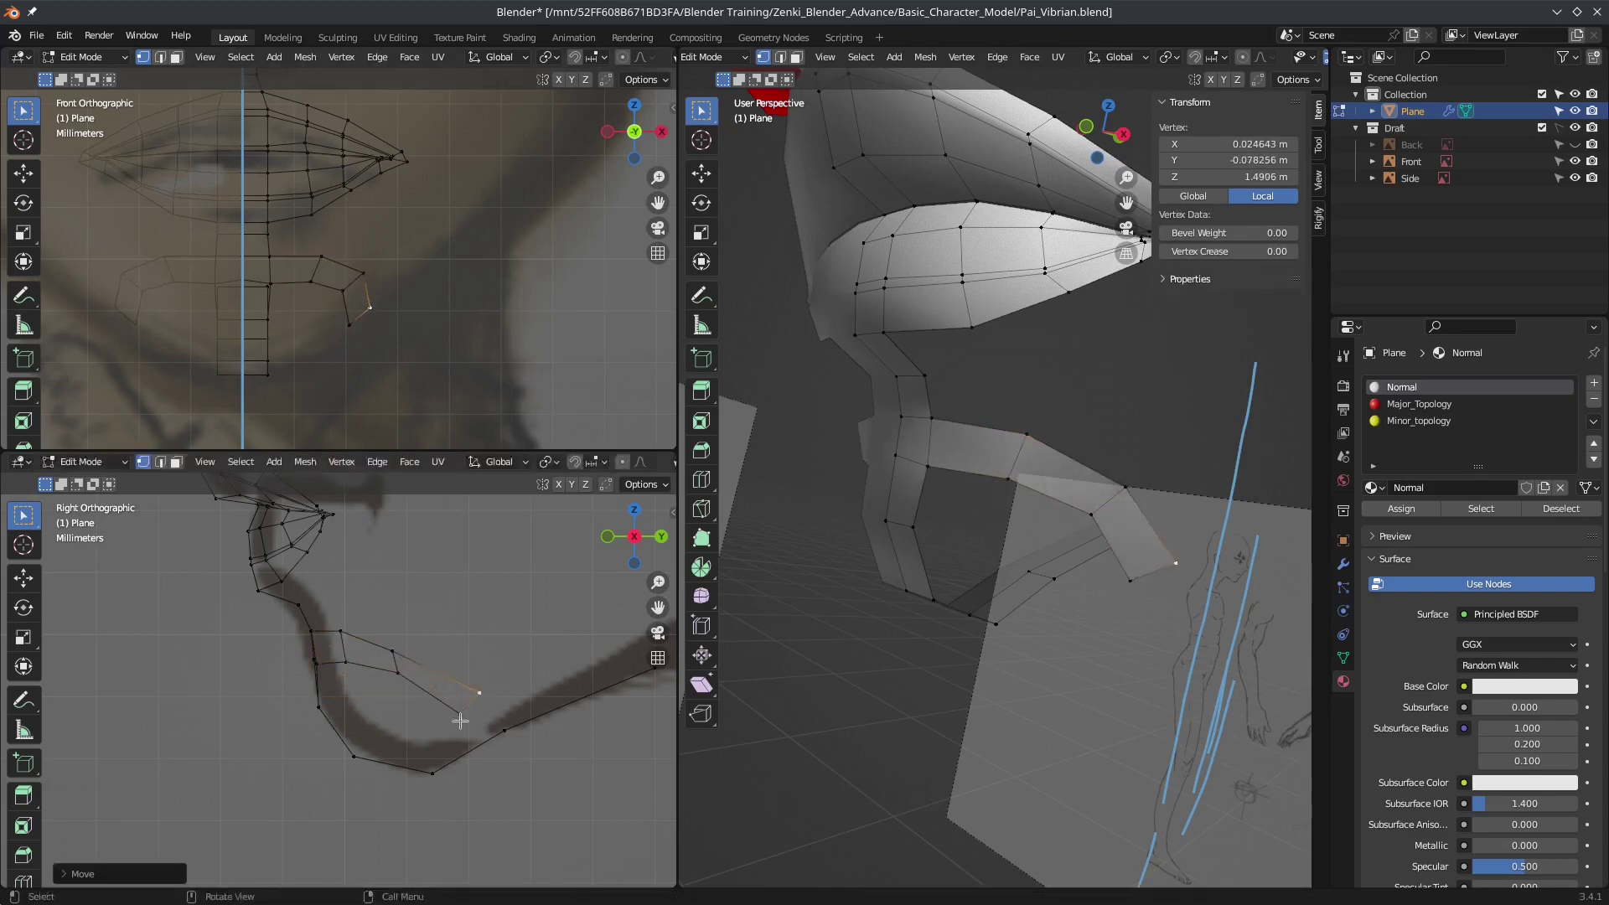
click(383, 691)
Step: Orbit around the face and save the file
scroll(383, 691, down, 3)
key(z)
middle_drag(963, 461, 1107, 402)
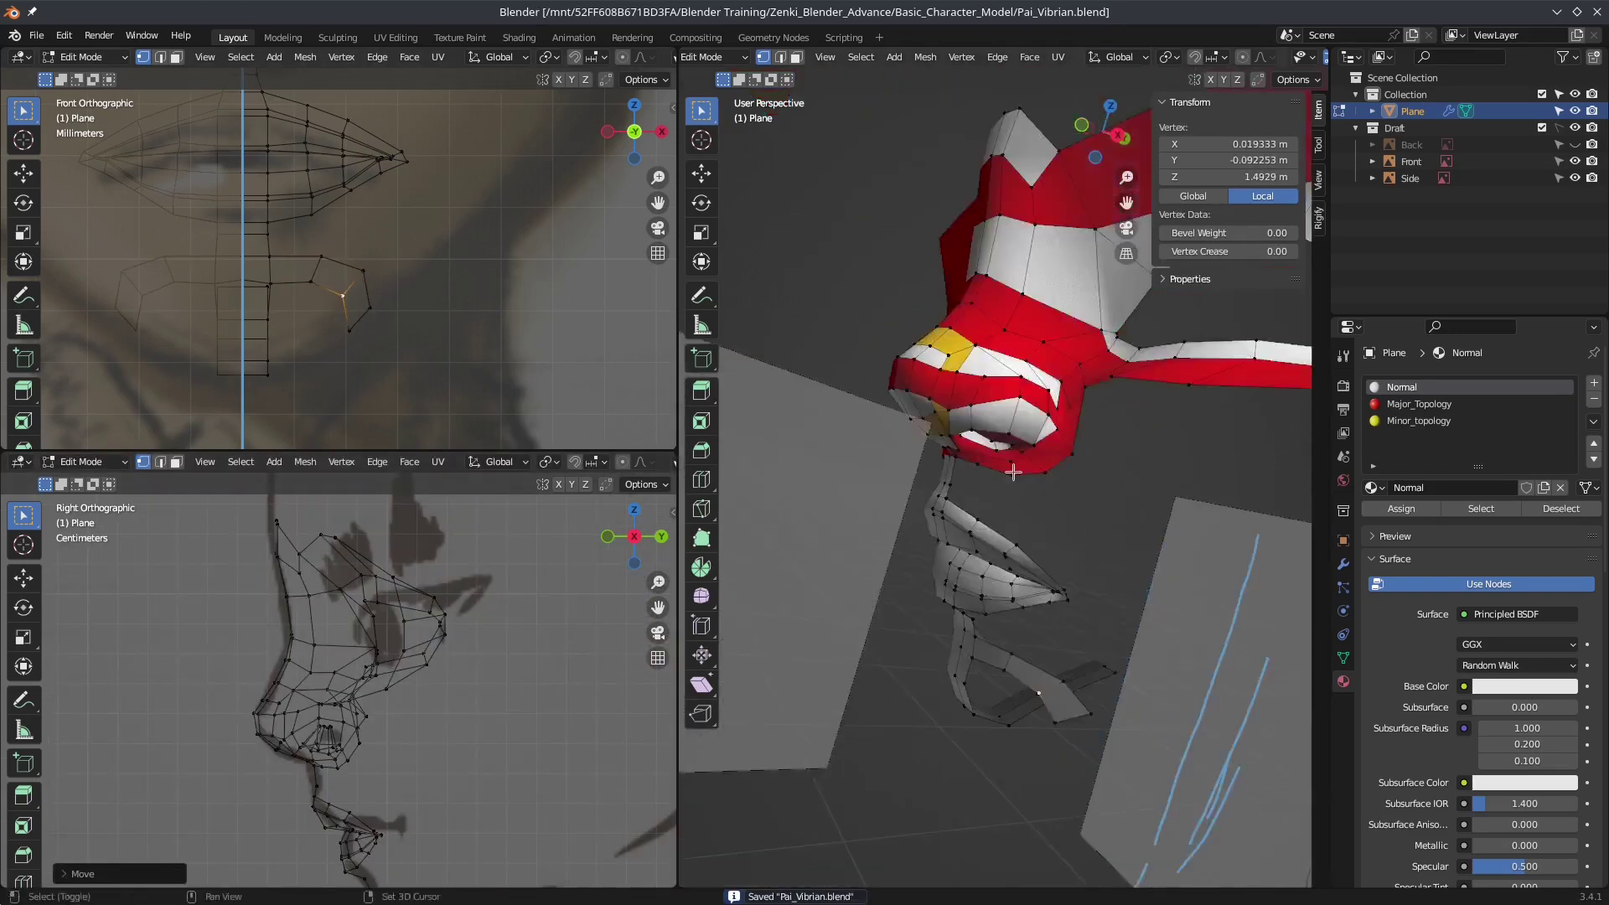
key(ctrl+s)
Step: Bevel the lower band's edge loop and shift the edge into place under the lip
alt+click(997, 558)
middle_drag(997, 557, 1000, 568)
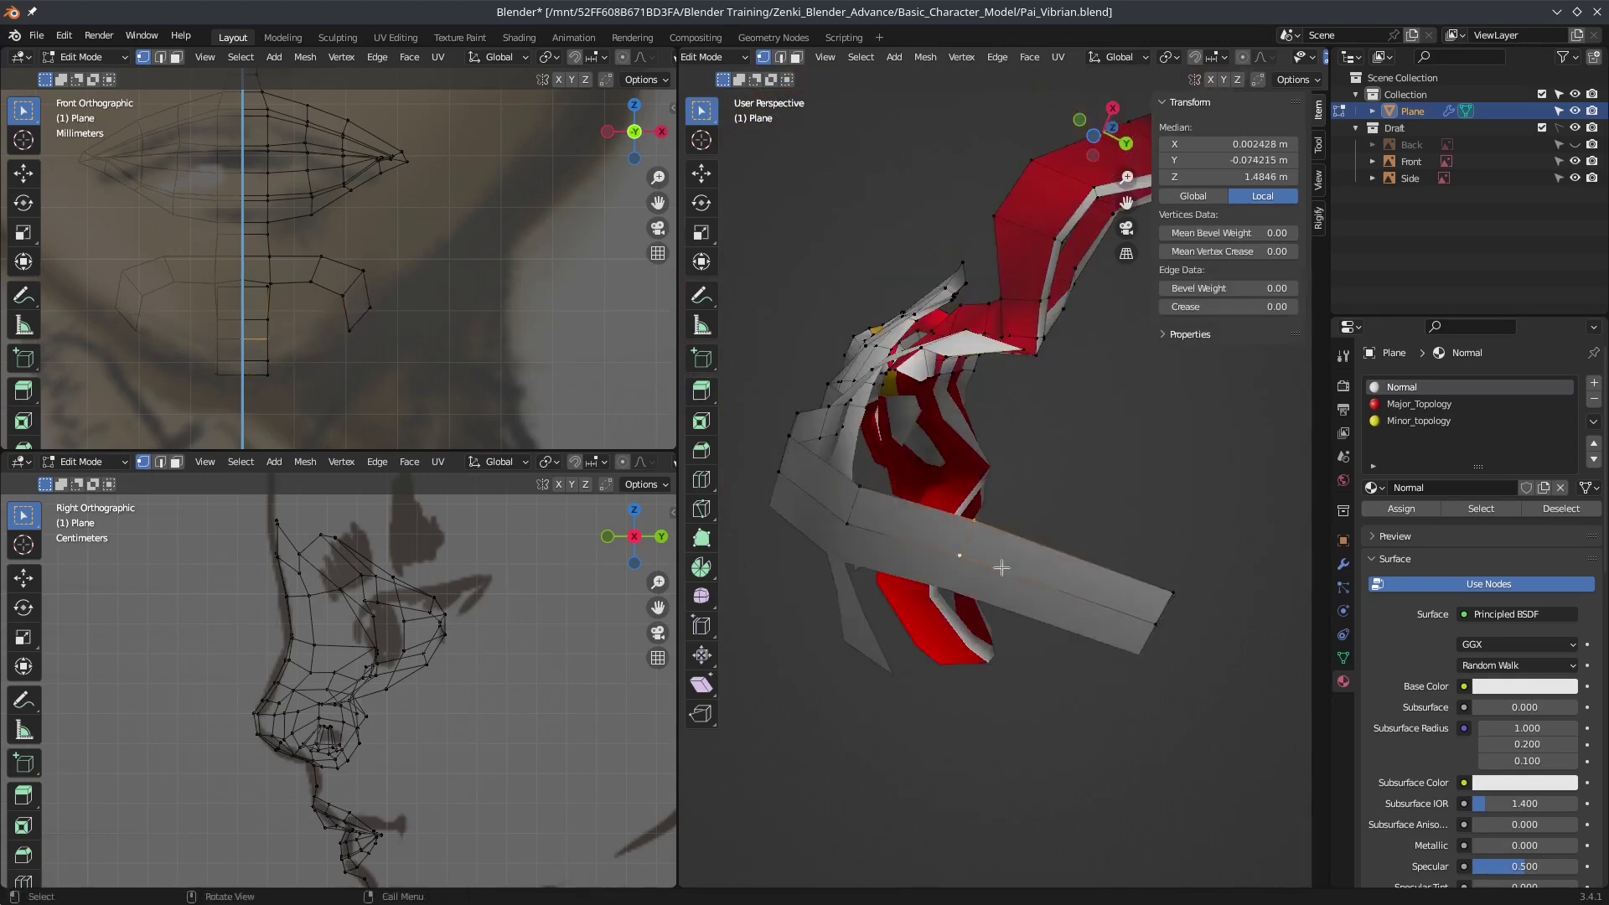
key(Escape)
middle_drag(1122, 546, 1089, 545)
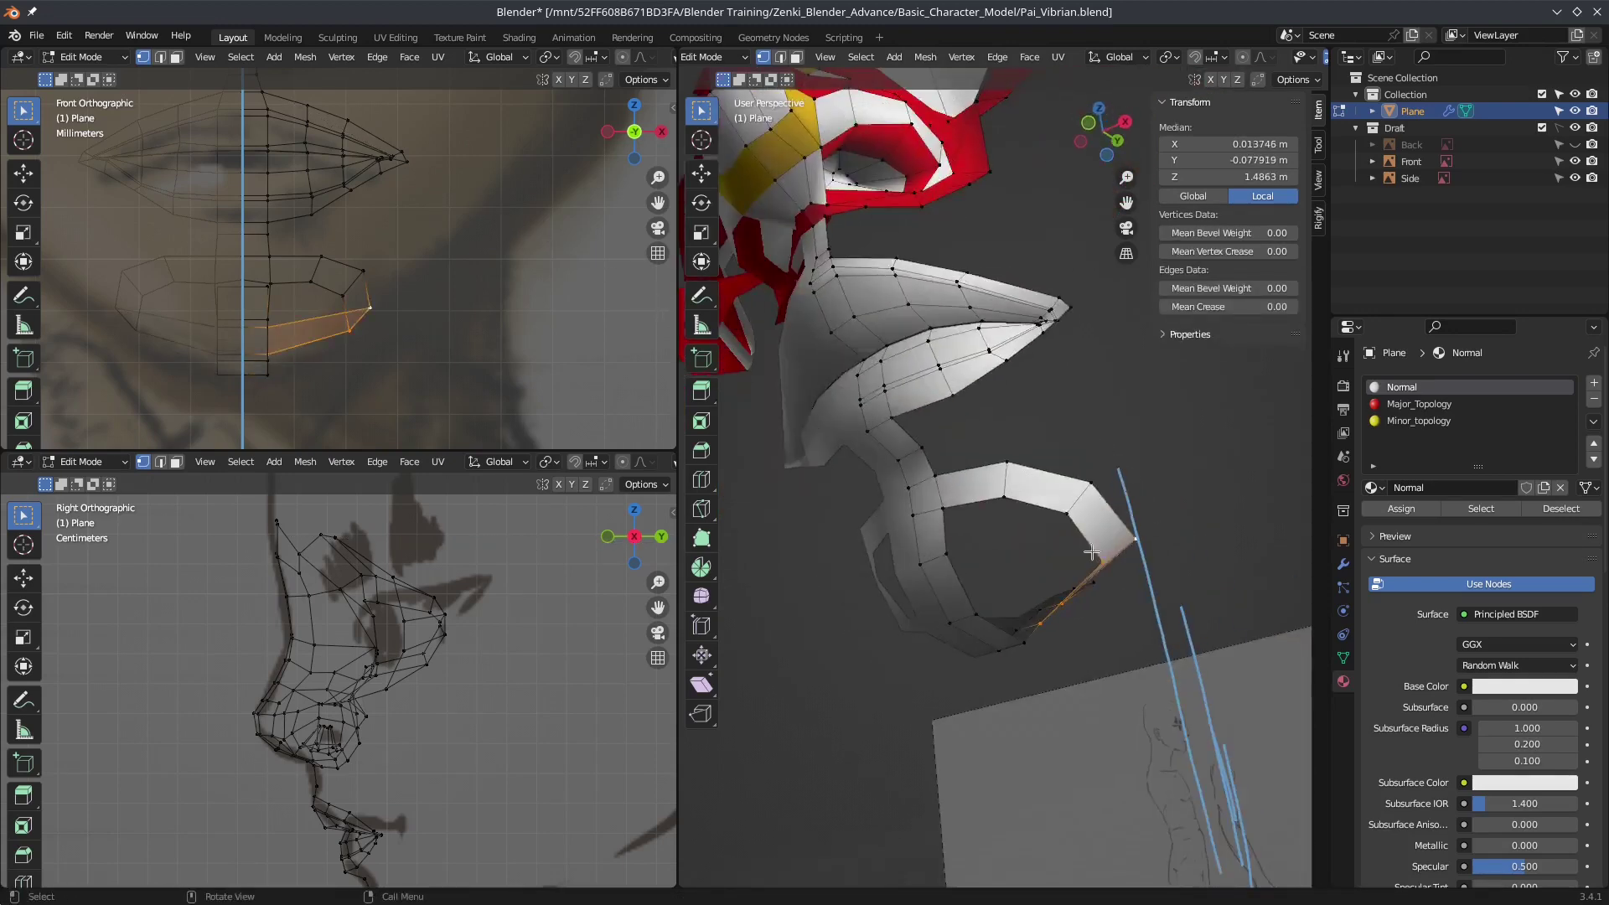
drag(1081, 587, 1076, 578)
mouse_move(1077, 578)
middle_down()
mouse_move(997, 413)
mouse_move(1023, 485)
mouse_move(1002, 539)
middle_up()
Step: Add a loop cut on the lower lip, position it, and select lower-lip vertices
key(ctrl+r)
click(1035, 358)
key(g)
mouse_move(1036, 359)
middle_down()
mouse_move(1026, 257)
mouse_move(932, 445)
mouse_move(993, 298)
mouse_move(1021, 452)
mouse_move(1058, 538)
mouse_move(879, 486)
middle_up()
click(932, 445)
shift+click(932, 445)
click(1020, 452)
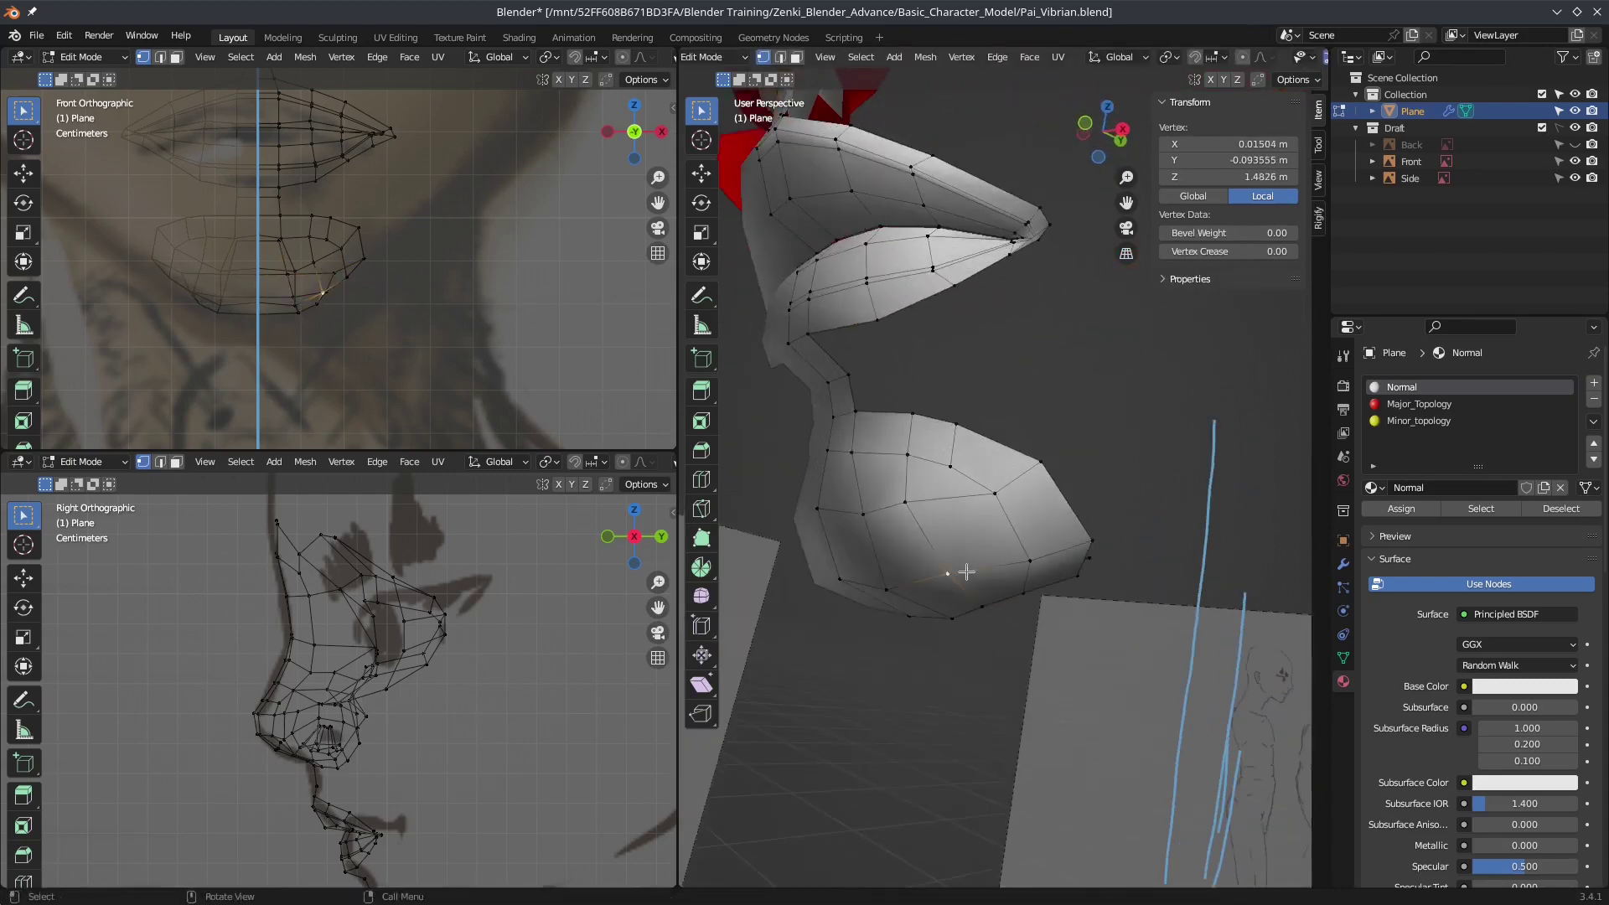
Step: Review the whole mesh outside Edit Mode, save, and return to editing
key(Tab)
scroll(826, 436, down, 3)
key(ctrl+s)
key(Tab)
scroll(826, 435, up, 3)
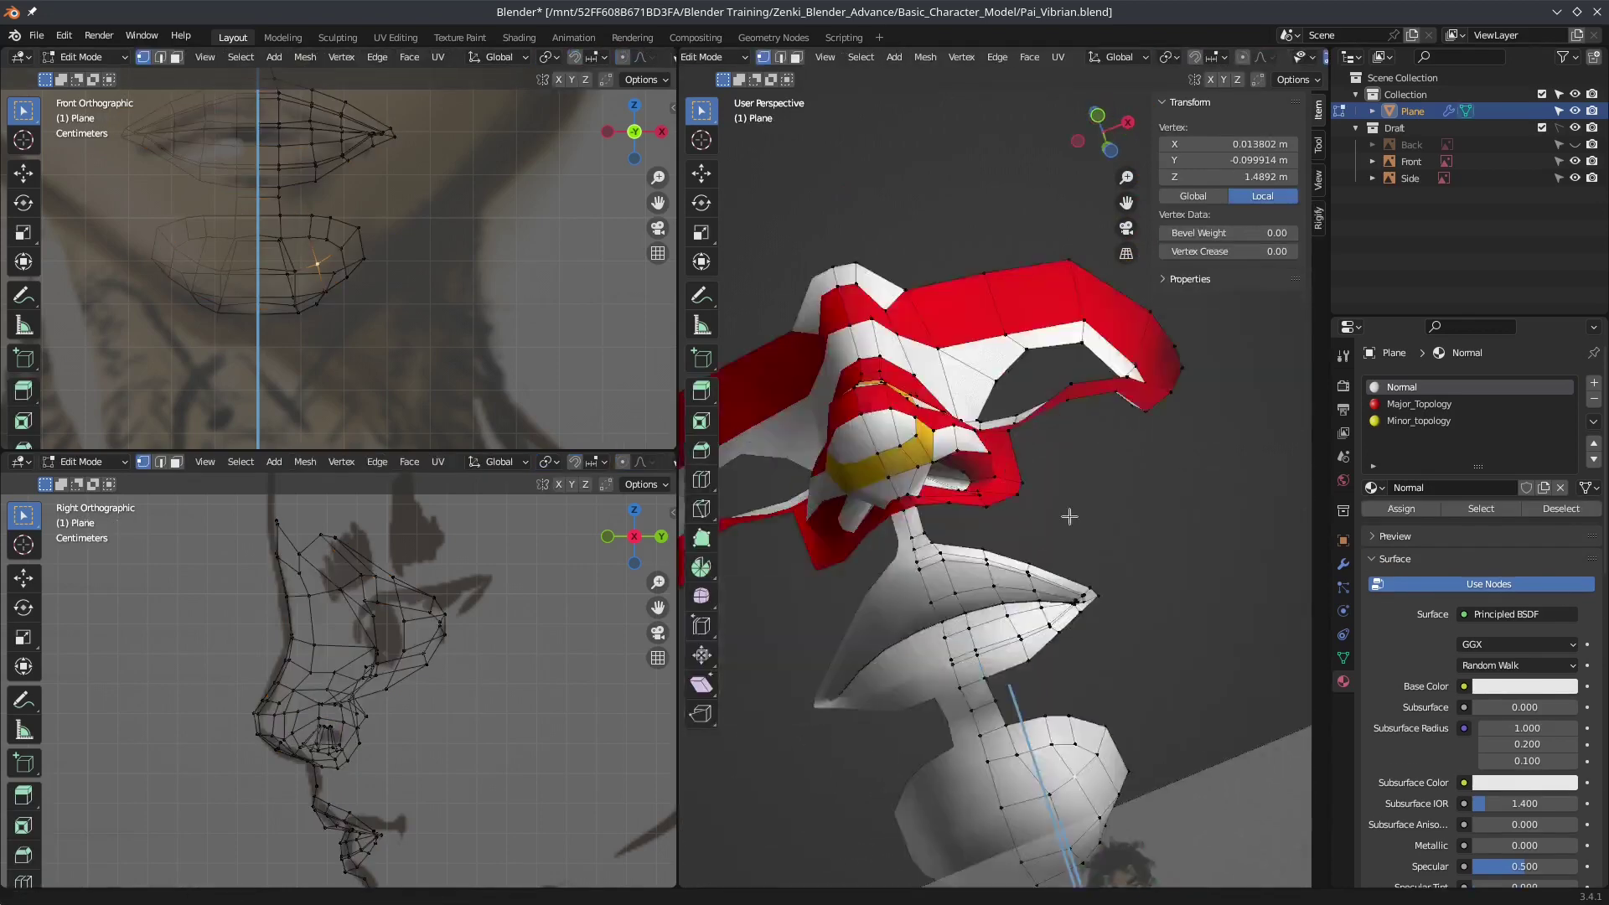
middle_drag(826, 436, 1159, 507)
Step: Move the selected vertices near the mouth into place
key(g)
middle_drag(963, 502, 921, 519)
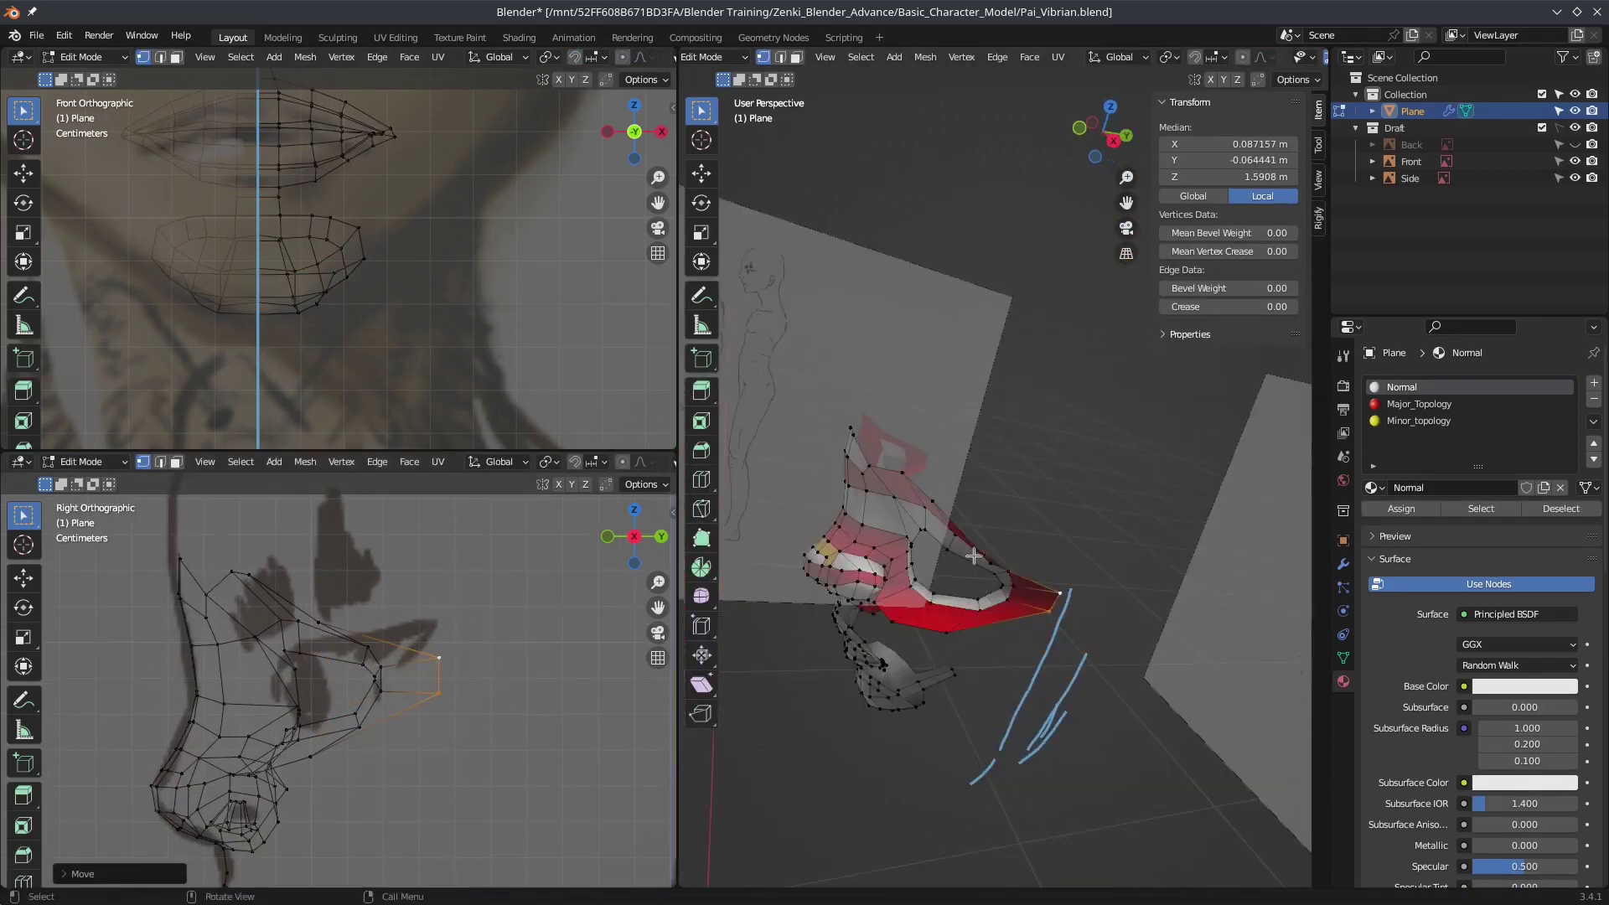
scroll(453, 652, down, 3)
scroll(413, 226, up, 3)
scroll(276, 670, up, 1)
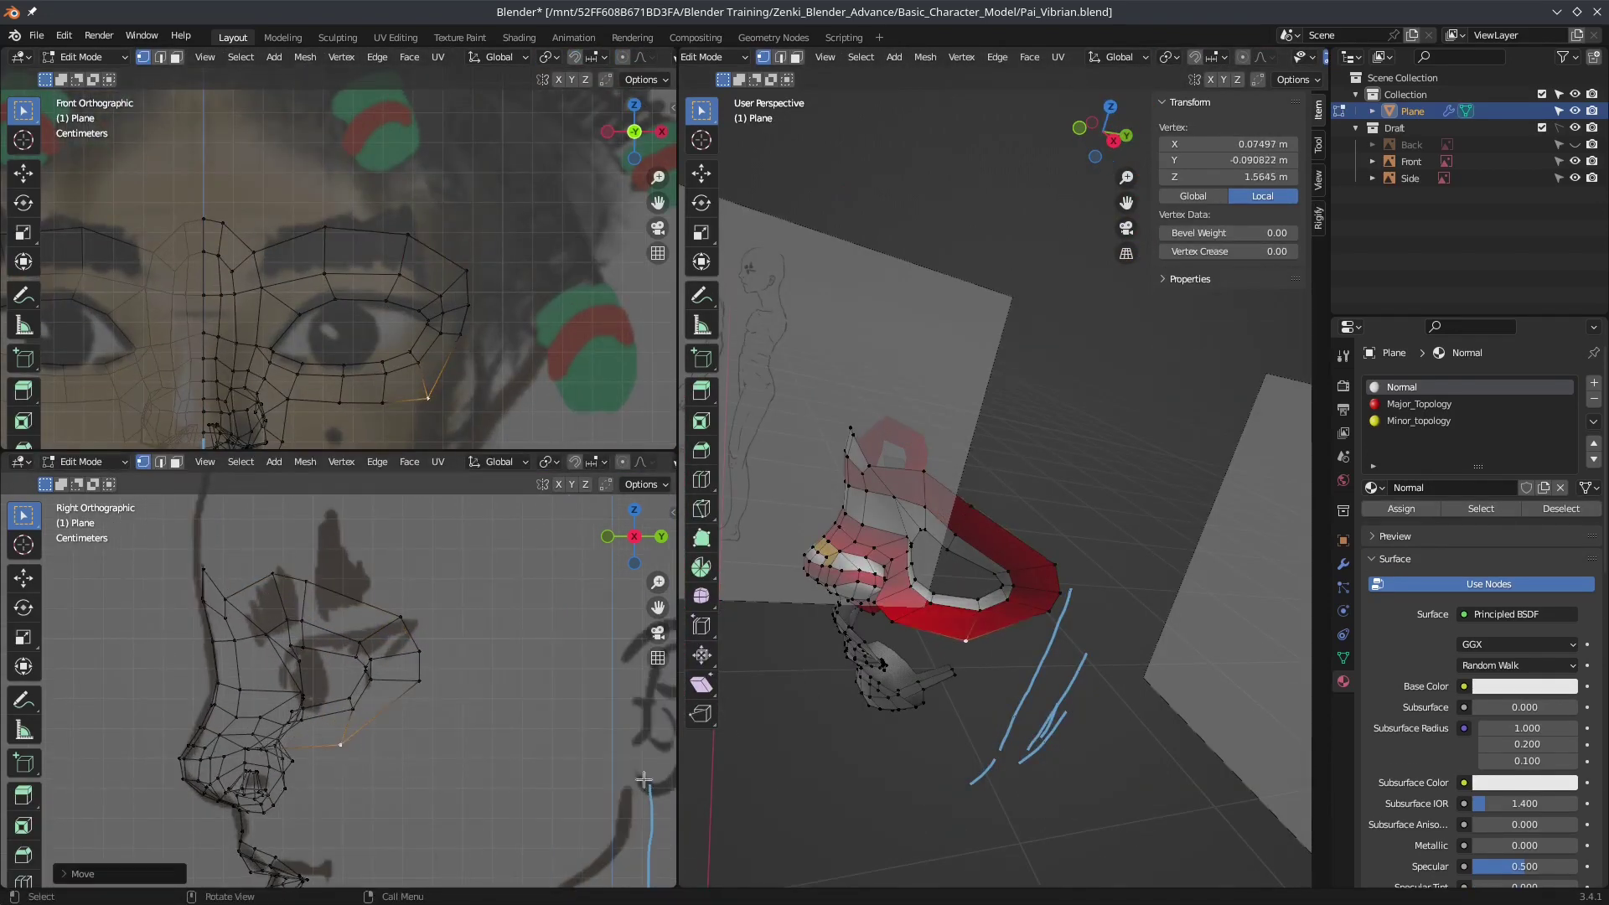
scroll(1002, 613, up, 3)
middle_drag(963, 570, 1002, 612)
key(g)
mouse_move(950, 484)
middle_down()
mouse_move(988, 469)
mouse_move(1045, 517)
middle_up()
scroll(988, 469, up, 3)
Step: Add a new edge loop across the lips
key(ctrl+r)
click(987, 452)
scroll(987, 453, up, 2)
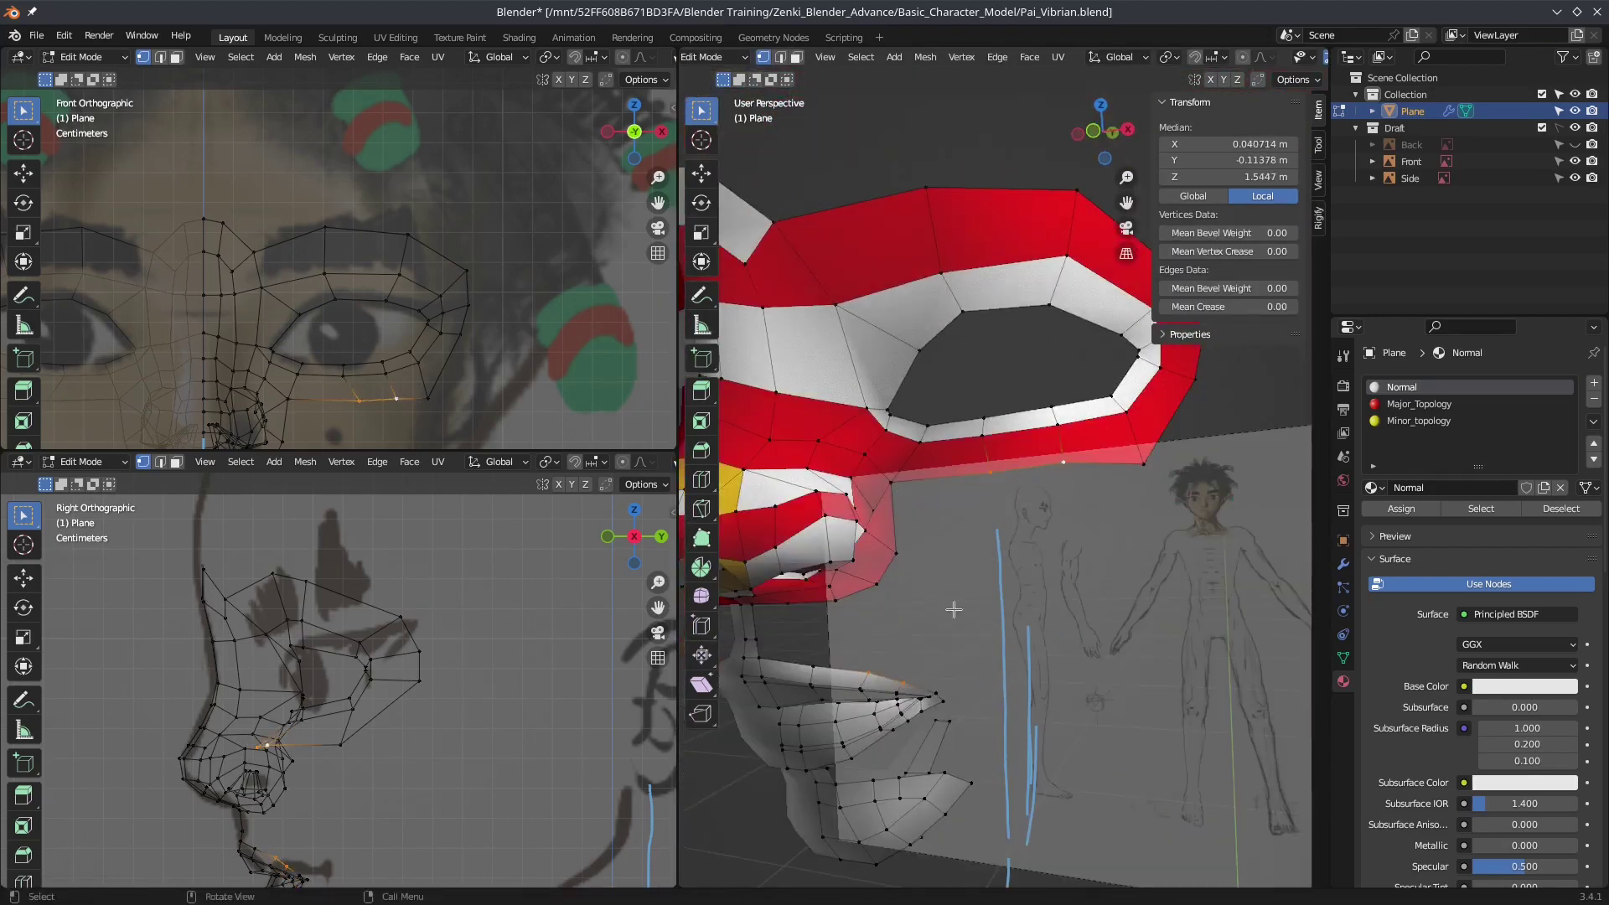
middle_drag(1069, 546, 955, 603)
scroll(335, 671, up, 3)
Step: Select and move vertices around the eye ring and beside the nose
click(318, 668)
key(g)
scroll(347, 656, down, 3)
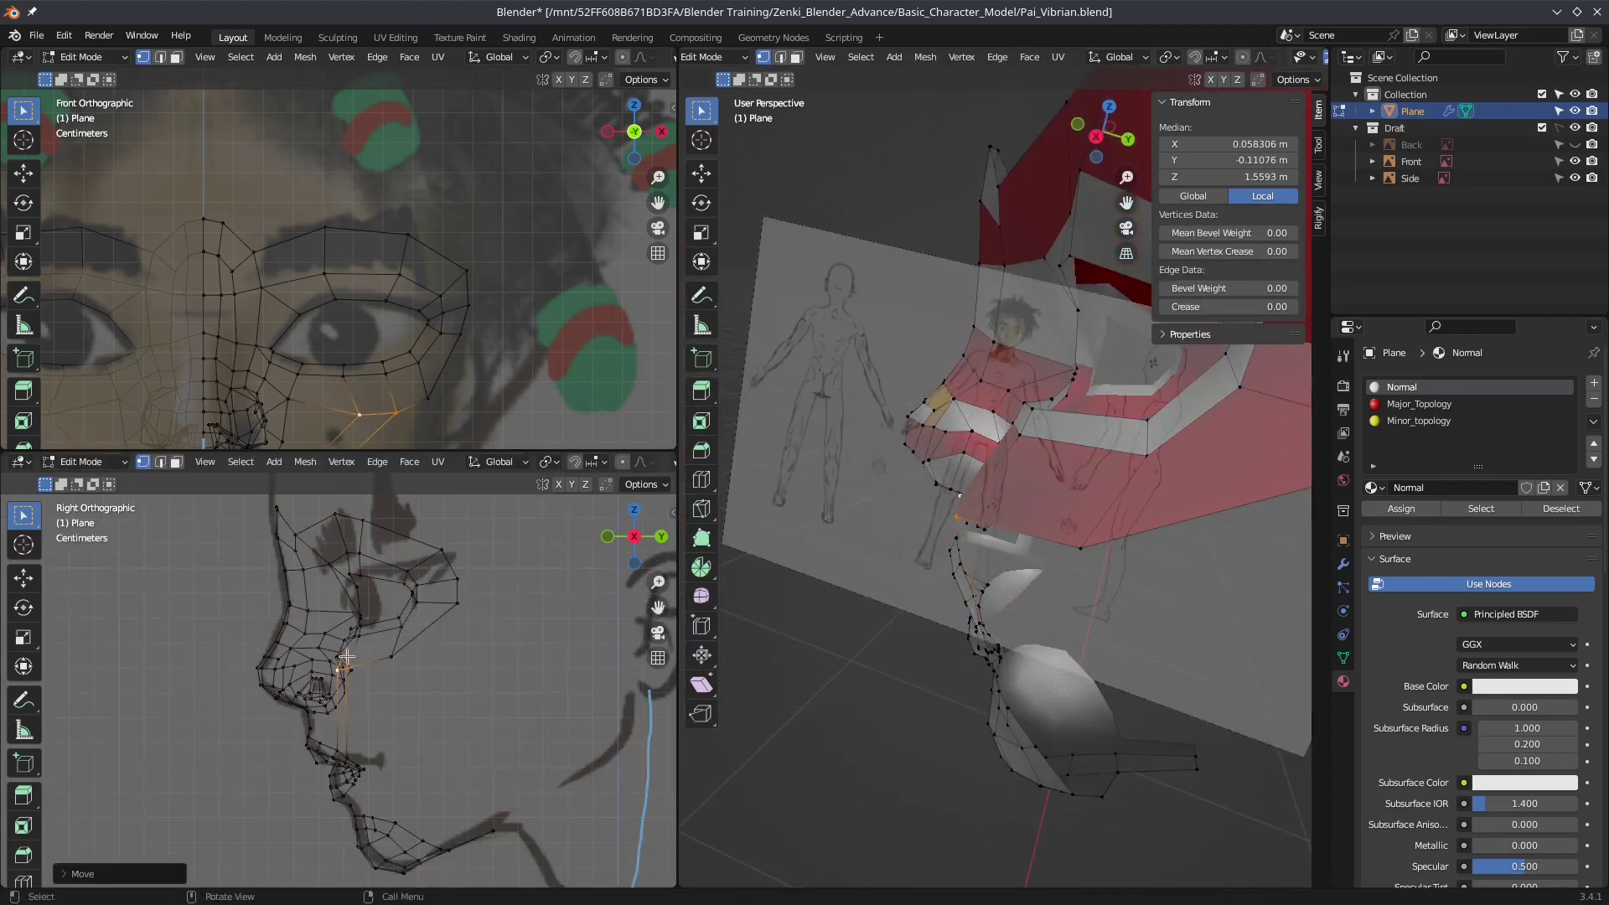
scroll(965, 497, up, 5)
scroll(470, 650, up, 2)
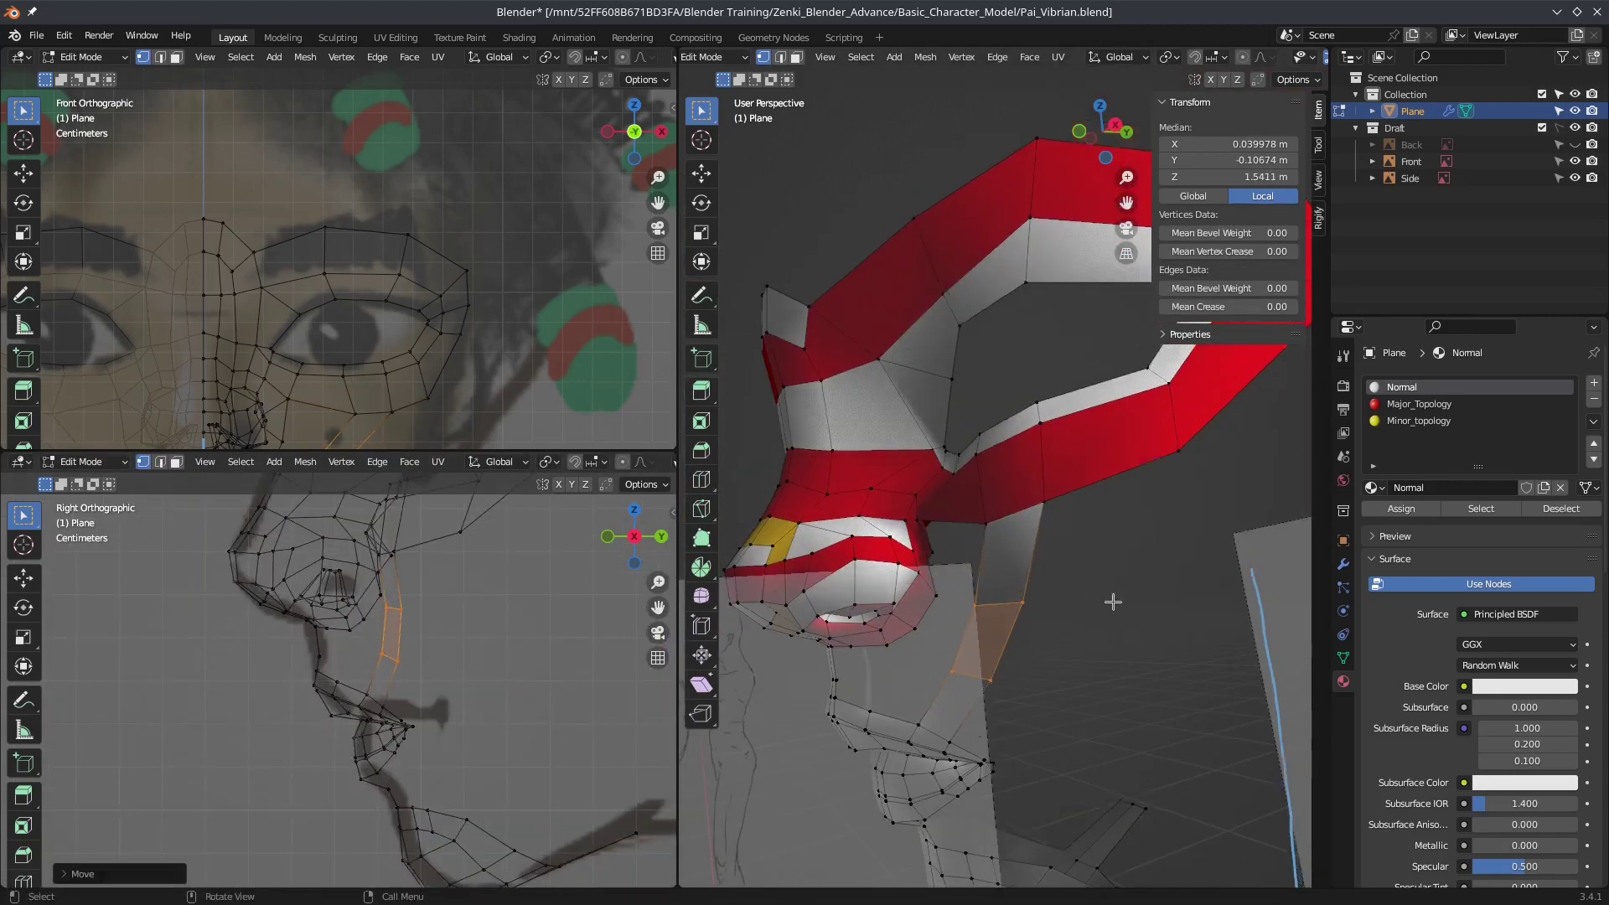
mouse_move(1113, 603)
middle_down()
mouse_move(1172, 614)
mouse_move(964, 637)
middle_up()
click(878, 704)
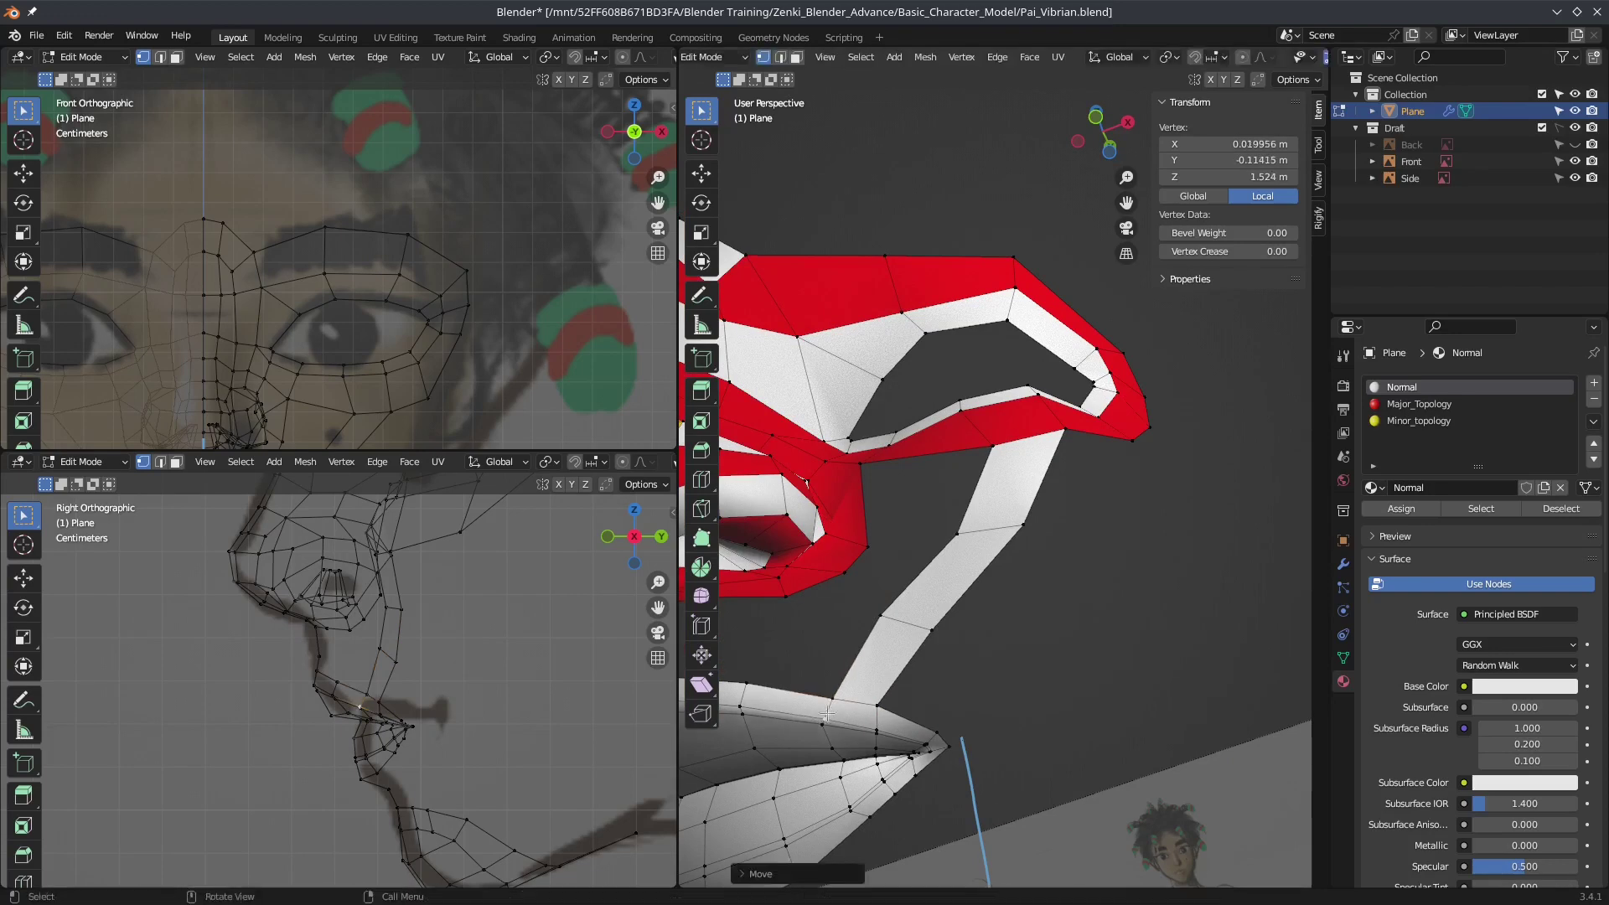
click(958, 533)
Step: Reposition the vertex below the eye over the front reference and save
middle_drag(958, 533, 1089, 436)
scroll(468, 222, up, 3)
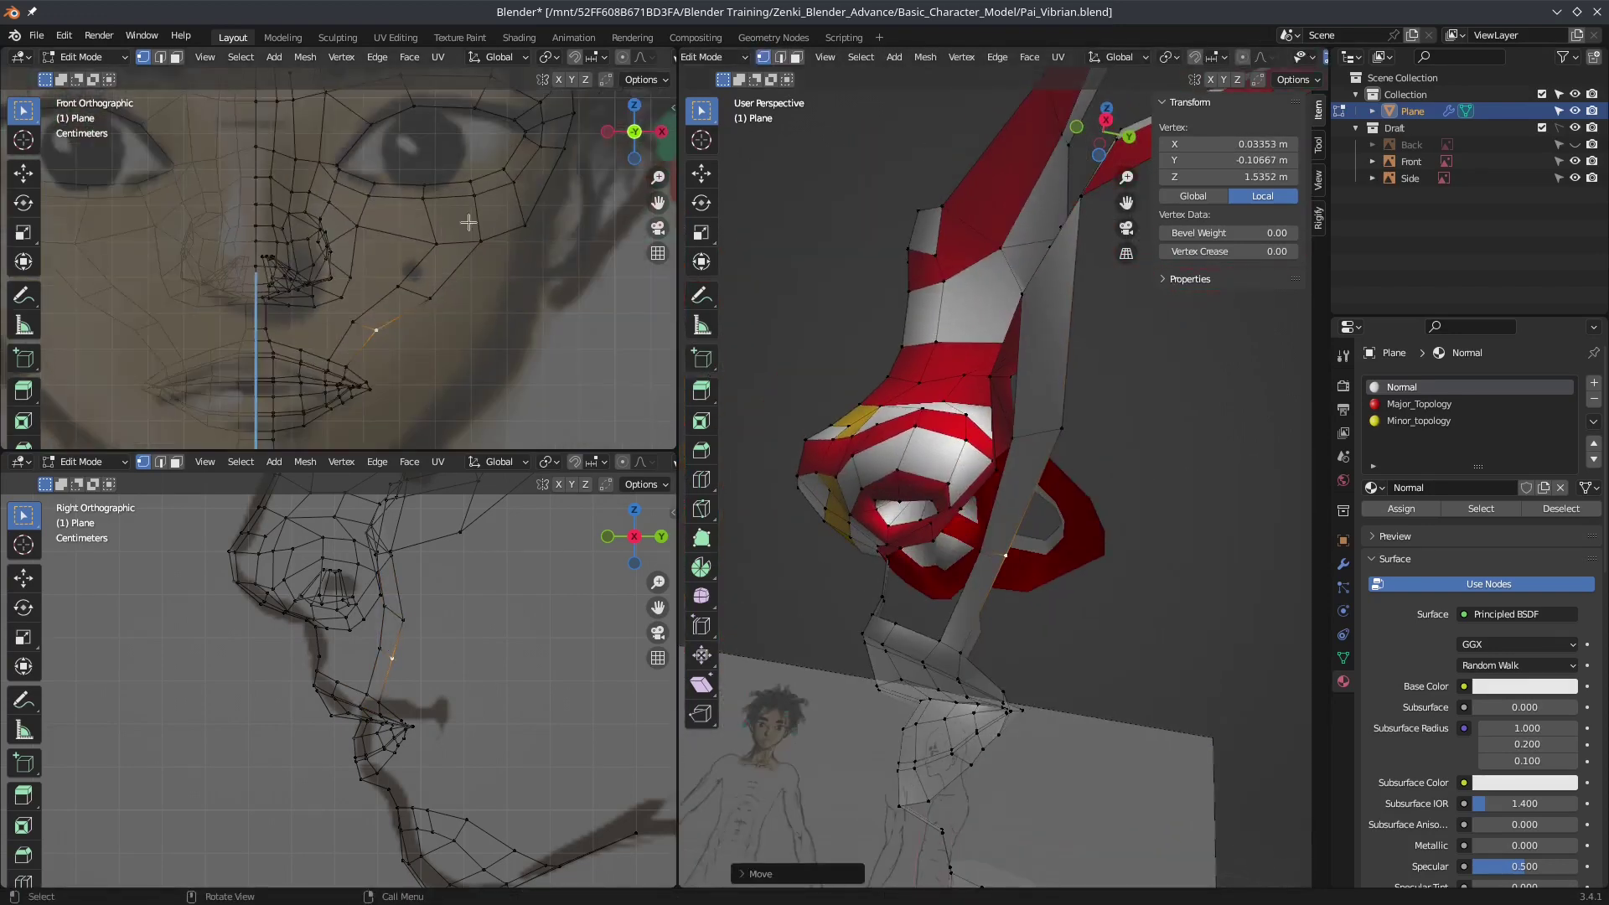
scroll(537, 222, up, 3)
shift+middle_drag(537, 222, 498, 299)
click(498, 299)
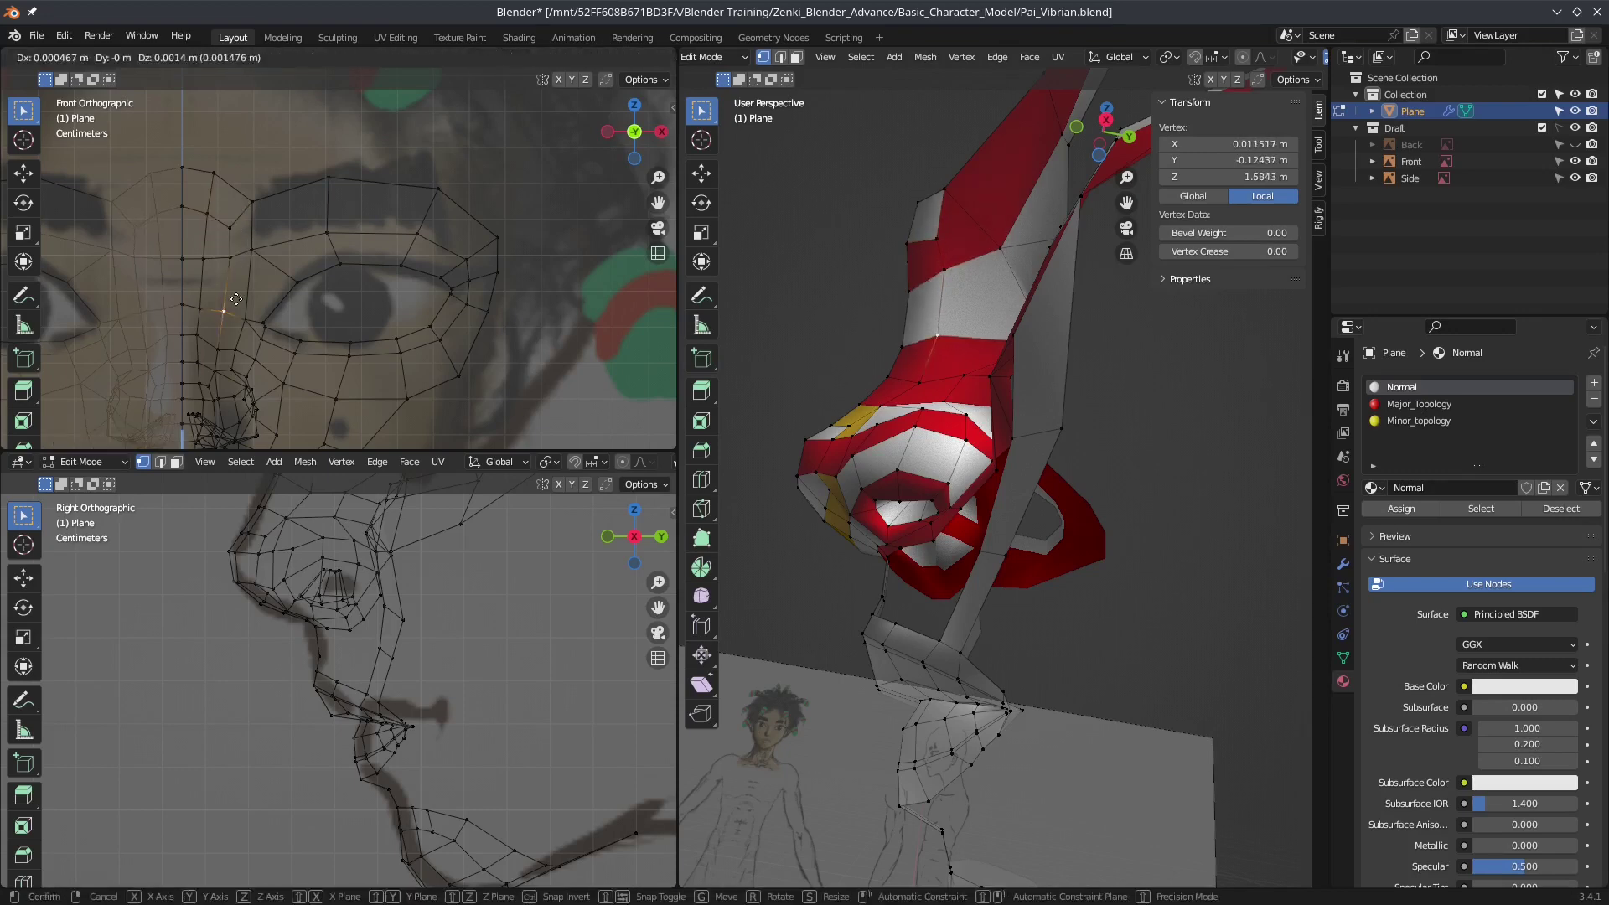
click(262, 265)
scroll(263, 265, down, 3)
key(ctrl+s)
Step: Move two cheek vertices onto the front reference image
scroll(336, 335, up, 4)
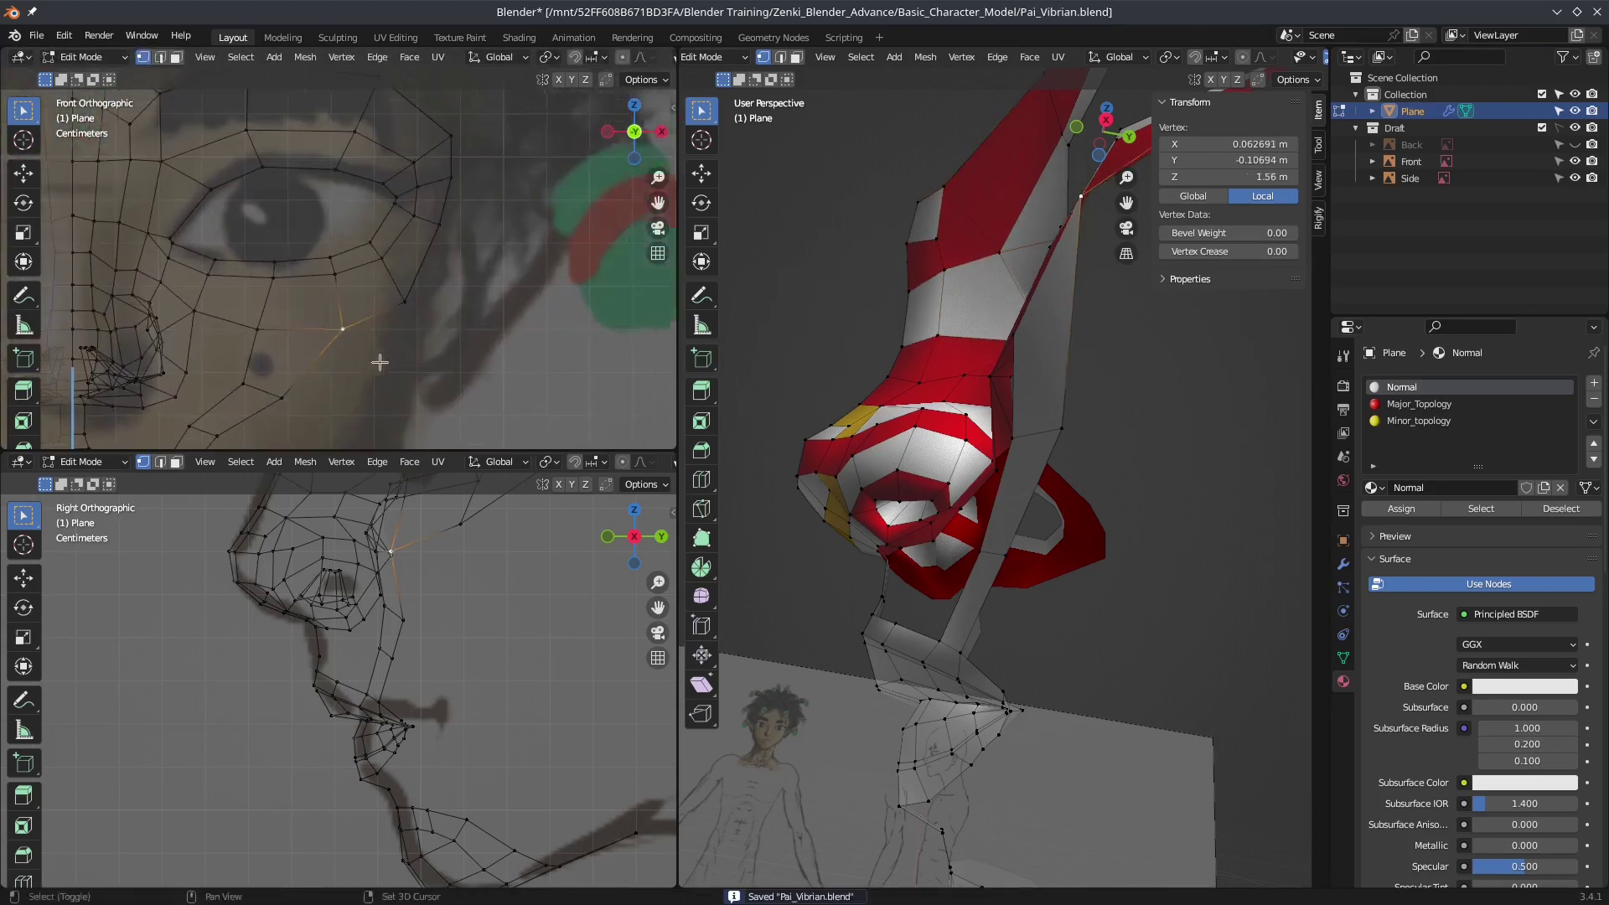
shift+middle_drag(352, 318, 342, 338)
click(334, 349)
shift+click(277, 413)
shift+middle_drag(277, 413, 332, 381)
click(345, 357)
Step: Select a vertex along the upper lip, cancelling an accidental bevel
scroll(424, 259, up, 2)
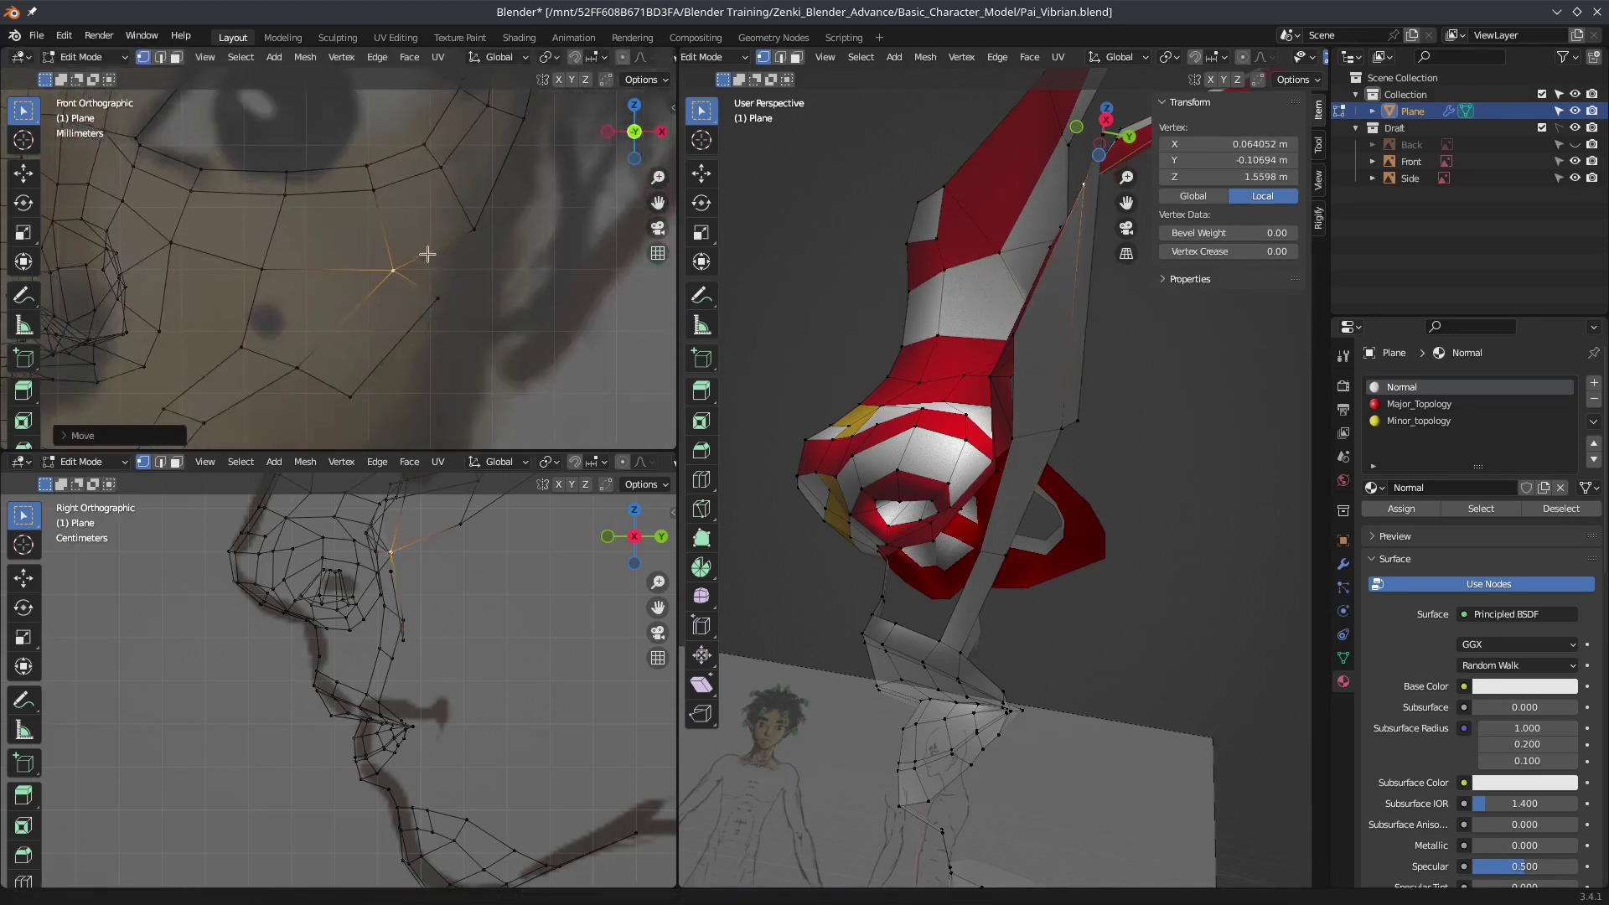
scroll(432, 268, up, 2)
mouse_move(438, 276)
shift+middle_down()
mouse_move(402, 335)
mouse_move(302, 125)
mouse_move(377, 359)
shift+middle_up()
scroll(302, 125, down, 2)
scroll(269, 305, down, 2)
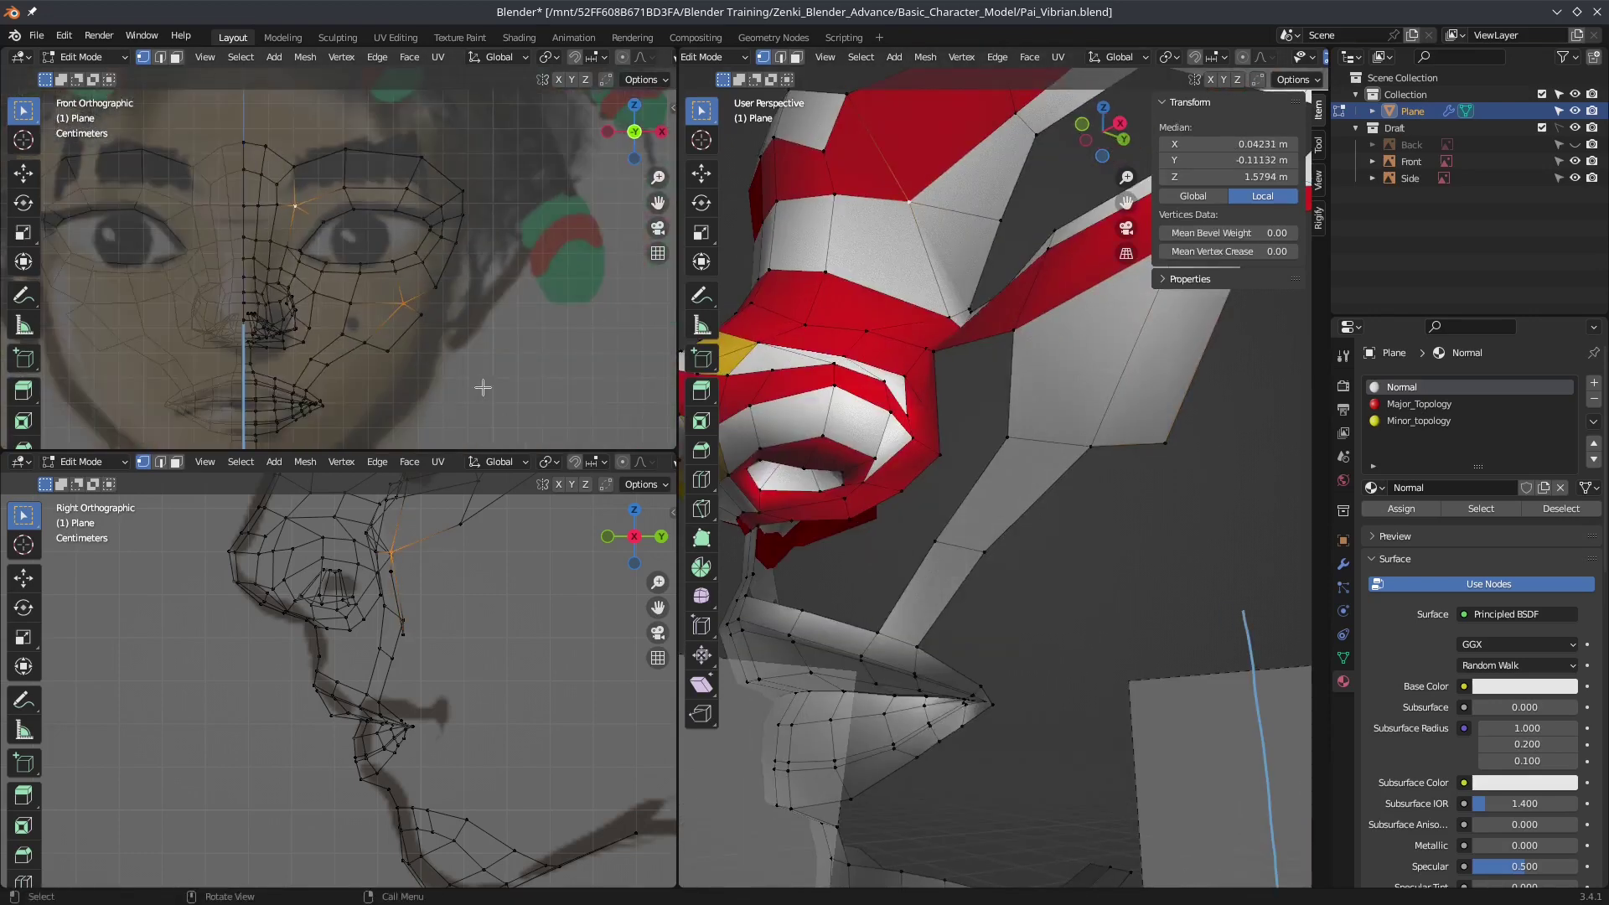
mouse_move(792, 346)
middle_down()
mouse_move(1110, 464)
mouse_move(1089, 452)
mouse_move(1036, 519)
mouse_move(1116, 439)
middle_up()
ctrl+click(1110, 463)
key(Escape)
click(1089, 452)
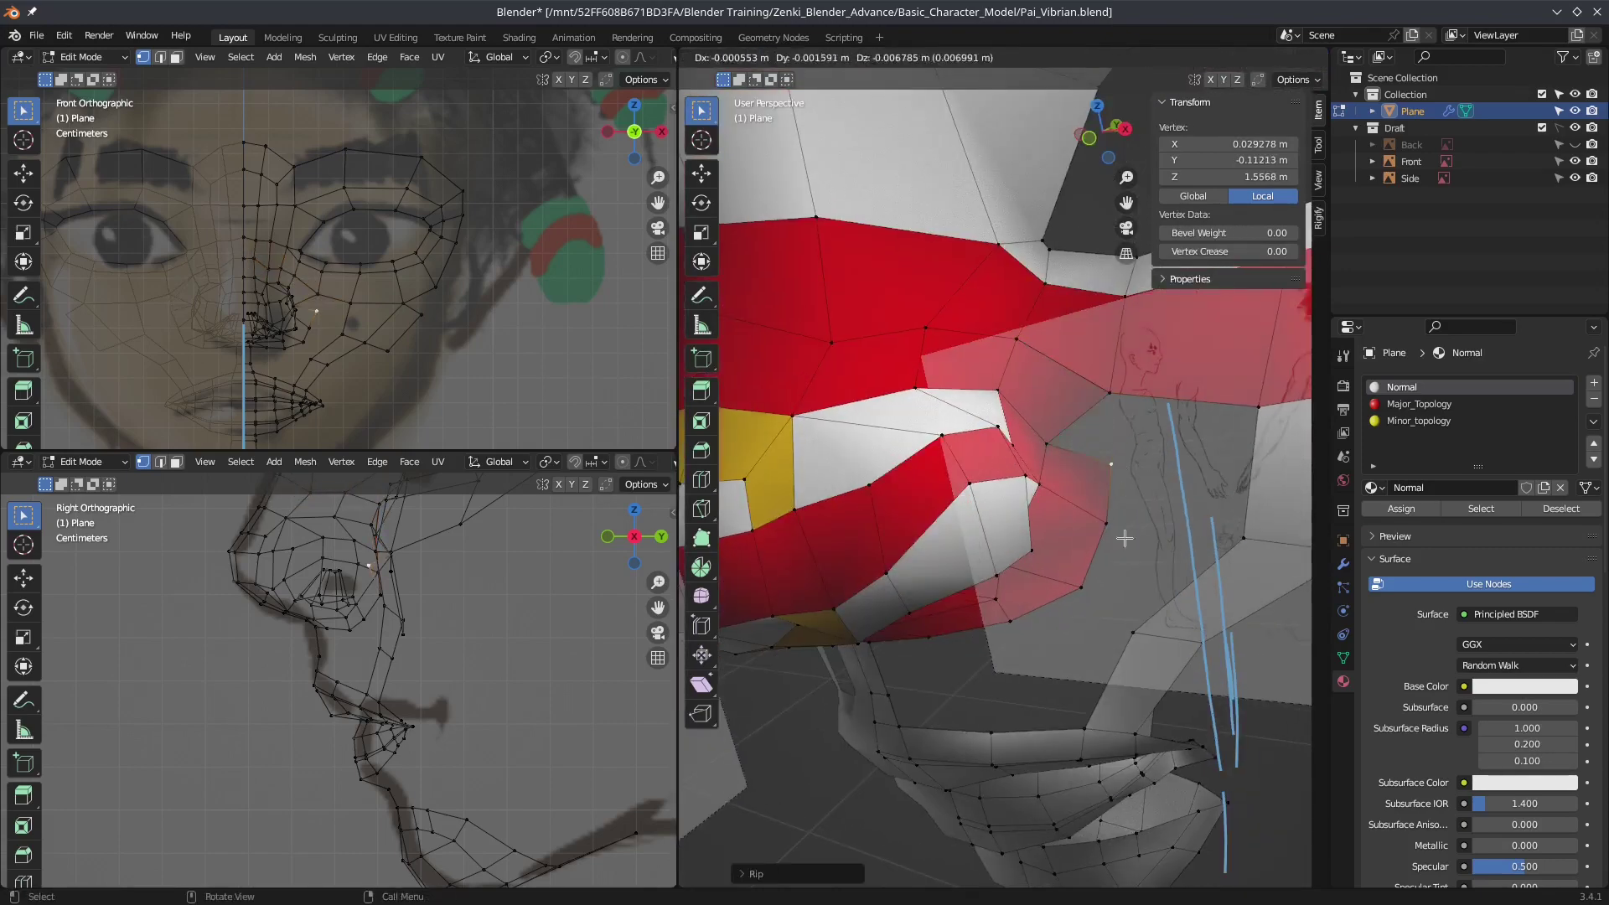
Step: Merge the stray lip vertices into a single vertex
shift+click(1111, 400)
mouse_move(1111, 401)
middle_down()
mouse_move(1118, 463)
mouse_move(1041, 424)
mouse_move(981, 348)
mouse_move(1069, 475)
middle_up()
key(m)
click(1118, 457)
click(1165, 456)
mouse_move(1165, 457)
middle_down()
mouse_move(879, 369)
mouse_move(1088, 506)
middle_up()
scroll(1093, 442, up, 2)
Step: Cut a new edge loop and confirm its placement
key(ctrl+r)
click(1037, 403)
mouse_move(1037, 403)
middle_down()
mouse_move(1115, 463)
mouse_move(1008, 499)
middle_up()
click(1121, 460)
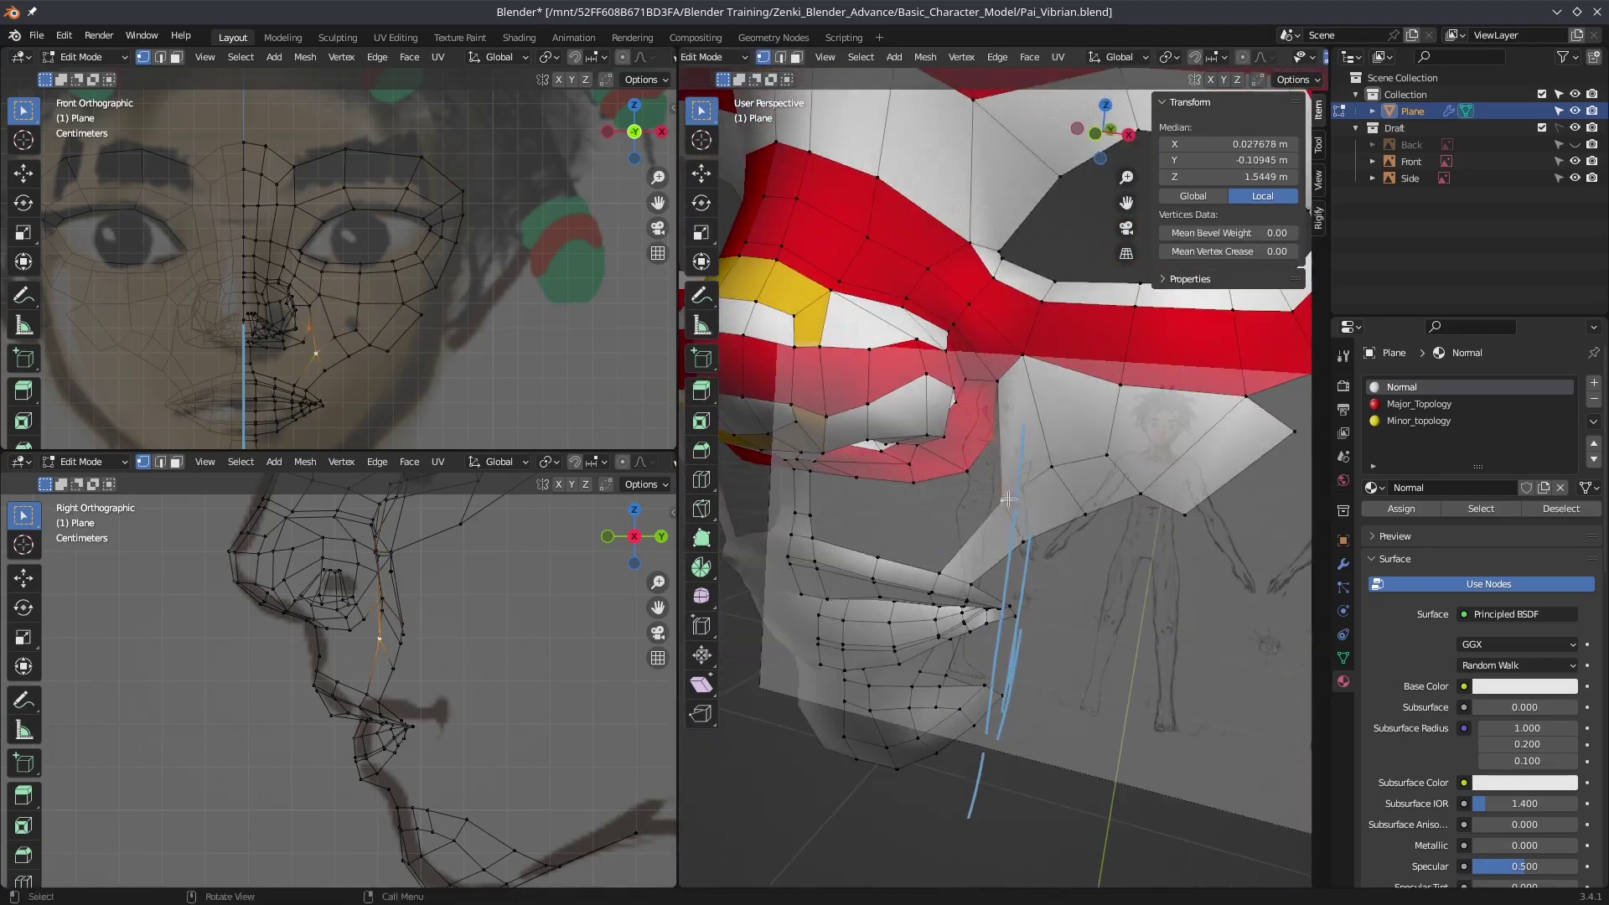
Step: Extrude and rotate the mouth edge, then reposition it
click(994, 437)
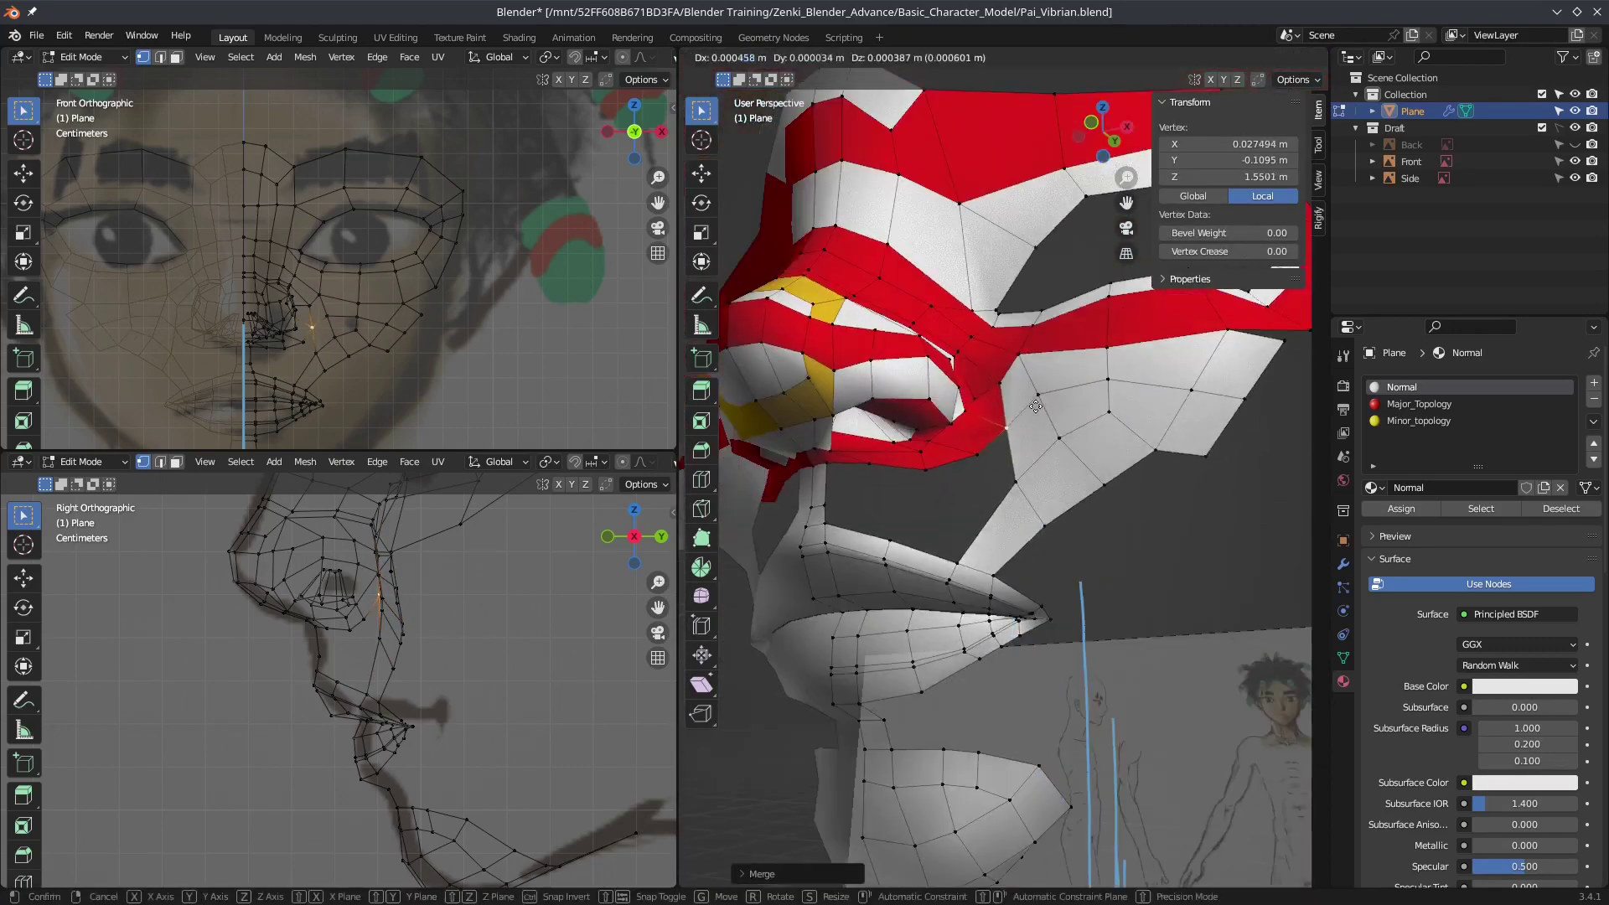
middle_drag(994, 436, 932, 275)
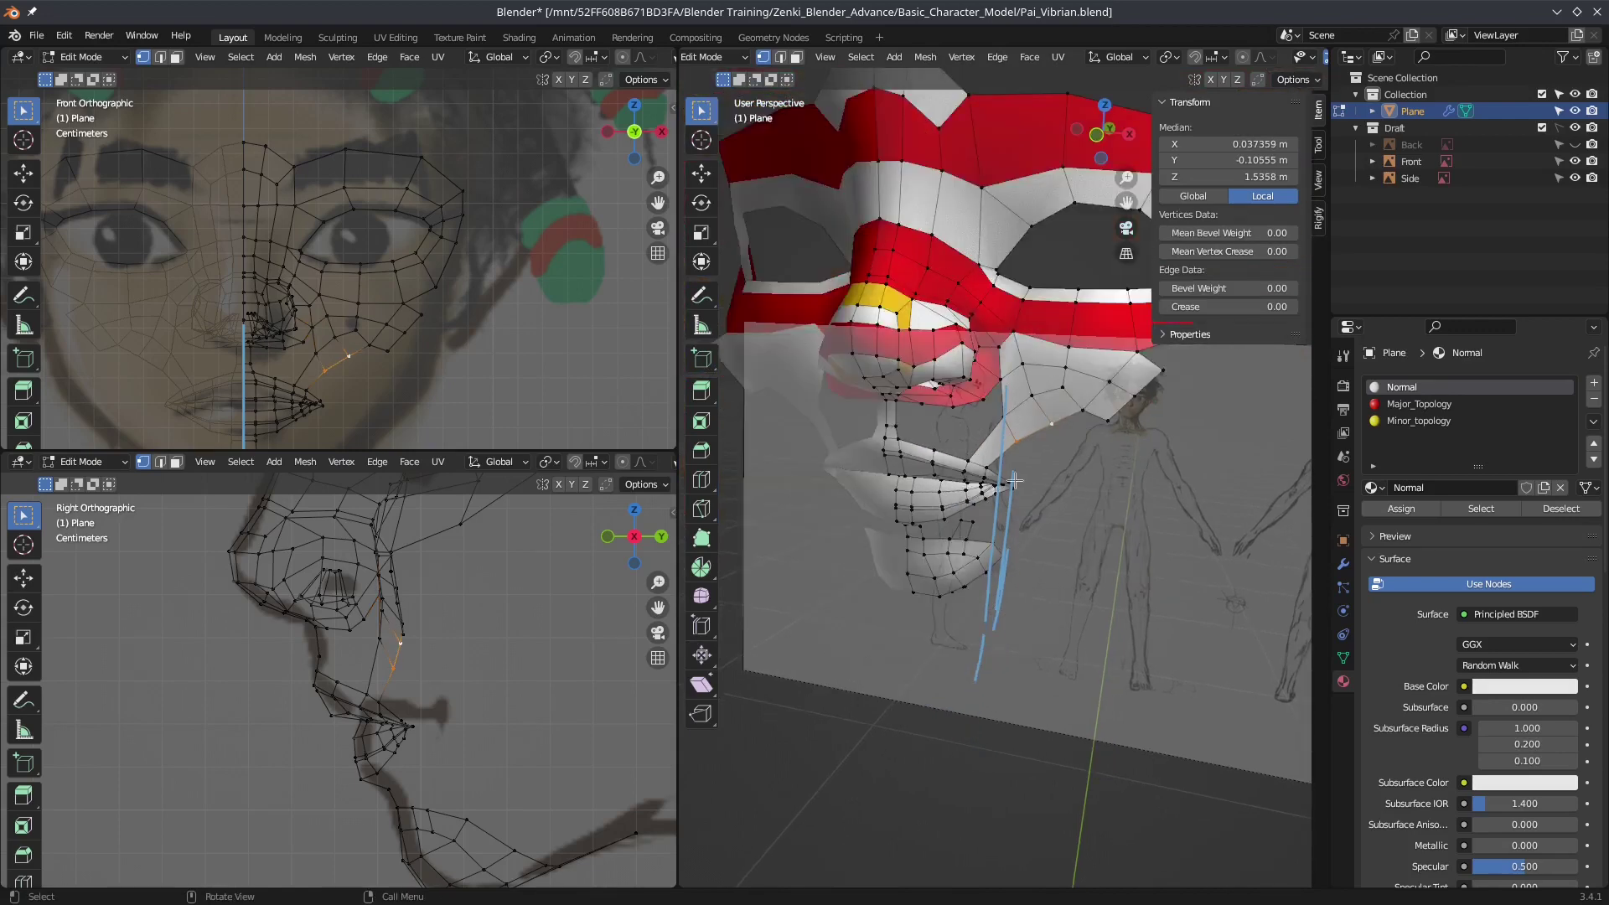
scroll(360, 276, up, 2)
key(e)
key(r)
click(408, 310)
scroll(402, 687, up, 4)
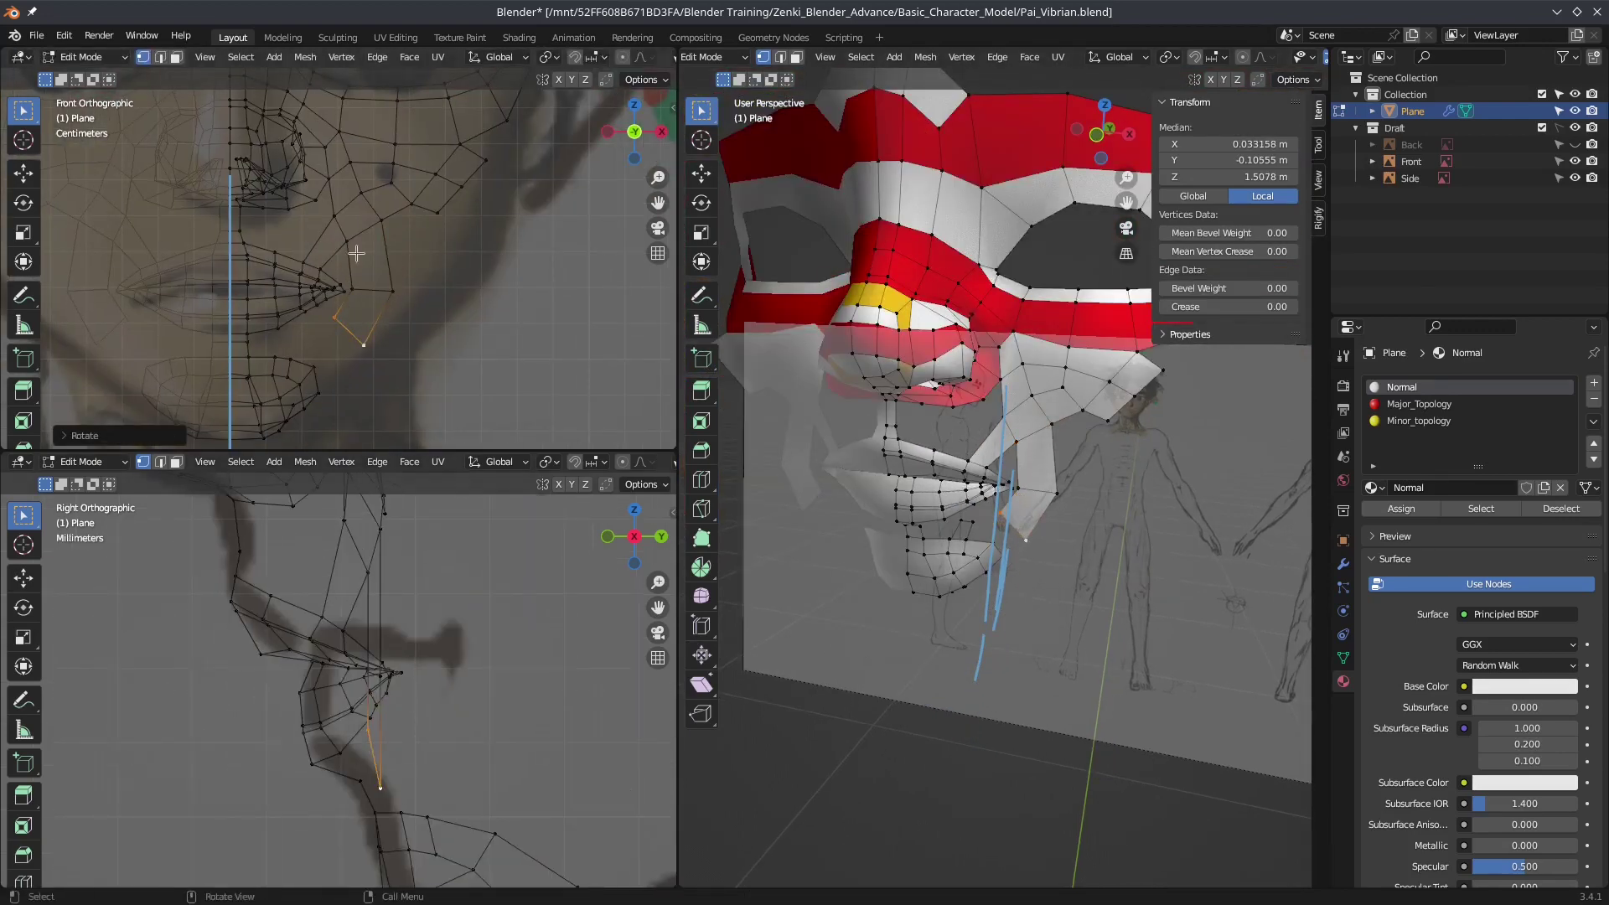
key(g)
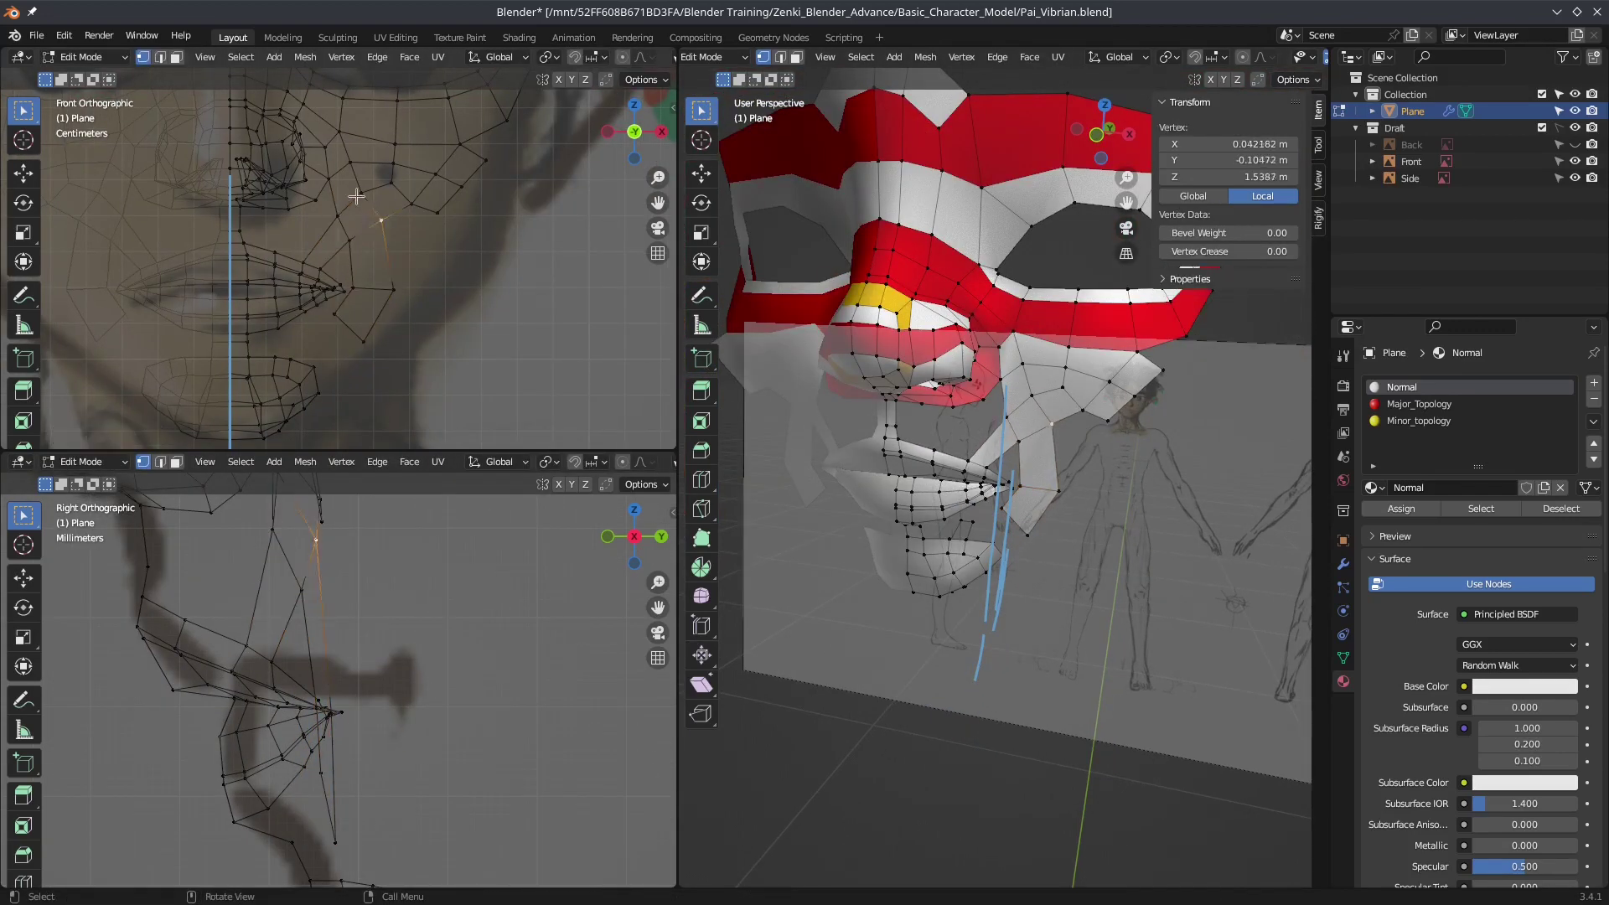
mouse_move(1131, 341)
middle_down()
mouse_move(1090, 475)
mouse_move(1015, 455)
mouse_move(1042, 527)
mouse_move(971, 549)
middle_up()
Step: Scale a mouth edge and move the mouth-corner vertex into place
click(1042, 528)
key(s)
click(1057, 547)
click(972, 549)
scroll(963, 548, up, 2)
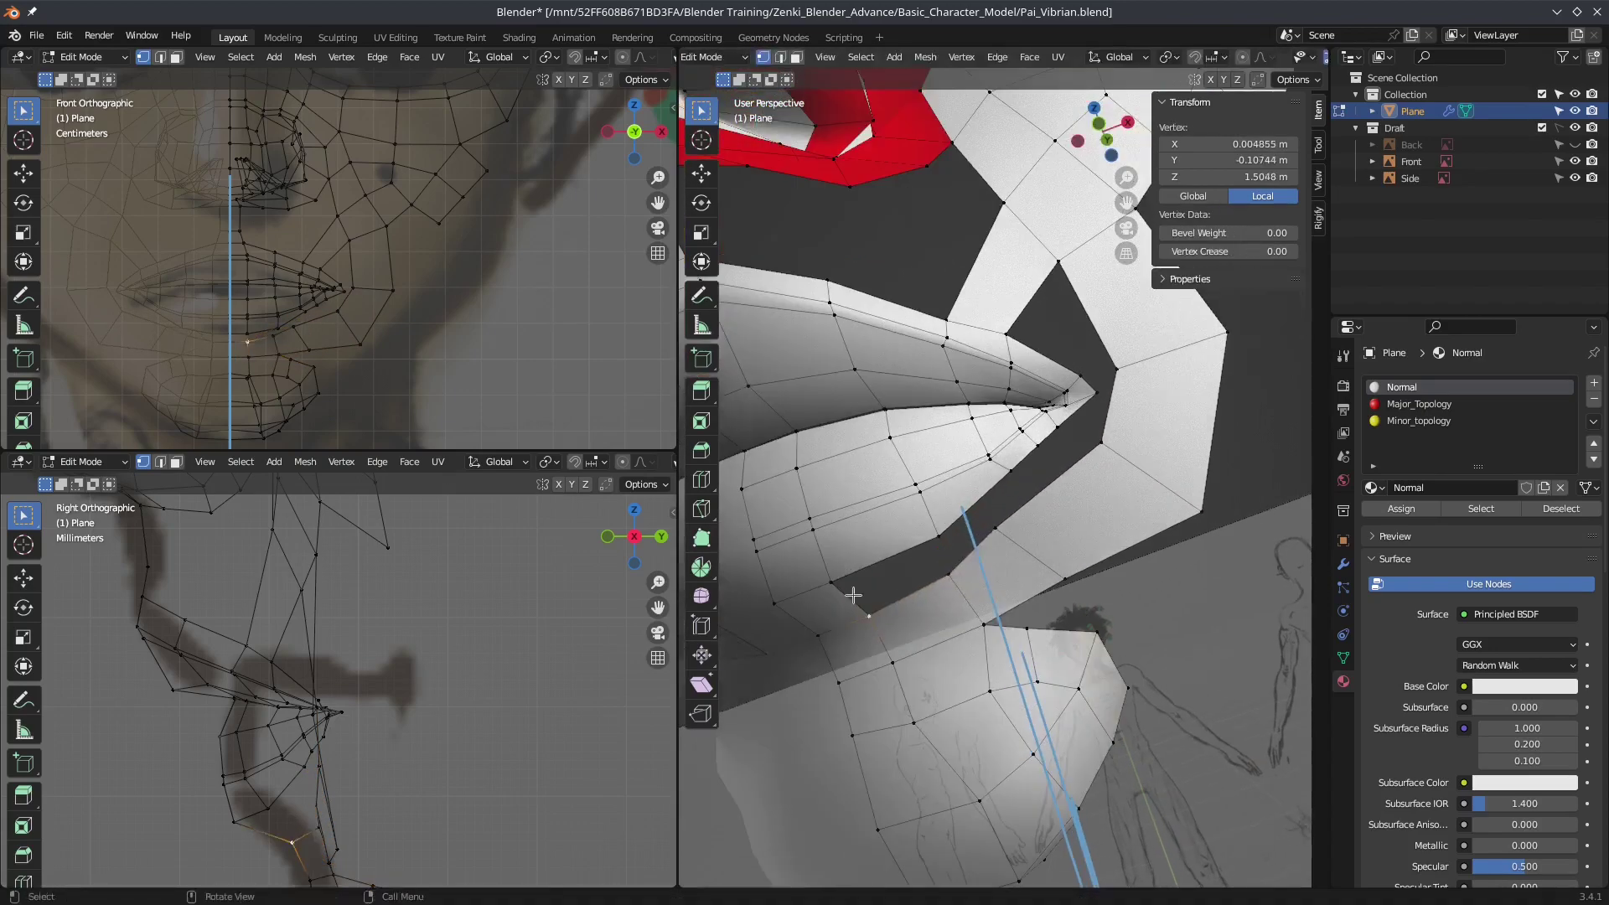
key(g)
click(877, 574)
middle_drag(878, 575, 1112, 479)
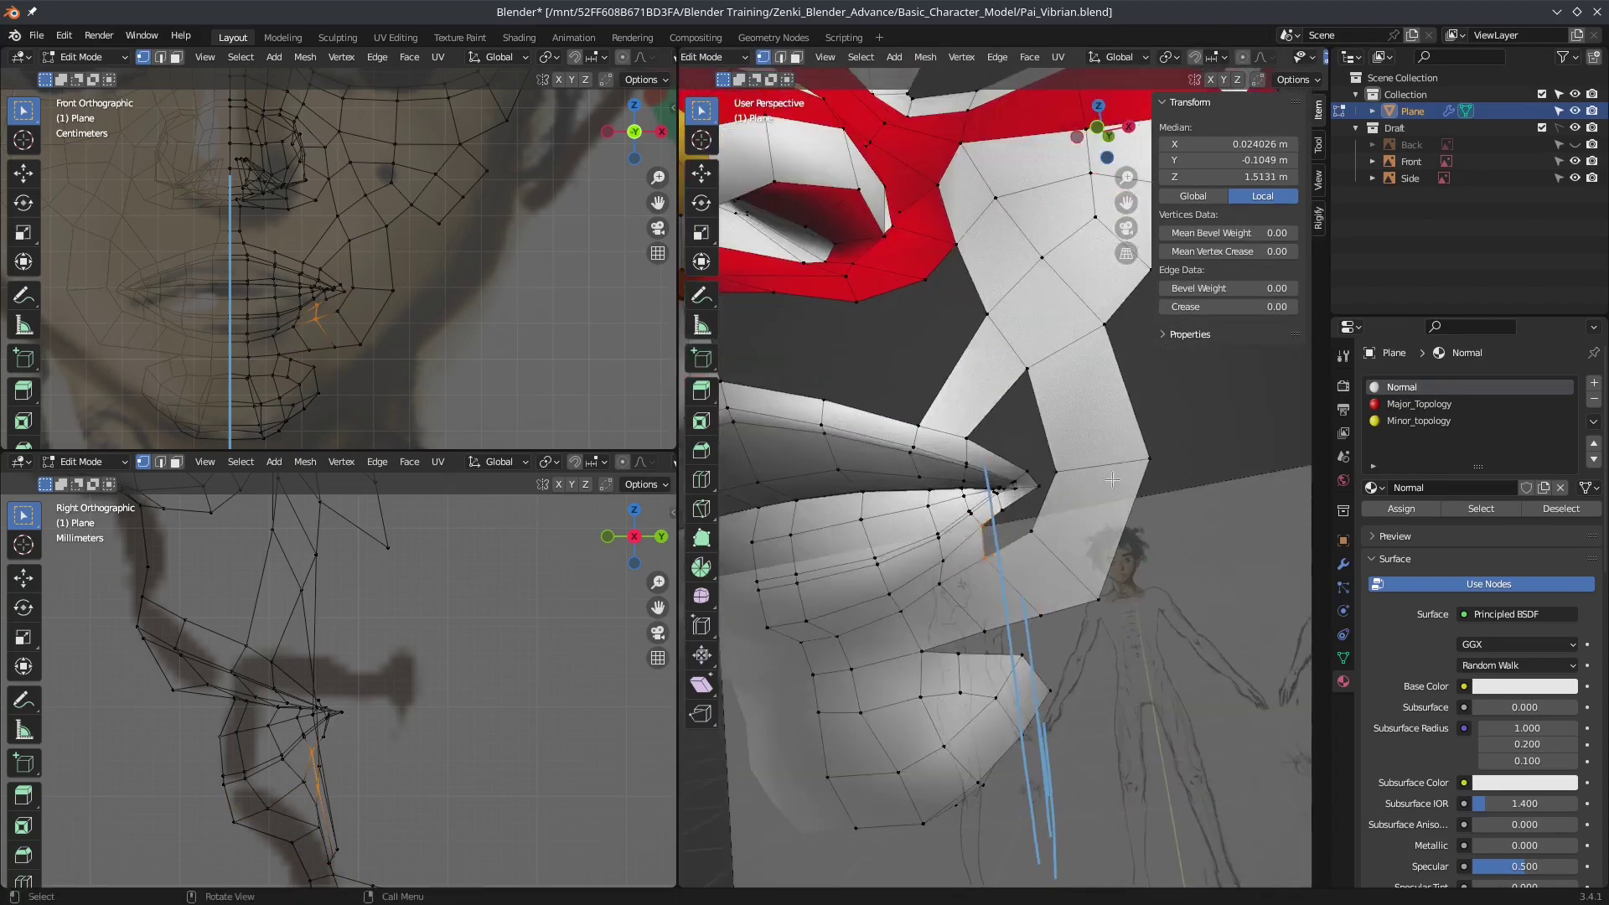
click(1157, 459)
Step: Add an extra edge loop along the lip and shift a vertex left
key(ctrl+r)
click(1157, 459)
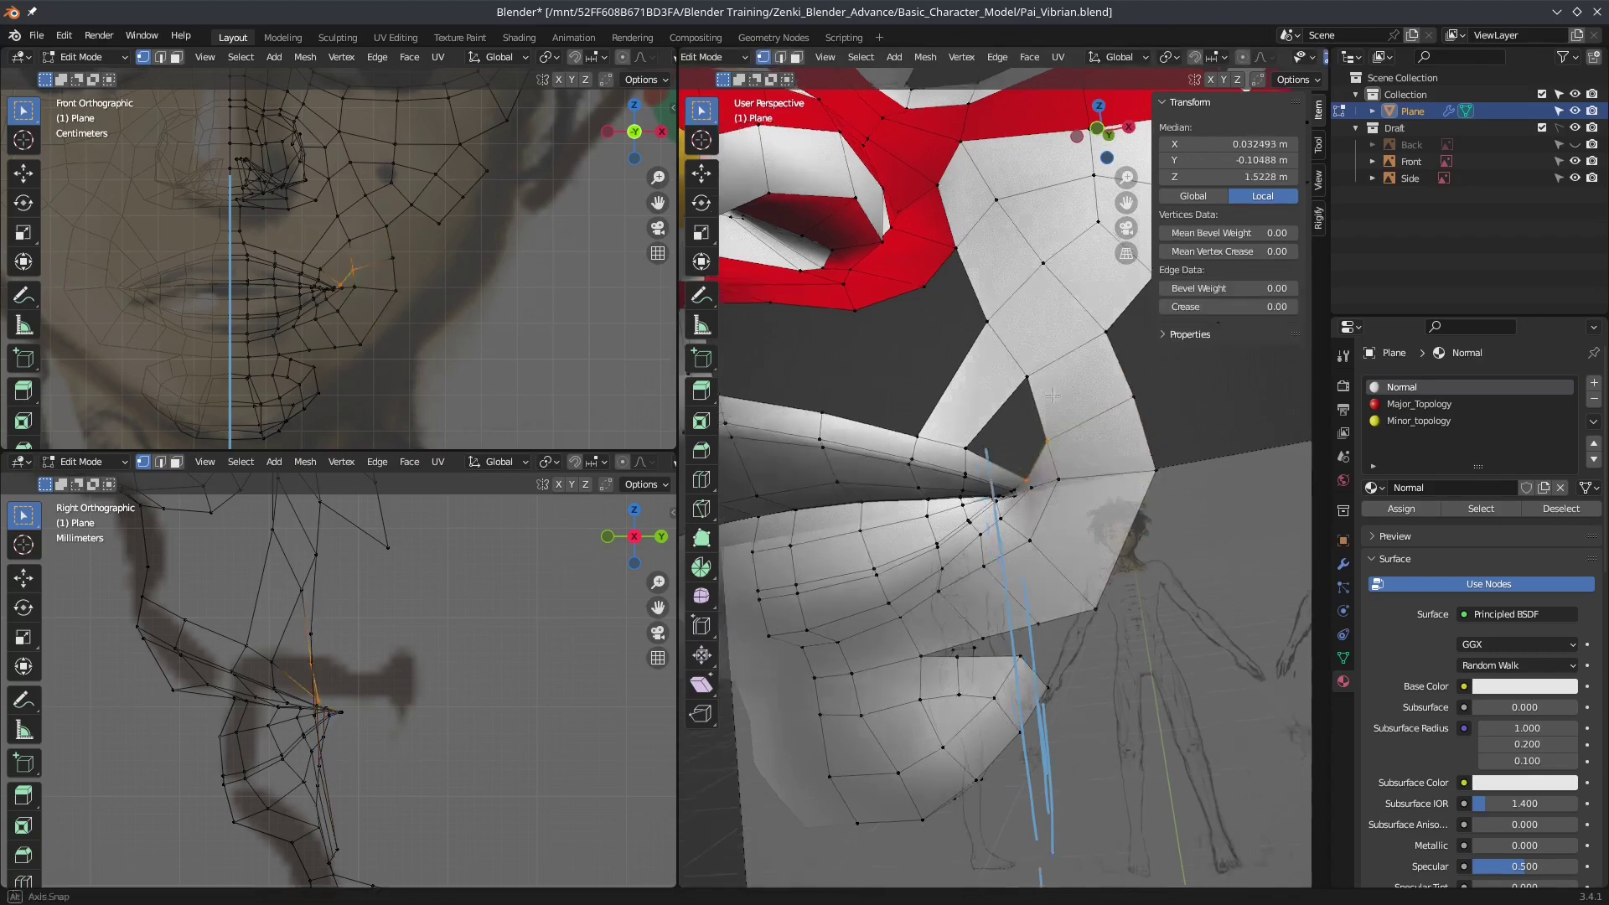
mouse_move(1156, 459)
middle_down()
mouse_move(947, 439)
mouse_move(1053, 511)
mouse_move(1106, 501)
middle_up()
click(947, 439)
click(1106, 501)
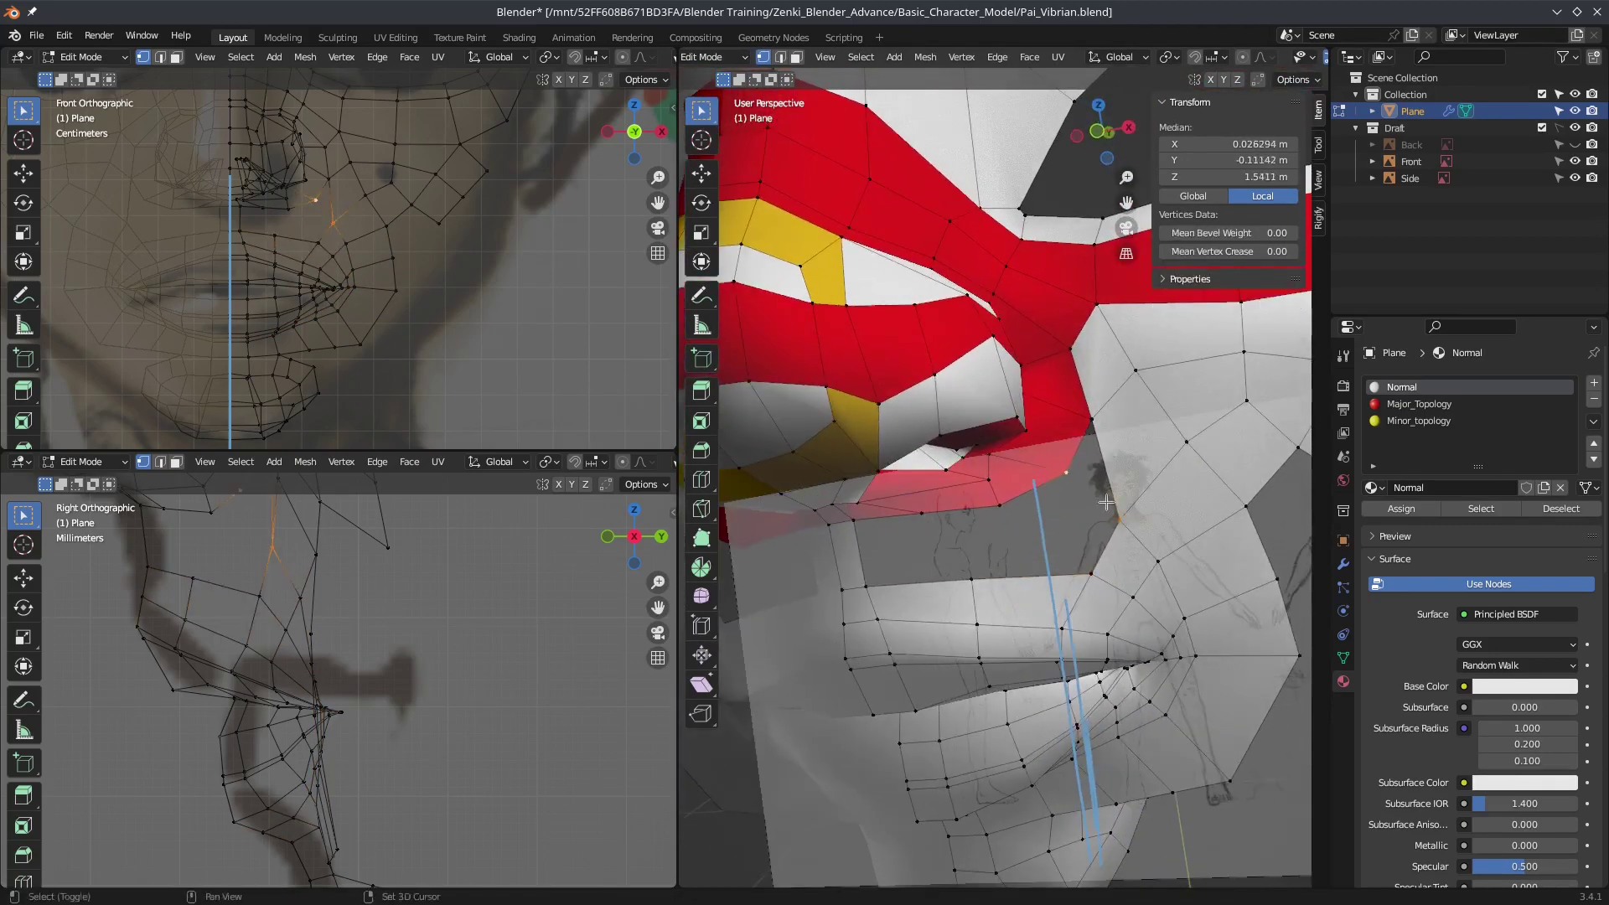
key(g)
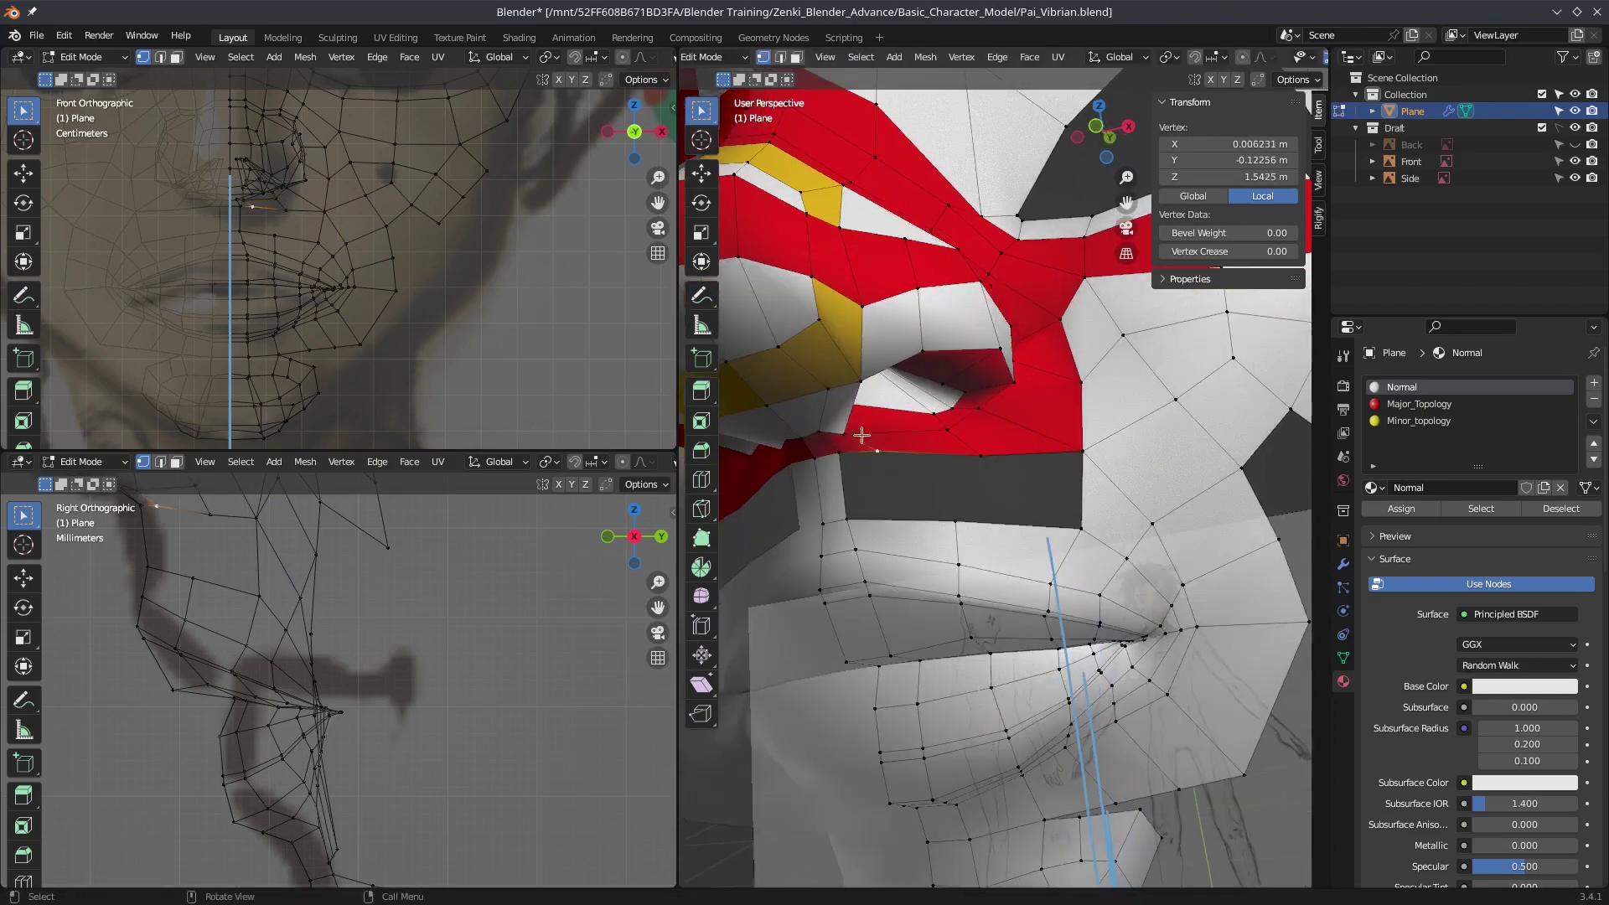
mouse_move(993, 445)
middle_down()
mouse_move(881, 485)
mouse_move(913, 409)
mouse_move(1108, 574)
middle_up()
Step: Fine-tune remaining lip and head vertices to follow the references
click(880, 485)
click(912, 409)
click(896, 406)
shift+click(956, 474)
click(1070, 501)
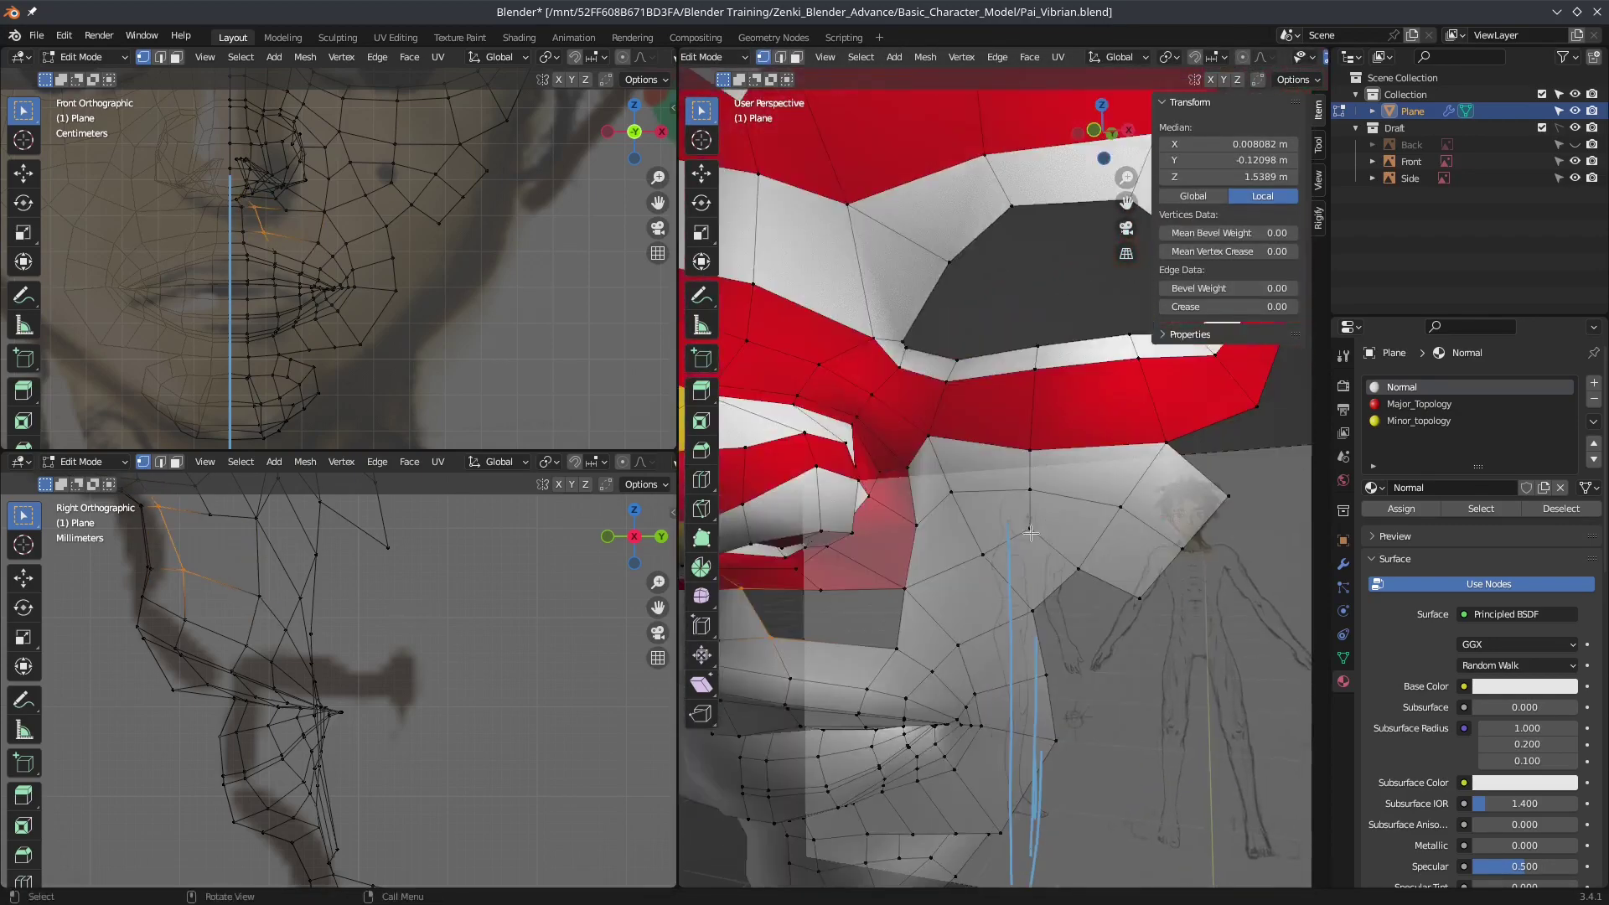
middle_drag(931, 582, 1032, 494)
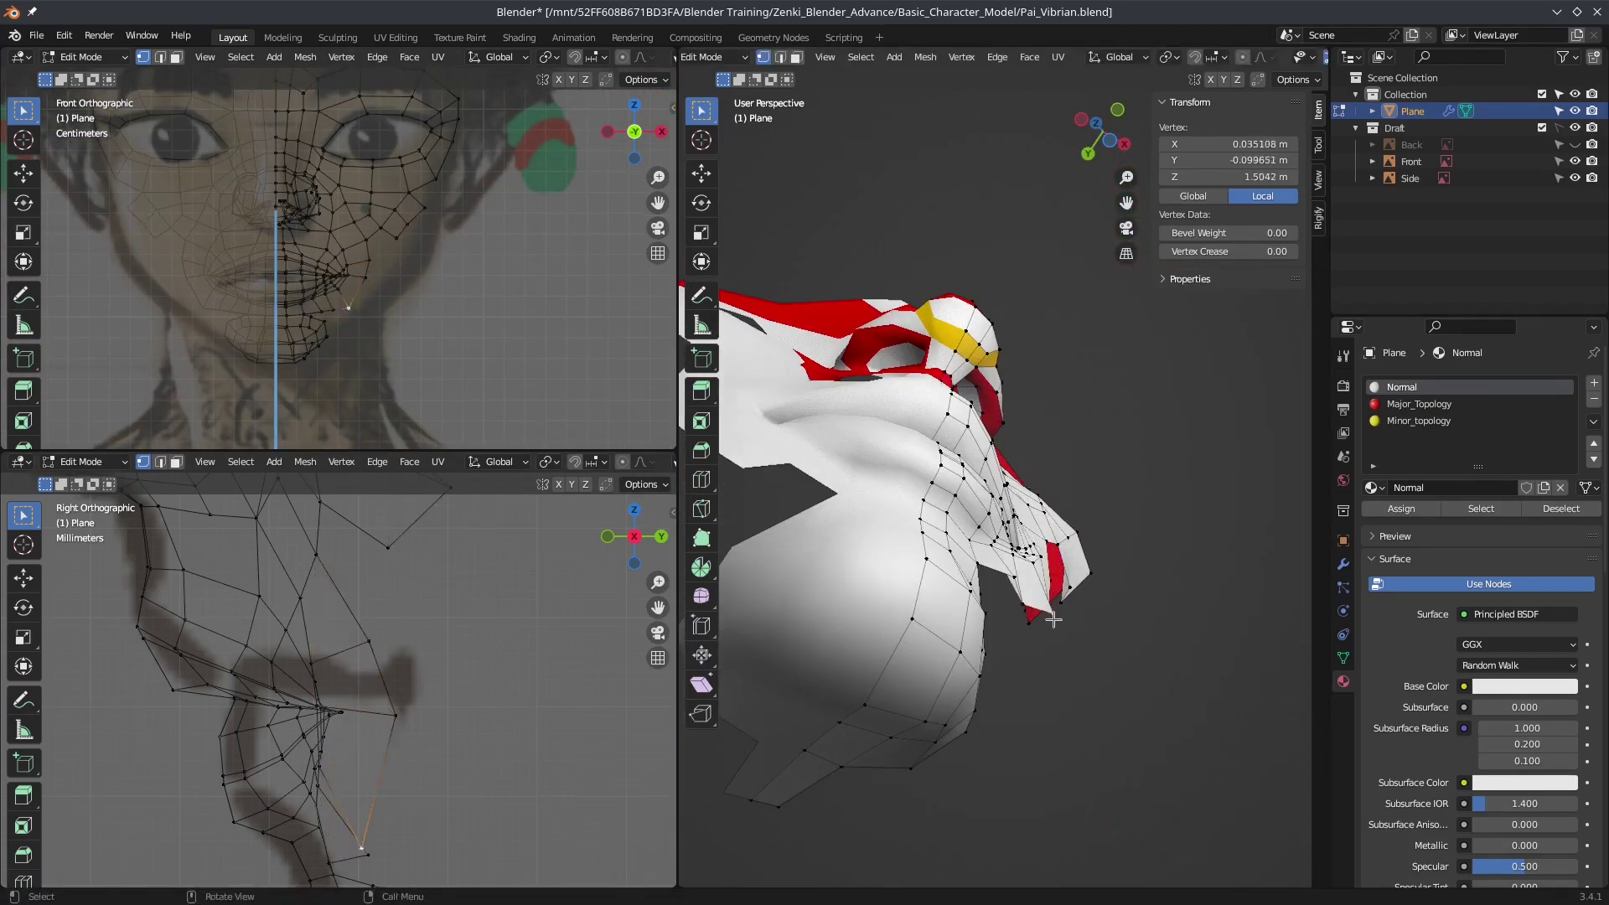
Step: Edge-slide the selected upper-lip edges to even the spacing
drag(1053, 620, 1049, 617)
middle_drag(1049, 617, 1043, 595)
scroll(1038, 584, up, 4)
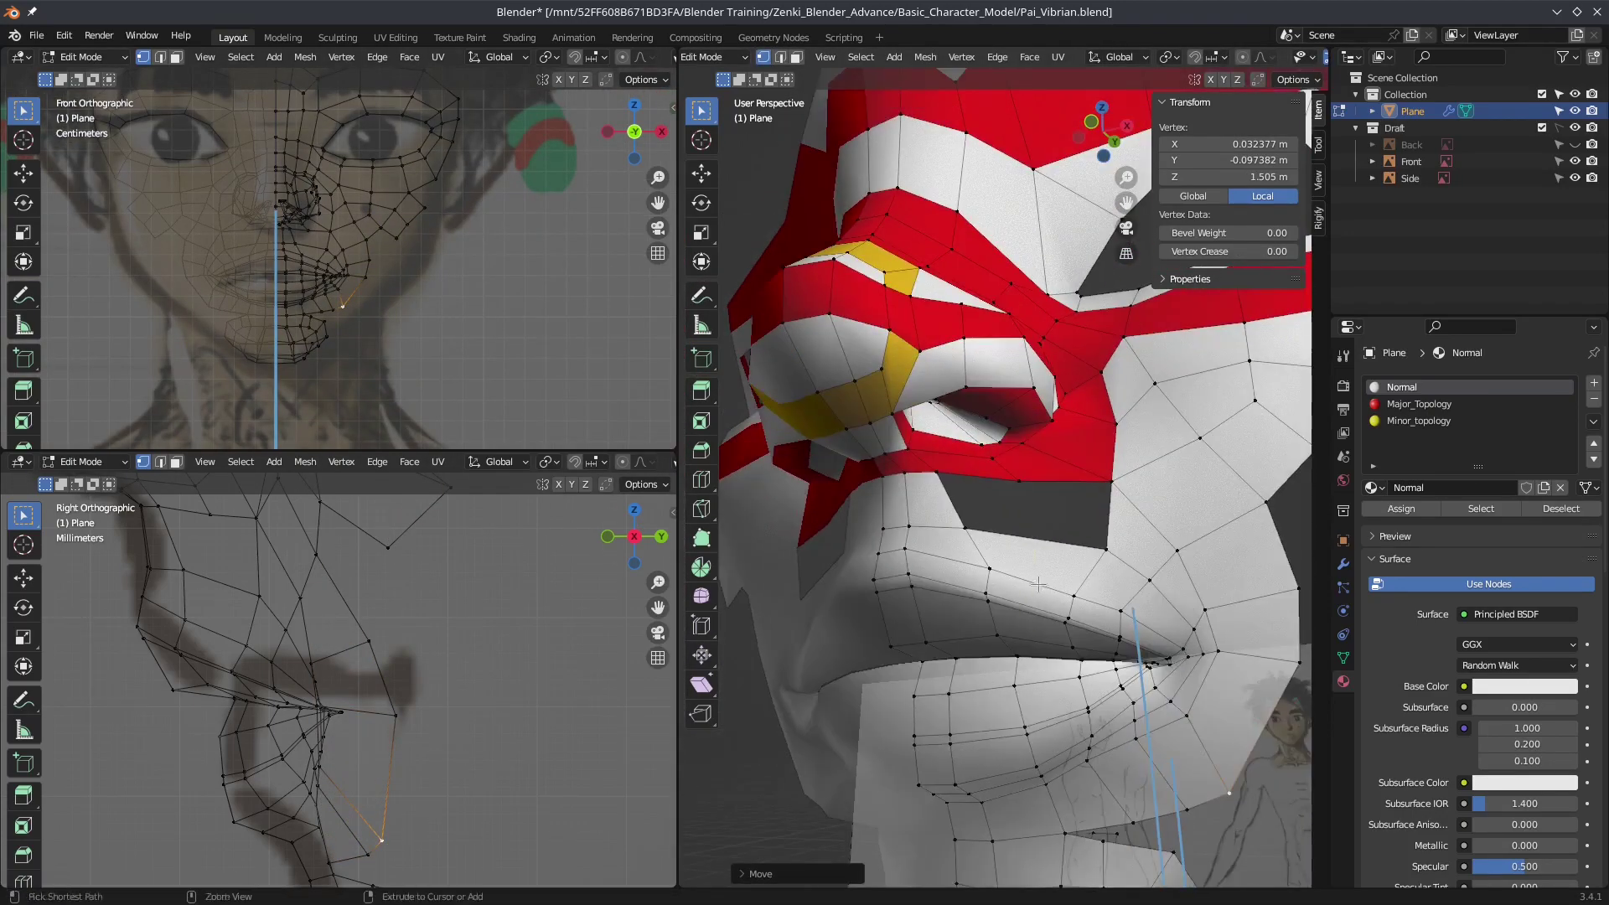
mouse_move(1092, 505)
middle_down()
mouse_move(1005, 519)
mouse_move(924, 472)
middle_up()
key(g)
key(g)
click(1002, 547)
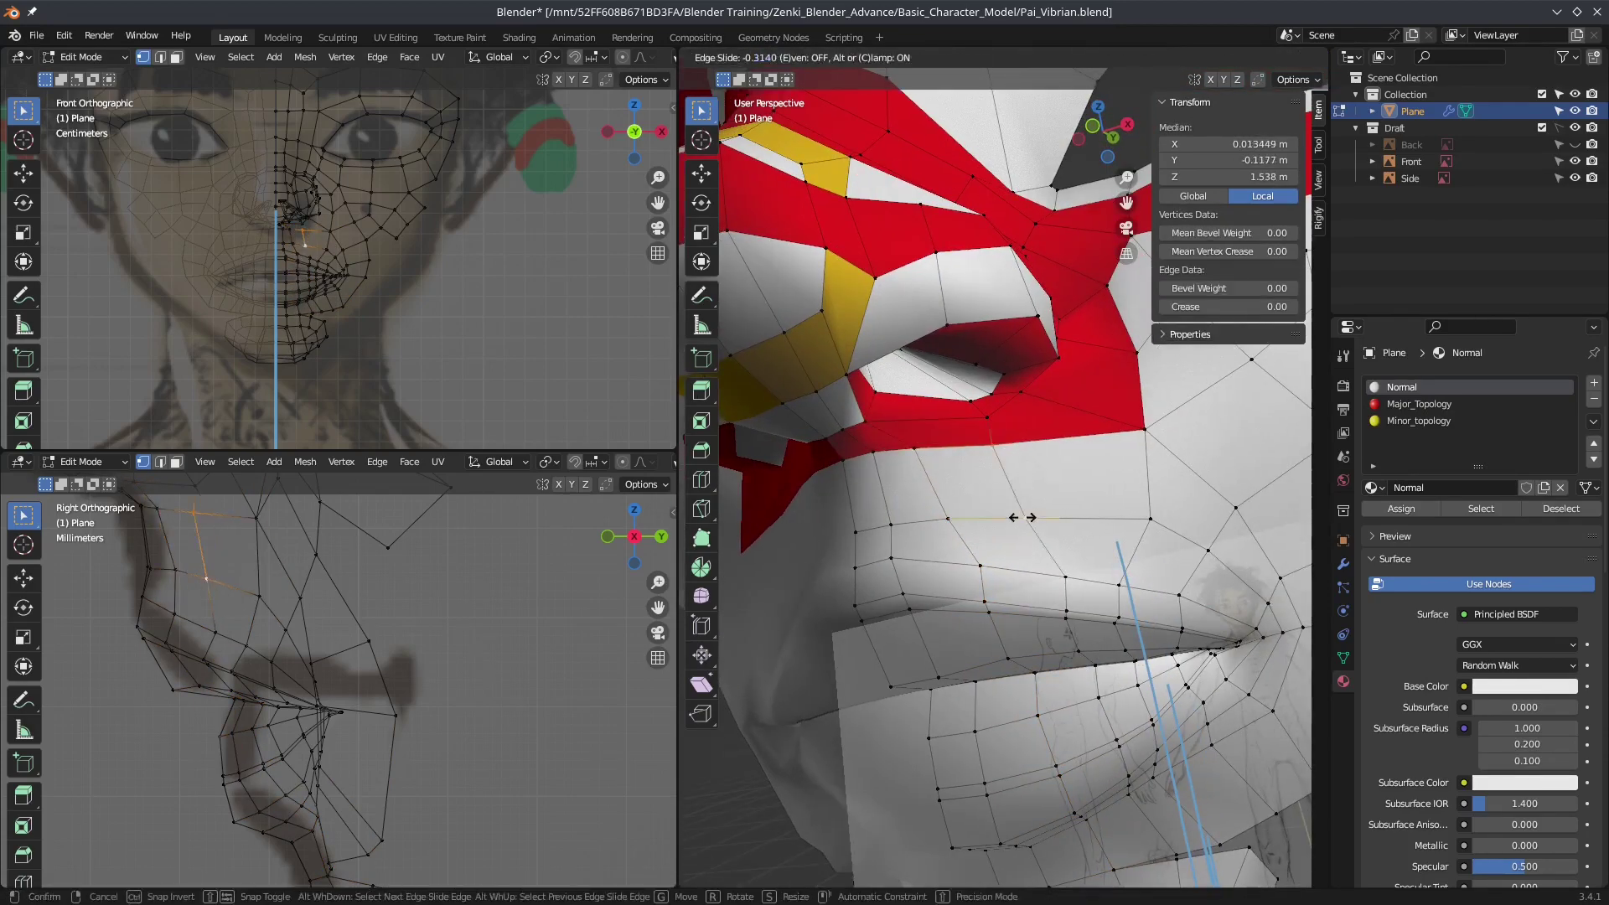
Step: Enable proportional editing and move two lip vertices with smooth falloff
mouse_move(1159, 453)
middle_down()
mouse_move(980, 402)
mouse_move(955, 517)
mouse_move(988, 486)
middle_up()
scroll(980, 402, down, 3)
scroll(988, 486, up, 4)
shift+click(1019, 456)
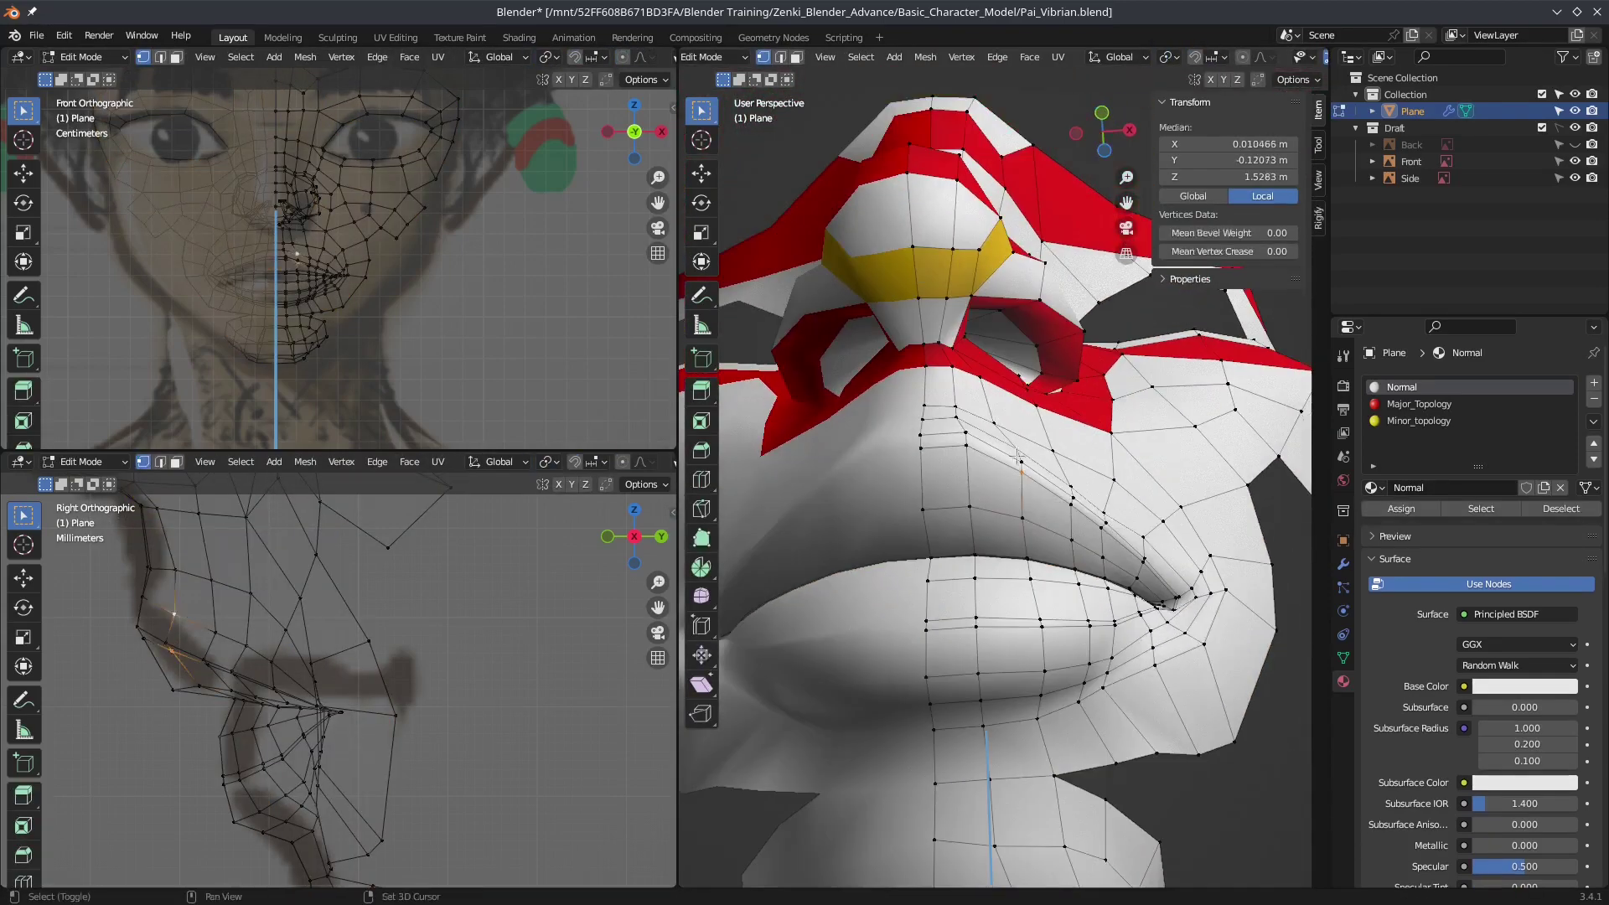
key(o)
key(g)
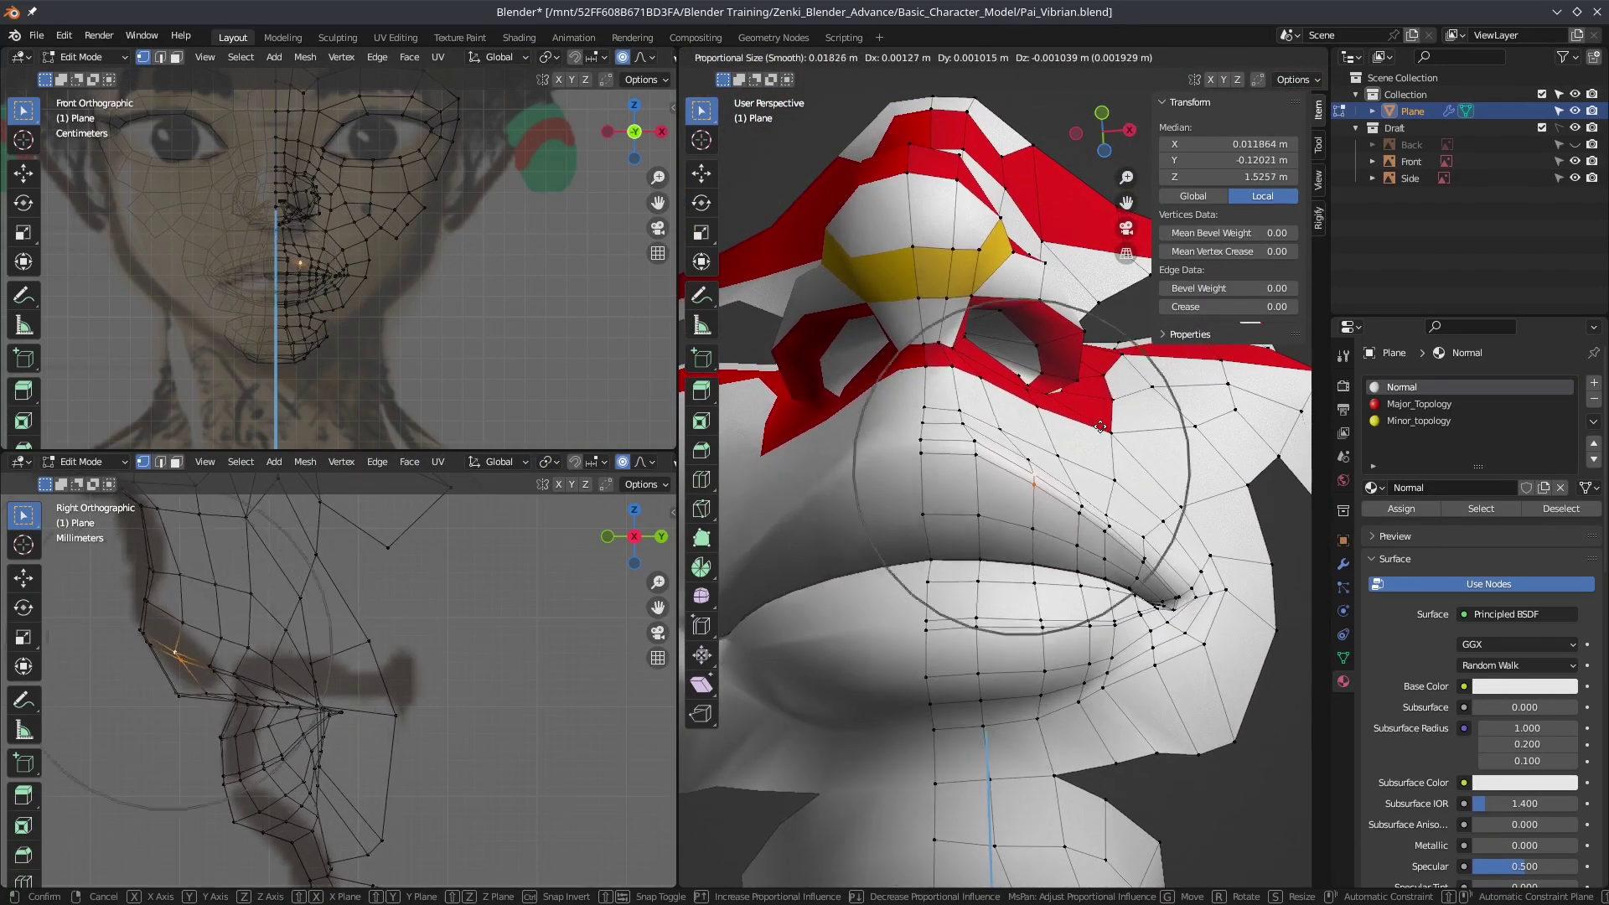
click(1064, 484)
Step: Move another lower lip vertex with proportional falloff, then select a midline vertex
mouse_move(1064, 484)
middle_down()
mouse_move(1042, 590)
mouse_move(919, 487)
middle_up()
middle_drag(902, 351, 1005, 466)
key(g)
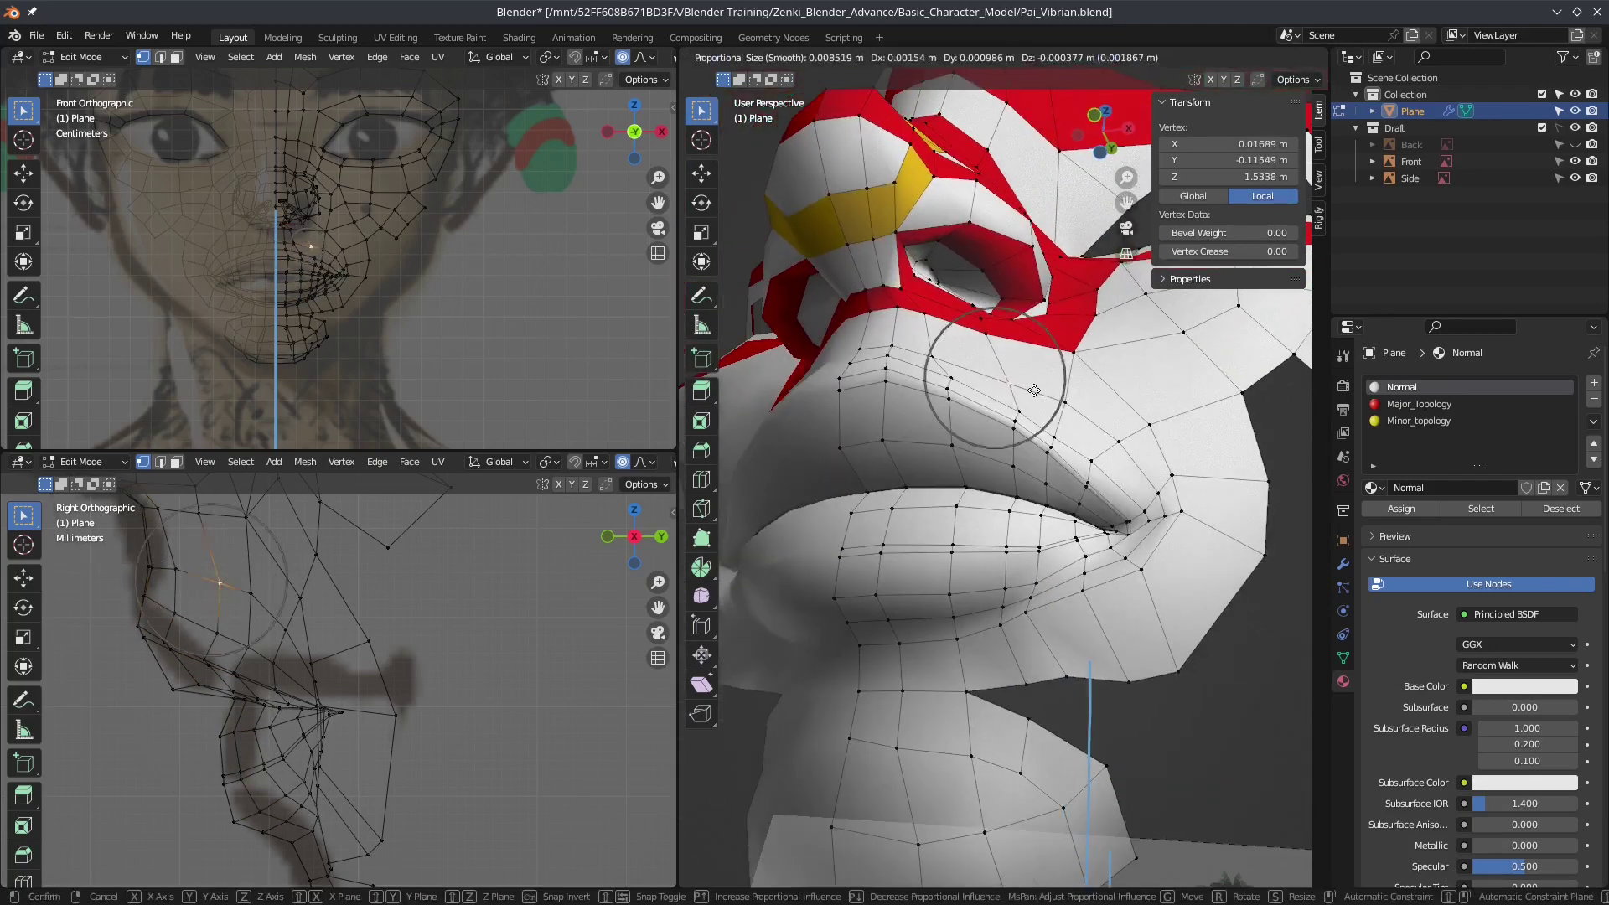
click(997, 477)
scroll(243, 319, up, 4)
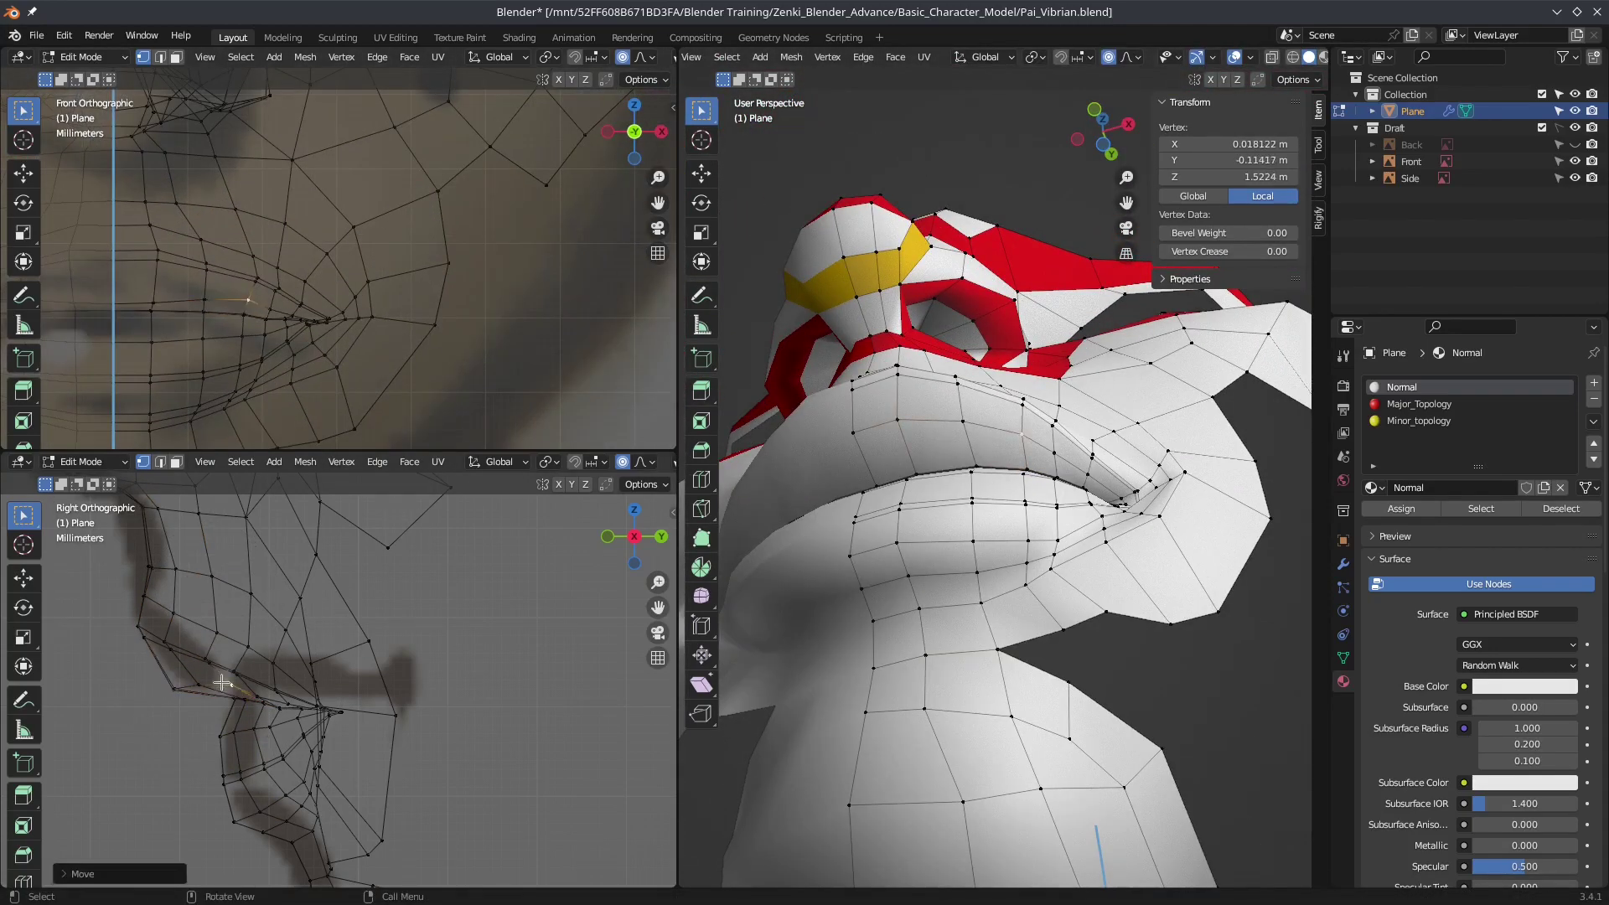
click(177, 693)
mouse_move(1005, 503)
middle_down()
mouse_move(1093, 458)
mouse_move(1031, 502)
middle_up()
scroll(374, 785, down, 5)
Step: Sketch Annotate guide strokes down the neck and along the jaw over the side reference
scroll(373, 785, down, 2)
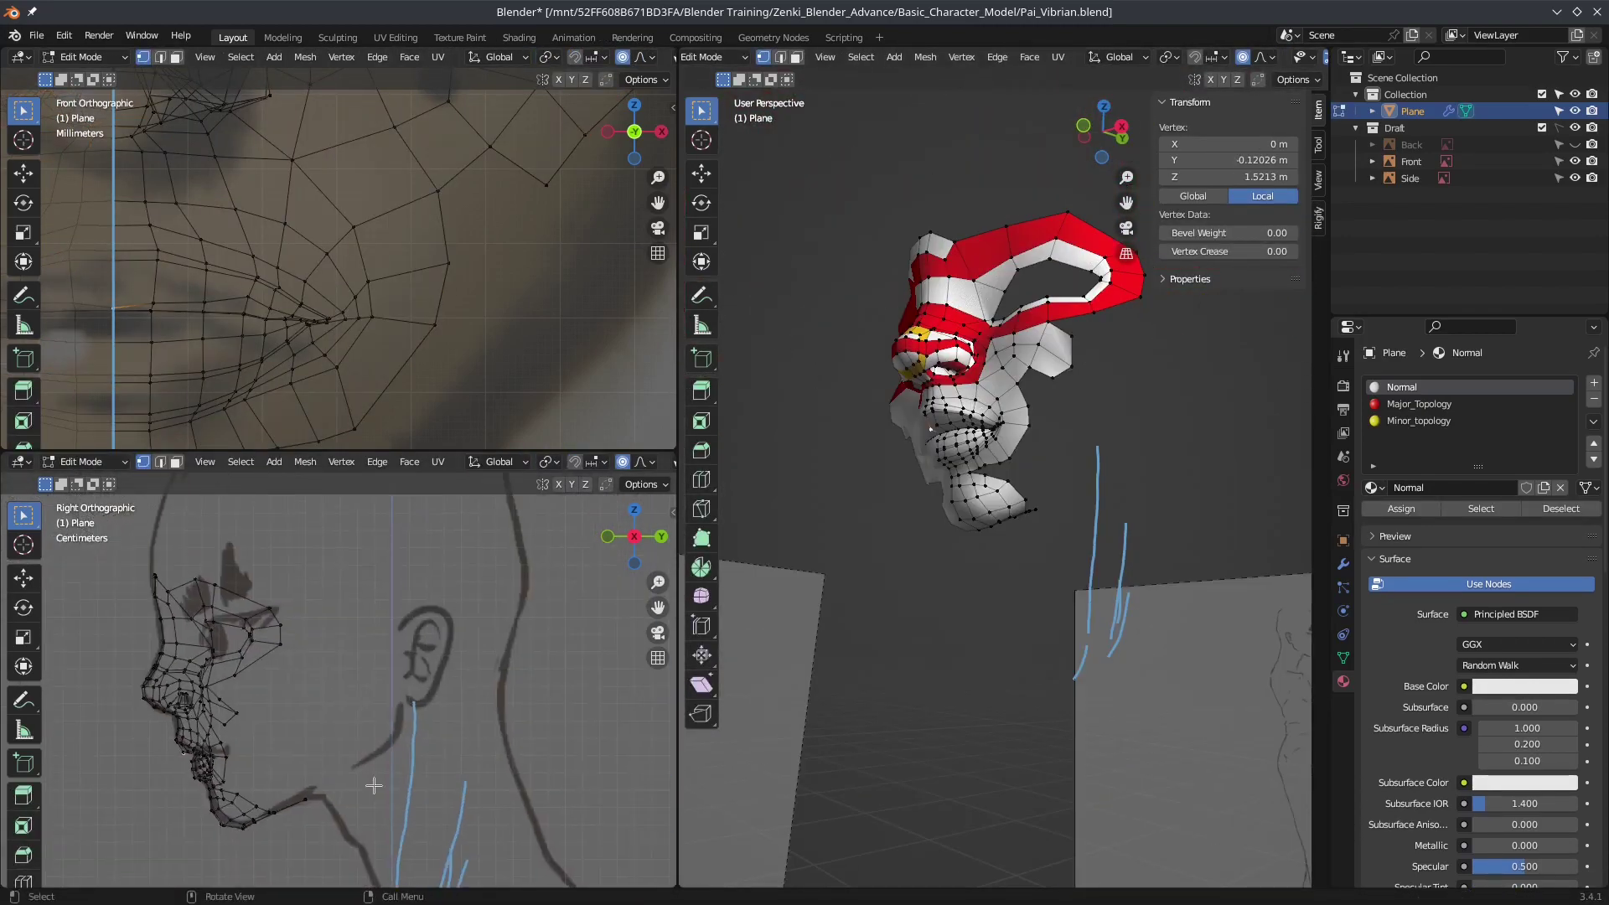
scroll(270, 730, up, 2)
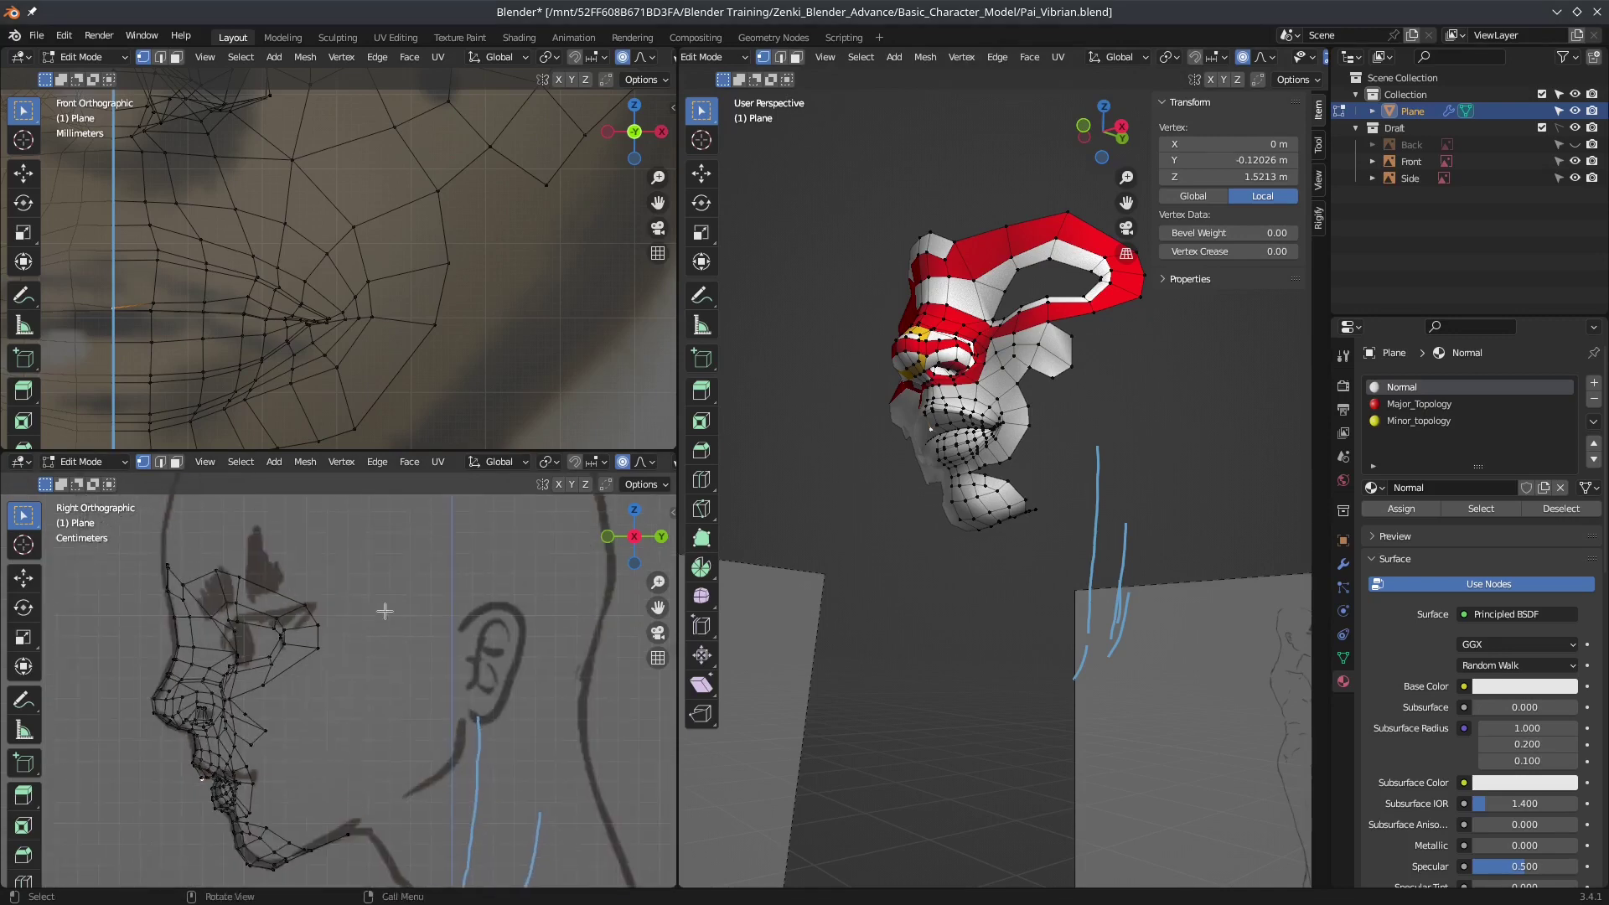
click(24, 700)
drag(465, 593, 276, 842)
scroll(459, 693, down, 2)
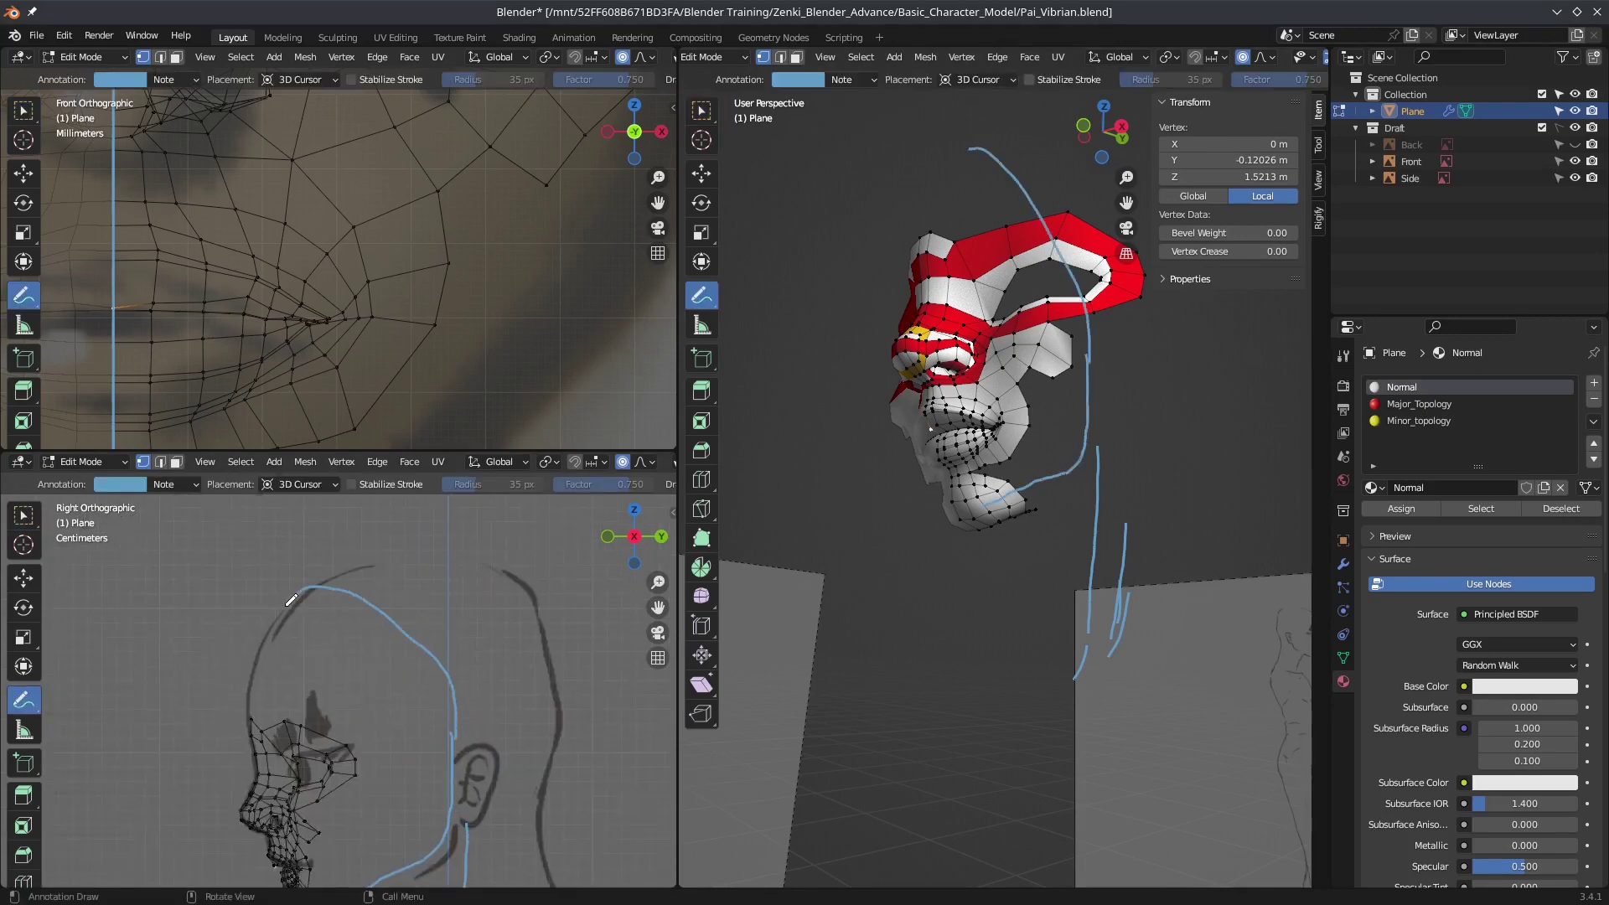
shift+middle_drag(374, 858, 402, 712)
drag(362, 740, 426, 710)
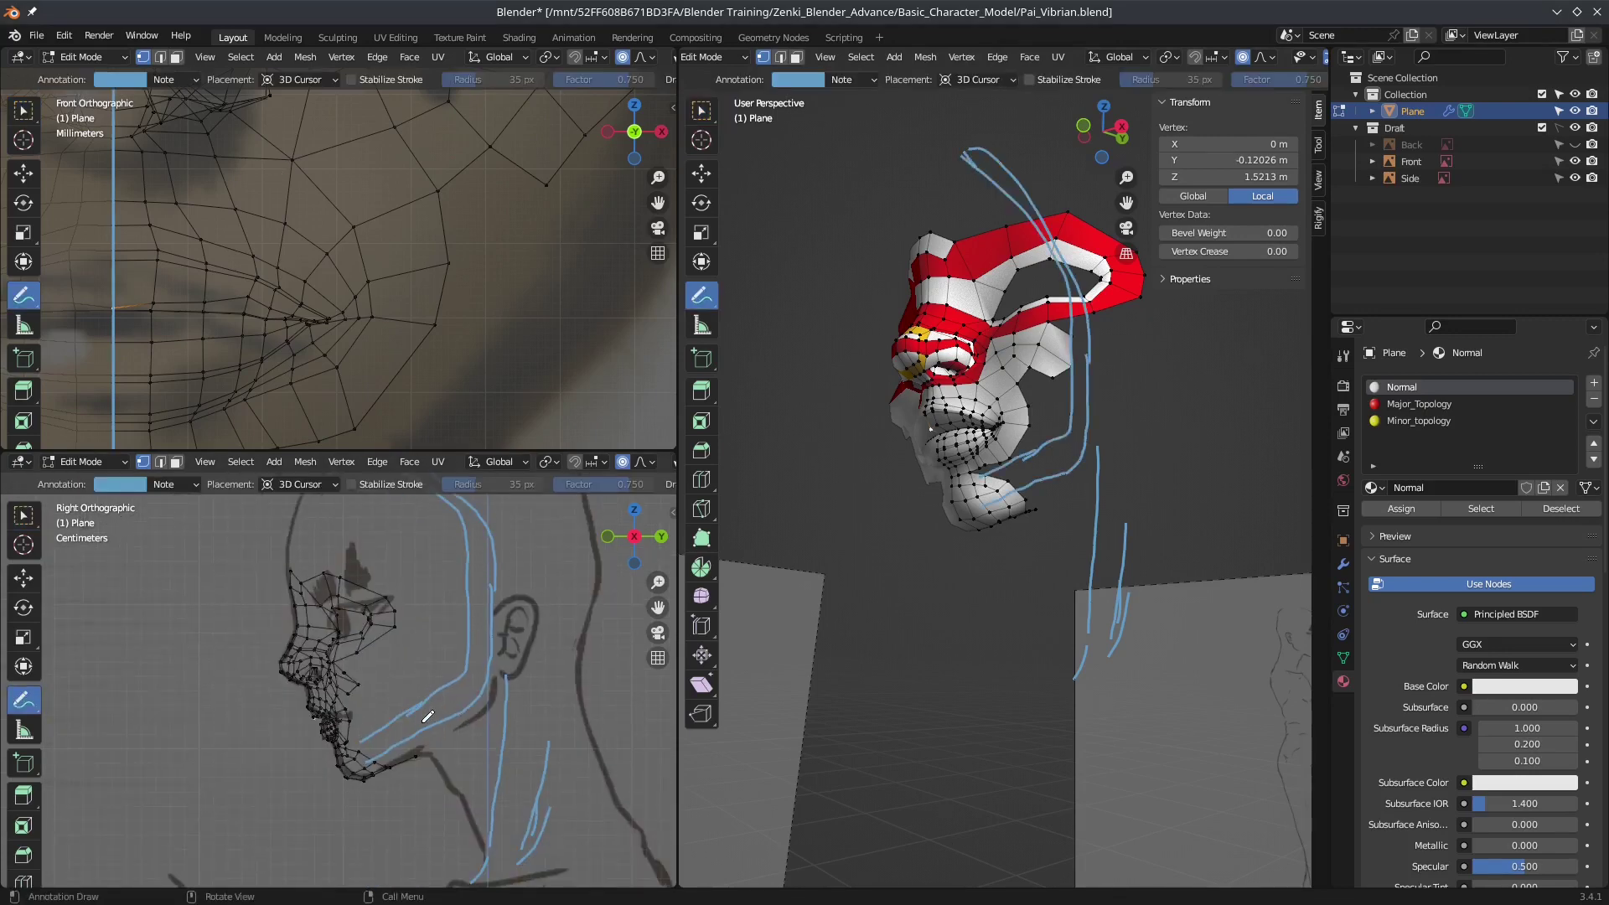
scroll(505, 647, down, 1)
Step: Undo the annotation strokes and save the file
key(ctrl+z)
key(ctrl+s)
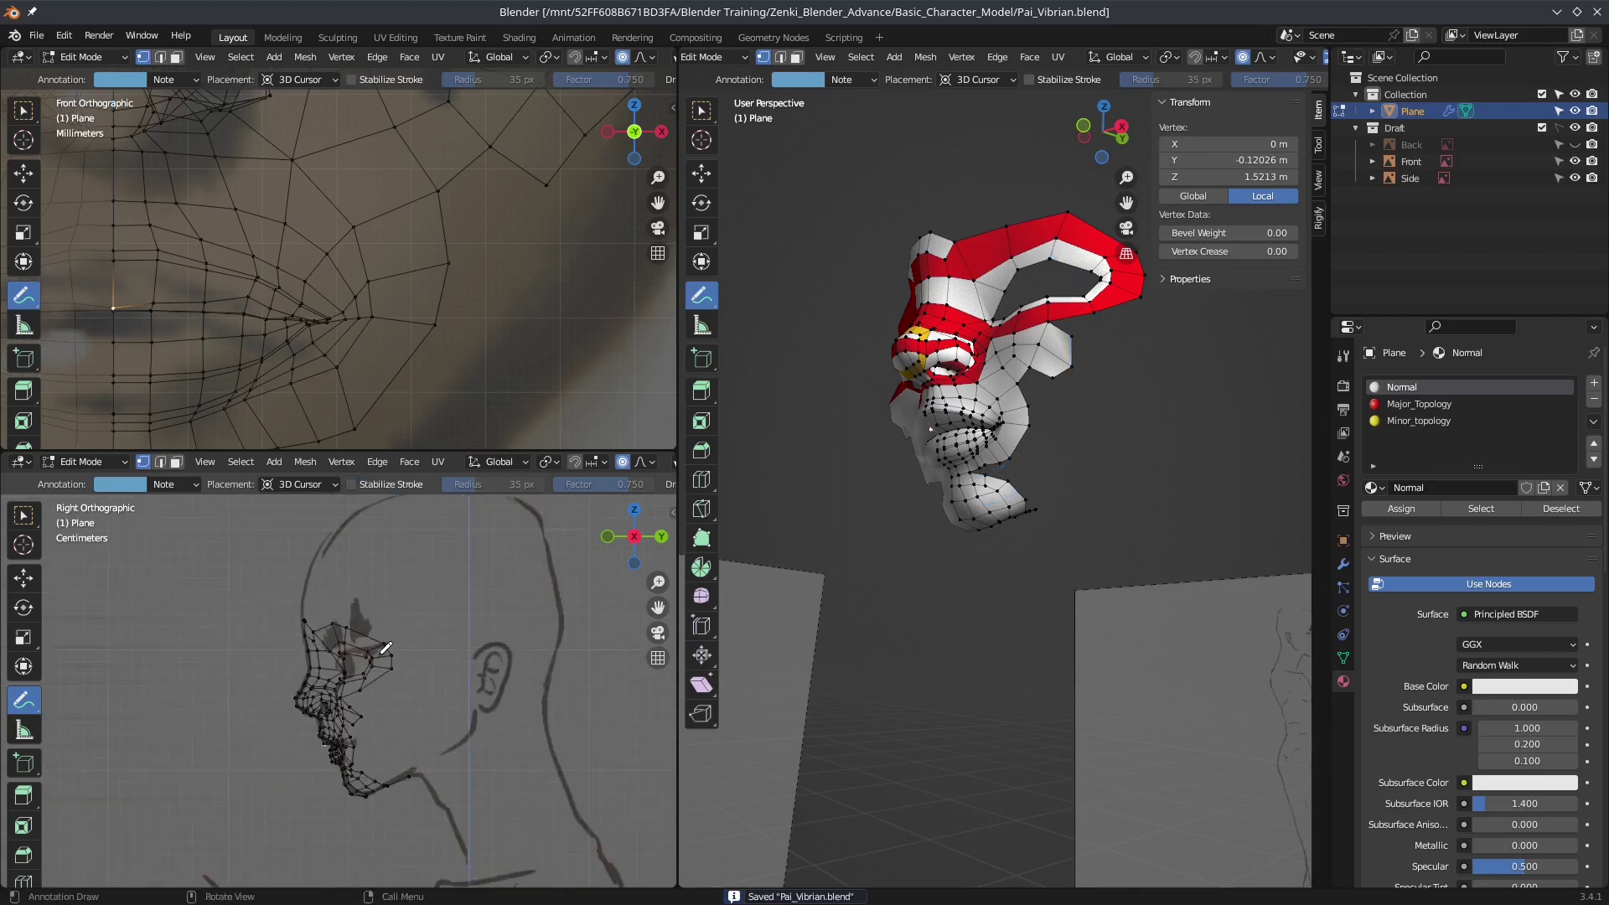
scroll(441, 666, up, 2)
Step: Return to Select Box and extrude a chin-edge vertex toward the jawline
key(w)
scroll(1038, 415, up, 3)
scroll(1038, 415, up, 2)
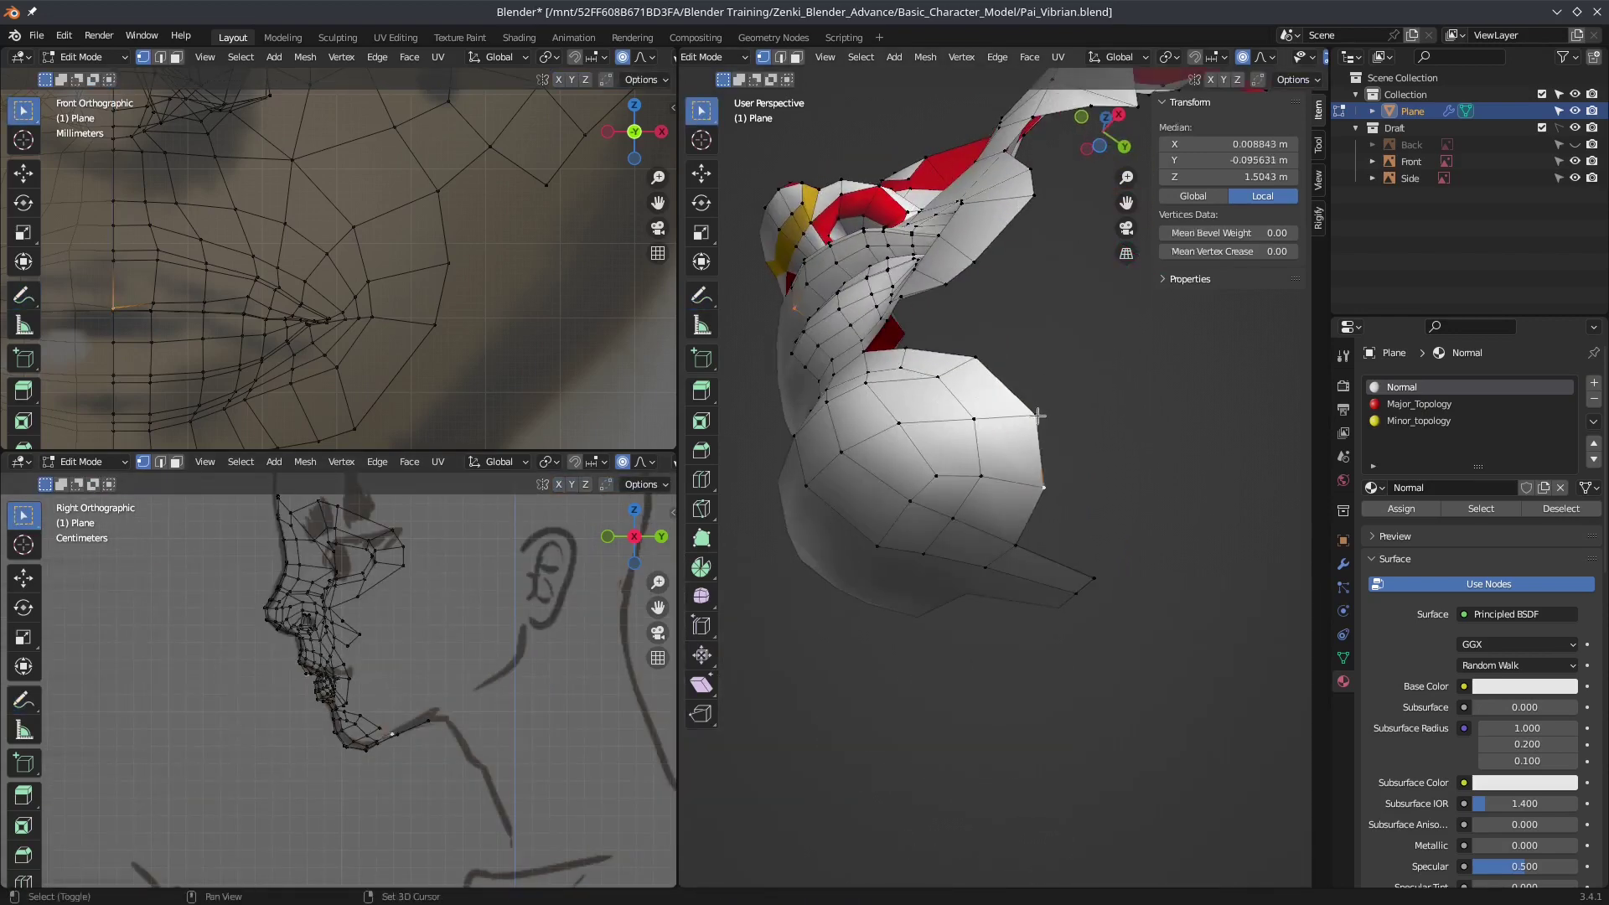
scroll(438, 653, down, 2)
key(e)
click(373, 713)
scroll(418, 293, down, 2)
Step: Place the extruded chin vertex to form the first jaw face
key(g)
click(434, 315)
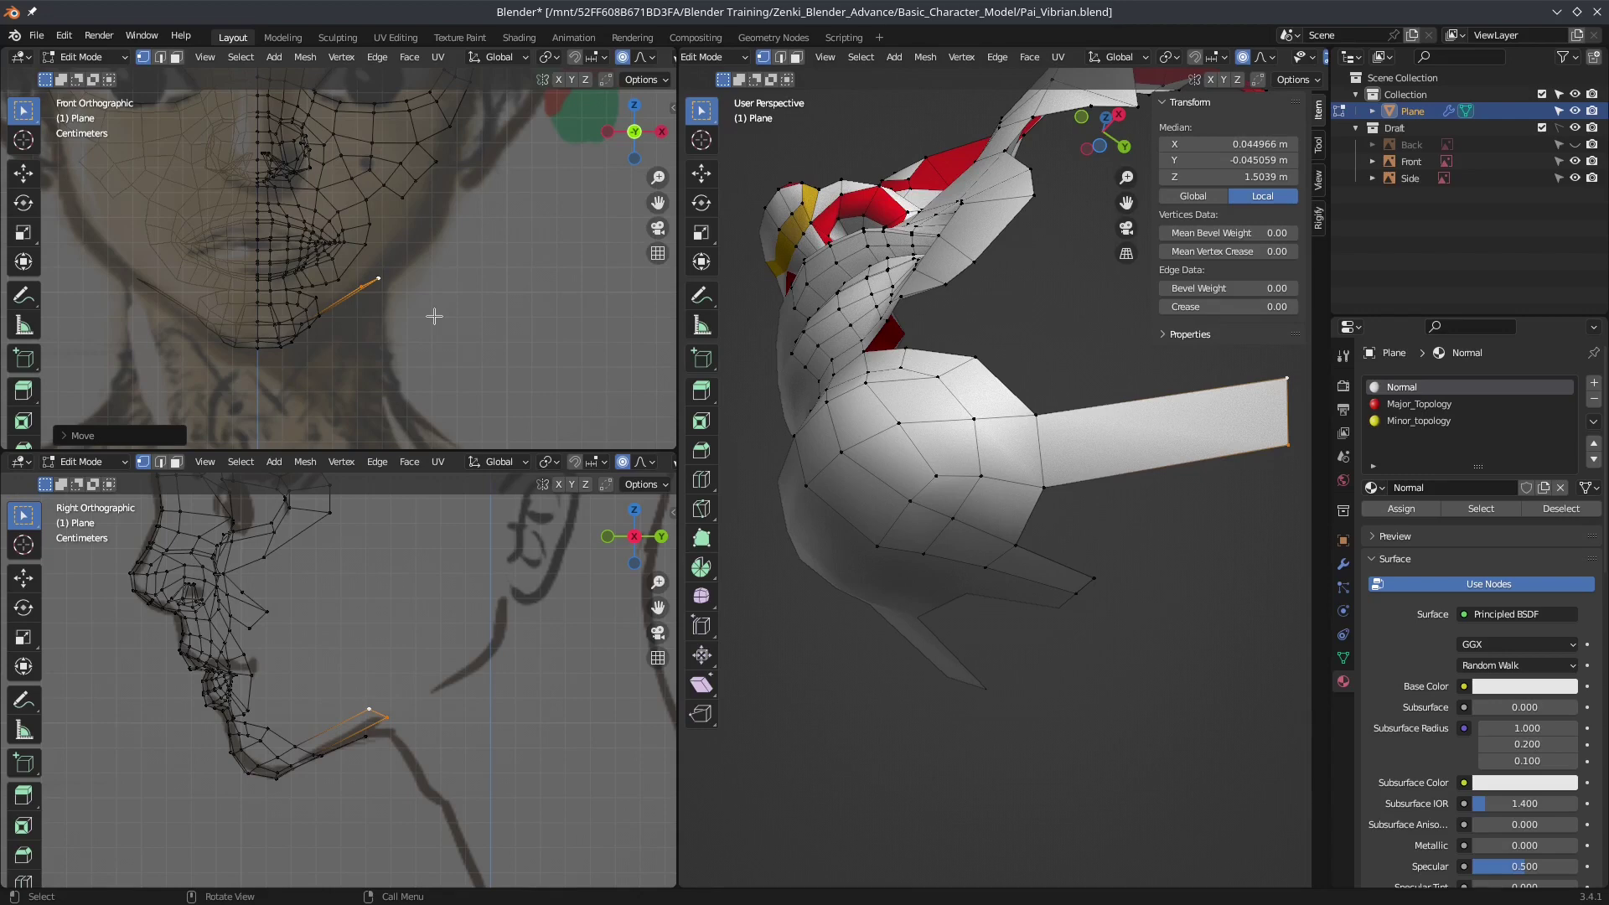
scroll(1005, 419, up, 2)
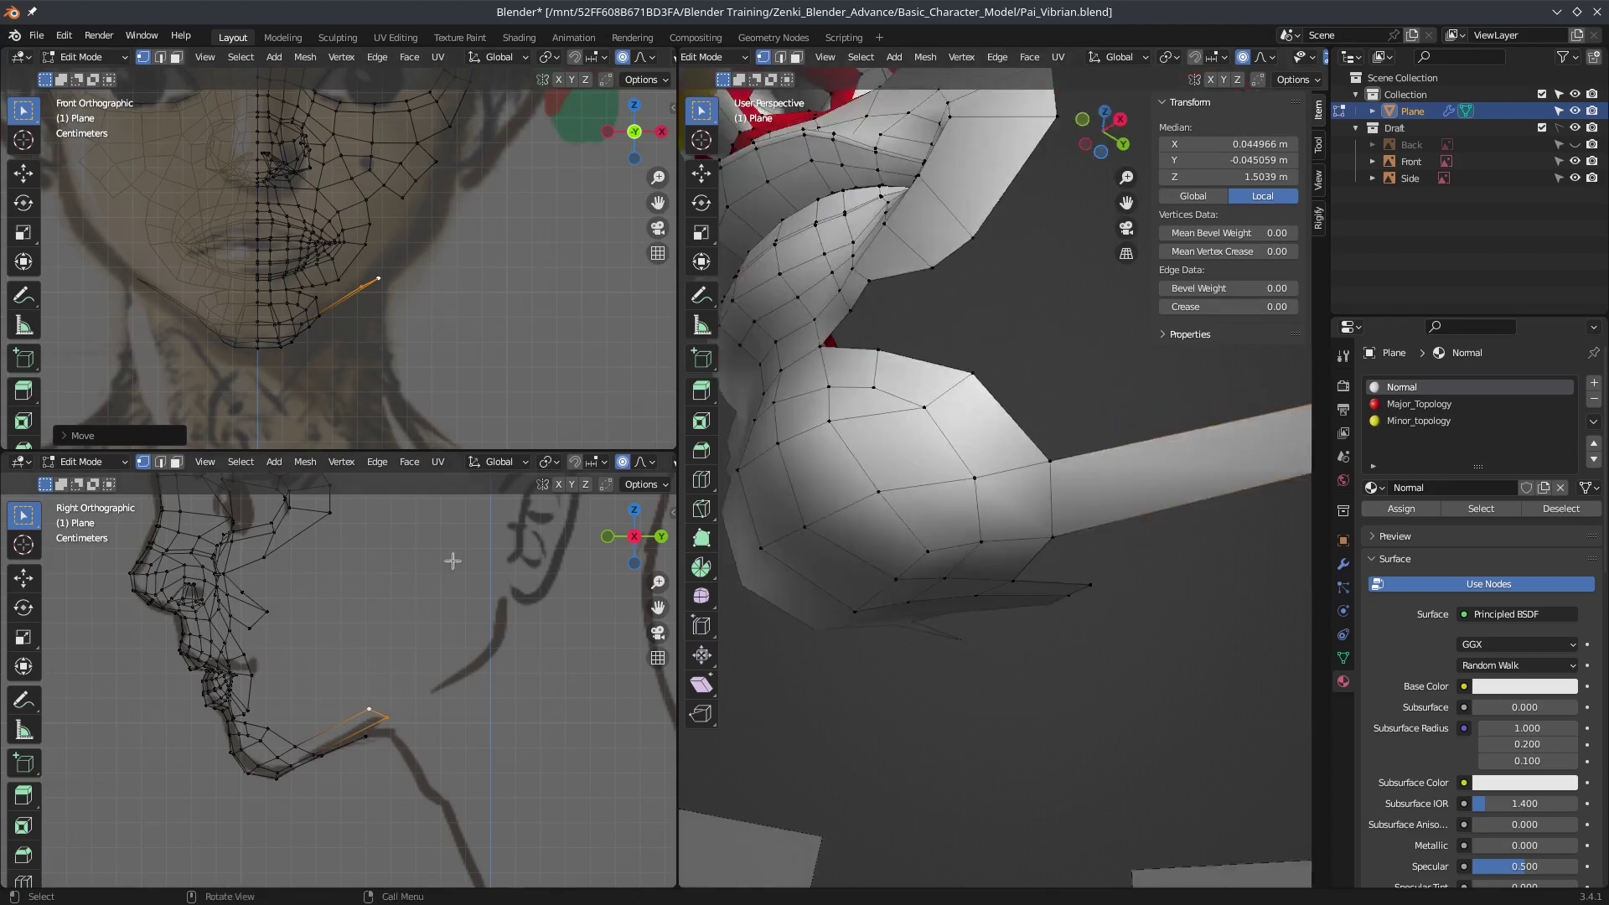
scroll(452, 636, down, 2)
scroll(419, 294, down, 1)
Step: Extrude the jaw-end vertex toward the ear and position it on the jaw outline
key(e)
click(452, 636)
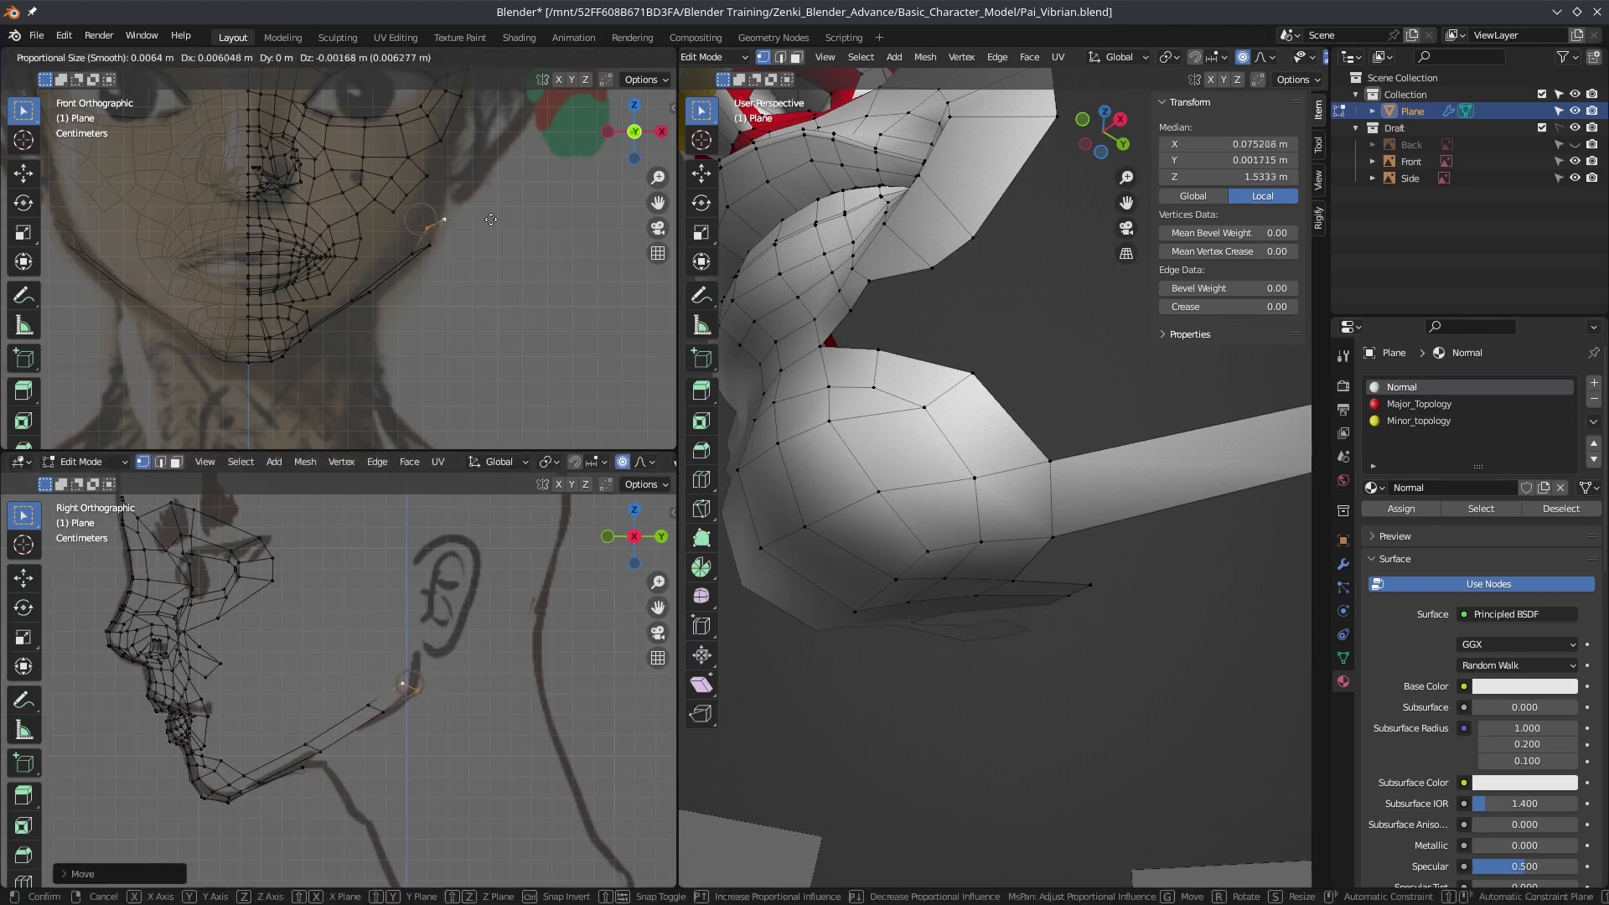
click(453, 209)
scroll(437, 228, up, 2)
scroll(963, 502, down, 3)
scroll(403, 644, up, 2)
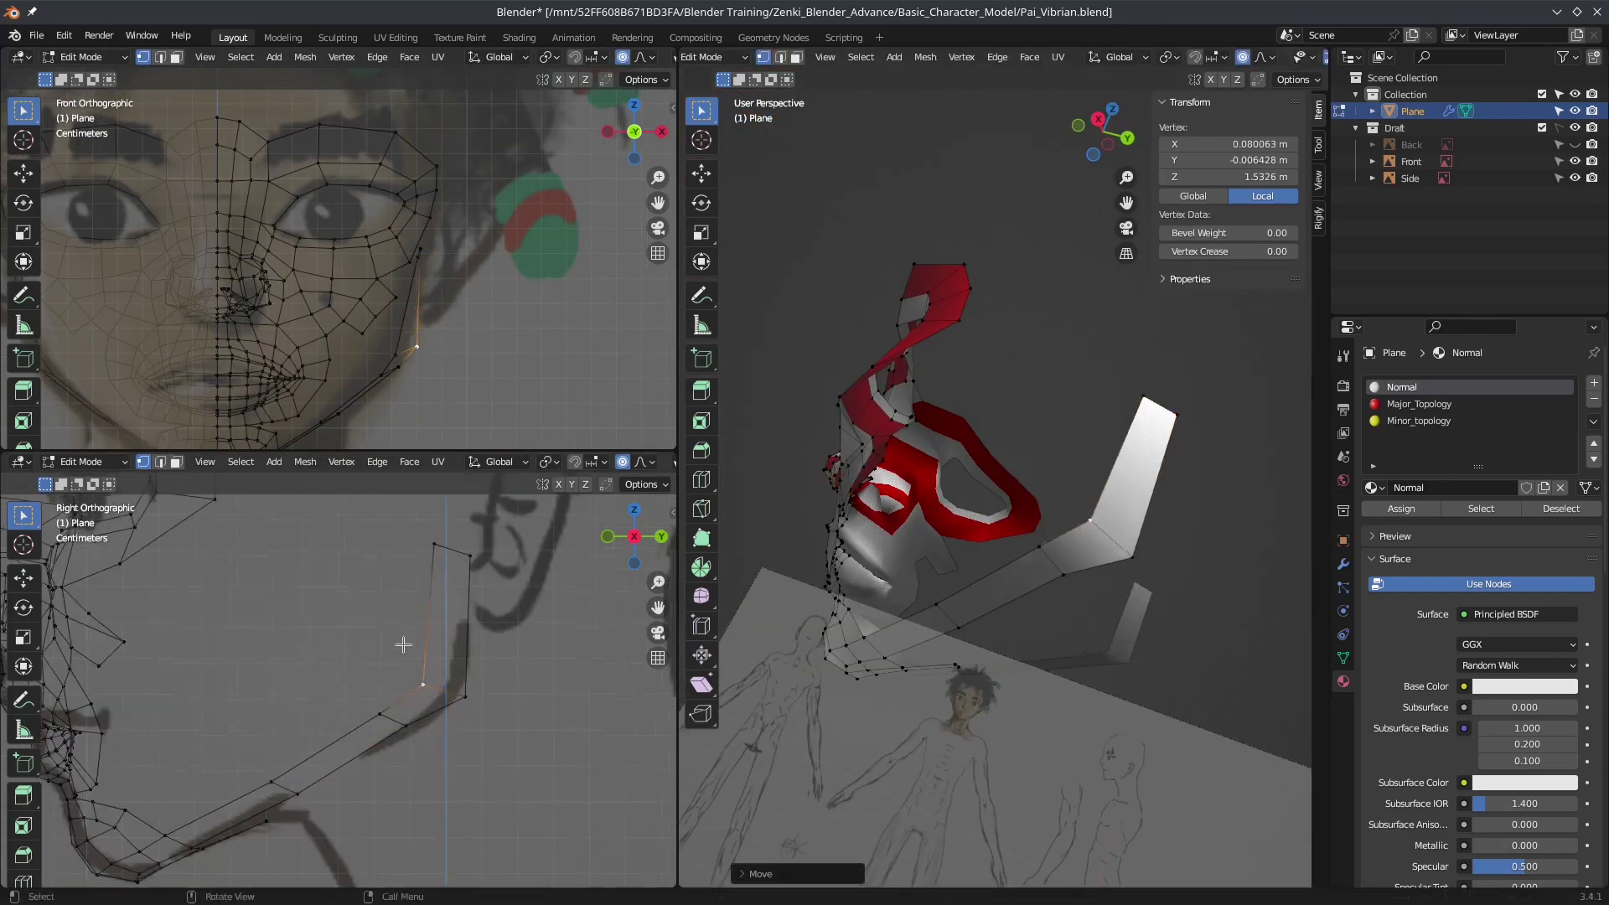
click(433, 729)
scroll(438, 243, up, 1)
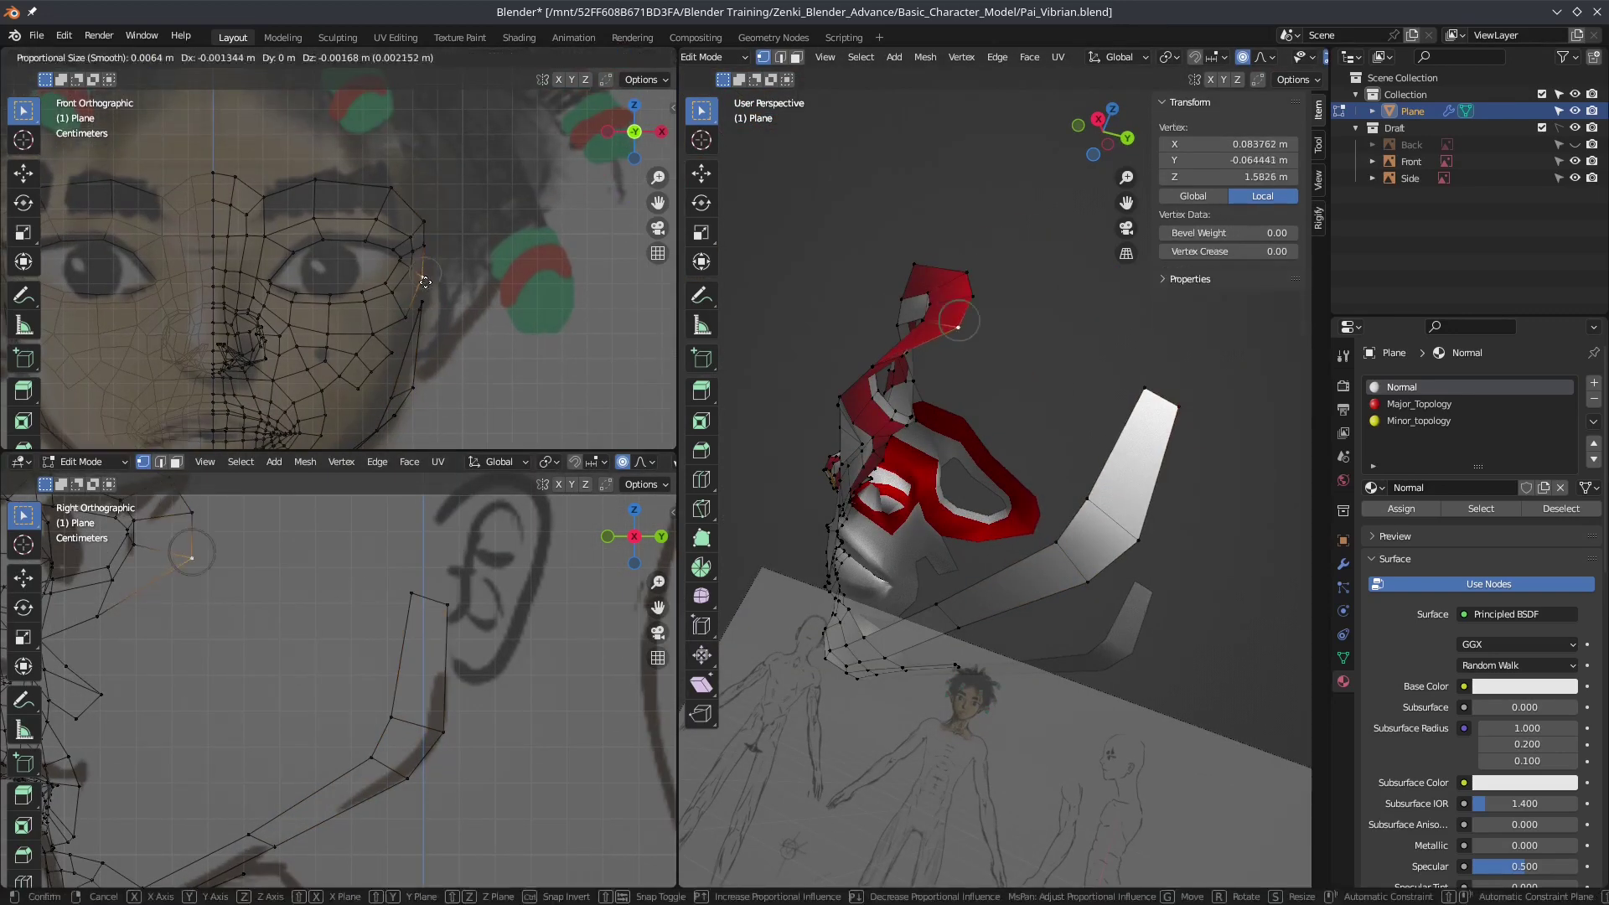
scroll(390, 392, down, 2)
Step: Cancel an accidental bevel on a jaw edge and reposition the jaw vertex
middle_drag(964, 503, 1012, 509)
shift+click(987, 578)
key(ctrl+b)
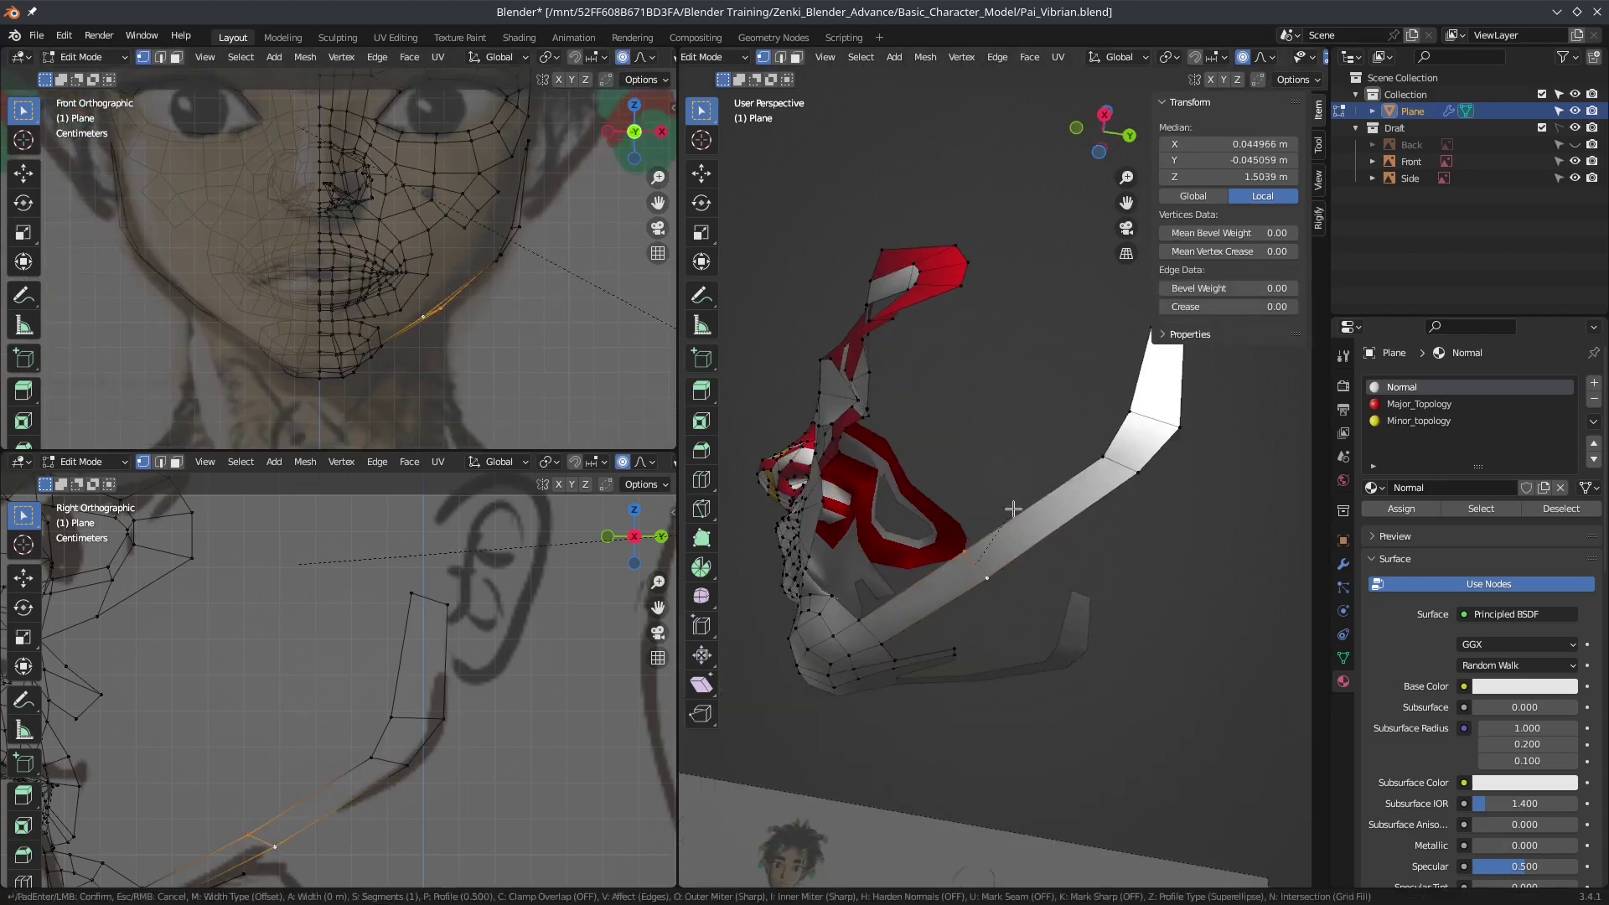
key(Escape)
key(ctrl+z)
scroll(1095, 490, up, 3)
scroll(524, 696, up, 3)
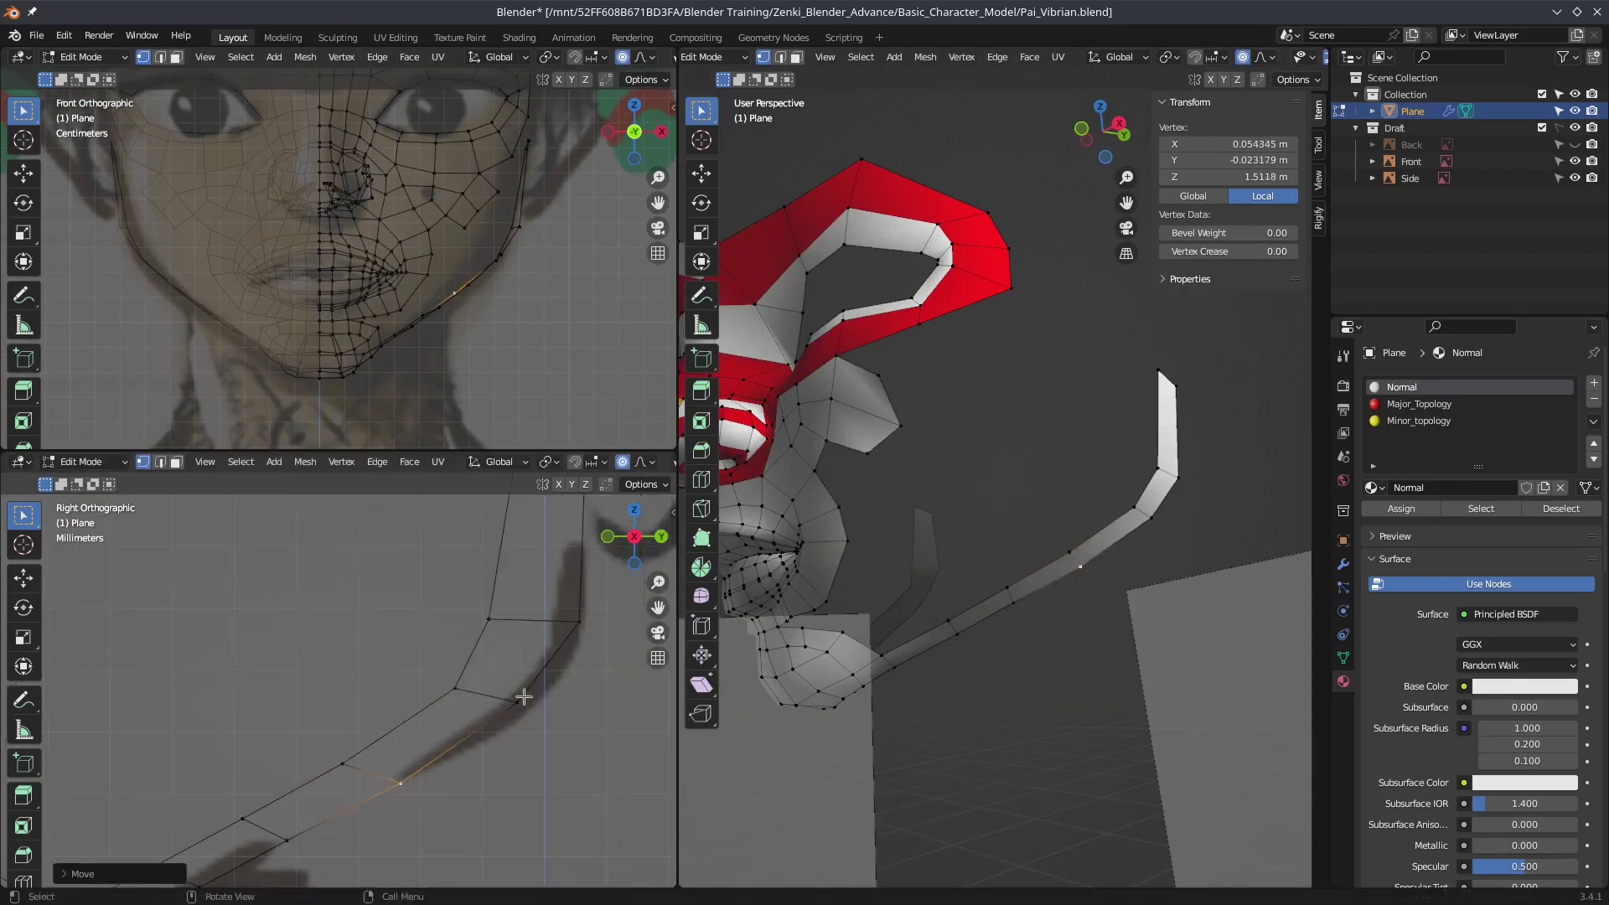
click(536, 607)
scroll(502, 653, down, 3)
scroll(419, 670, down, 2)
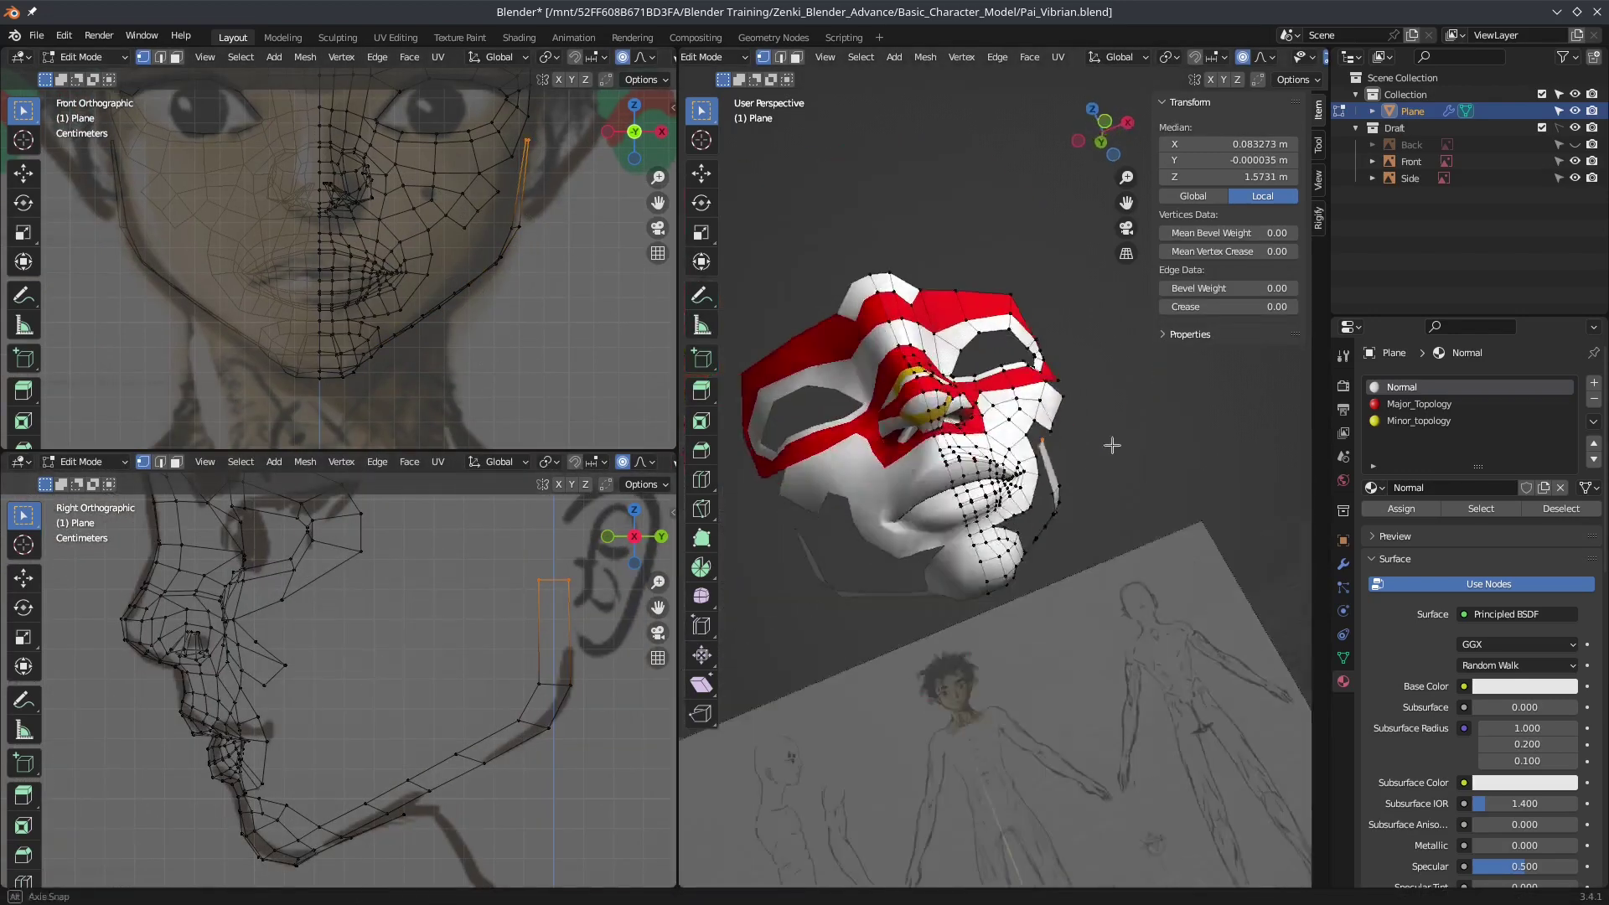
scroll(1006, 461, down, 3)
Step: Move a jaw-strip edge to follow the reference jaw outline, then view the whole head
middle_drag(922, 503, 963, 494)
click(897, 486)
key(g)
click(999, 525)
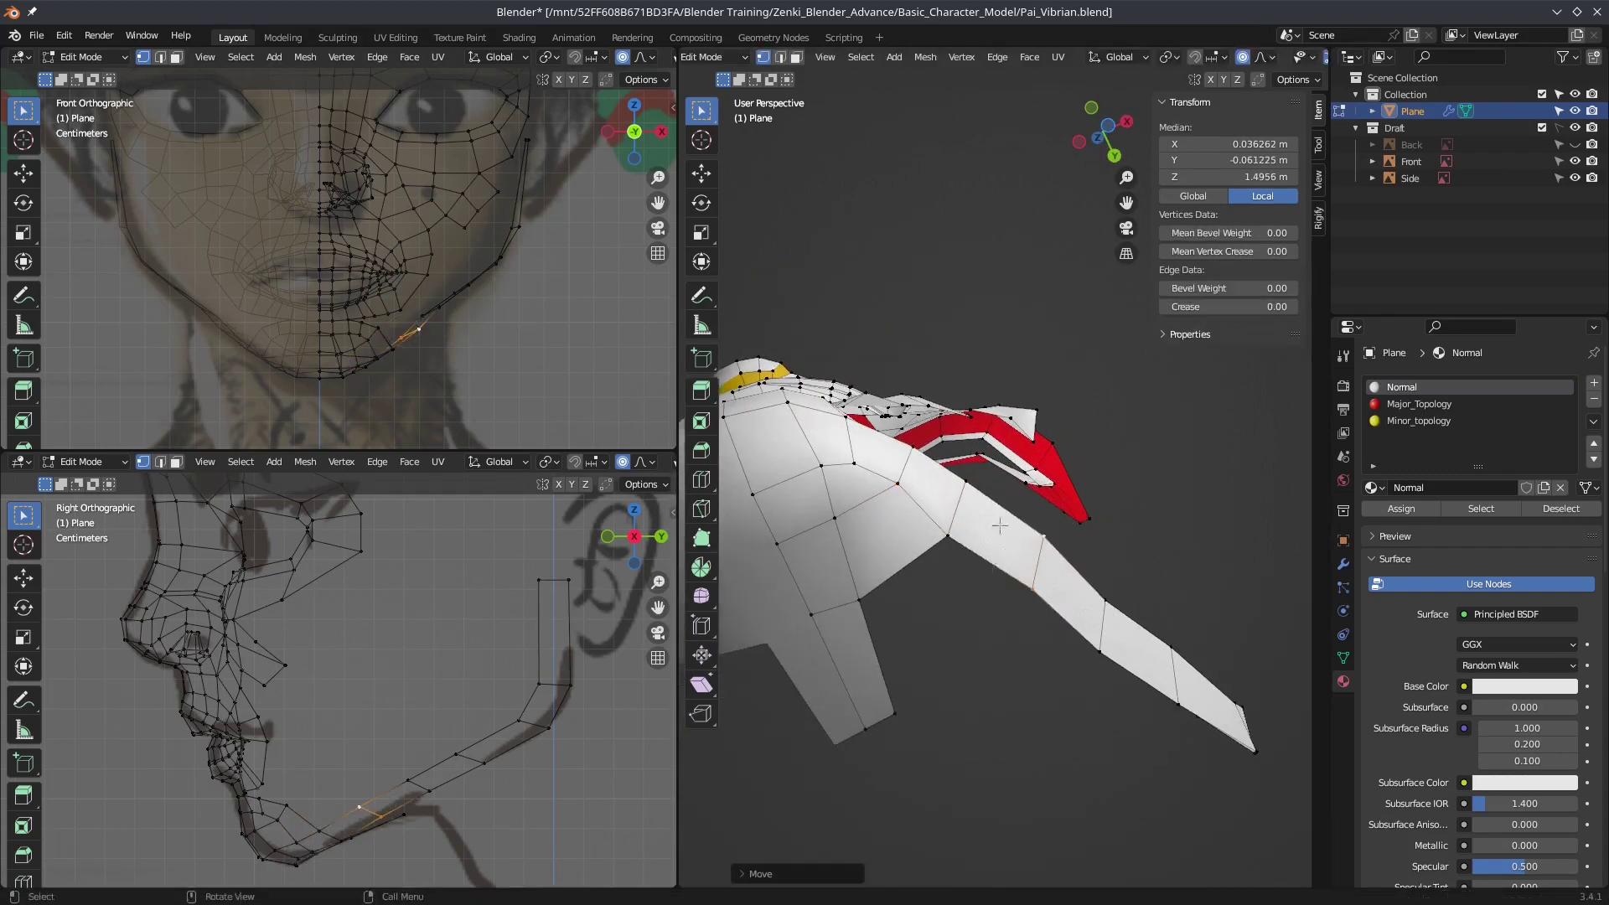
click(1031, 581)
mouse_move(1017, 537)
middle_down()
mouse_move(880, 469)
mouse_move(888, 419)
middle_up()
scroll(863, 452, down, 3)
scroll(848, 436, down, 3)
scroll(335, 251, up, 3)
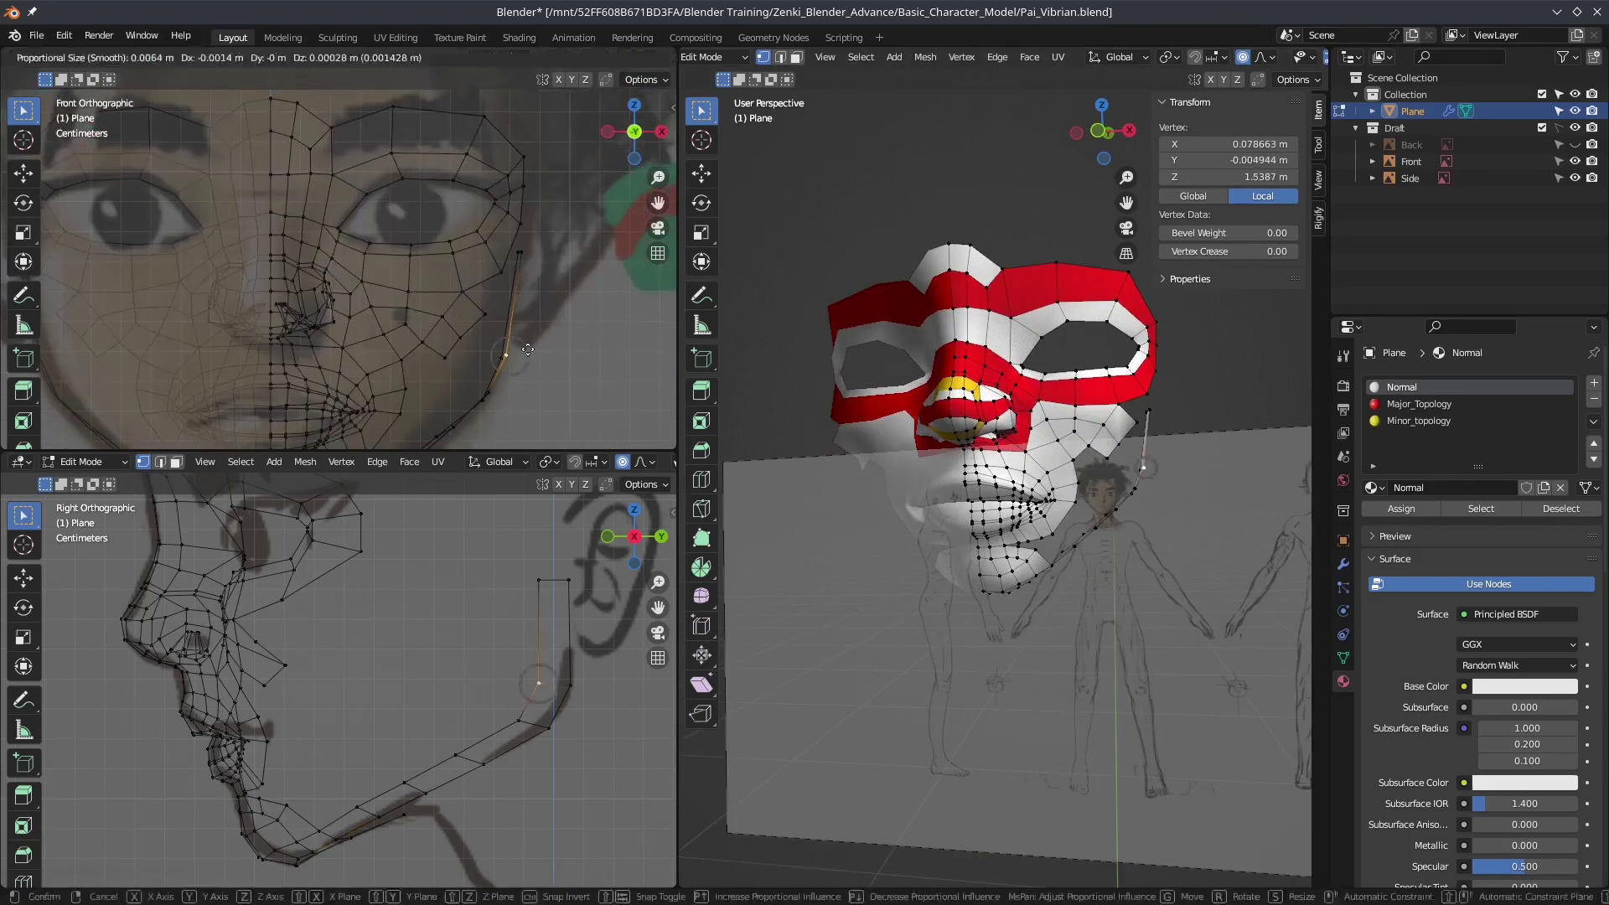
Step: Raise the top jaw-strip edge and a jaw vertex with proportional editing
click(484, 735)
scroll(517, 734, up, 2)
scroll(969, 467, up, 5)
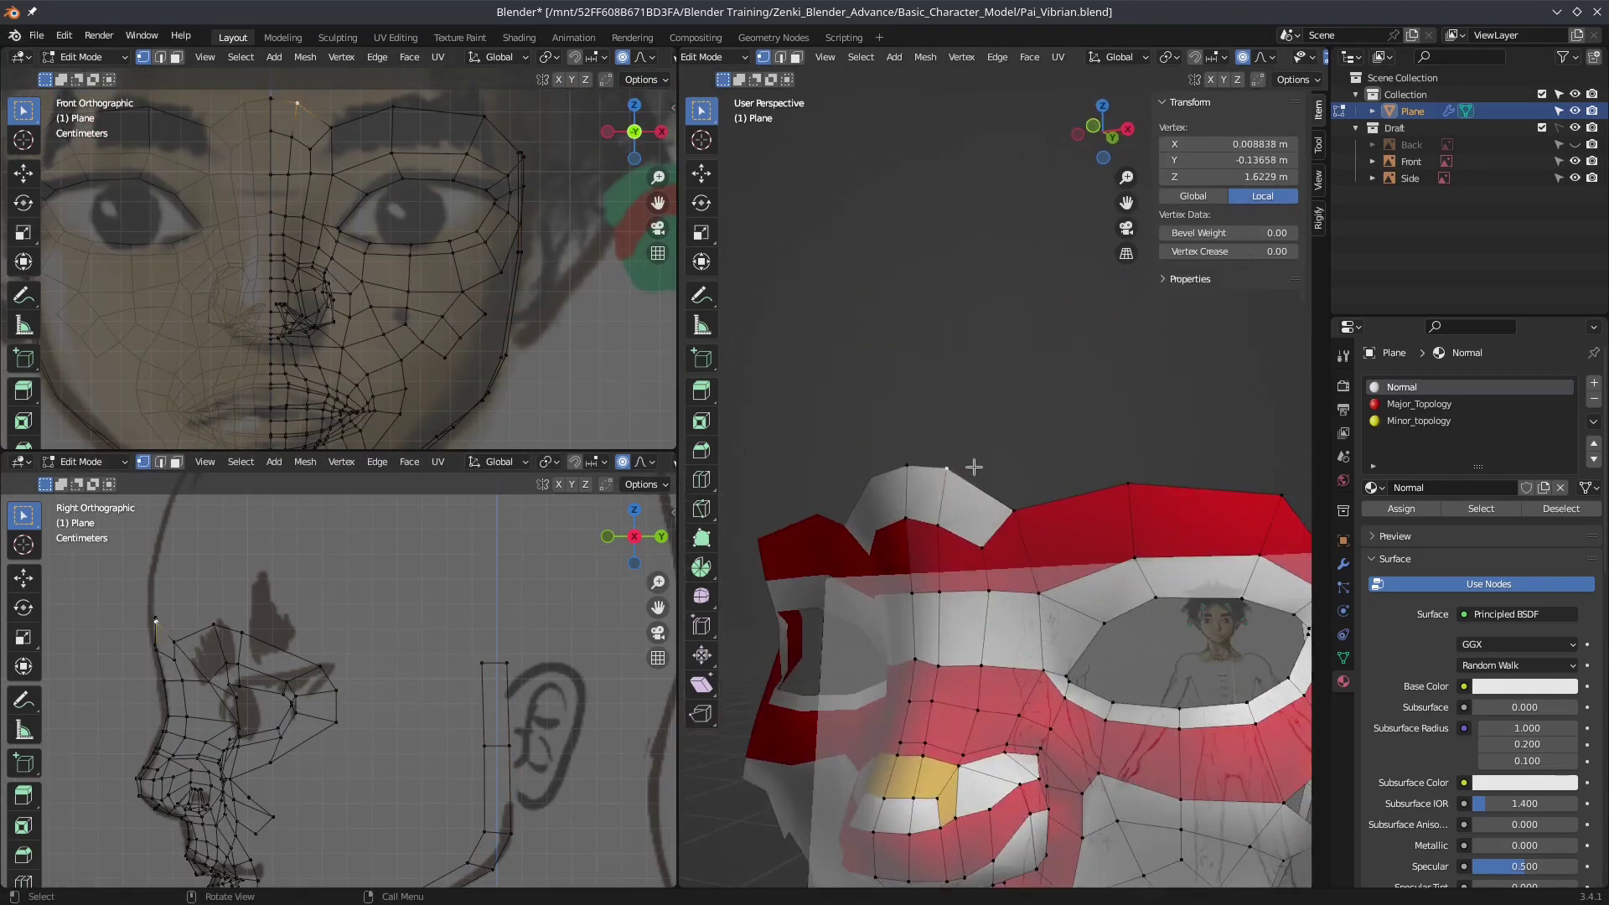
shift+click(969, 466)
key(g)
click(197, 689)
key(g)
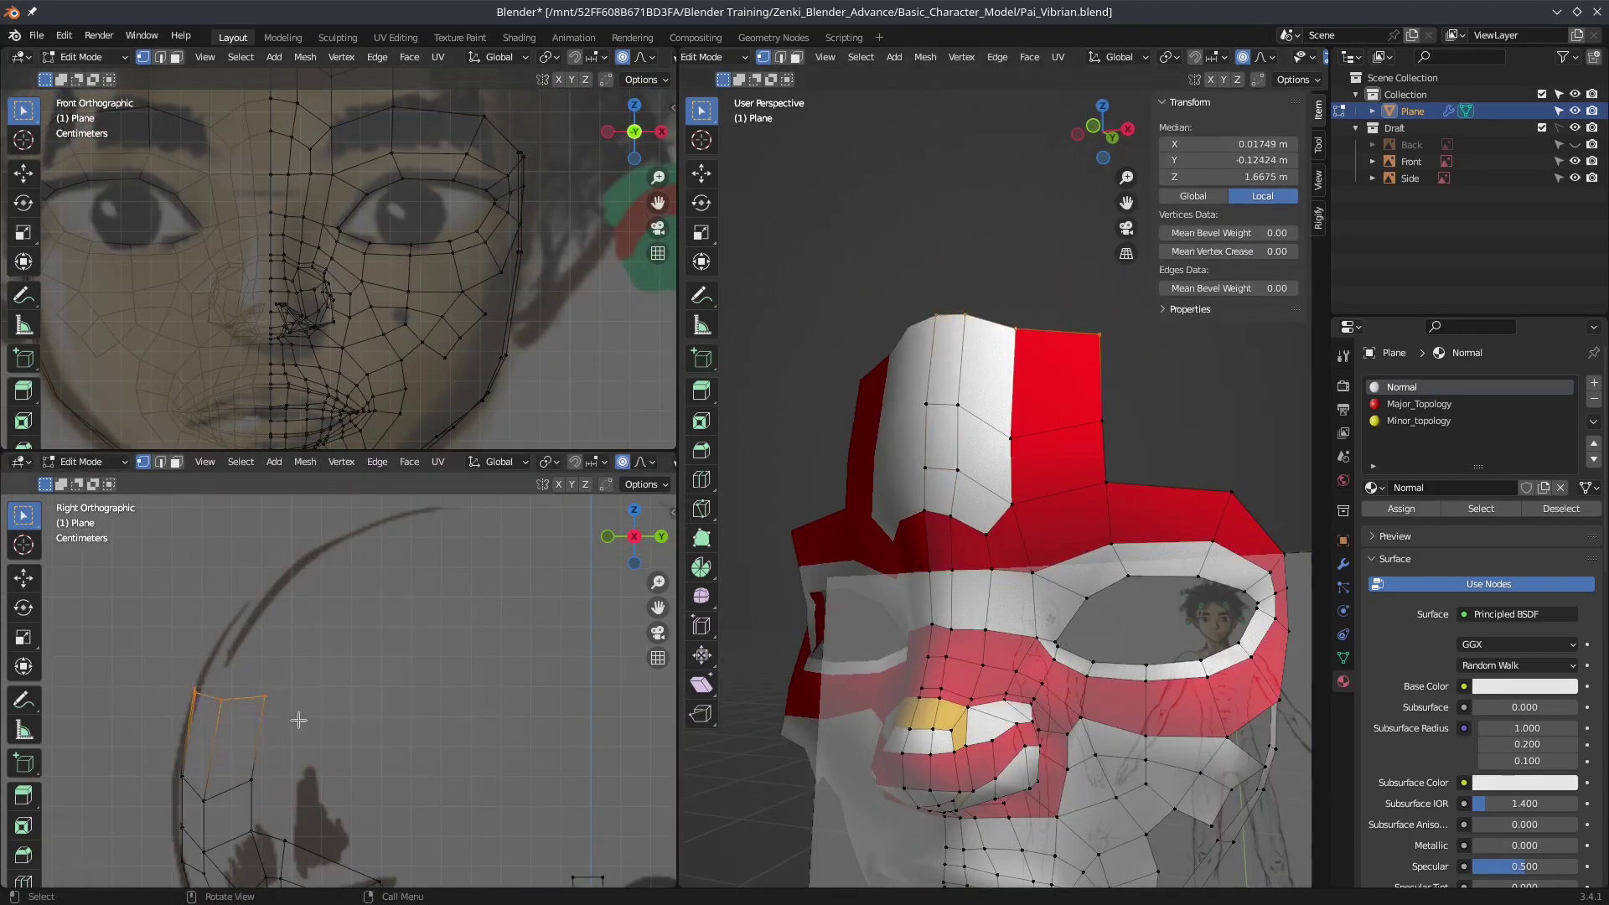
scroll(316, 665, down, 3)
scroll(963, 503, down, 4)
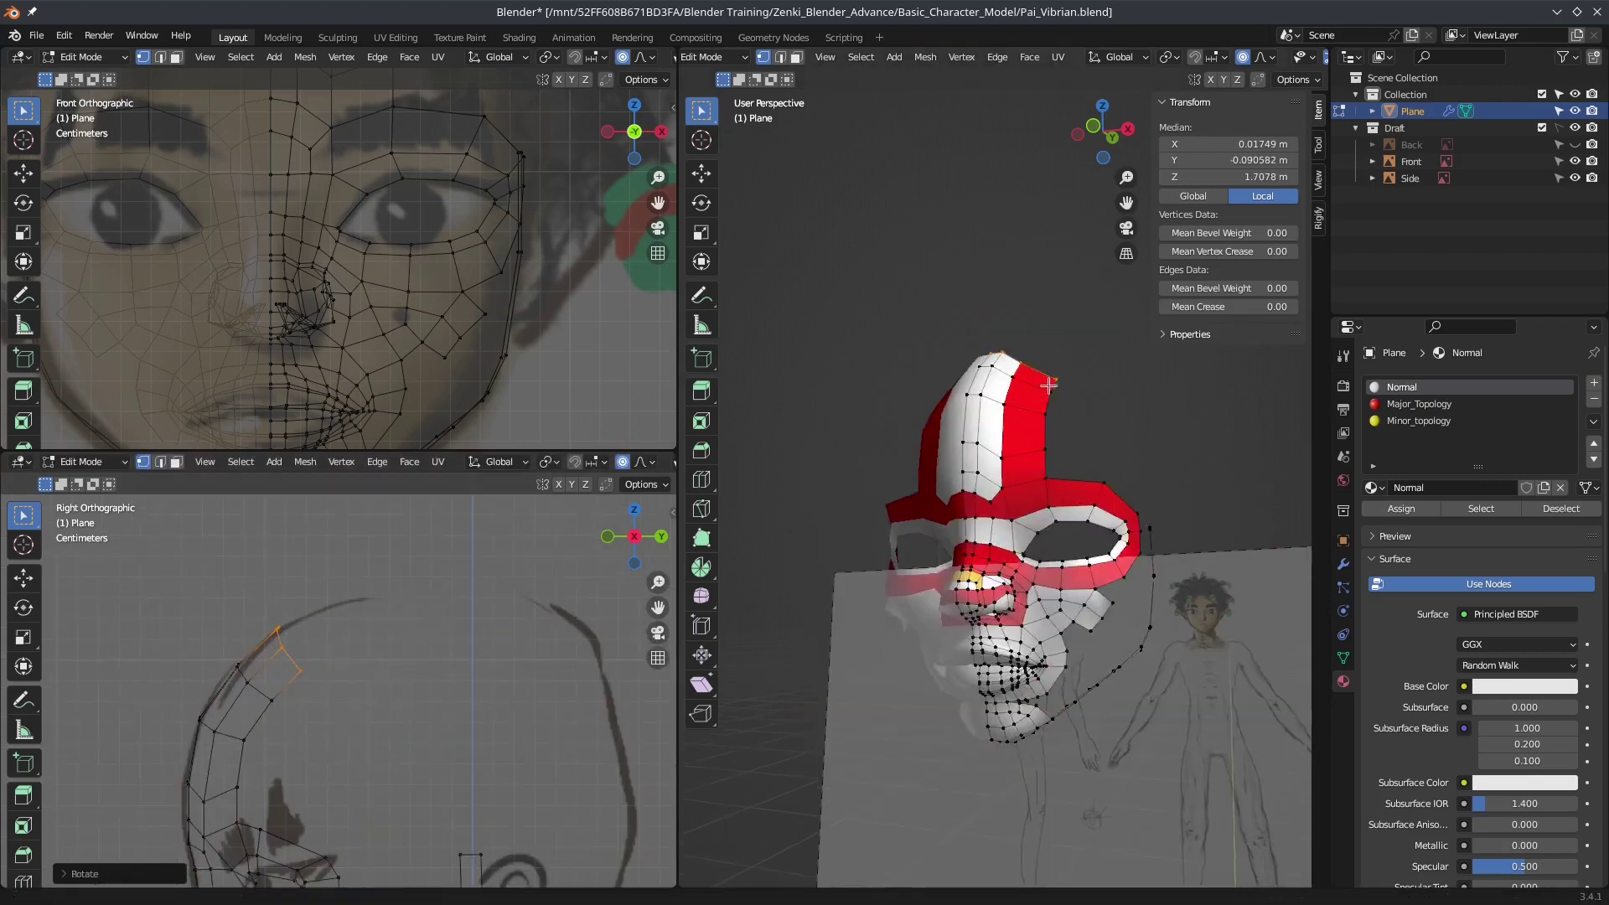
scroll(1002, 425, up, 8)
Step: Move a head-top vertex onto the head outline
click(1002, 425)
click(954, 419)
scroll(953, 419, down, 2)
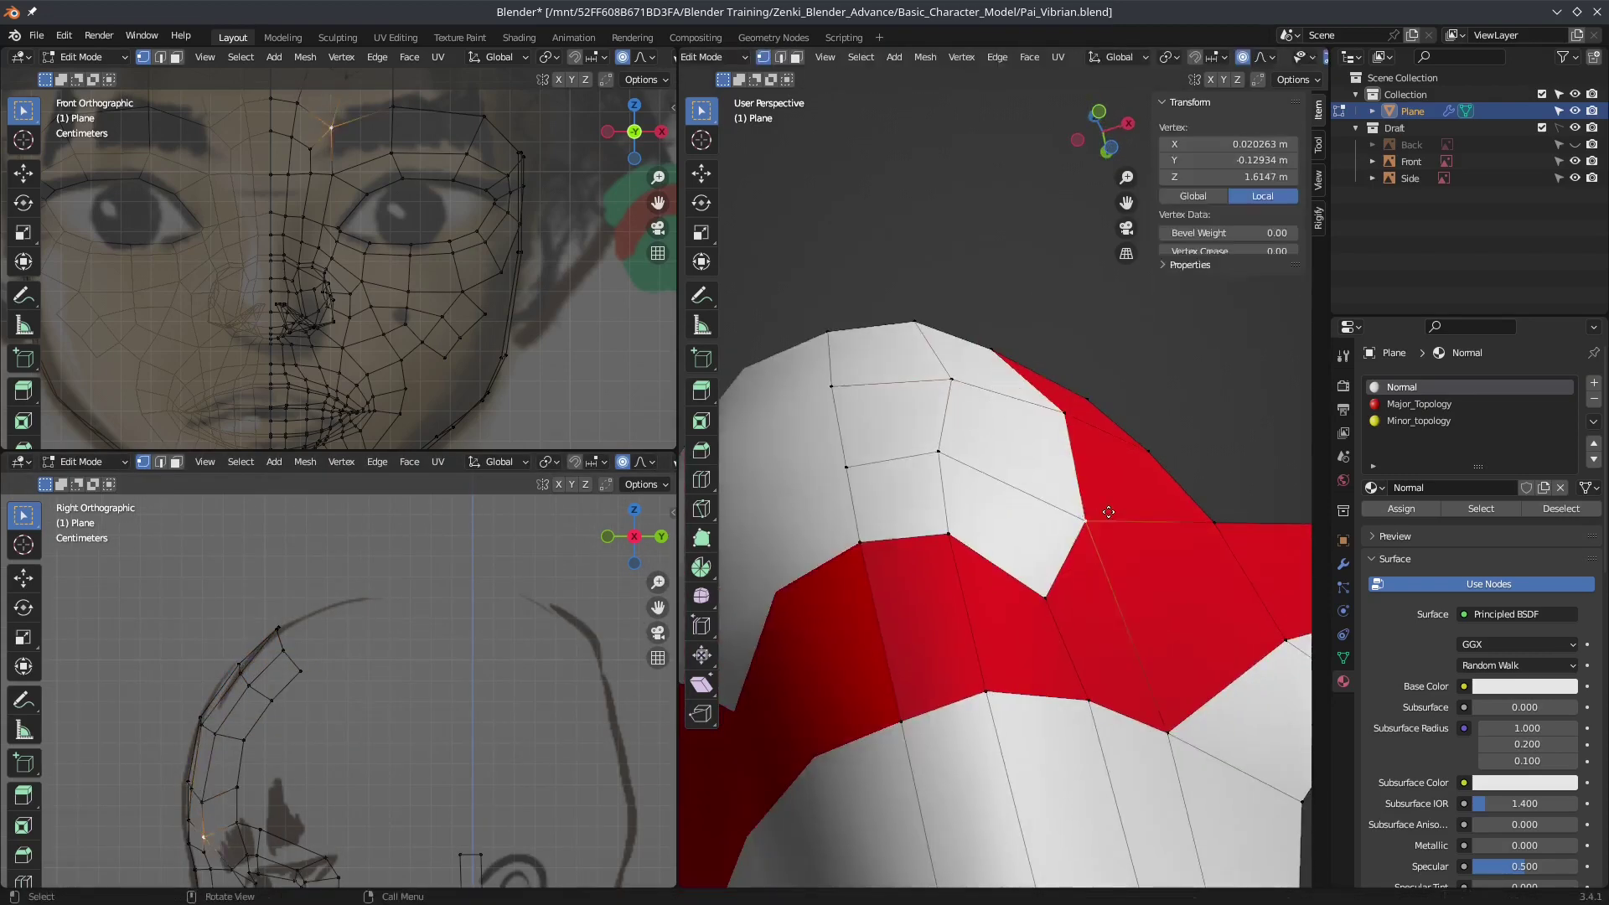
middle_drag(947, 377, 935, 358)
Step: Raise the top-centre vertex along Z and adjust the upper-right forehead vertex with smooth falloff
click(910, 352)
scroll(321, 209, down, 2)
key(g)
key(z)
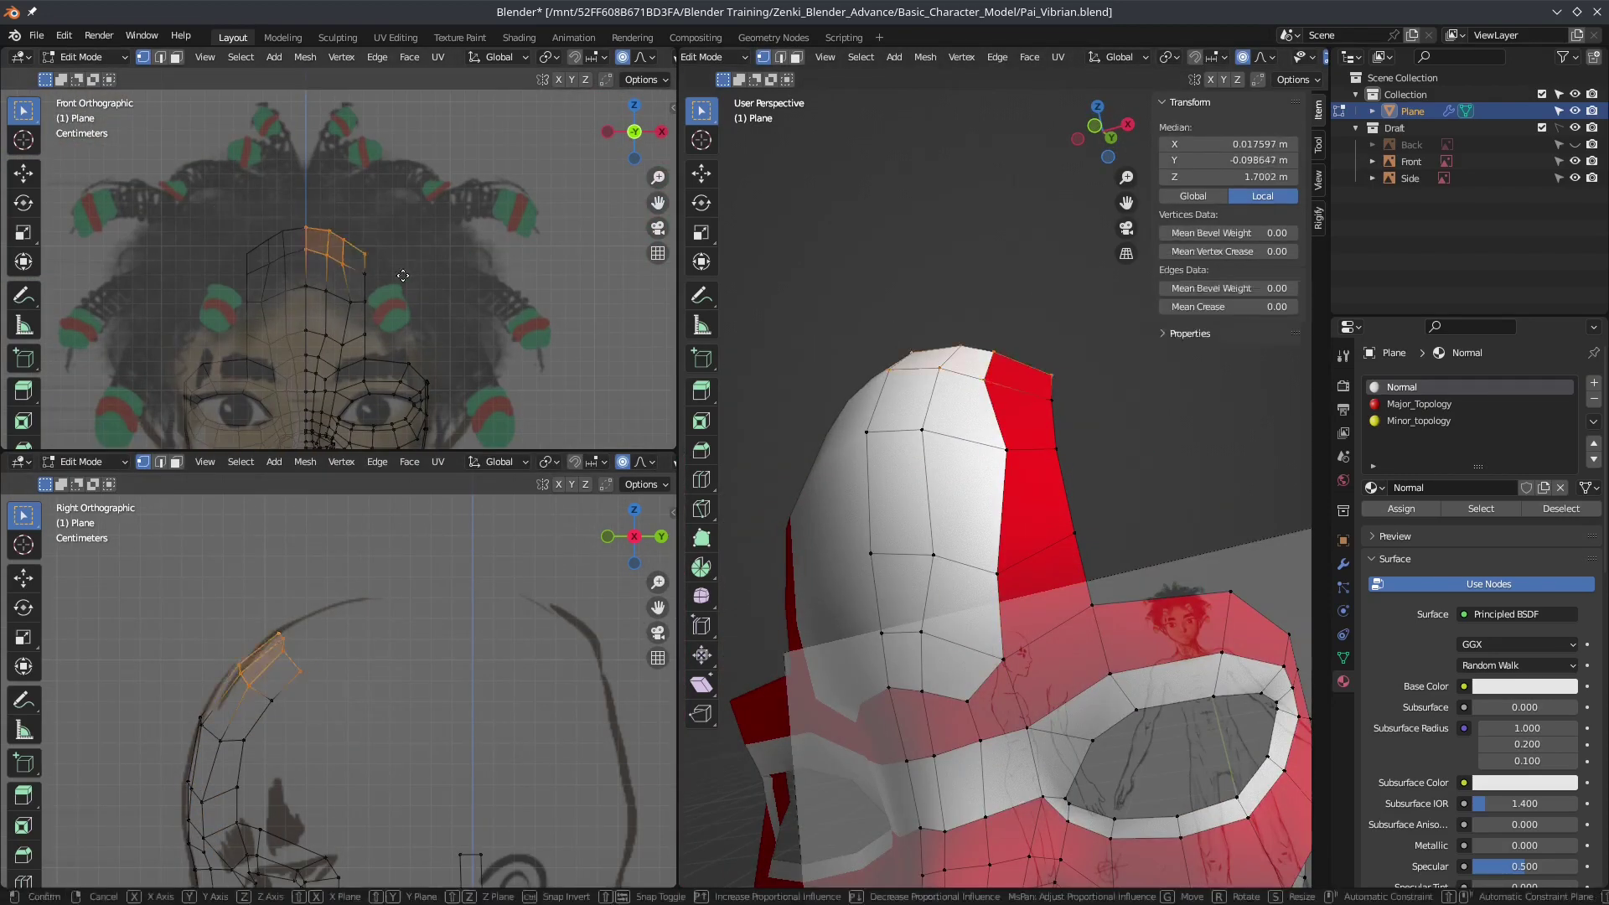
click(403, 275)
scroll(403, 274, up, 2)
click(392, 285)
key(g)
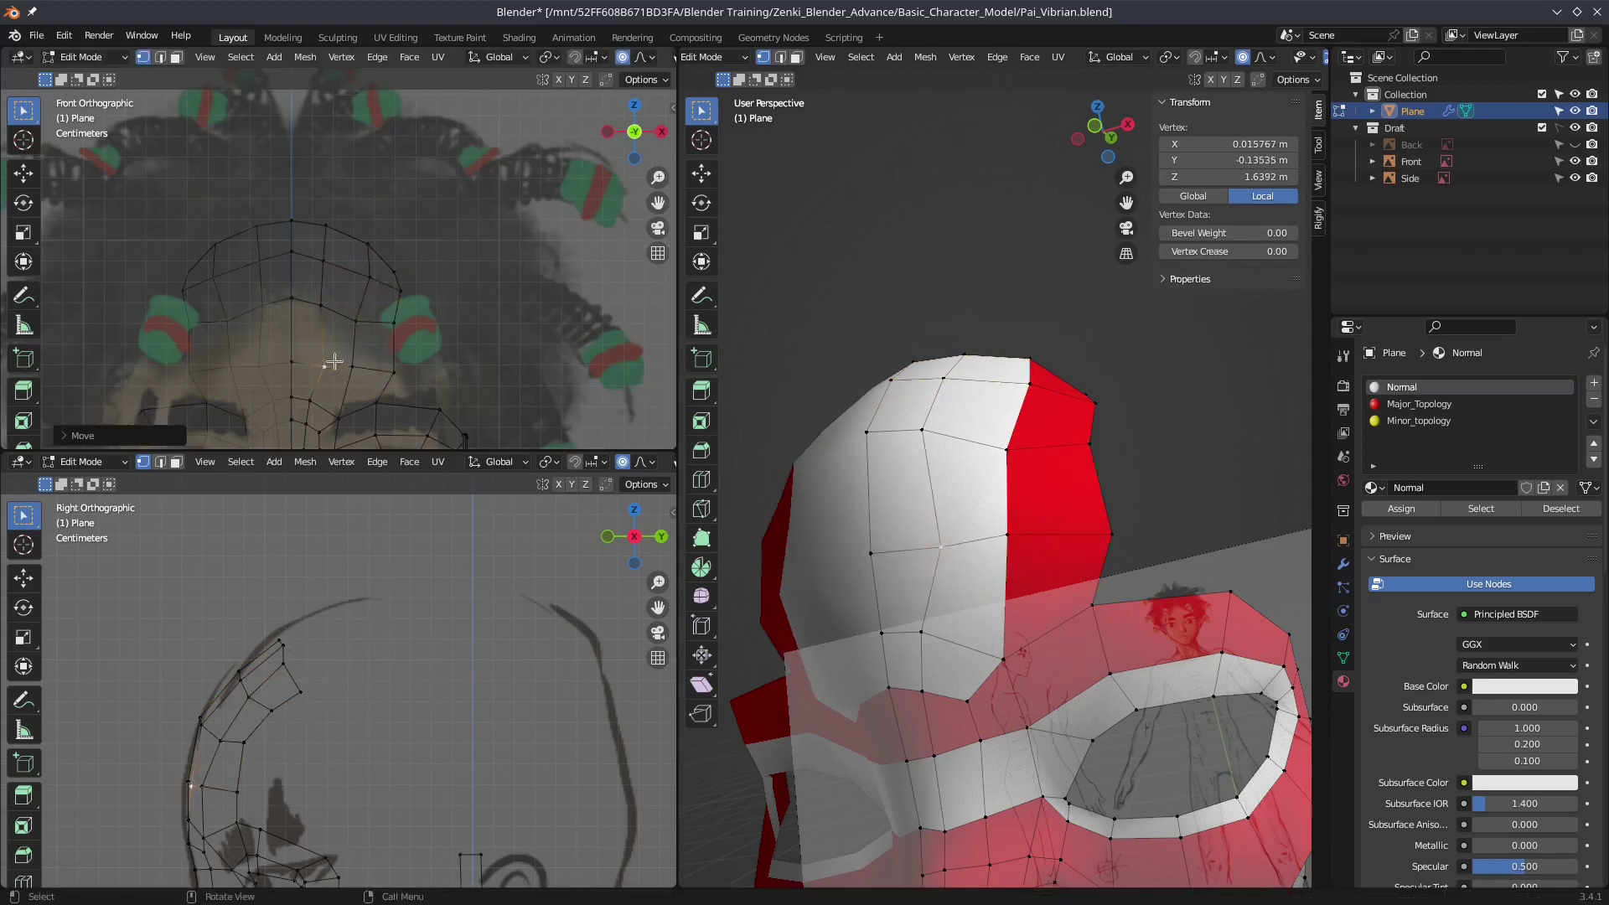
scroll(393, 243, down, 2)
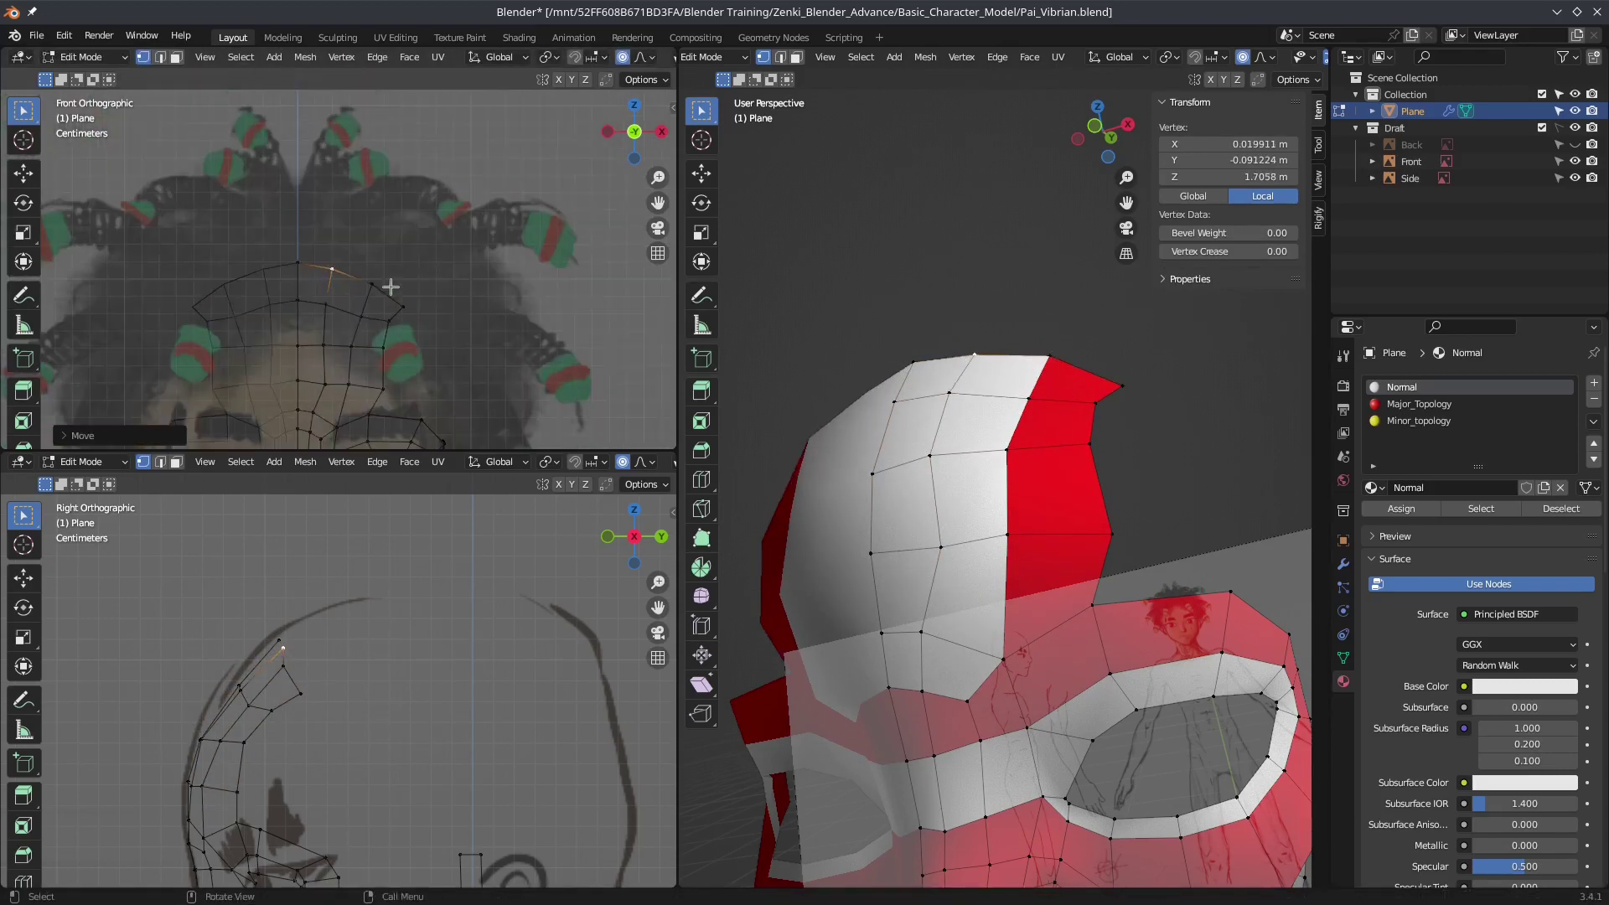
Step: Rotate the side-of-head edge to align with the temple
shift+click(405, 312)
middle_drag(964, 377, 1063, 378)
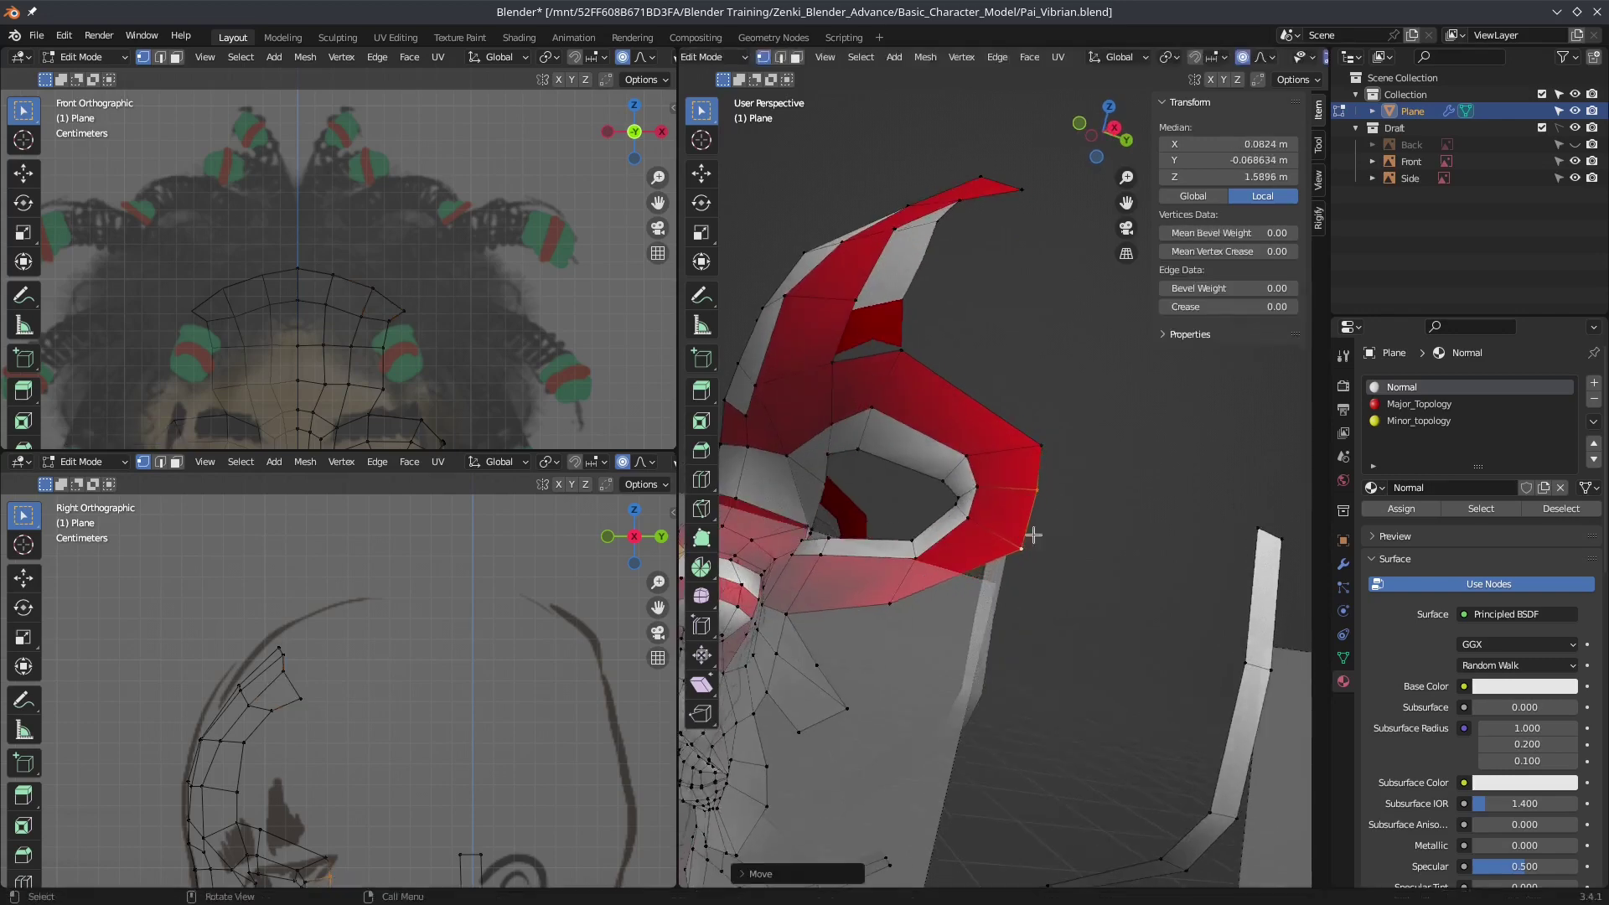
key(r)
click(1016, 506)
Step: Extrude a new strip from the side edge back across the temple toward the ear
key(g)
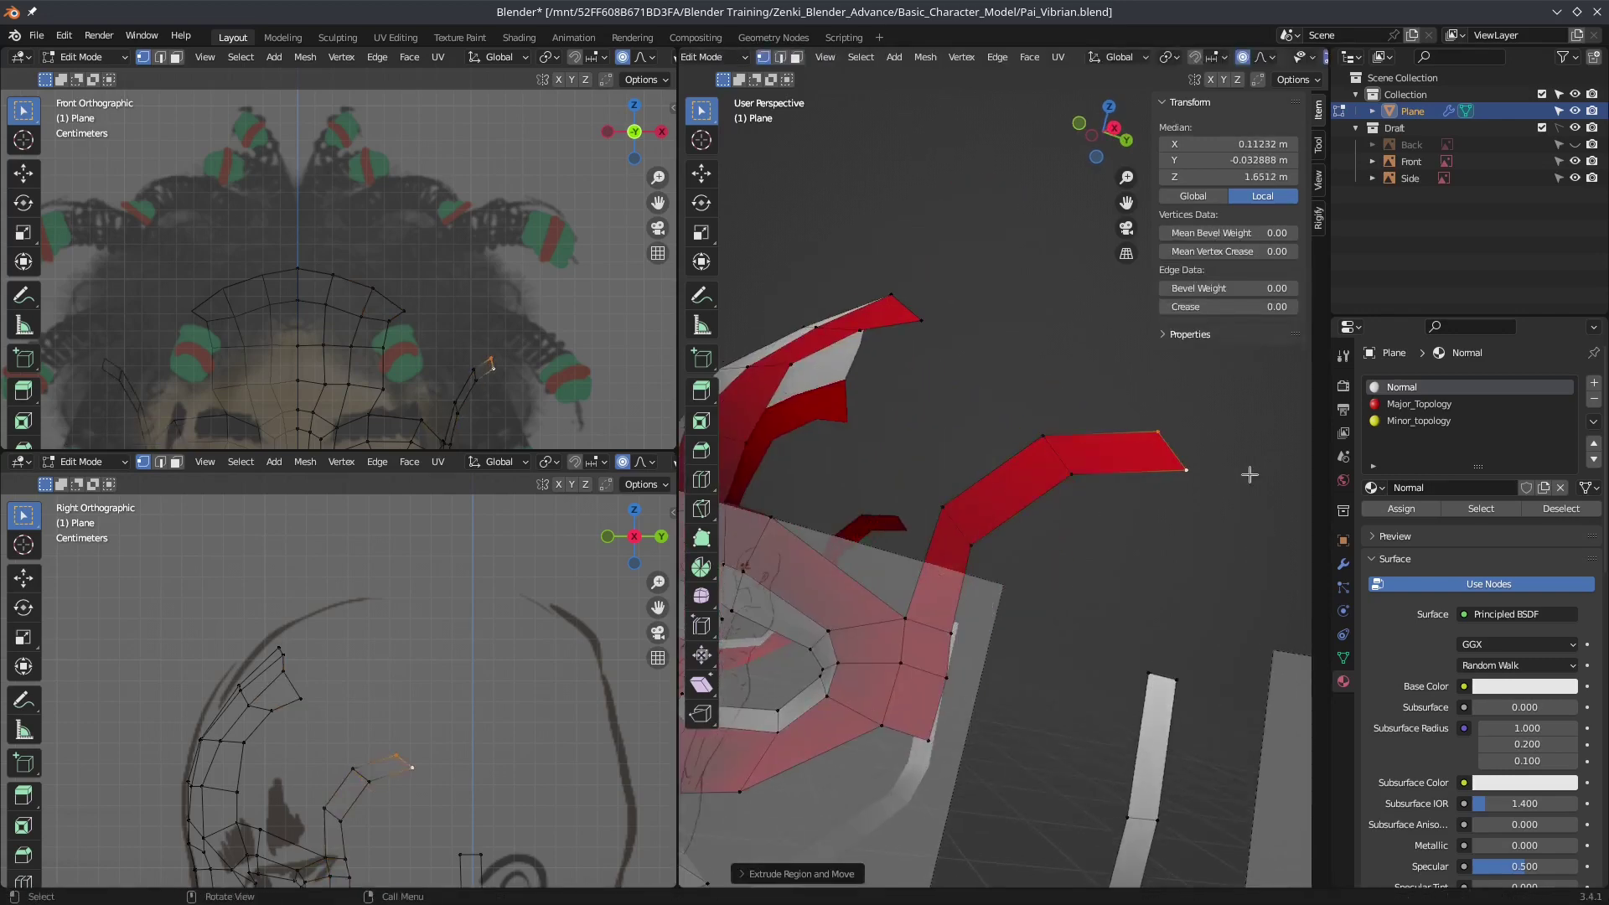
scroll(1249, 474, down, 4)
scroll(419, 712, up, 2)
key(g)
click(484, 609)
click(391, 681)
middle_drag(964, 587, 1056, 570)
scroll(583, 298, down, 1)
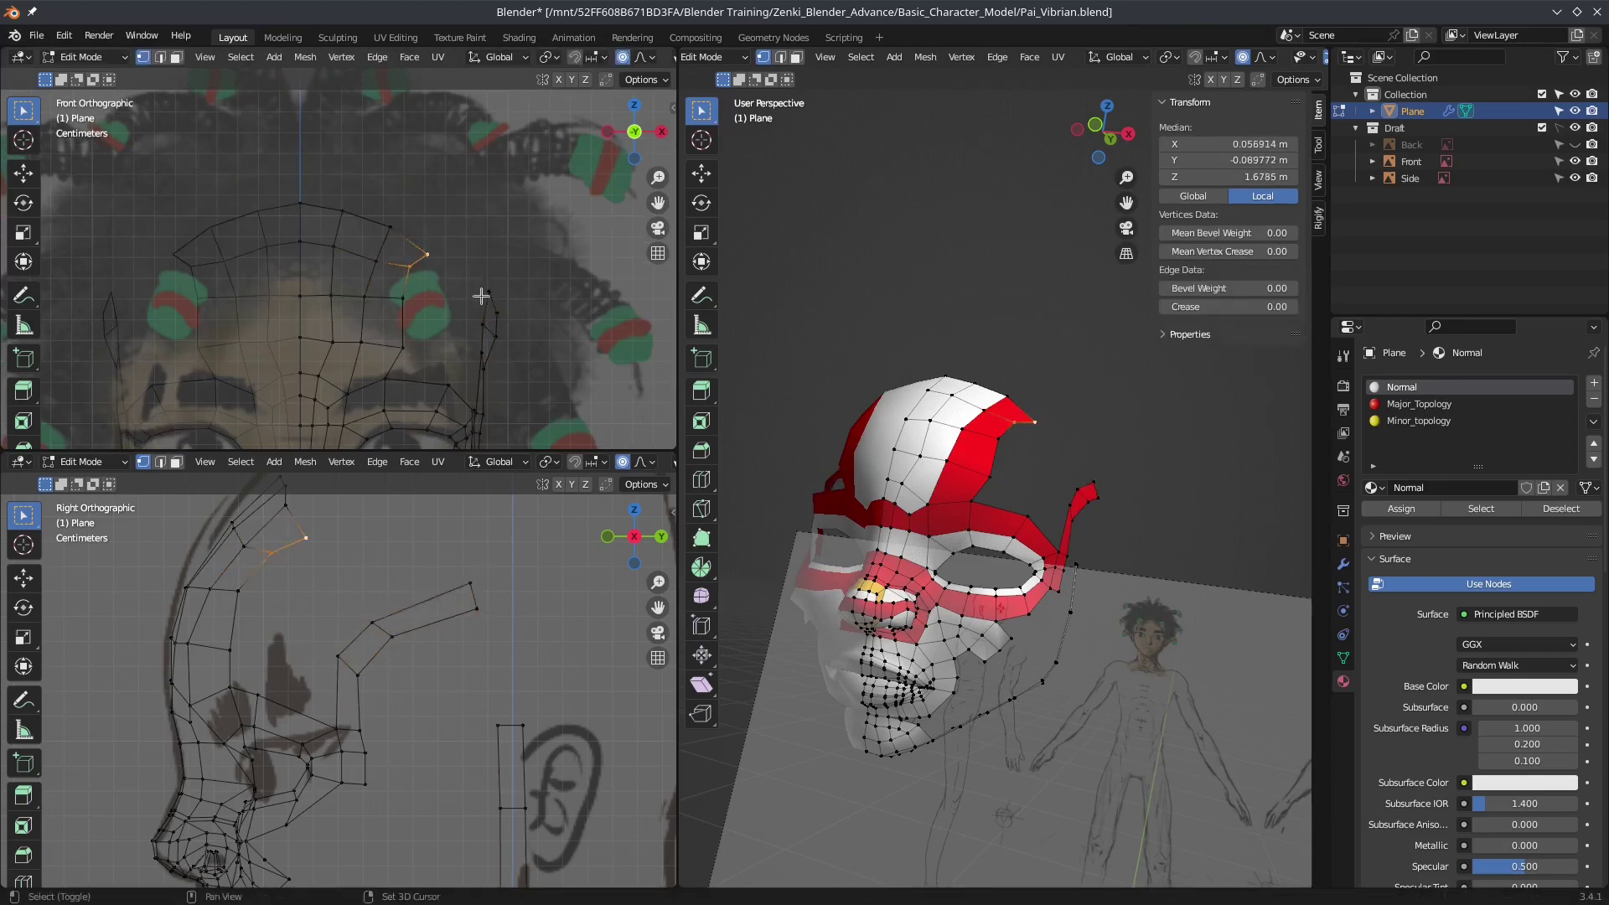
Step: Fill a face at the side of the head and pull the crown vertex onto the head outline
middle_drag(963, 503, 1095, 524)
key(g)
click(1072, 528)
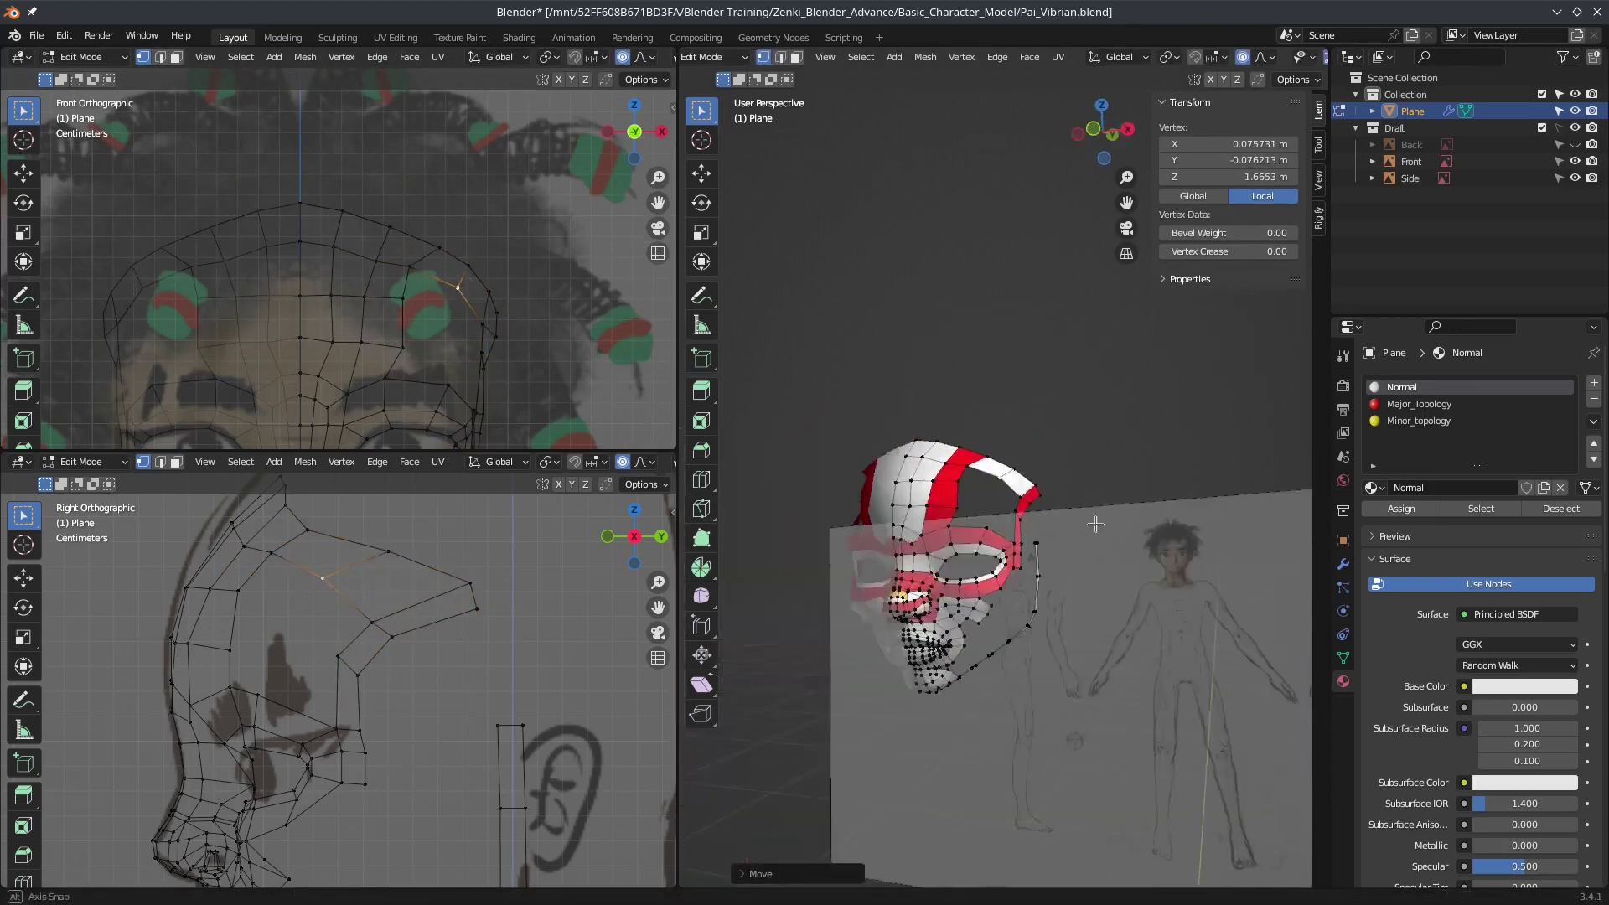
scroll(1095, 524, up, 3)
alt+click(276, 582)
key(g)
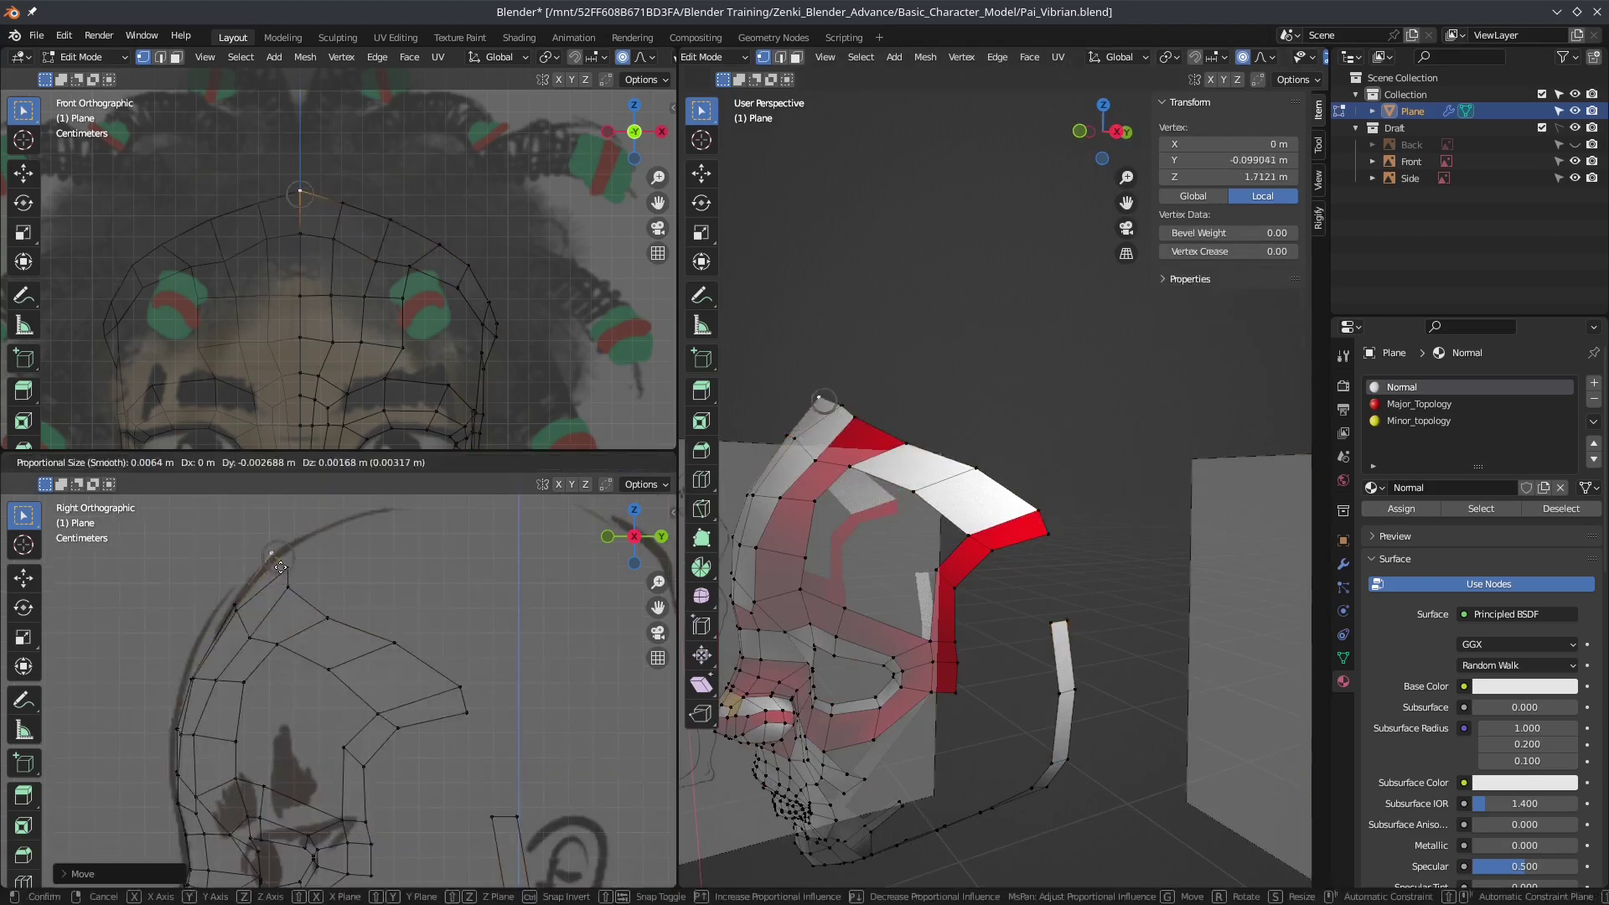
click(301, 520)
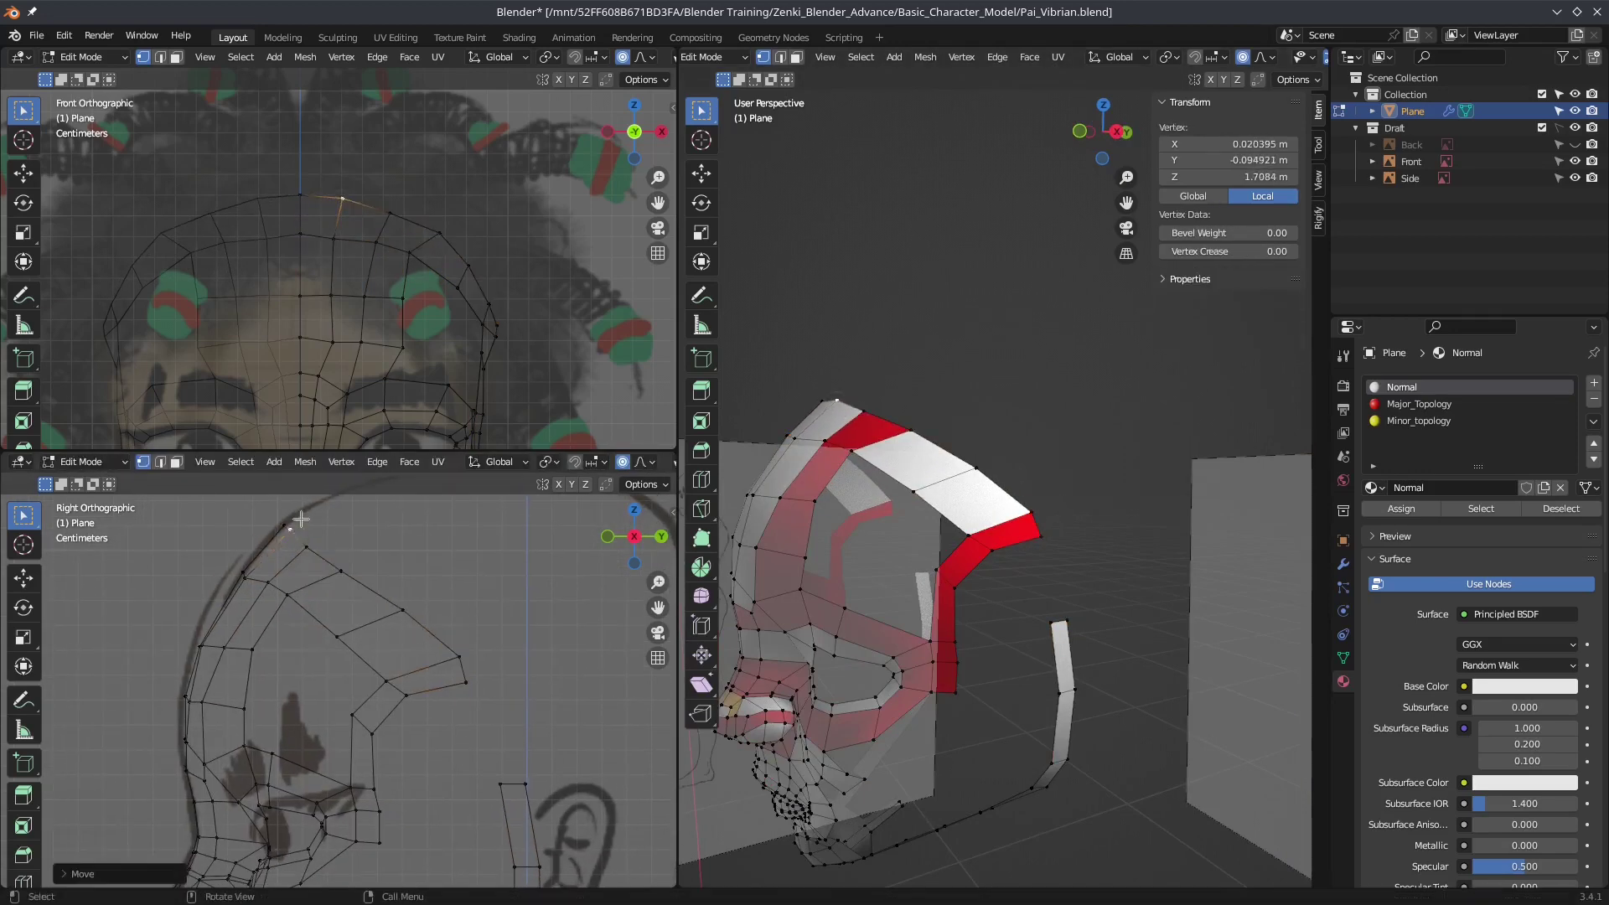
Step: Select cheek vertices and cancel an accidental bevel
click(316, 545)
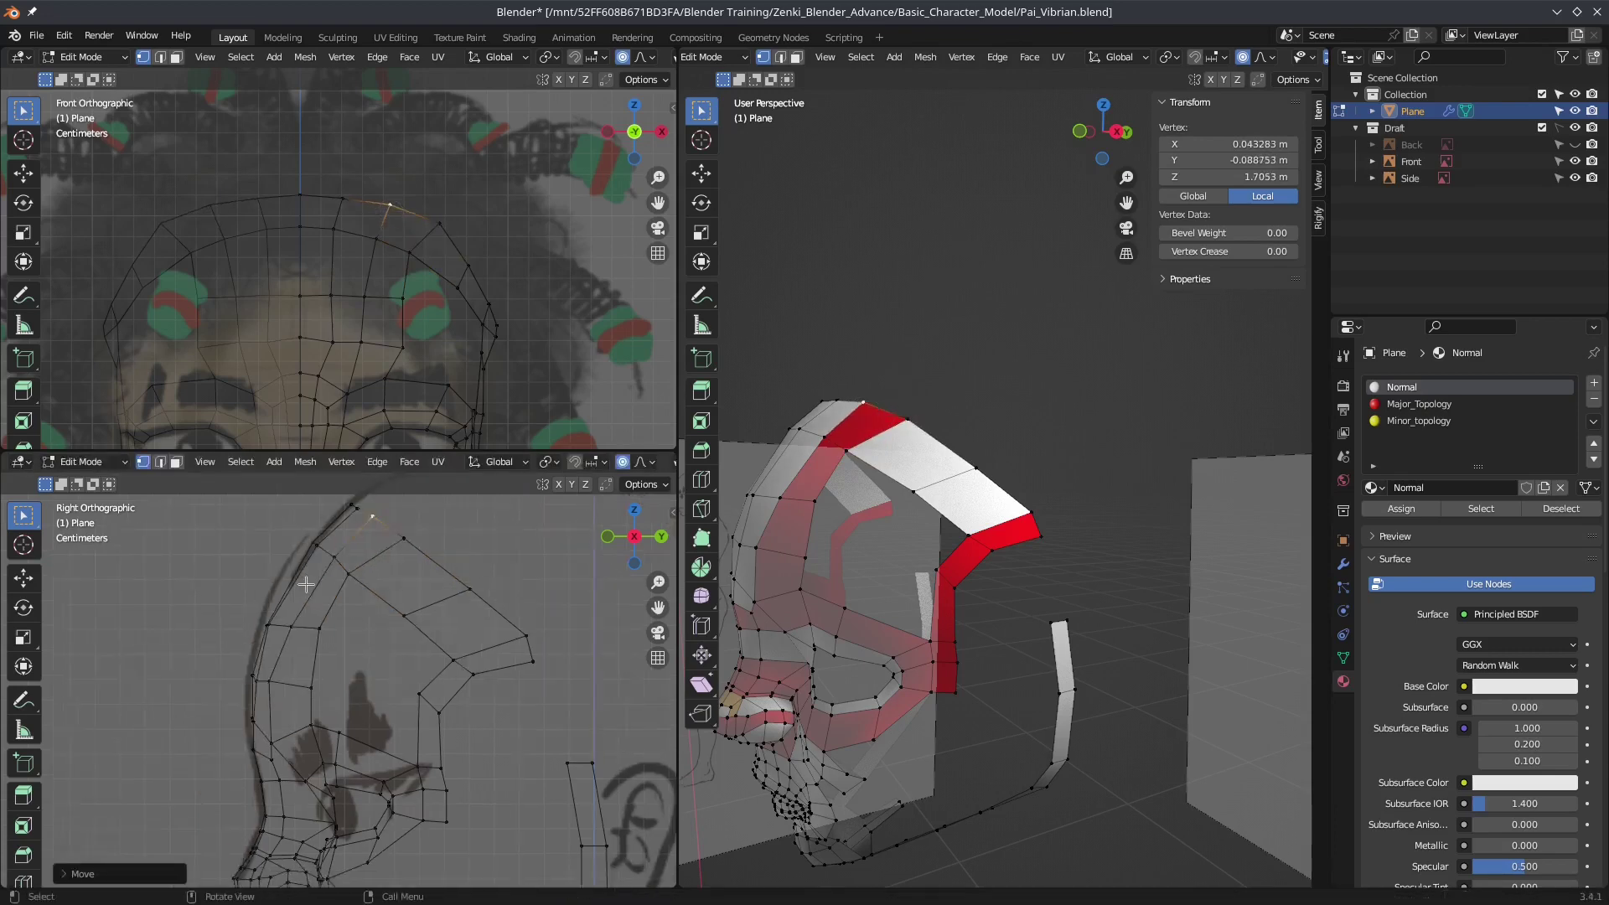
scroll(319, 586, up, 2)
click(419, 715)
scroll(488, 752, down, 2)
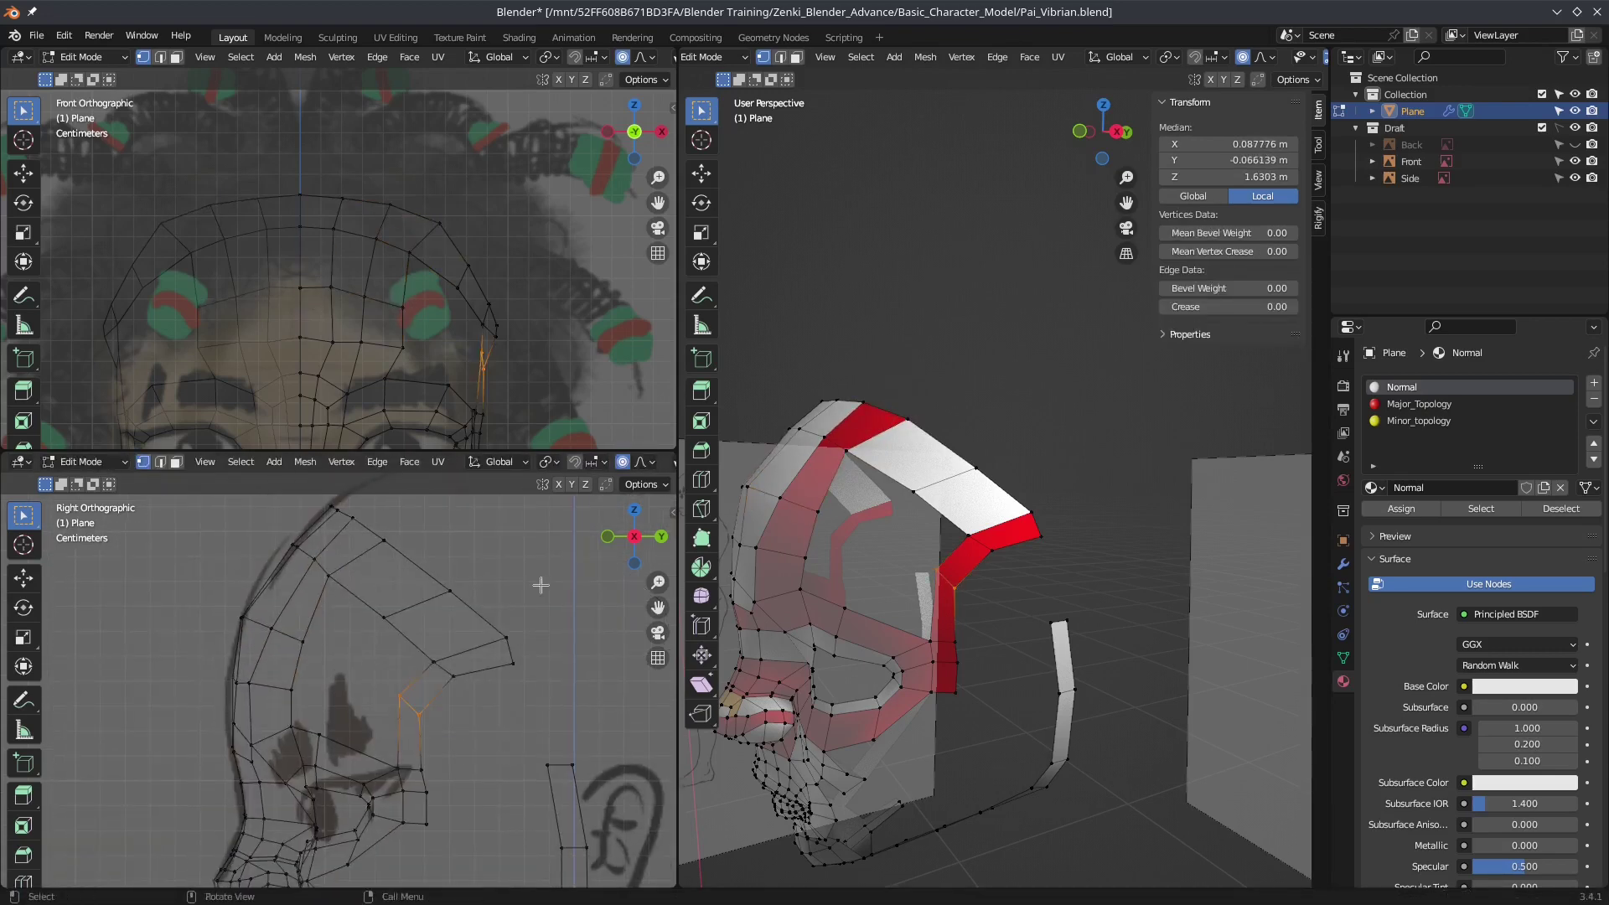
right_click(528, 717)
scroll(435, 721, up, 2)
click(365, 681)
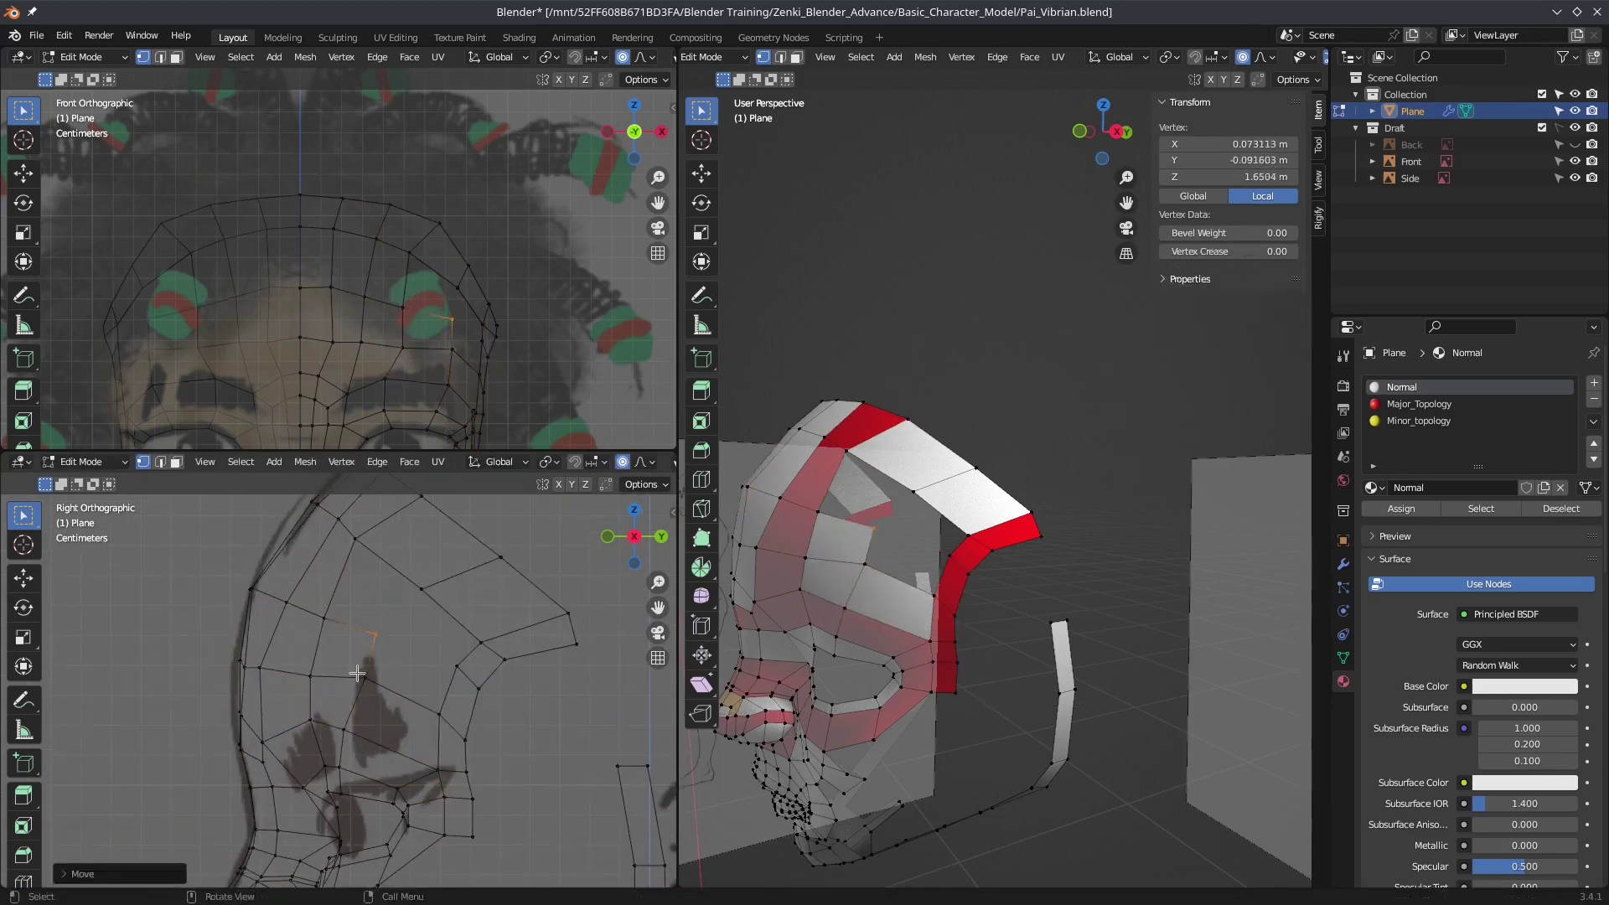
Step: Select the forehead loop and lip vertices for the Major_Topology assignment
middle_drag(922, 536, 1048, 460)
alt+click(1048, 460)
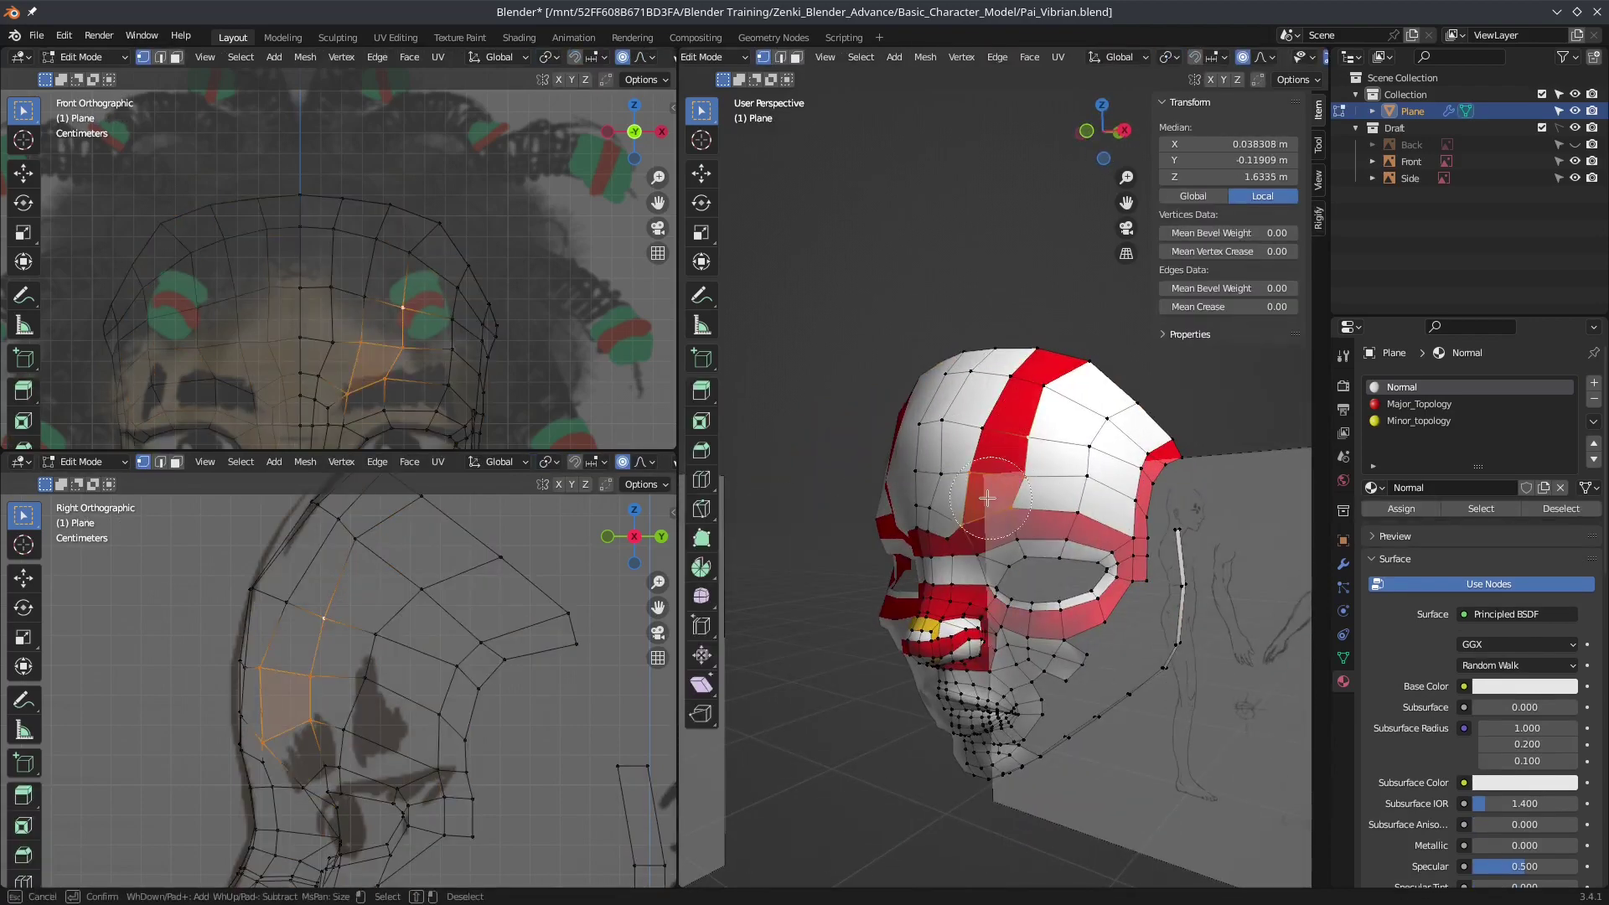
middle_drag(922, 502, 862, 330)
scroll(963, 377, up, 3)
click(1034, 385)
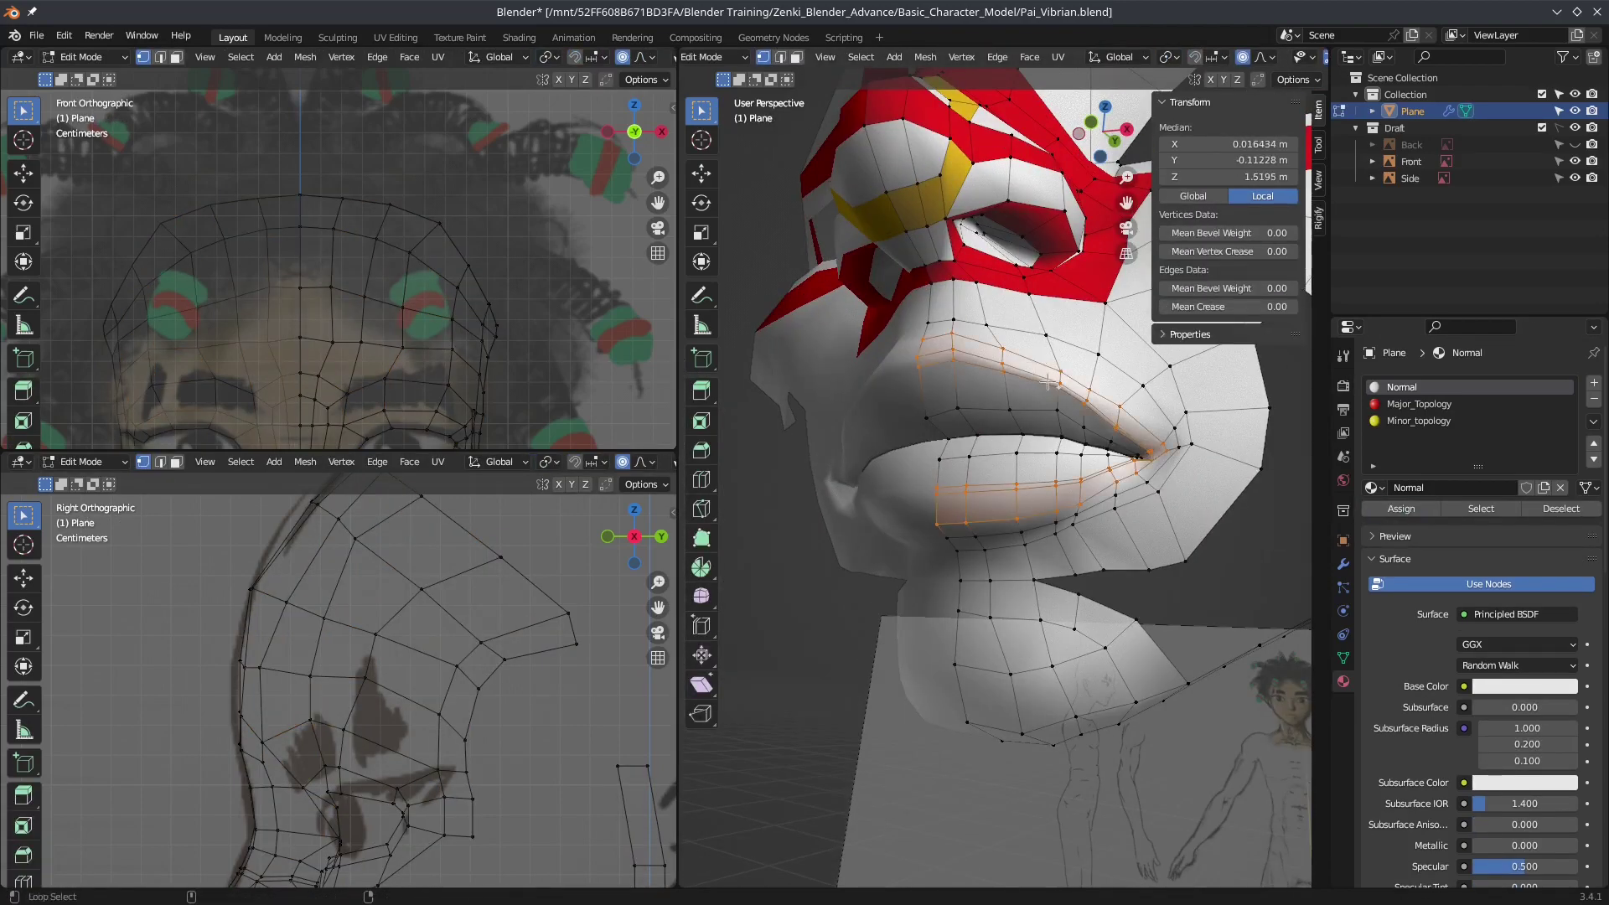
middle_drag(1048, 382, 1061, 428)
click(1058, 383)
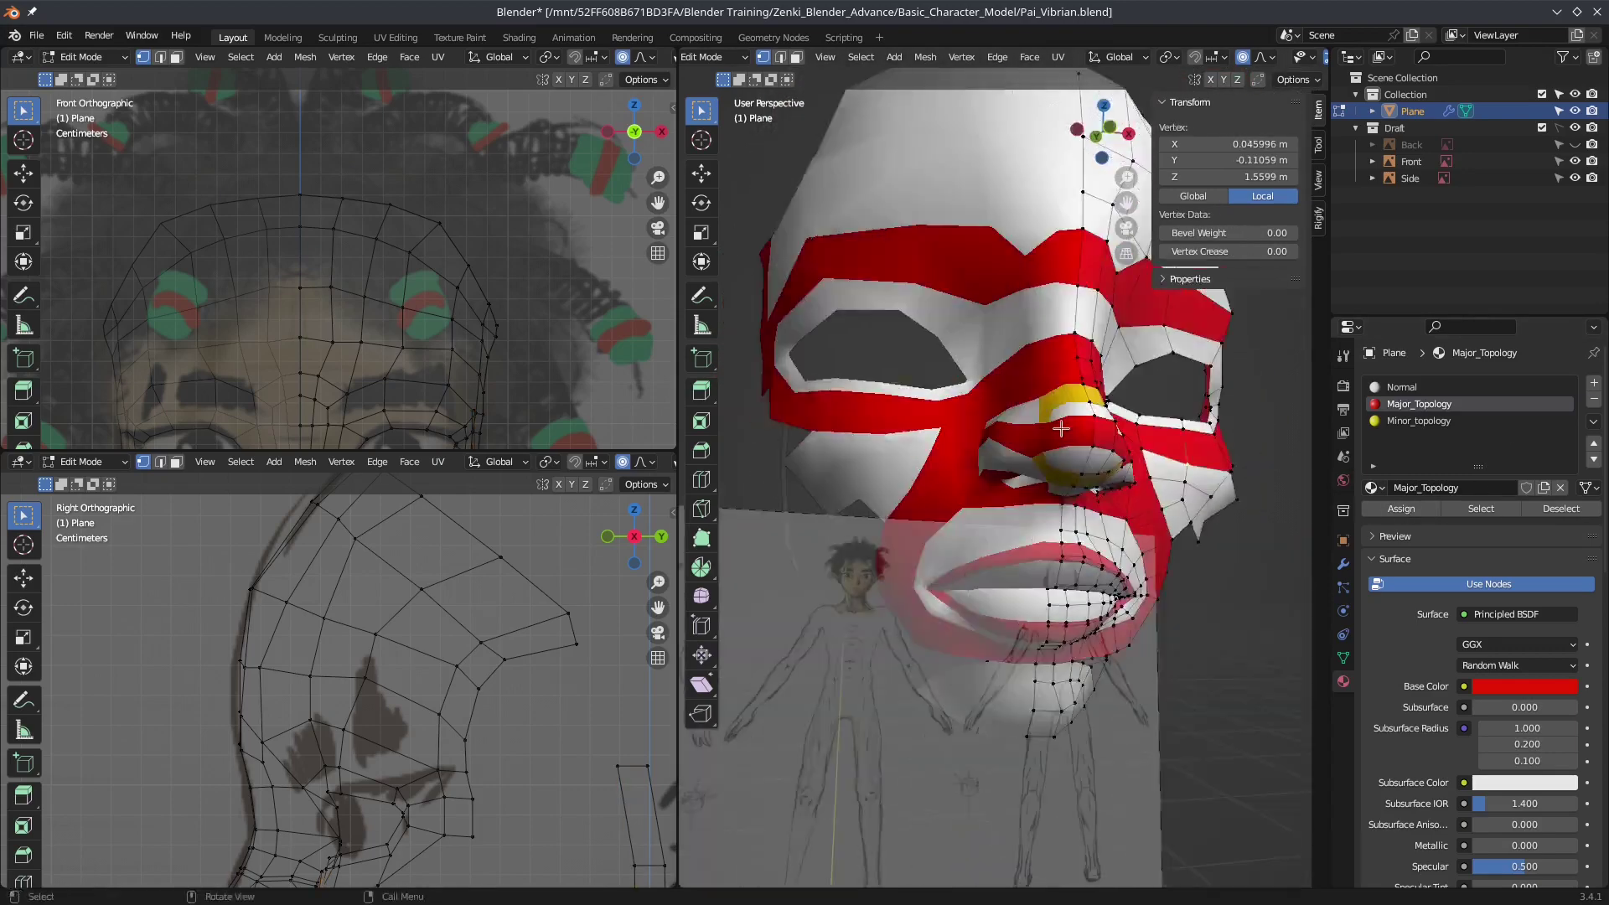
Step: Move a forehead-strip vertex into place with smooth falloff
scroll(1061, 428, down, 4)
middle_drag(1027, 346, 1089, 377)
click(373, 624)
key(g)
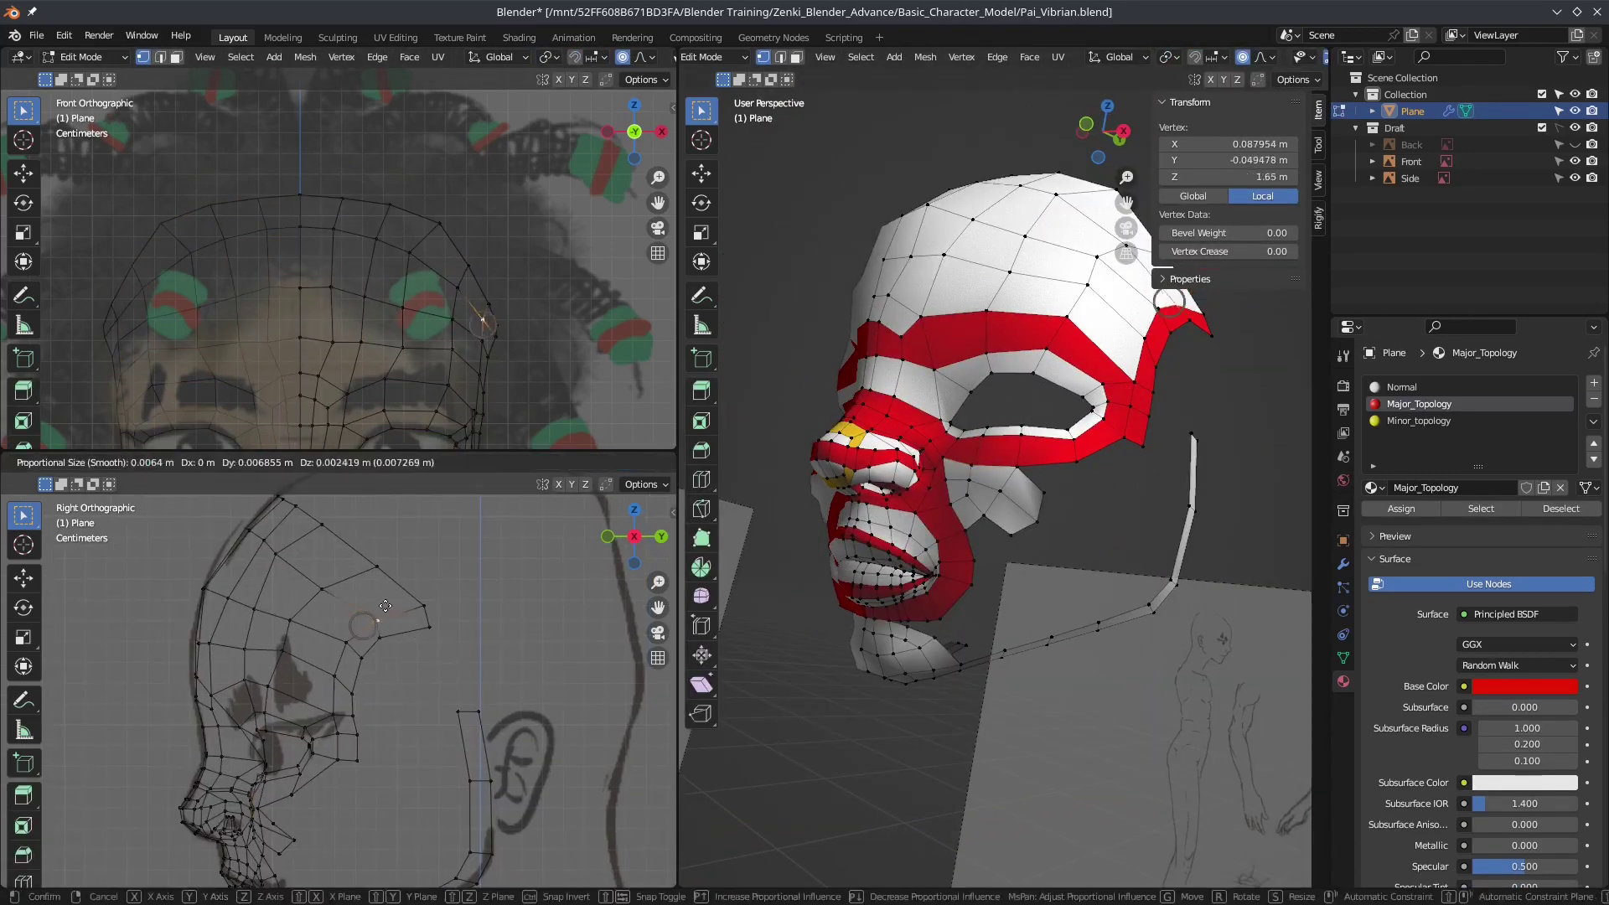
click(298, 546)
shift+middle_drag(433, 579, 478, 624)
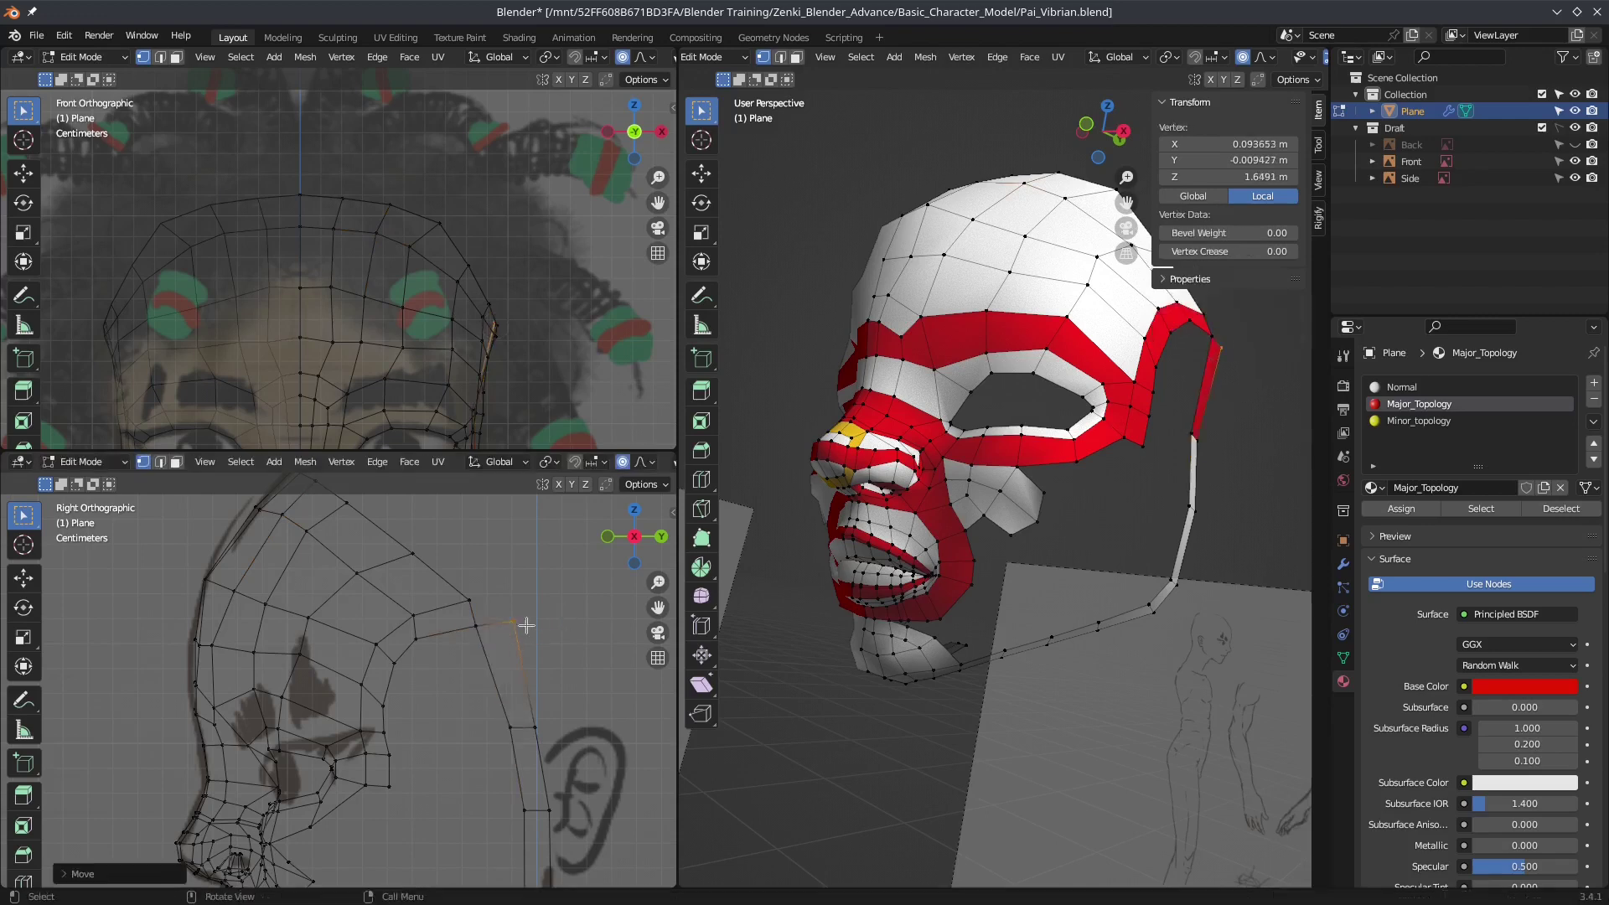
Step: Adjust the side-of-head outline vertices up and to the right
scroll(526, 625, up, 2)
click(532, 678)
key(g)
click(430, 537)
scroll(1008, 428, up, 3)
mouse_move(964, 377)
middle_down()
mouse_move(1009, 428)
mouse_move(960, 587)
middle_up()
click(954, 420)
scroll(959, 586, down, 2)
Step: Select the edge loop along the head border and save the file
alt+click(960, 609)
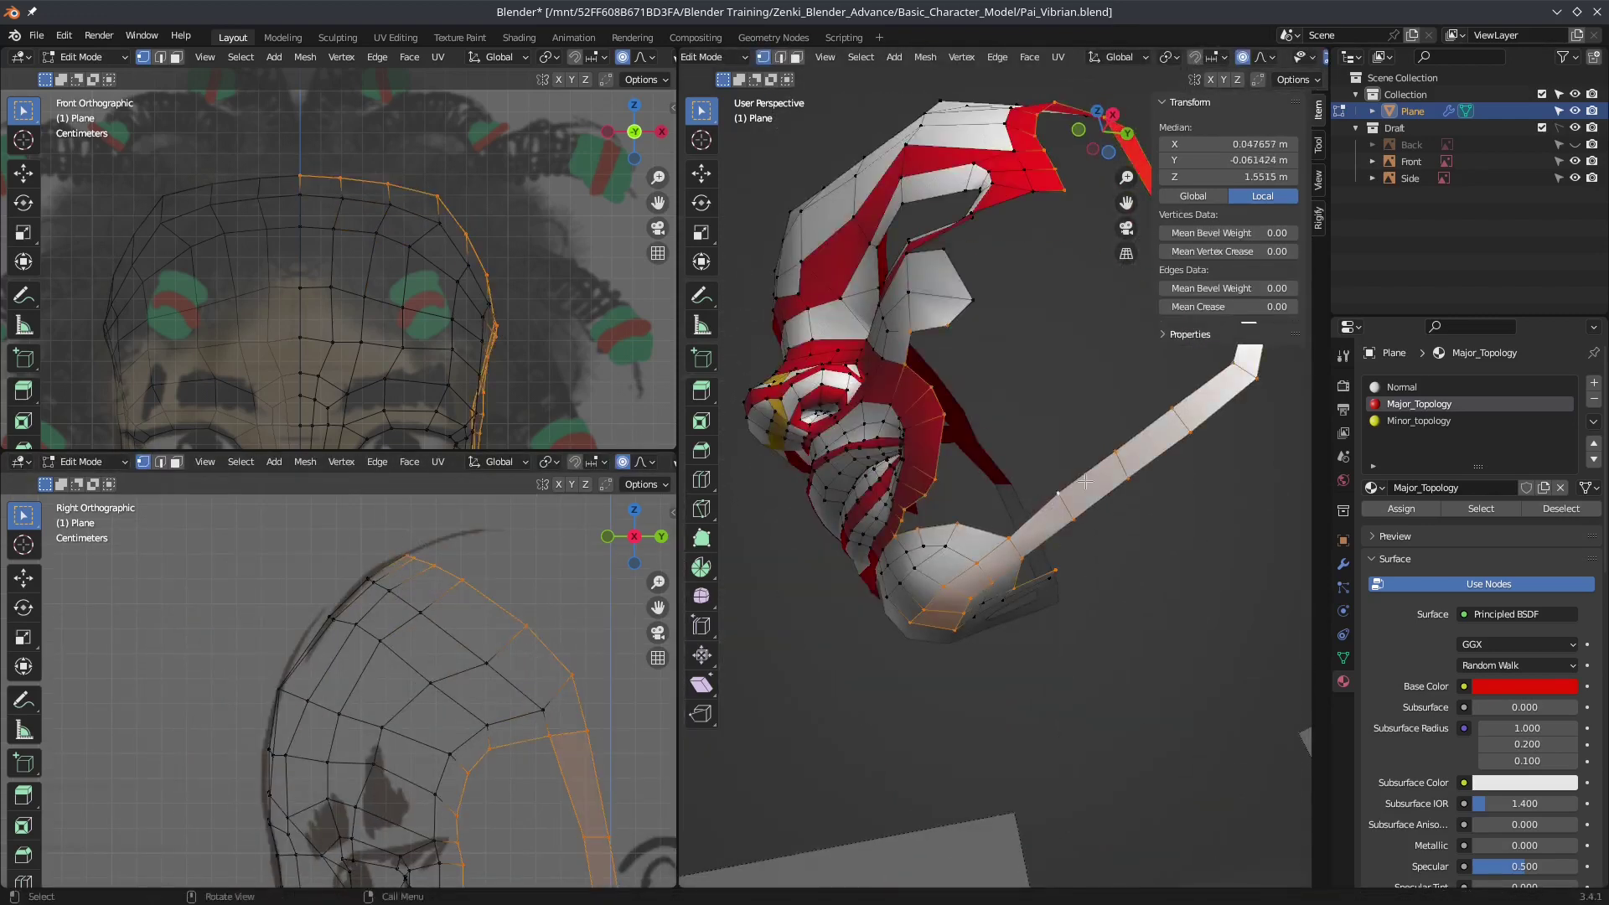
middle_drag(1085, 482, 1039, 432)
key(alt+a)
scroll(1039, 432, down, 4)
scroll(1037, 430, up, 4)
key(ctrl+s)
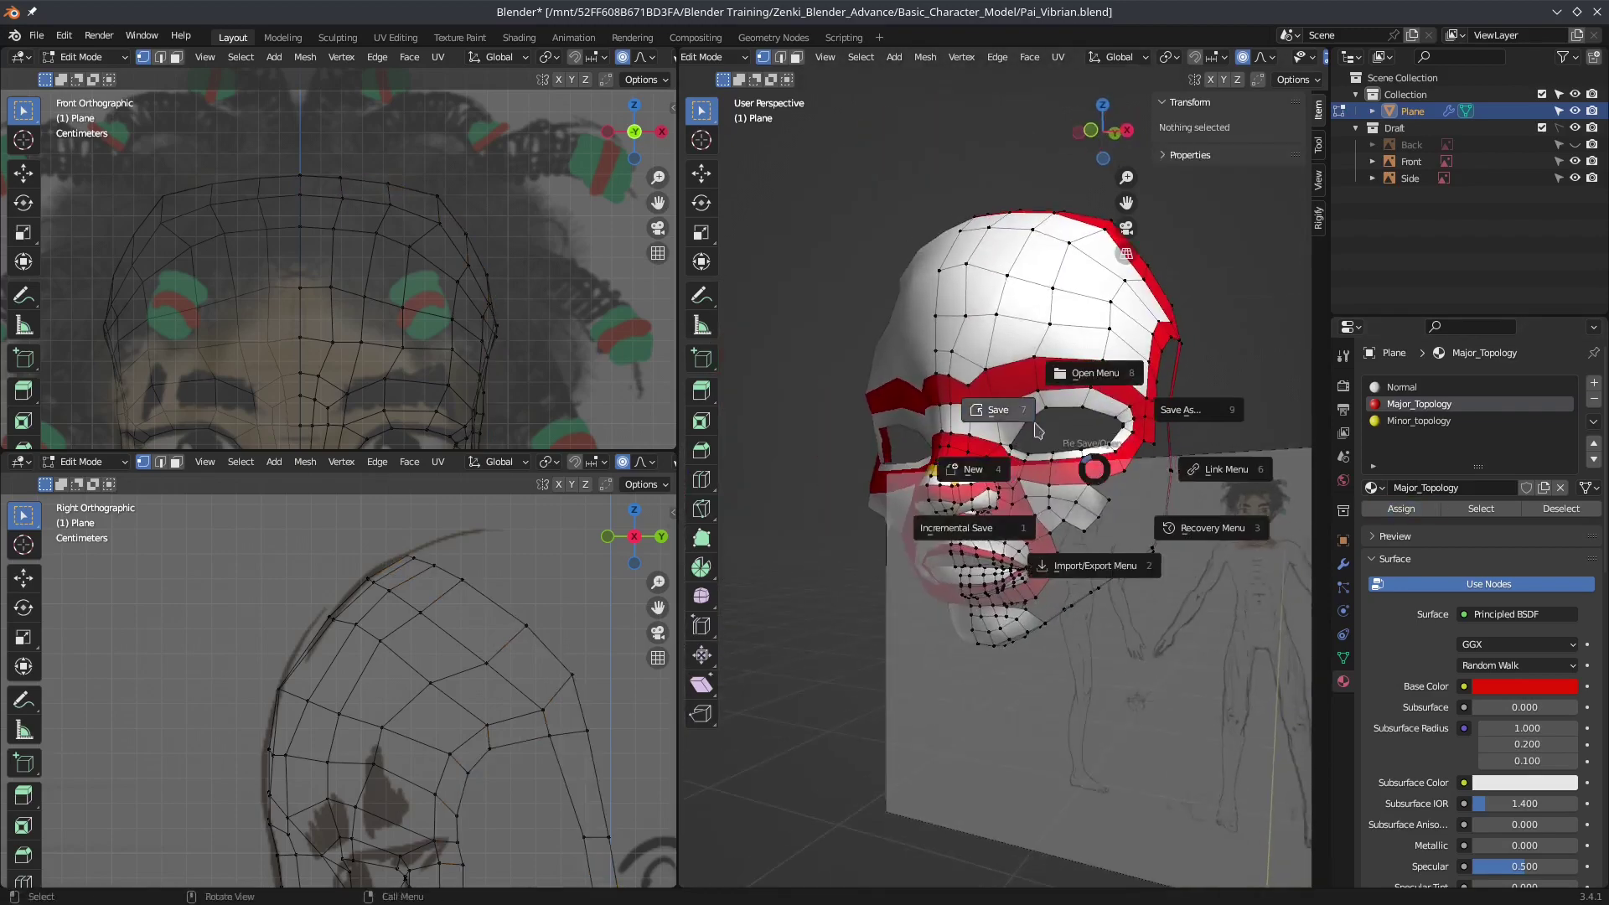
scroll(1036, 430, up, 5)
Step: Pull the mouth-corner vertex into place and select its neighbour to form the next edge
click(1089, 457)
scroll(1089, 457, up, 3)
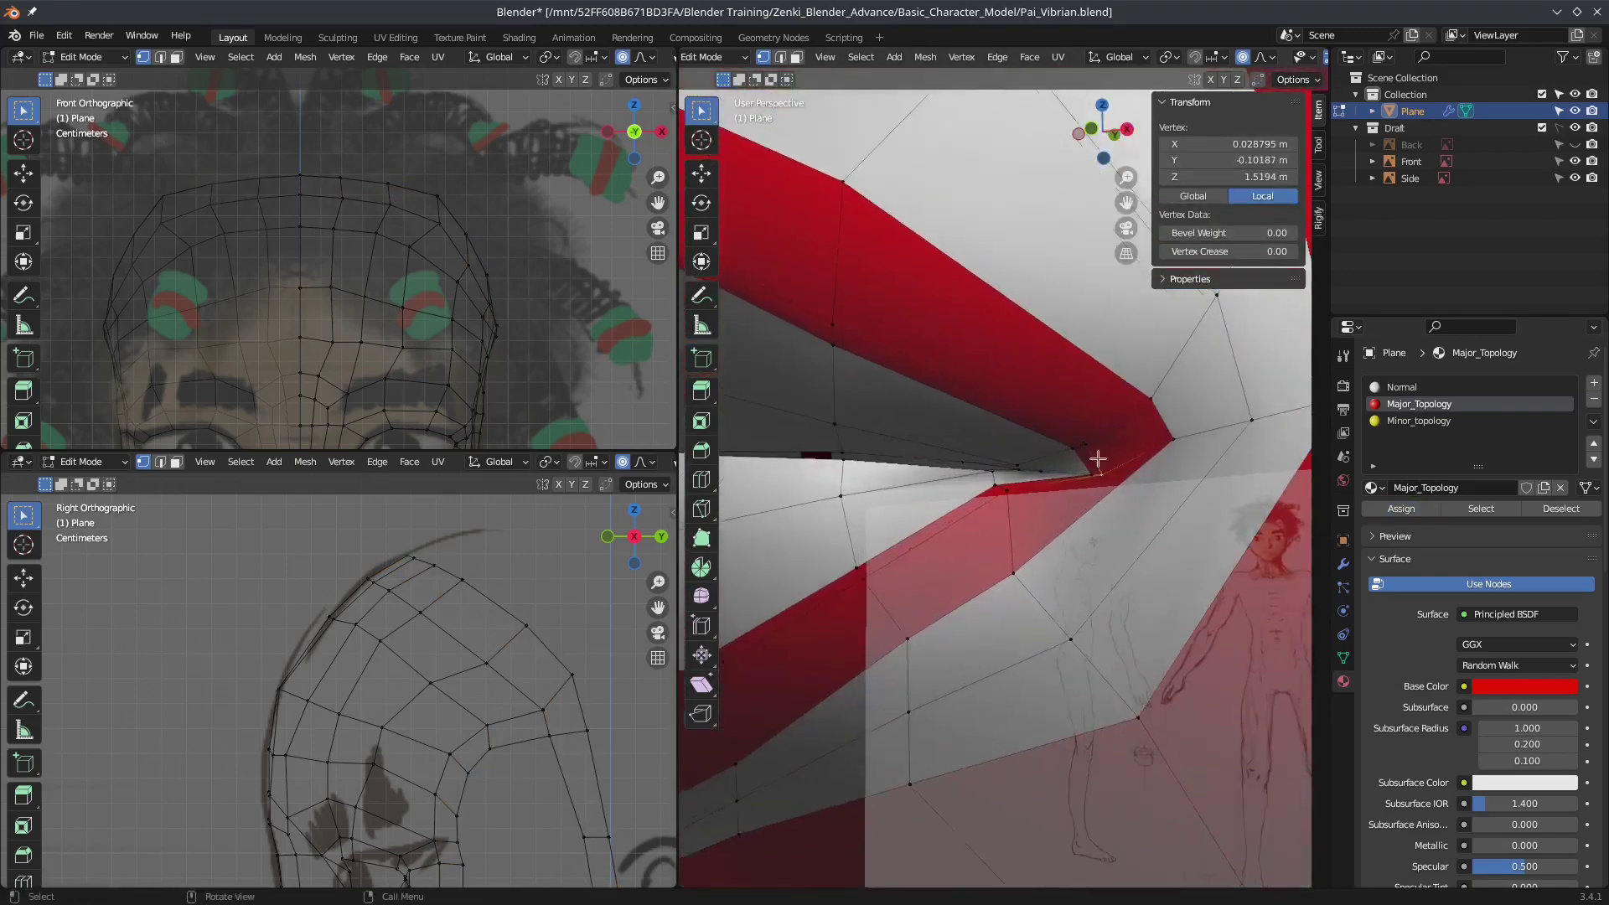
scroll(1097, 458, down, 3)
scroll(1106, 587, up, 2)
key(g)
click(1108, 600)
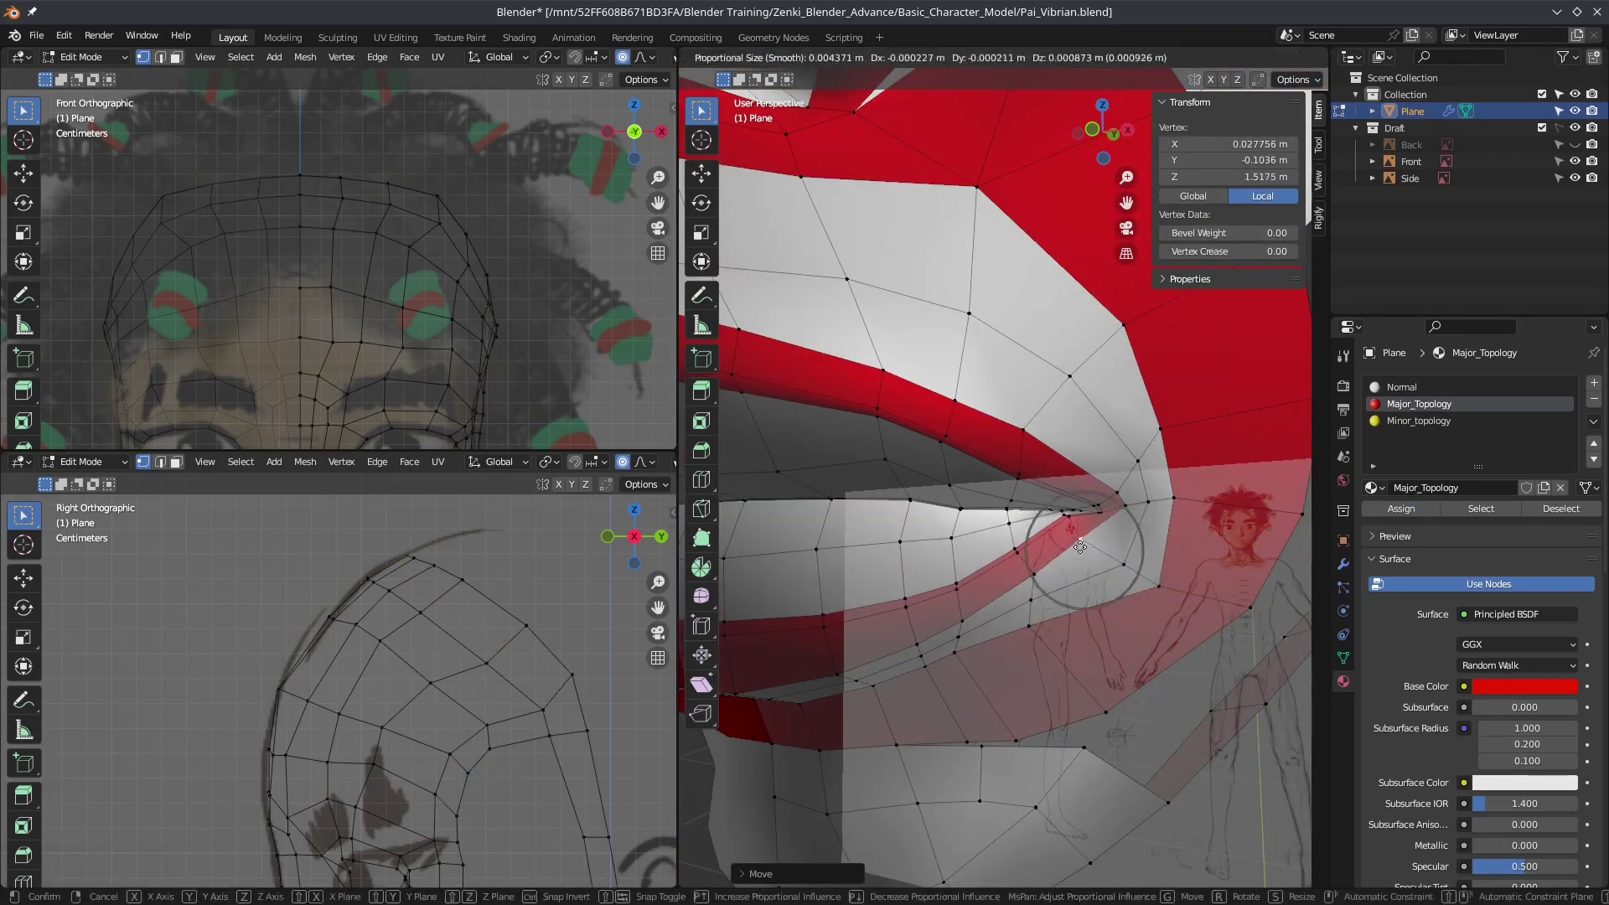
click(1117, 555)
scroll(1116, 555, down, 3)
scroll(1048, 536, down, 4)
shift+click(978, 518)
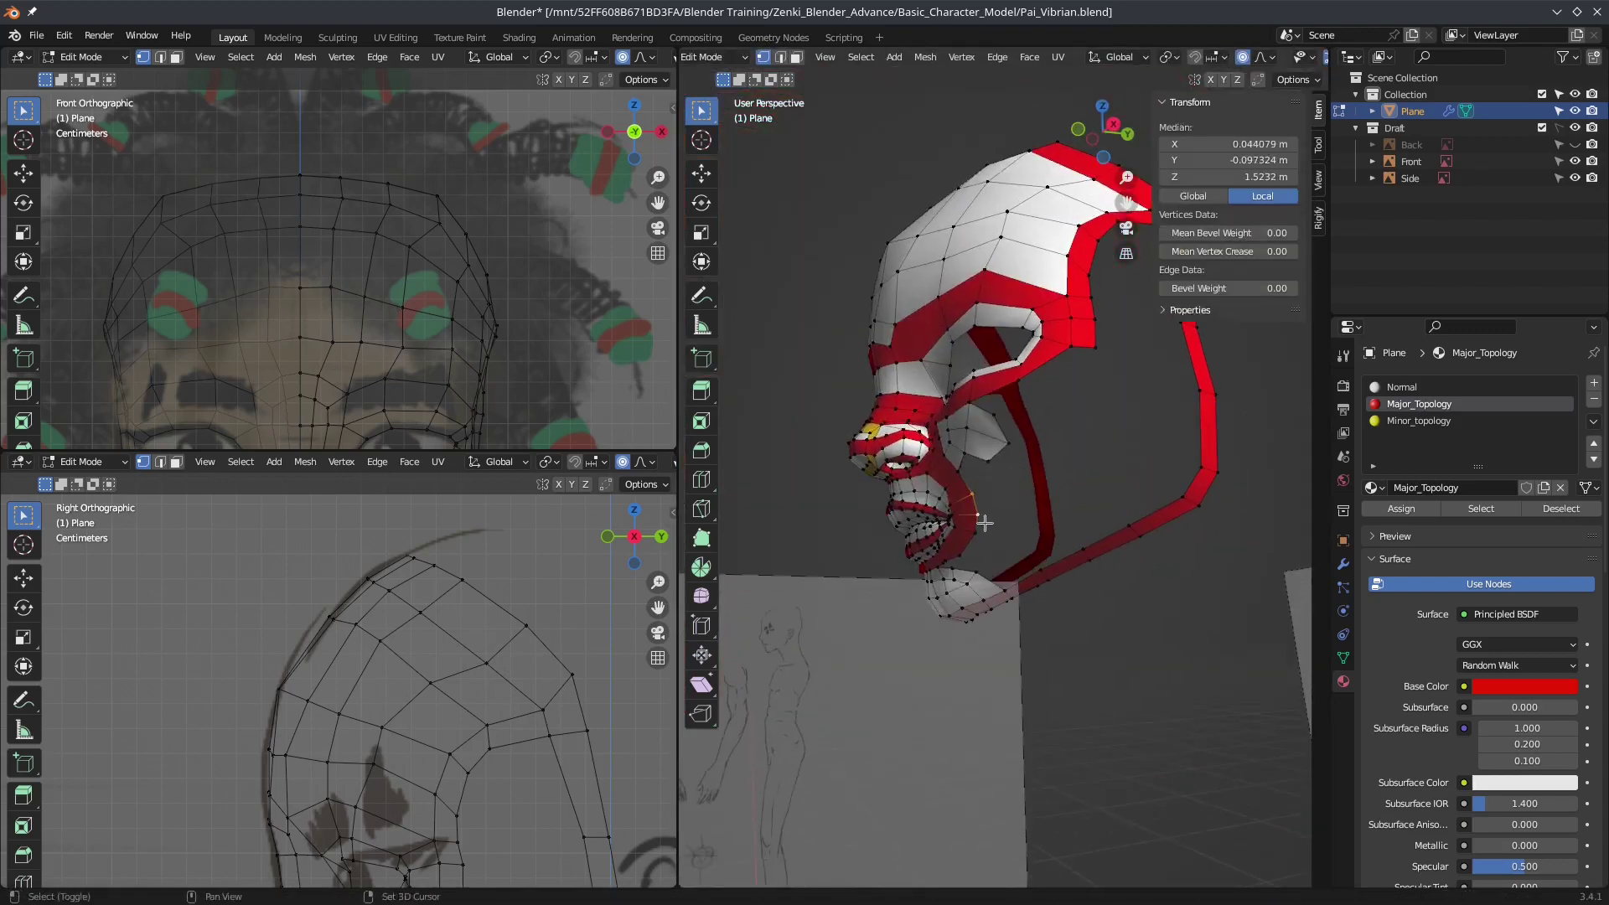
Step: Confirm the extruded edge and sketch annotation guides along the jaw, cheek and behind the jaw
click(1259, 408)
scroll(335, 640, down, 4)
key(shift+space)
key(d)
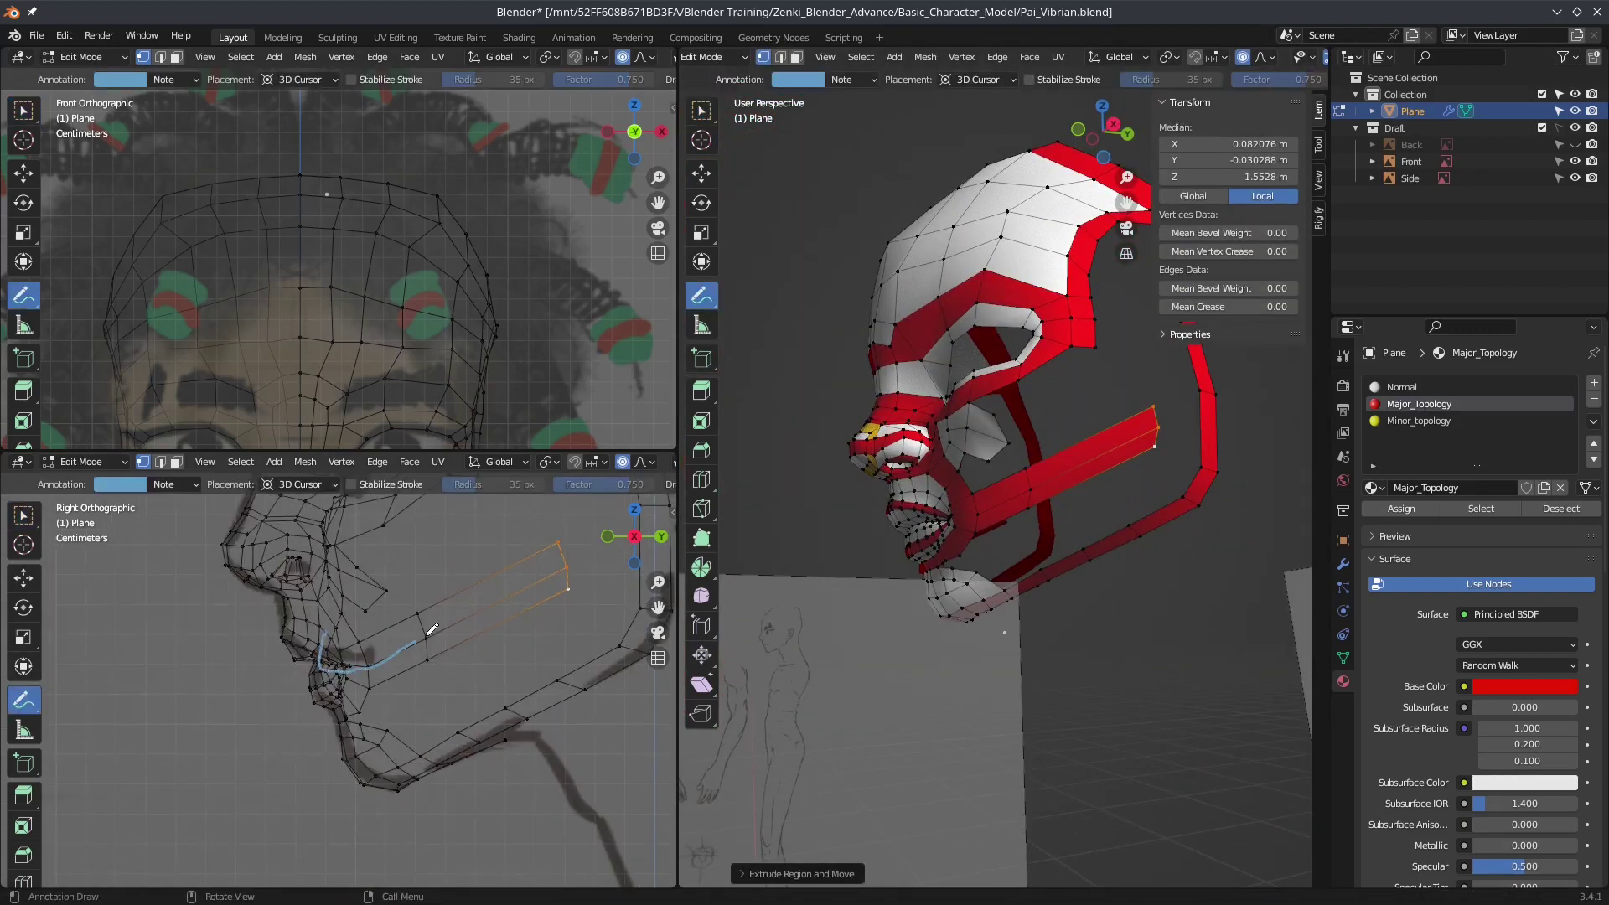
shift+middle_drag(510, 555, 477, 591)
drag(323, 708, 599, 725)
shift+middle_drag(586, 720, 537, 737)
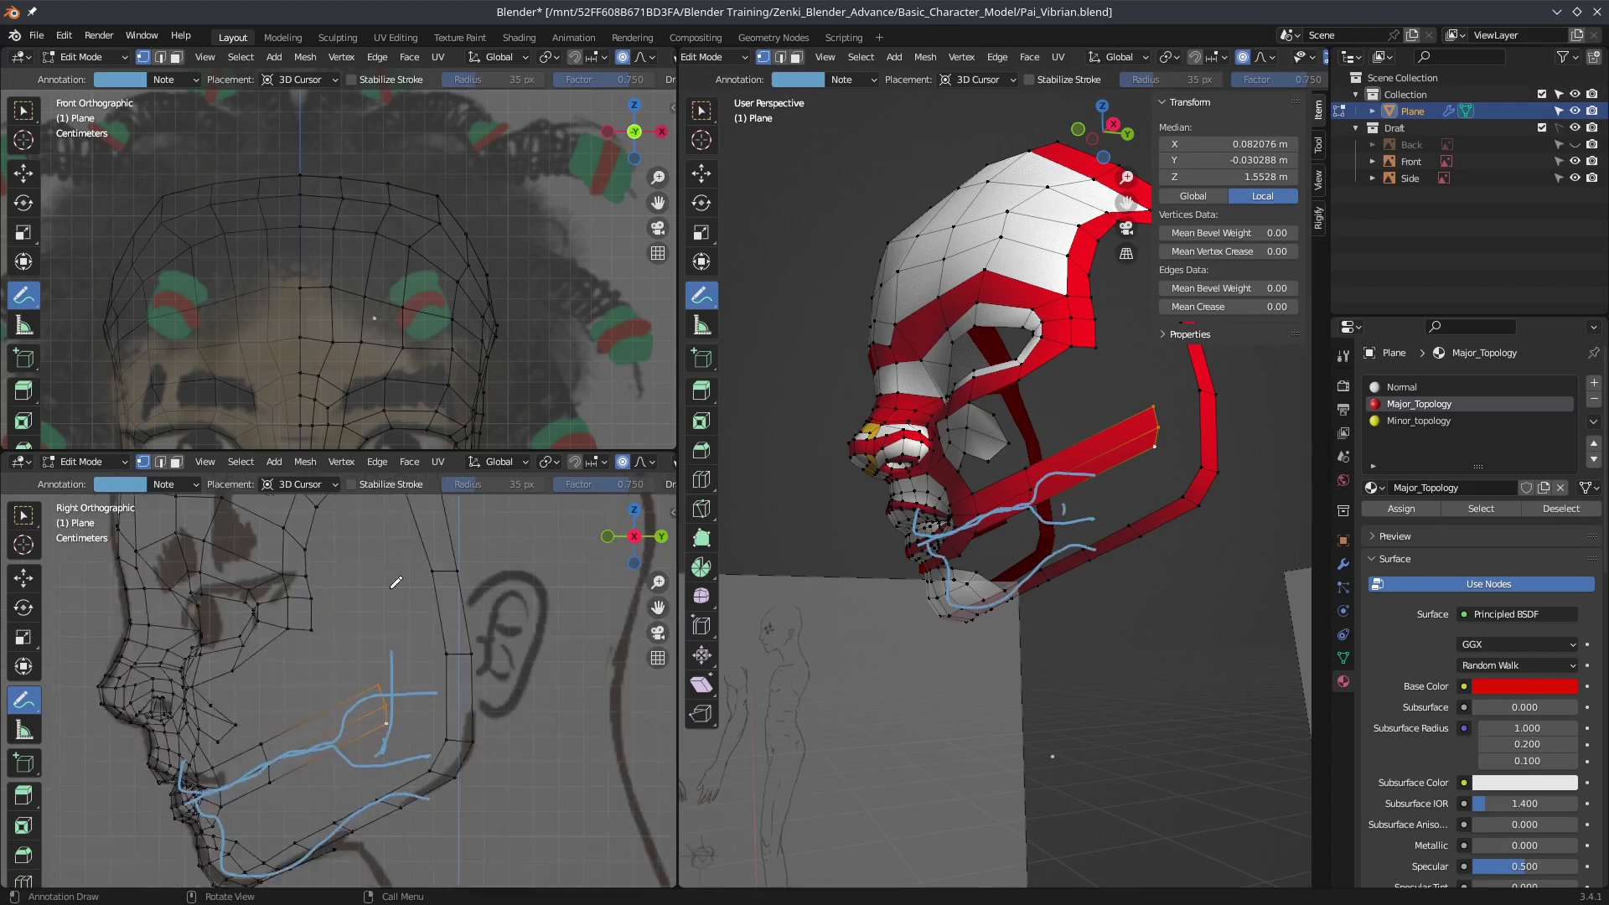
drag(469, 566, 465, 754)
shift+middle_drag(352, 679, 306, 691)
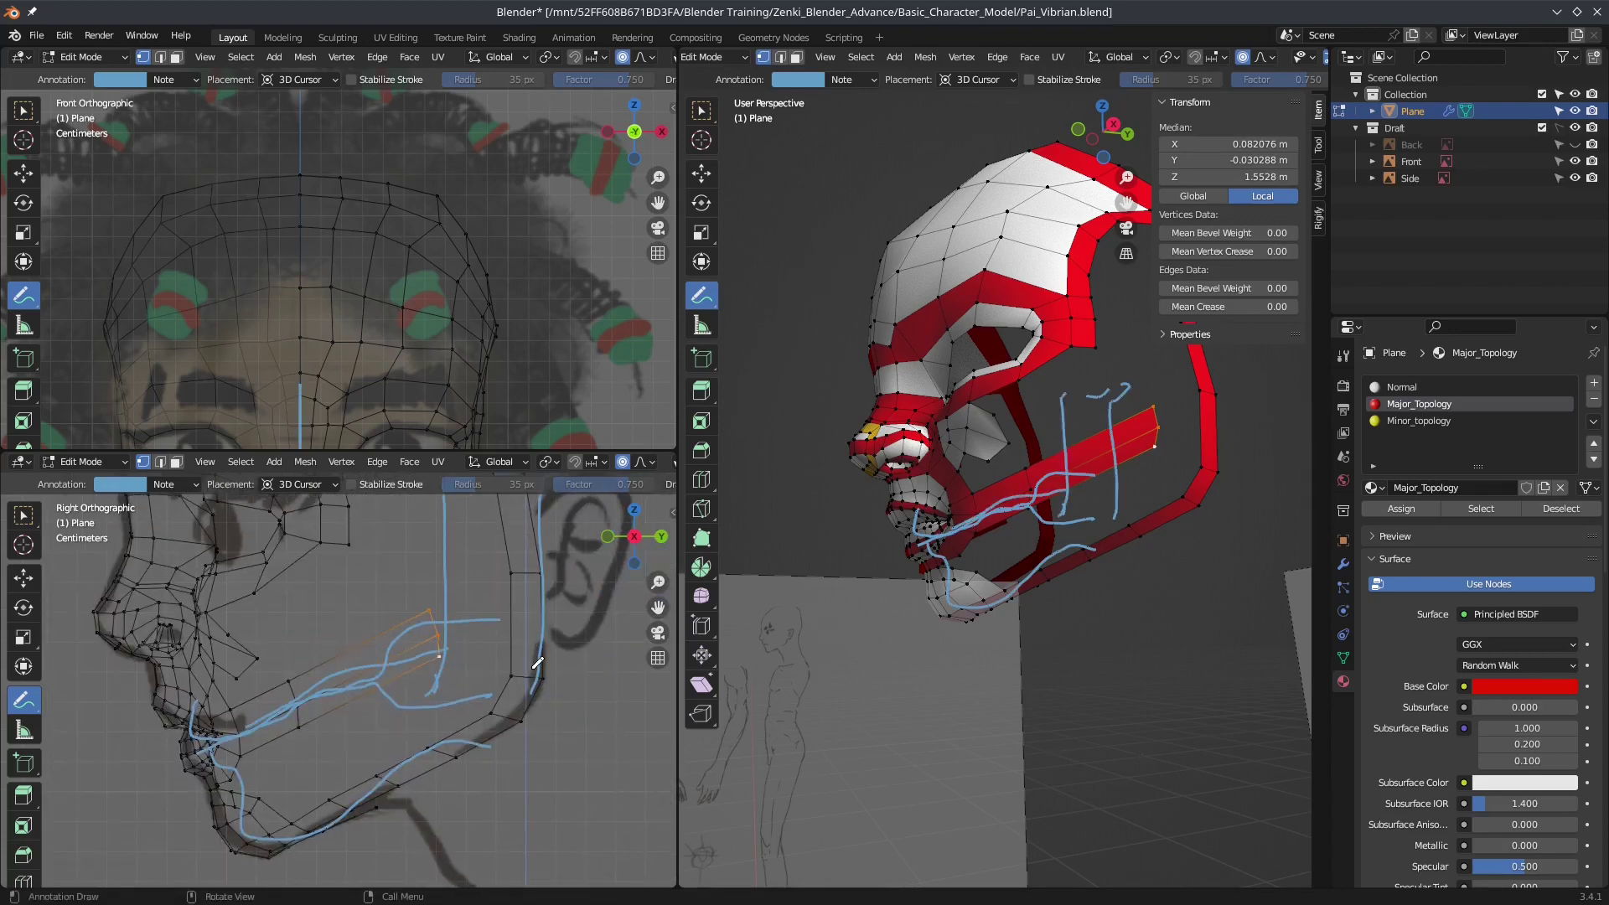
Step: Add a loop cut across the new jaw strip
scroll(538, 663, down, 3)
scroll(419, 670, up, 2)
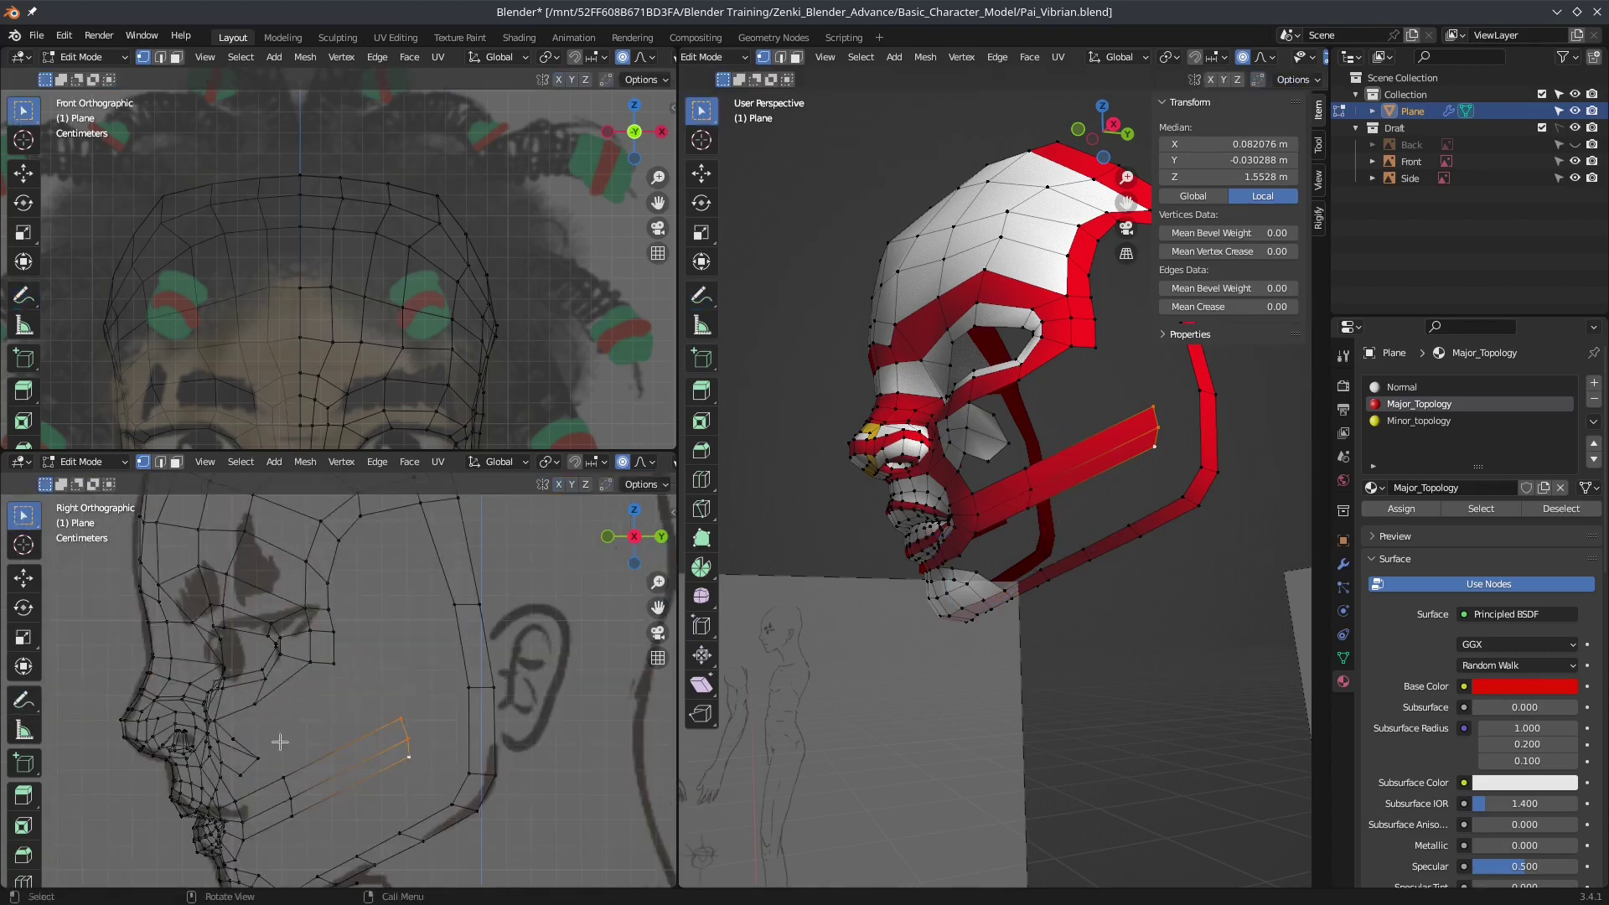
scroll(1082, 476, up, 5)
key(ctrl+r)
click(1082, 476)
Step: Select edges near the lip and cheek and move the lip vertex with proportional falloff
middle_drag(1081, 475, 1093, 499)
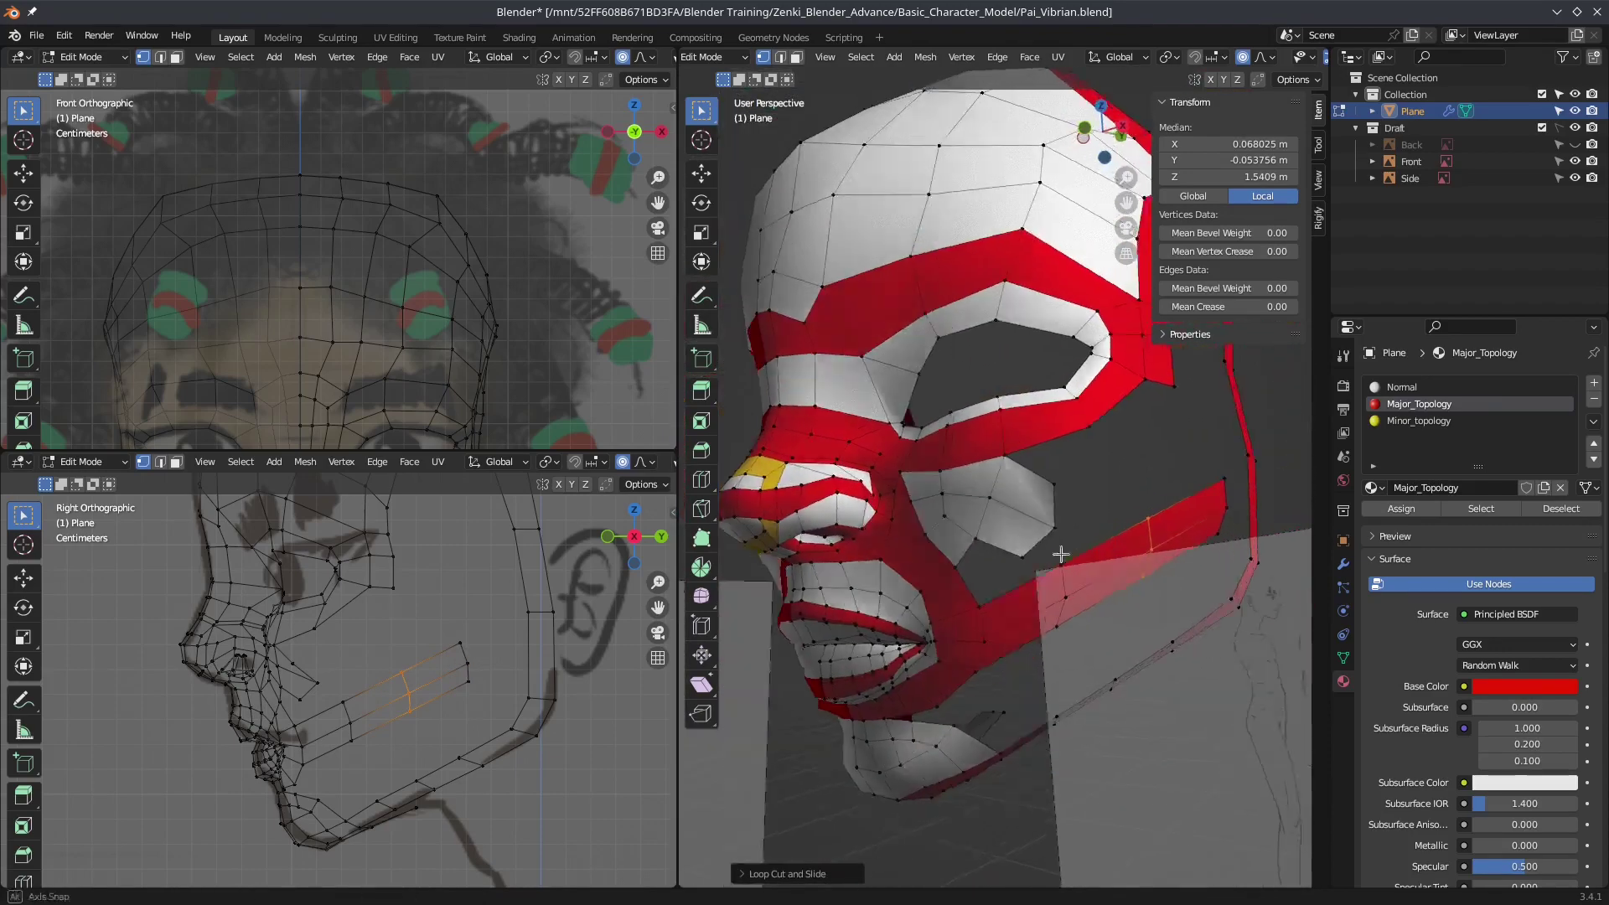
scroll(1098, 507, up, 3)
mouse_move(1152, 400)
middle_down()
mouse_move(1011, 465)
mouse_move(1028, 371)
mouse_move(1037, 557)
mouse_move(1016, 525)
mouse_move(963, 544)
mouse_move(995, 439)
middle_up()
shift+click(1027, 374)
shift+click(1008, 524)
scroll(1017, 525, up, 2)
click(909, 493)
key(g)
right_click(963, 544)
click(838, 503)
Step: Reposition cheek vertices with soft falloff for a smoother flow toward the mouth
key(ctrl+r)
key(Escape)
scroll(1089, 475, up, 2)
click(948, 434)
key(g)
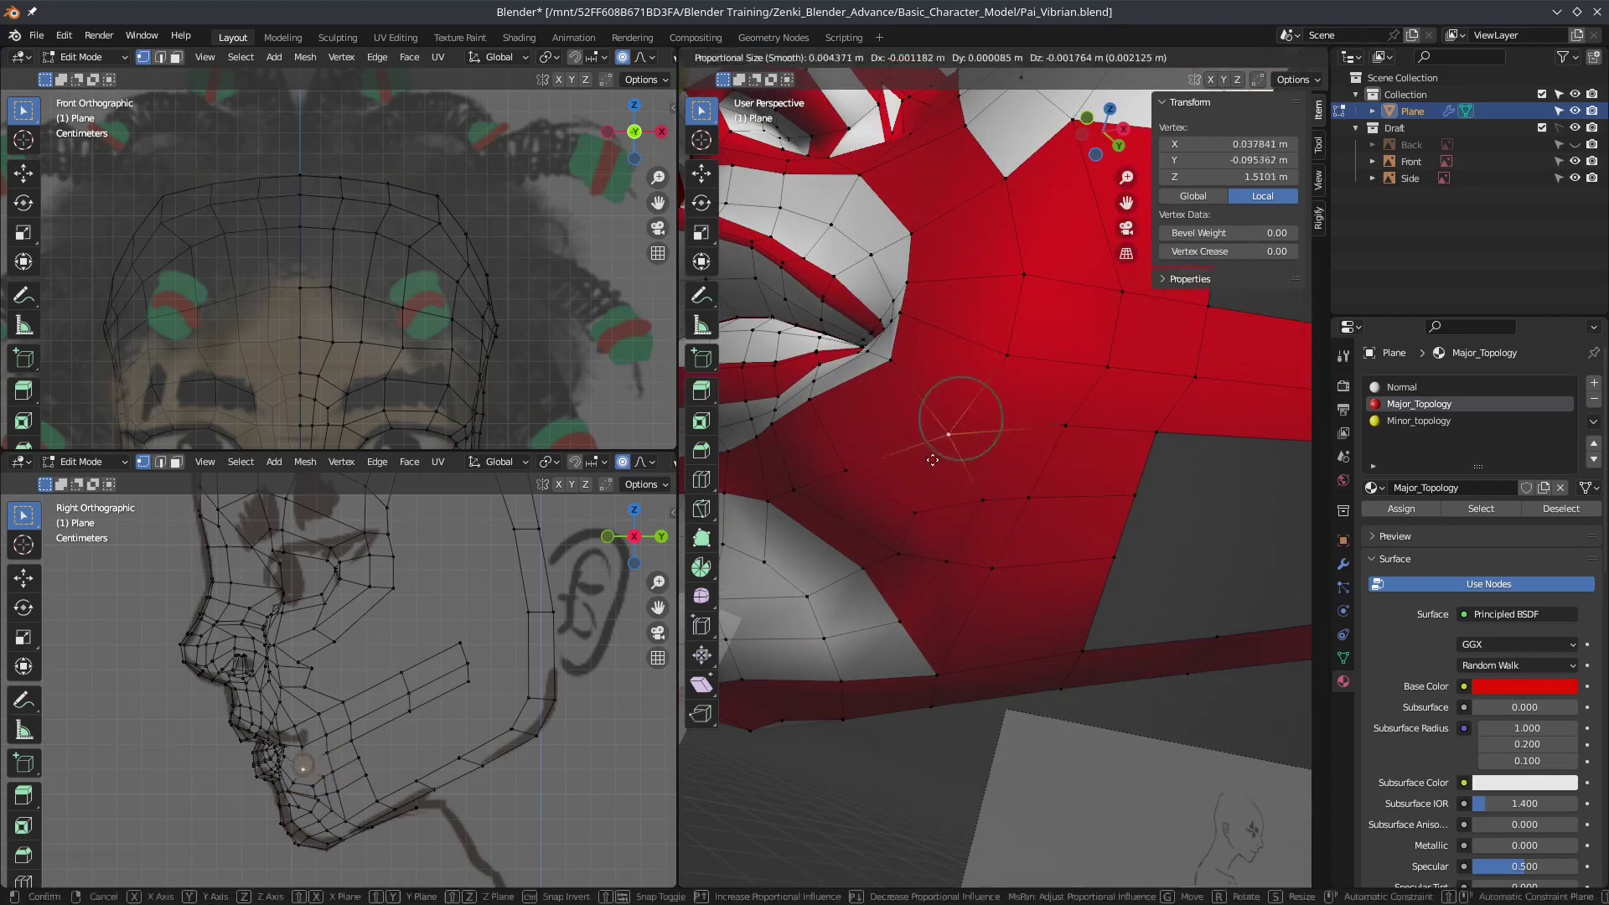
middle_drag(1134, 462, 1105, 457)
click(826, 430)
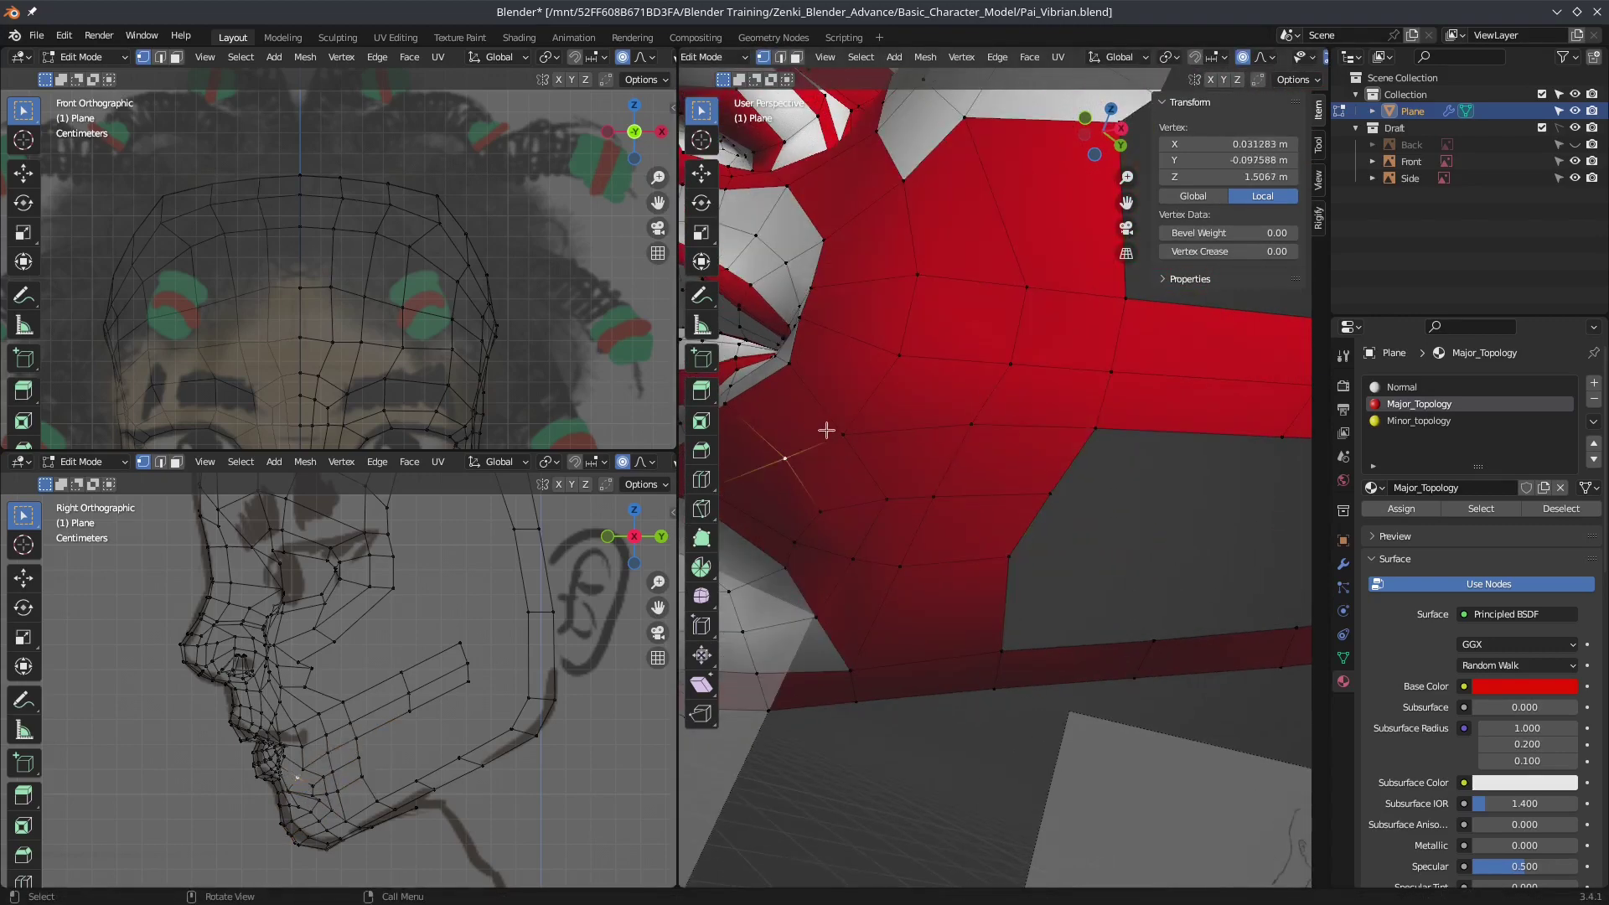
click(932, 264)
scroll(964, 419, down, 5)
Step: Switch the face mesh to Sculpt Mode via the Ctrl+Tab pie menu
key(ctrl+Tab)
click(989, 502)
scroll(988, 503, down, 2)
Step: Return to Edit Mode and move the back-of-jaw vertex with proportional falloff
scroll(992, 506, up, 2)
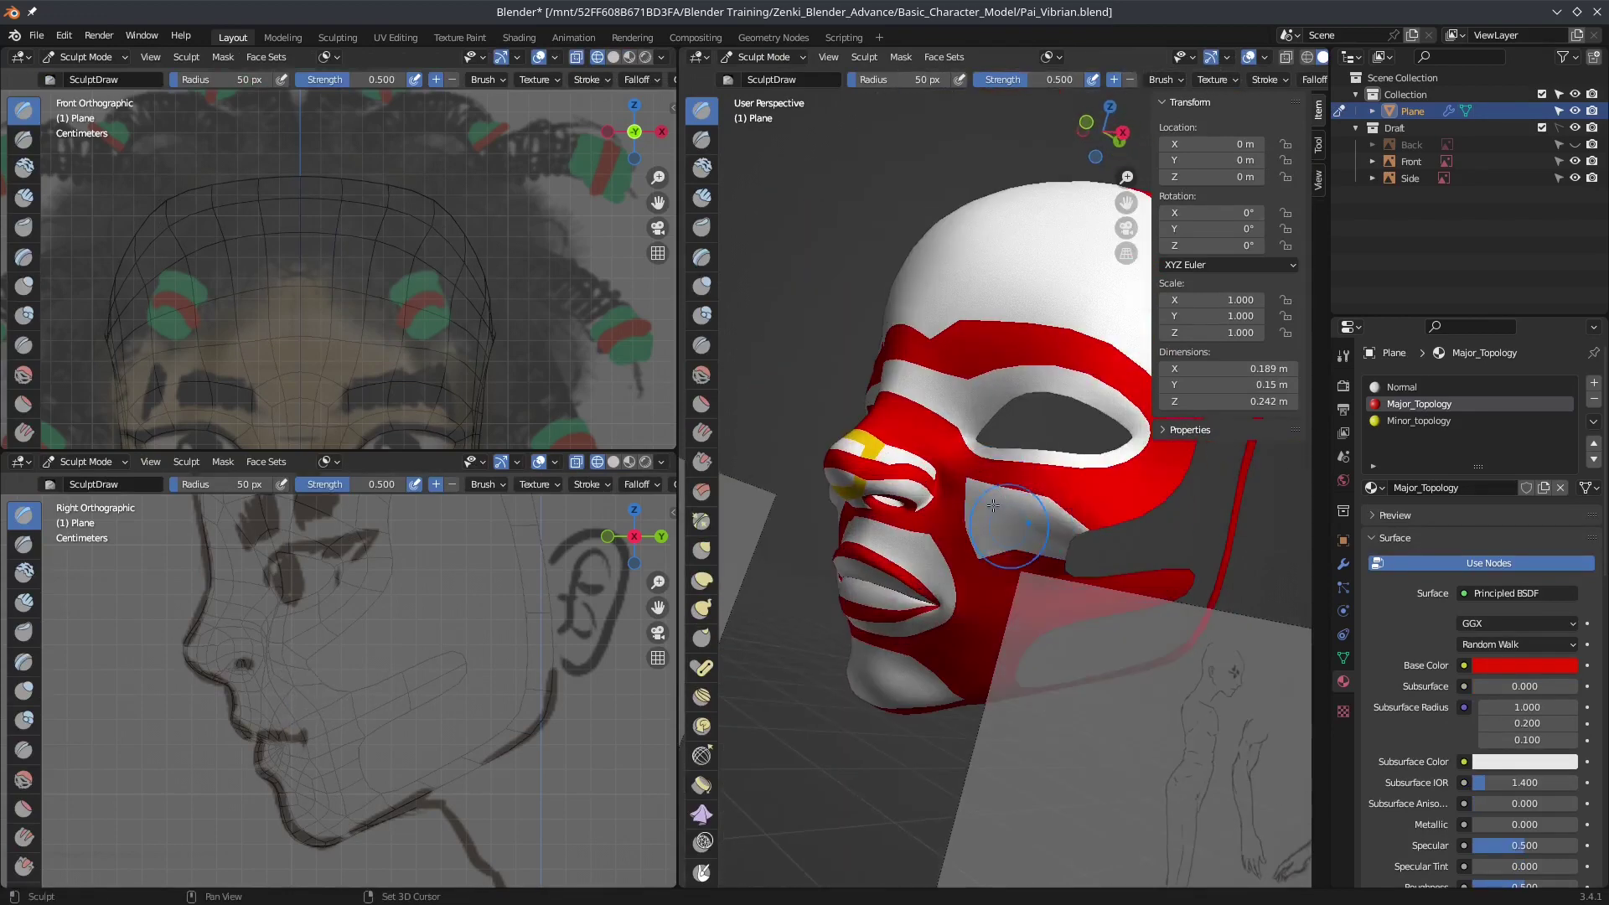
middle_drag(993, 506, 1171, 539)
middle_drag(1186, 605, 1047, 578)
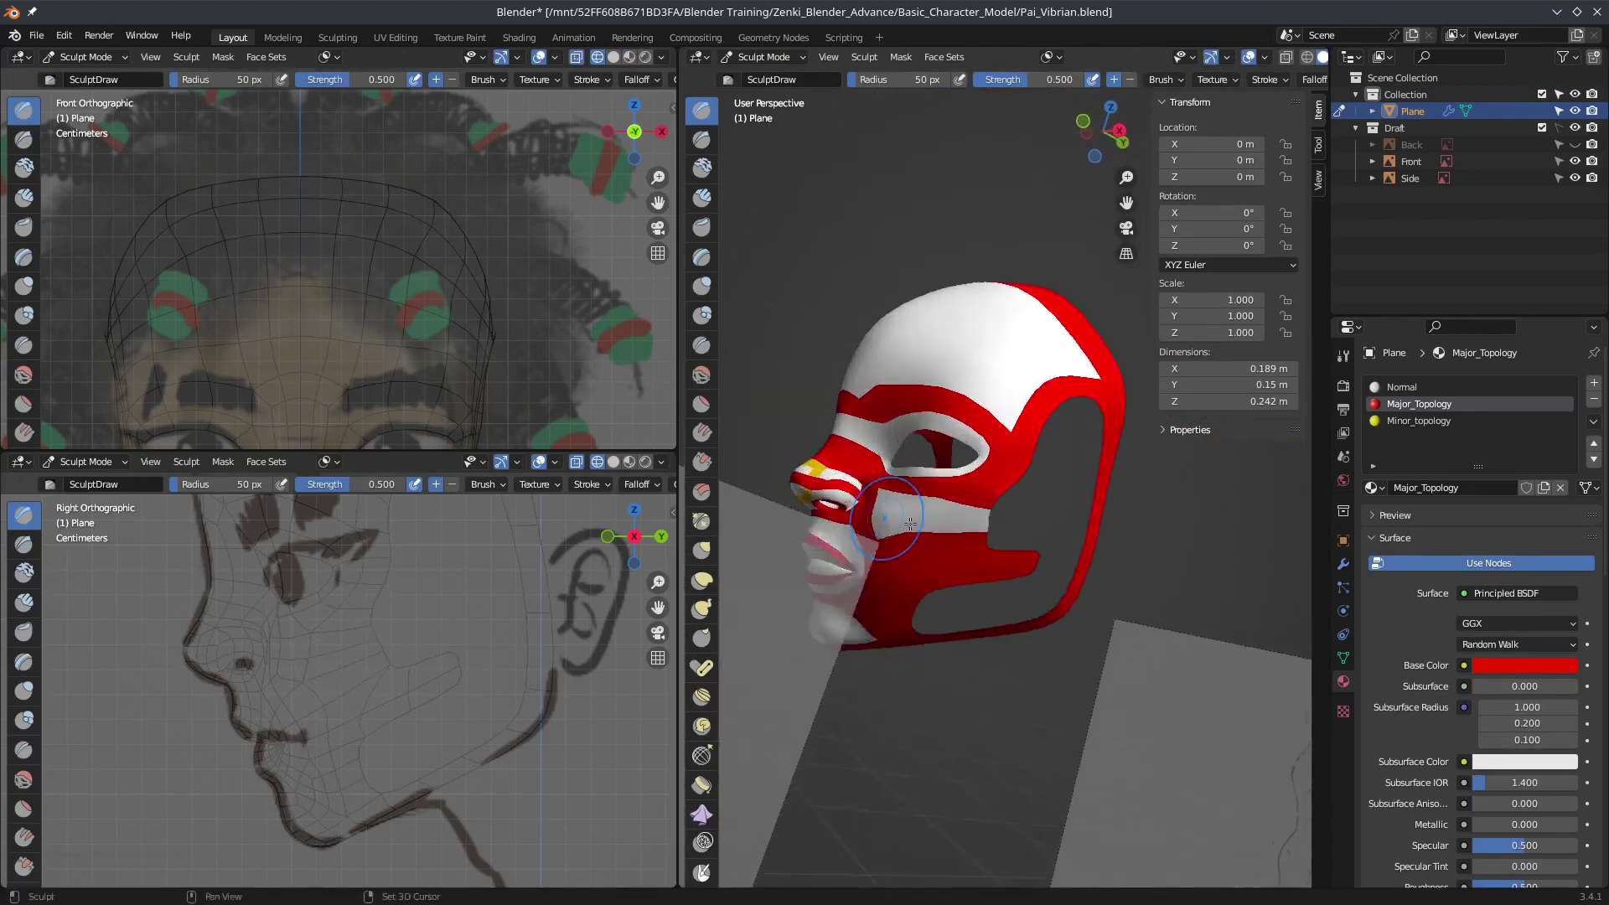
key(Tab)
key(g)
click(1060, 602)
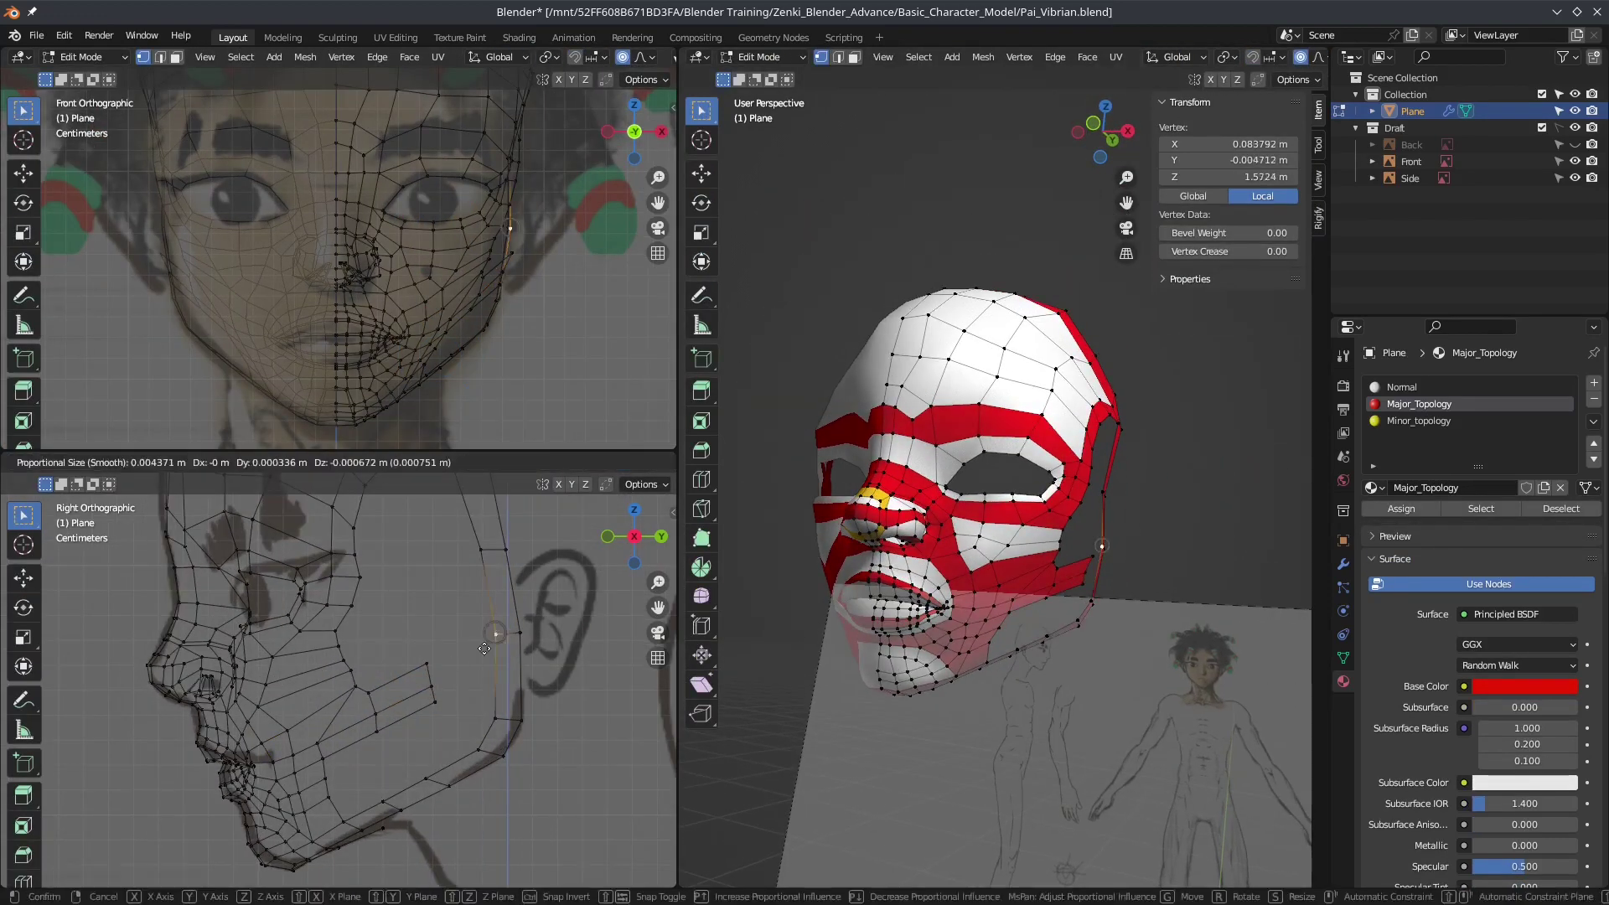
click(464, 665)
scroll(464, 664, up, 2)
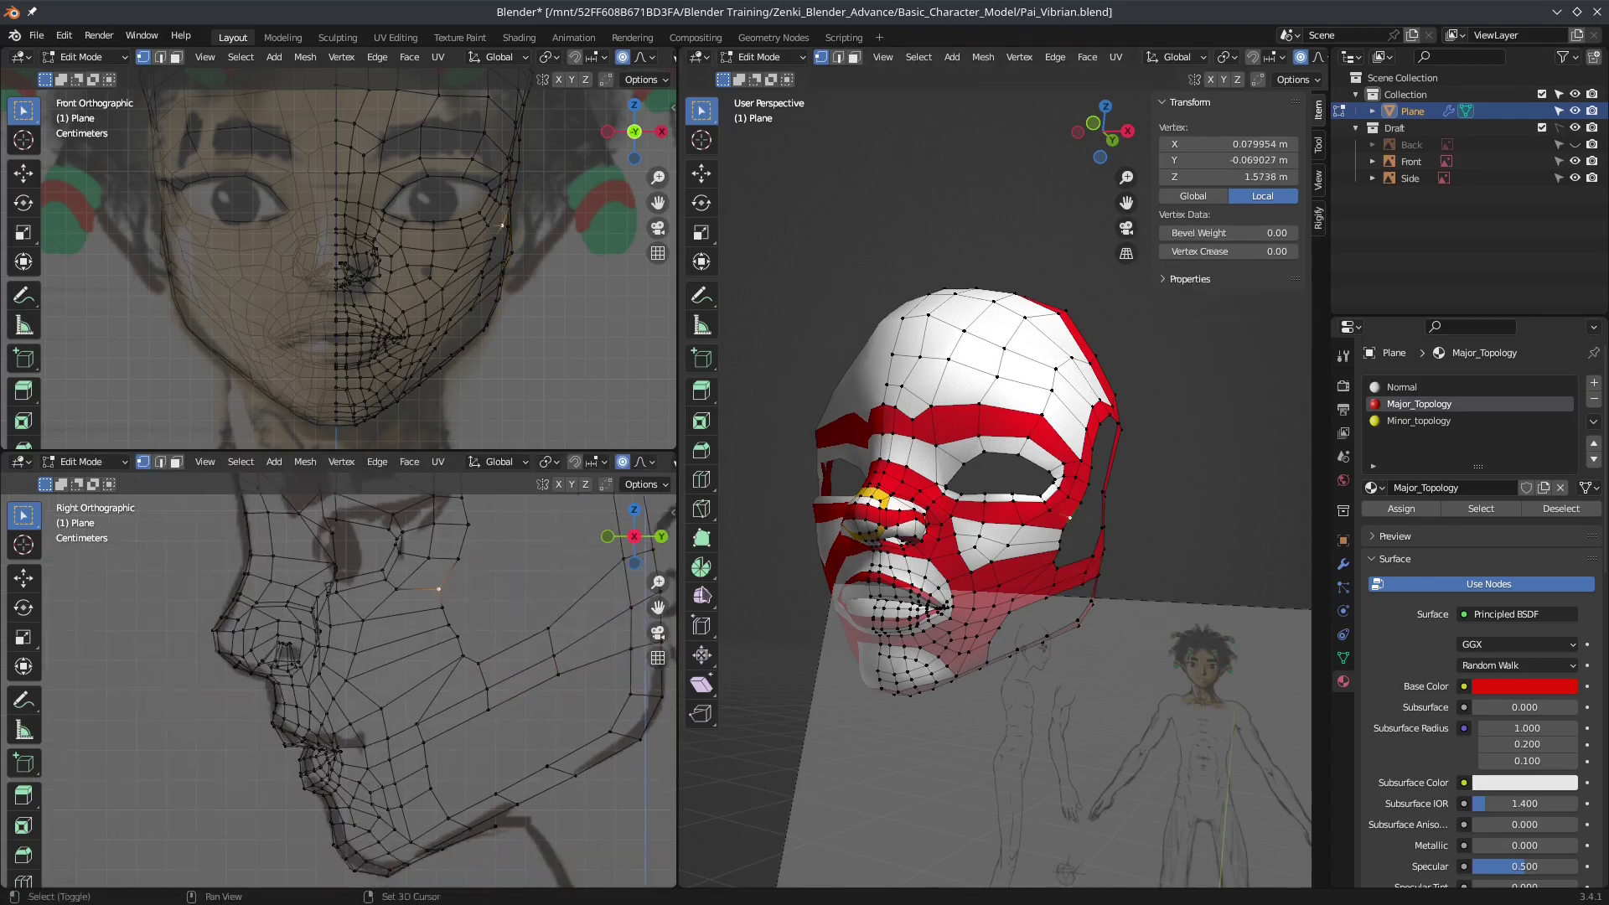
Step: Reshape more jaw and lower-cheek vertices with smooth falloff
mouse_move(1047, 544)
middle_down()
mouse_move(980, 482)
mouse_move(935, 515)
middle_up()
scroll(981, 481, up, 3)
key(x)
key(Escape)
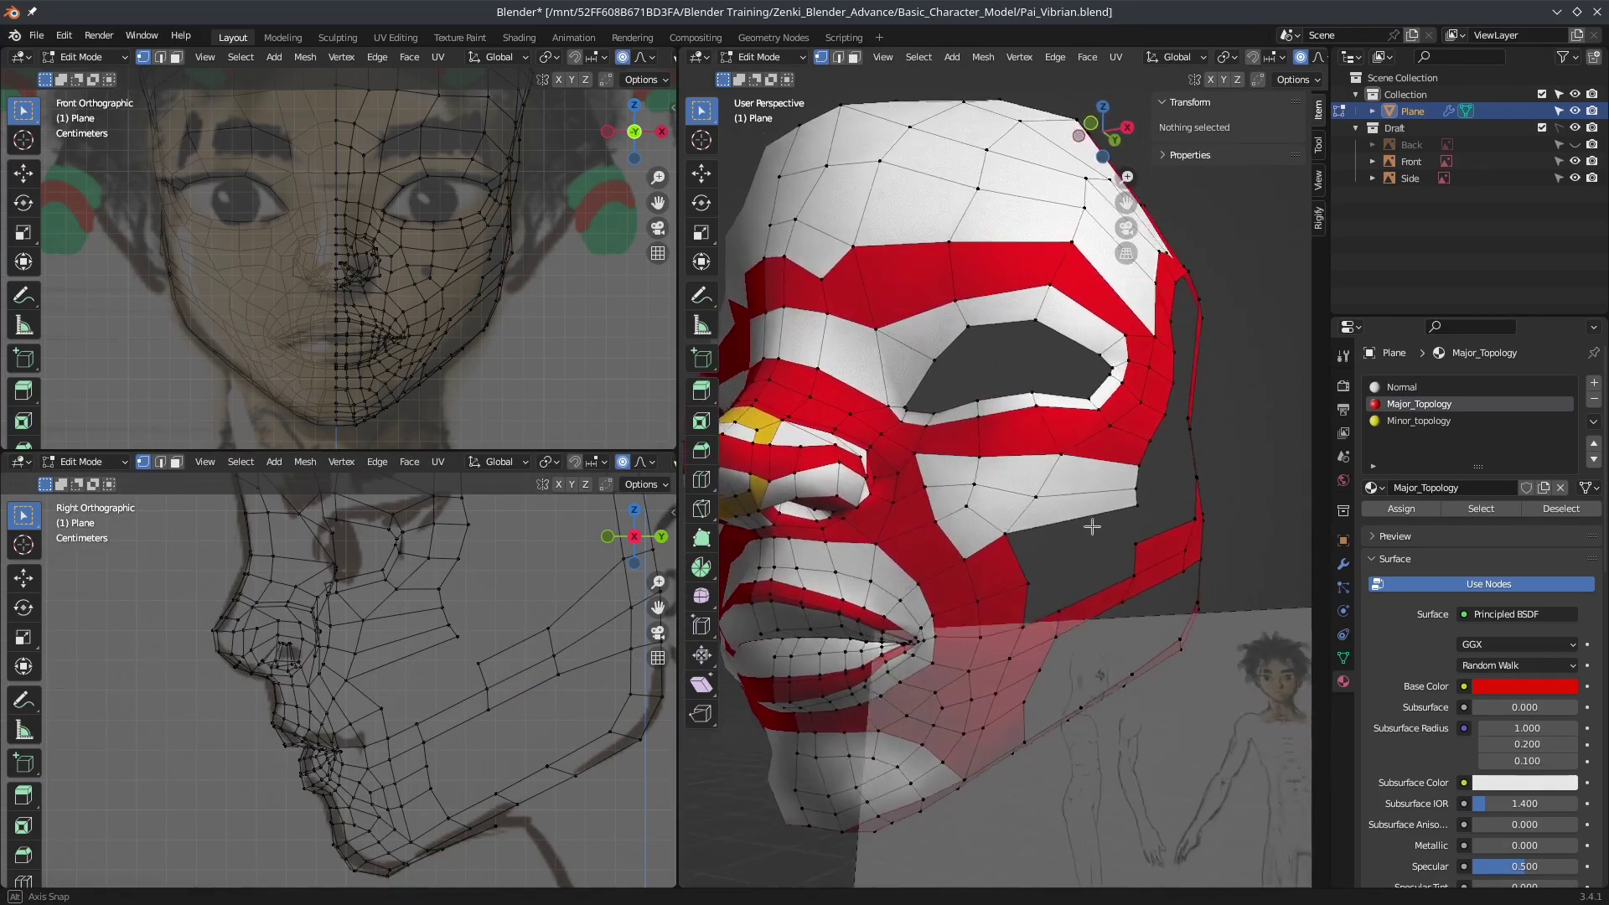
key(g)
click(989, 452)
middle_drag(990, 453, 1031, 478)
key(g)
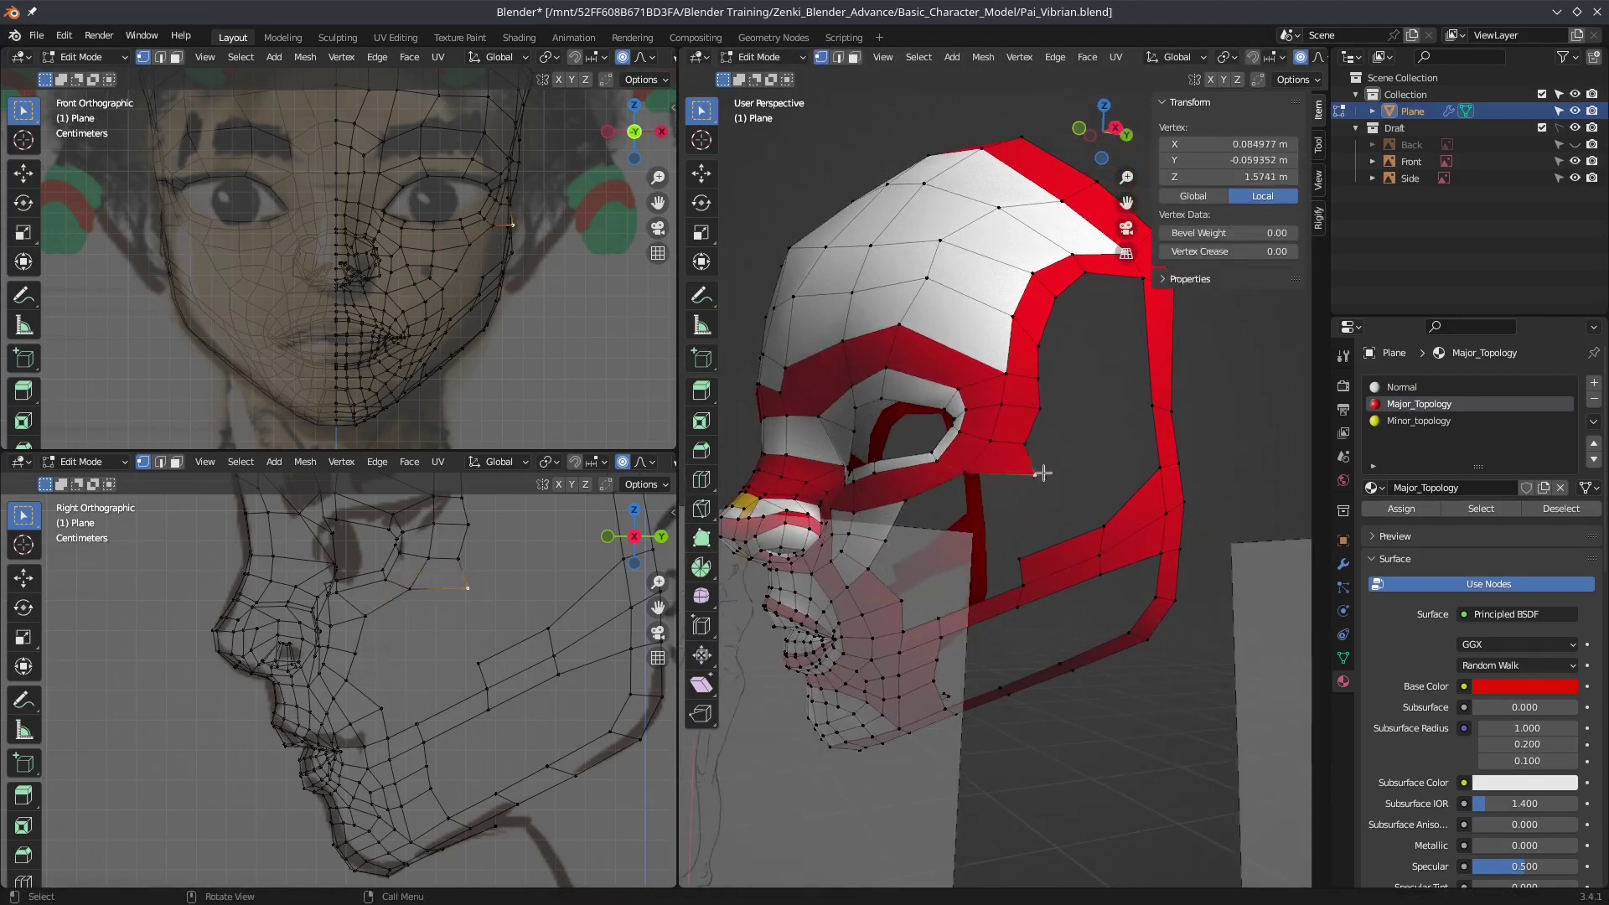
shift+click(1019, 558)
middle_drag(1019, 558, 1009, 501)
click(960, 554)
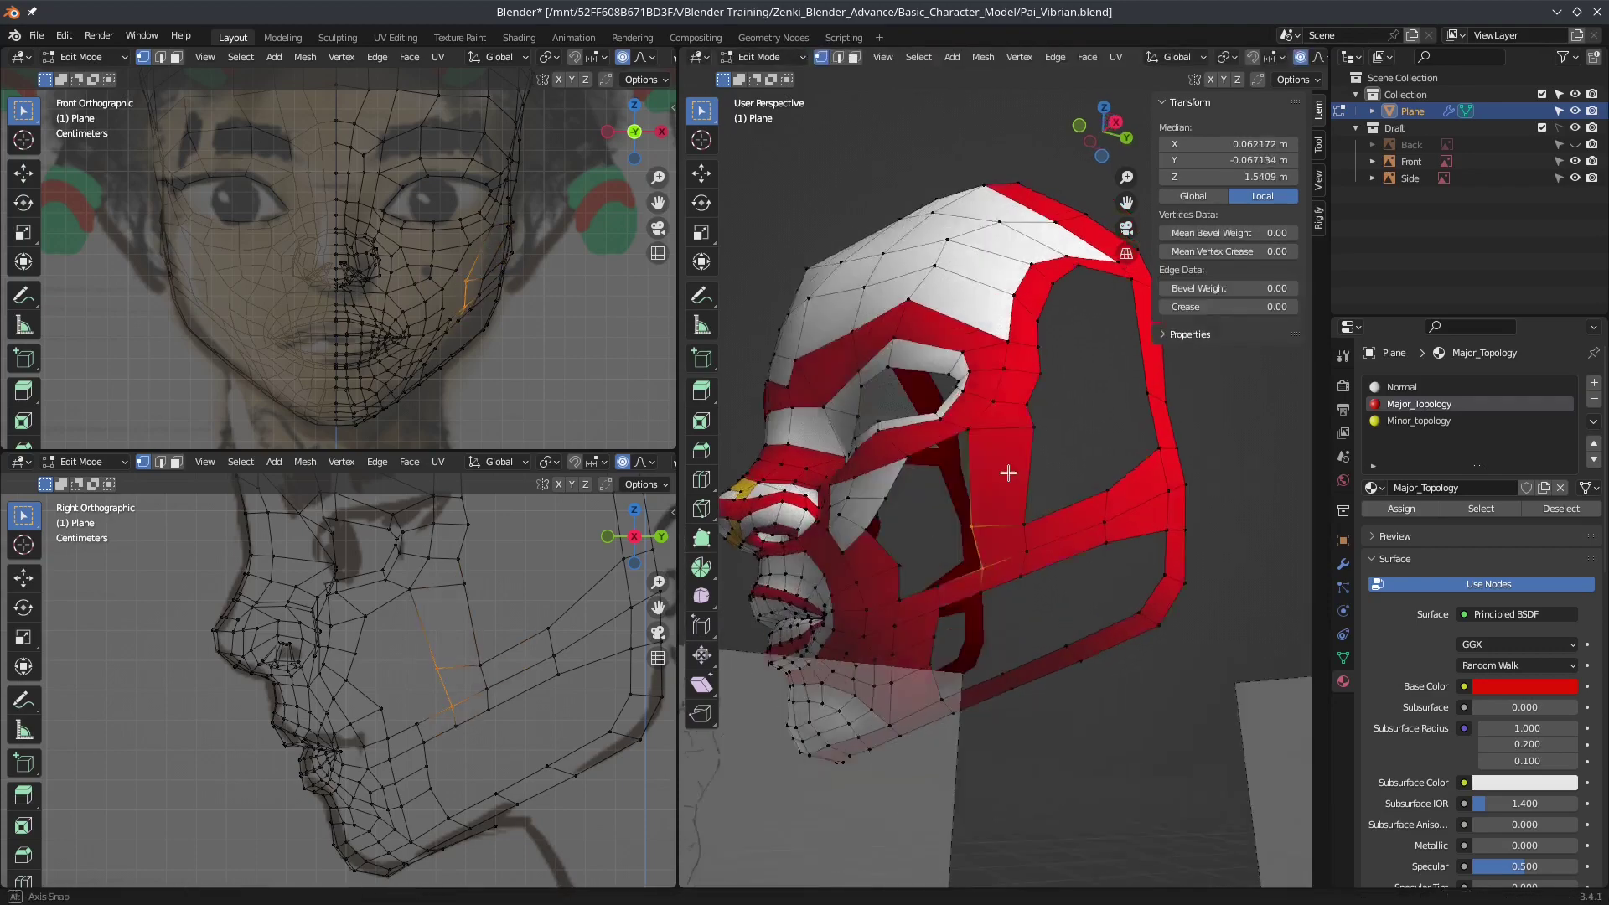
mouse_move(960, 553)
middle_down()
mouse_move(1032, 415)
mouse_move(1047, 507)
mouse_move(1067, 485)
mouse_move(1060, 468)
mouse_move(947, 520)
middle_up()
Step: Select the eye edge loop and assign it the yellow Minor_topology material
click(1050, 505)
alt+click(1064, 482)
shift+click(948, 520)
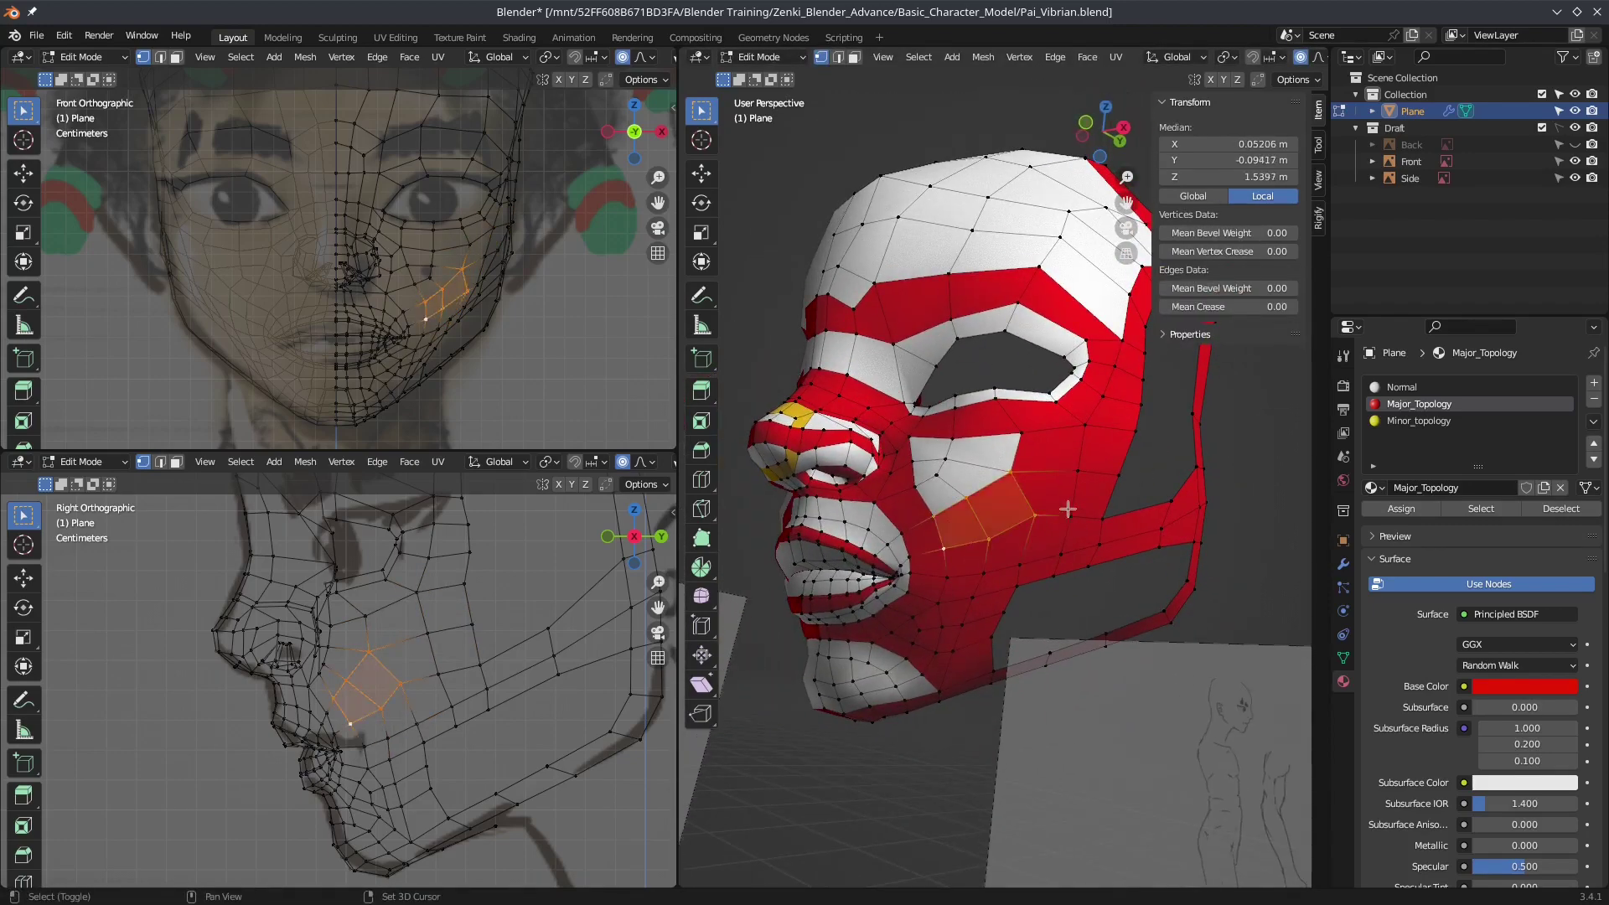
middle_drag(1047, 519, 1122, 528)
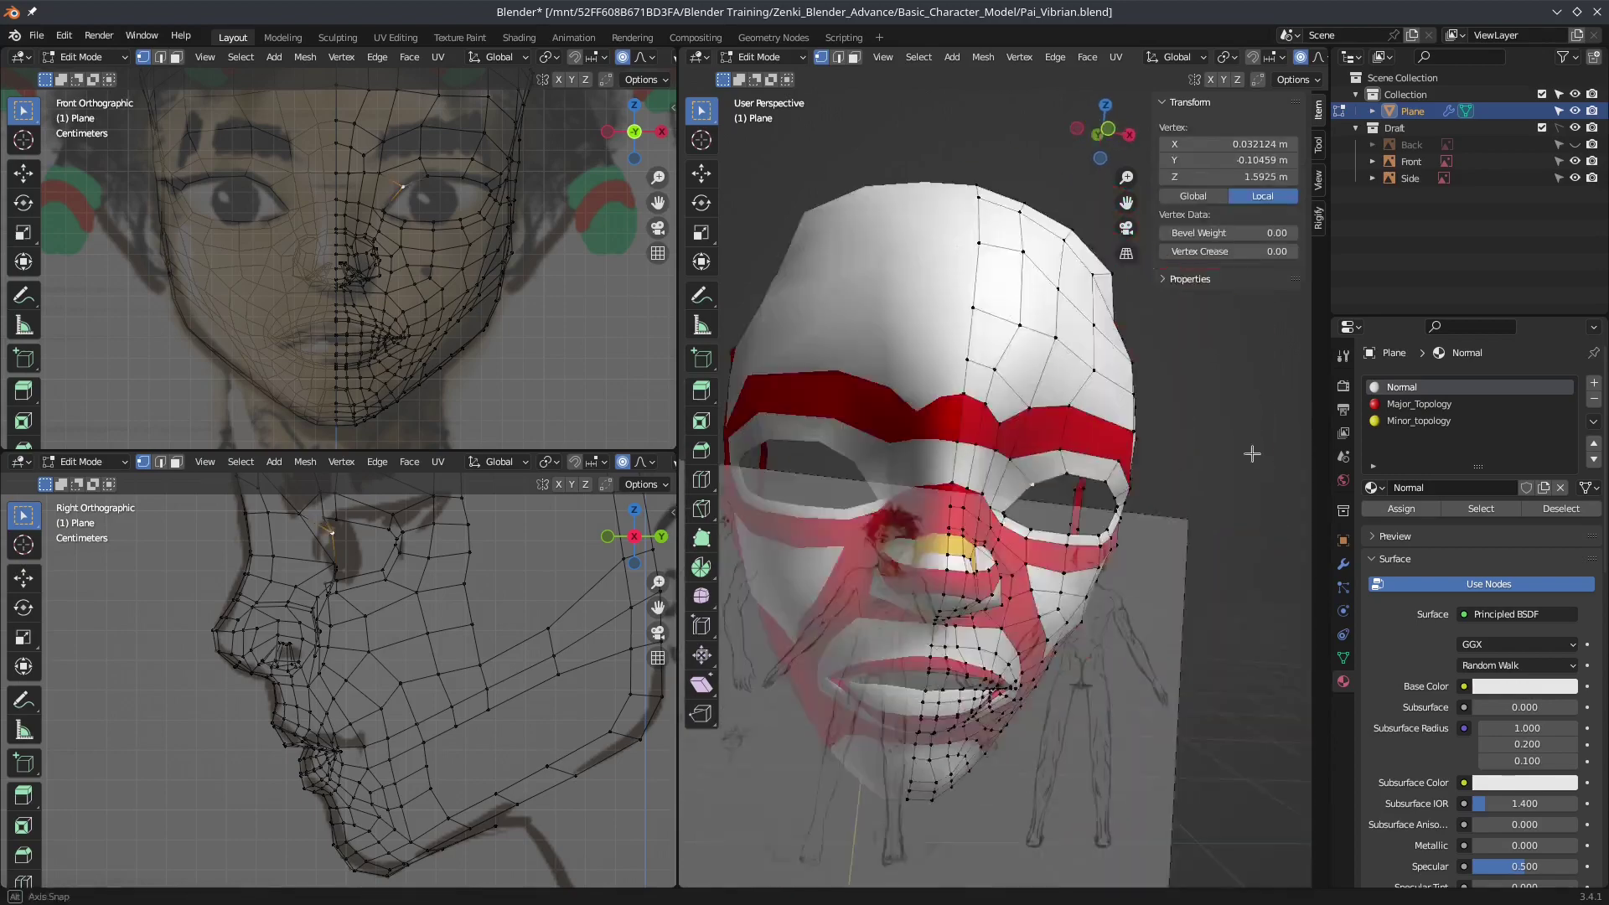
alt+click(1142, 529)
click(1418, 421)
click(1400, 509)
Step: Switch the head back to Sculpt Mode from the interaction mode menu
mouse_move(1048, 503)
middle_down()
mouse_move(940, 318)
mouse_move(844, 530)
middle_up()
key(Tab)
key(Tab)
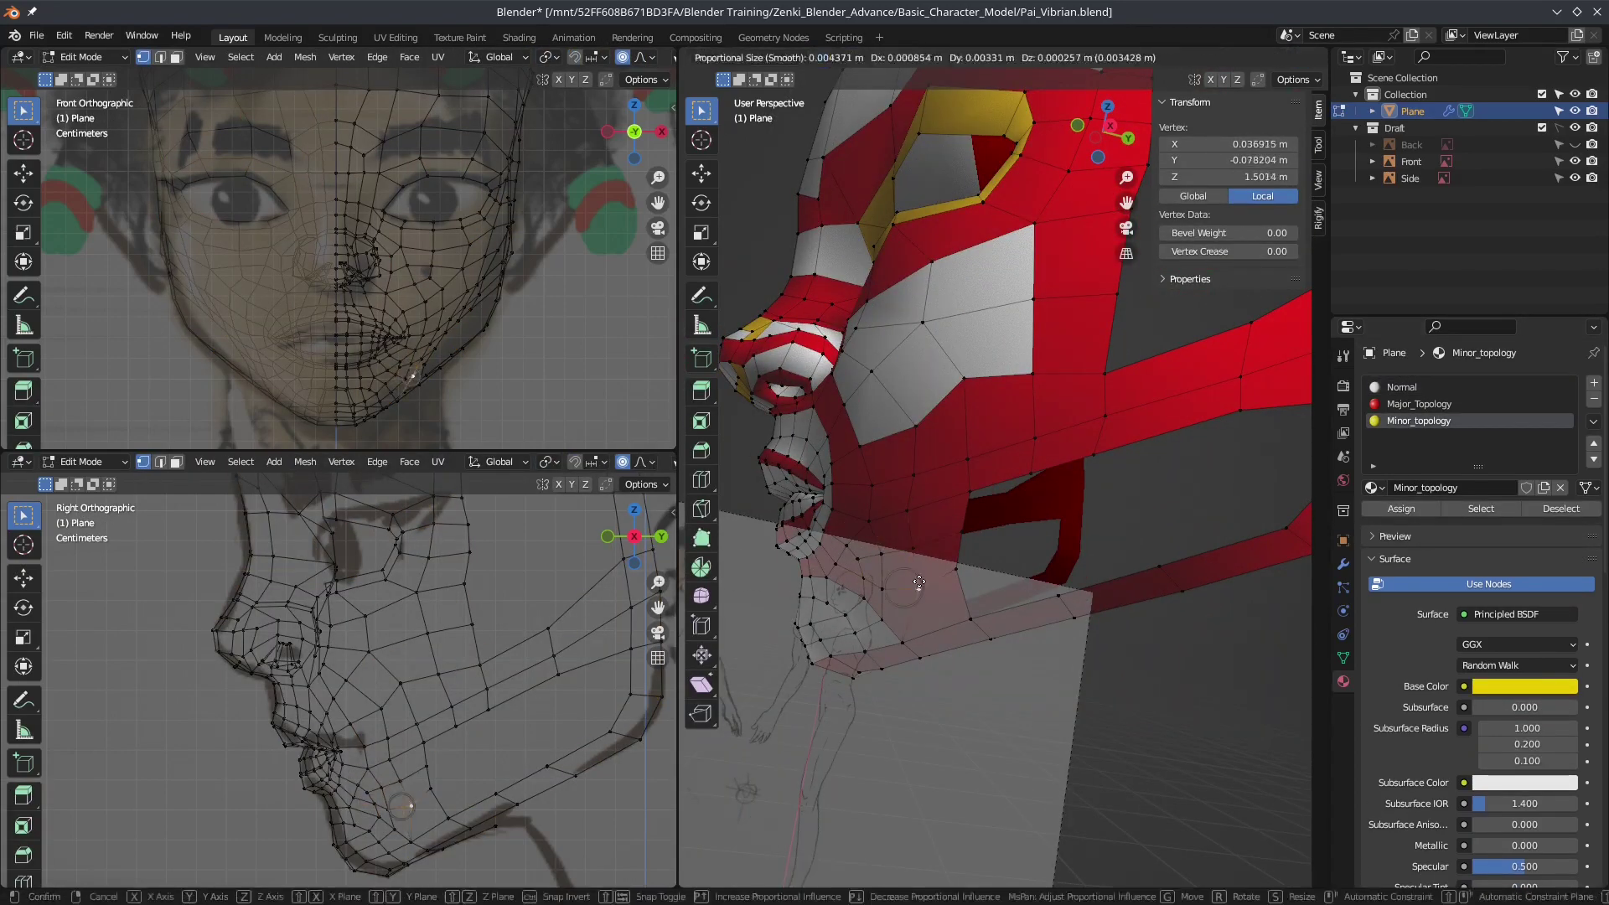
click(1006, 511)
middle_drag(1006, 511, 1050, 485)
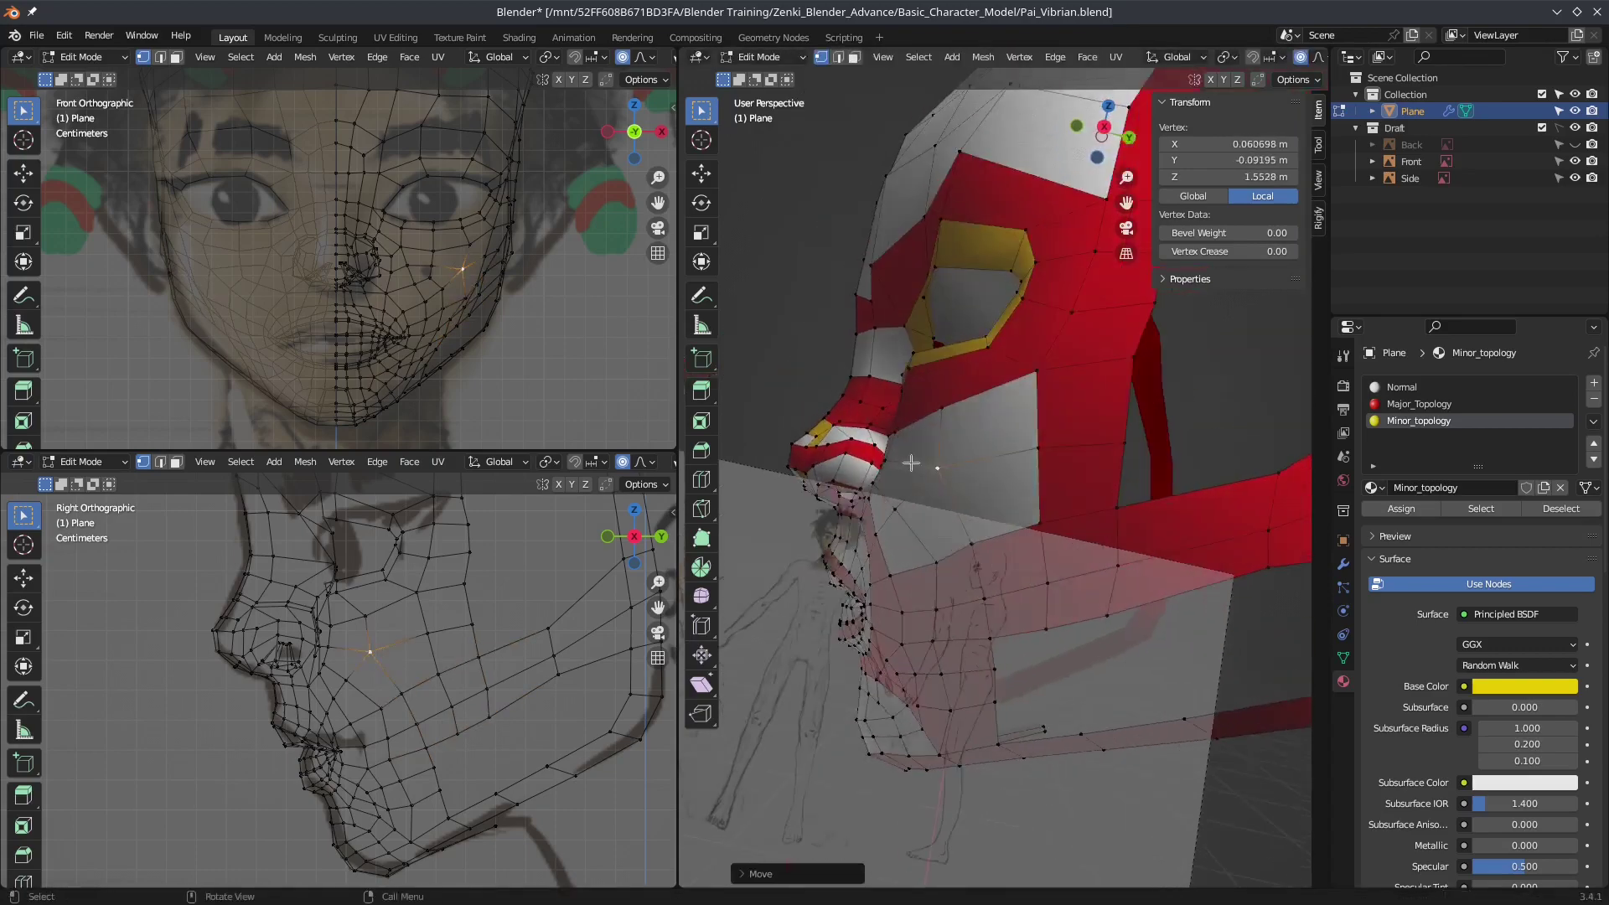
scroll(906, 398, down, 5)
click(767, 56)
click(758, 113)
scroll(963, 419, up, 5)
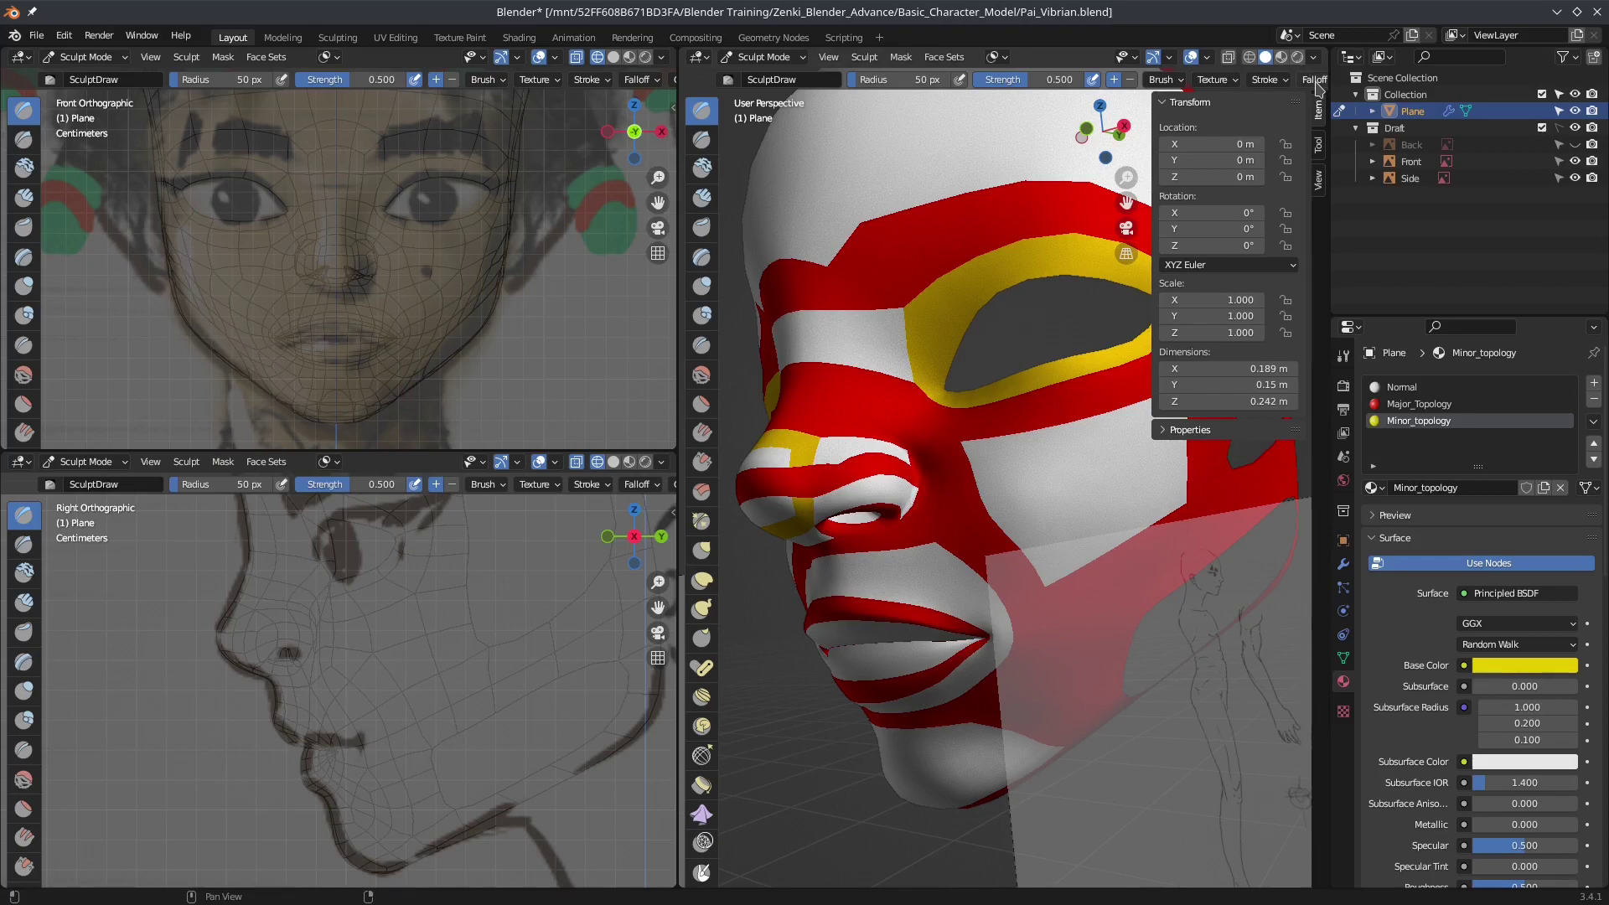
Step: Set viewport shading to the red MatCap and hide the side panel
middle_drag(1127, 94, 963, 124)
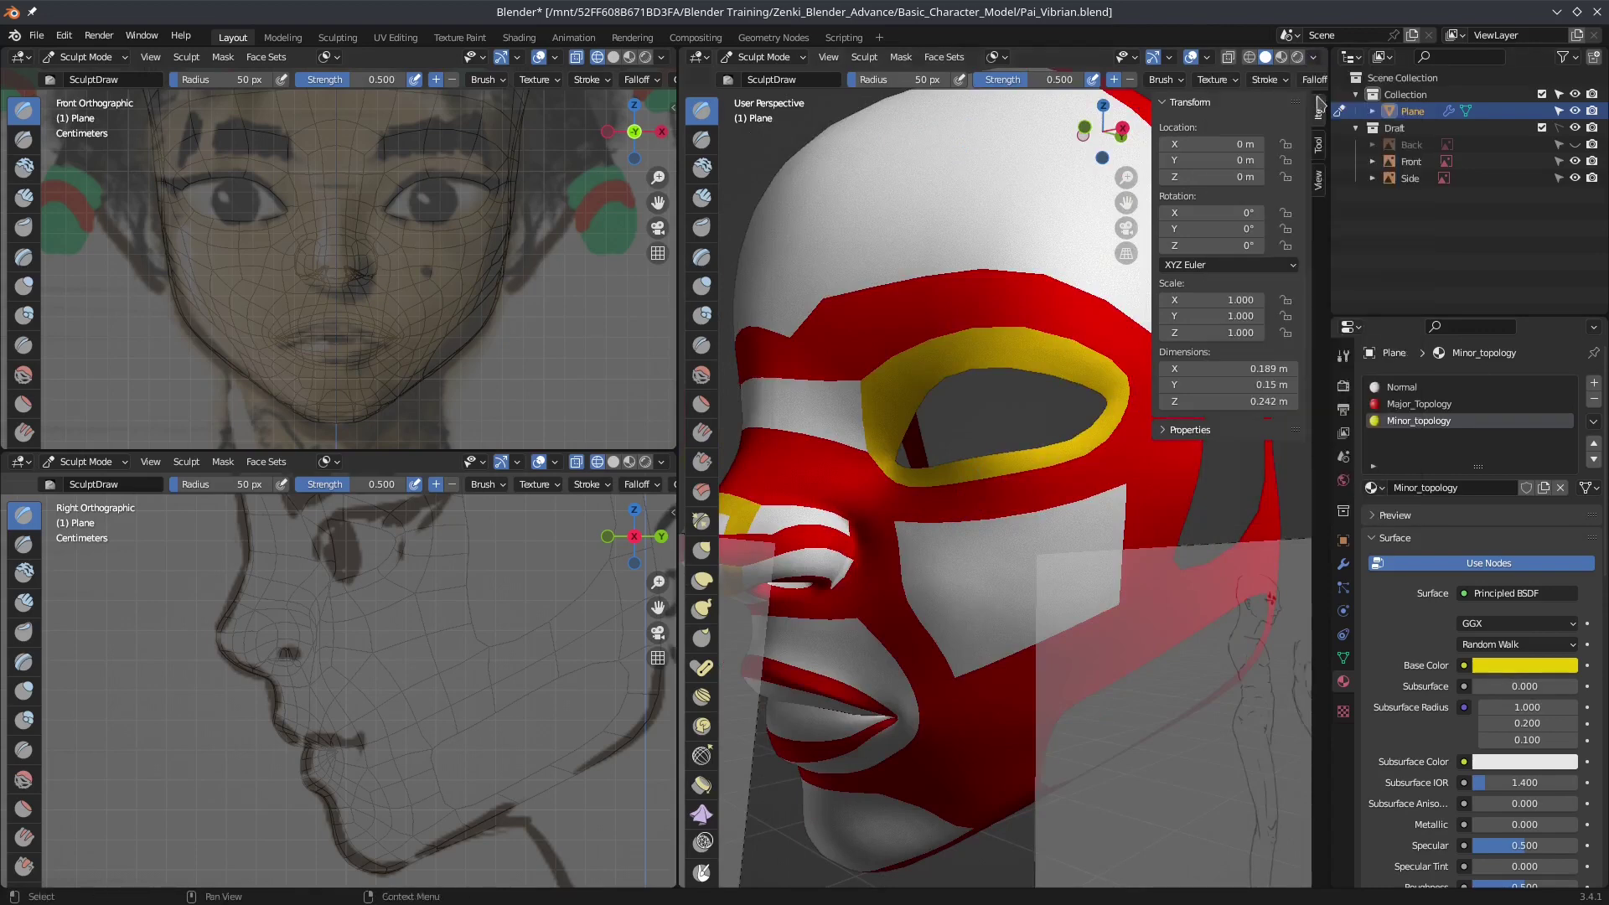
click(1312, 56)
click(1249, 215)
click(1124, 341)
mouse_move(1124, 341)
middle_down()
mouse_move(1002, 458)
mouse_move(1009, 475)
mouse_move(1178, 449)
mouse_move(1073, 373)
mouse_move(1157, 475)
mouse_move(994, 346)
mouse_move(1051, 445)
middle_up()
key(n)
Step: Select the Grab brush and enlarge its radius, briefly checking vertices in Edit Mode
key(g)
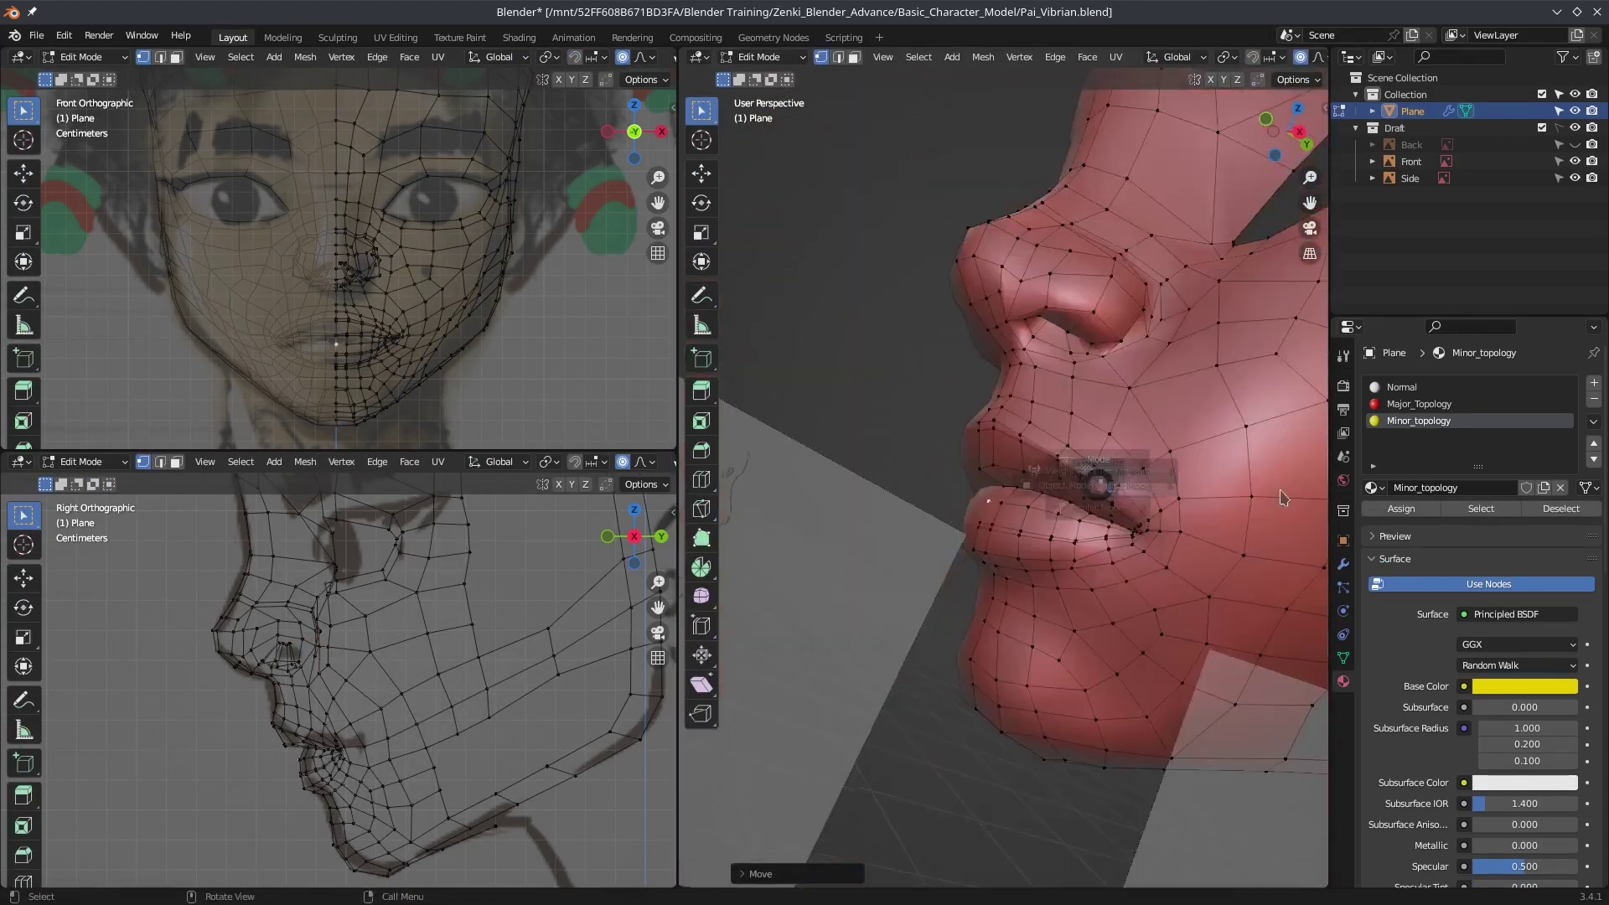
key(ctrl+Tab)
click(1141, 465)
key(2)
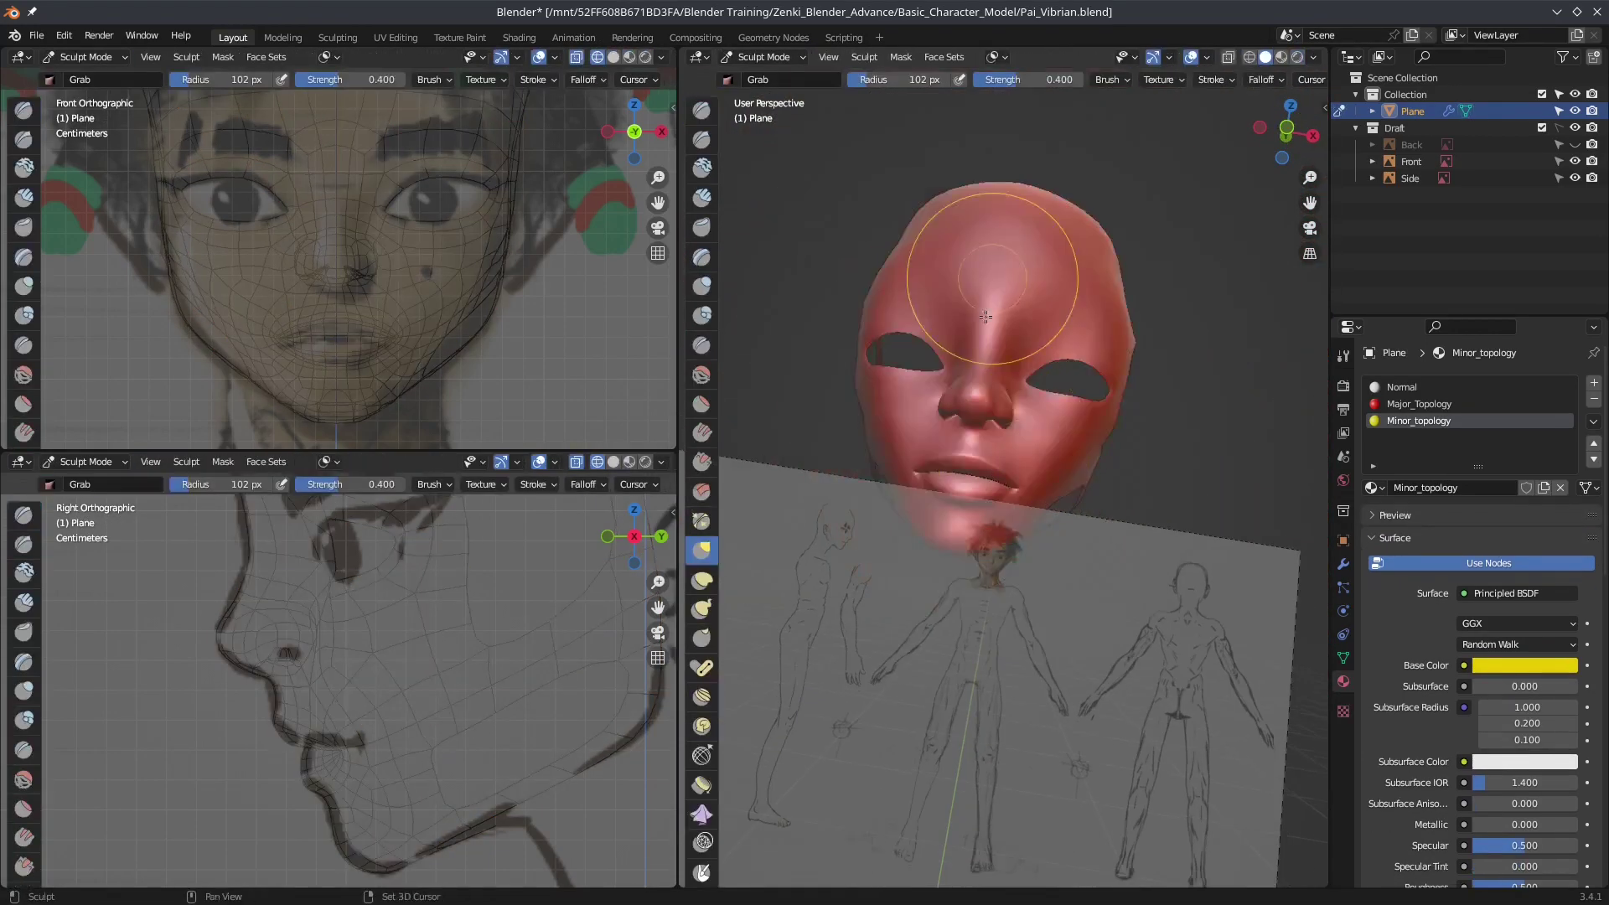
scroll(1017, 474, up, 5)
scroll(1090, 412, up, 3)
scroll(1090, 412, down, 5)
middle_drag(1067, 367, 1056, 286)
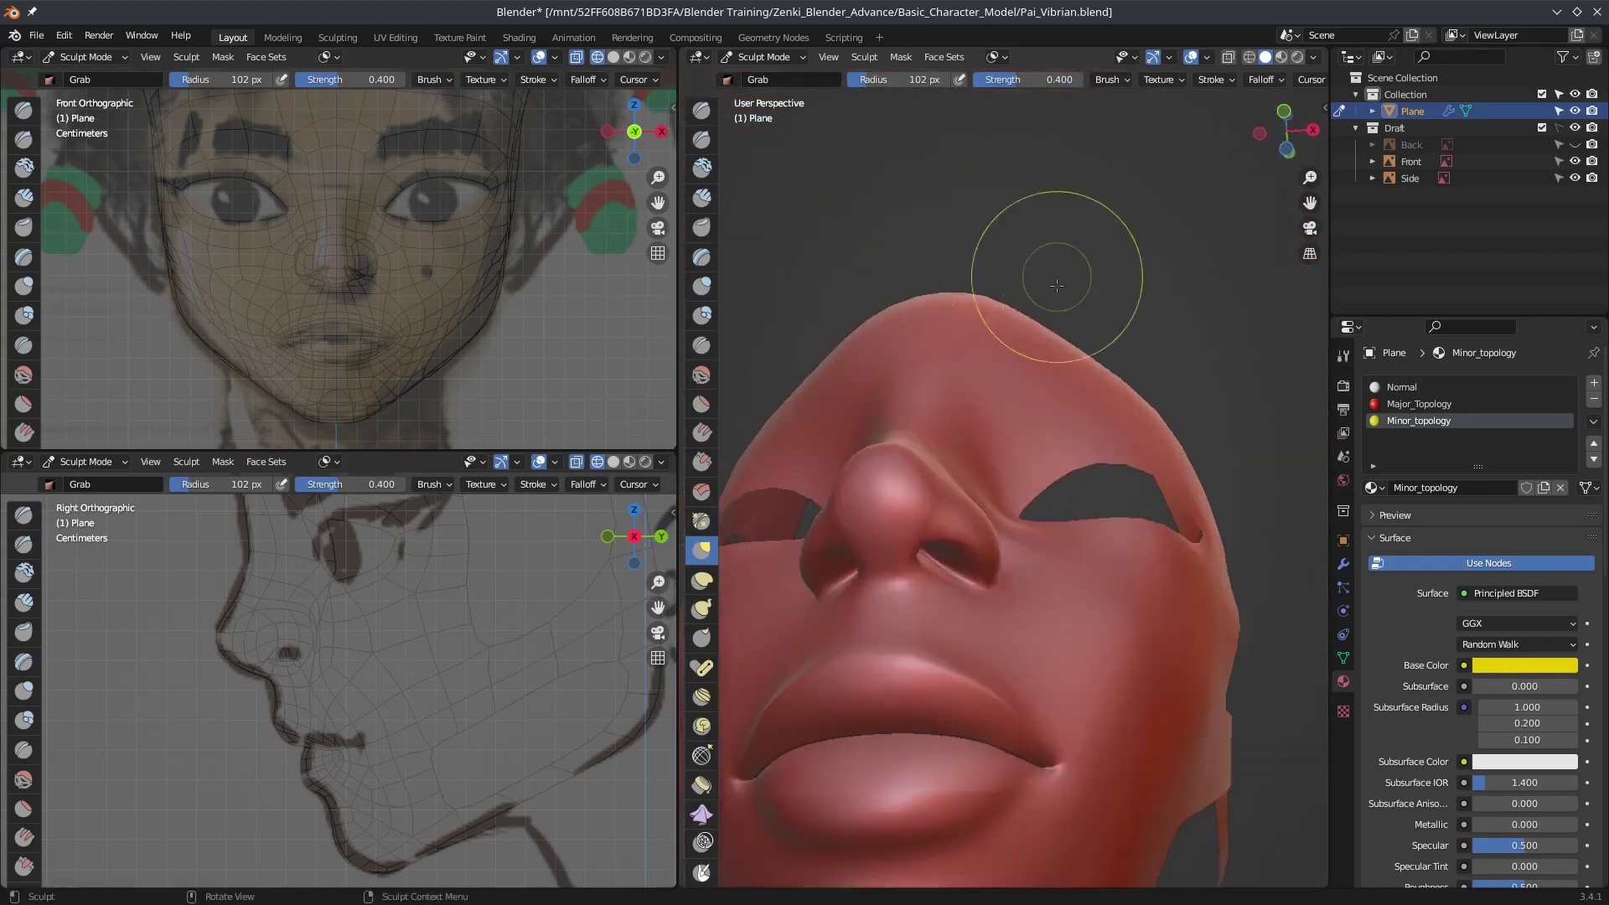
click(1173, 401)
Step: Extrude a new vertex at the jaw and grab-sculpt the cheek and jaw smoother
mouse_move(952, 276)
middle_down()
mouse_move(1064, 429)
mouse_move(998, 455)
middle_up()
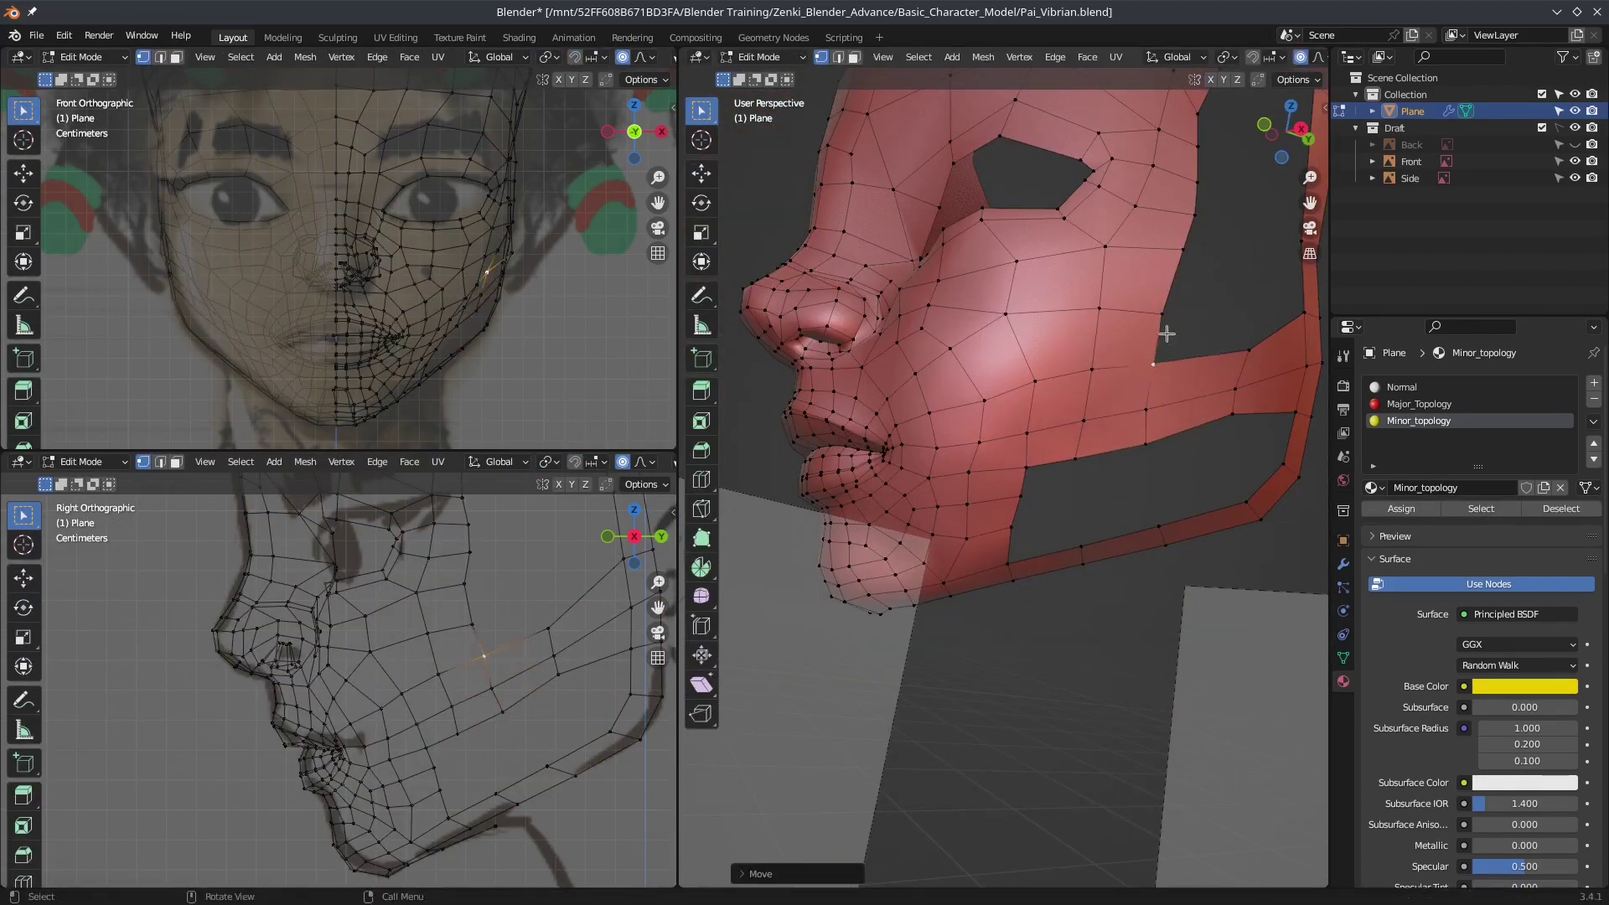
middle_drag(1166, 334, 1157, 335)
key(ctrl+r)
ctrl+right_click(1159, 452)
middle_drag(1160, 452, 1202, 471)
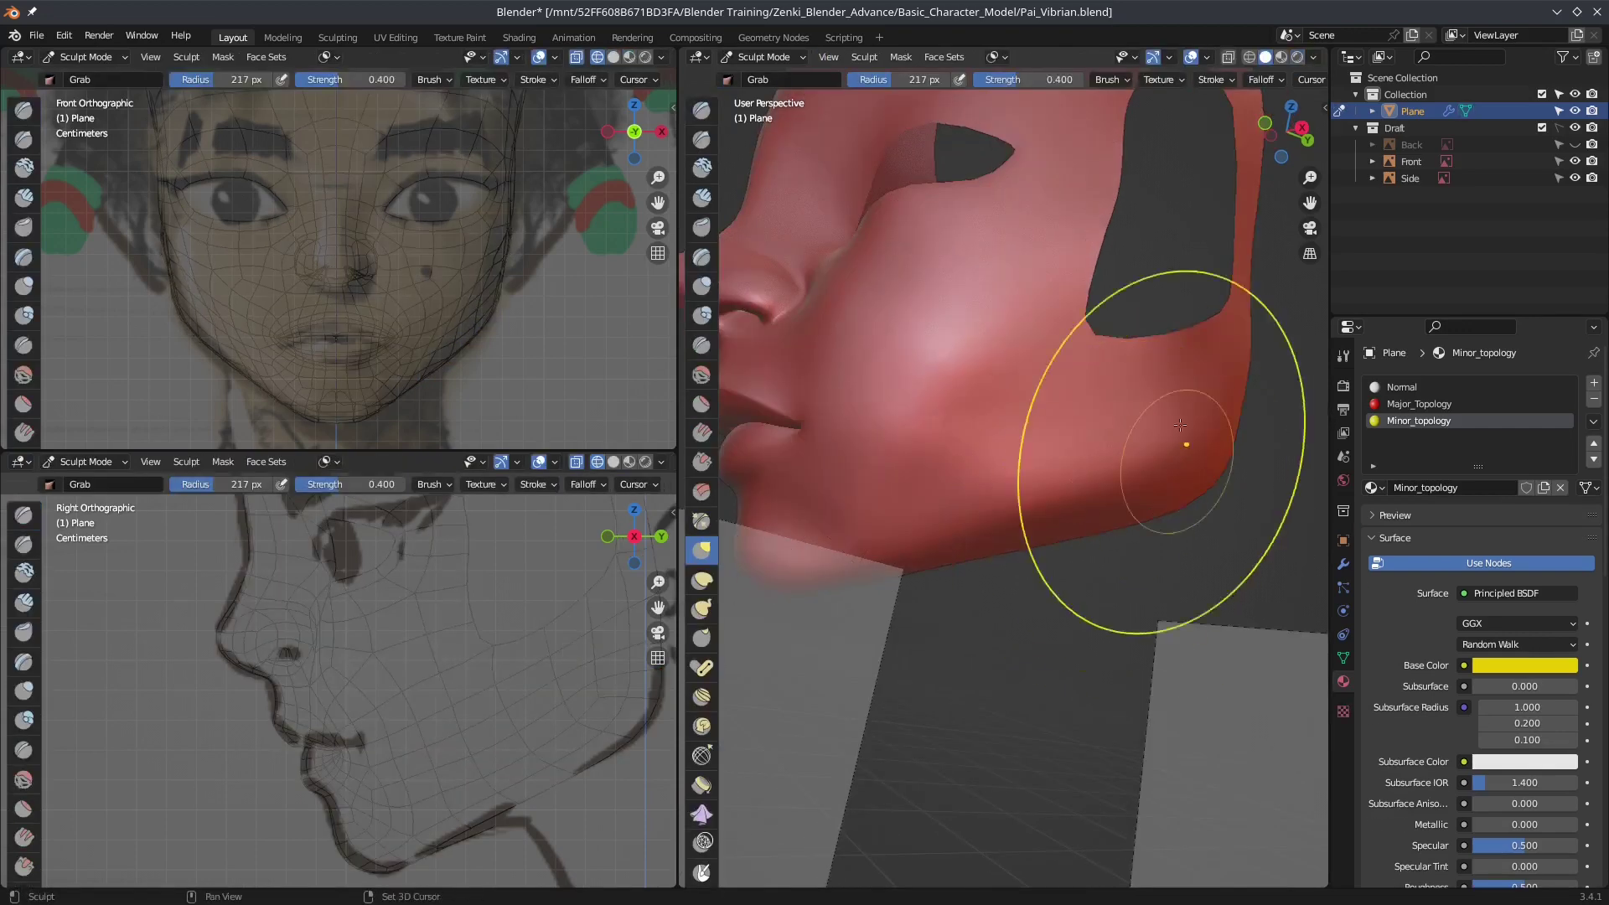
scroll(397, 307, up, 3)
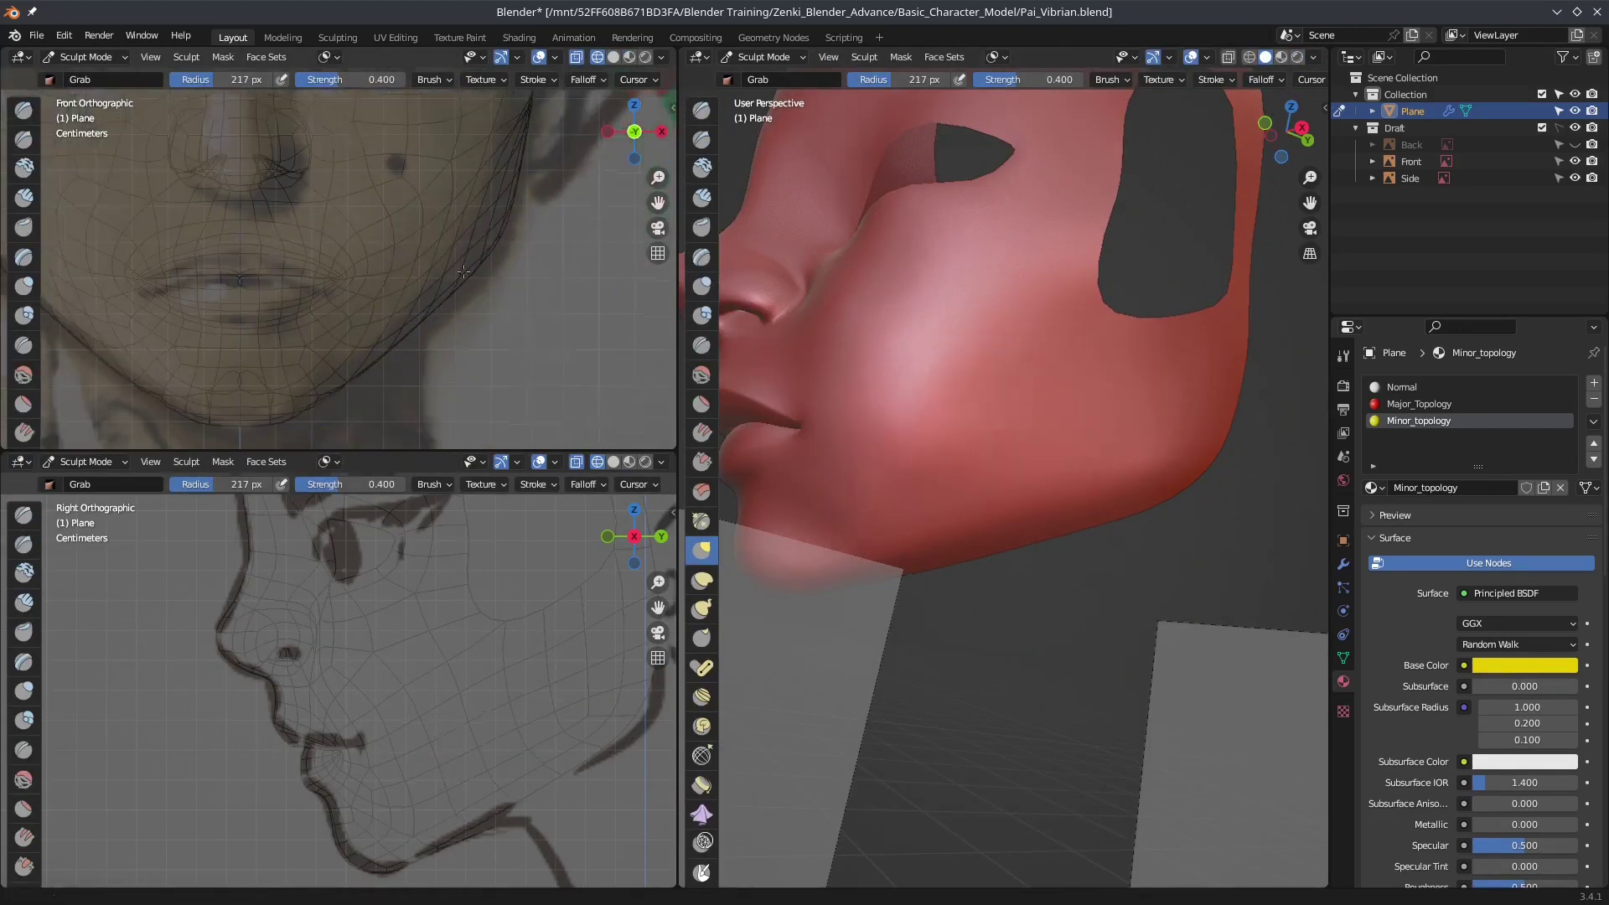
scroll(478, 331, up, 3)
scroll(345, 334, down, 3)
scroll(345, 335, down, 3)
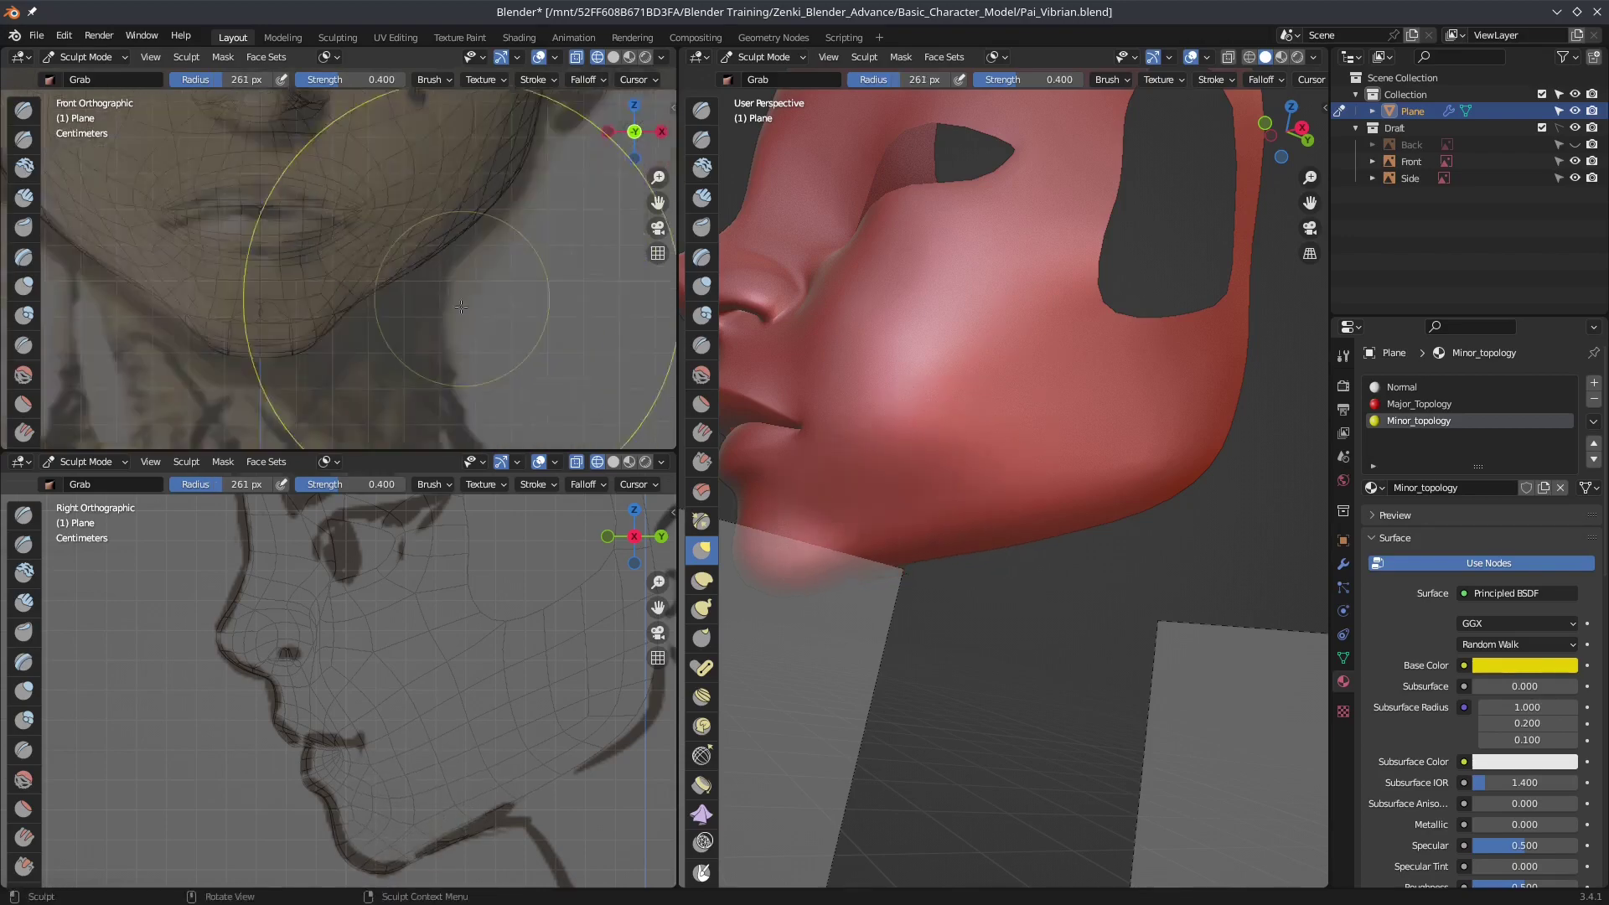
scroll(345, 334, down, 2)
middle_drag(922, 419, 1124, 398)
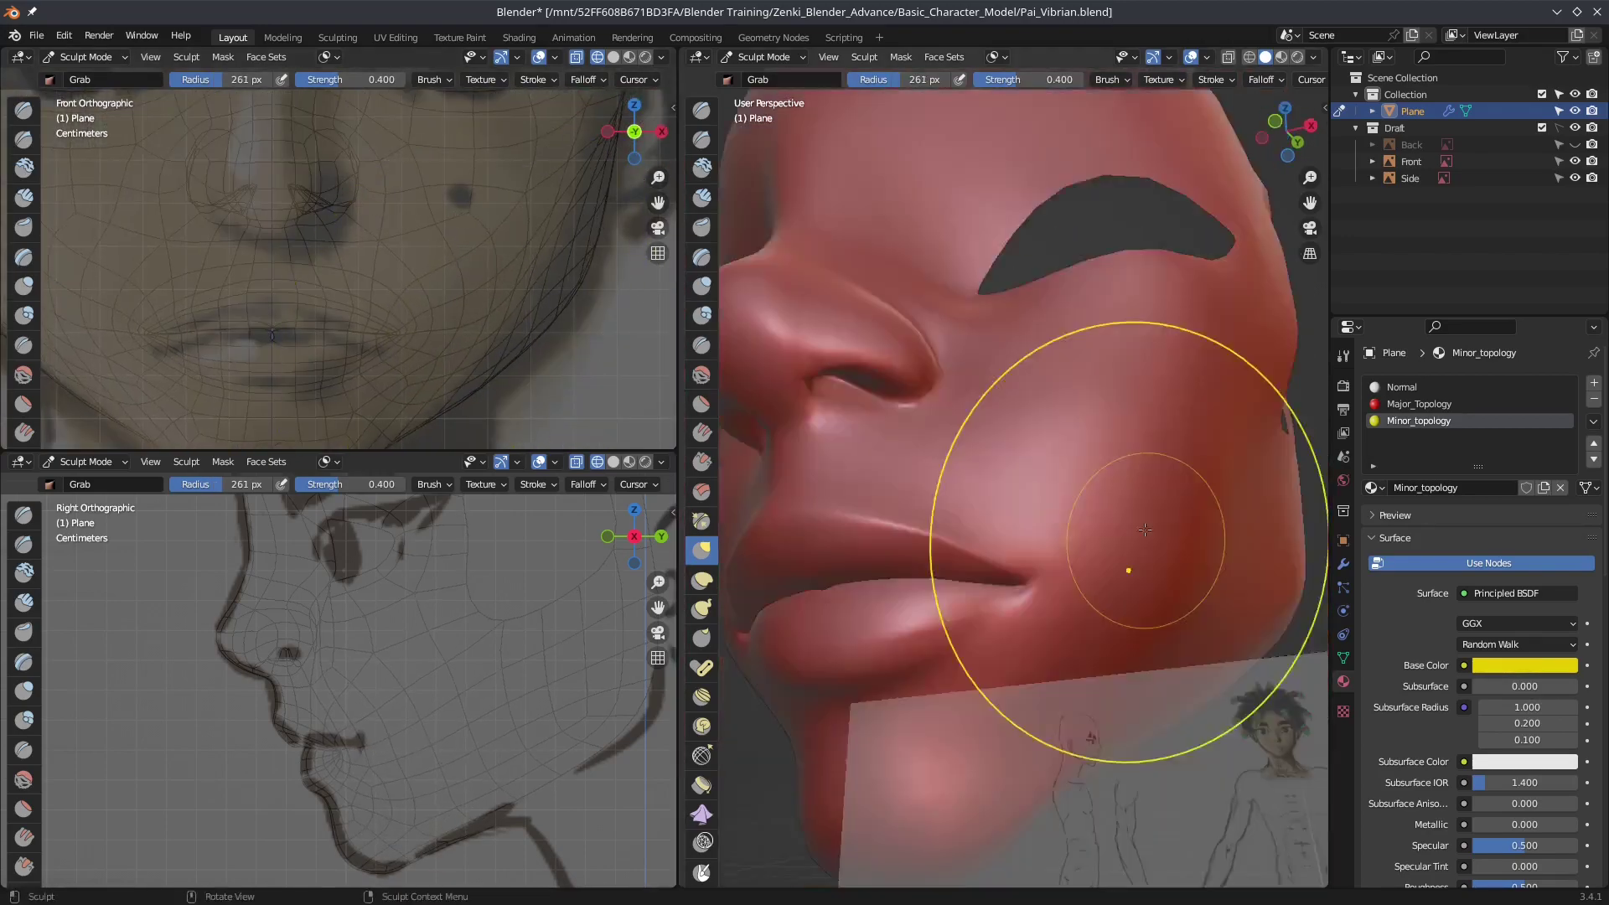
middle_drag(921, 419, 948, 413)
key(ctrl+Tab)
middle_drag(987, 341, 1039, 428)
Step: Enter Edit Mode and move a mouth-and-chin vertex into place
key(Tab)
scroll(1068, 449, up, 2)
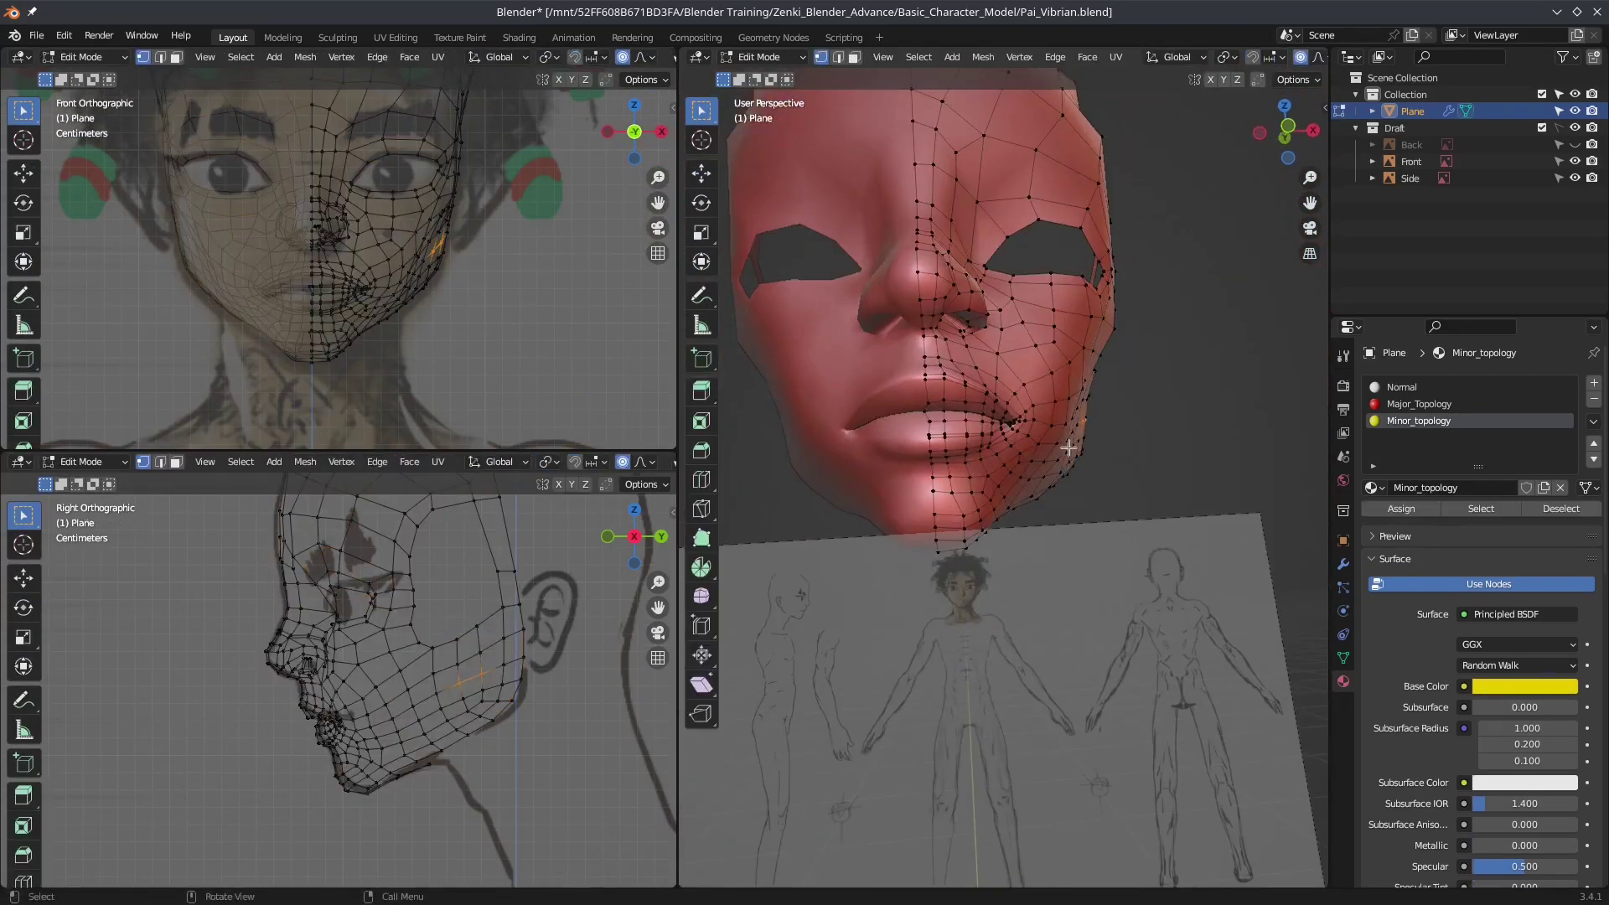
scroll(487, 301, up, 4)
key(g)
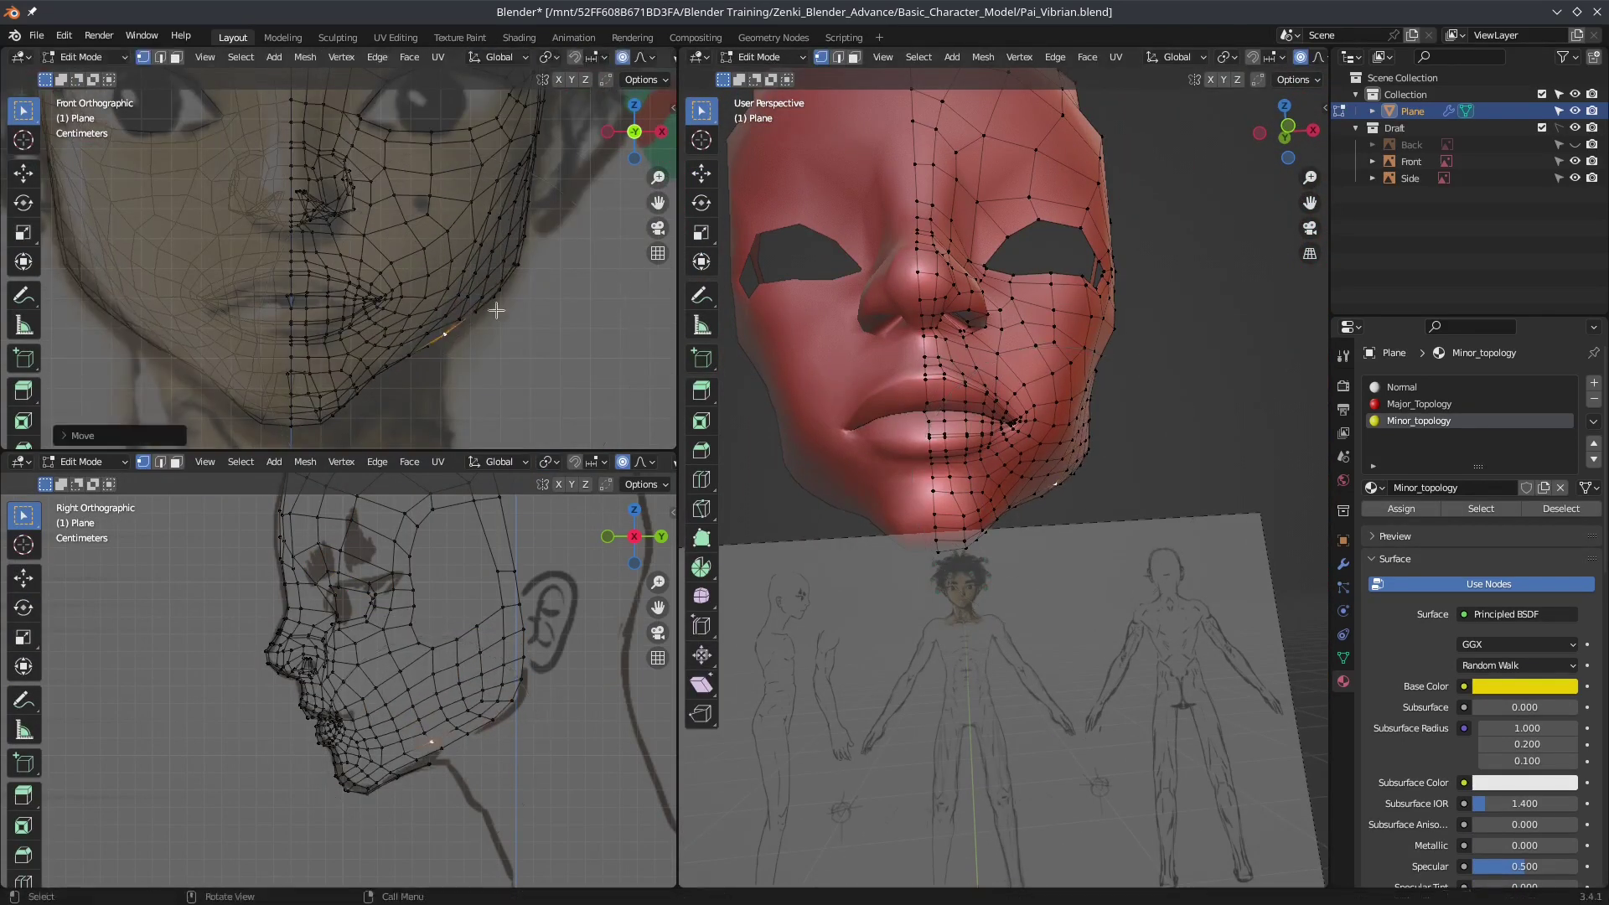
scroll(495, 230, down, 1)
middle_drag(1005, 469, 1074, 541)
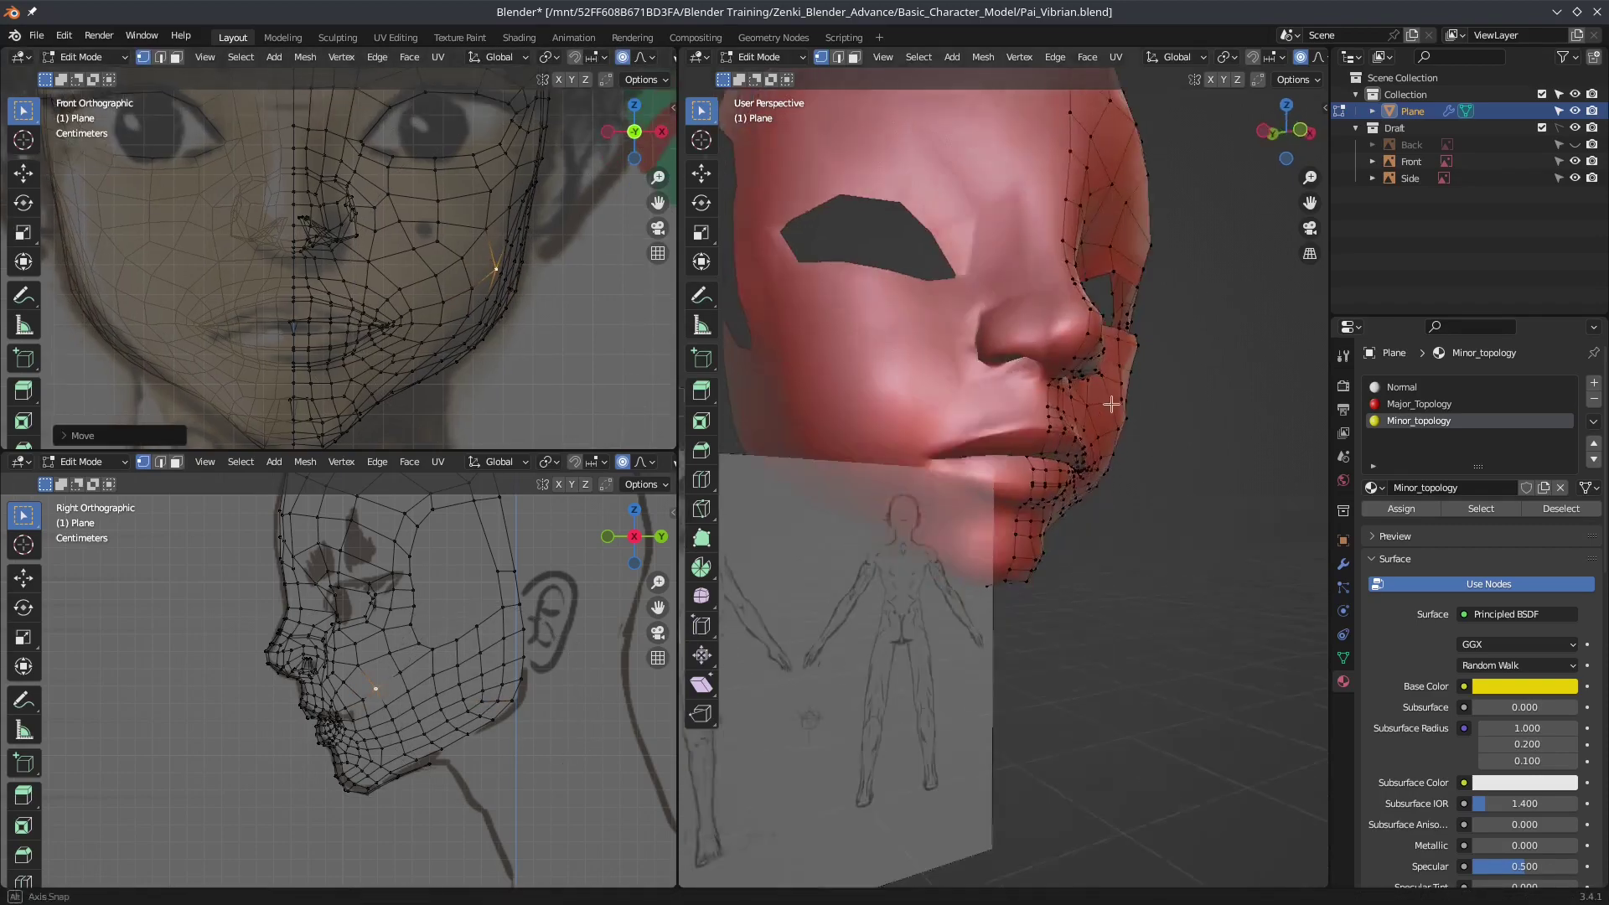
scroll(1073, 540, up, 2)
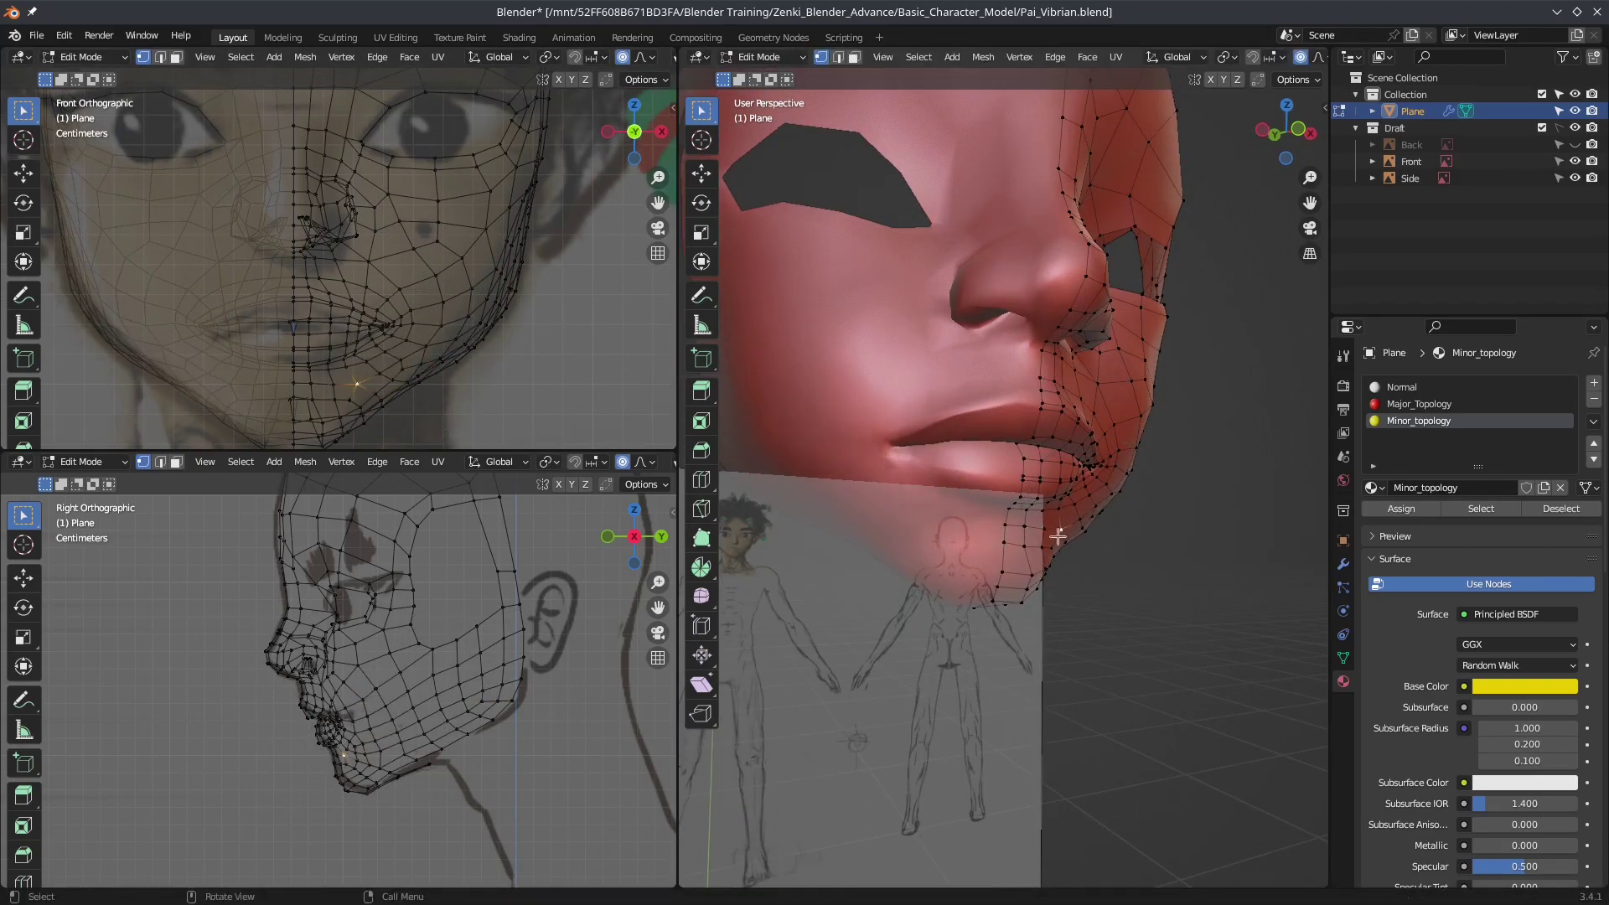
click(1170, 369)
scroll(1169, 369, down, 5)
mouse_move(1170, 368)
middle_down()
mouse_move(1114, 435)
mouse_move(1156, 492)
mouse_move(1089, 444)
middle_up()
scroll(1145, 491, up, 4)
Step: Adjust a jaw vertex position, cancelling one unwanted move
key(ctrl+r)
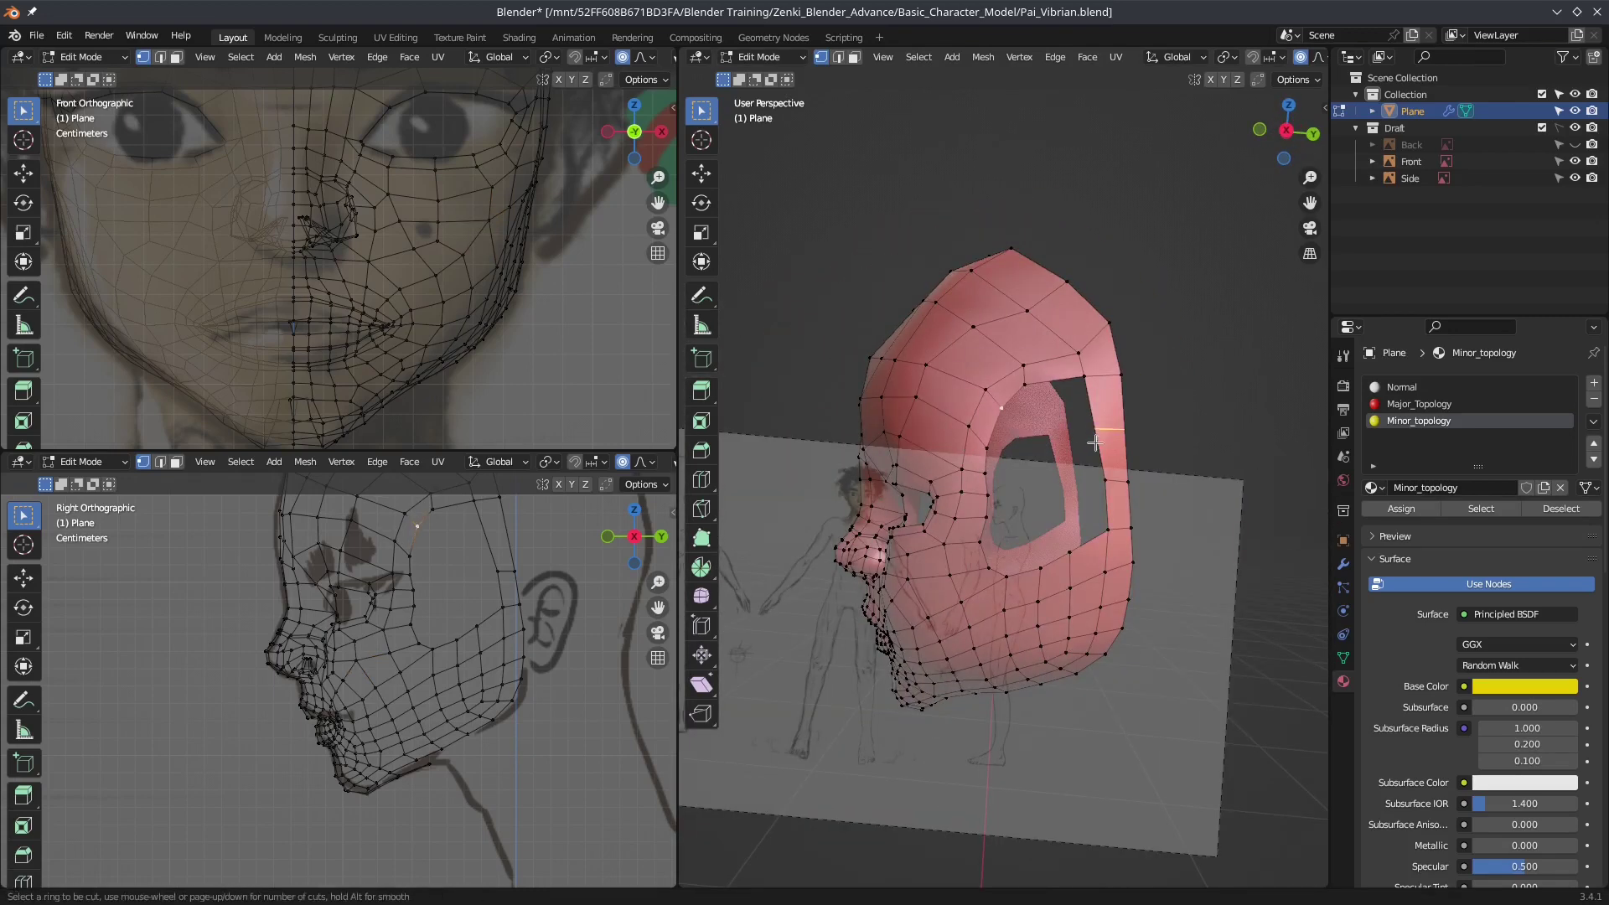
scroll(1087, 456, up, 2)
scroll(1084, 432, up, 2)
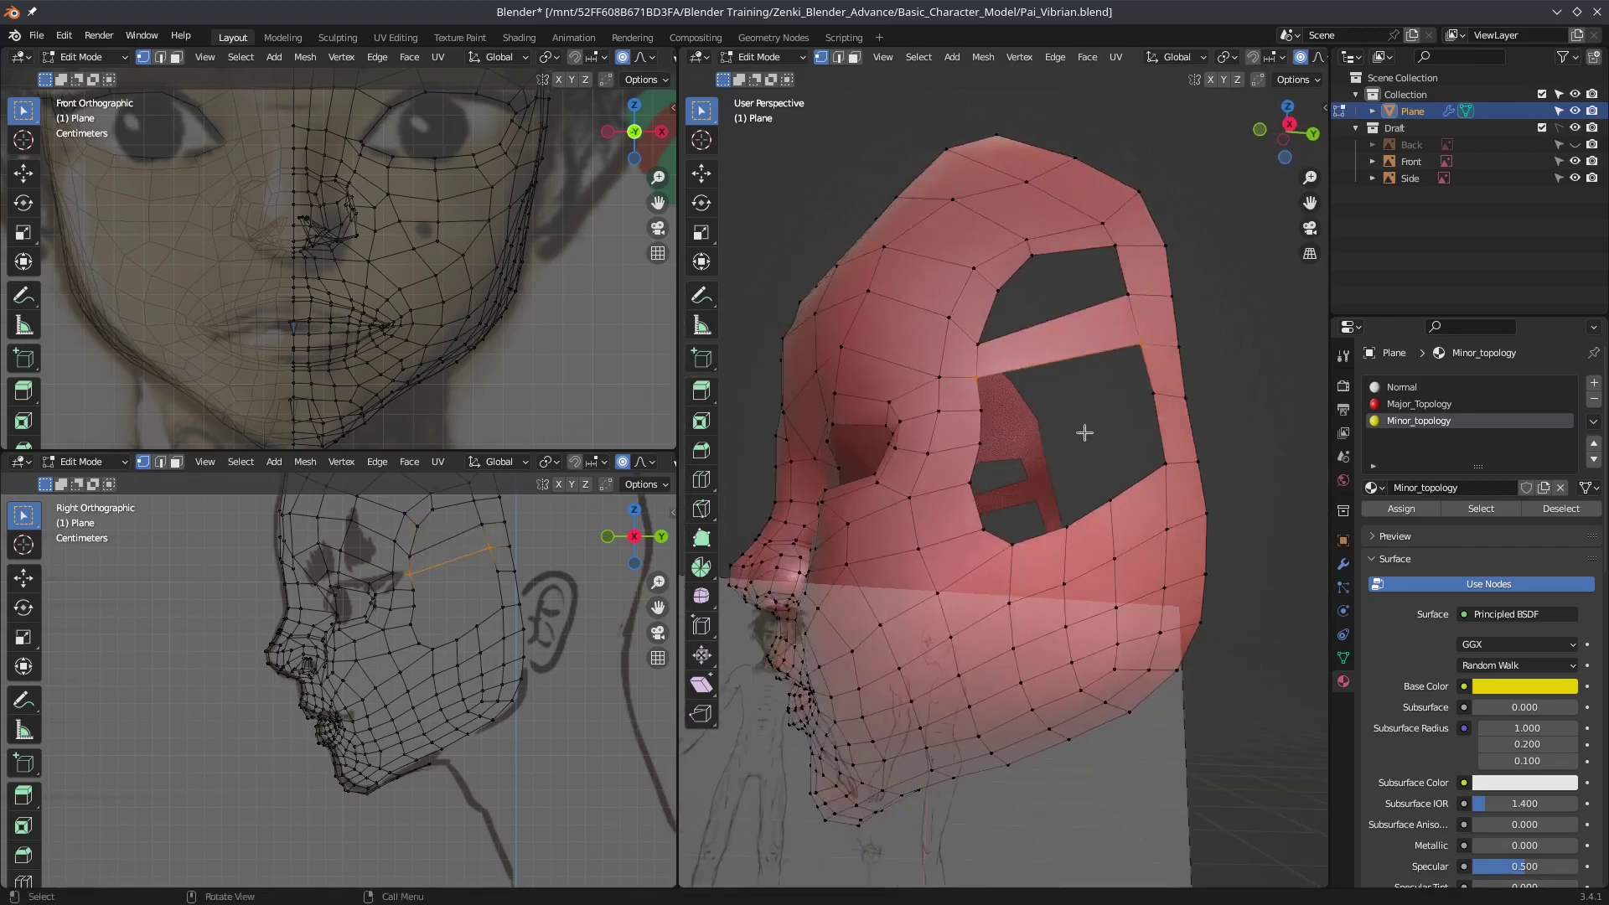
click(1014, 554)
middle_drag(1013, 554, 1026, 406)
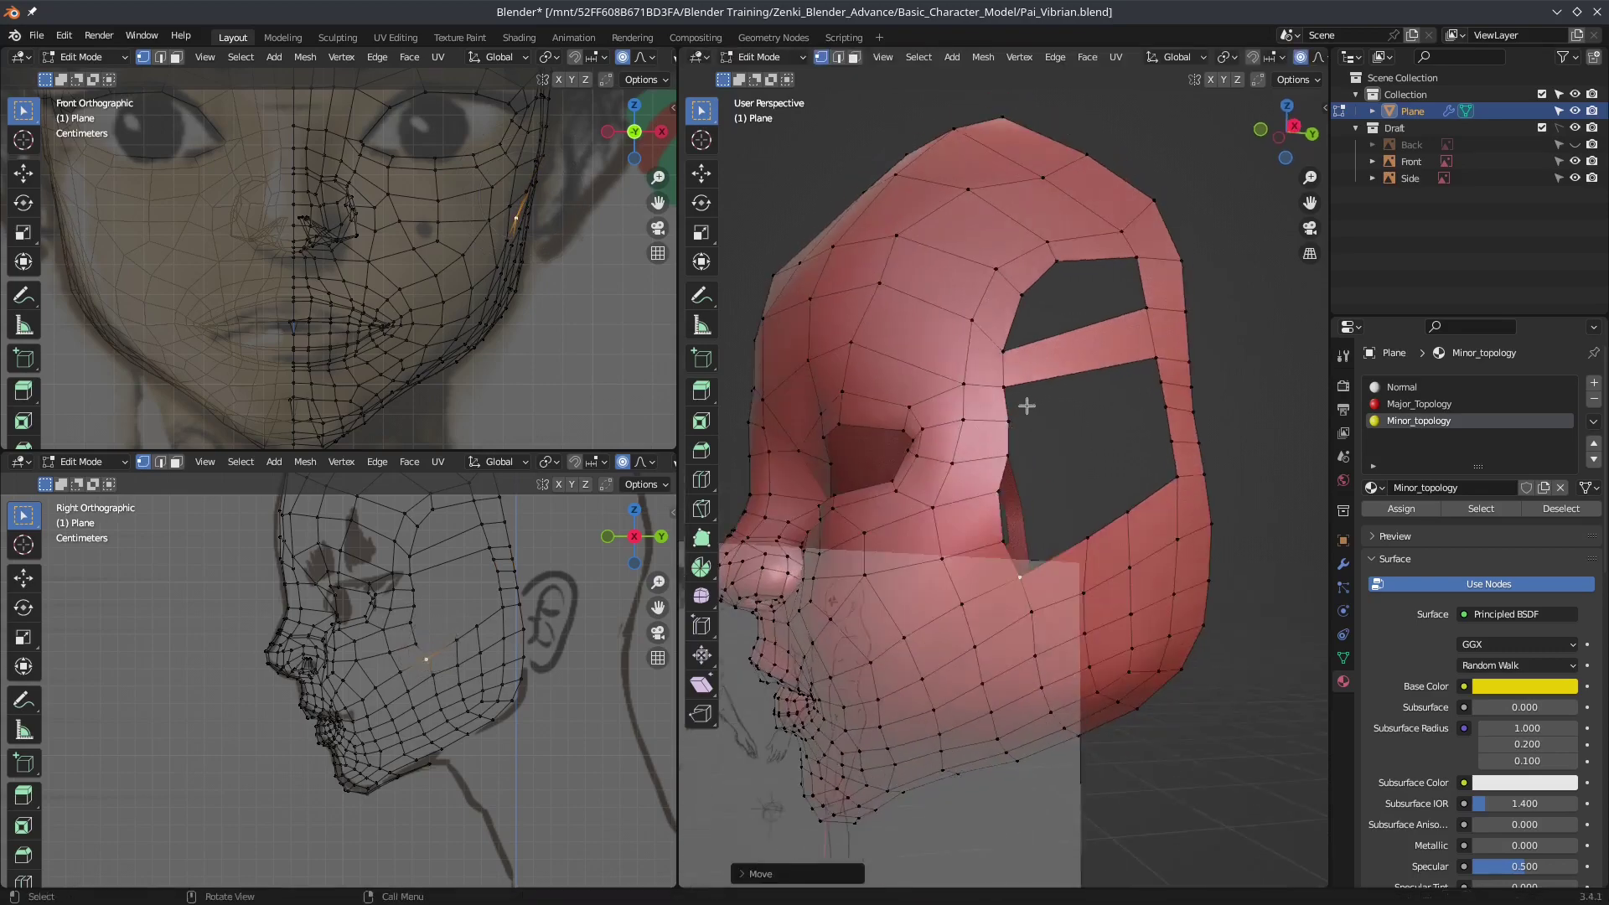
middle_drag(1081, 332, 1150, 399)
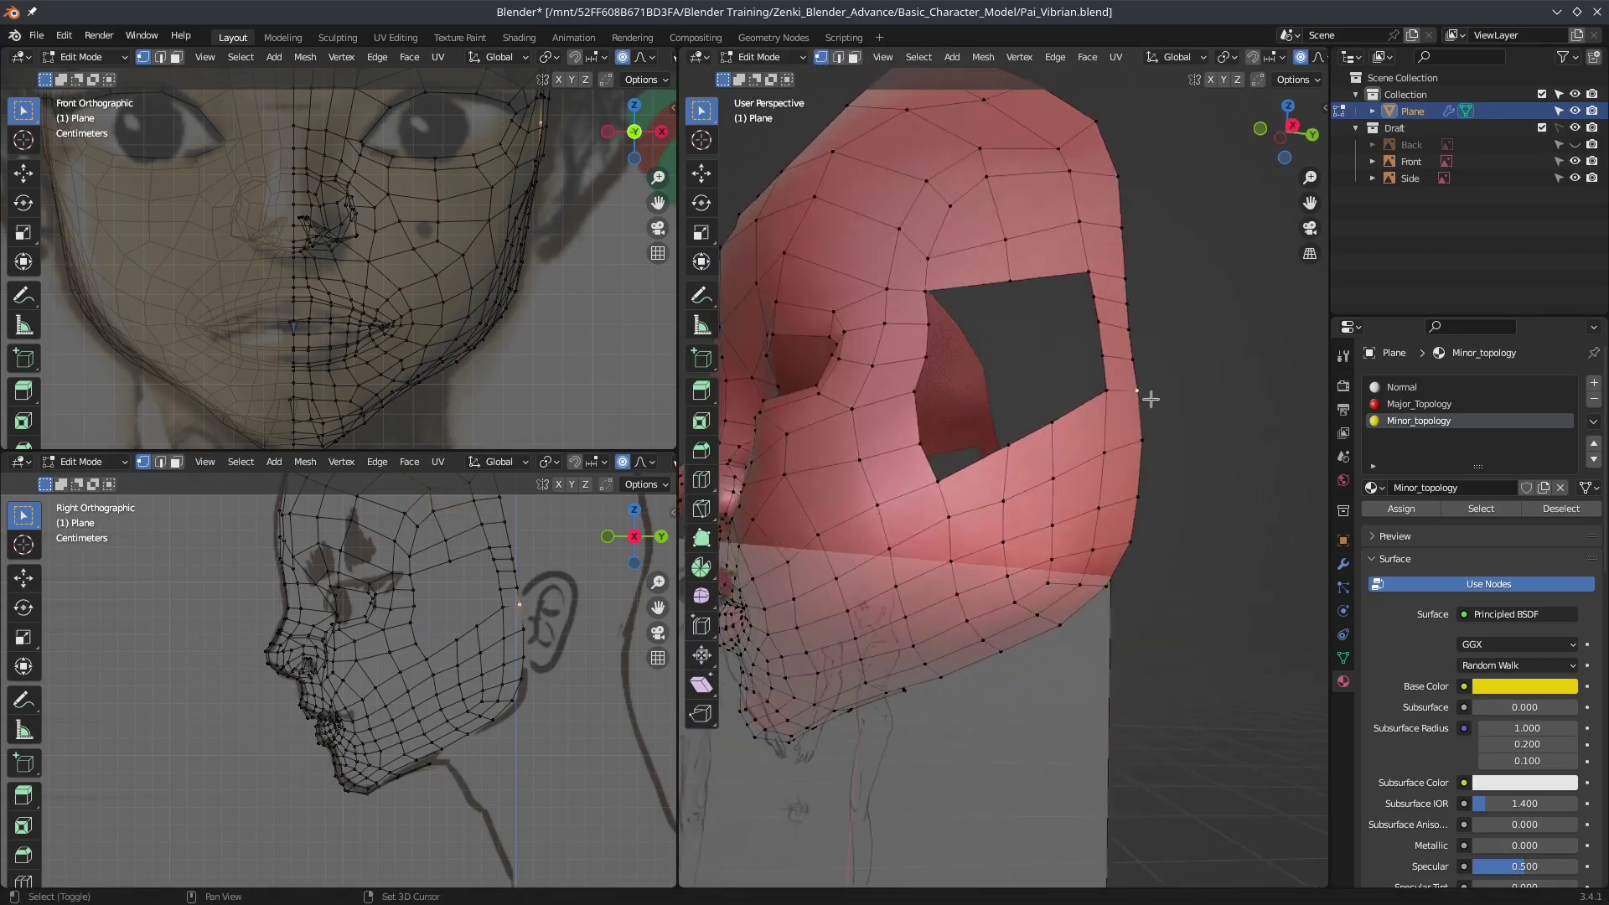
right_click(1144, 382)
scroll(545, 218, up, 3)
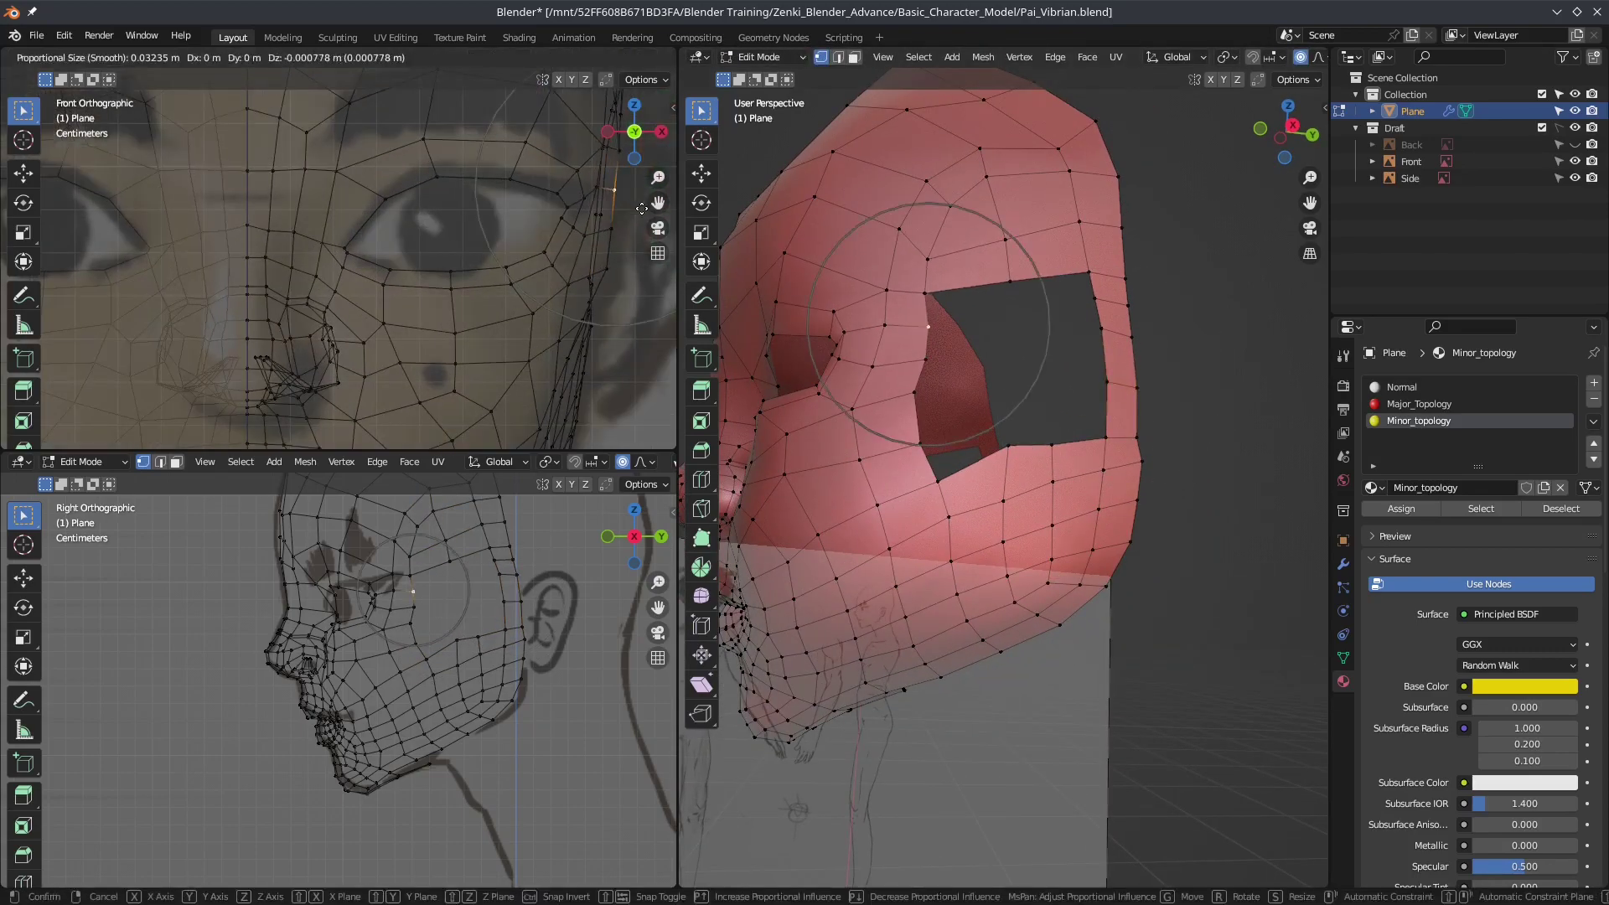
Step: Pull side-of-face and side-of-head vertices into a rounder contour with smooth falloff
click(578, 235)
key(g)
click(578, 252)
scroll(503, 209, down, 3)
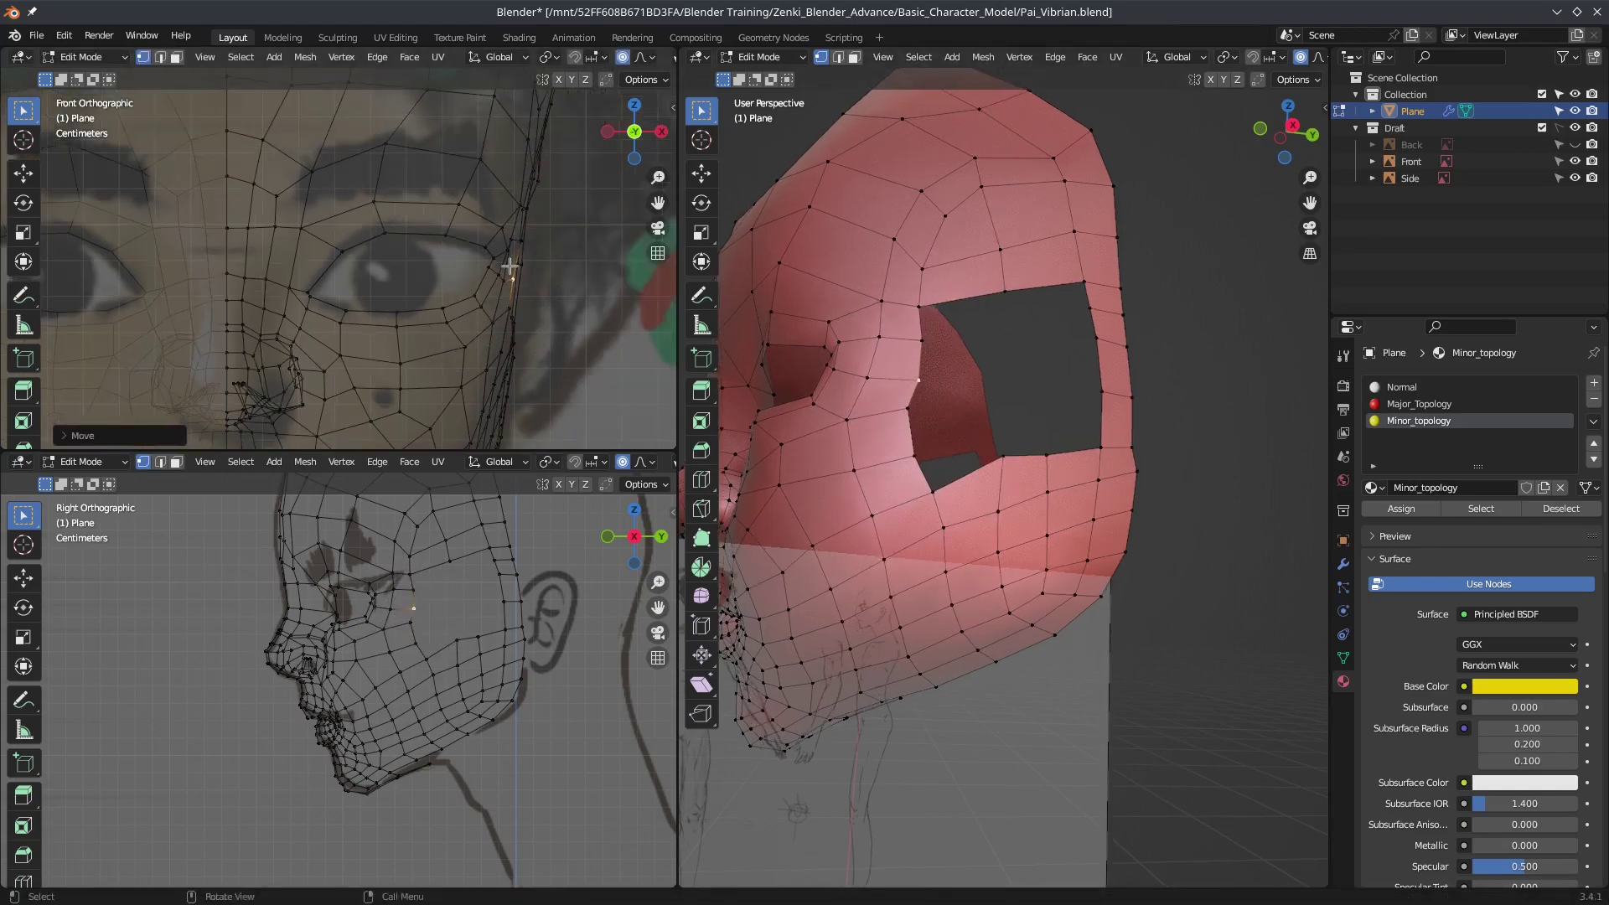
scroll(455, 181, down, 2)
mouse_move(1089, 335)
middle_down()
mouse_move(1125, 327)
mouse_move(972, 494)
middle_up()
click(966, 493)
key(g)
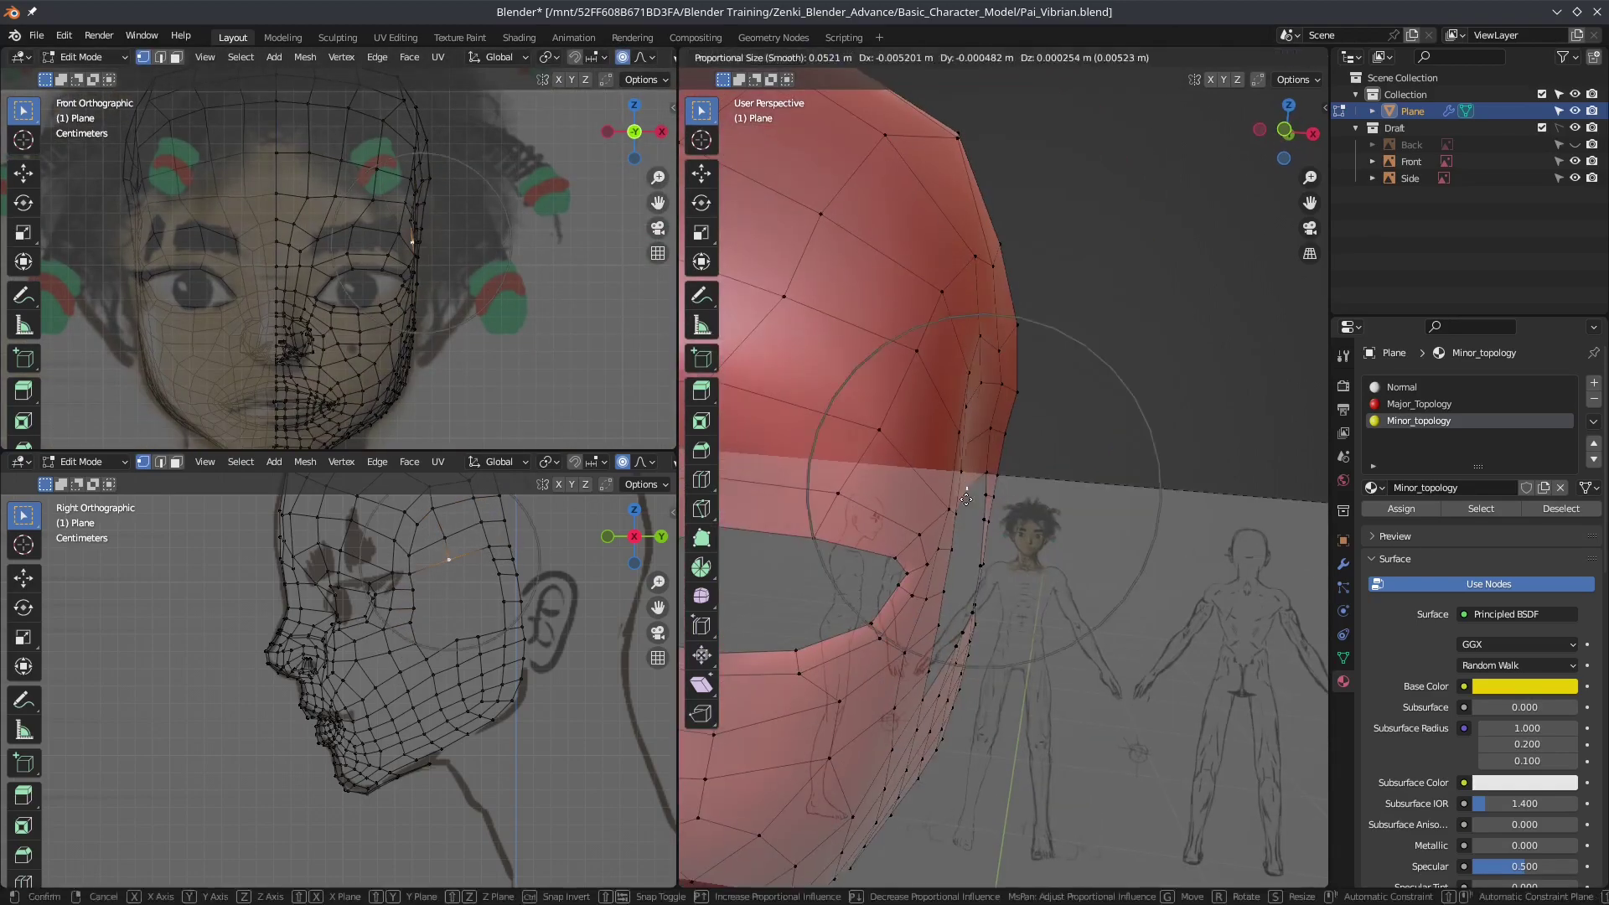
scroll(1126, 398, down, 3)
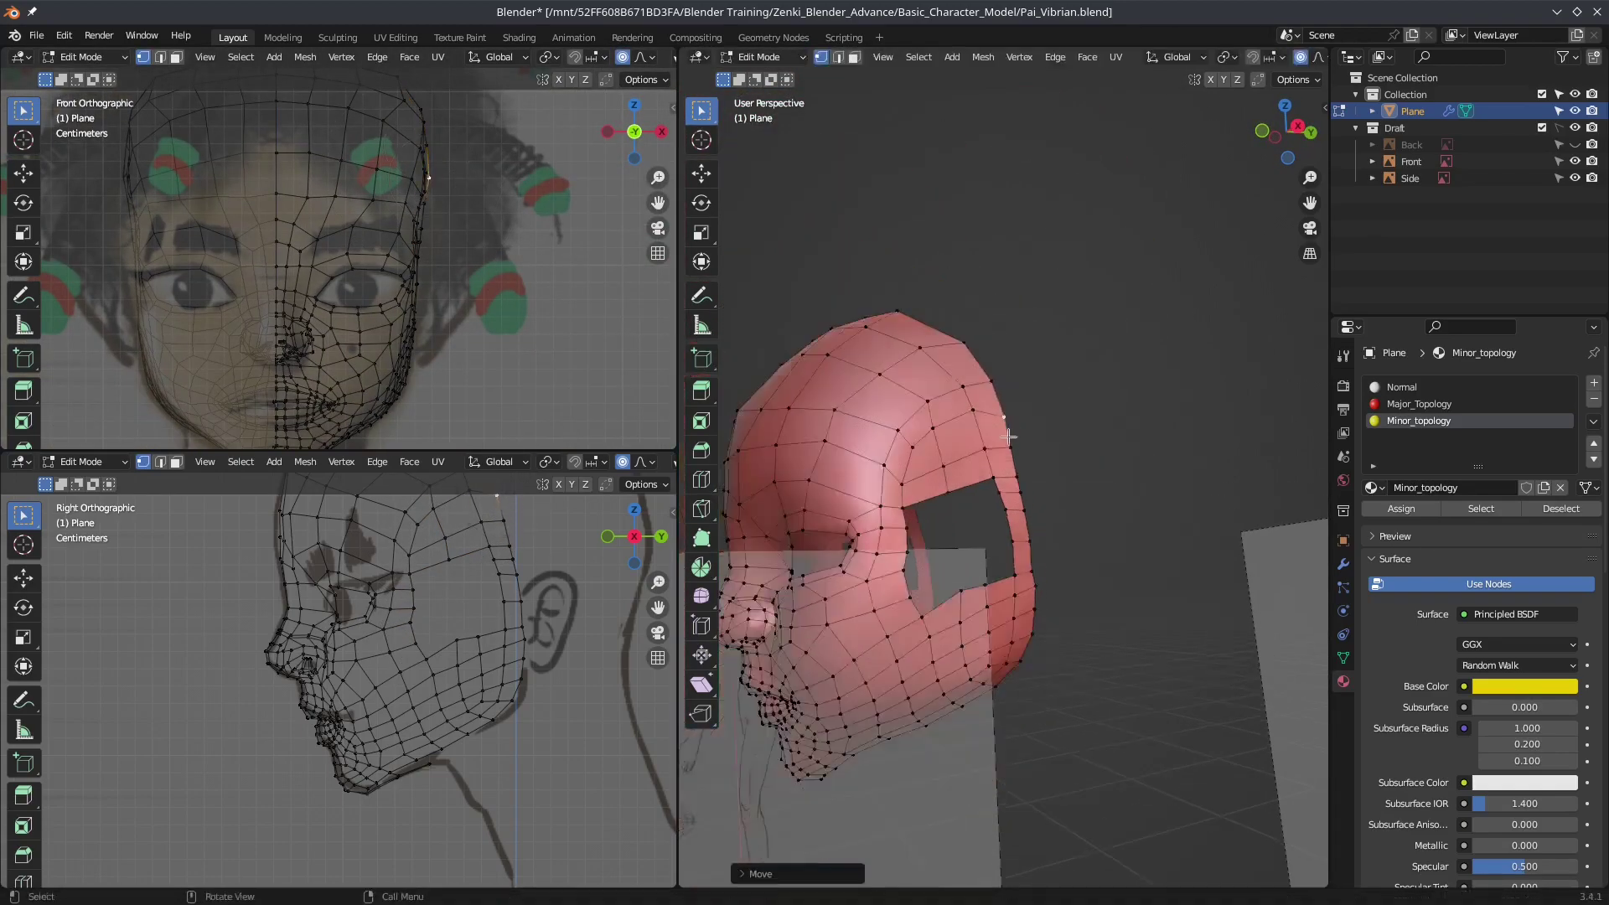
mouse_move(1126, 398)
middle_down()
mouse_move(1071, 411)
mouse_move(1150, 364)
middle_up()
Step: Save the file and preview a three-cut loop across the head
key(ctrl+s)
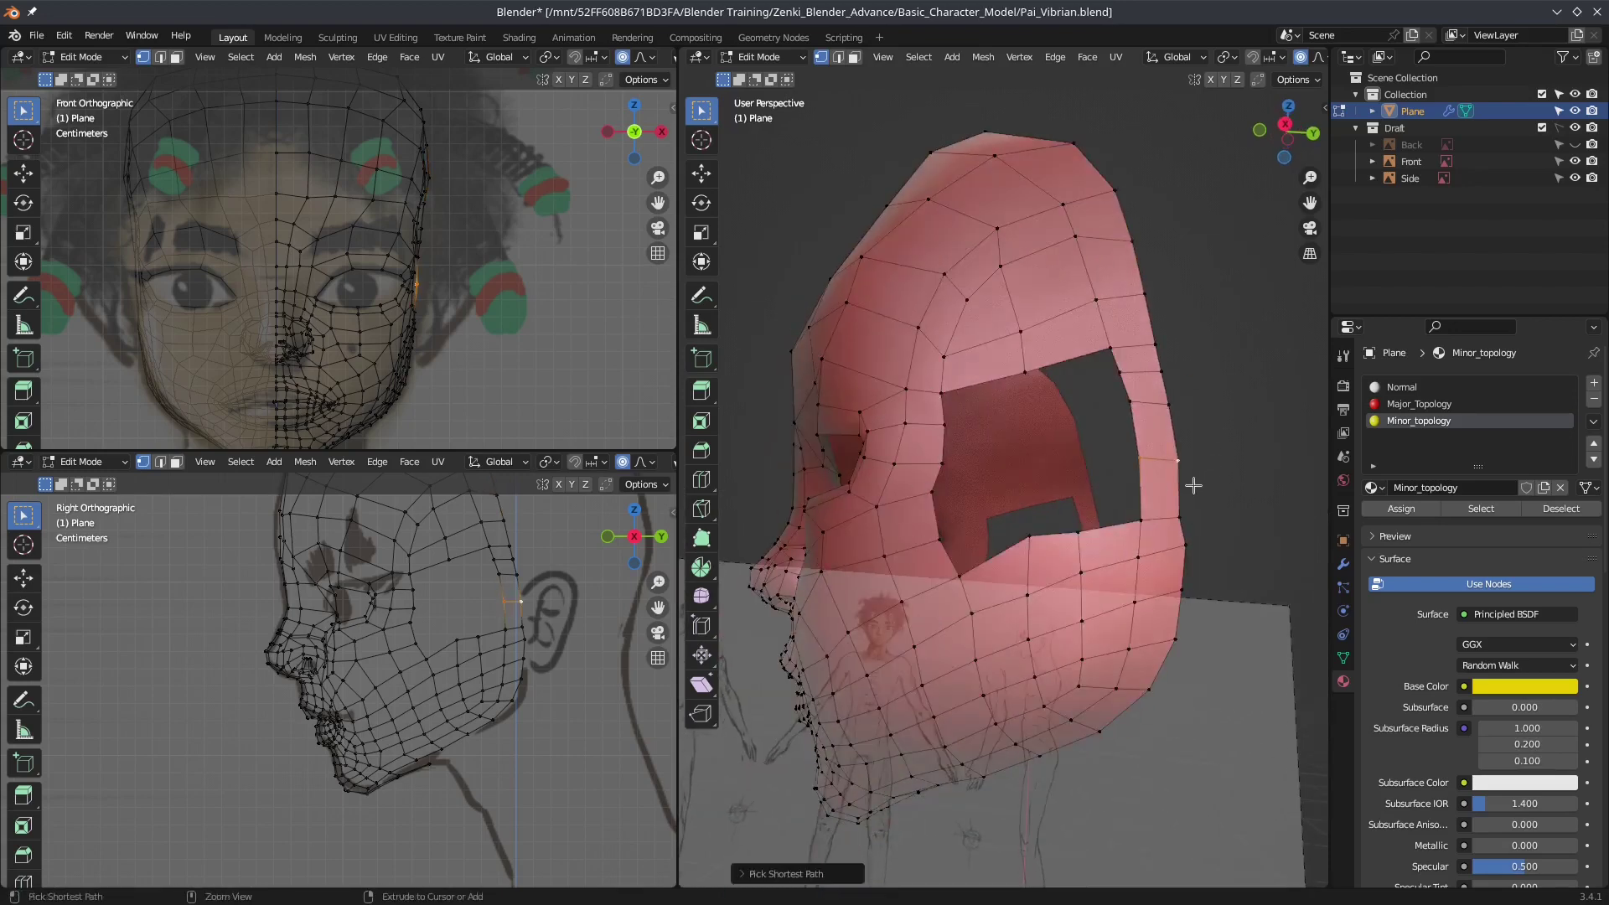
middle_drag(1182, 496, 1075, 333)
key(ctrl+r)
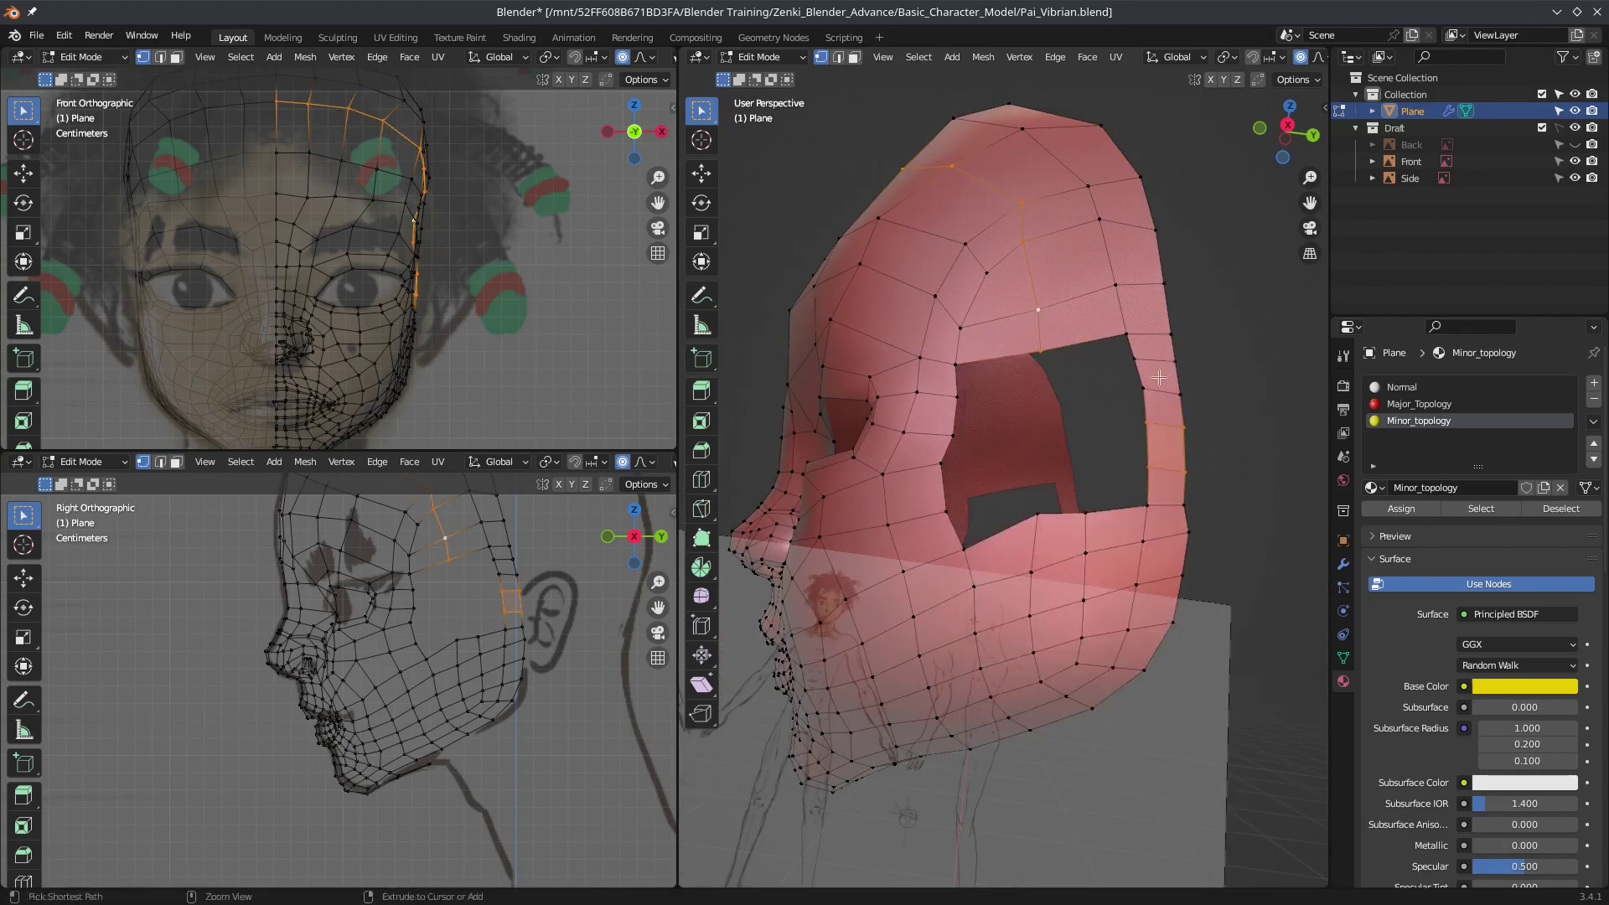
middle_drag(1069, 433, 1071, 319)
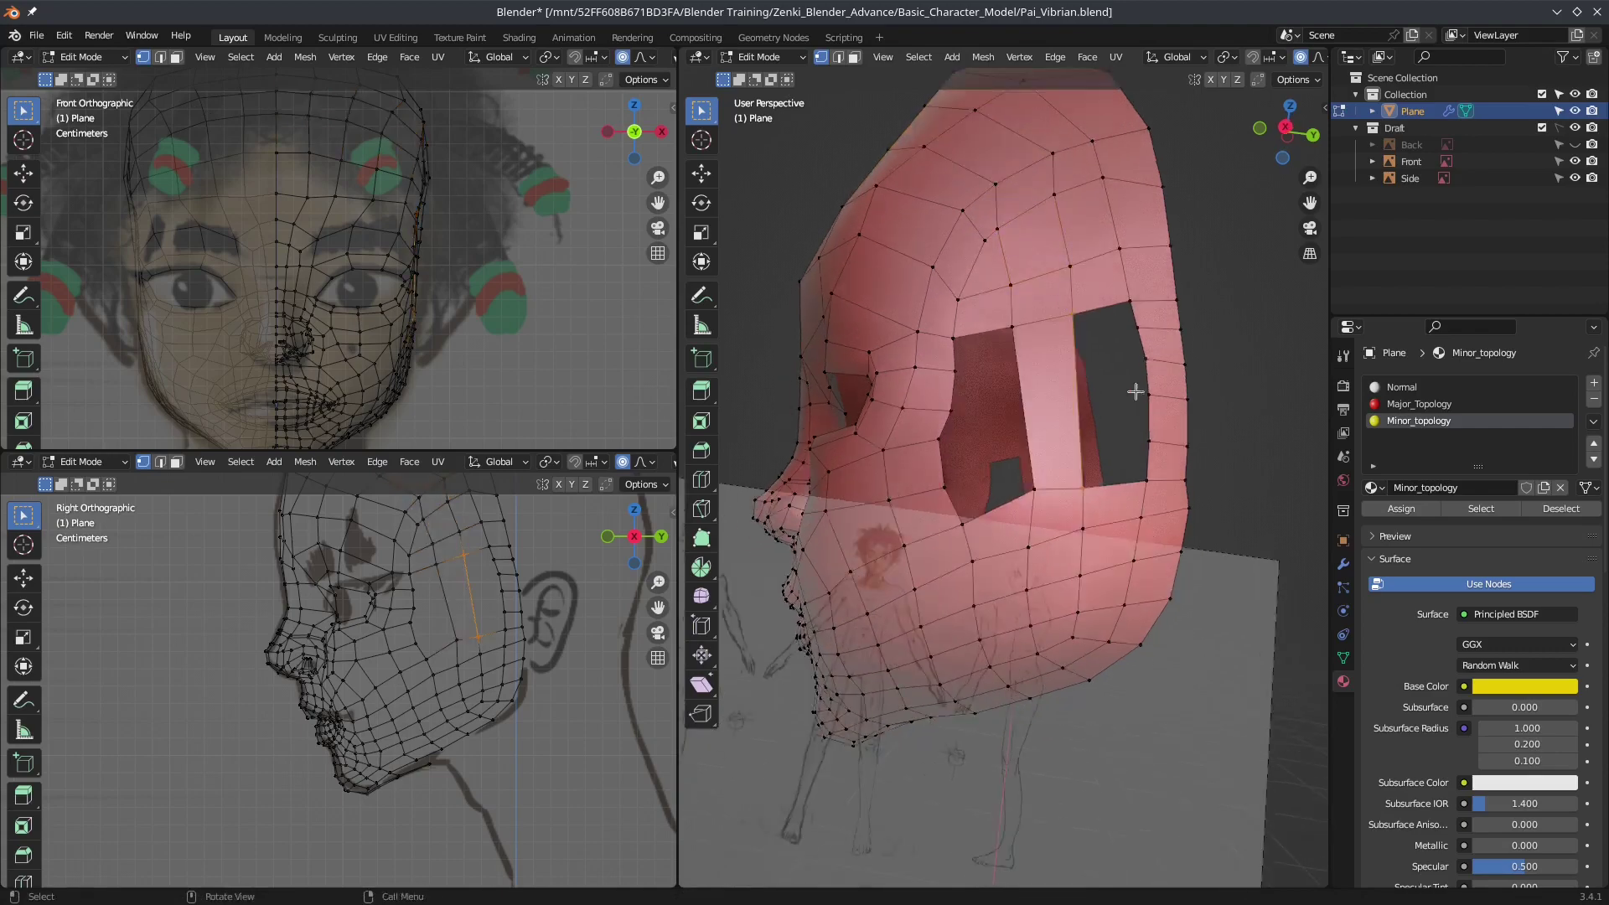
key(ctrl+r)
scroll(1071, 319, up, 2)
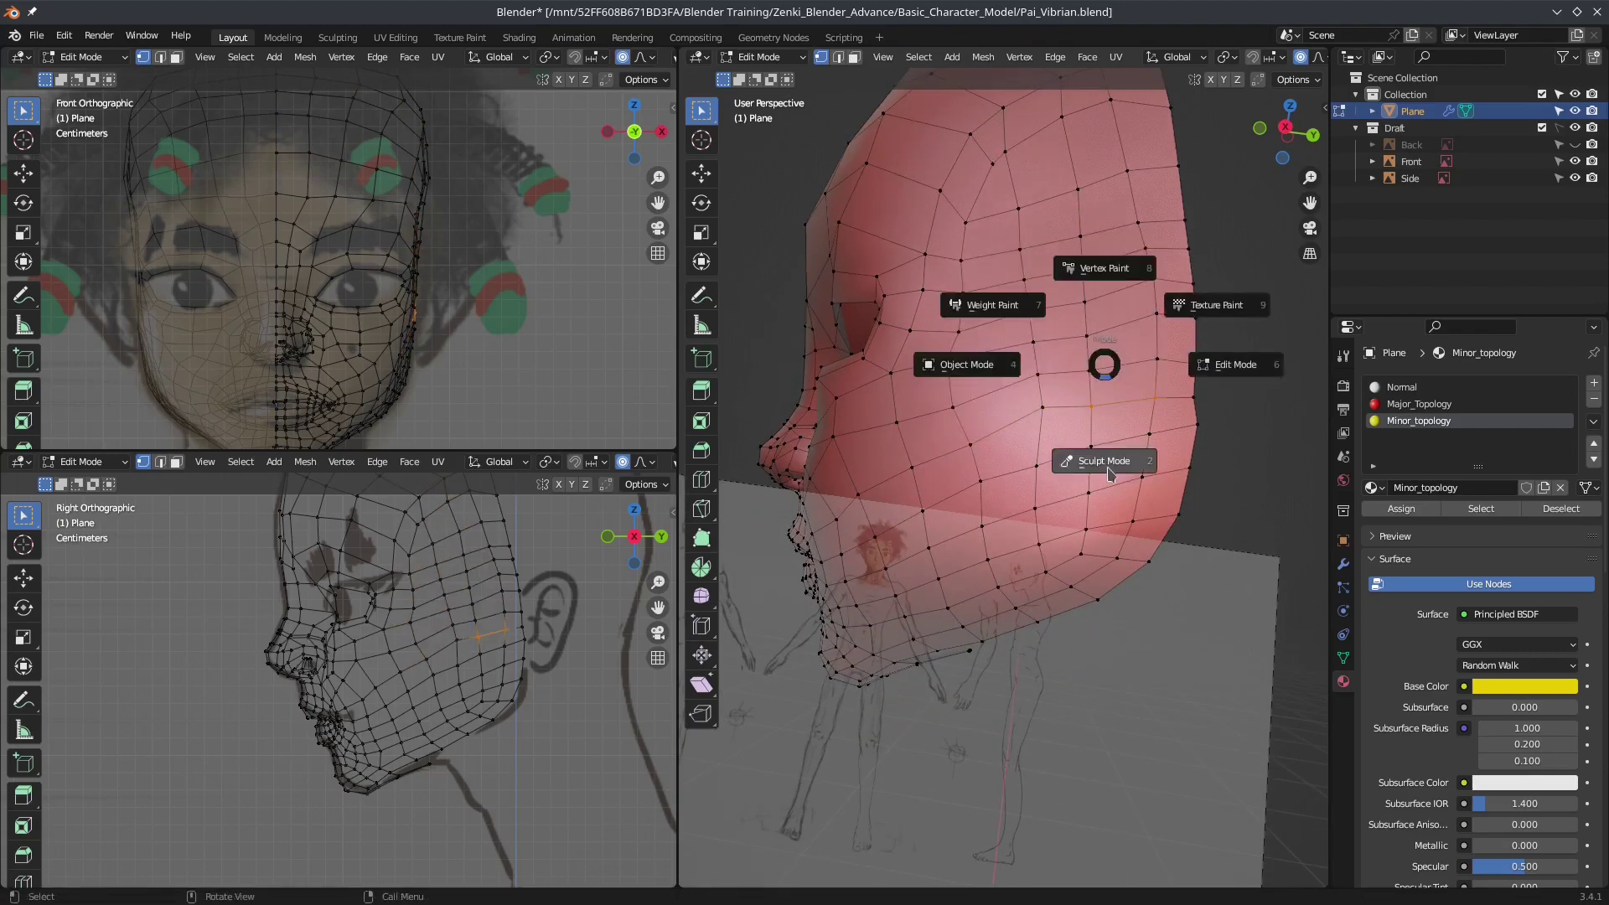
Step: Enter Sculpt Mode and orbit and zoom in on the head around the eye
click(1107, 473)
mouse_move(1031, 269)
middle_down()
mouse_move(1062, 416)
mouse_move(964, 335)
mouse_move(970, 374)
mouse_move(921, 352)
mouse_move(1041, 395)
mouse_move(1059, 324)
mouse_move(1202, 401)
mouse_move(921, 519)
middle_up()
scroll(393, 216, up, 3)
scroll(514, 276, up, 3)
scroll(415, 356, up, 2)
scroll(415, 356, up, 2)
scroll(872, 424, up, 3)
scroll(872, 424, down, 4)
Step: Raise the vertex above the eye with smooth falloff, adjust another eye vertex, then clear the selection
key(Tab)
key(g)
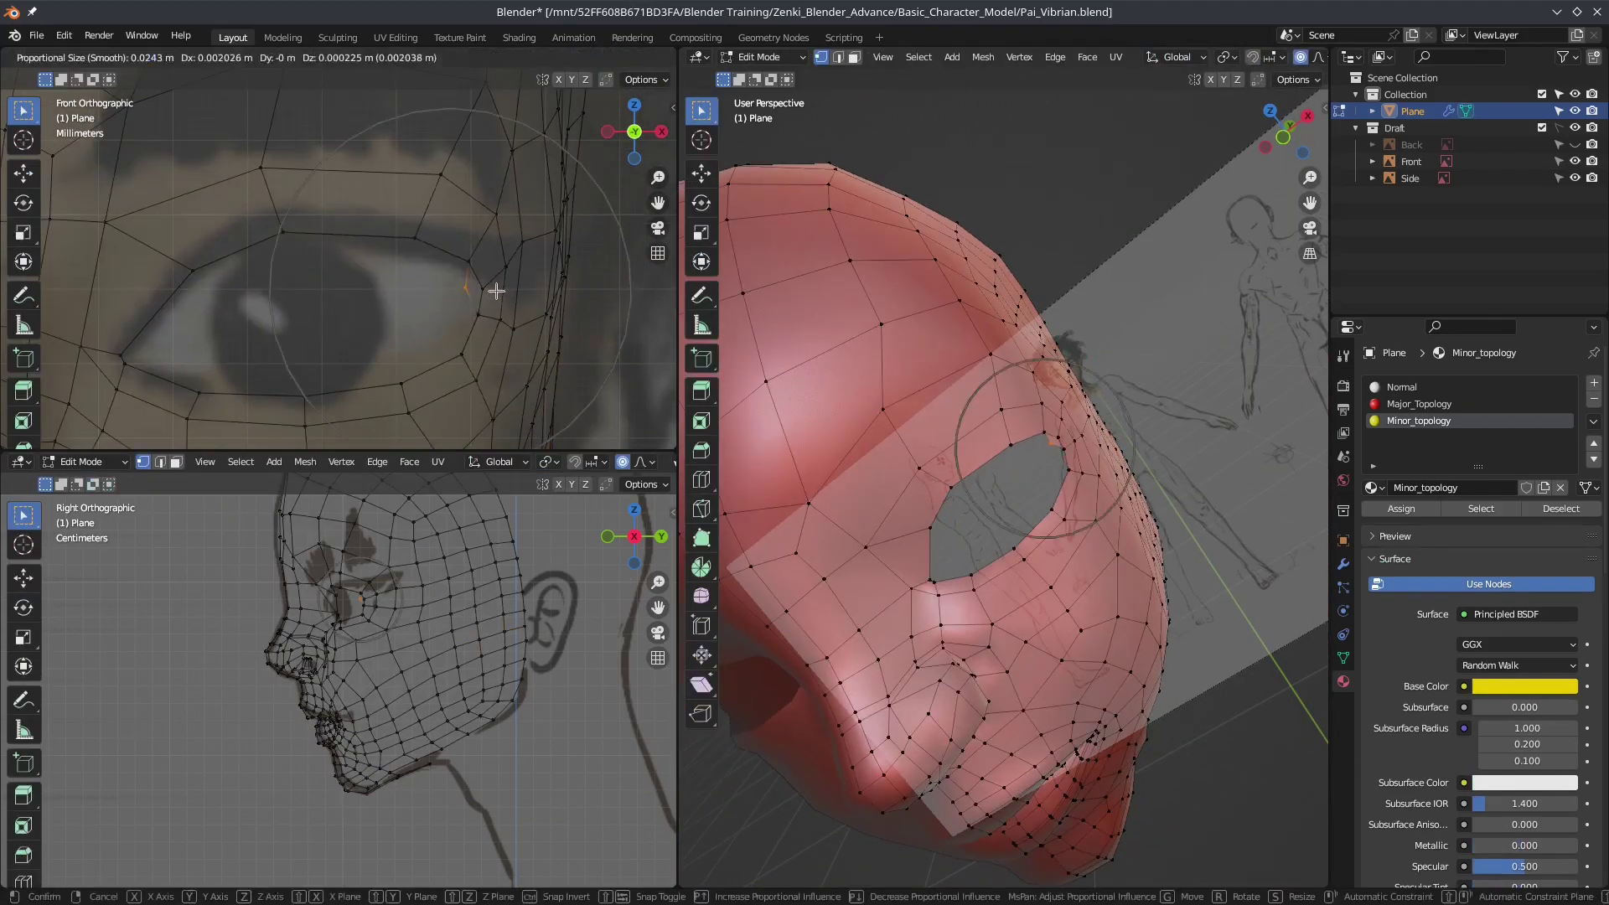
scroll(500, 306, up, 8)
click(405, 192)
mouse_move(922, 418)
middle_down()
mouse_move(996, 458)
mouse_move(922, 503)
middle_up()
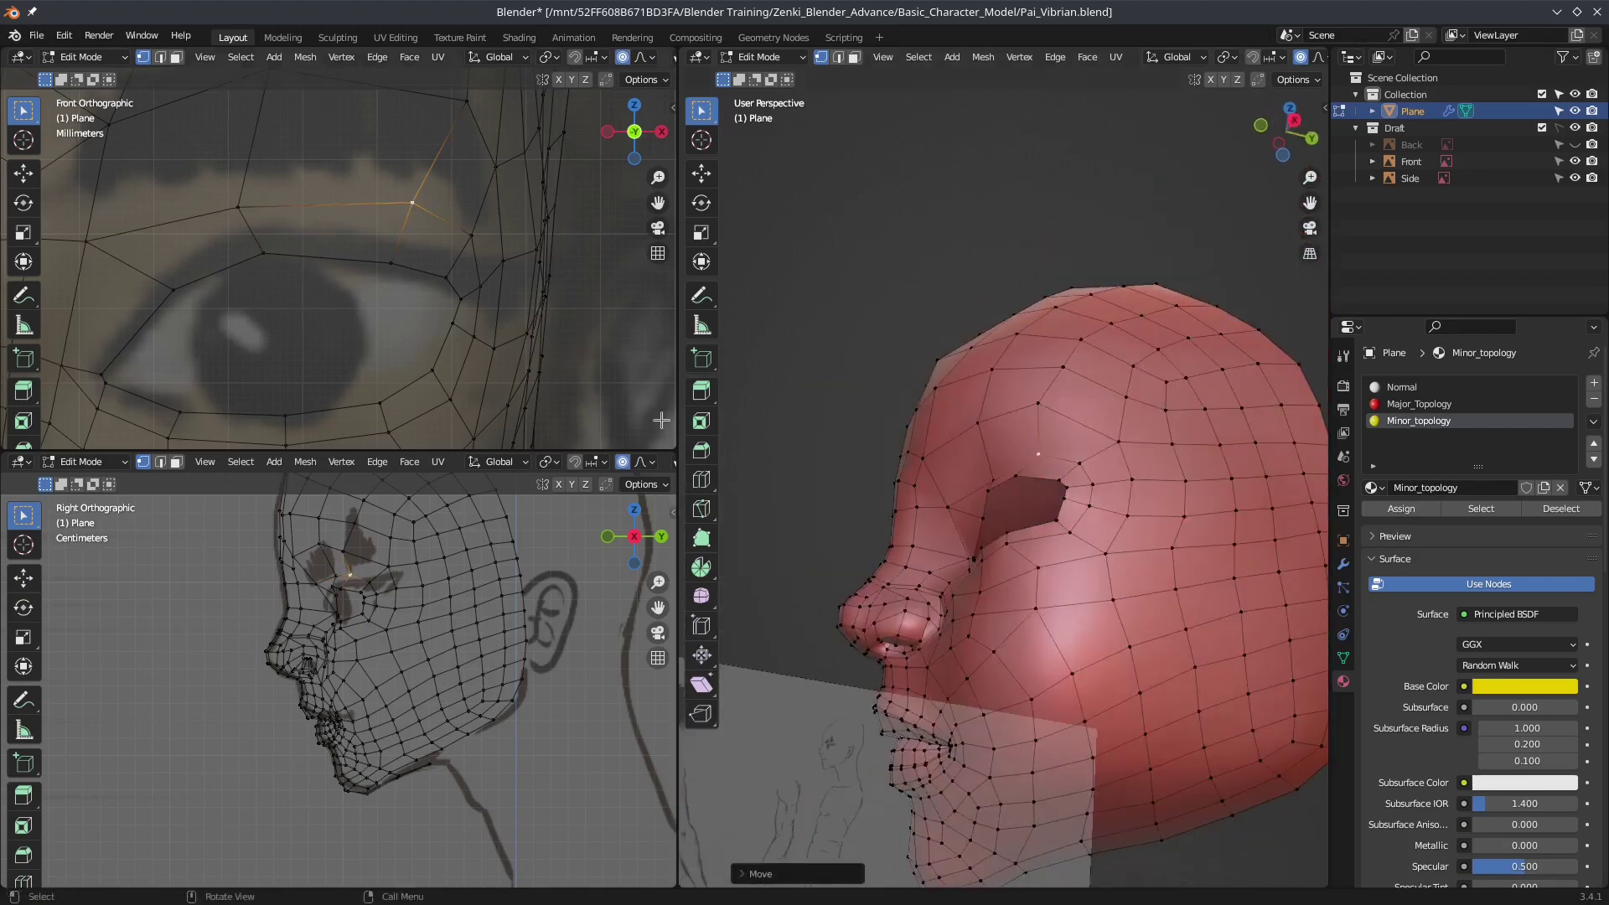
scroll(386, 682, up, 5)
key(g)
alt+click(316, 671)
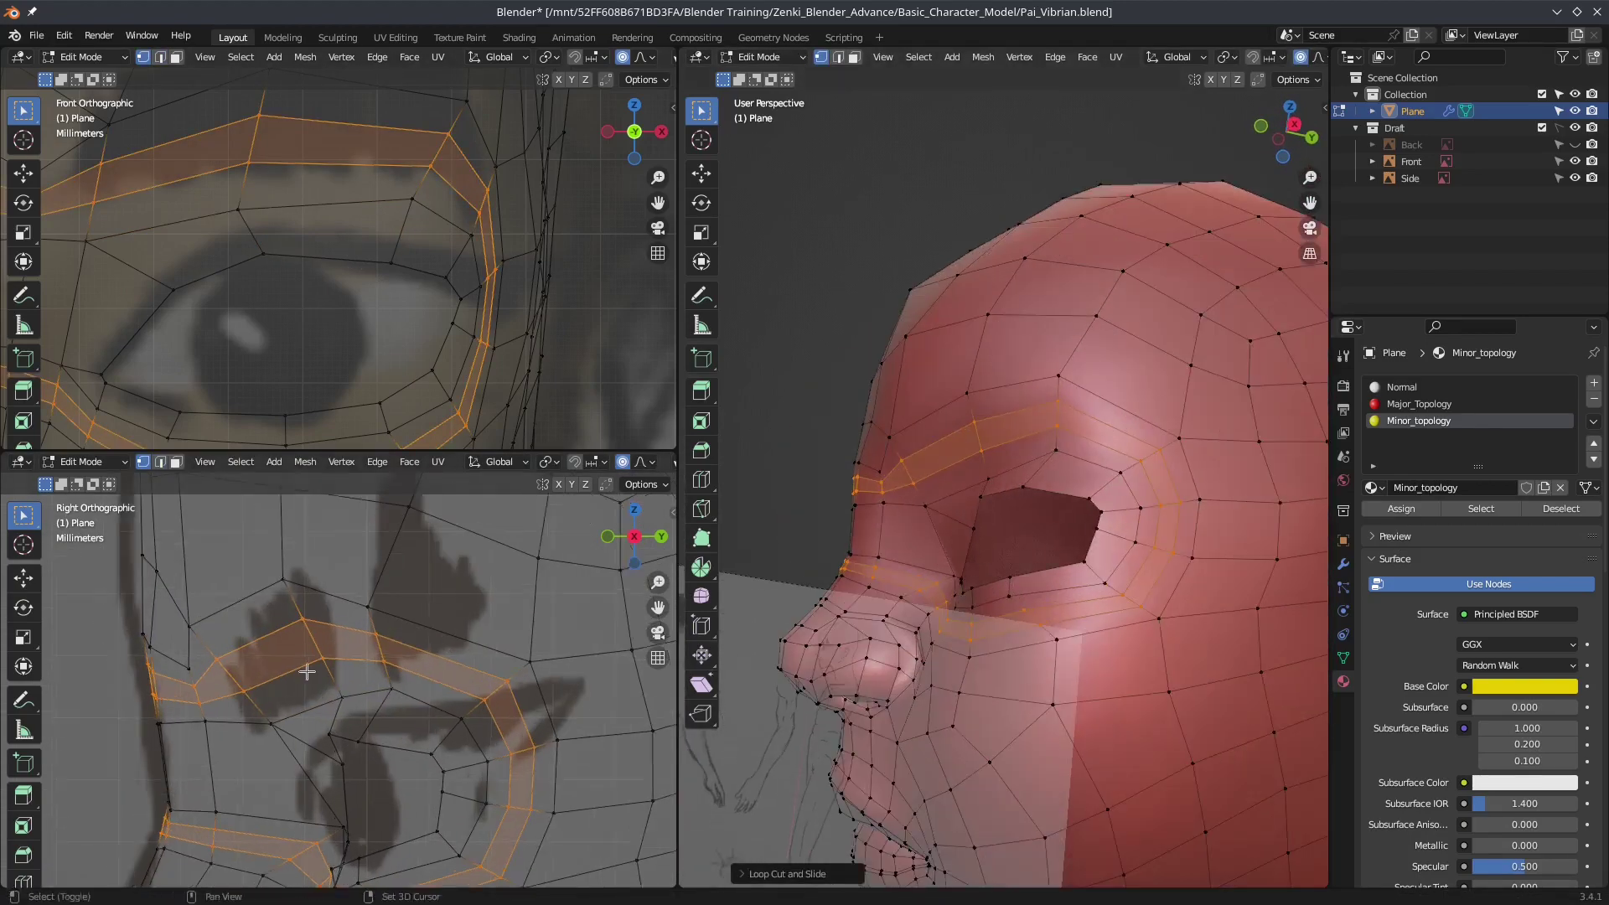
key(alt+a)
Step: Switch to the Grab sculpt brush at 96 px radius and inspect the head from all sides
key(ctrl+Tab)
click(1105, 454)
mouse_move(1105, 454)
middle_down()
mouse_move(1016, 520)
mouse_move(714, 124)
middle_up()
scroll(1017, 520, up, 3)
mouse_move(1123, 470)
middle_down()
mouse_move(1106, 394)
mouse_move(1190, 462)
middle_up()
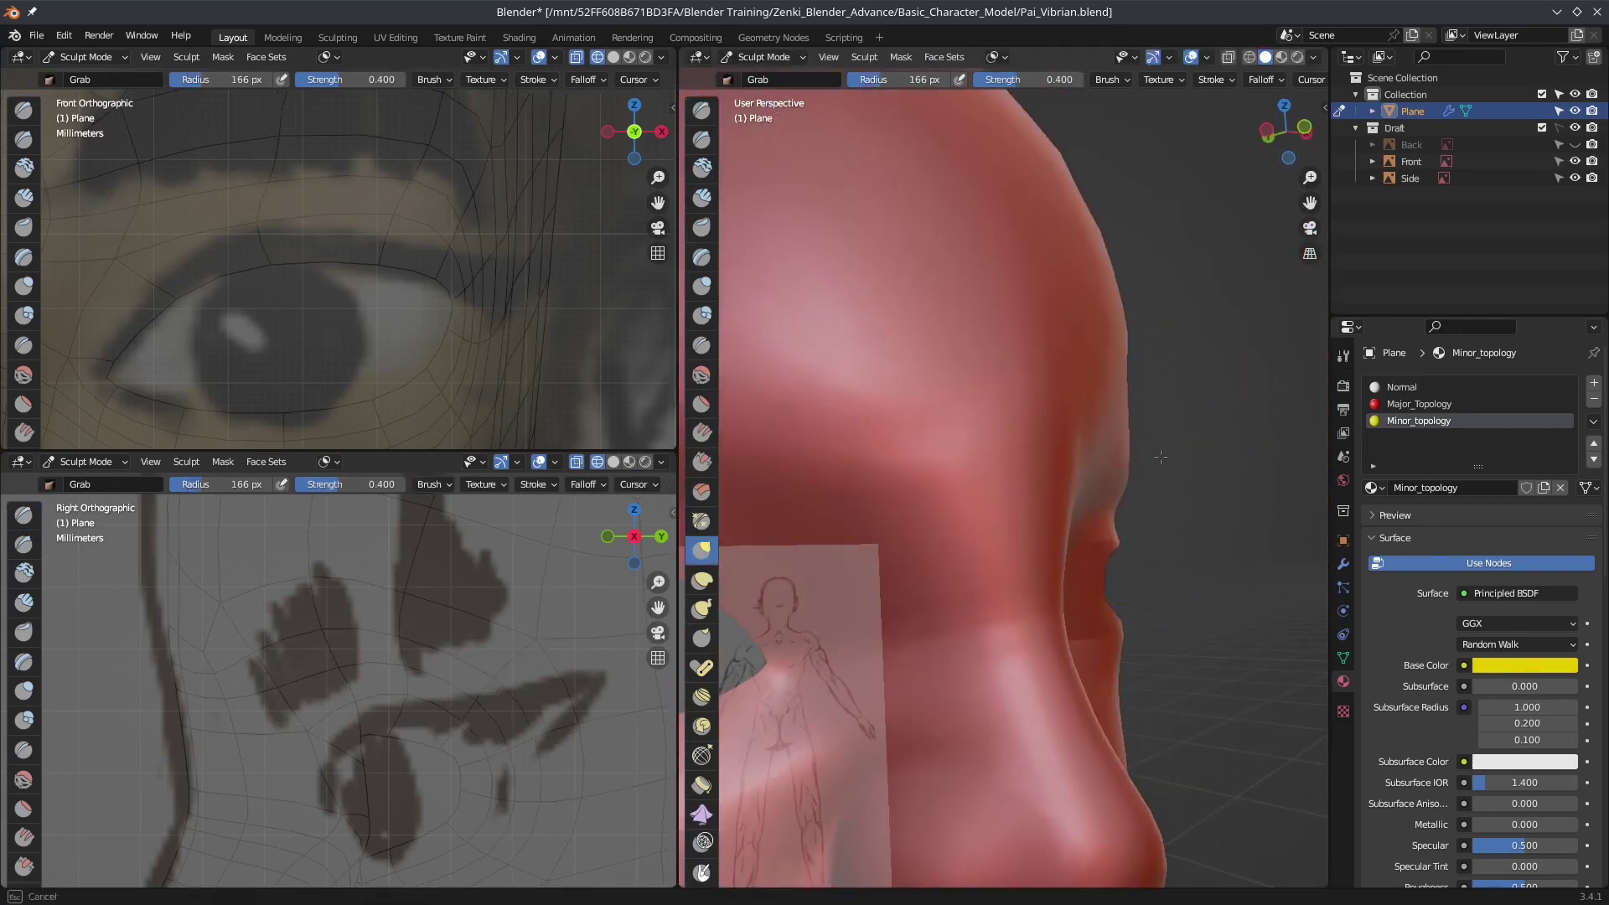
mouse_move(1153, 349)
middle_down()
mouse_move(969, 395)
mouse_move(1103, 497)
mouse_move(1005, 436)
mouse_move(1005, 419)
mouse_move(1062, 419)
middle_up()
scroll(369, 222, down, 1)
Step: Add three new edge loops around the eye hole with a Ctrl+R loop cut
key(Tab)
key(ctrl+r)
scroll(1063, 418, up, 2)
click(1063, 419)
mouse_move(998, 467)
middle_down()
mouse_move(1131, 316)
mouse_move(844, 488)
middle_up()
scroll(845, 489, down, 6)
Step: Reposition the upper-eyelid vertex with smooth falloff to follow the reference eye
key(Tab)
key(g)
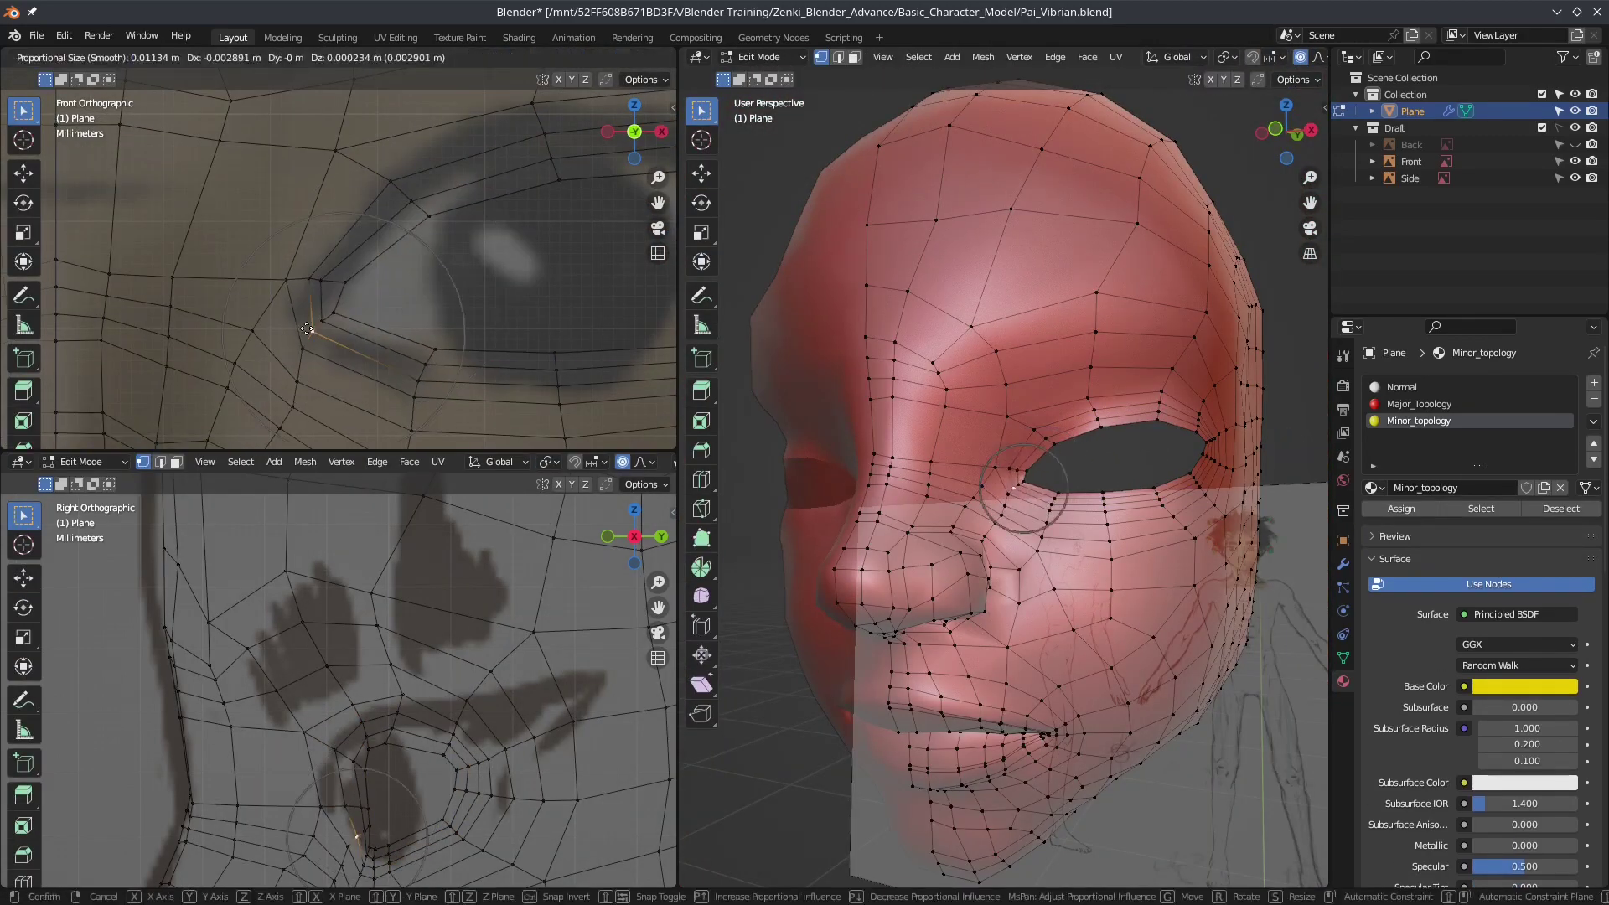
scroll(318, 302, down, 2)
click(475, 240)
shift+middle_drag(475, 240, 299, 156)
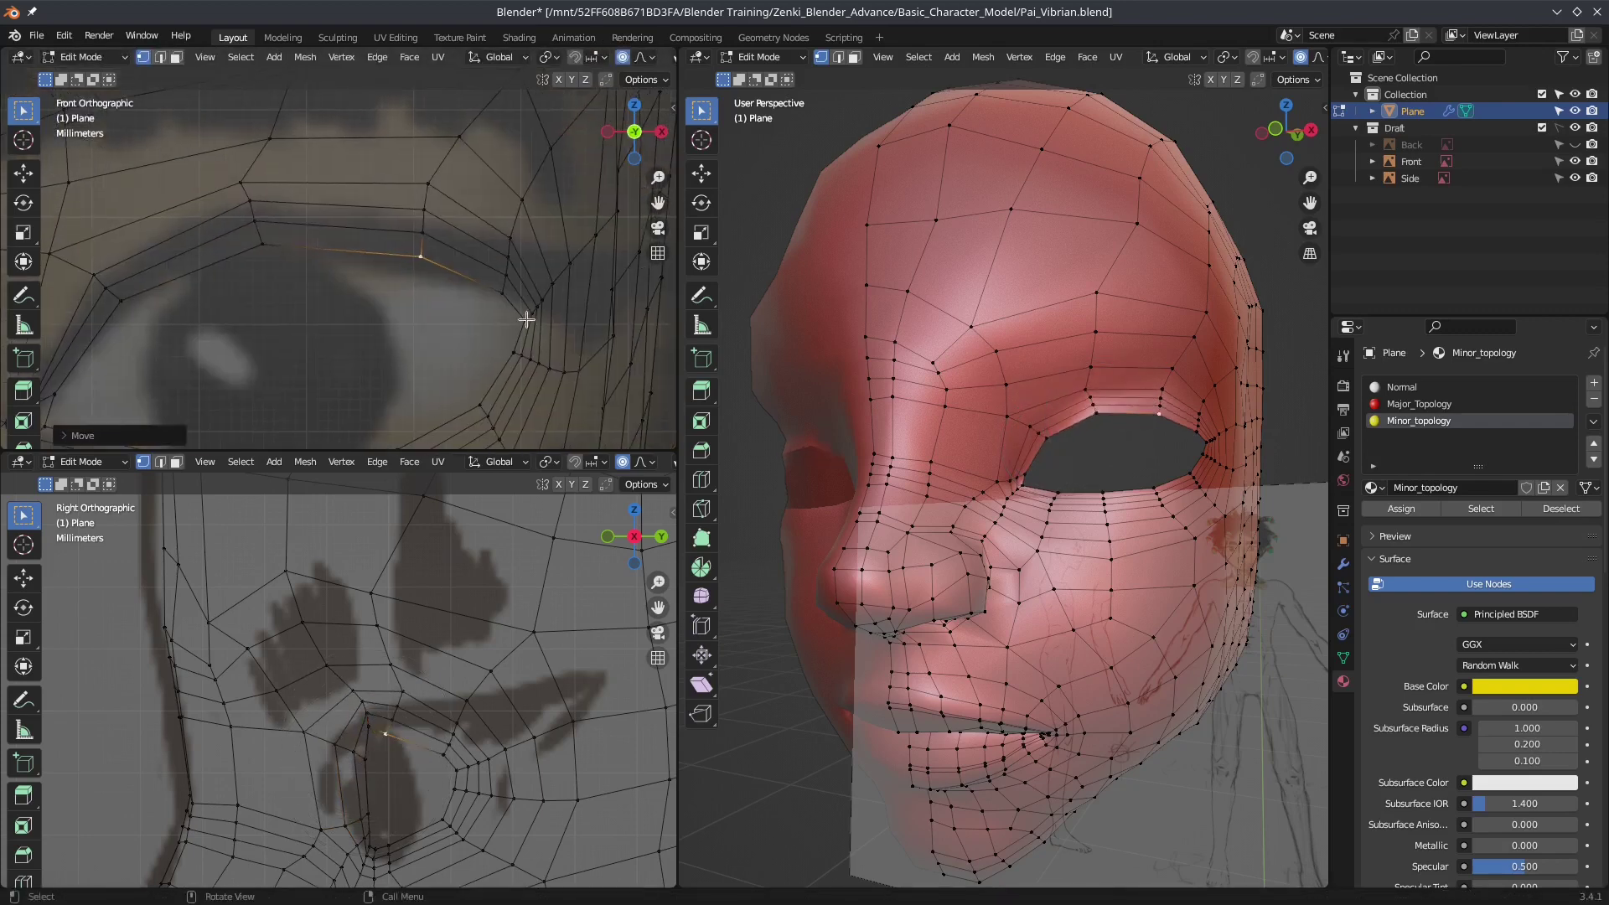
Step: Move the outer eye-corner vertex and one more nearby vertex to match the reference eye
click(519, 323)
key(g)
shift+middle_drag(222, 362, 197, 363)
click(516, 350)
key(g)
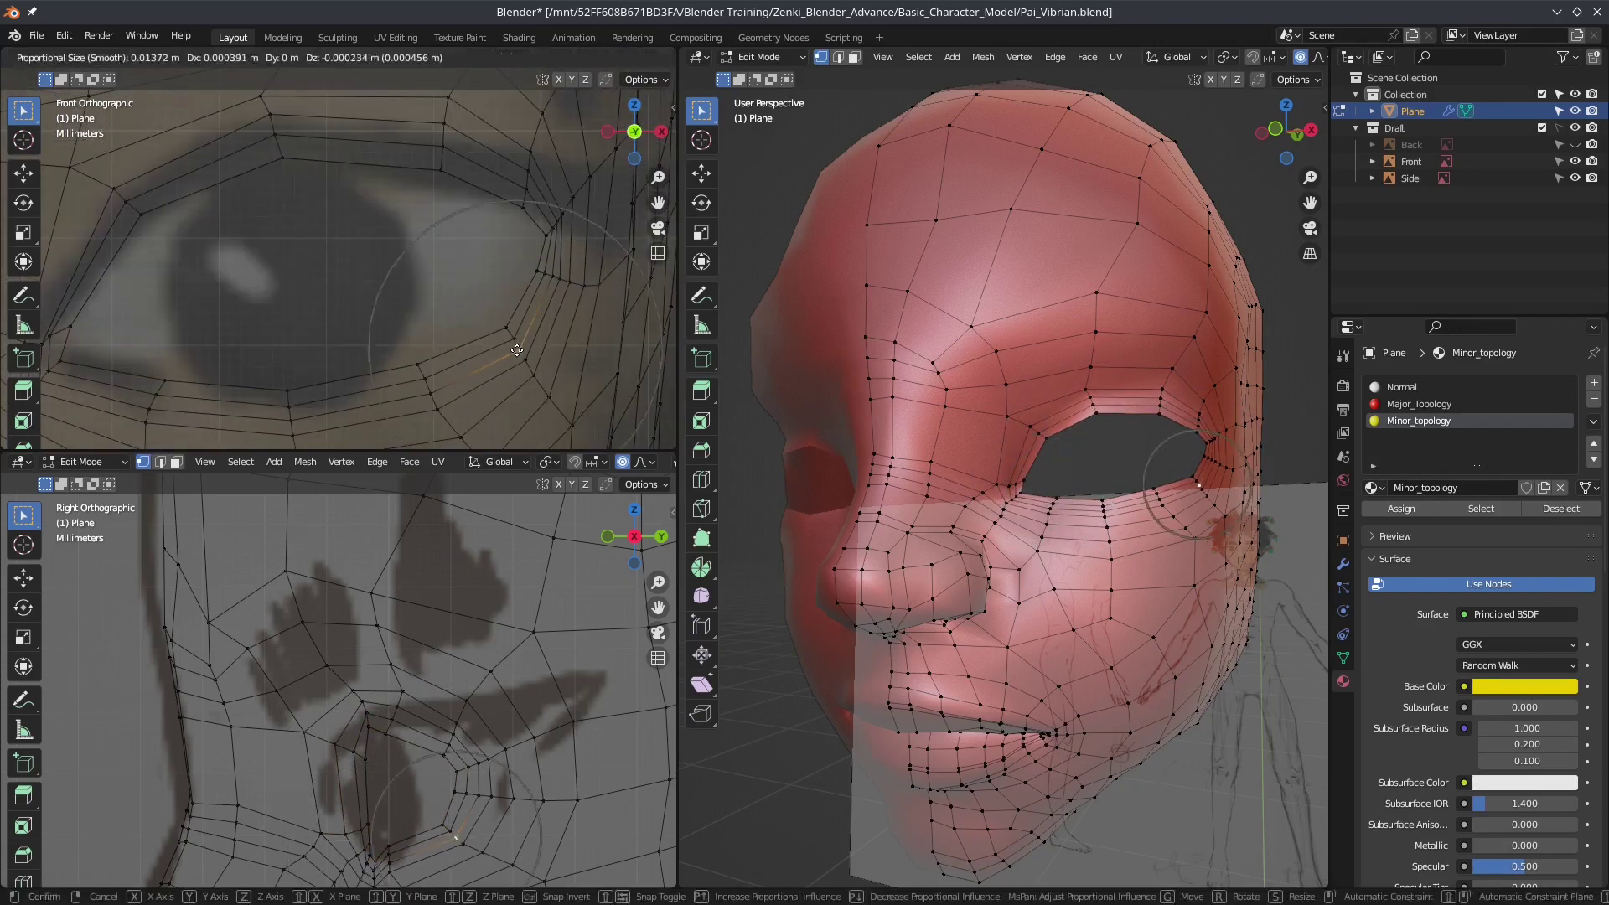
click(594, 273)
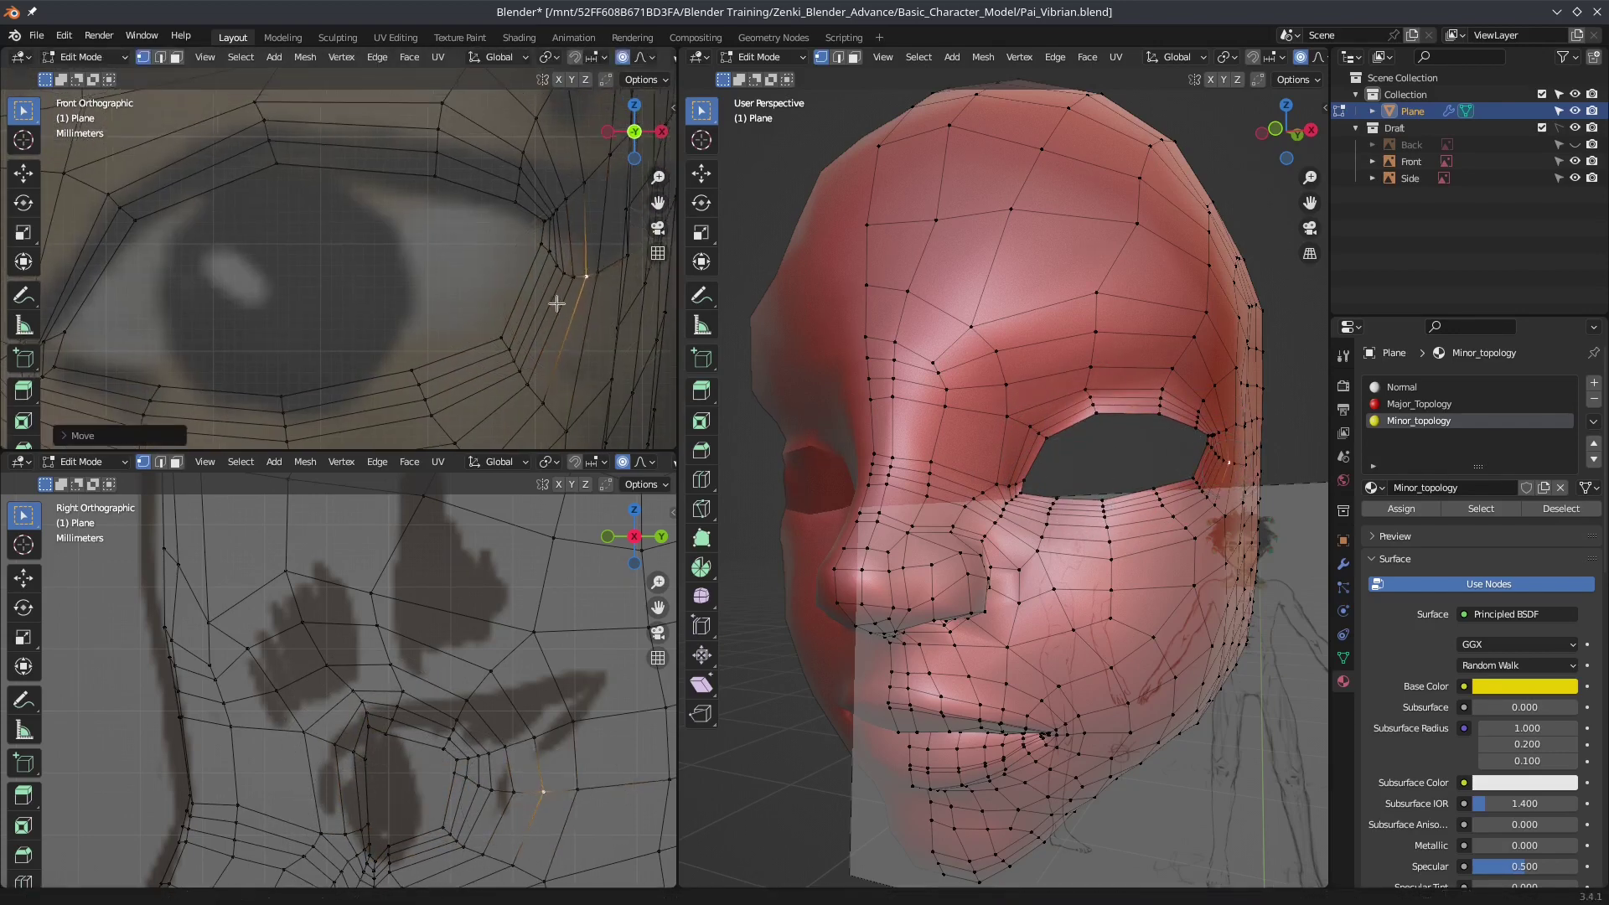
mouse_move(963, 419)
middle_down()
mouse_move(907, 449)
mouse_move(1005, 528)
mouse_move(1005, 436)
mouse_move(992, 489)
mouse_move(1047, 469)
mouse_move(1042, 548)
middle_up()
key(g)
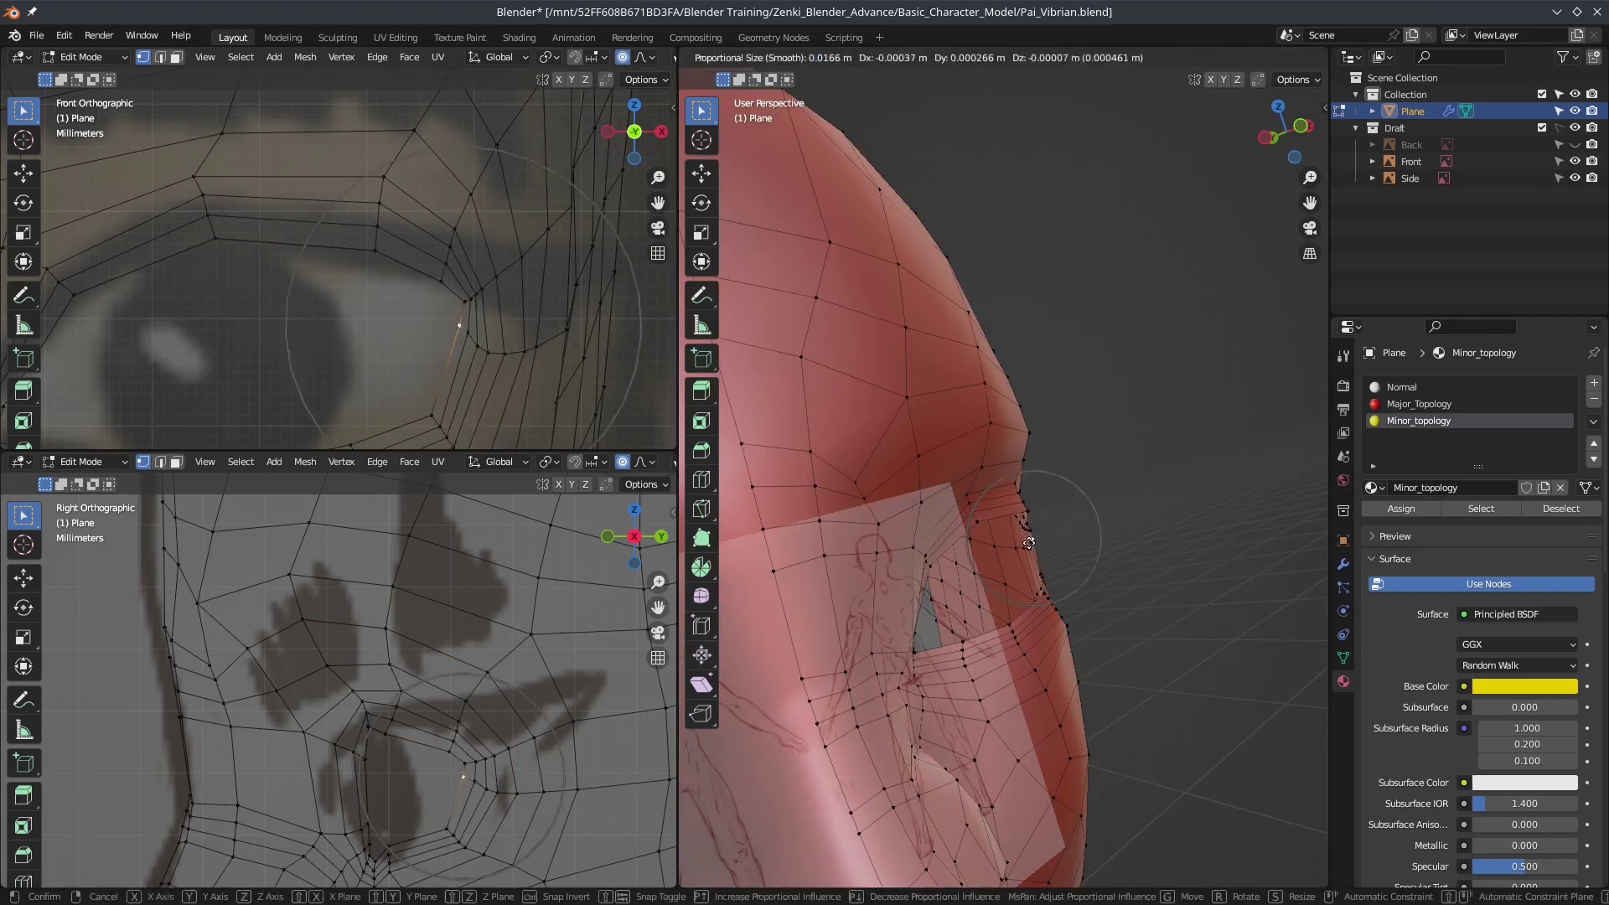
click(1029, 543)
Step: Resize the sculpt brush, return to Object Mode showing the smooth face mask, and save Pai_Vibrian.blend
key(Tab)
scroll(1005, 502, down, 5)
middle_drag(1006, 503, 963, 503)
scroll(957, 499, up, 6)
key(ctrl+Tab)
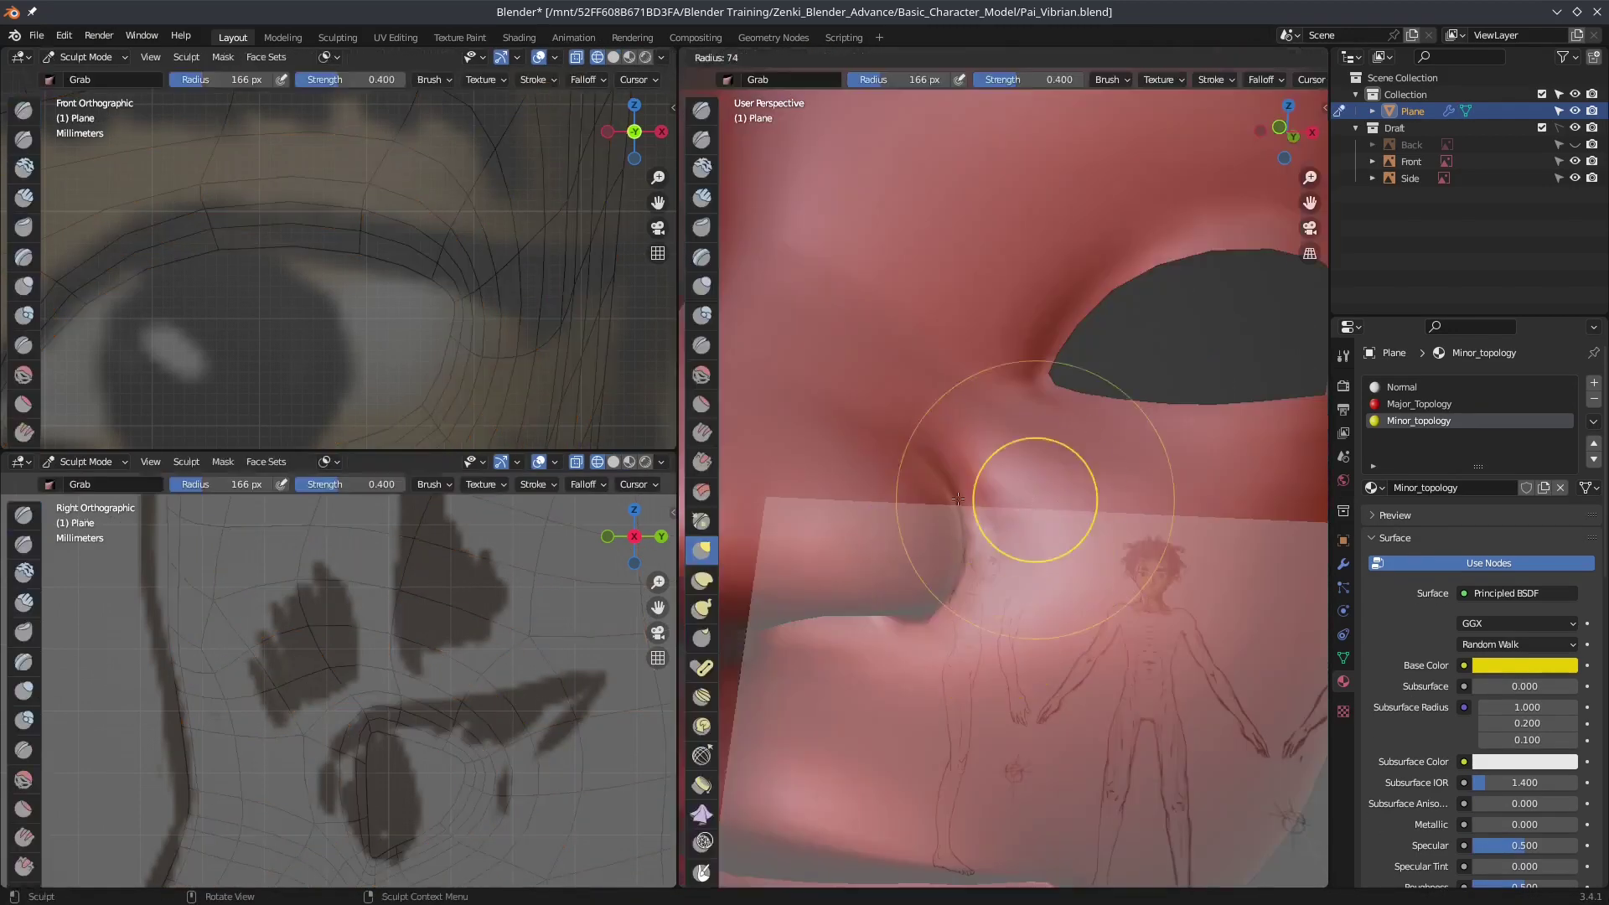
scroll(957, 498, down, 2)
mouse_move(1039, 410)
middle_down()
mouse_move(997, 268)
mouse_move(911, 396)
mouse_move(1135, 476)
mouse_move(1067, 445)
mouse_move(1134, 394)
mouse_move(1121, 333)
middle_up()
key(ctrl+Tab)
key(ctrl+s)
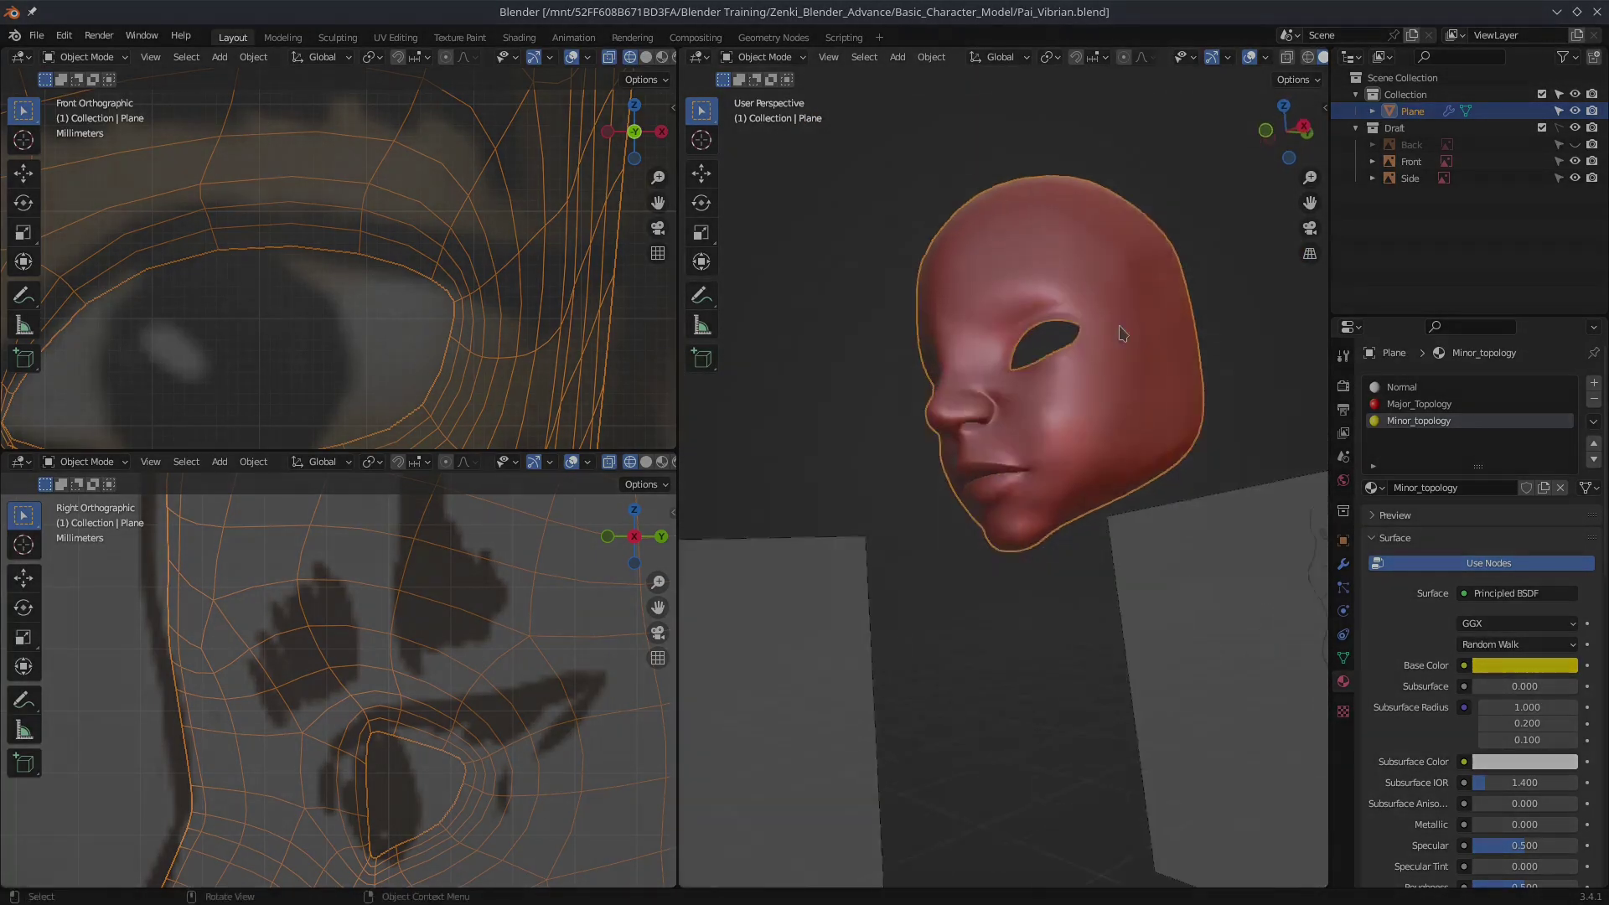